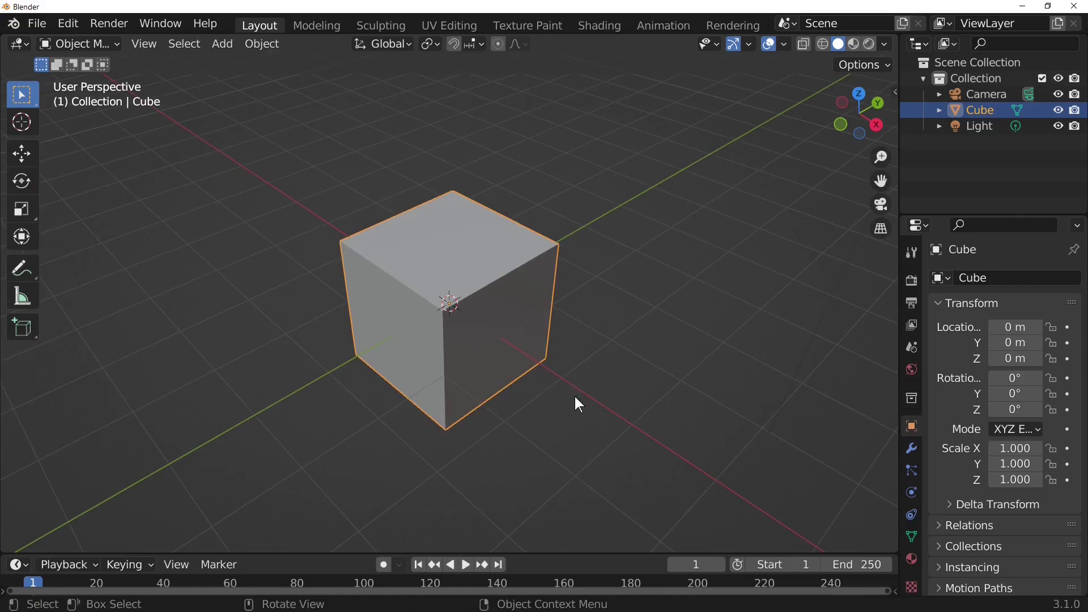
# - Delete the default cube from the scene
pyautogui.moveTo(544, 369); pyautogui.dragTo(556, 343, button='middle')
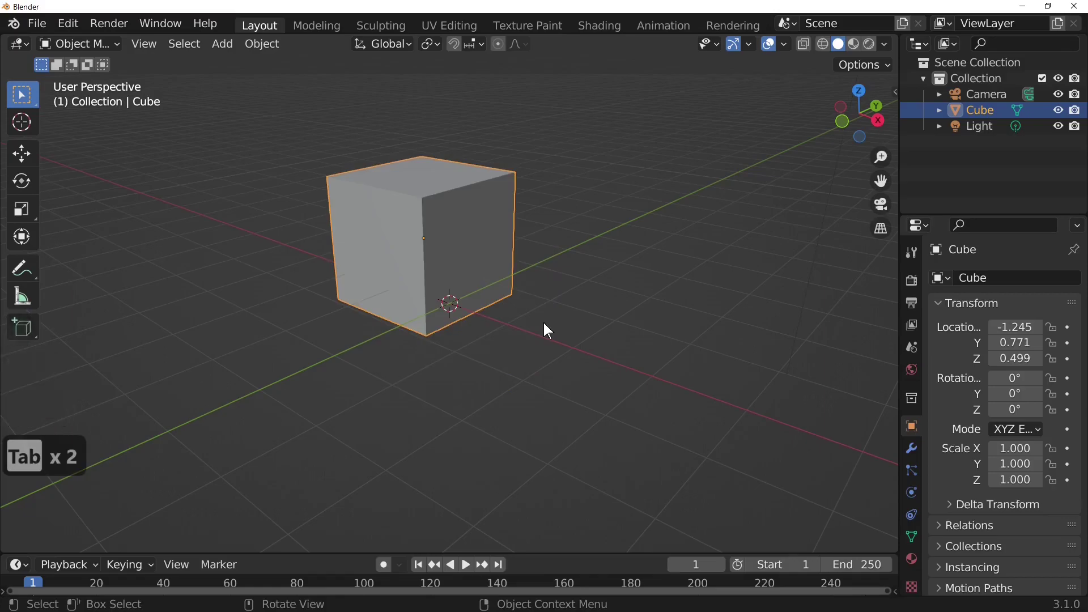
pyautogui.press('x')
pyautogui.click(545, 324)
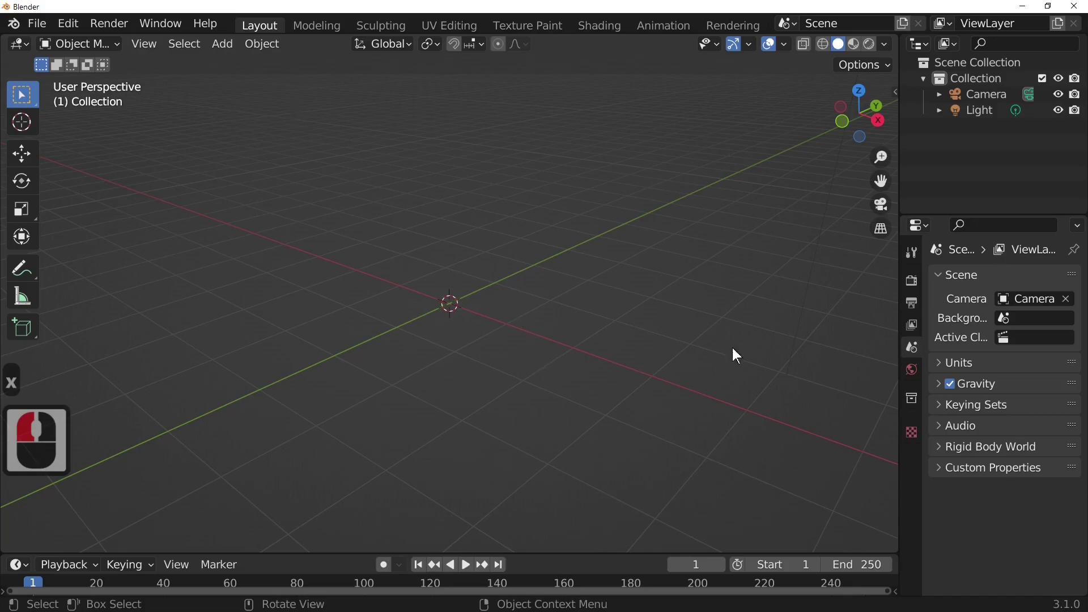
# - Add a mesh plane at the world origin, working in the top orthographic view
pyautogui.moveTo(537, 407); pyautogui.dragTo(619, 426, button='middle')
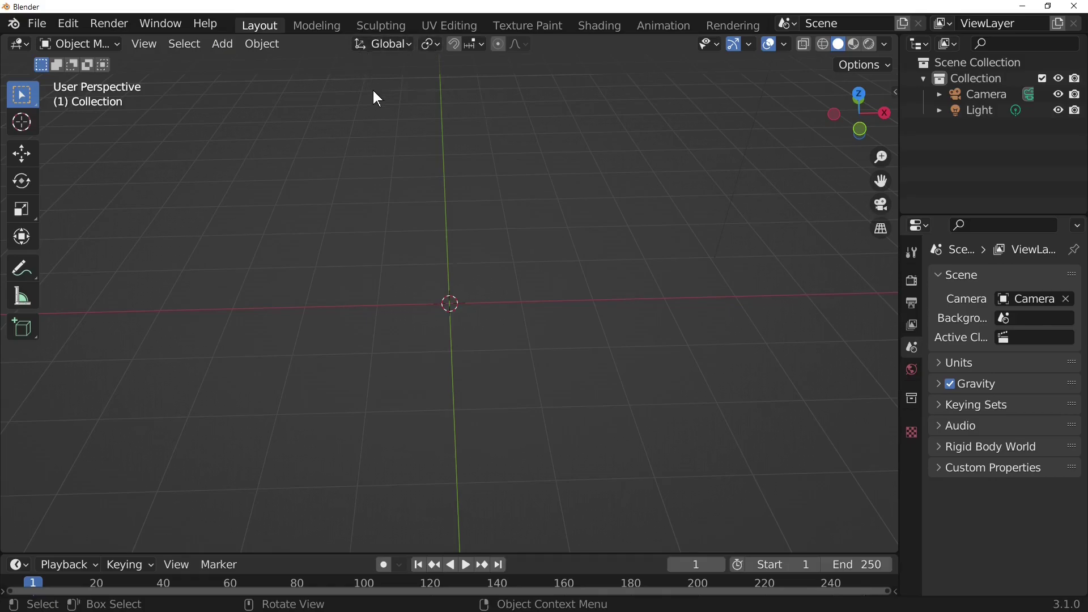
pyautogui.moveTo(577, 363); pyautogui.dragTo(577, 429, button='middle')
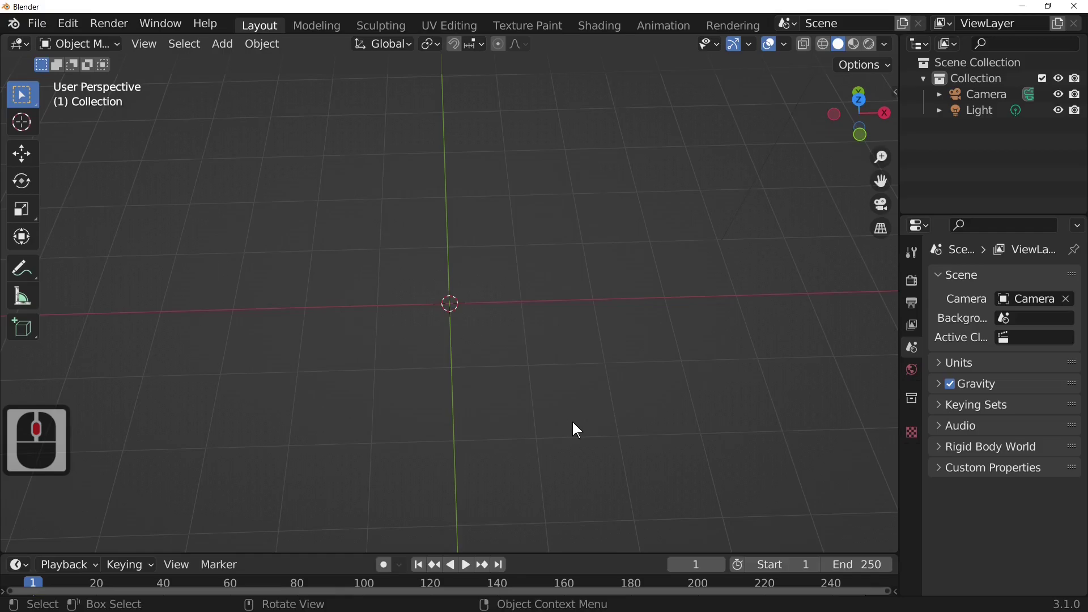
pyautogui.press('7')
pyautogui.click(231, 45)
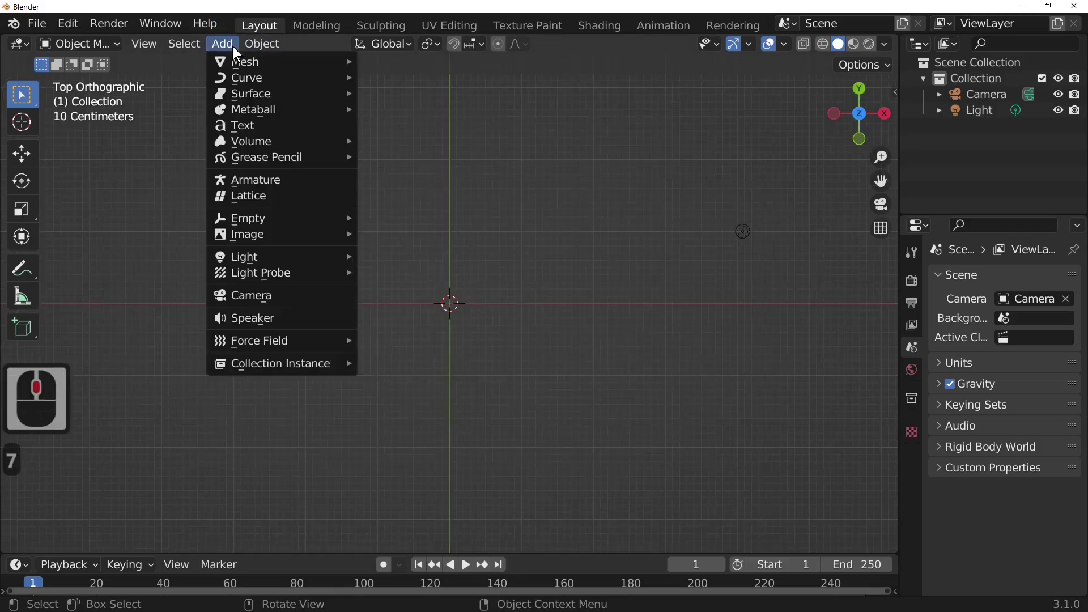
pyautogui.moveTo(319, 70)
pyautogui.click(447, 61)
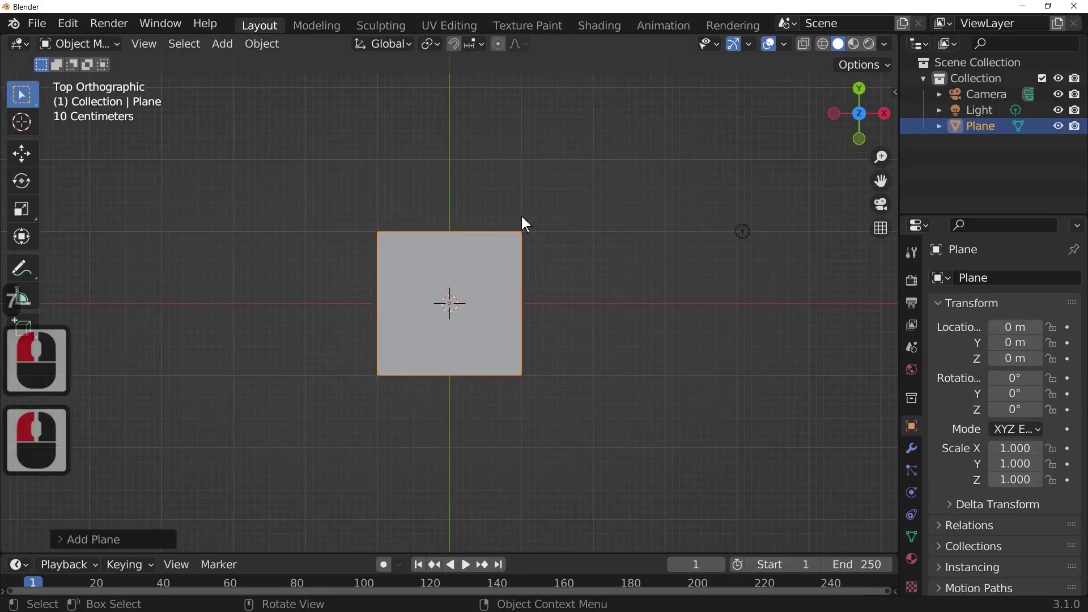
# - Scale the plane by 4 along the Y axis to form a long strip
pyautogui.press('s')
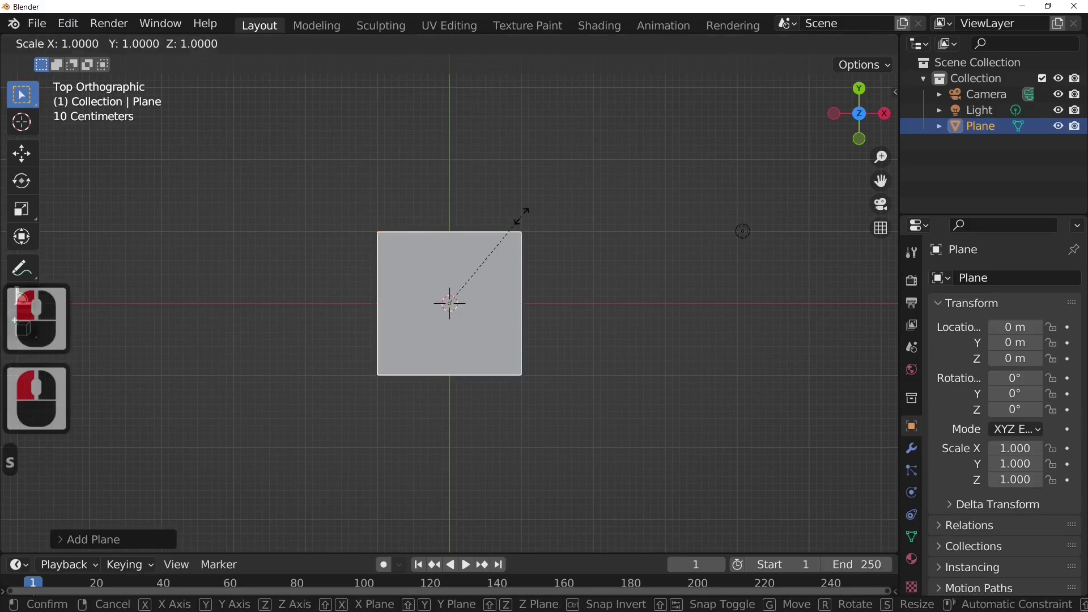
pyautogui.press('y')
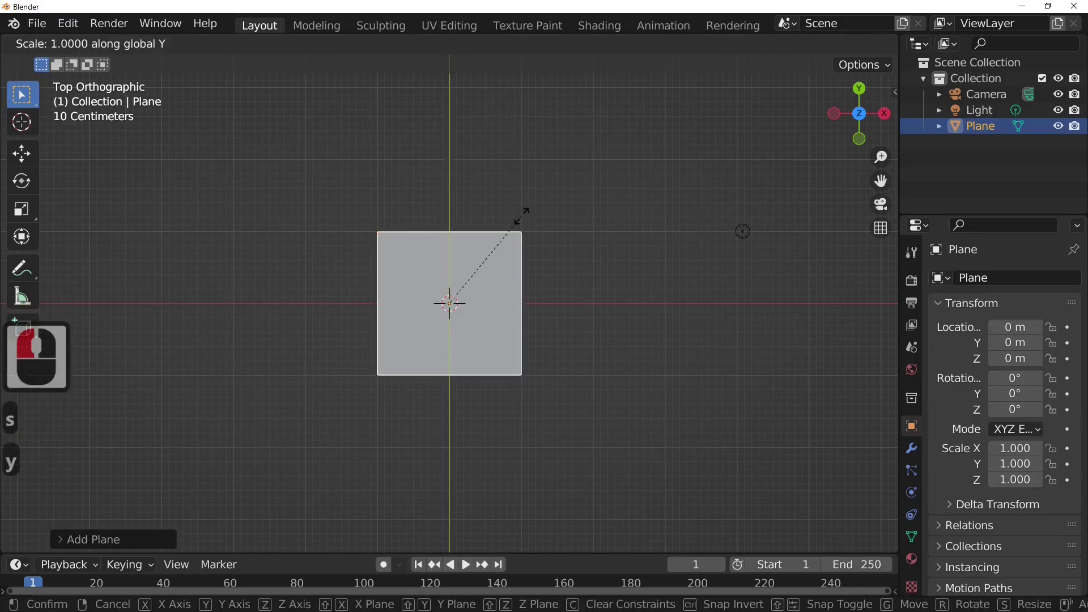
pyautogui.press('4')
pyautogui.press('Return')
pyautogui.scroll(-4, 487, 287)
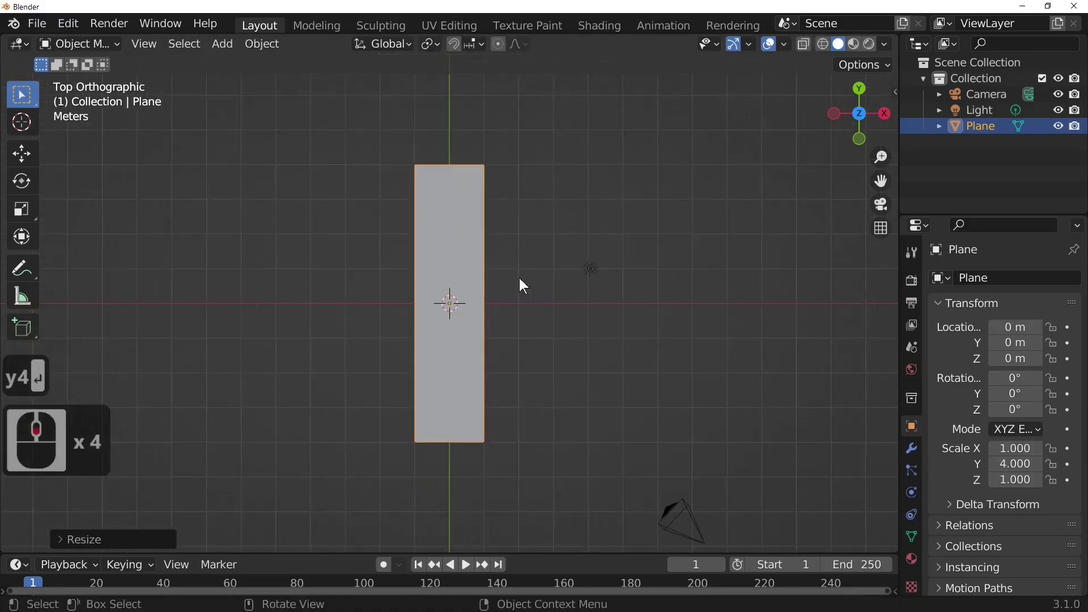
# - Scale the strip down uniformly to about 0.487 in X and 1.95 in Y
pyautogui.press('s')
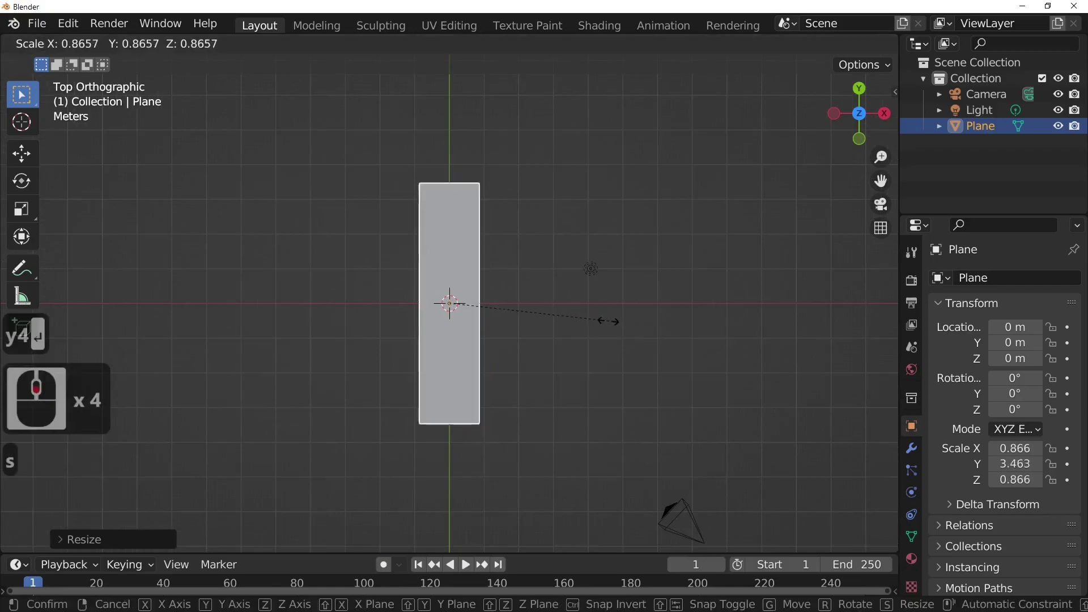
pyautogui.click(539, 291)
pyautogui.scroll(3, 533, 359)
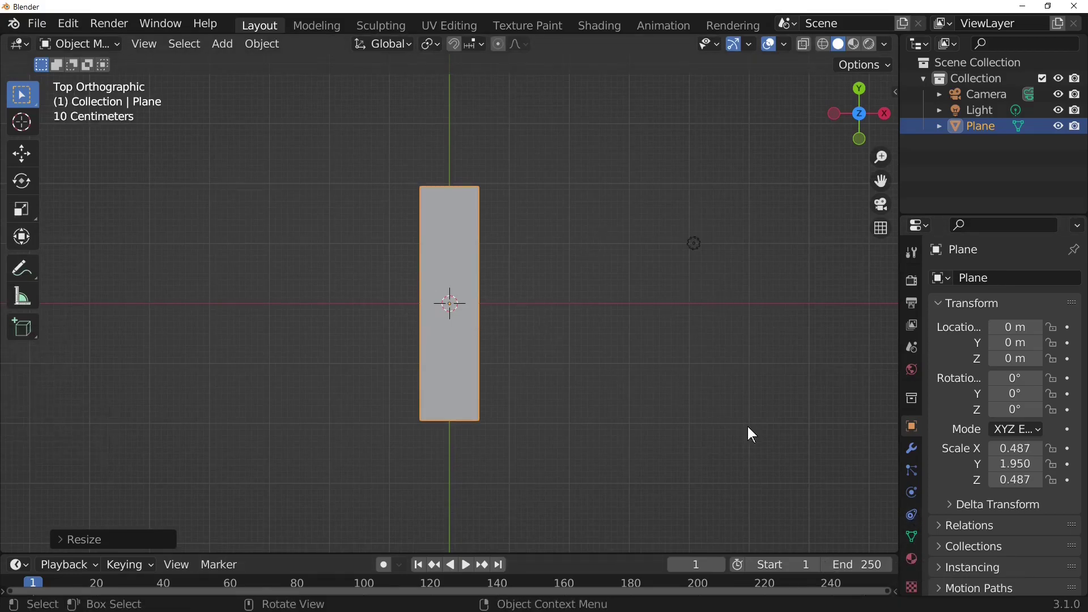
# - Create a new material for the plane and keep its material properties open
pyautogui.click(912, 559)
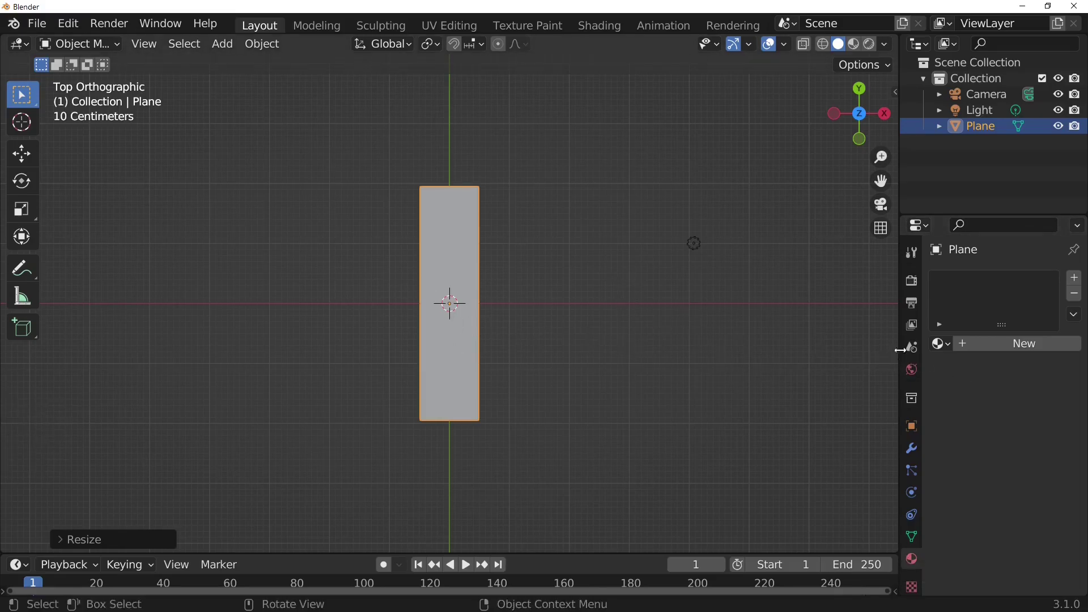
pyautogui.click(441, 336)
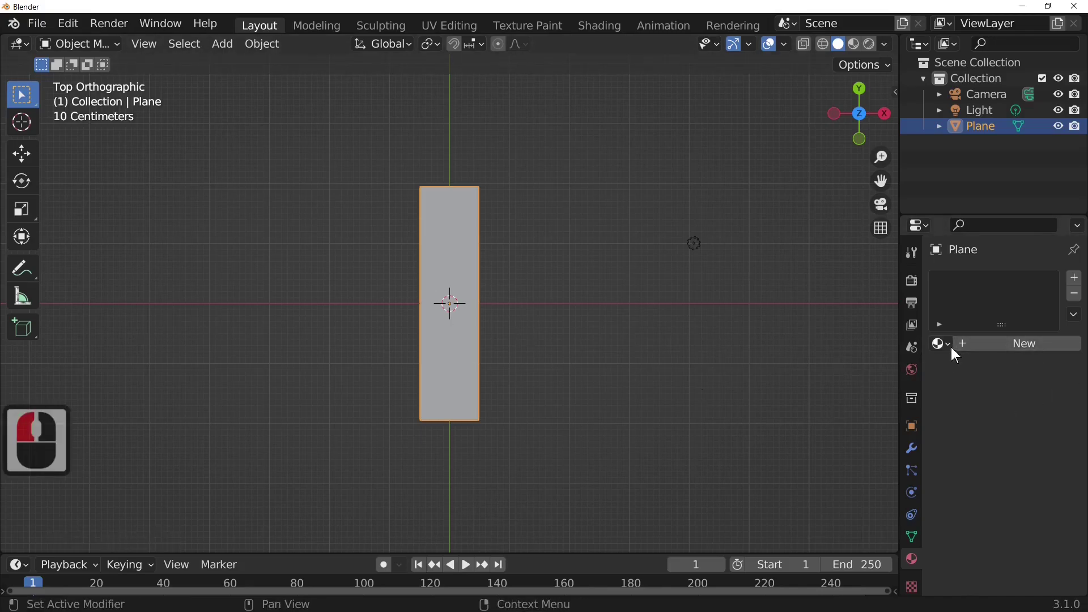
pyautogui.click(987, 343)
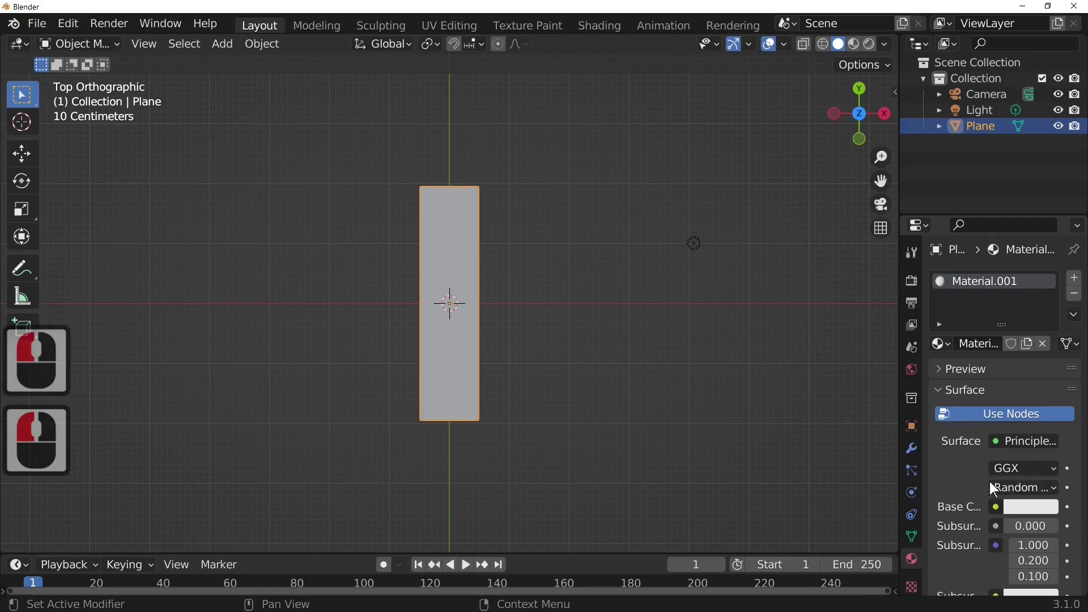
pyautogui.click(911, 492)
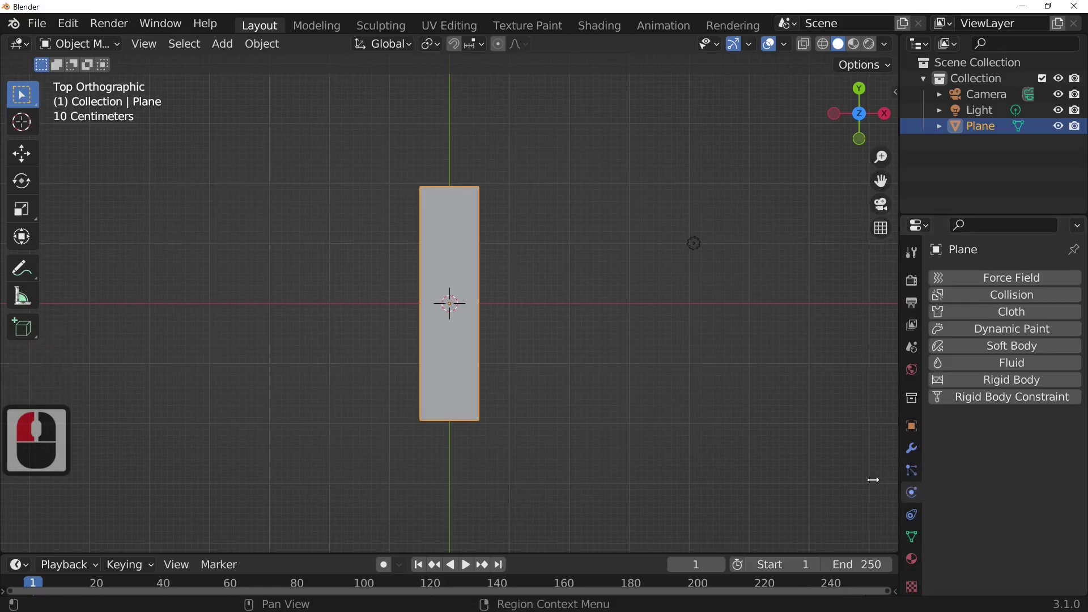
pyautogui.click(911, 559)
# - Widen the properties area and assign an Image Texture to the material's Base Color
pyautogui.moveTo(900, 515); pyautogui.dragTo(803, 499)
pyautogui.click(933, 506)
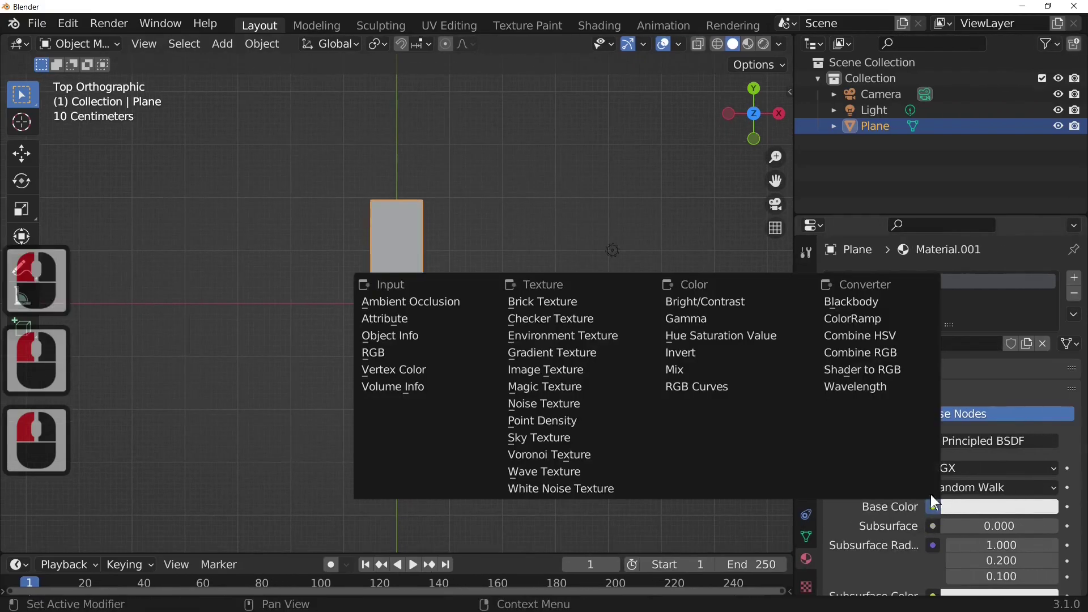
pyautogui.click(576, 372)
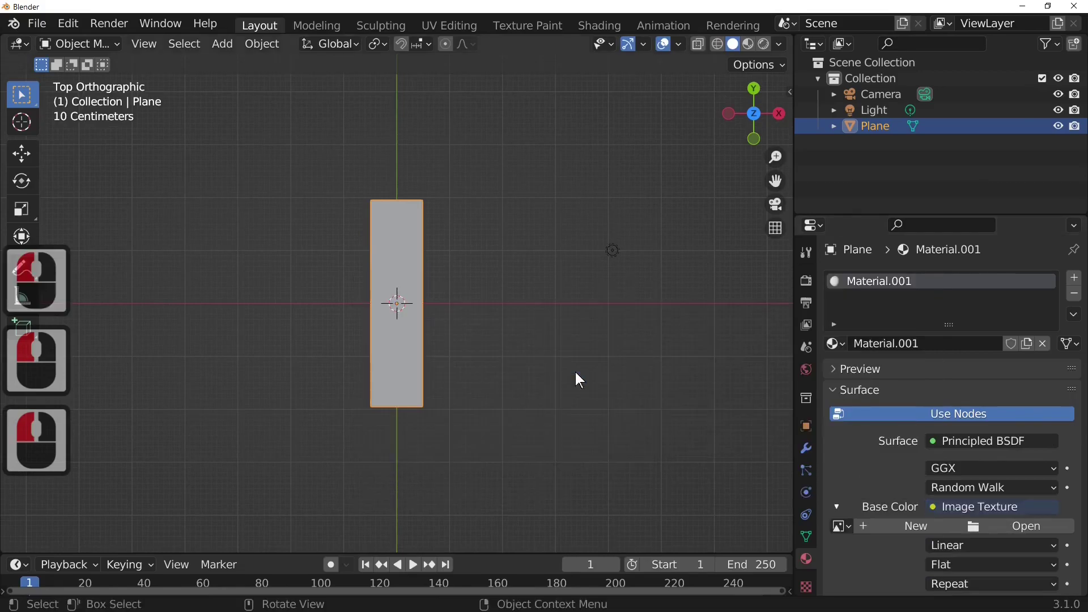
# - Load flower and leaf texture.png from the bookmarked 0 a flower texture folder as the Base Color image and show the viewport in rendered shading
pyautogui.click(1024, 526)
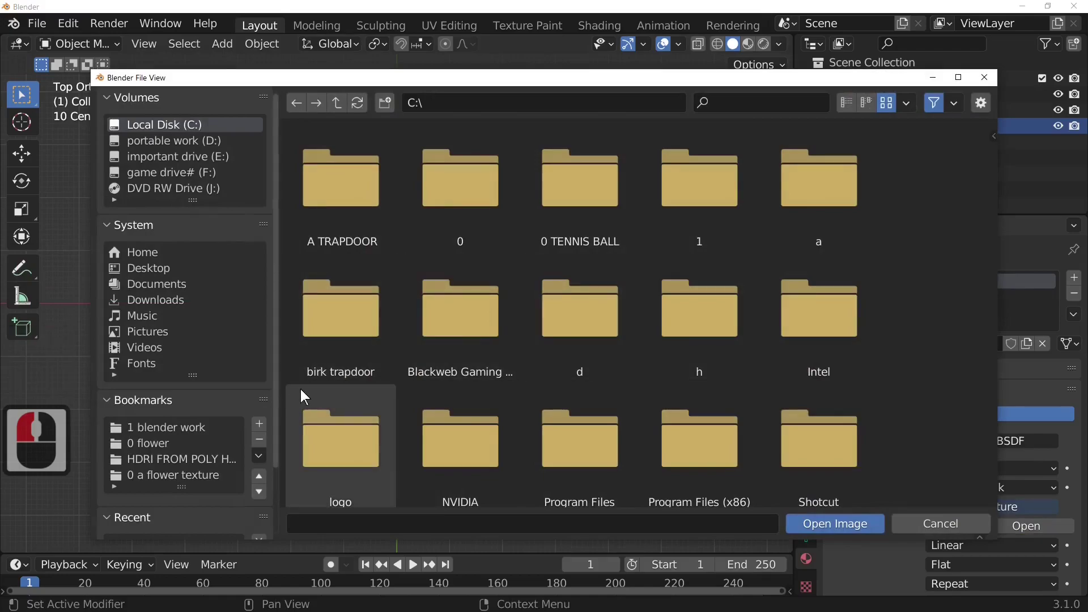
pyautogui.scroll(-2, 214, 436)
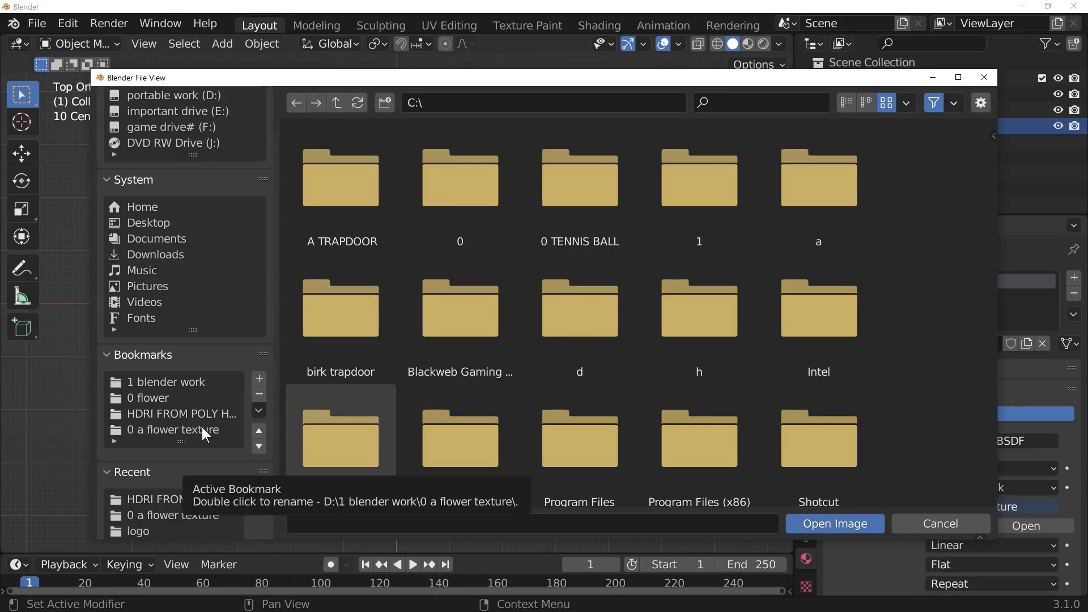
pyautogui.click(201, 428)
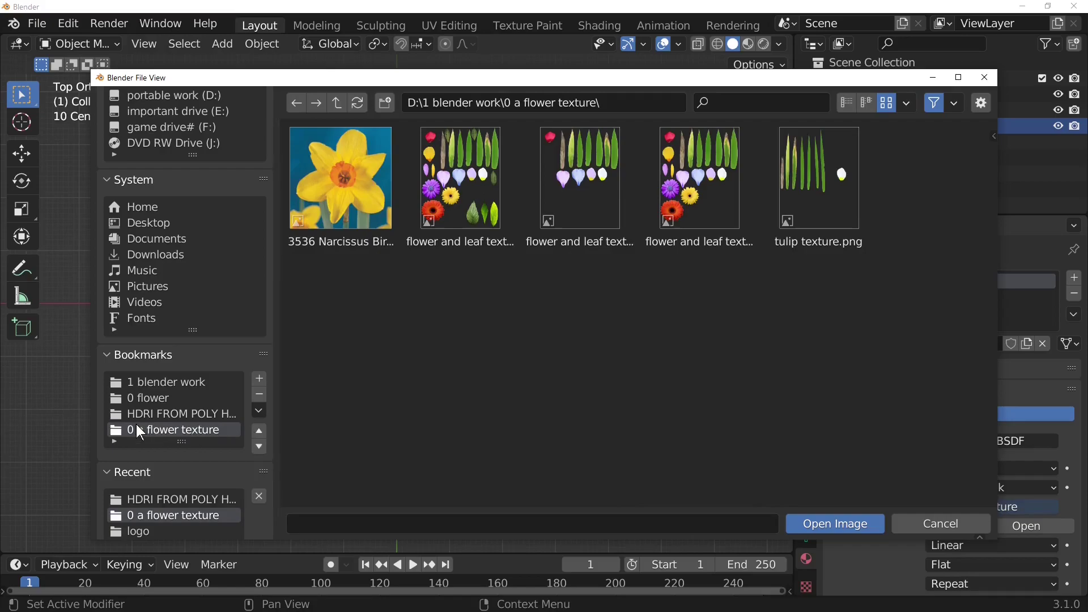
pyautogui.doubleClick(184, 428)
pyautogui.click(507, 204)
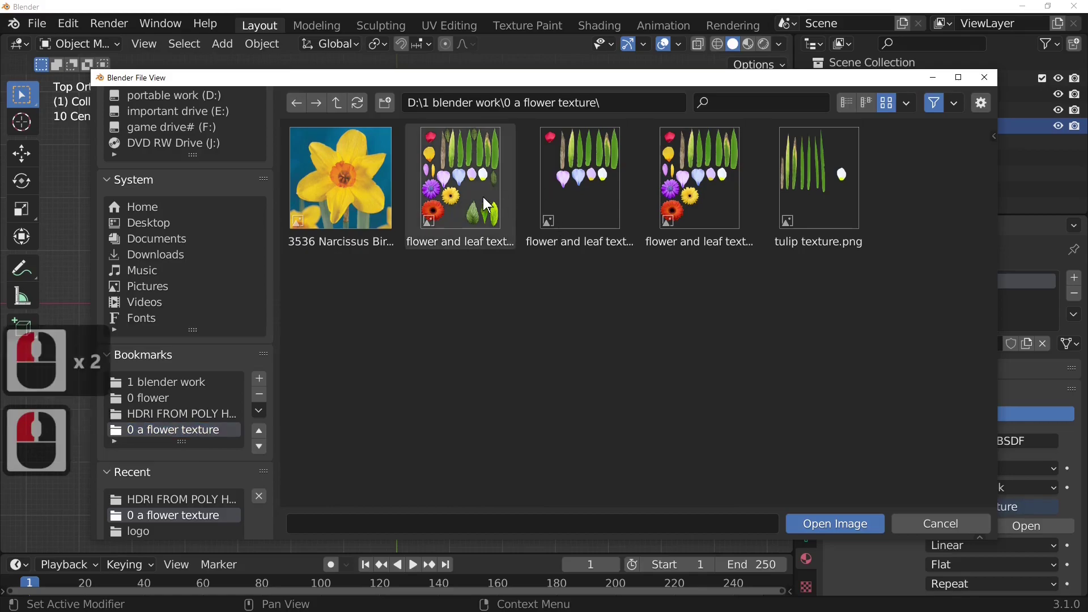
pyautogui.doubleClick(481, 205)
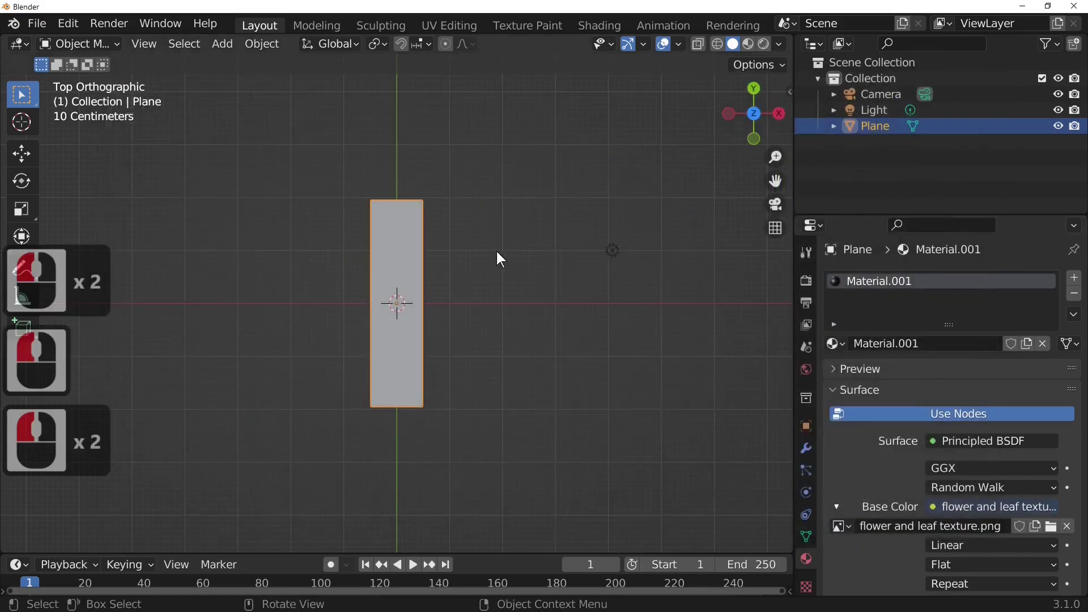
pyautogui.click(763, 44)
pyautogui.scroll(3, 563, 355)
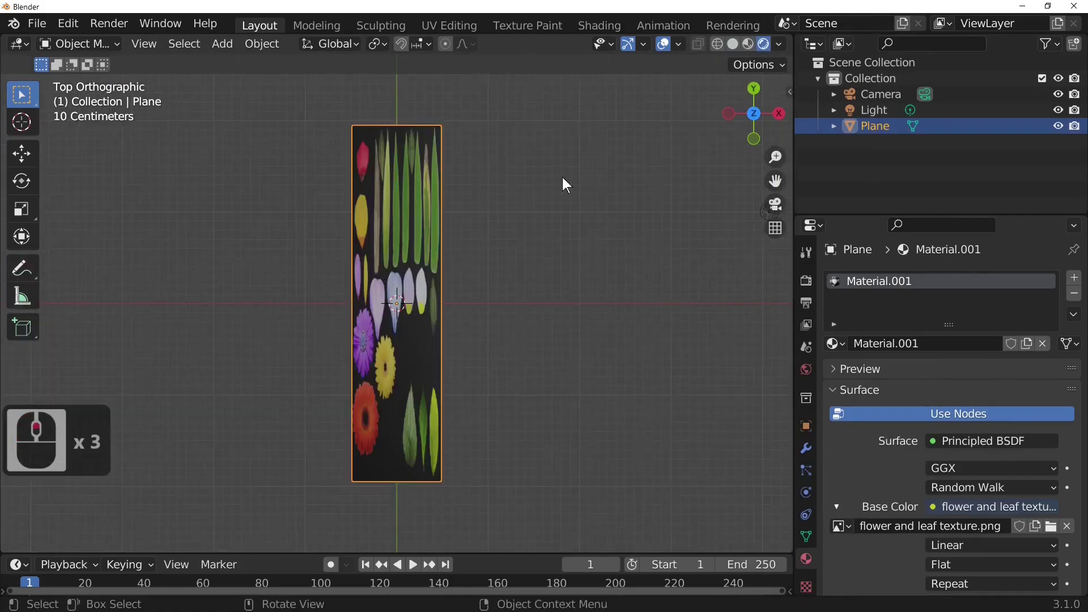
# - Switch to the UV Editing workspace and show the plane from the top beside the whole texture image
pyautogui.click(448, 22)
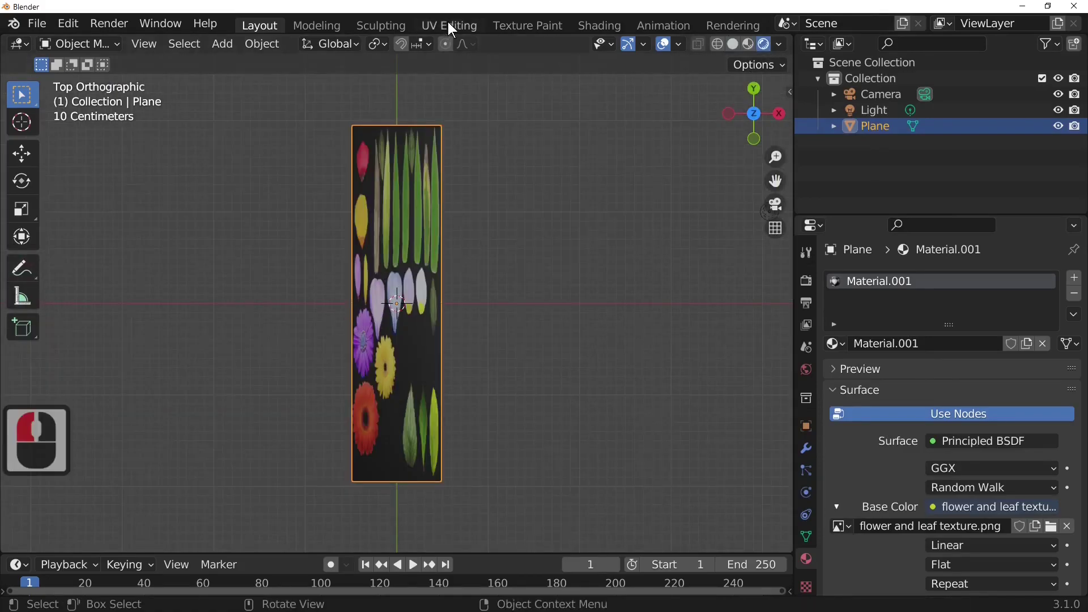
pyautogui.click(447, 25)
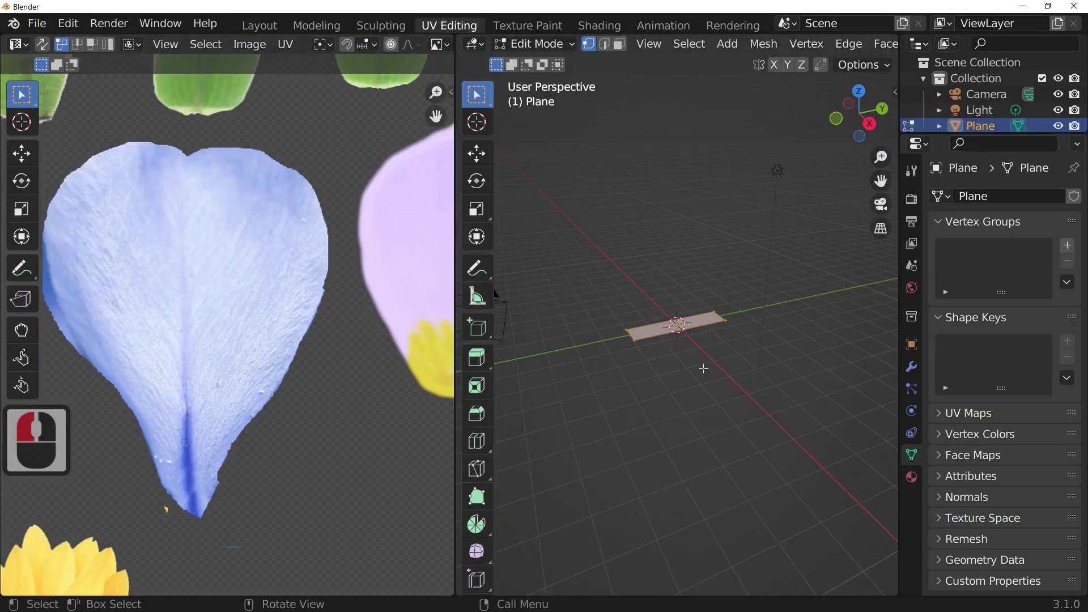
pyautogui.click(870, 123)
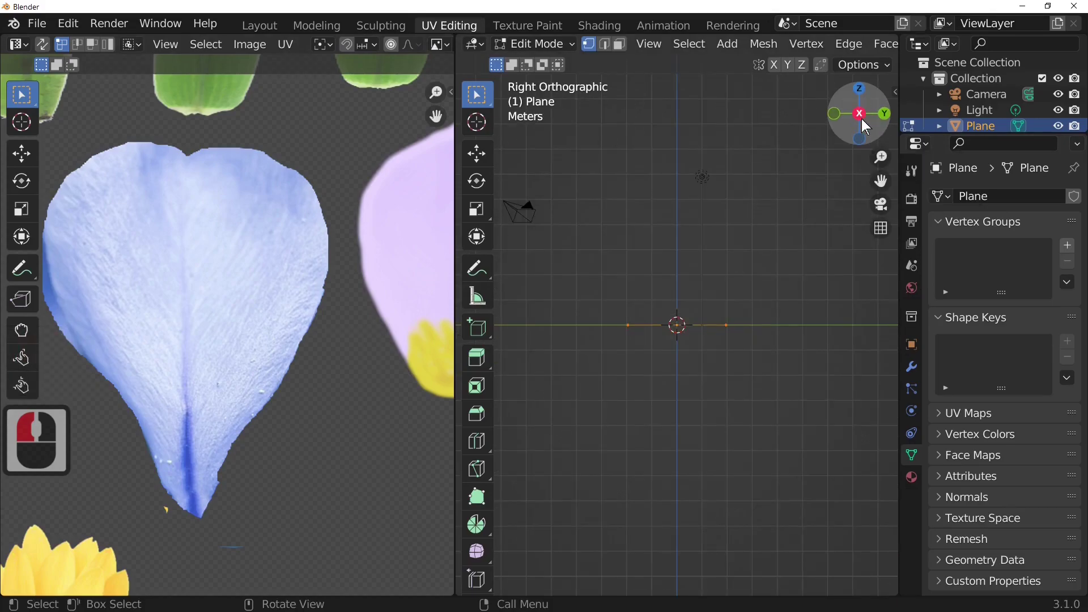
pyautogui.click(859, 109)
pyautogui.click(858, 92)
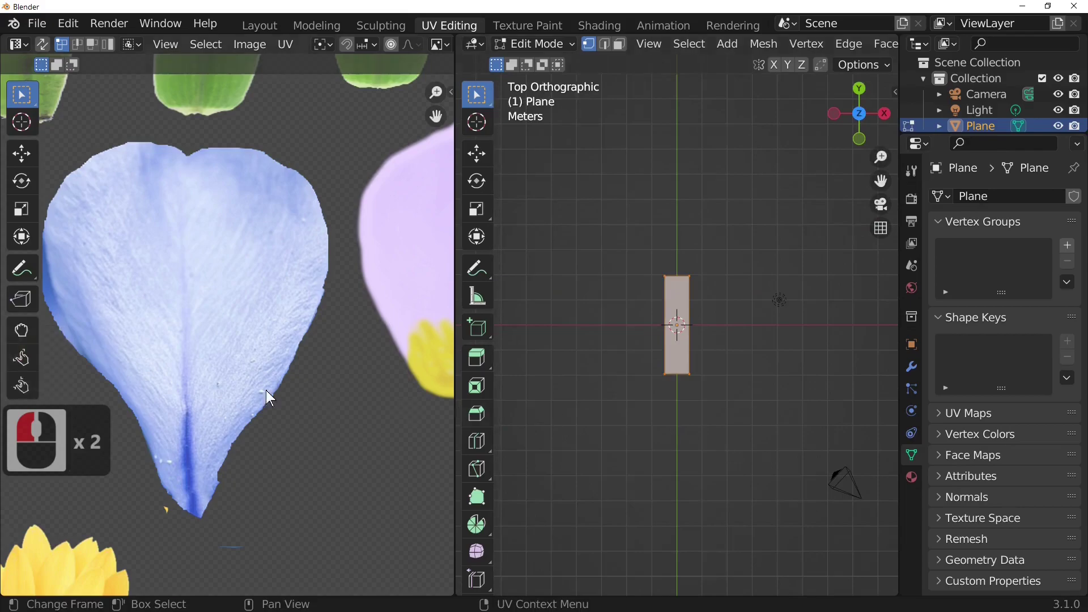
pyautogui.scroll(-6, 262, 401)
pyautogui.scroll(2, 729, 417)
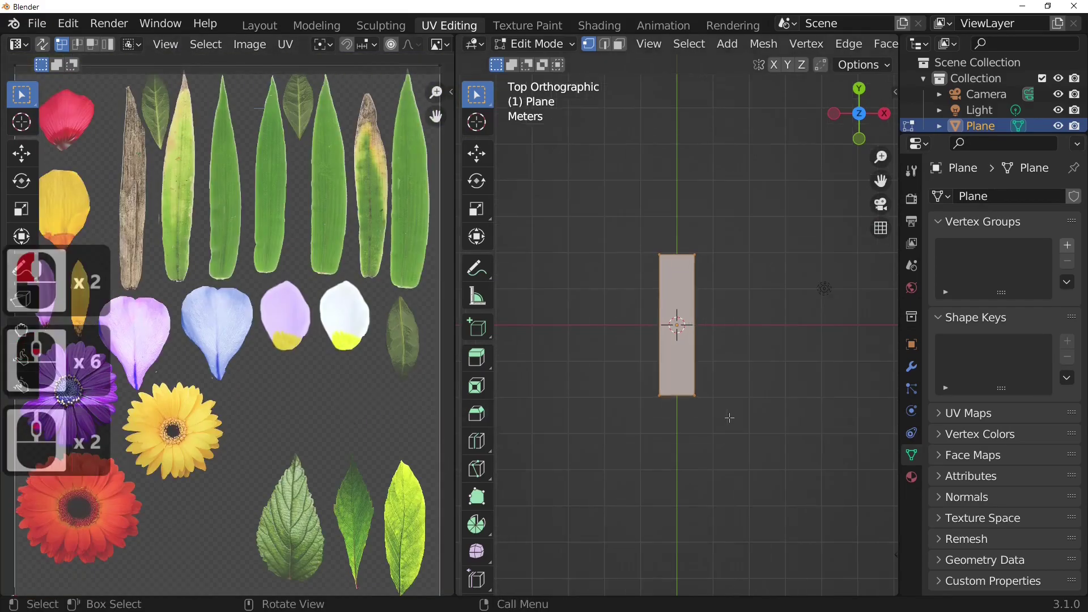
# - Select the whole plane in Edit Mode and unwrap it with Project from View
pyautogui.press('Tab')
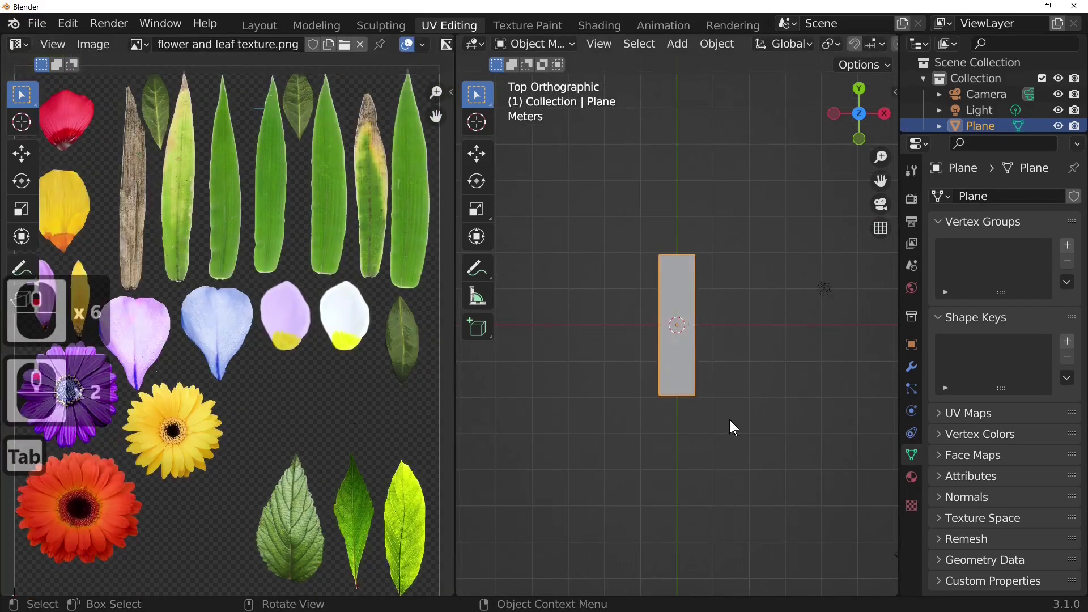
pyautogui.press('Tab')
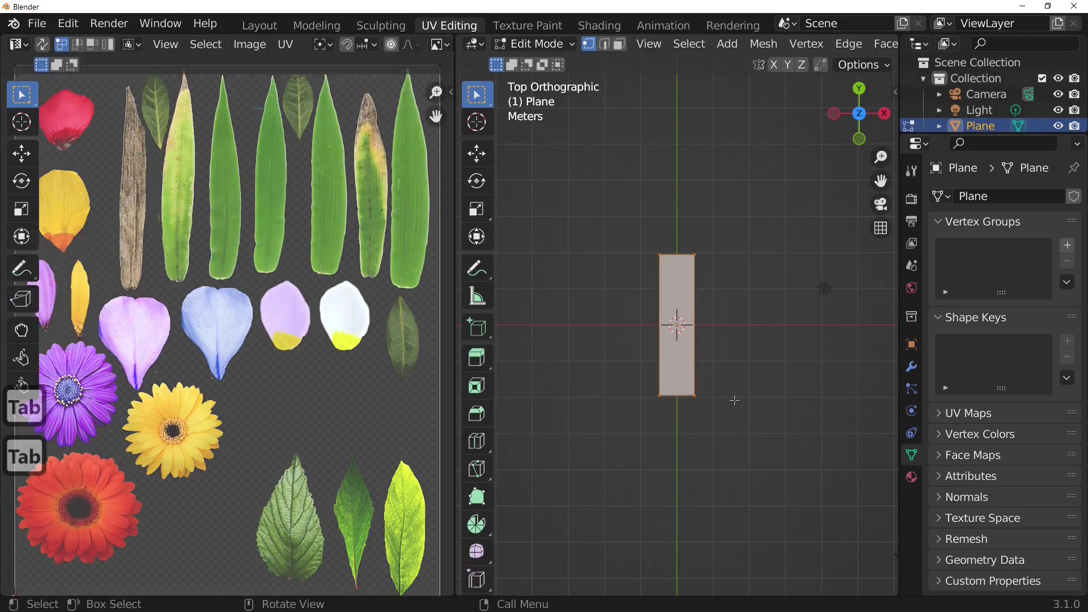
pyautogui.press('a')
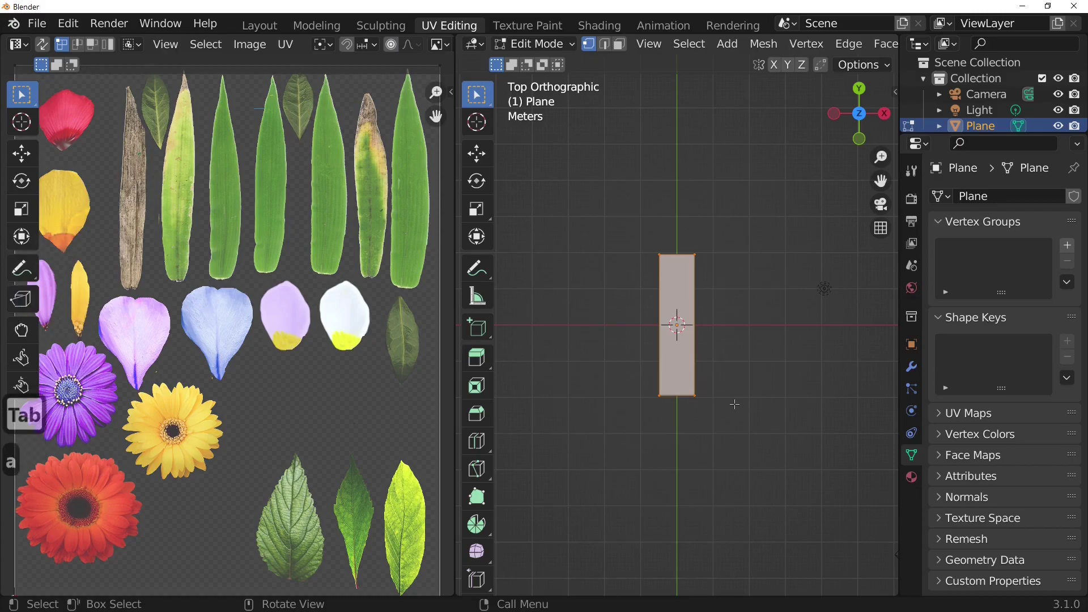
pyautogui.press('u')
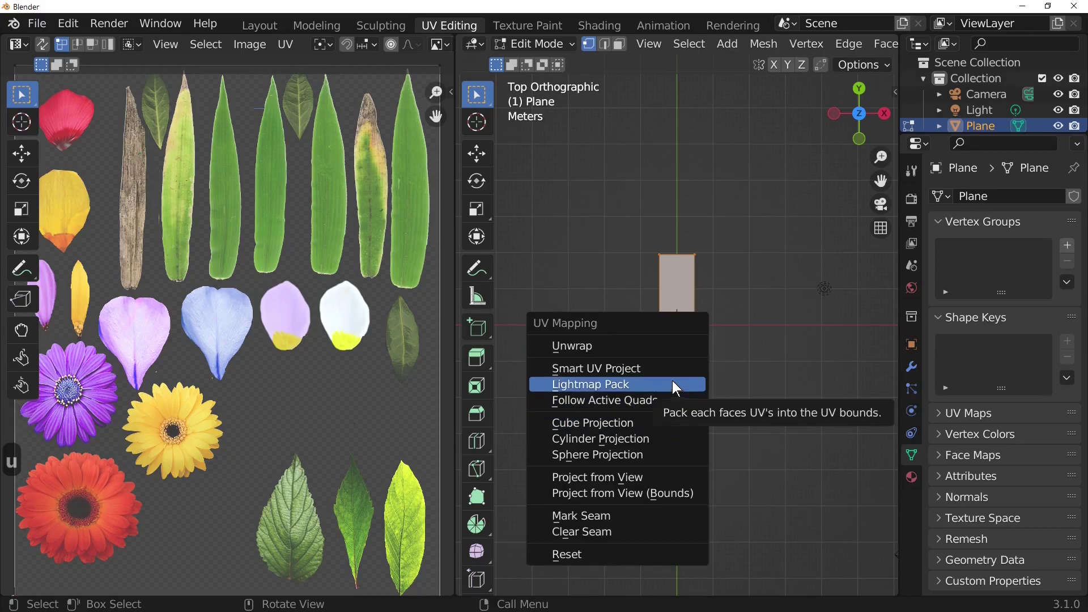
pyautogui.click(654, 478)
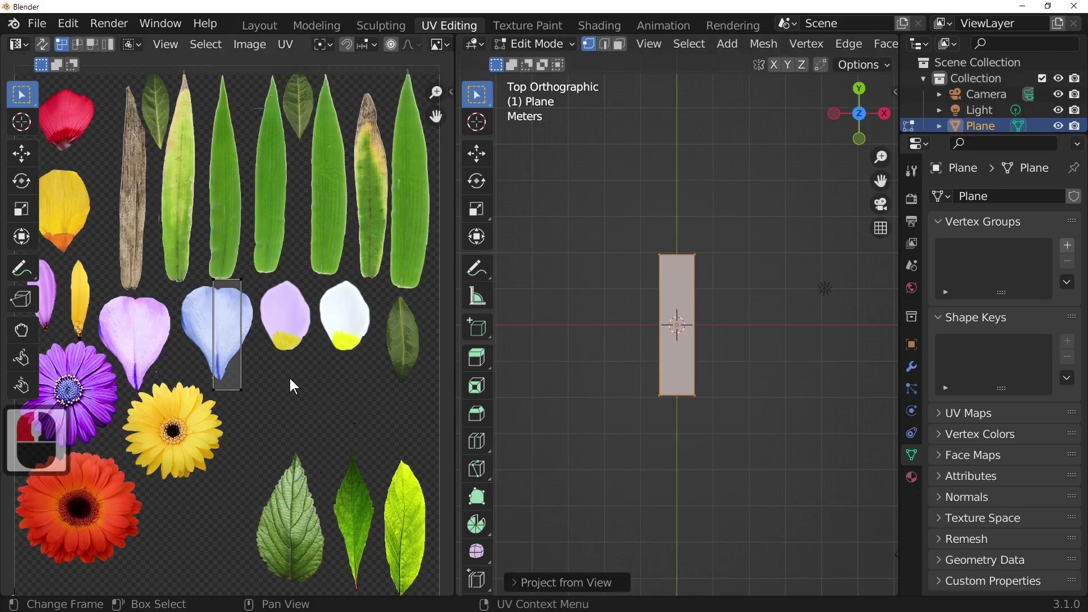
# - Select all the plane's UVs, scale them up about two times and move them over the third long leaf in the image's upper row
pyautogui.press('a')
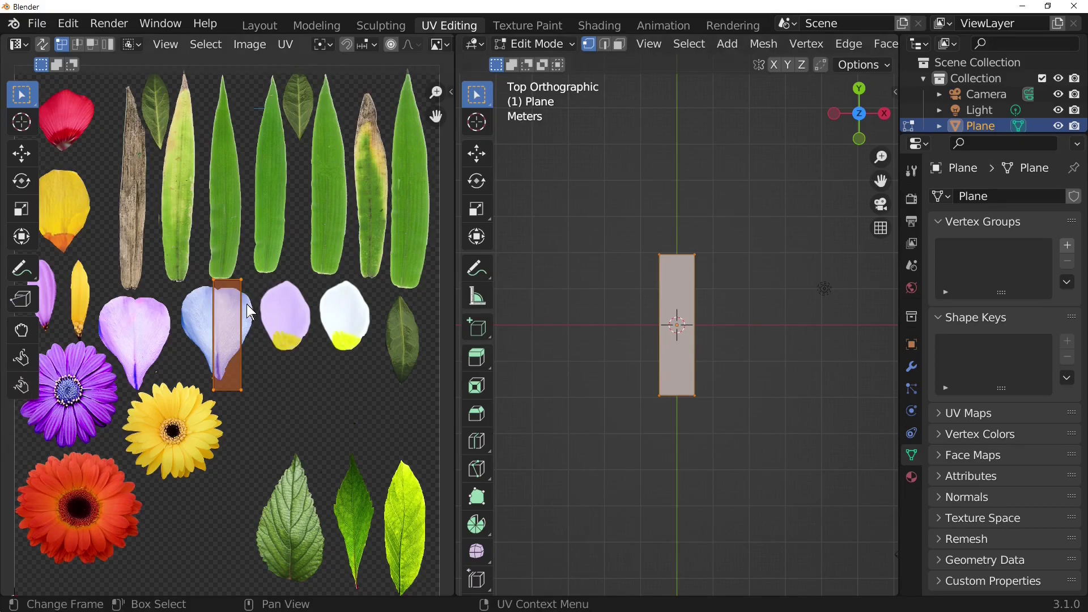
pyautogui.press('s')
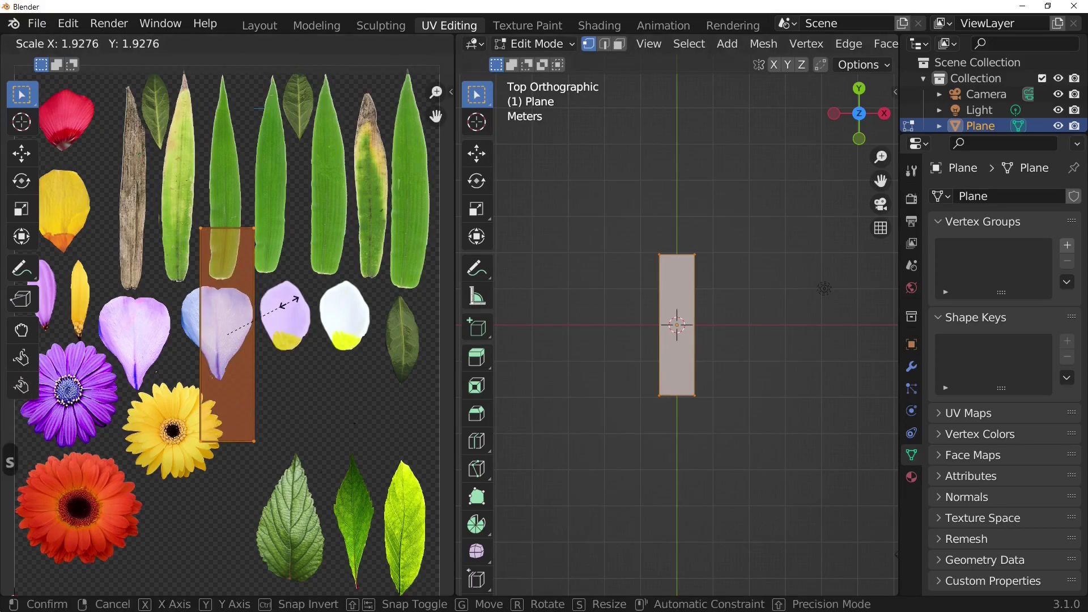
pyautogui.click(293, 301)
pyautogui.press('g')
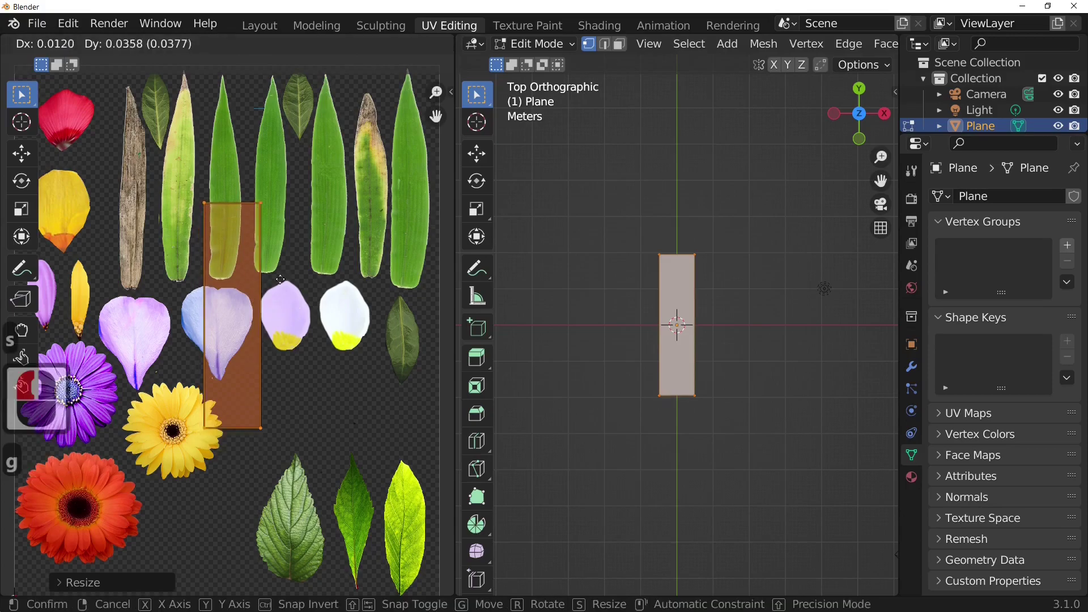
pyautogui.click(273, 152)
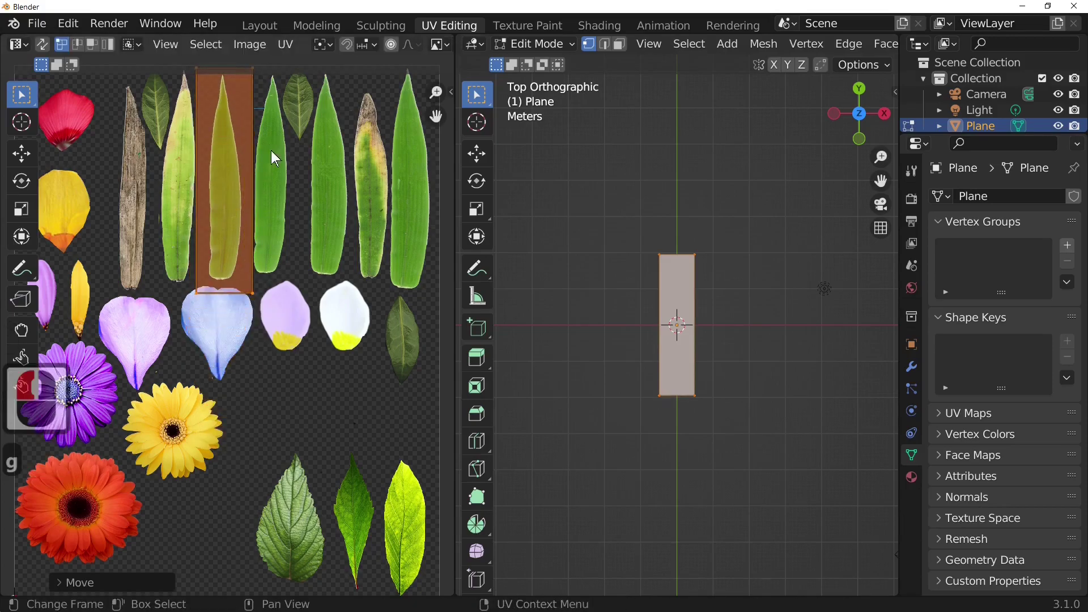
# - Shorten the UV rectangle along Y, nudge it, and narrow it along X to fit closely around the green leaf
pyautogui.press('s')
pyautogui.press('y')
pyautogui.click(353, 201)
pyautogui.press('g')
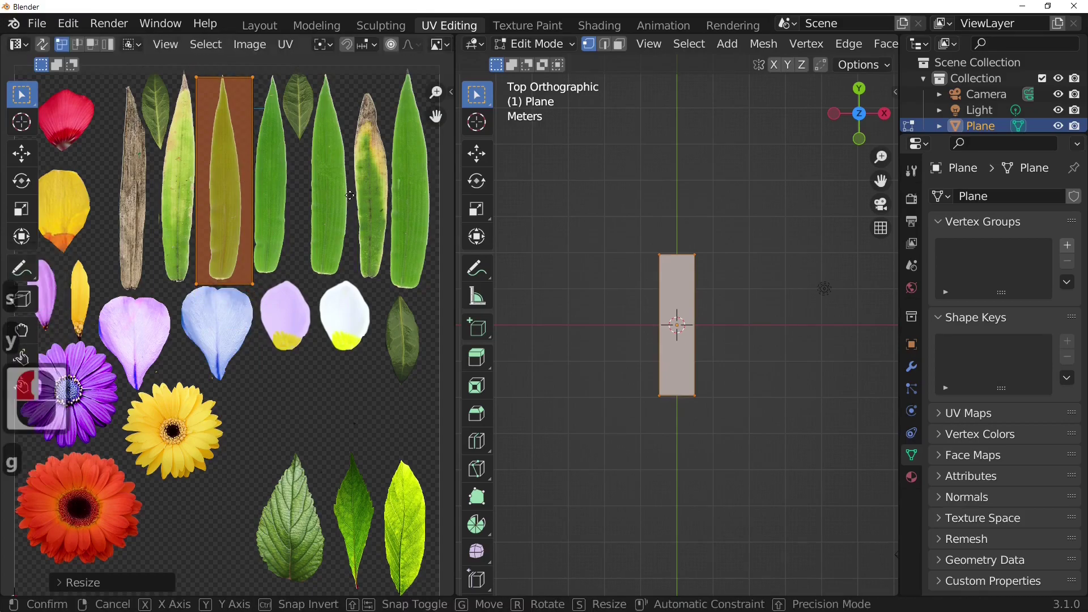
pyautogui.click(350, 195)
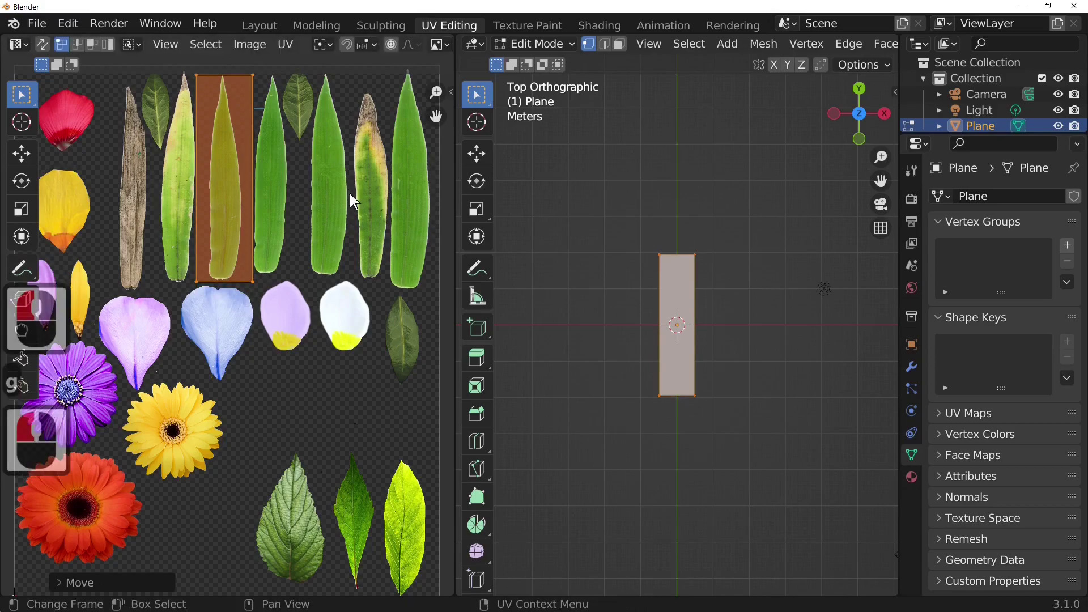
pyautogui.press('s')
pyautogui.press('x')
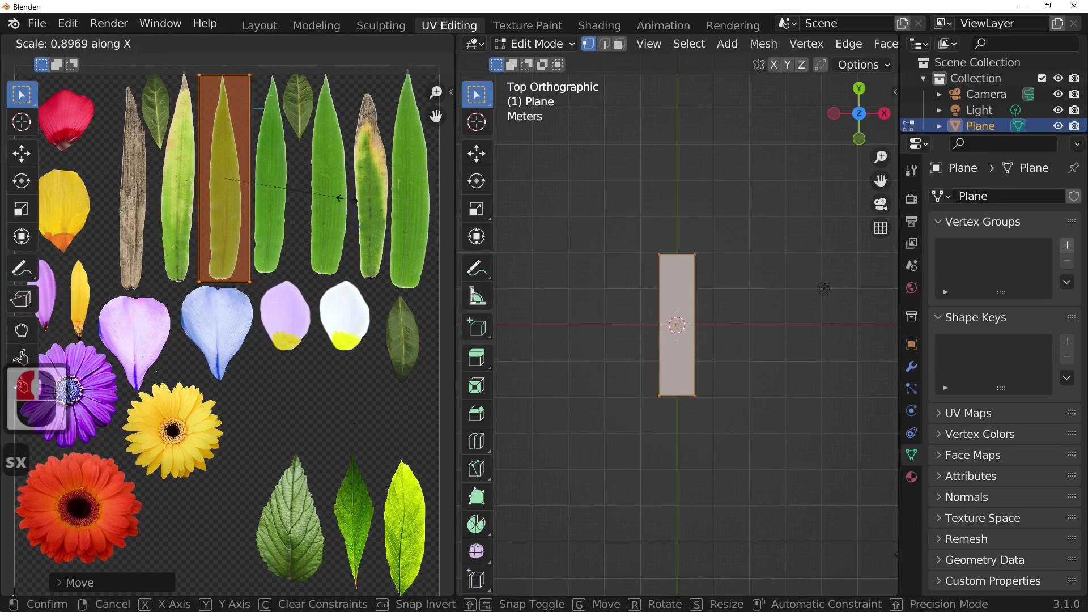
pyautogui.click(328, 196)
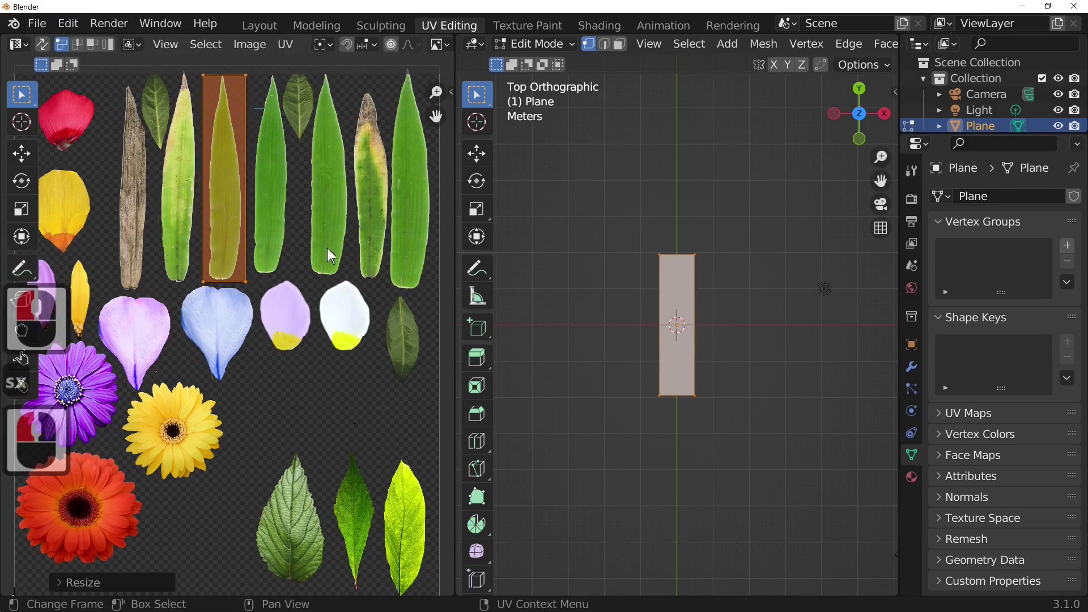
# - Show the 3D viewport in rendered shading and inspect the leaf on the plane from an angle and from the top
pyautogui.scroll(-14, 808, 46)
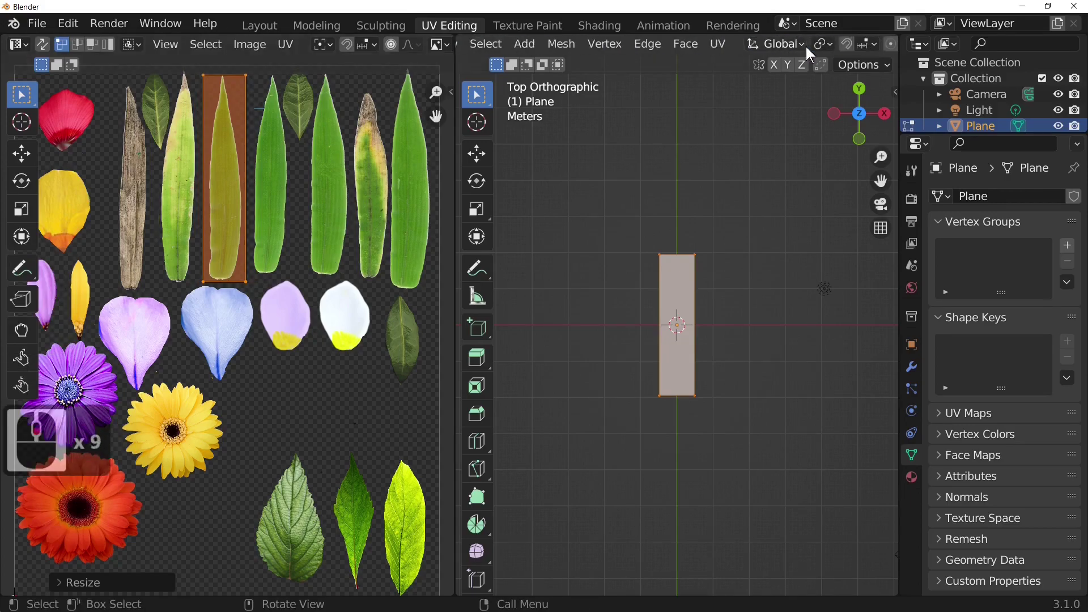
pyautogui.scroll(-9, 806, 46)
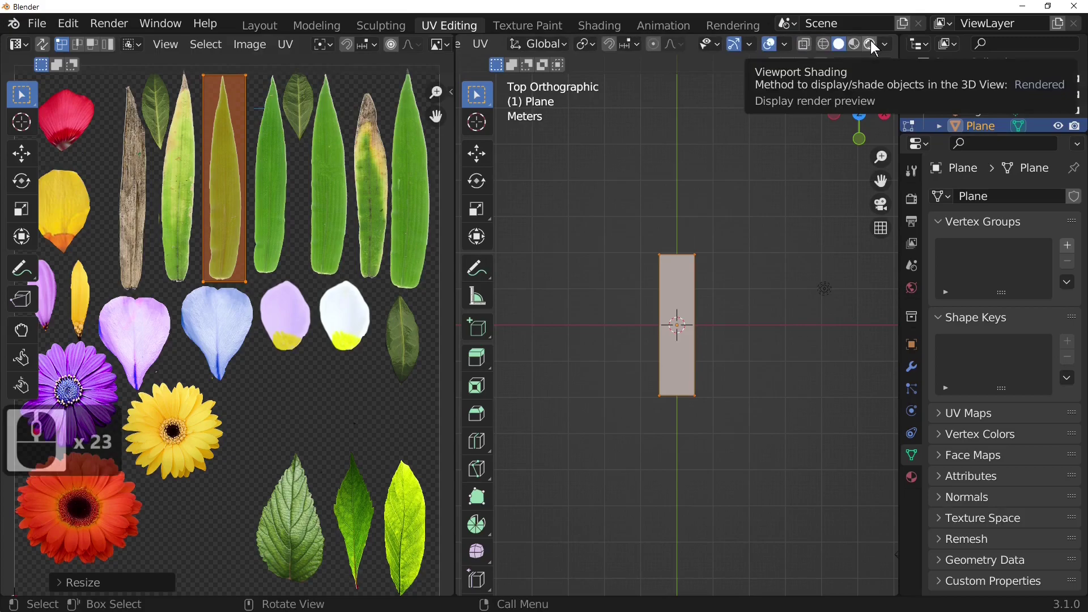
pyautogui.click(875, 48)
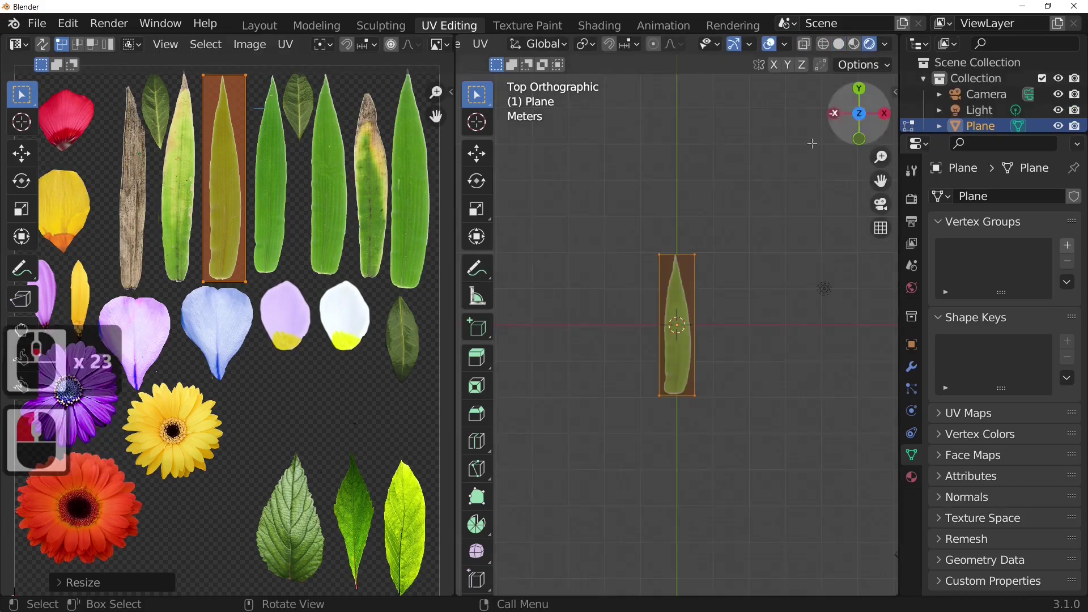
pyautogui.moveTo(746, 466)
pyautogui.mouseDown(button='middle')
pyautogui.moveTo(721, 346)
pyautogui.moveTo(772, 424)
pyautogui.moveTo(809, 389)
pyautogui.mouseUp(button='middle')
pyautogui.scroll(4, 746, 414)
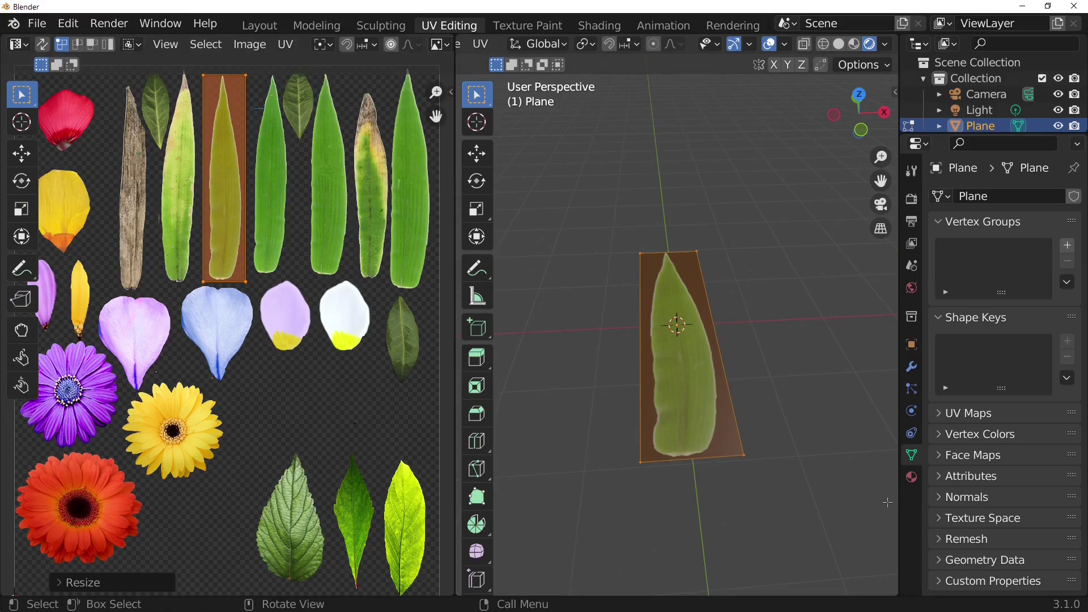
pyautogui.moveTo(813, 488); pyautogui.dragTo(892, 429, button='middle')
pyautogui.scroll(4, 723, 478)
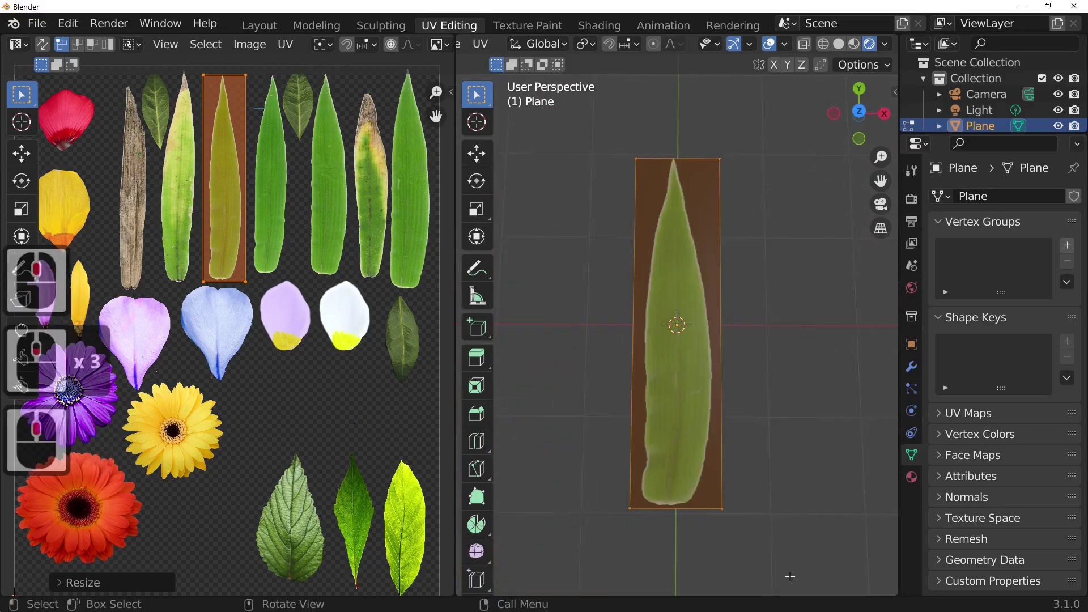
pyautogui.press('7')
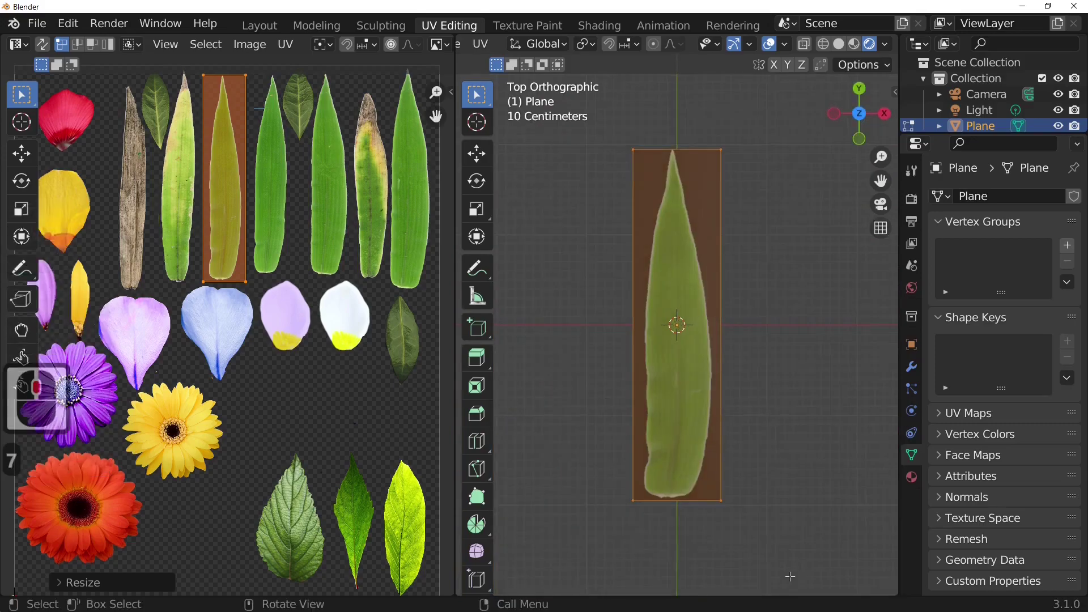
# - Return the plane to Object Mode and show it from the top in the Shading workspace
pyautogui.press('Tab')
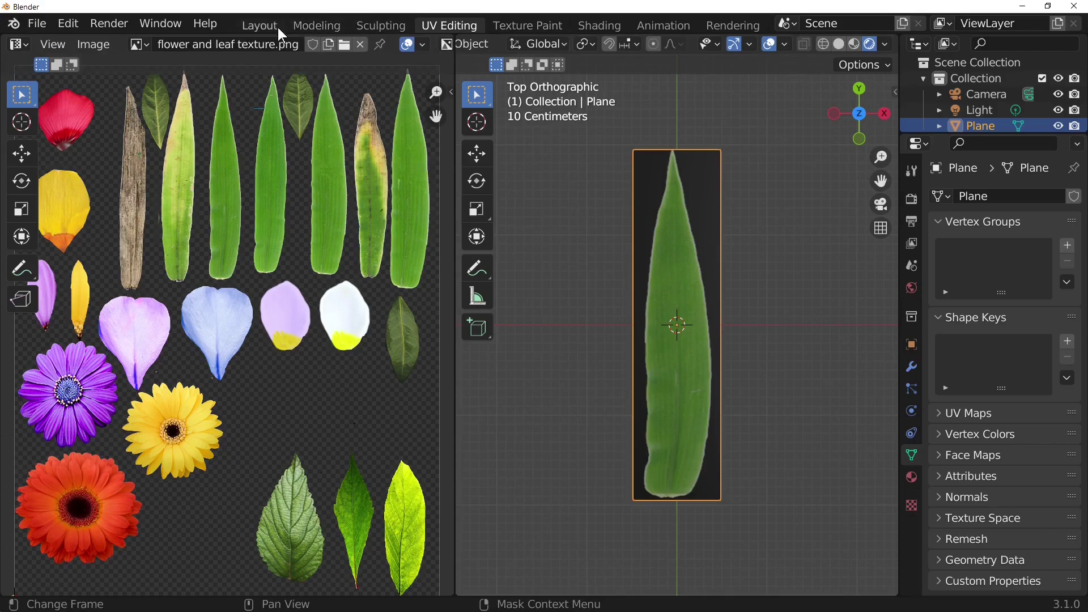
pyautogui.click(596, 27)
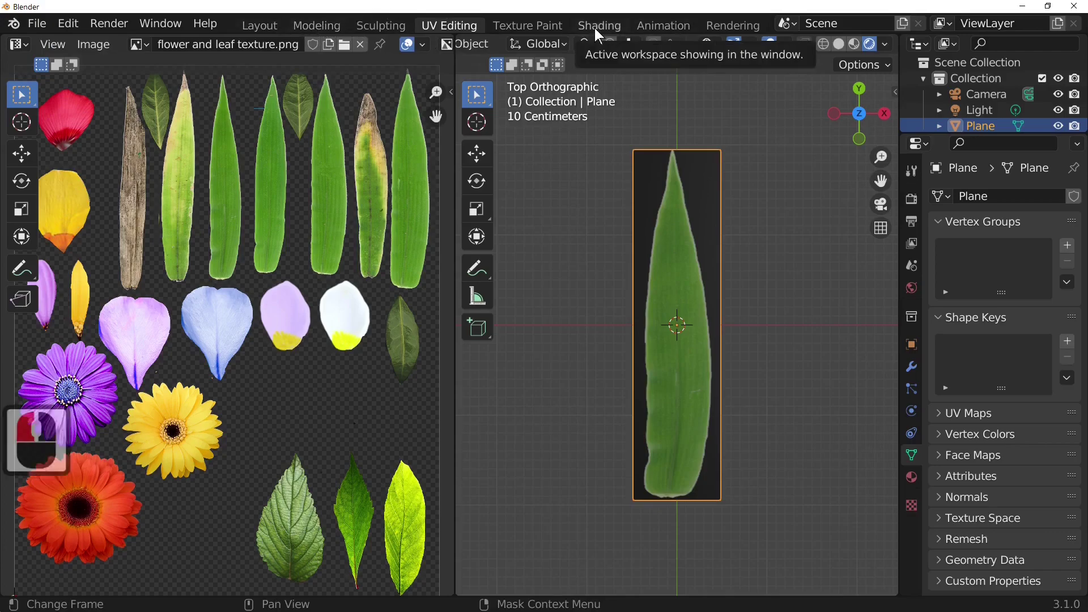
pyautogui.moveTo(607, 304); pyautogui.dragTo(691, 53, button='middle')
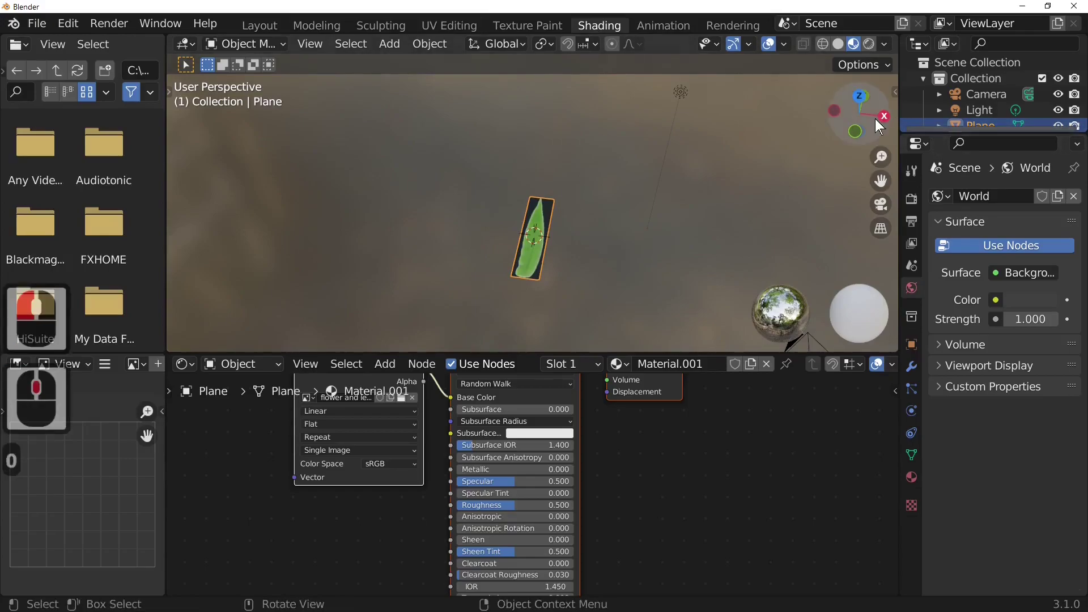
pyautogui.click(860, 96)
pyautogui.scroll(5, 622, 230)
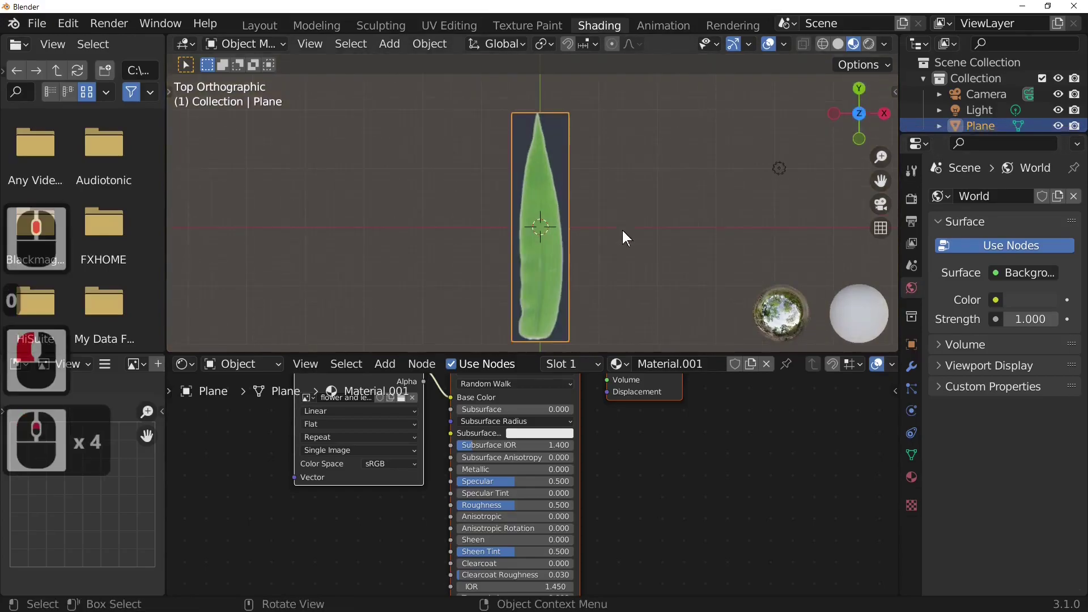
pyautogui.moveTo(631, 237)
pyautogui.keyDown('shift'); pyautogui.mouseDown(button='middle')
pyautogui.moveTo(628, 189)
pyautogui.moveTo(639, 224)
pyautogui.mouseUp(button='middle'); pyautogui.keyUp('shift')
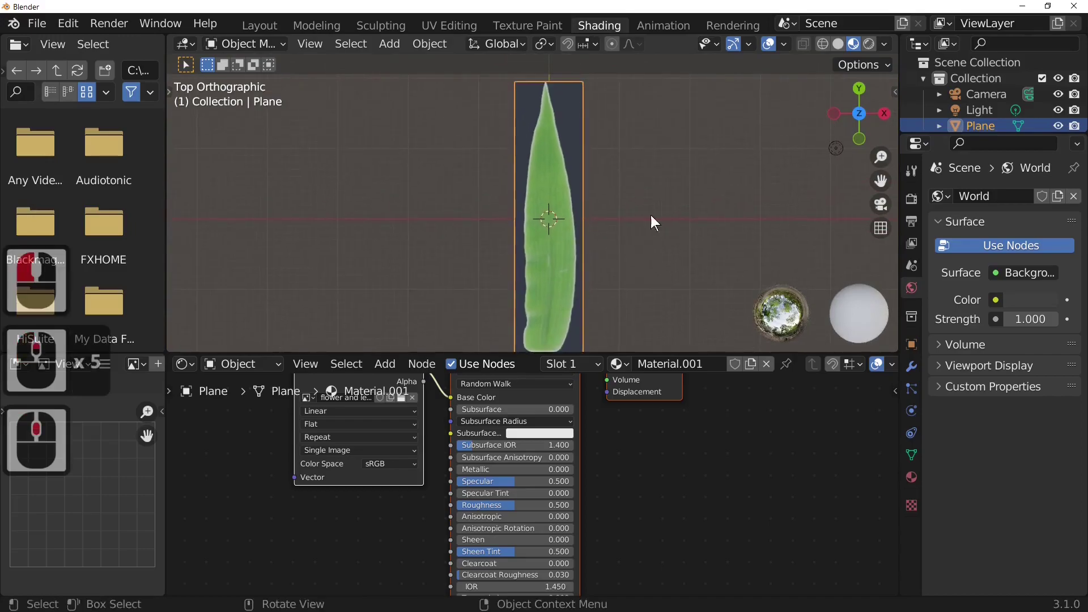
pyautogui.click(835, 114)
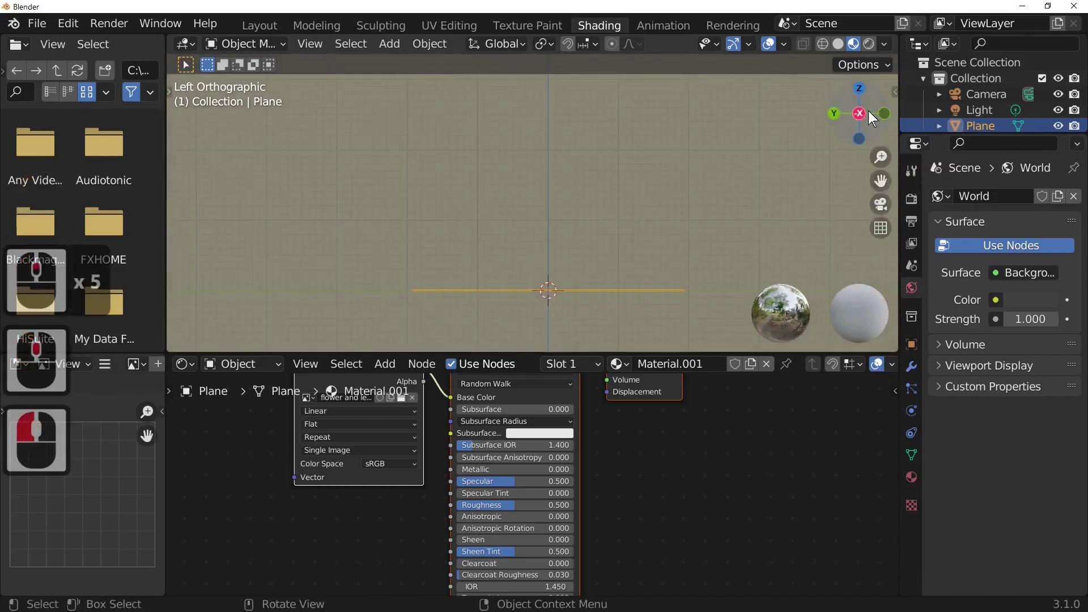
pyautogui.click(883, 114)
pyautogui.click(859, 88)
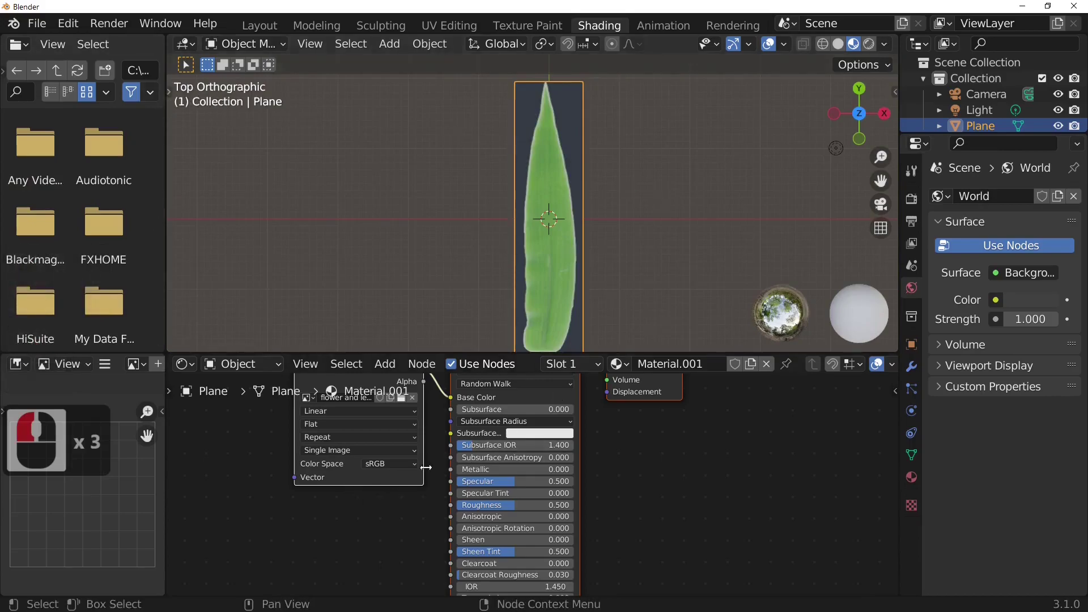
# - Enlarge the node editor, space the image texture node apart and connect its Alpha output to the Principled BSDF's Alpha input
pyautogui.moveTo(573, 356); pyautogui.dragTo(555, 246)
pyautogui.scroll(-4, 550, 187)
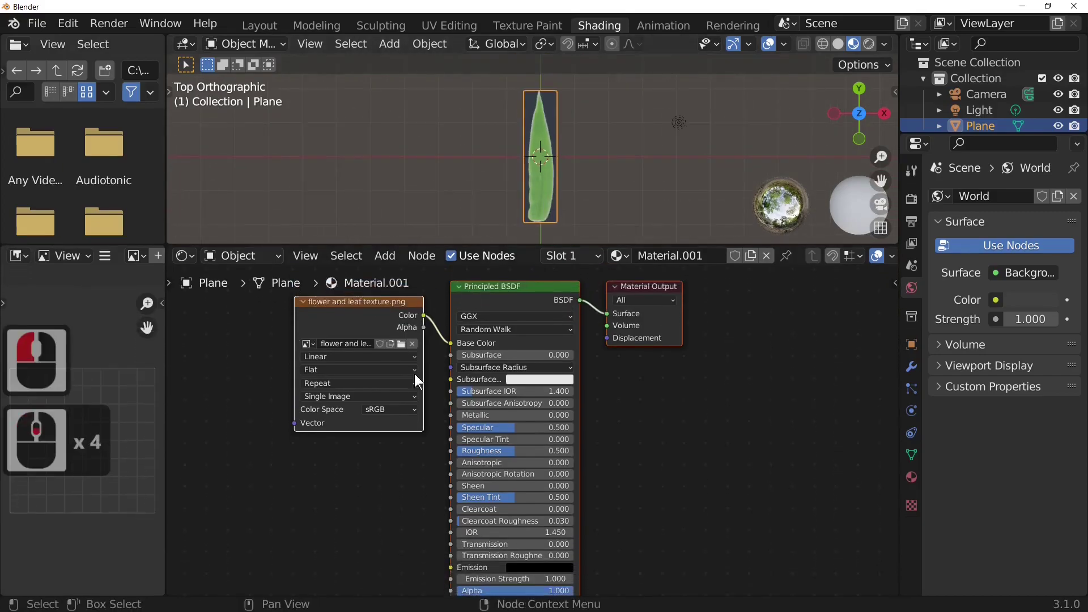
pyautogui.click(376, 298)
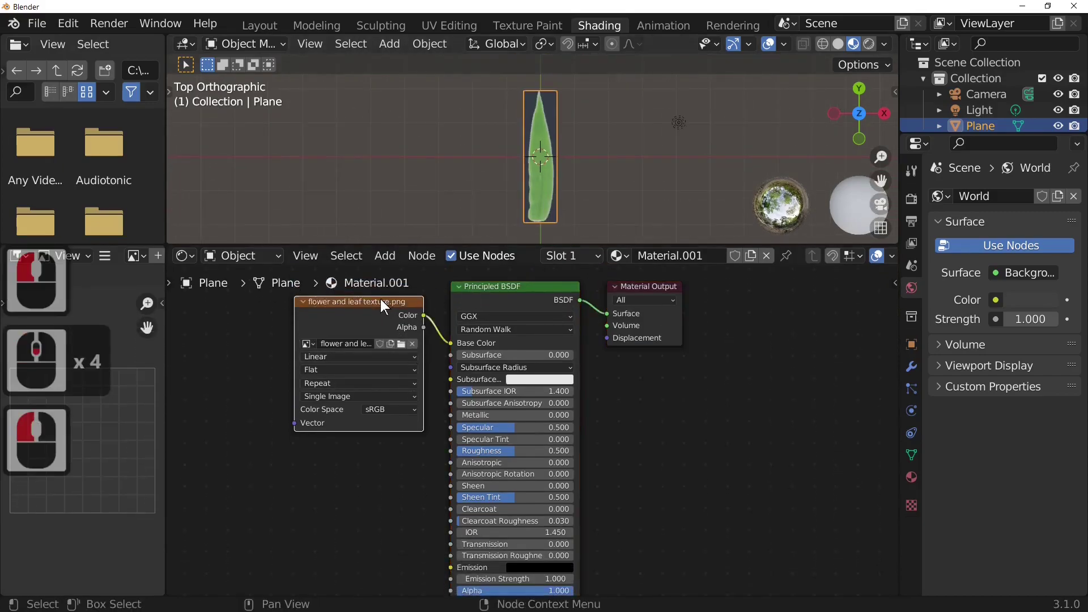
pyautogui.press('g')
pyautogui.click(413, 429)
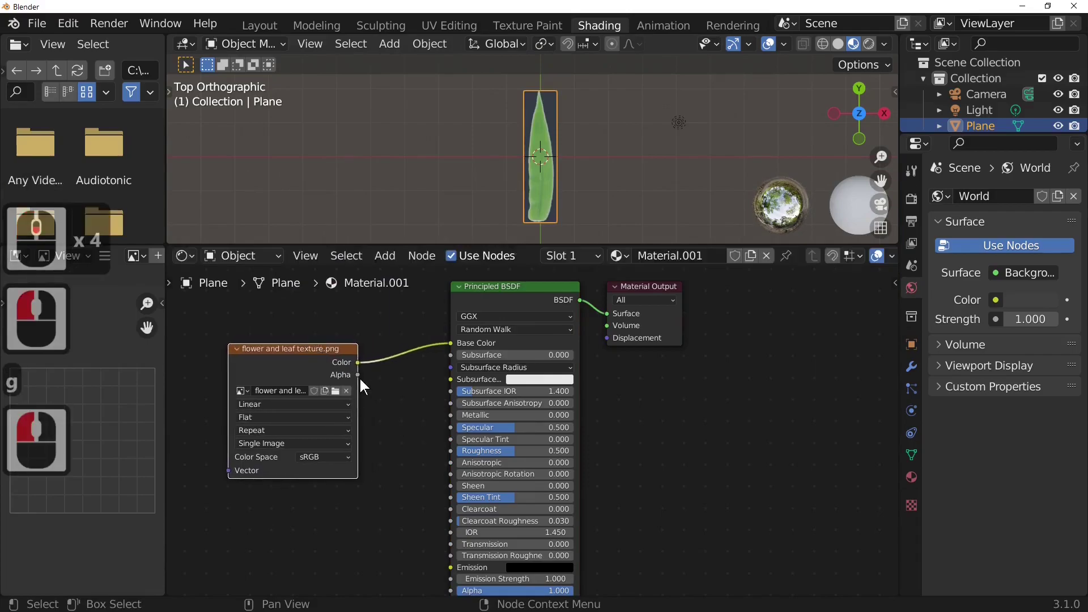
pyautogui.moveTo(357, 374); pyautogui.dragTo(453, 499)
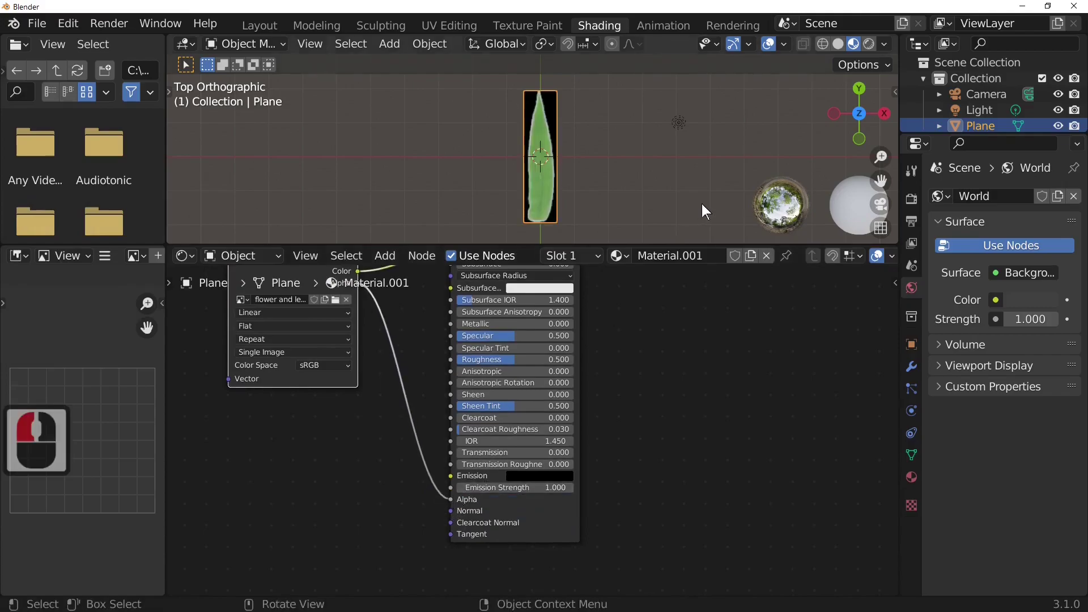
# - Set the blend mode of the leaf plane's material to Alpha Hashed, widening the properties editor to read the settings
pyautogui.moveTo(679, 193); pyautogui.dragTo(631, 154, button='middle')
pyautogui.keyDown('shift'); pyautogui.moveTo(597, 193); pyautogui.dragTo(617, 137, button='middle'); pyautogui.keyUp('shift')
pyautogui.scroll(4, 617, 135)
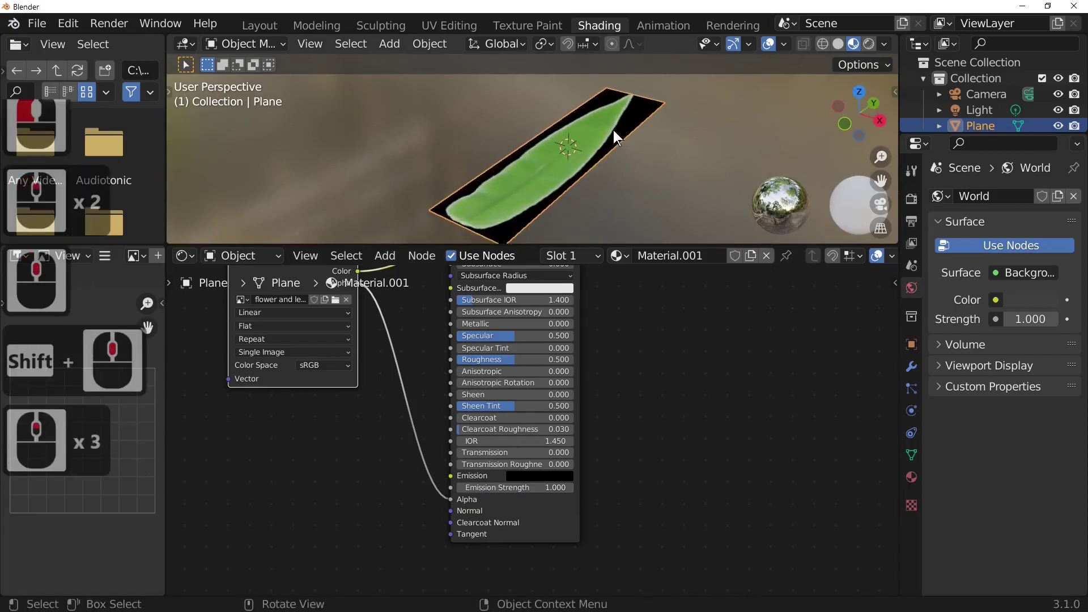
pyautogui.scroll(-2, 618, 146)
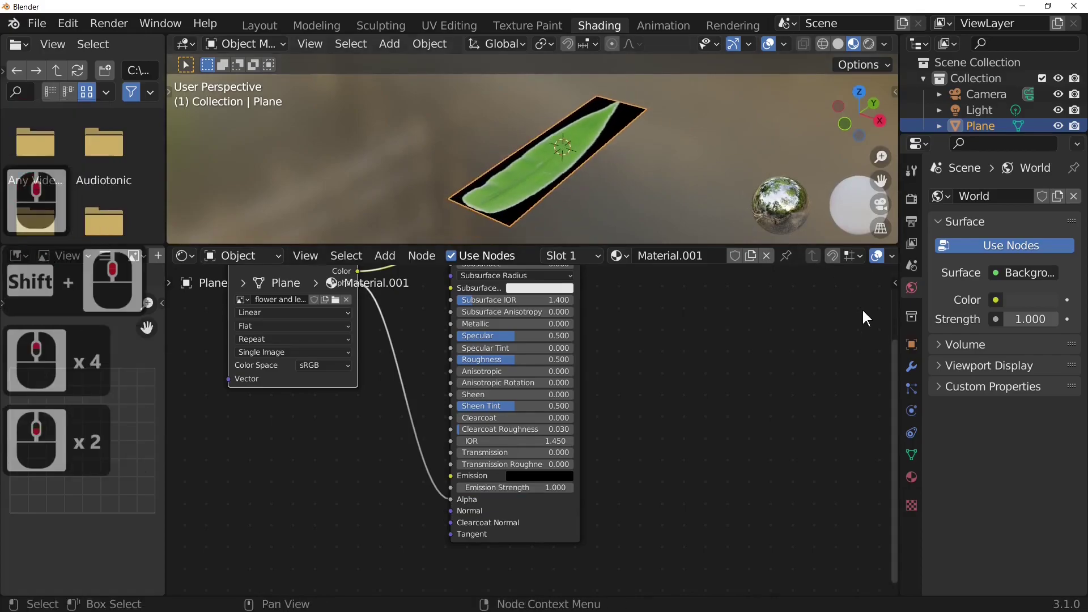
pyautogui.click(912, 478)
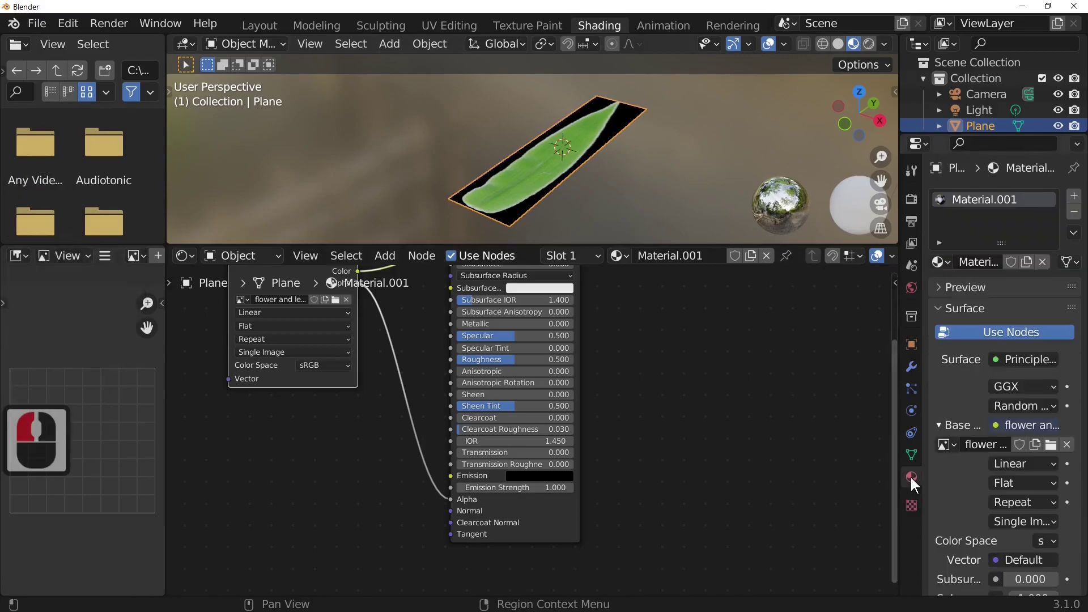
pyautogui.scroll(-5, 1046, 541)
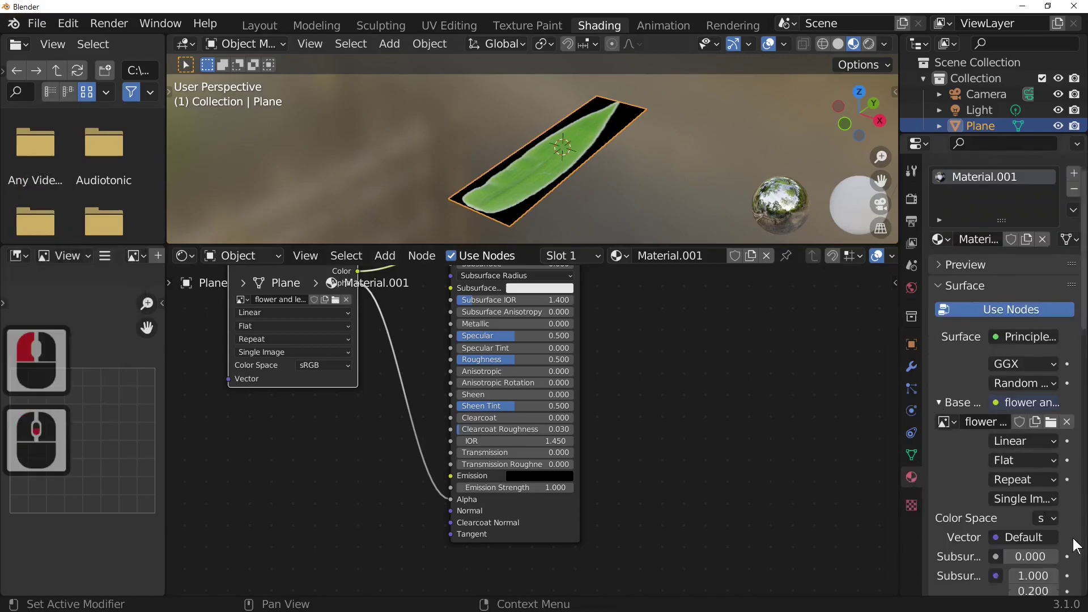
pyautogui.scroll(-13, 1044, 537)
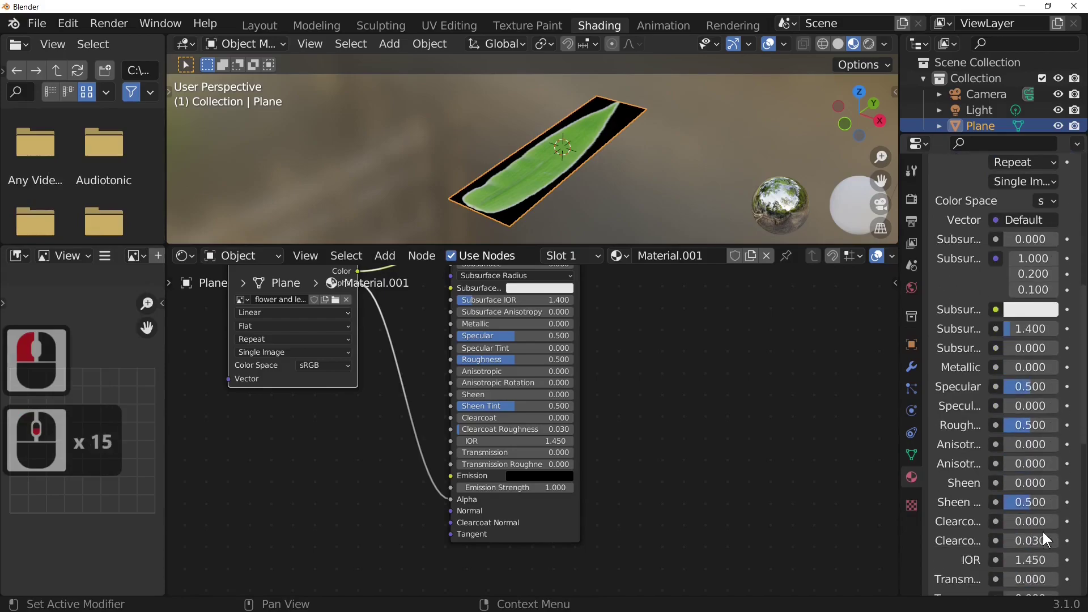
pyautogui.scroll(-12, 1044, 532)
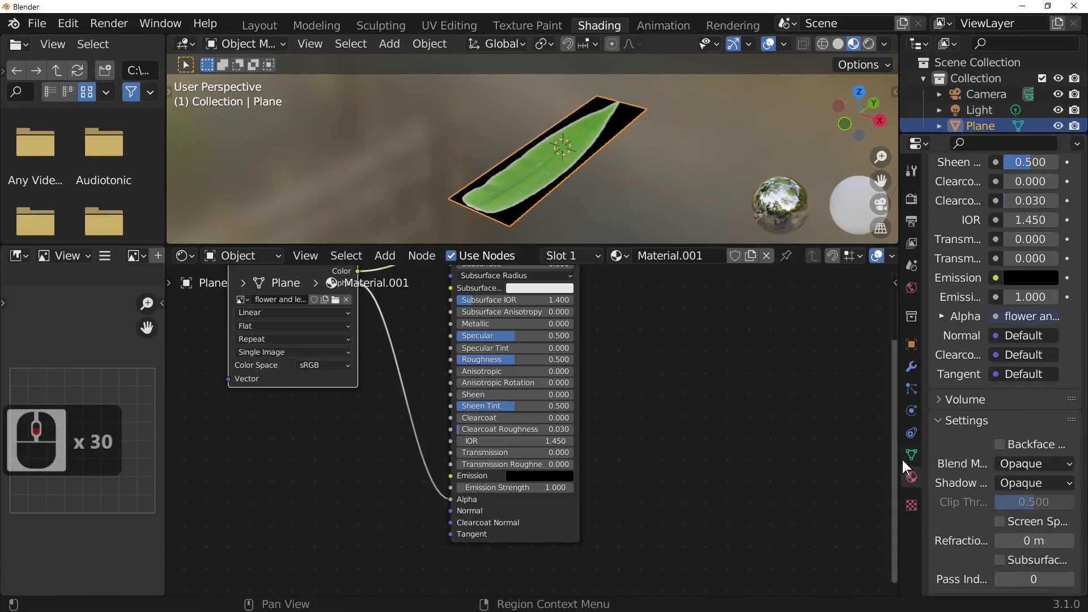
pyautogui.moveTo(900, 460); pyautogui.dragTo(862, 462)
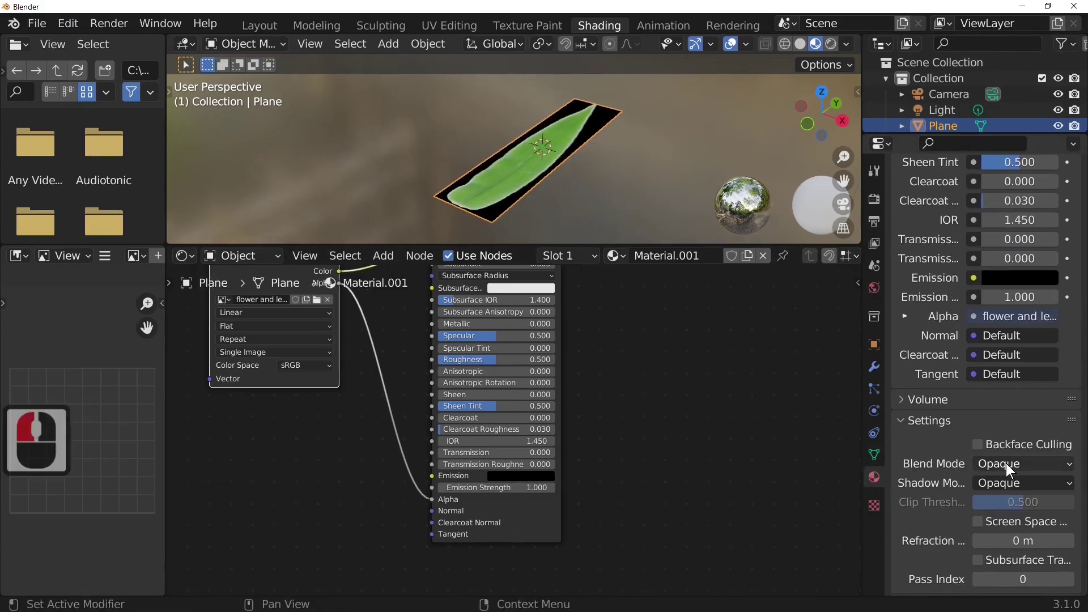
pyautogui.click(1005, 462)
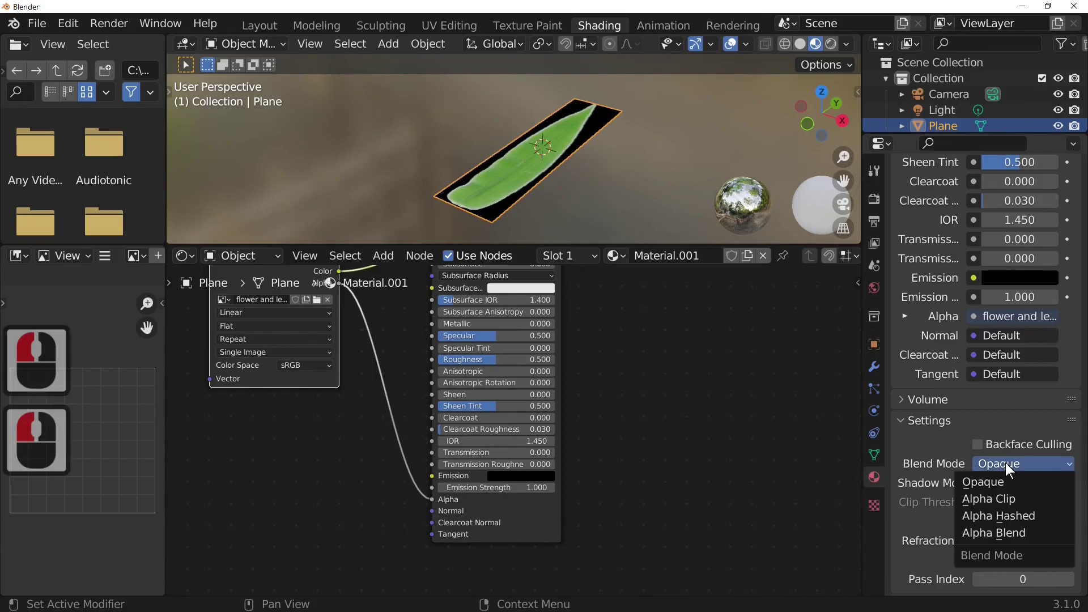
pyautogui.click(1012, 517)
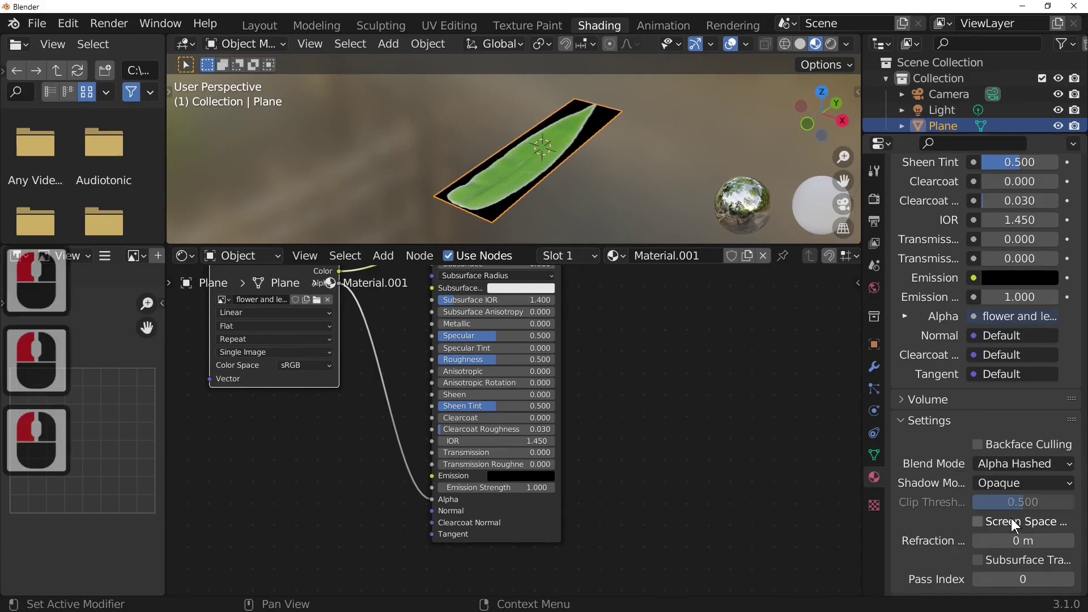
# - Set the leaf material's shadow mode to Alpha Clip and inspect the leaf's transparent background from the front
pyautogui.click(1020, 480)
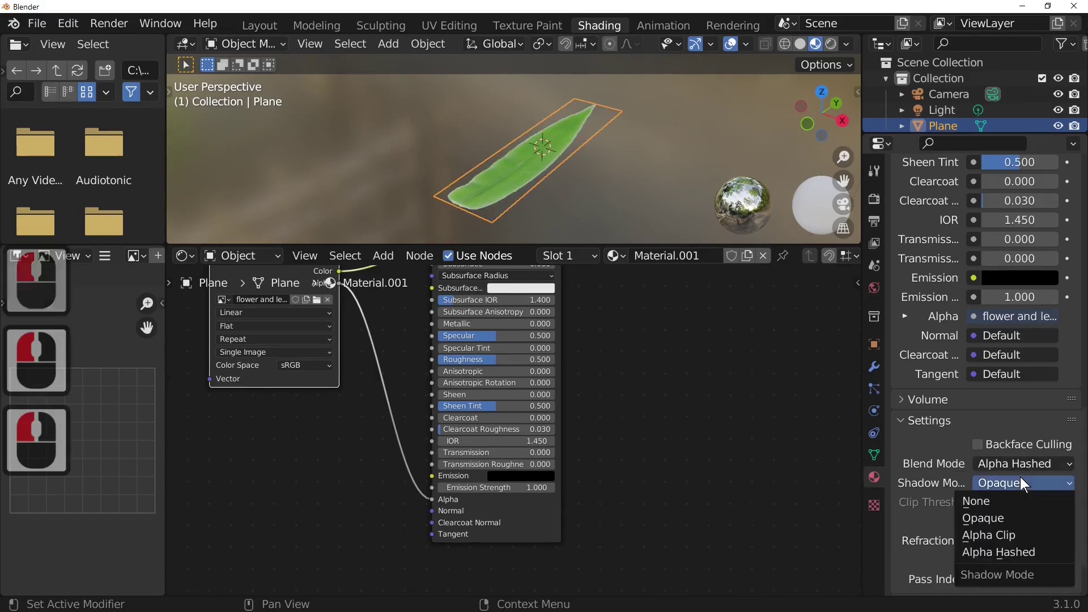
pyautogui.click(1011, 535)
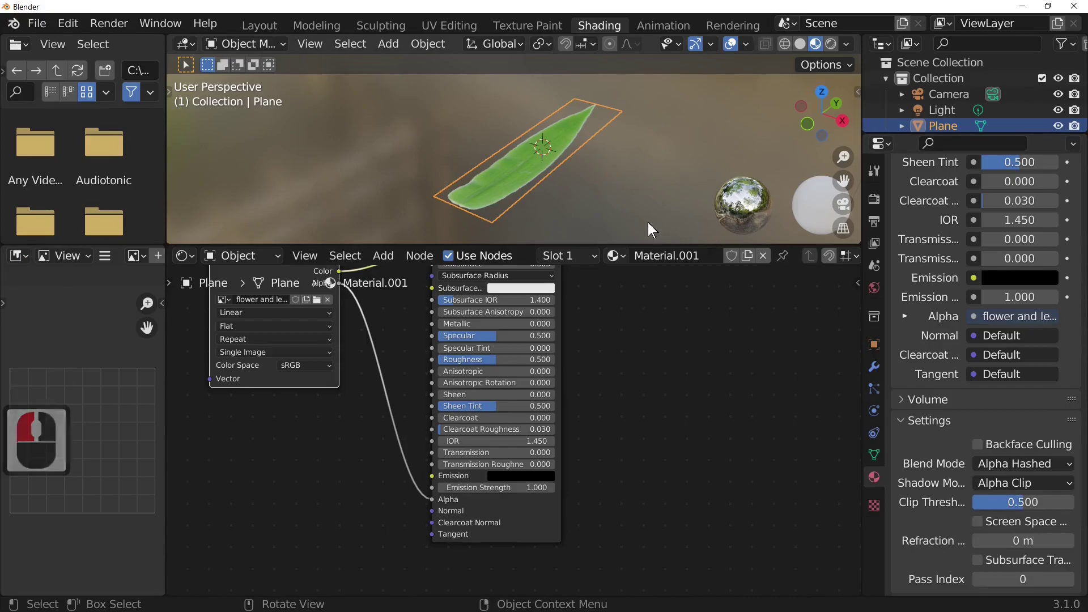
pyautogui.click(1039, 486)
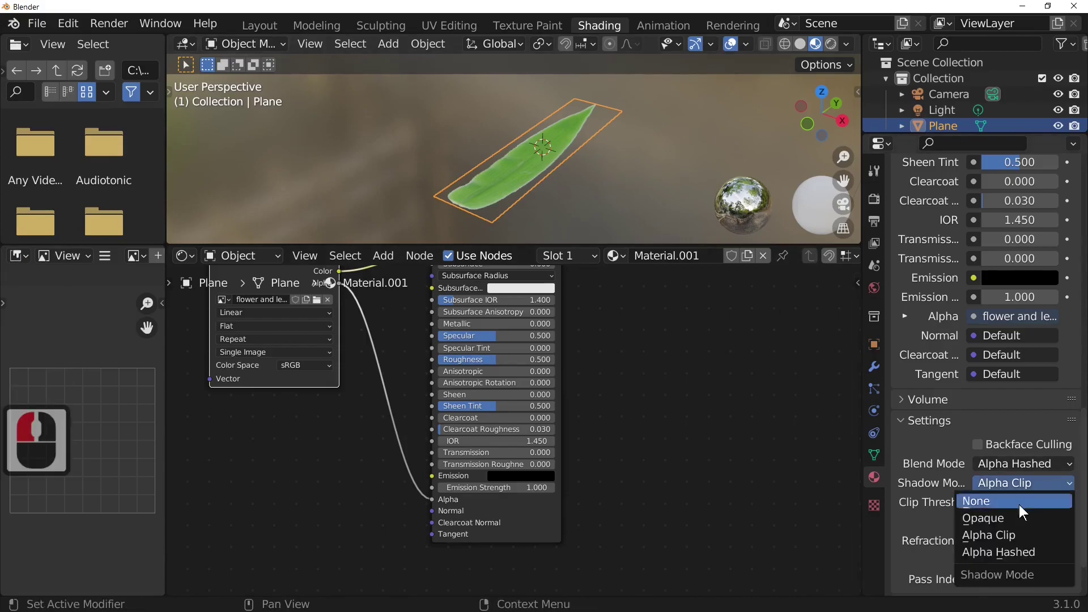
pyautogui.click(1005, 539)
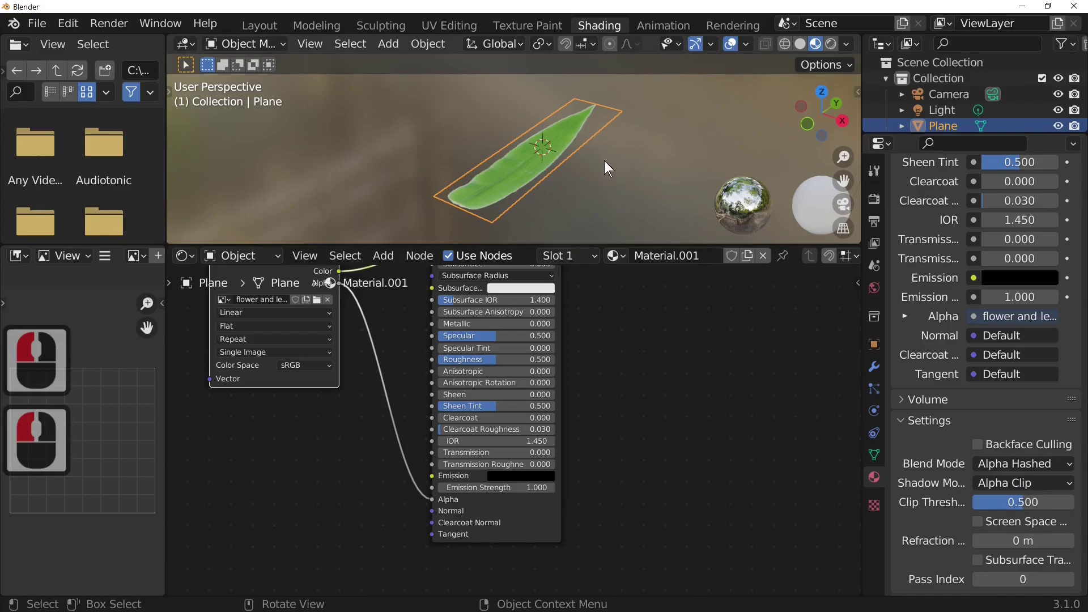
pyautogui.moveTo(420, 93); pyautogui.dragTo(606, 186, button='middle')
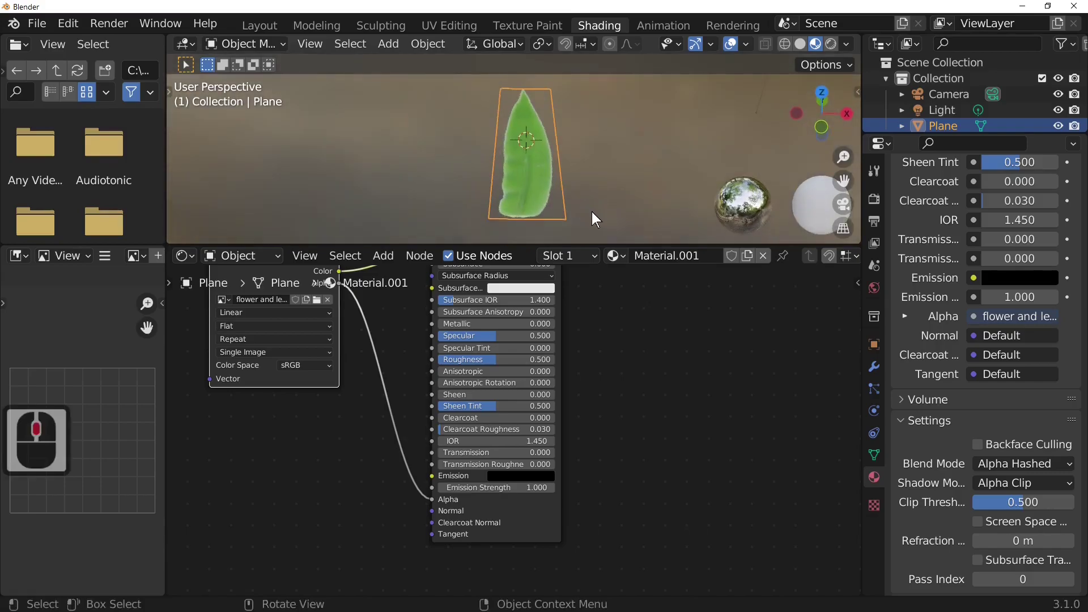
pyautogui.scroll(2, 606, 210)
pyautogui.scroll(-2, 605, 210)
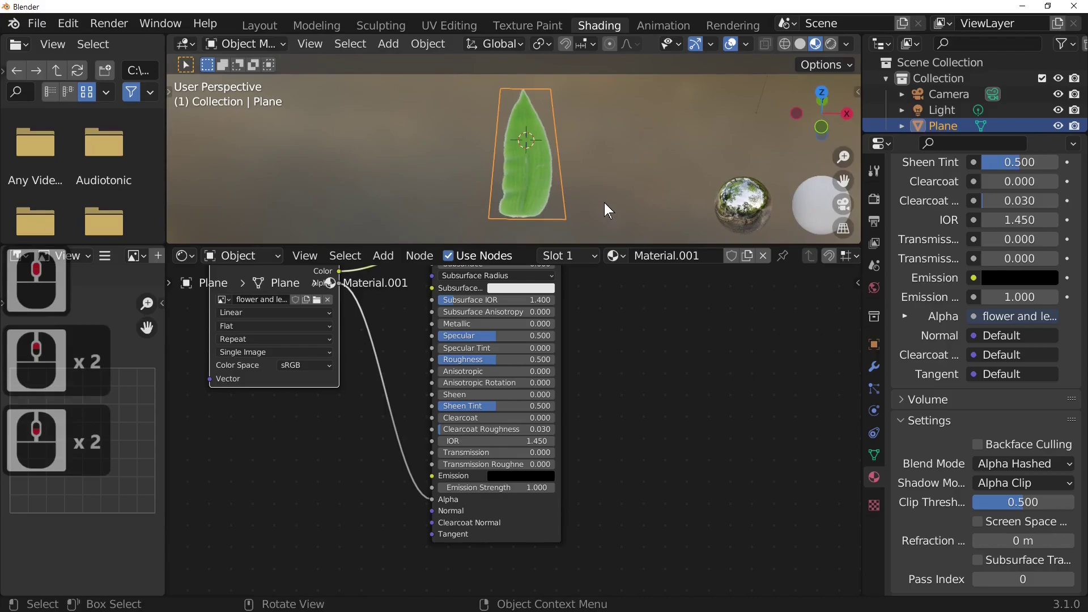
# - Switch to the Layout workspace and try moving the leaf plane along the Z axis from the top view
pyautogui.click(260, 24)
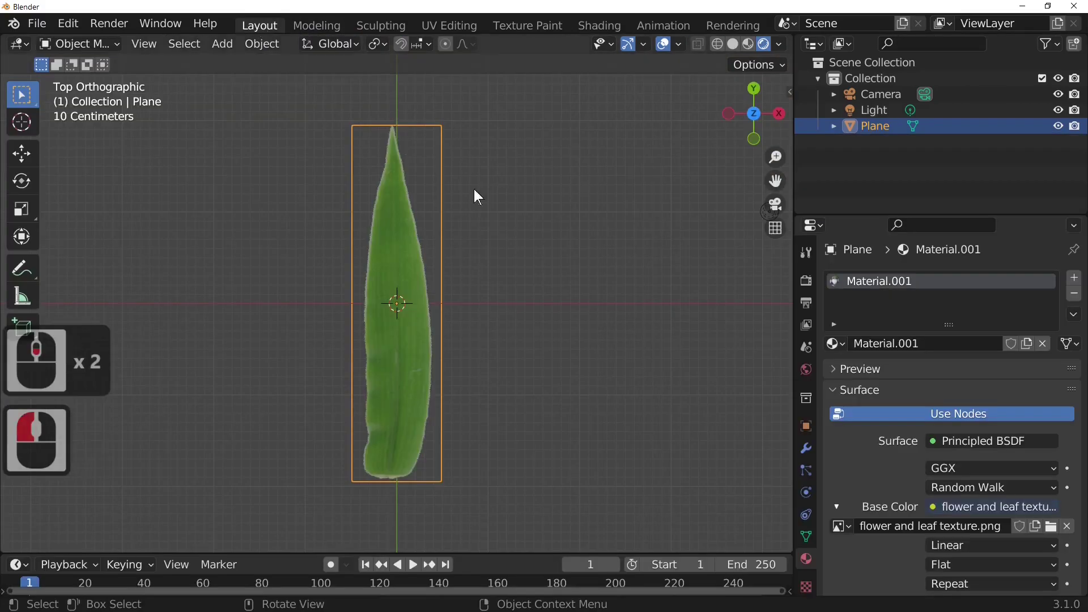
pyautogui.press('g')
pyautogui.press('z')
pyautogui.click(443, 341)
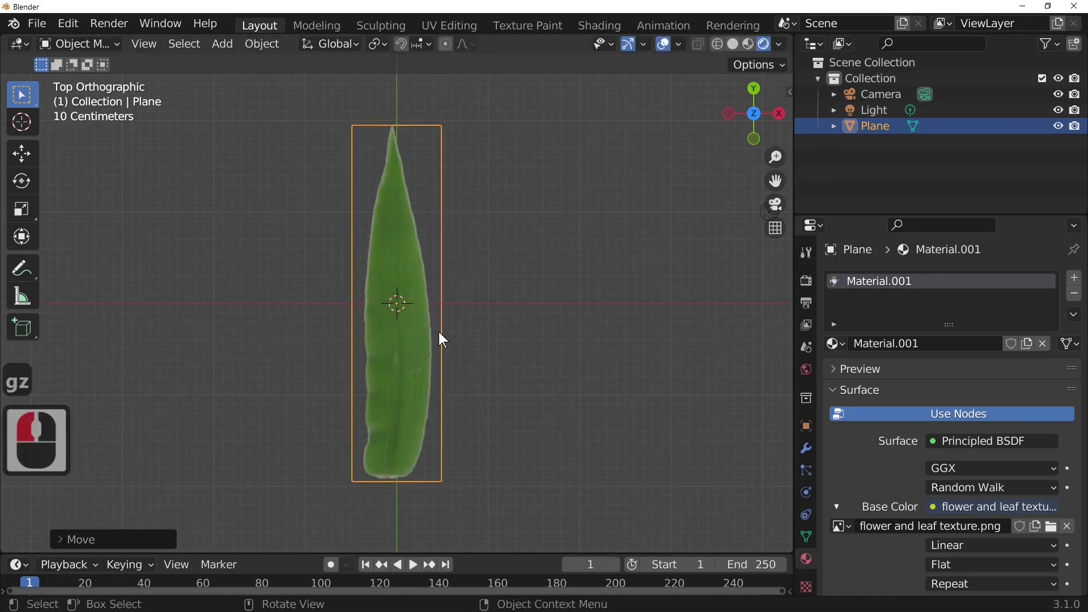
pyautogui.press('g')
pyautogui.press('z')
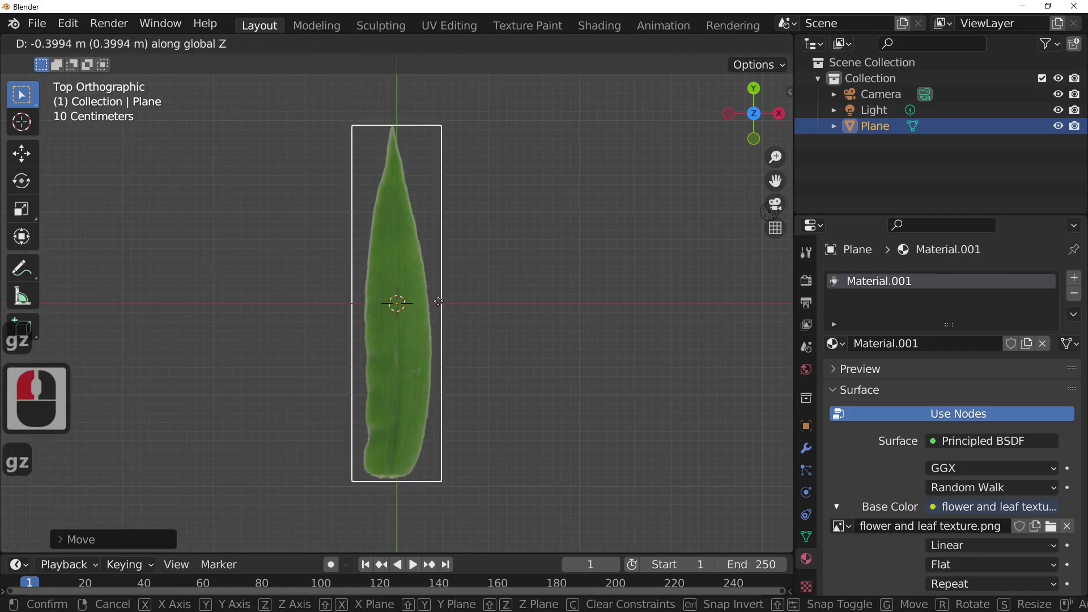
pyautogui.click(446, 303)
pyautogui.press('g')
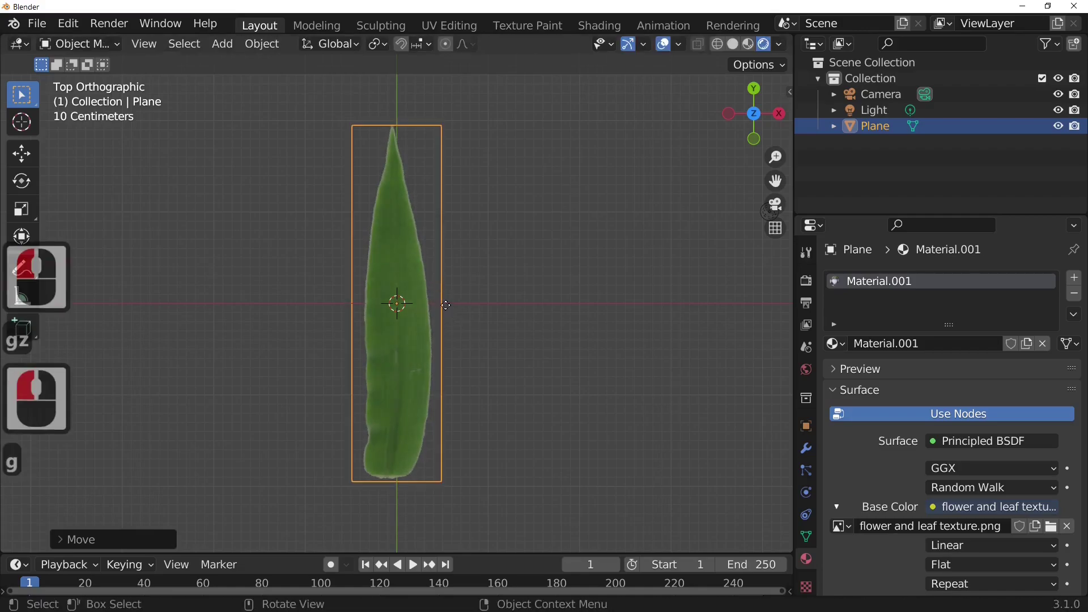
pyautogui.click(446, 306)
# - View the scene from a low angle and raise the leaf plane along Z to the level of the world origin
pyautogui.moveTo(590, 354); pyautogui.dragTo(580, 233, button='middle')
pyautogui.scroll(-5, 575, 284)
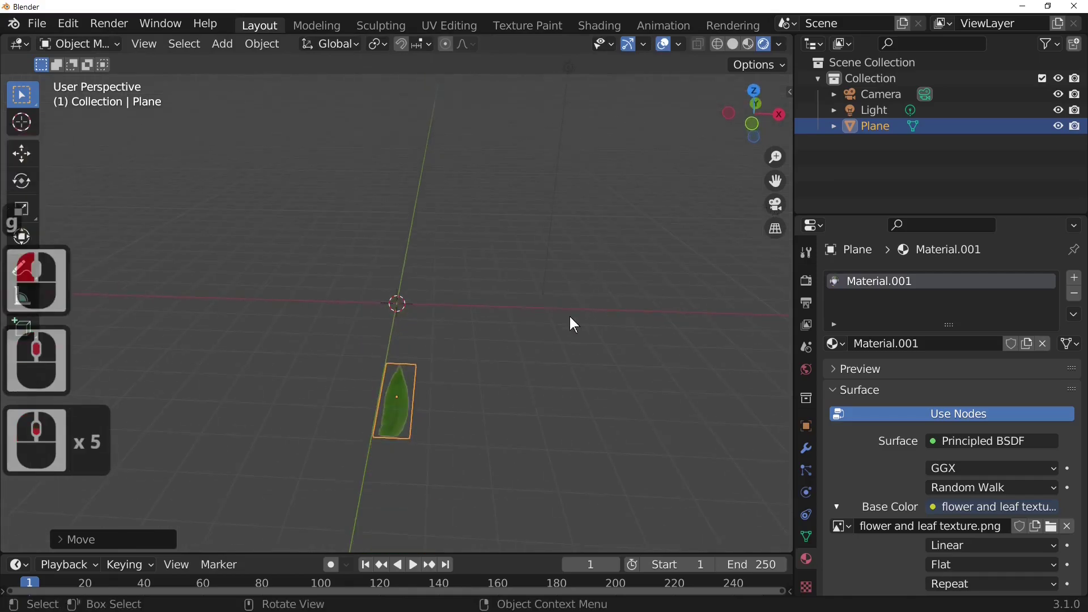
pyautogui.moveTo(570, 317); pyautogui.dragTo(557, 260, button='middle')
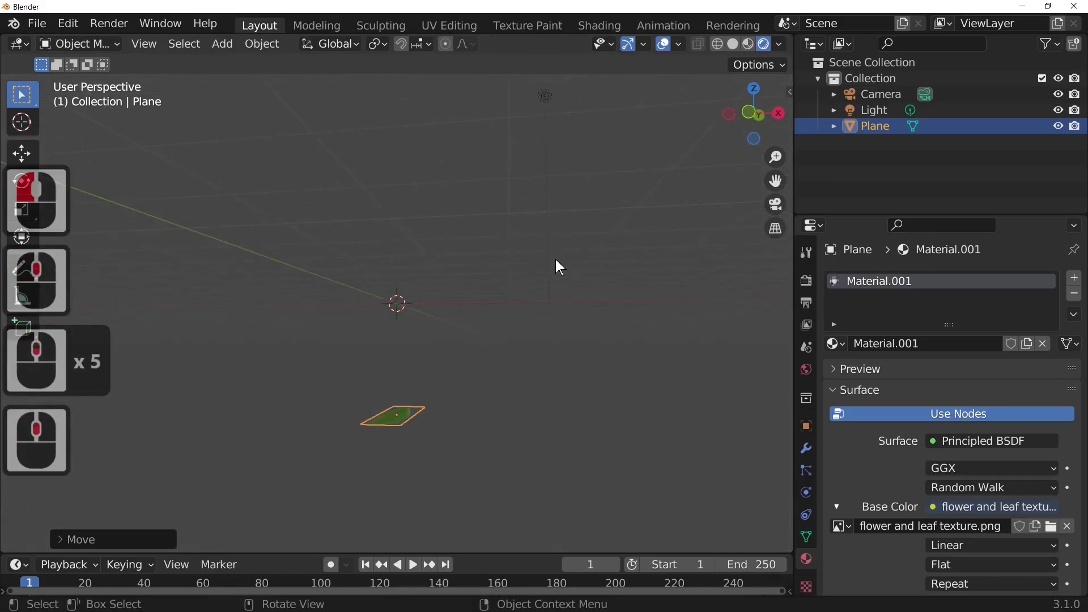
pyautogui.press('g')
pyautogui.press('z')
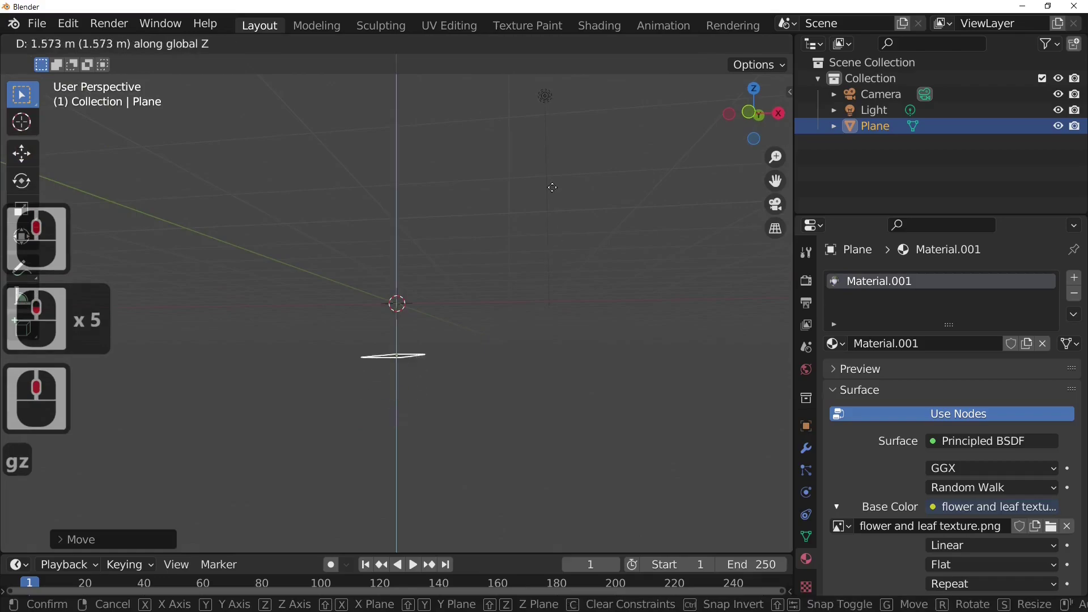
pyautogui.click(554, 148)
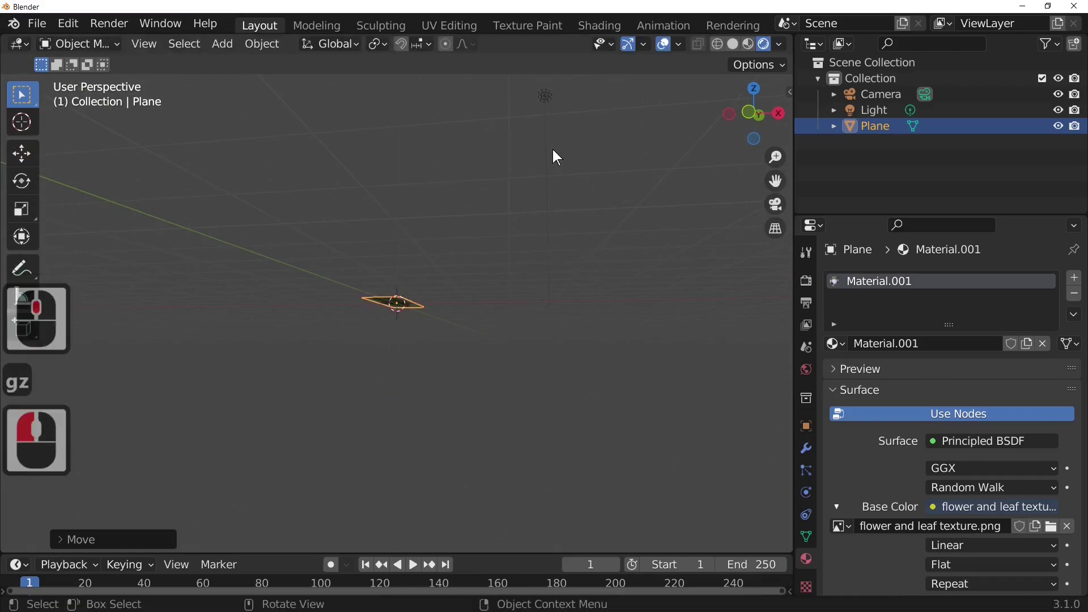
# - From the top view, move the leaf plane along Y until the leaf's base sits at the 3D cursor
pyautogui.press('7')
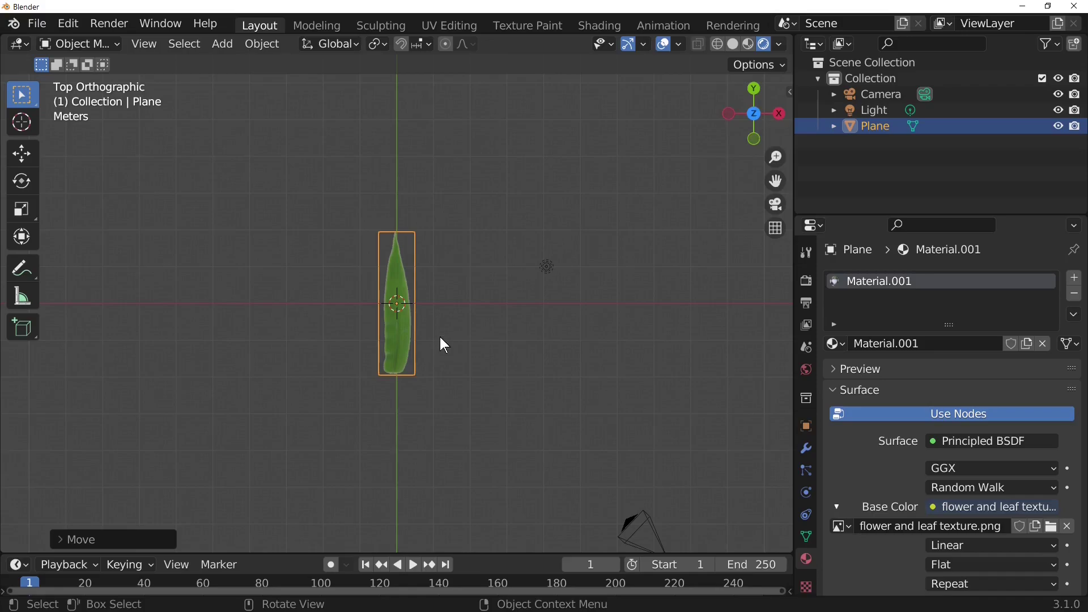
pyautogui.press('g')
pyautogui.press('y')
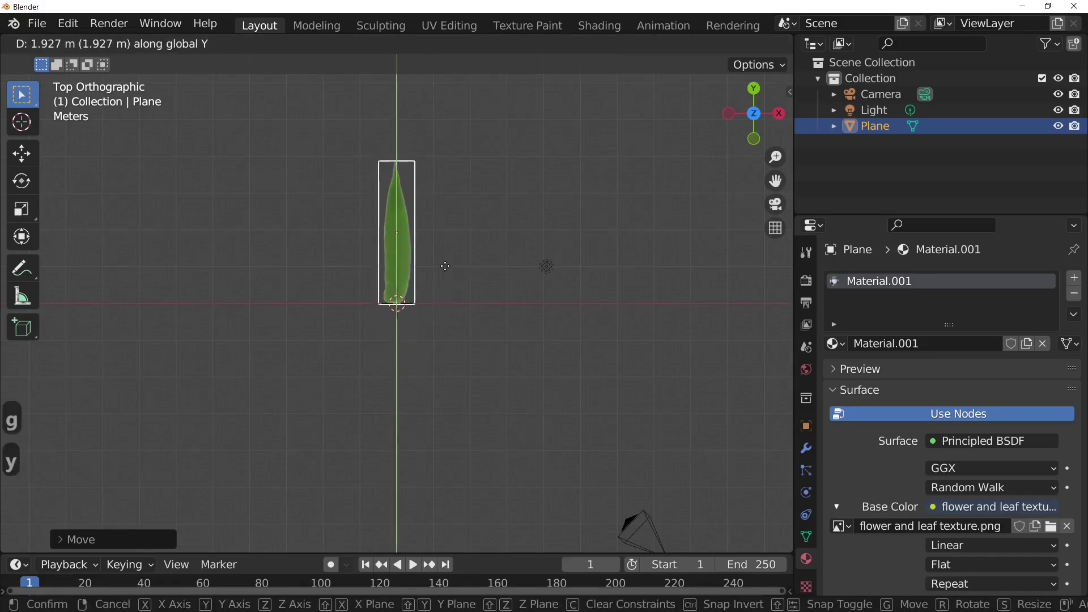
pyautogui.click(449, 289)
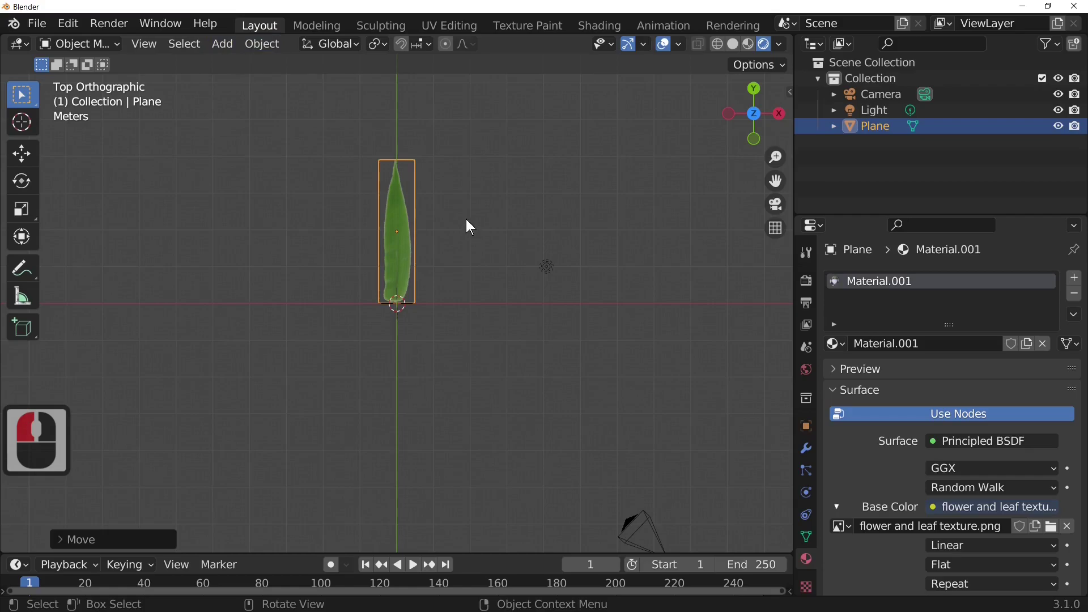
# - Try rotating the leaf plane around its central origin, and undo the rotation
pyautogui.press('r')
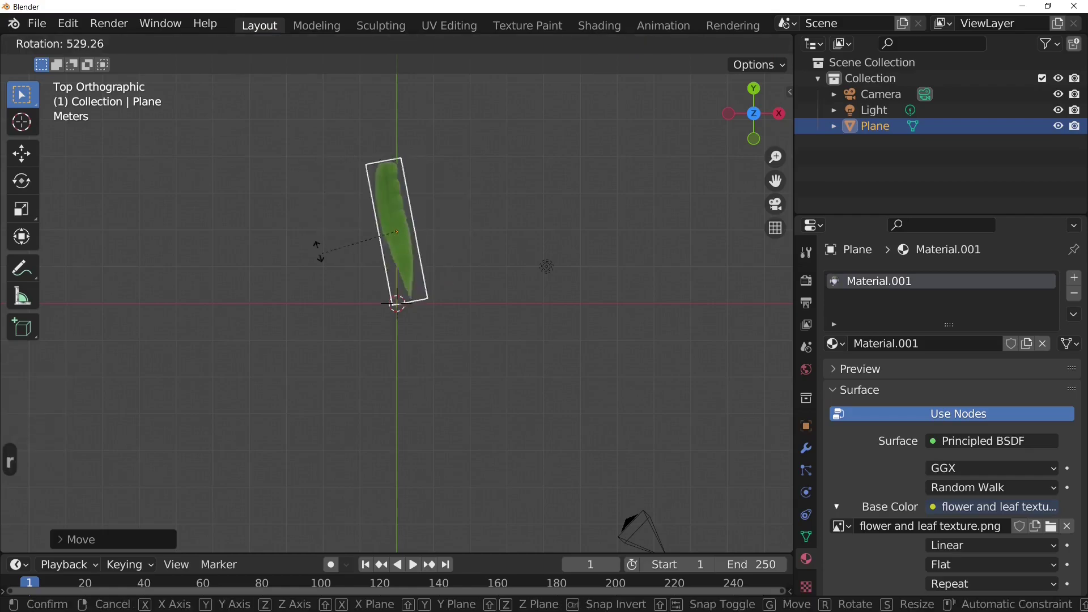
pyautogui.click(313, 227)
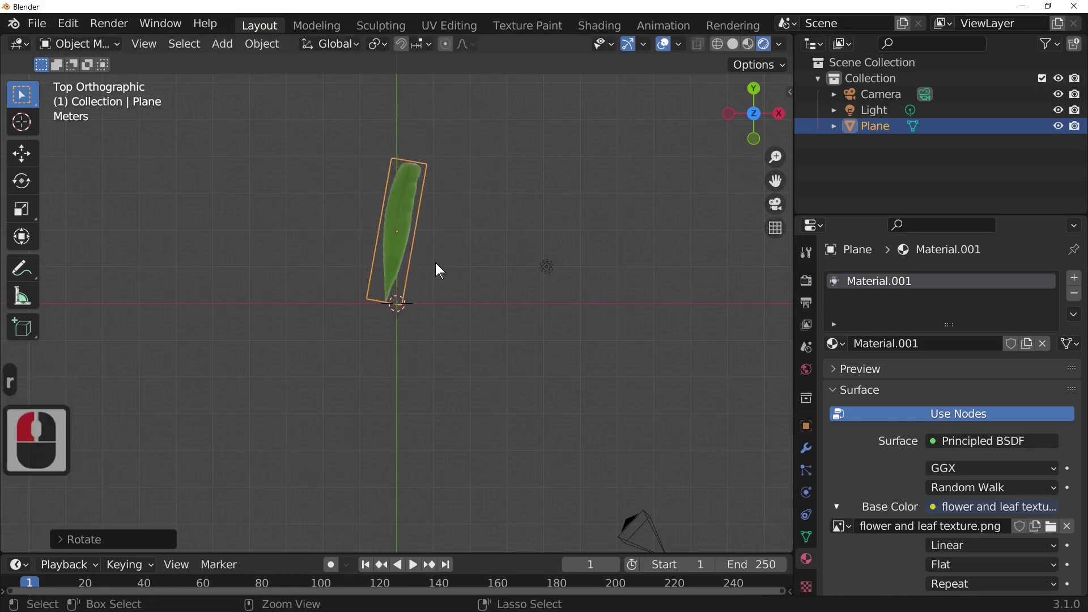
pyautogui.hotkey('ctrl', 'z')
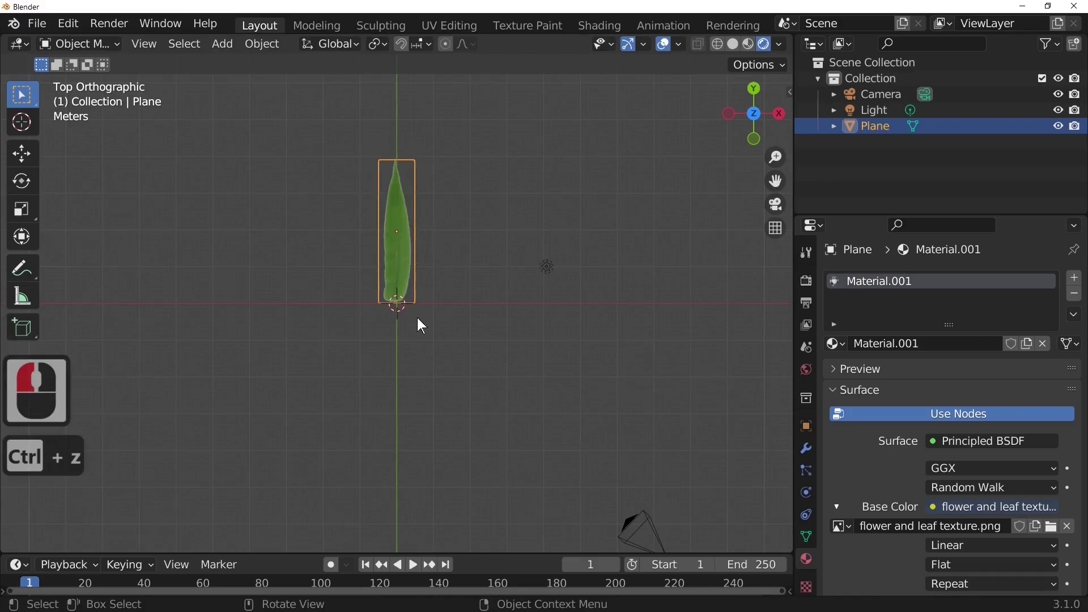
# - Set the leaf plane's origin to the 3D cursor and rotate the plane slightly clockwise around the leaf's base
pyautogui.scroll(4, 426, 319)
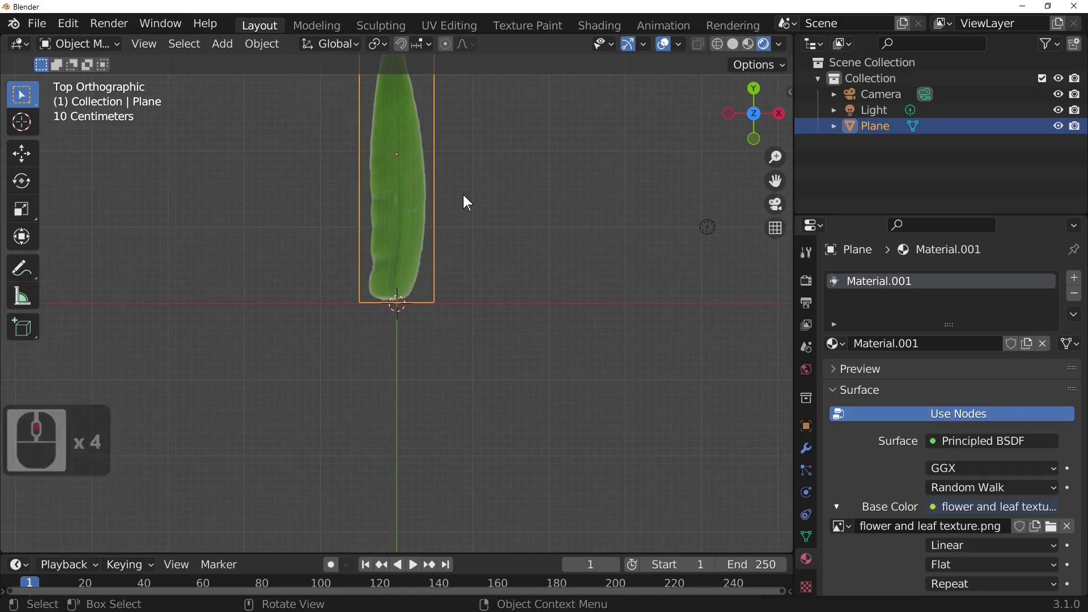
pyautogui.click(264, 44)
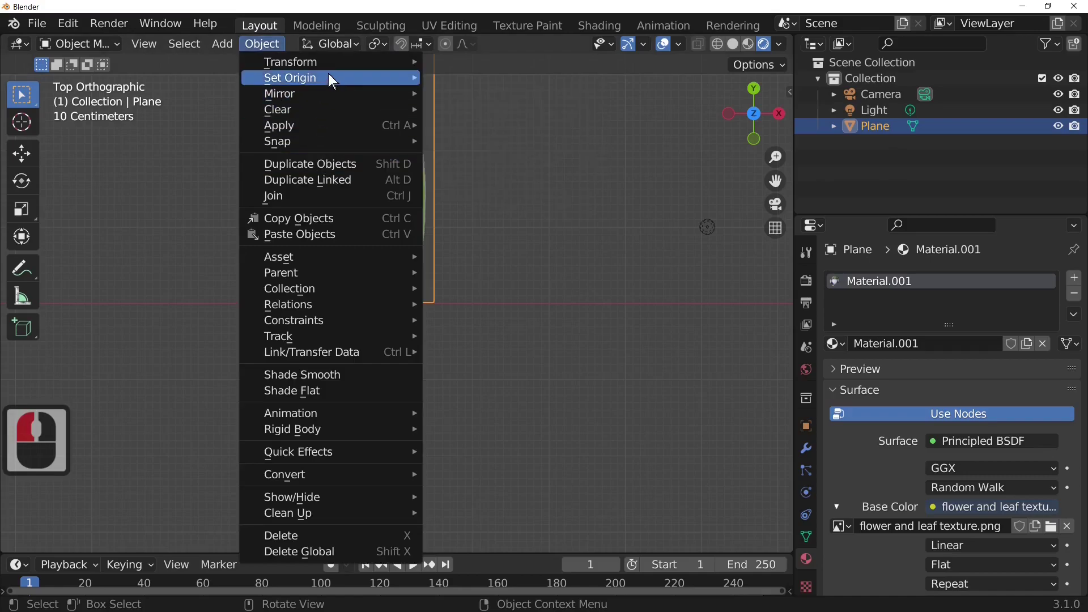
pyautogui.moveTo(328, 73)
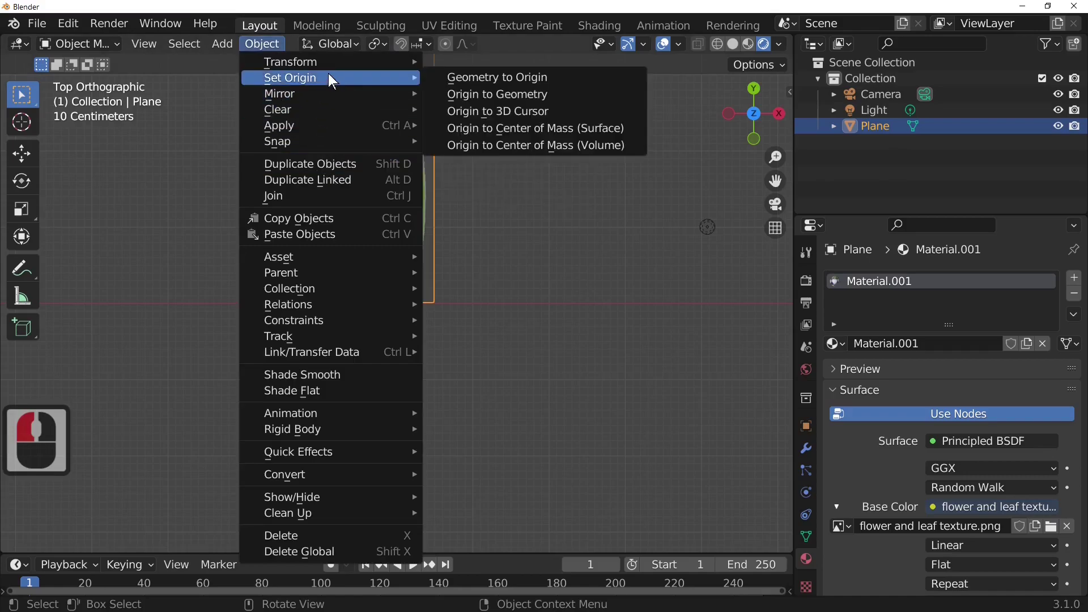
pyautogui.click(525, 113)
pyautogui.scroll(-3, 522, 316)
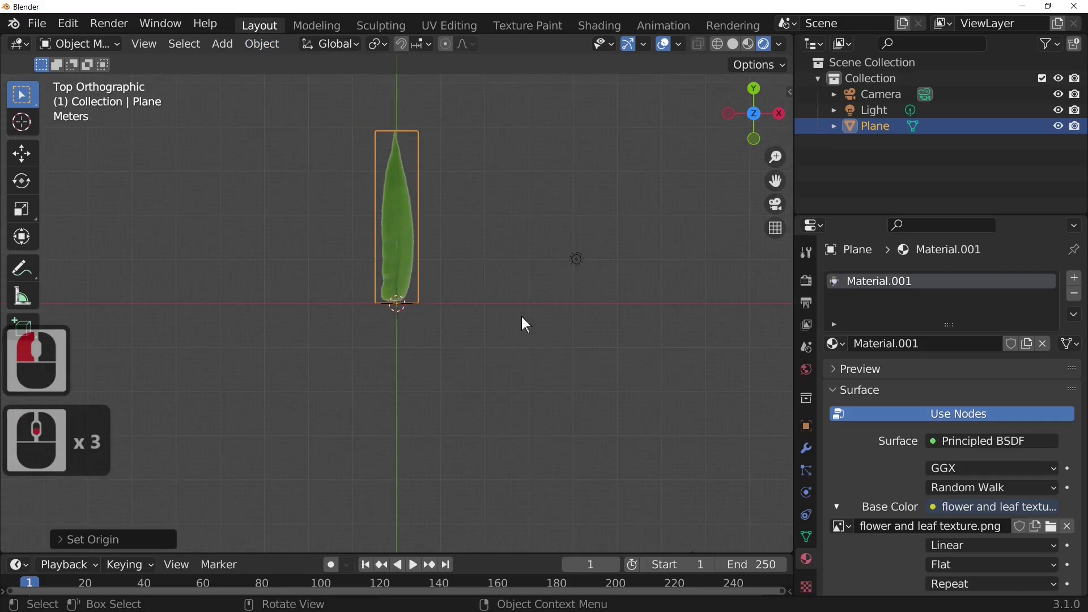
pyautogui.press('r')
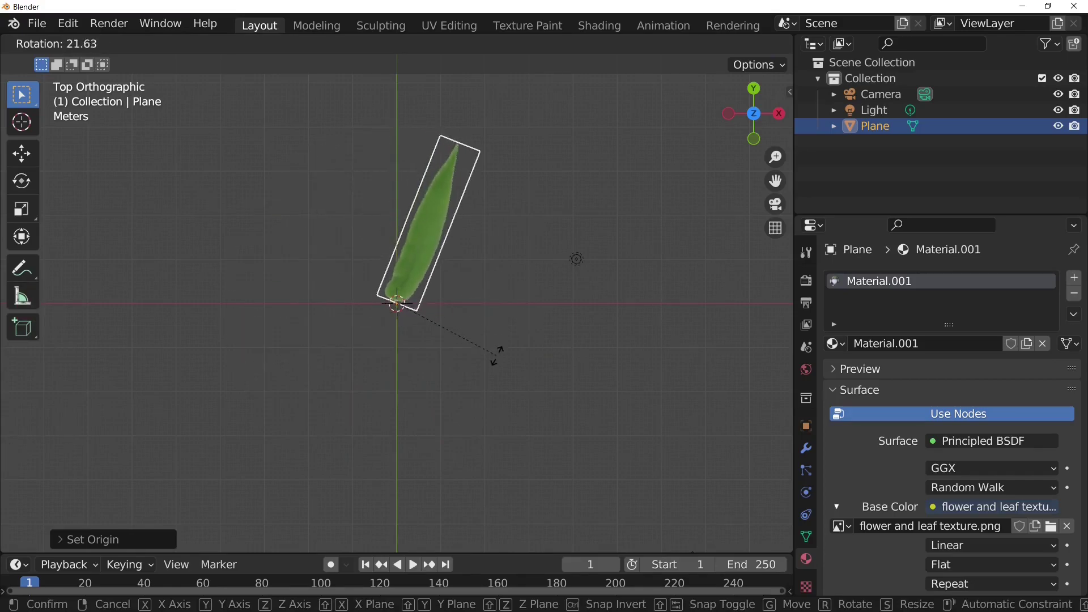
pyautogui.click(488, 319)
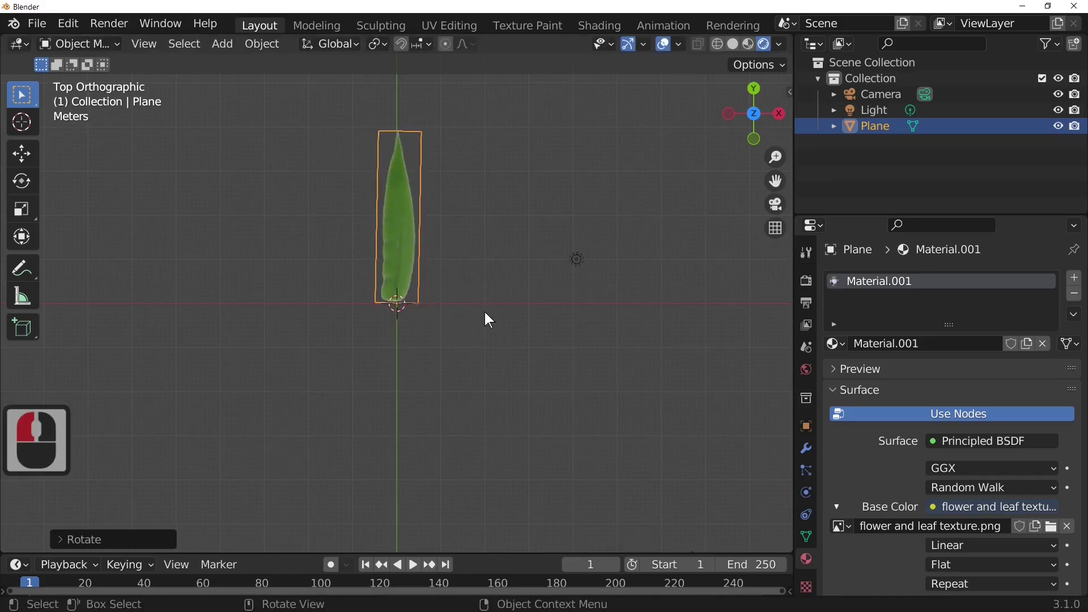
# - Add ten evenly spaced loop cuts across the length of the leaf plane in Edit Mode and return to Object Mode
pyautogui.rightClick(418, 270)
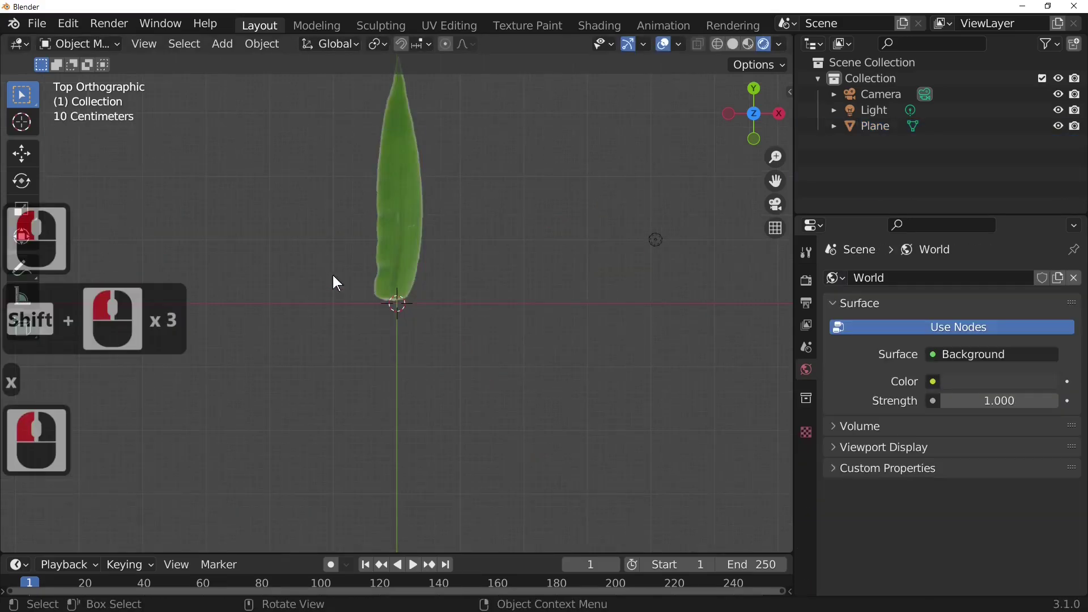
pyautogui.click(413, 249)
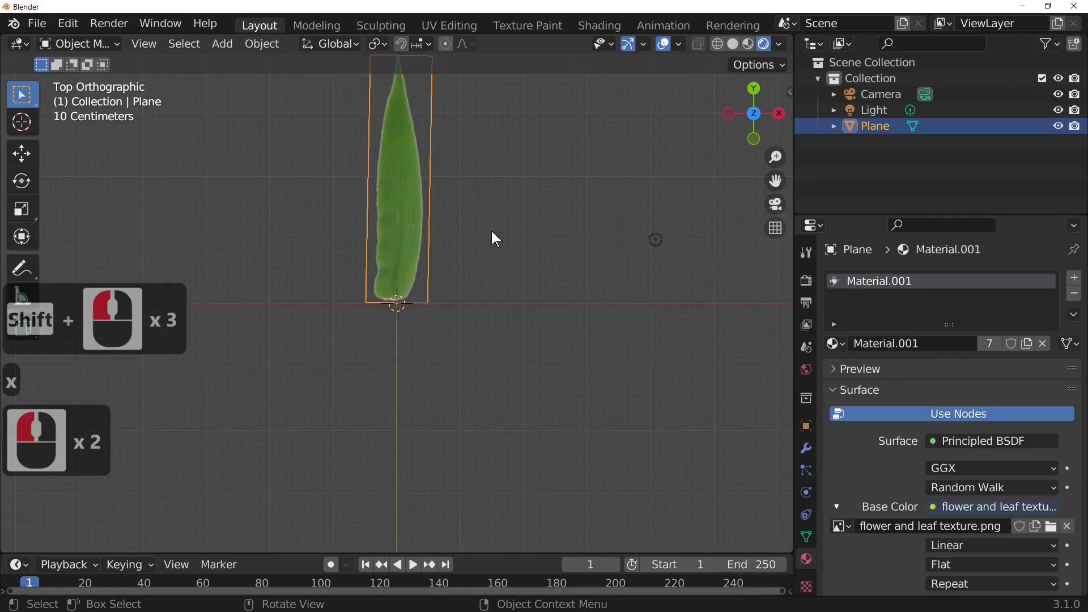
pyautogui.press('Tab')
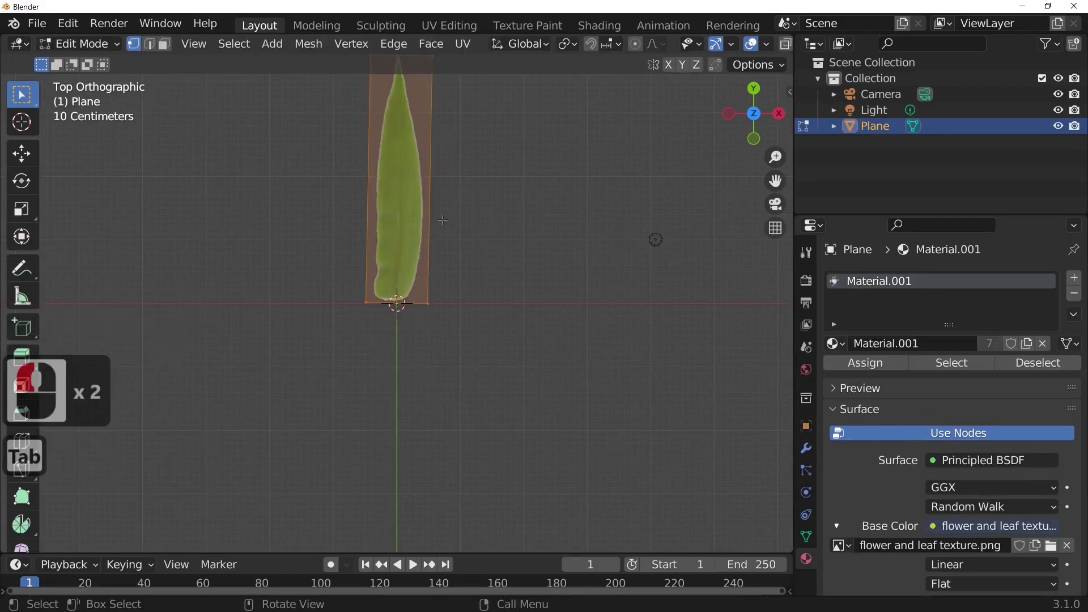
pyautogui.click(149, 44)
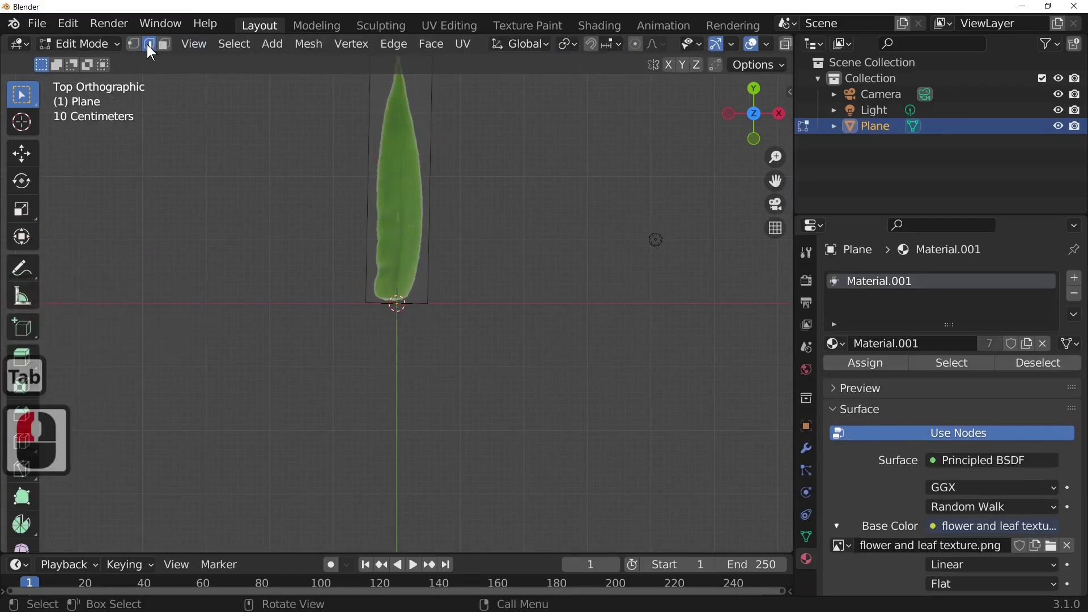
pyautogui.click(432, 247)
pyautogui.hotkey('ctrl', 'r')
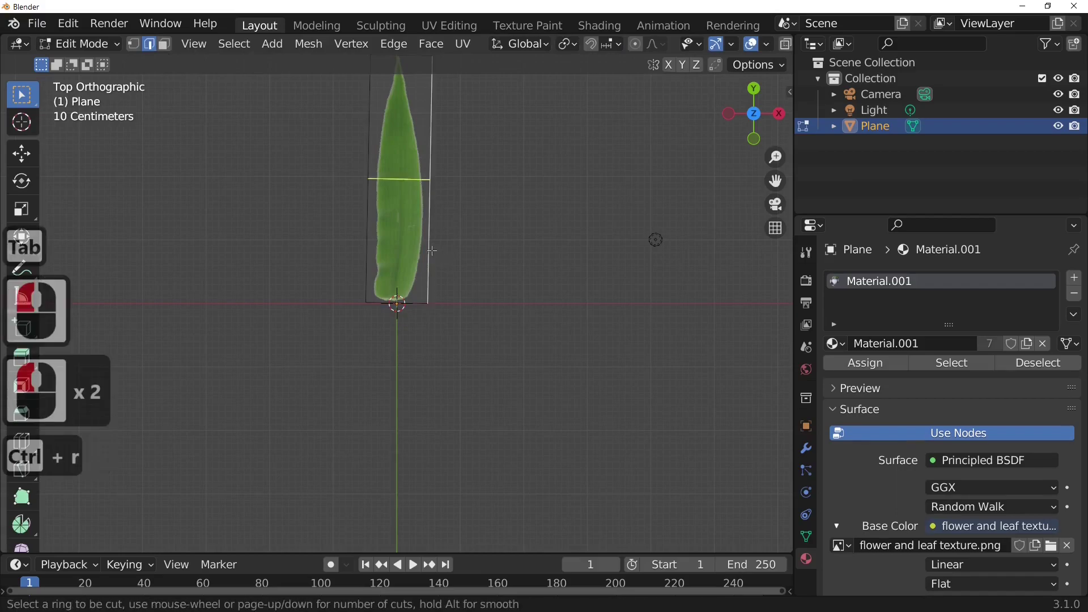
pyautogui.scroll(9, 433, 258)
pyautogui.click(435, 263)
pyautogui.click(435, 262)
pyautogui.click(435, 260)
pyautogui.press('Tab')
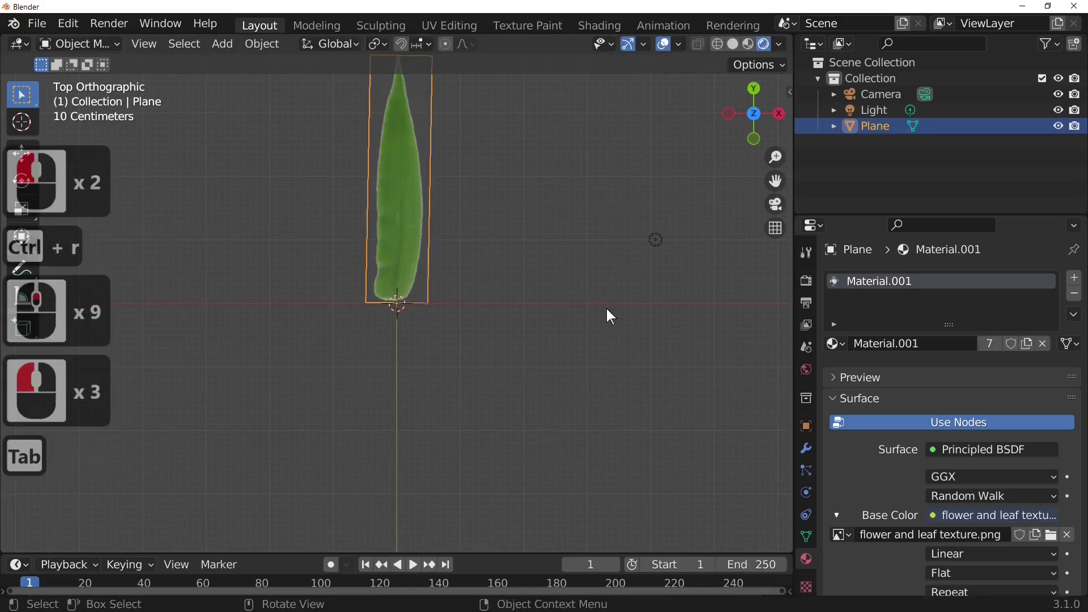
pyautogui.moveTo(492, 263); pyautogui.dragTo(398, 202, button='middle')
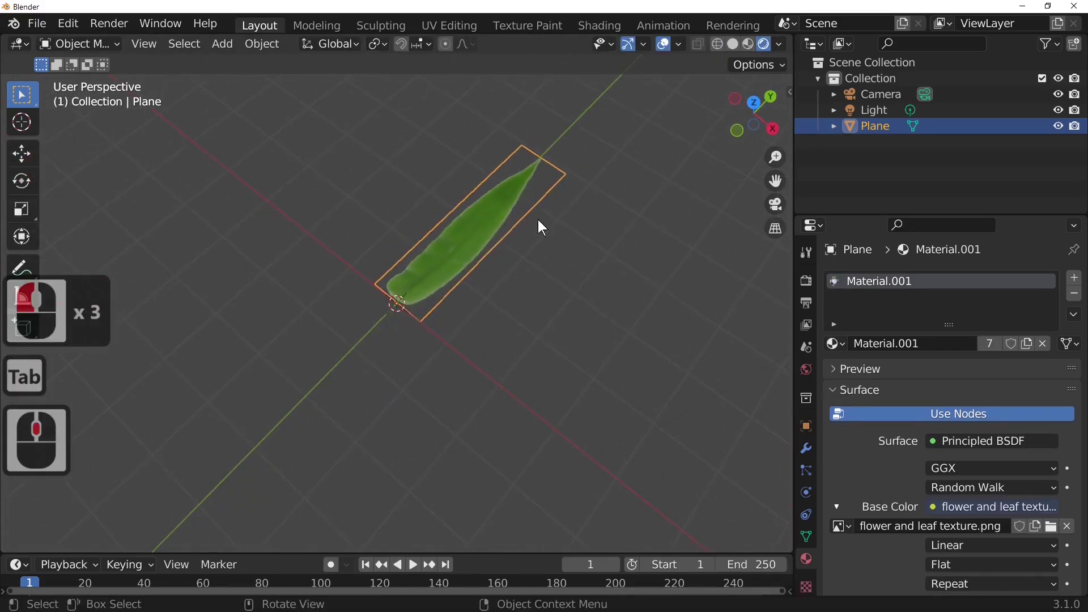
pyautogui.moveTo(570, 441); pyautogui.dragTo(625, 441, button='middle')
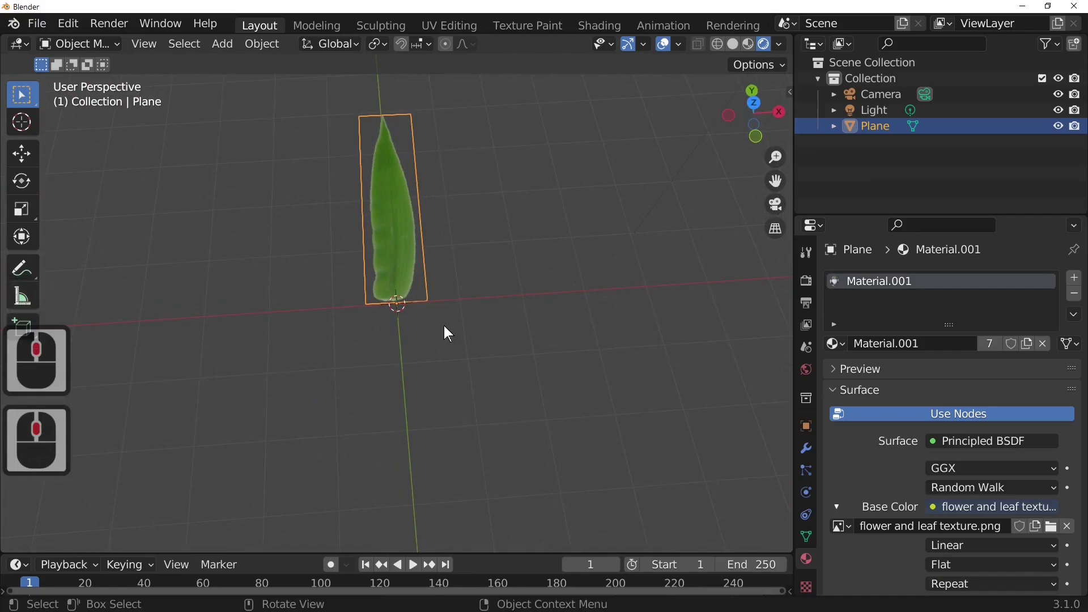
pyautogui.scroll(3, 448, 324)
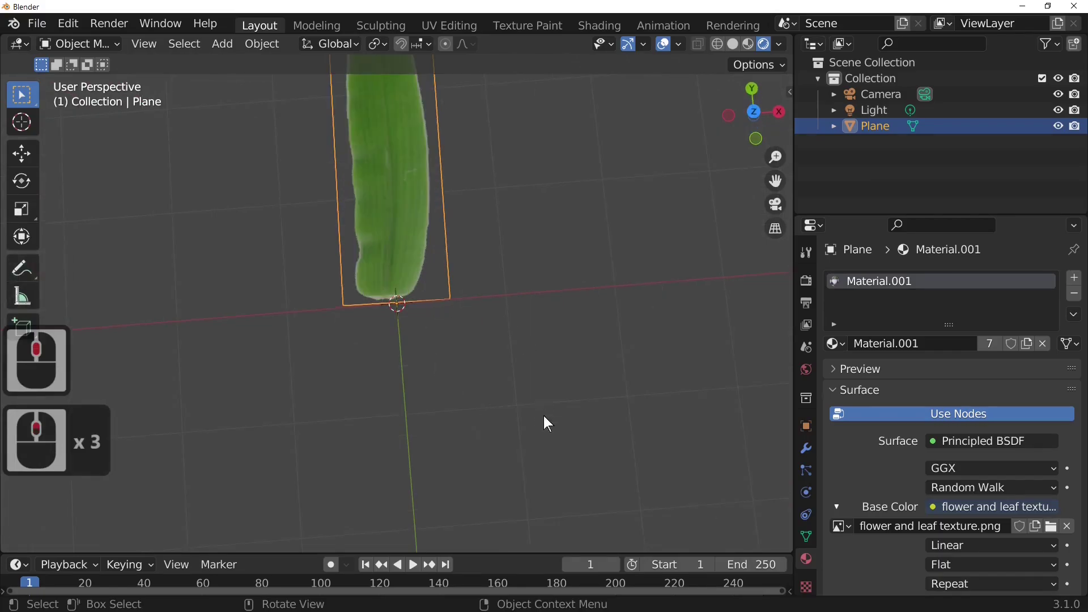
pyautogui.scroll(-3, 533, 431)
pyautogui.press('Tab')
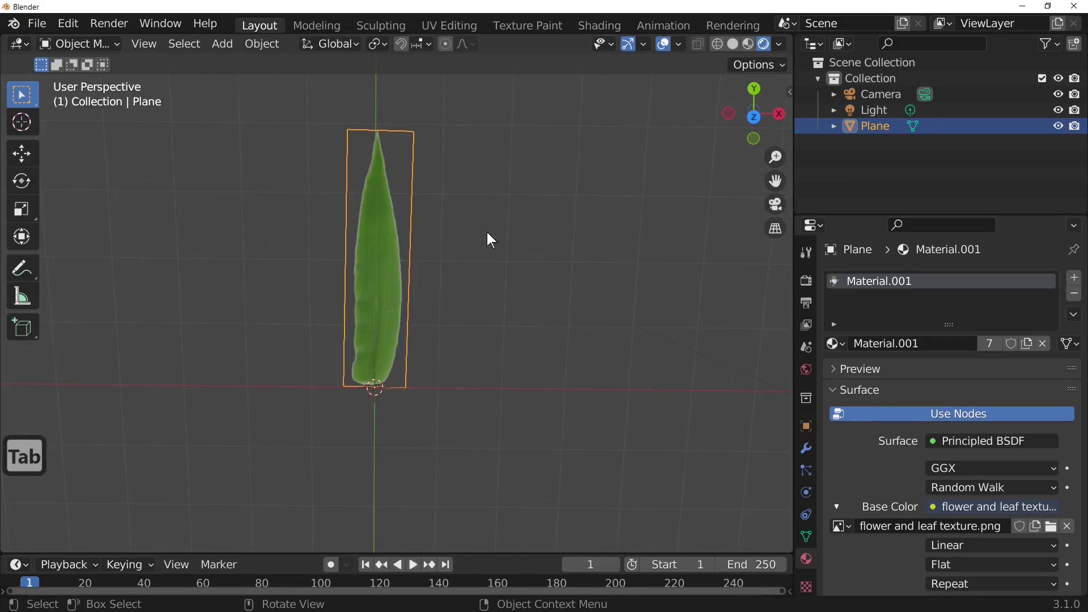
# - Set the leaf plane's Z rotation to 0° in its transform values
pyautogui.press('n')
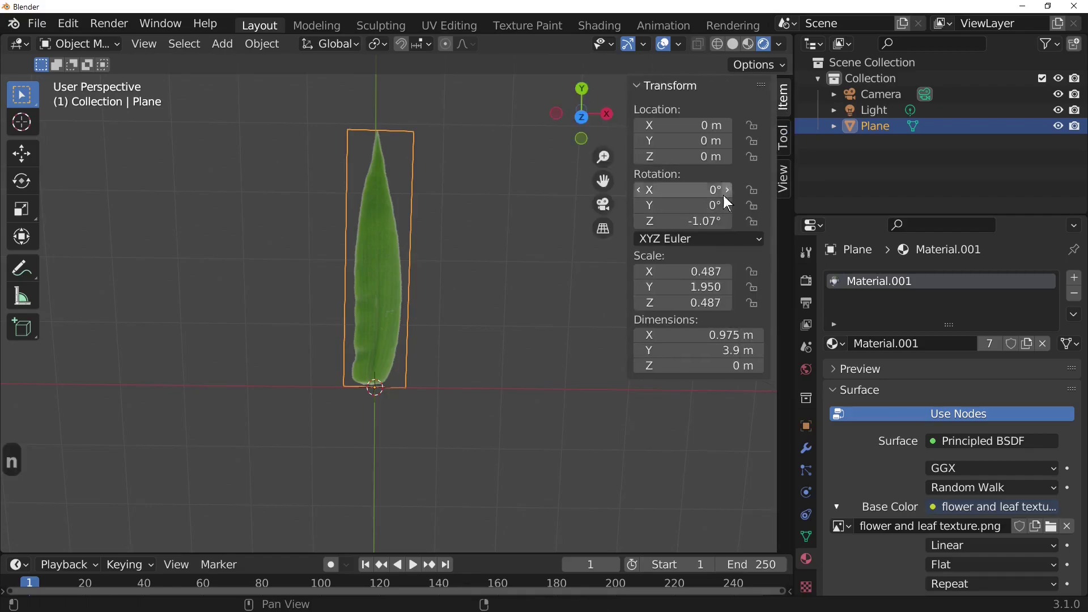
pyautogui.click(699, 221)
pyautogui.write('0')
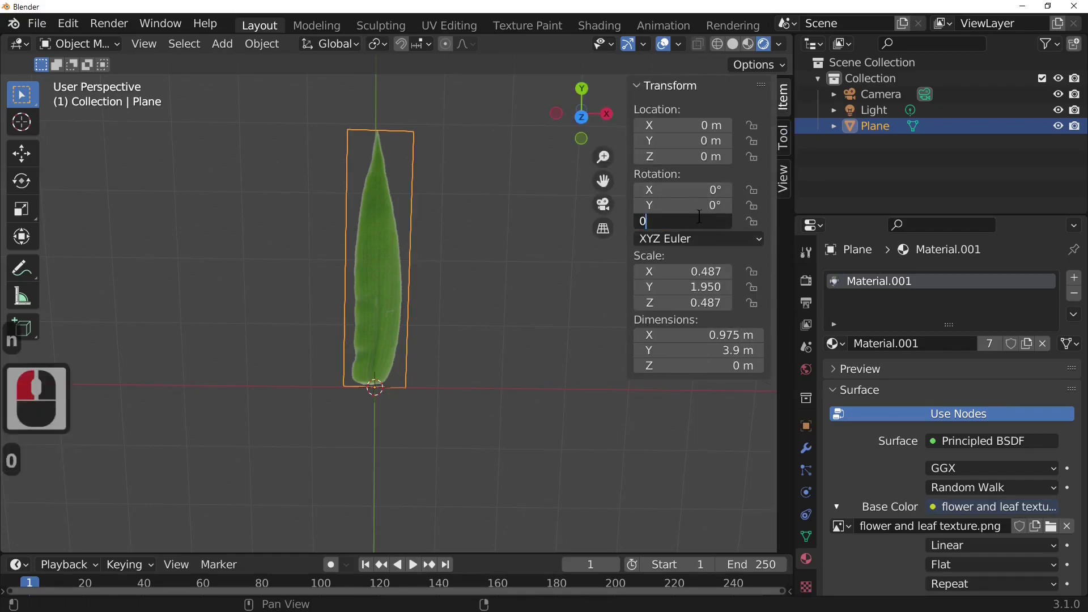
pyautogui.press('Return')
pyautogui.click(489, 305)
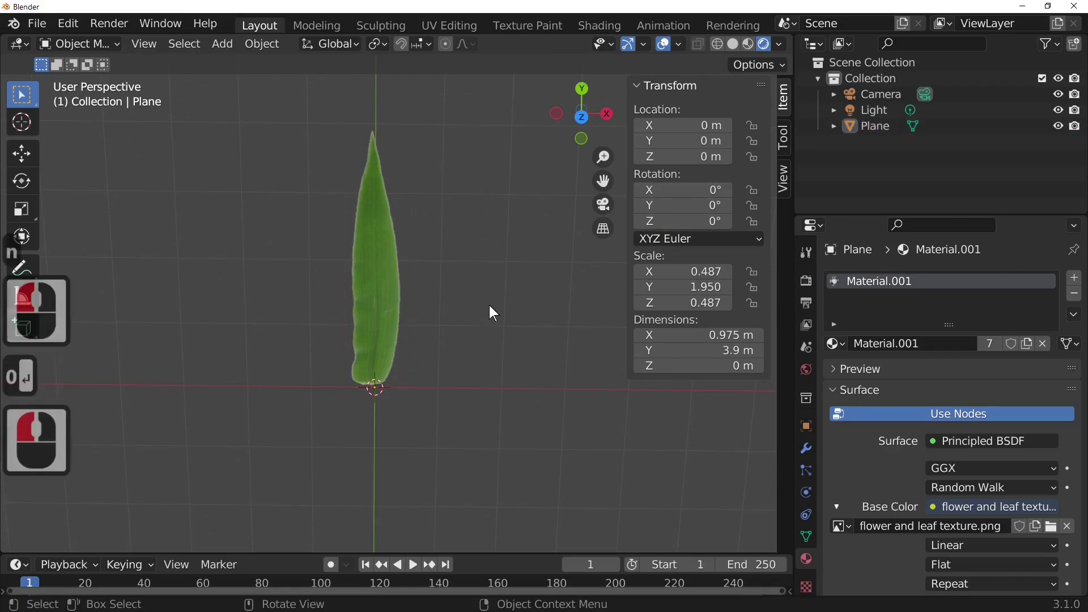
pyautogui.press('n')
pyautogui.press('n')
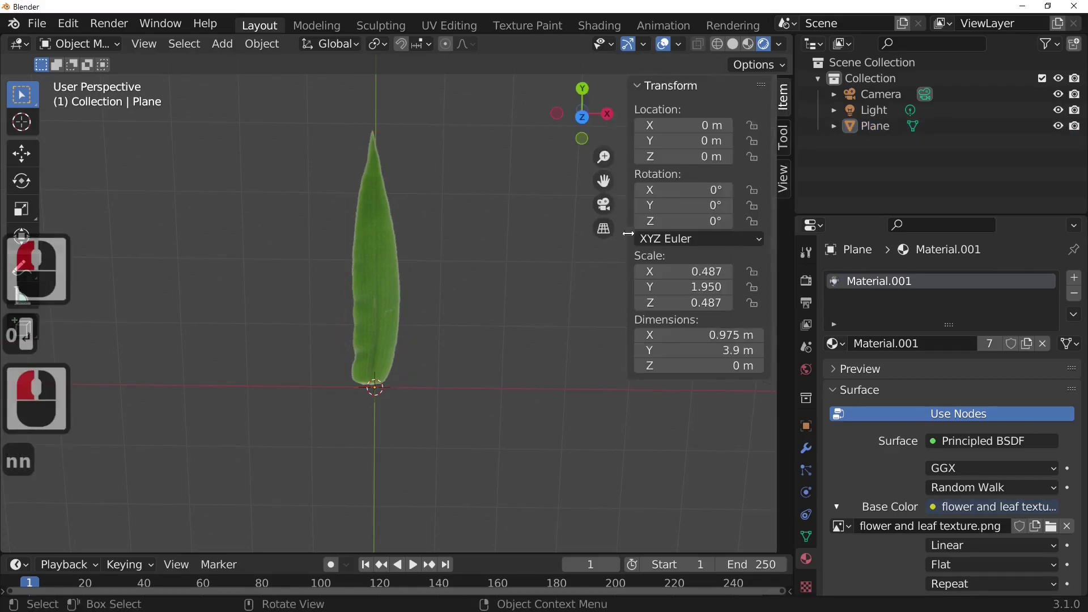
pyautogui.press('n')
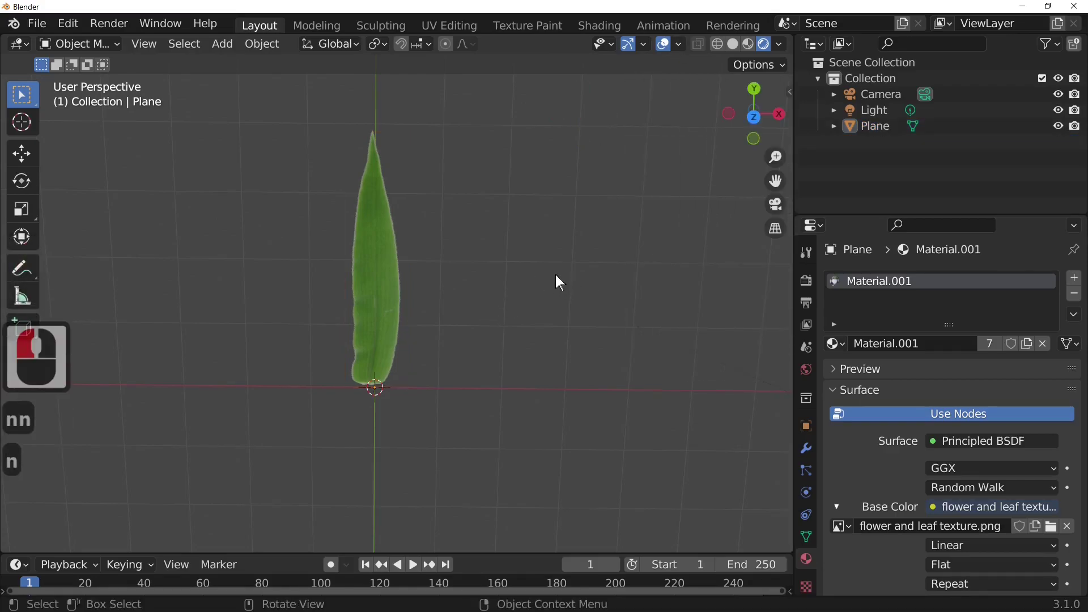
# - Duplicate the leaf plane in place and rotate the copy 72° around the Z axis
pyautogui.click(402, 307)
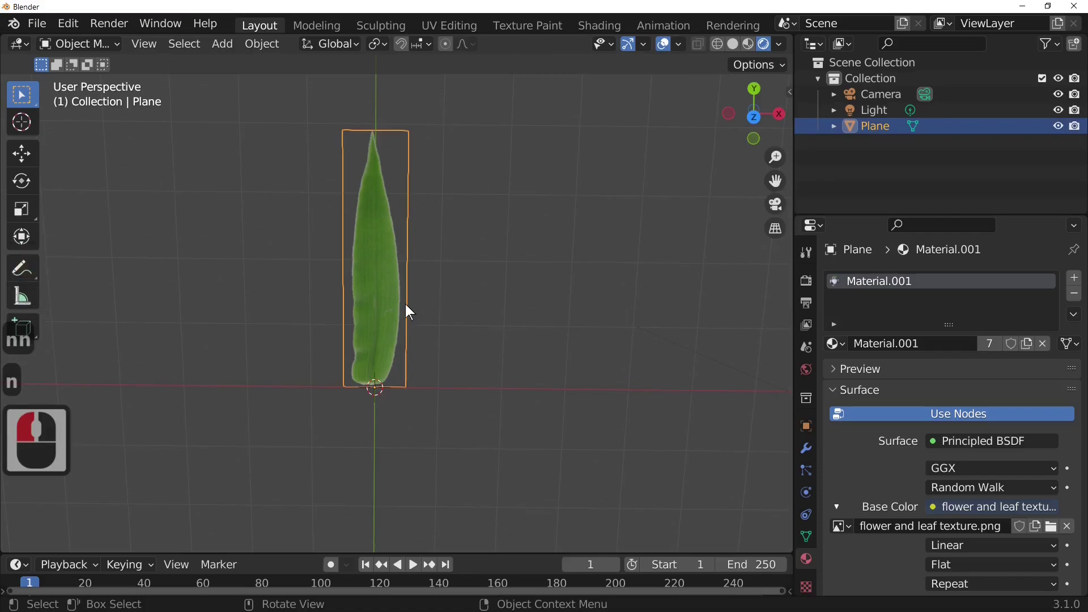
pyautogui.hotkey('shift', 'd')
pyautogui.rightClick(406, 304)
pyautogui.write('rz7')
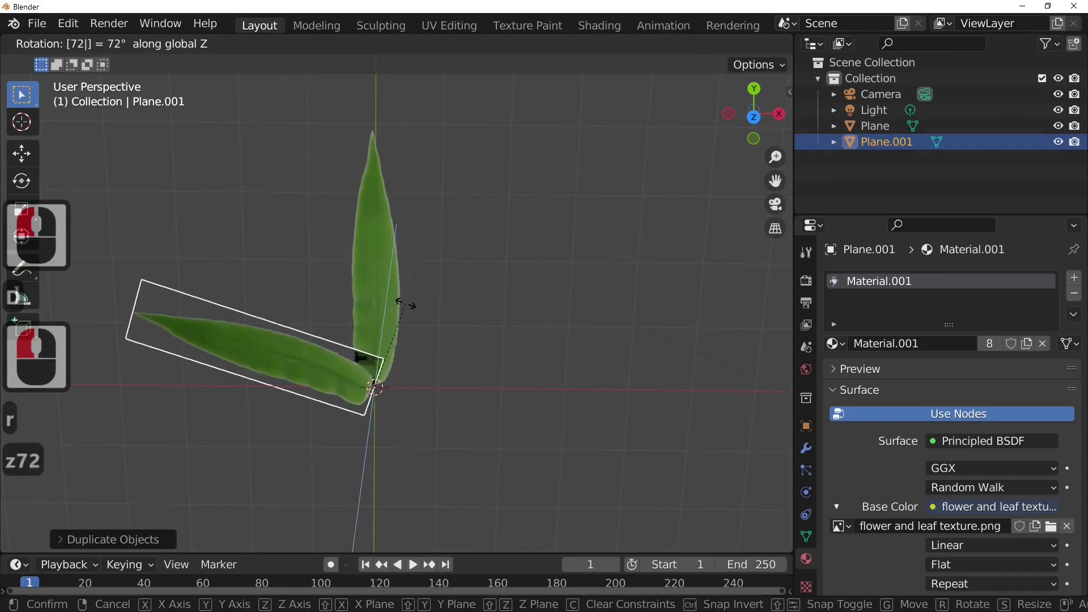
pyautogui.write('2')
pyautogui.press('Return')
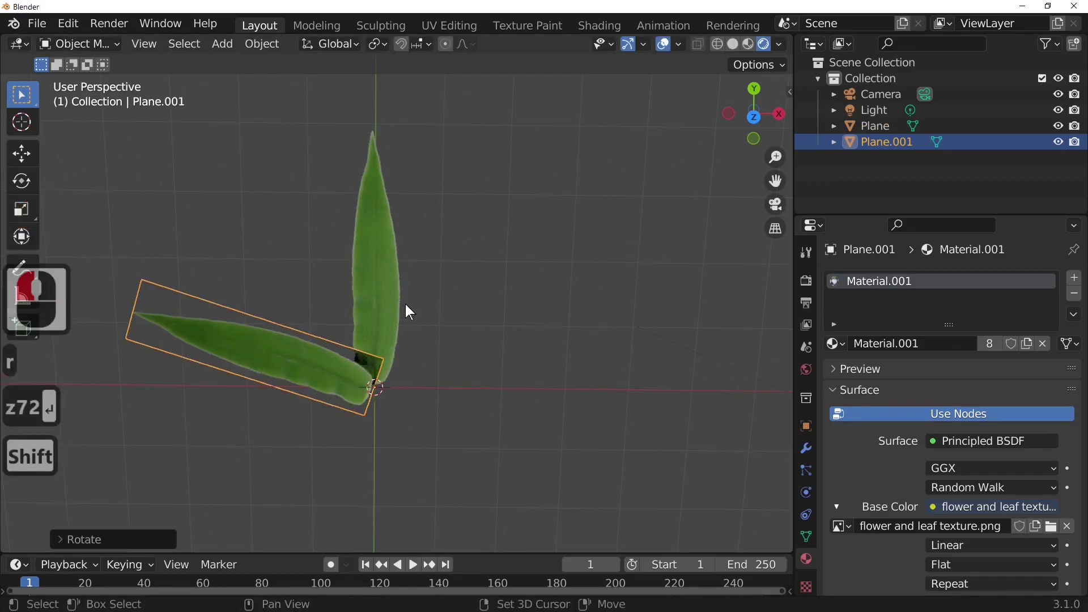
# - Duplicate the second leaf in place and rotate the copy 72° around the Z axis
pyautogui.hotkey('shift', 'd')
pyautogui.press('r')
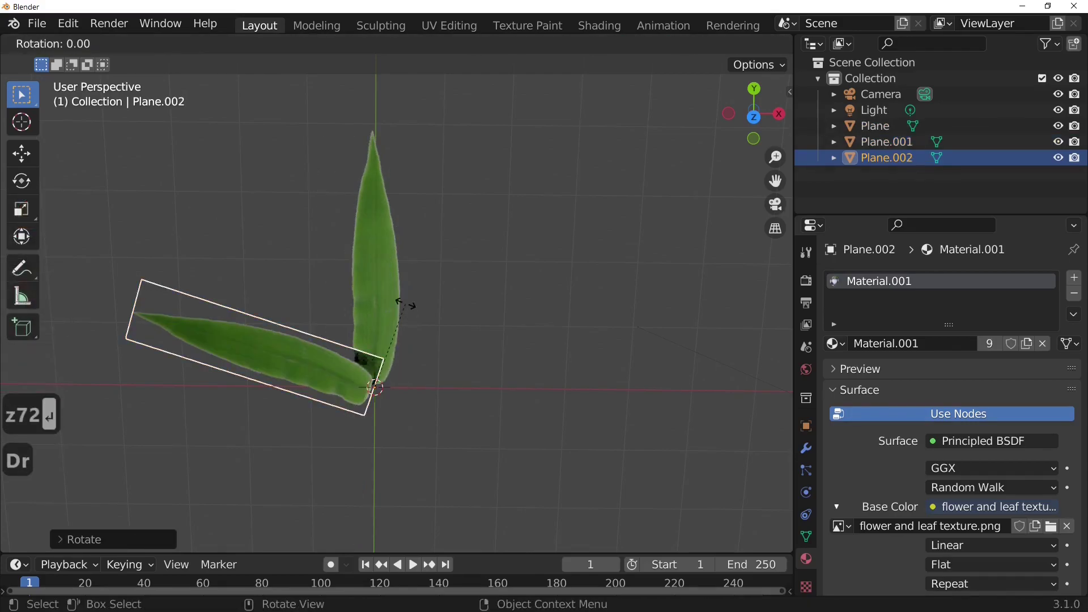
pyautogui.write('z72')
pyautogui.press('Return')
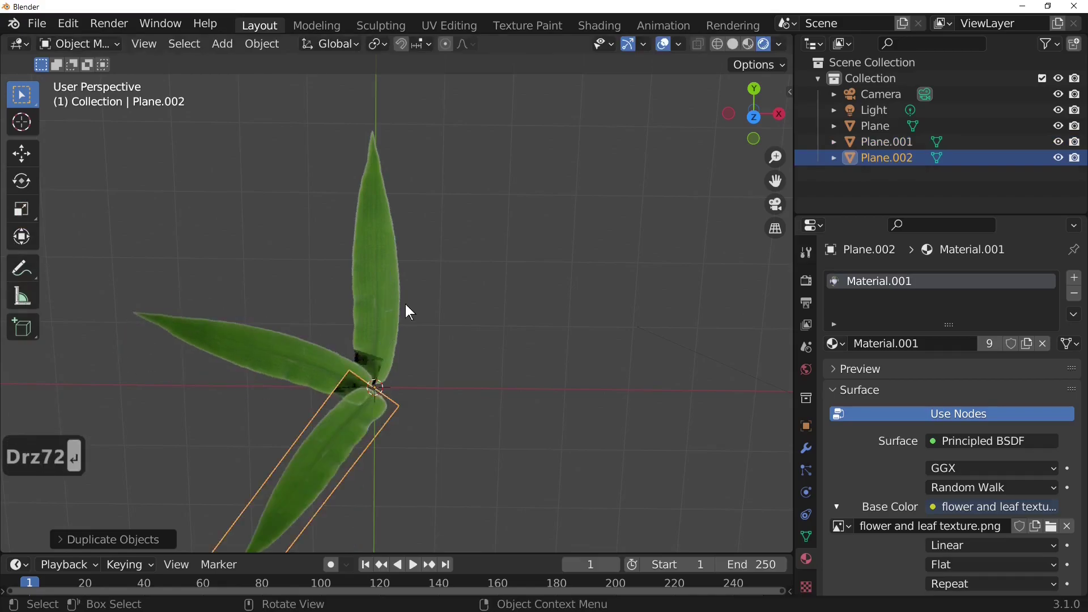
# - Duplicate the third leaf in place and rotate this copy another 72° around Z
pyautogui.hotkey('shift', 'd')
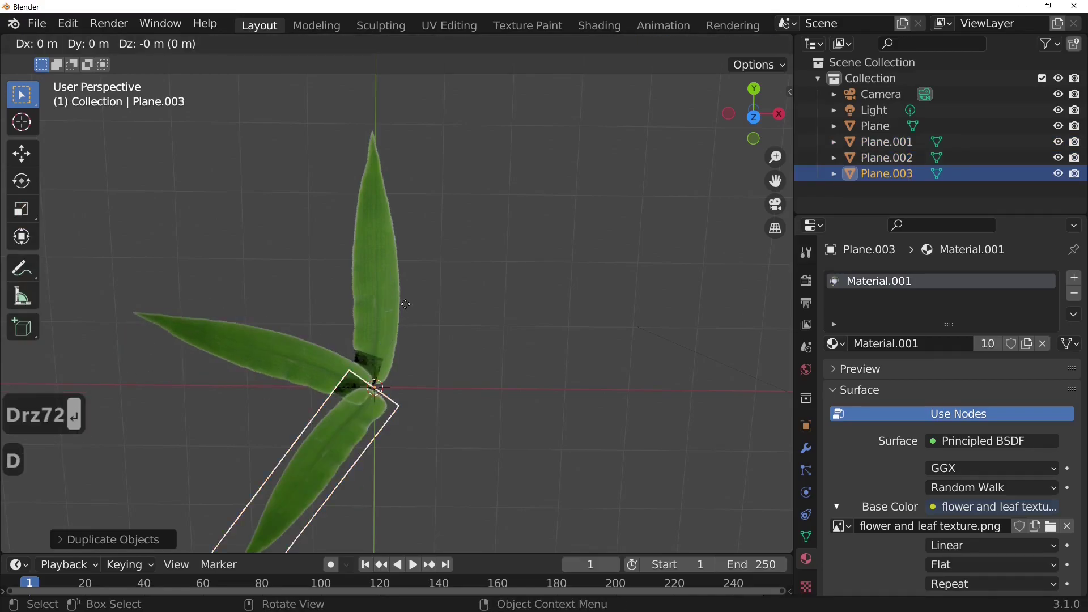
pyautogui.press('r')
pyautogui.write('z')
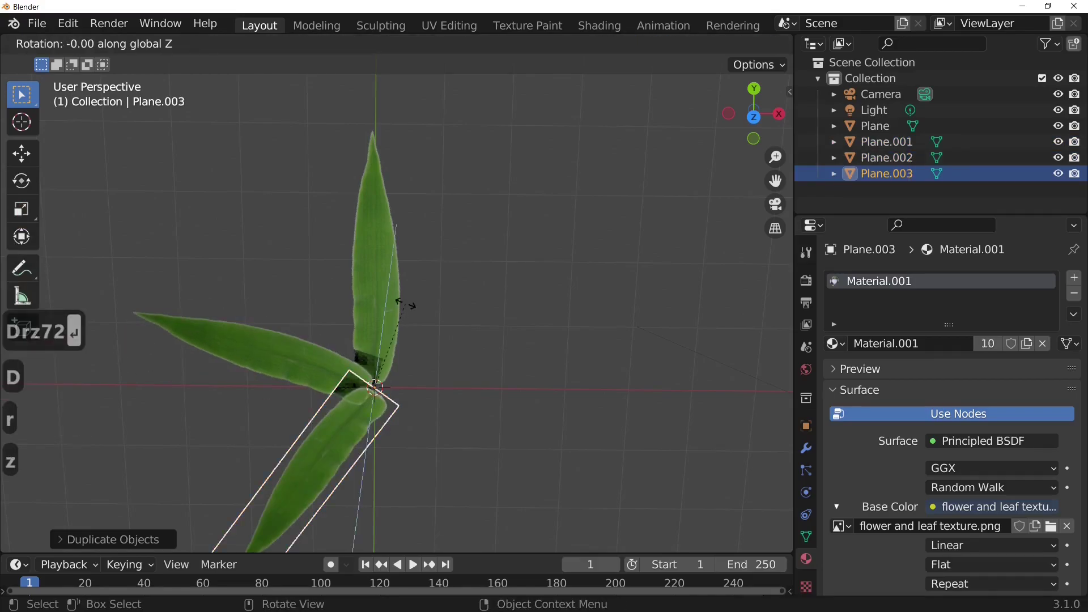
pyautogui.write('72')
pyautogui.press('Return')
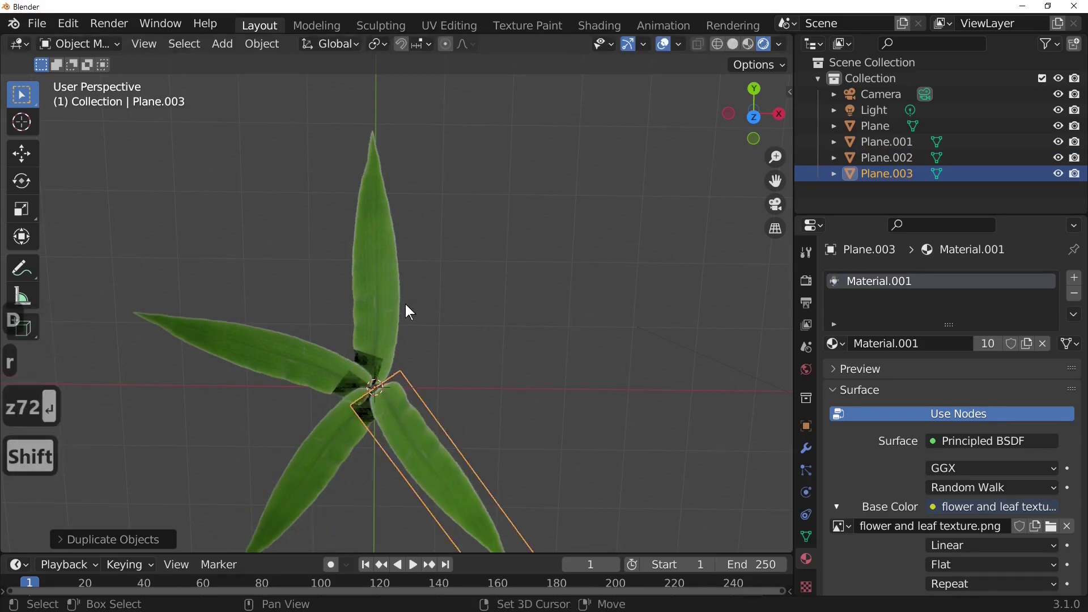
# - Duplicate the fourth leaf and rotate the copy 72° around Z to complete the five-leaf ring
pyautogui.hotkey('shift', 'd')
pyautogui.press('r')
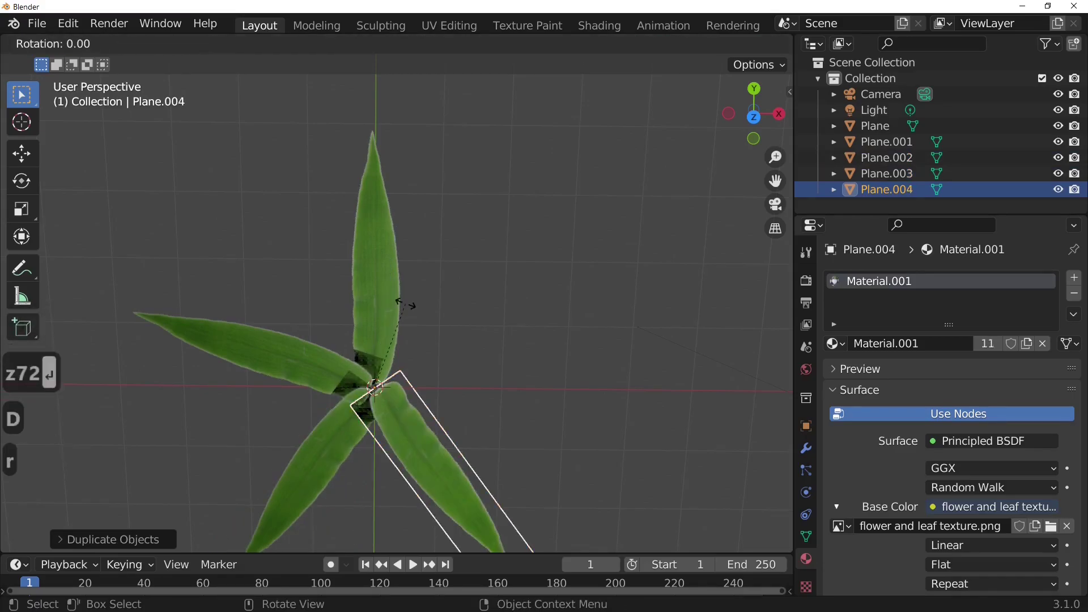
pyautogui.write('z72')
pyautogui.press('Return')
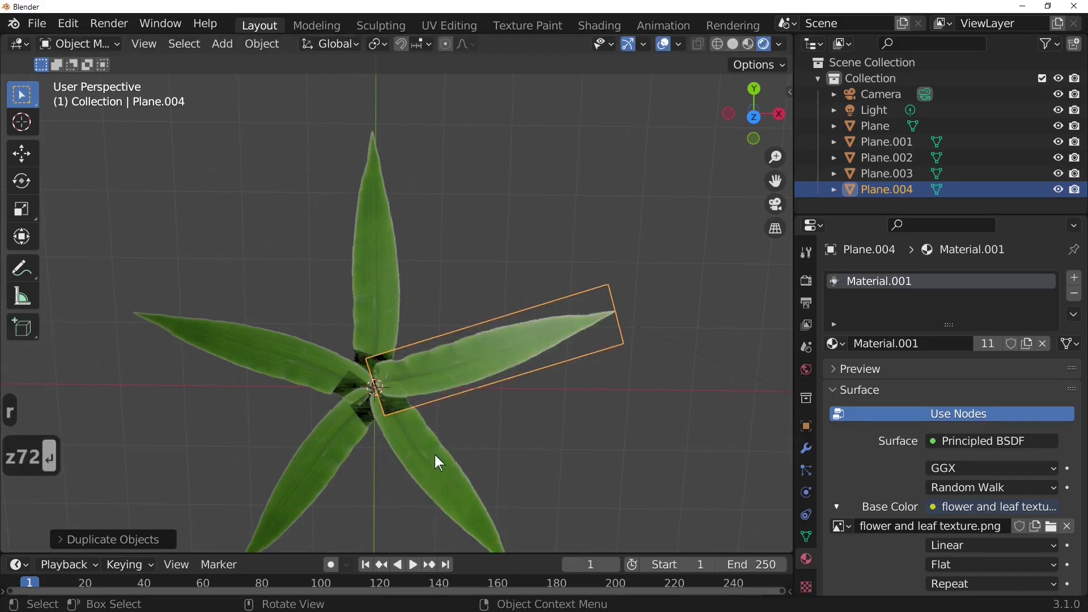
# - From a low angle, move the Plane.004 leaf slightly along Z to separate its base from the overlapping leaves
pyautogui.moveTo(427, 453); pyautogui.dragTo(433, 378, button='middle')
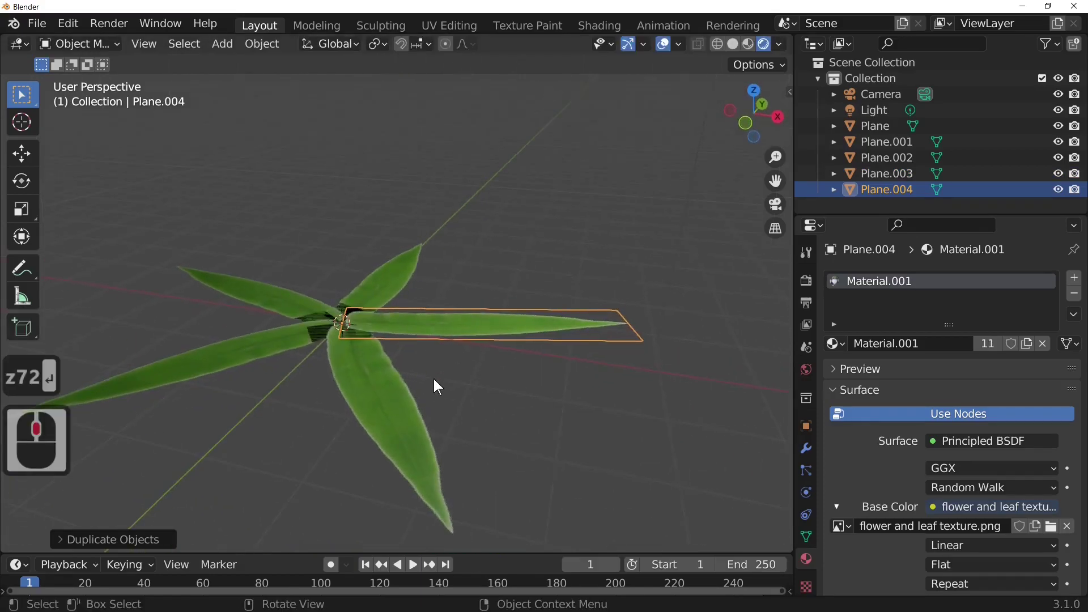
pyautogui.scroll(3, 434, 379)
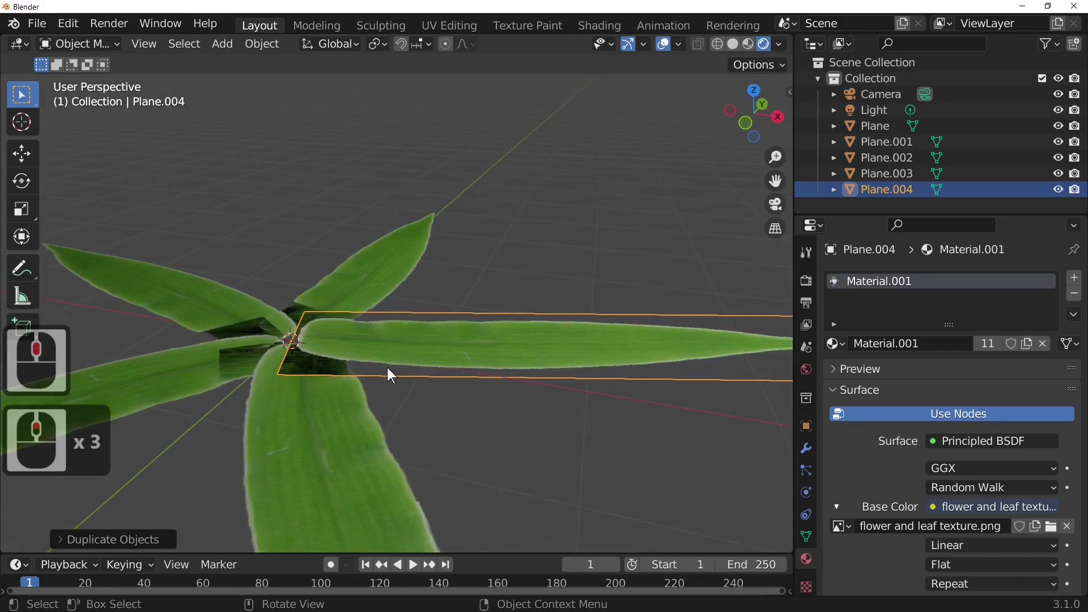
pyautogui.press('g')
pyautogui.press('z')
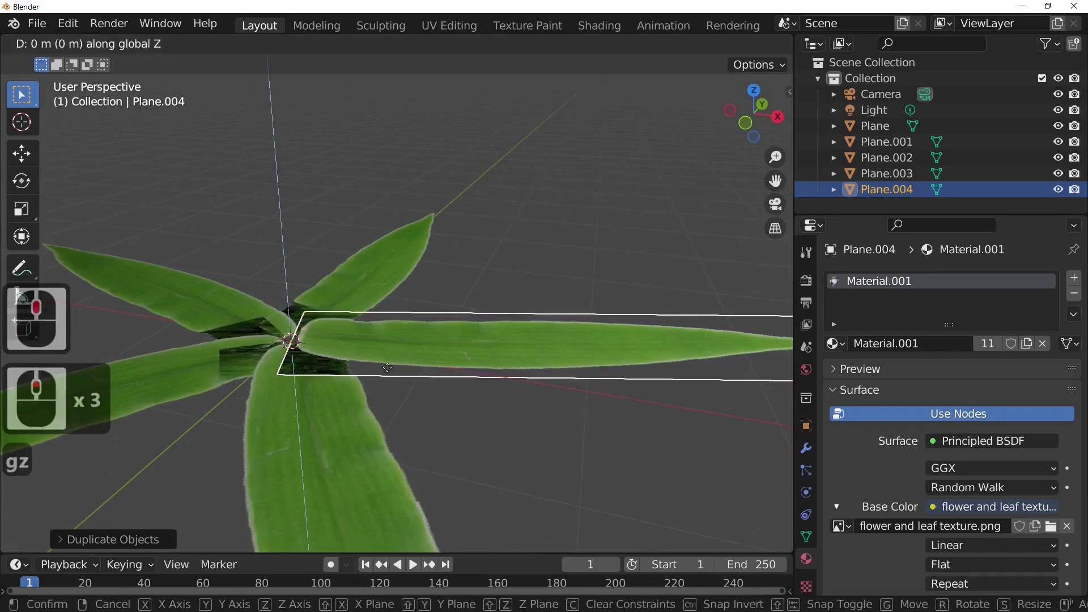
pyautogui.click(387, 365)
# - Offset the Plane.001 leaf slightly along Z so its base no longer coincides with the neighbouring planes
pyautogui.click(237, 341)
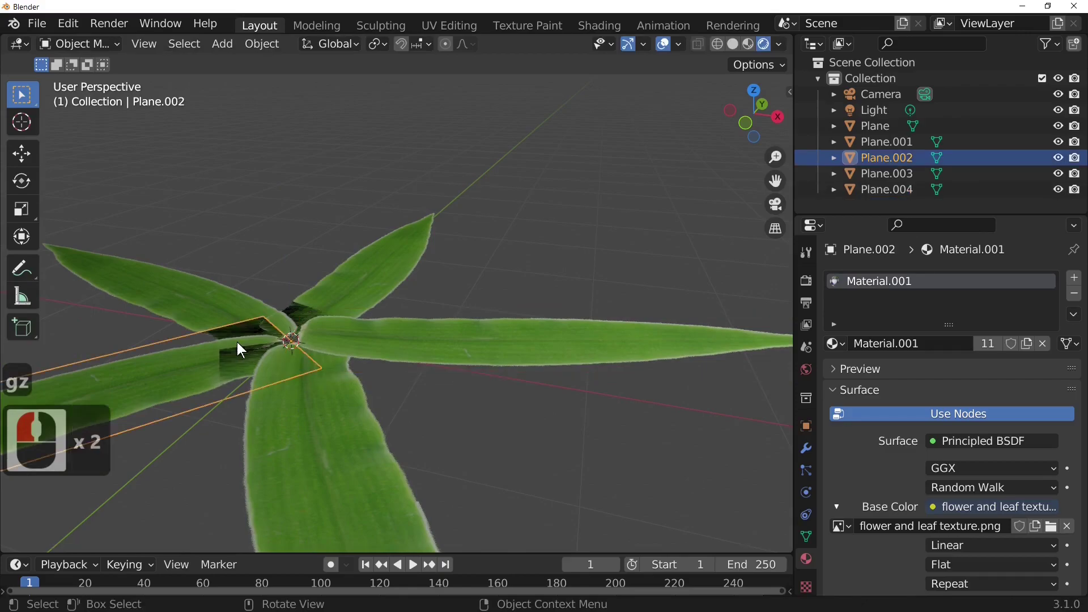
pyautogui.click(242, 312)
pyautogui.press('g')
pyautogui.press('z')
pyautogui.click(242, 313)
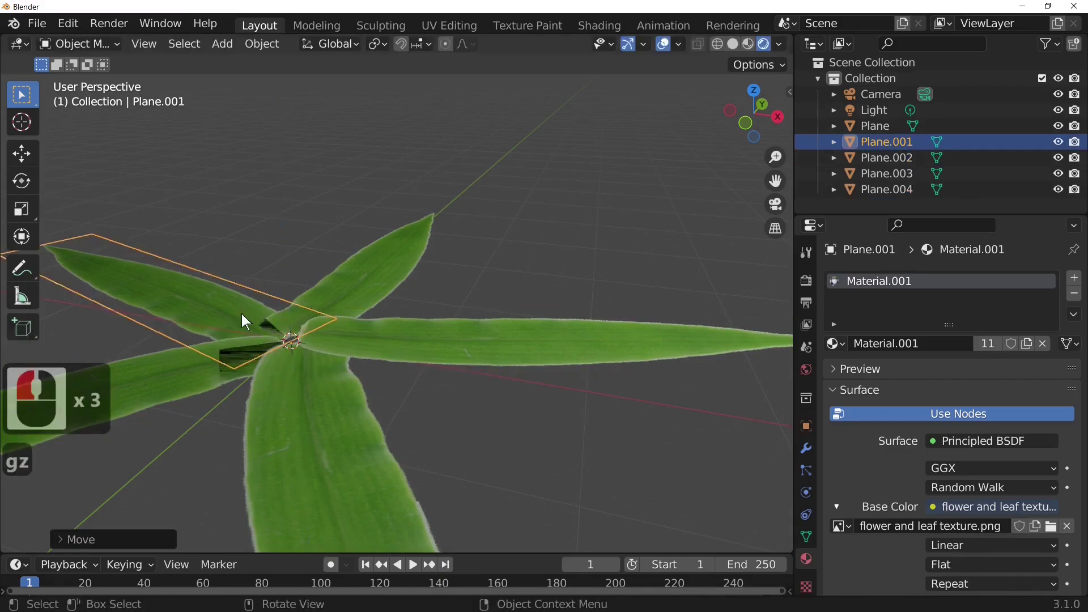
# - Move the Plane.003 leaf slightly along Z to clear its overlap with the Plane.002 leaf
pyautogui.click(220, 383)
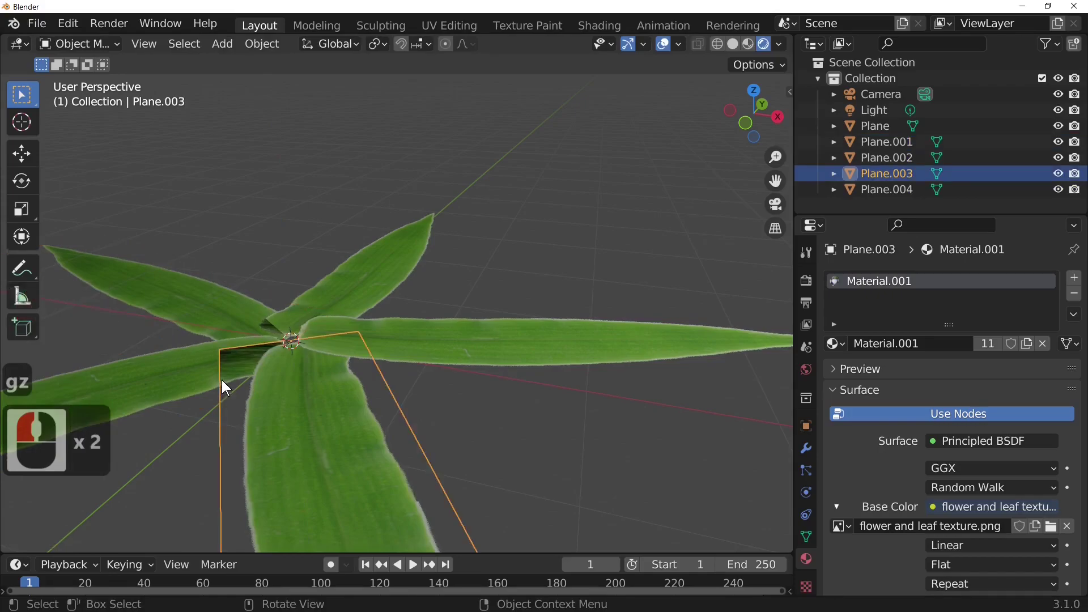
pyautogui.press('g')
pyautogui.press('z')
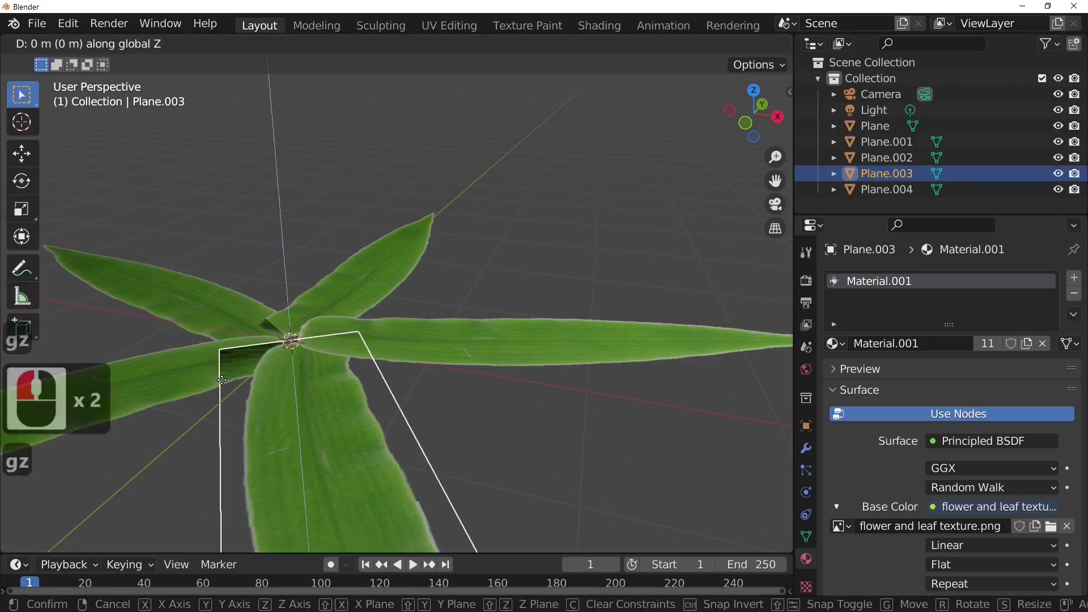
pyautogui.click(222, 382)
# - From the opposite side, fine-tune the Plane.001 leaf's height along Z against the original leaf and inspect the leaf bases
pyautogui.moveTo(307, 375); pyautogui.dragTo(464, 403, button='middle')
pyautogui.click(459, 357)
pyautogui.doubleClick(446, 397)
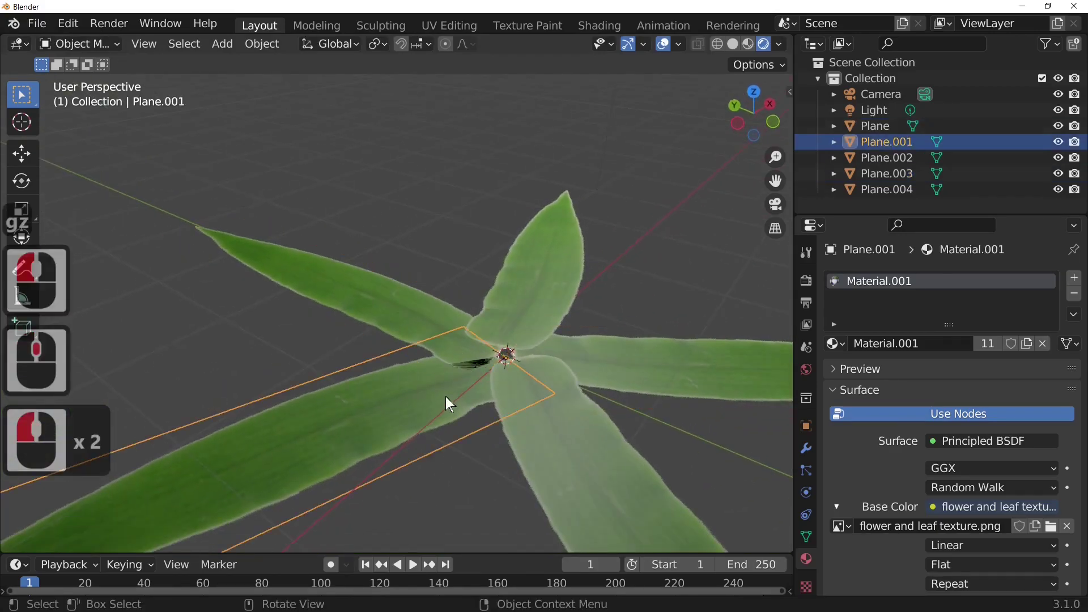
pyautogui.press('g')
pyautogui.press('z')
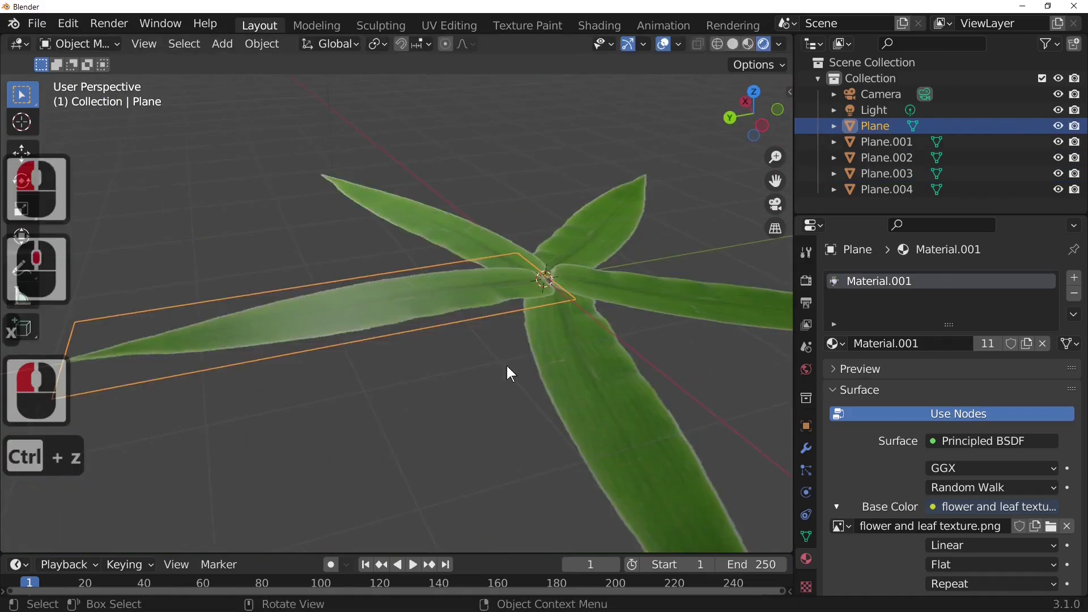
pyautogui.moveTo(507, 367); pyautogui.dragTo(421, 524, button='middle')
pyautogui.moveTo(466, 415); pyautogui.dragTo(452, 385, button='middle')
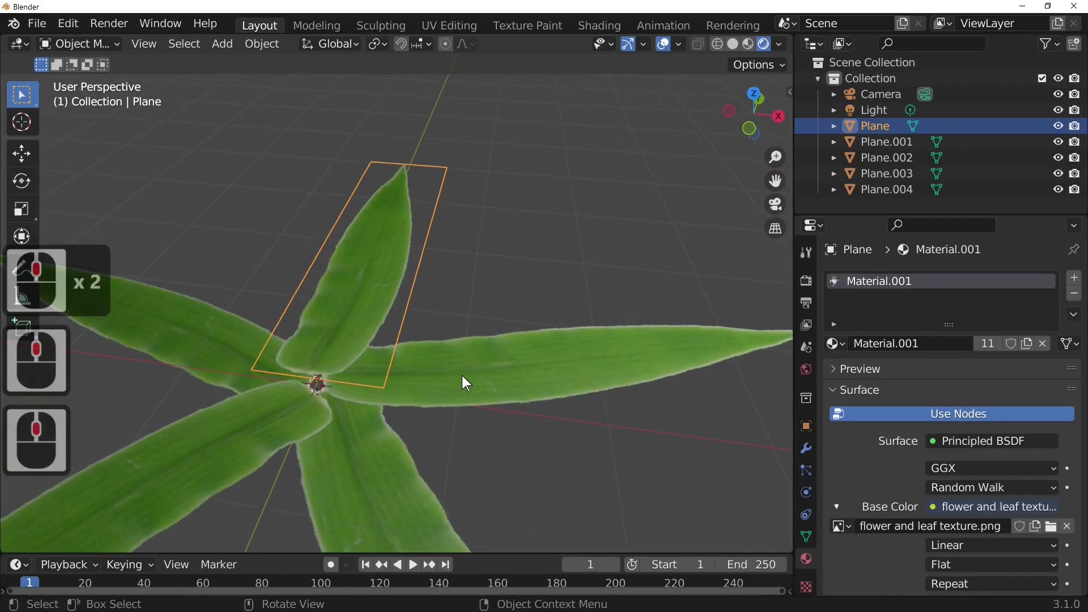
pyautogui.keyDown('shift'); pyautogui.click(492, 368); pyautogui.keyUp('shift')
pyautogui.keyDown('shift'); pyautogui.click(190, 348); pyautogui.keyUp('shift')
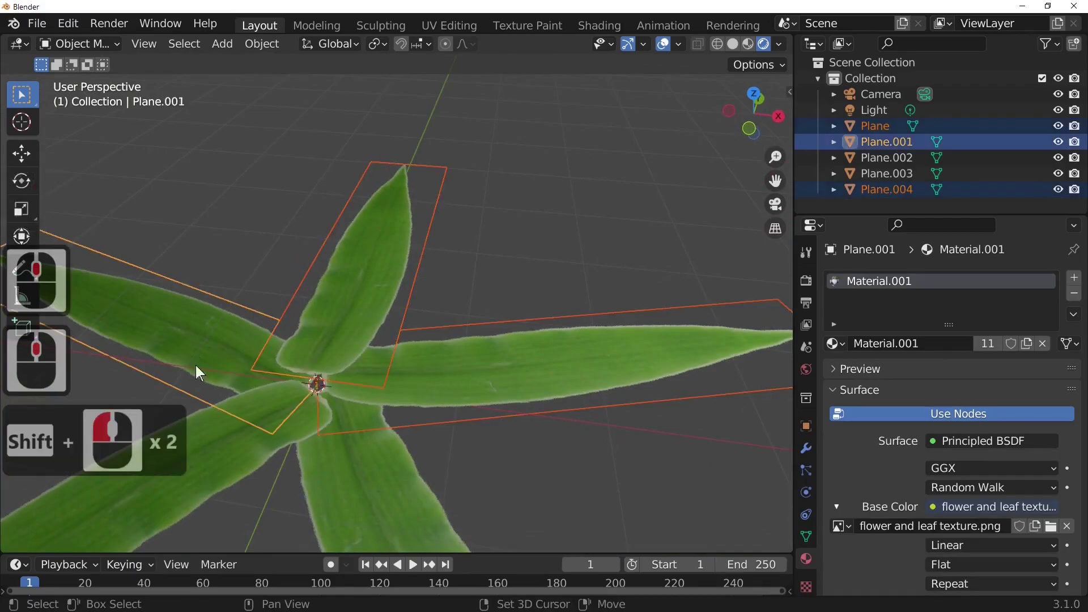
pyautogui.keyDown('shift'); pyautogui.click(358, 475); pyautogui.keyUp('shift')
pyautogui.keyDown('shift'); pyautogui.click(367, 474); pyautogui.keyUp('shift')
pyautogui.rightClick(366, 474)
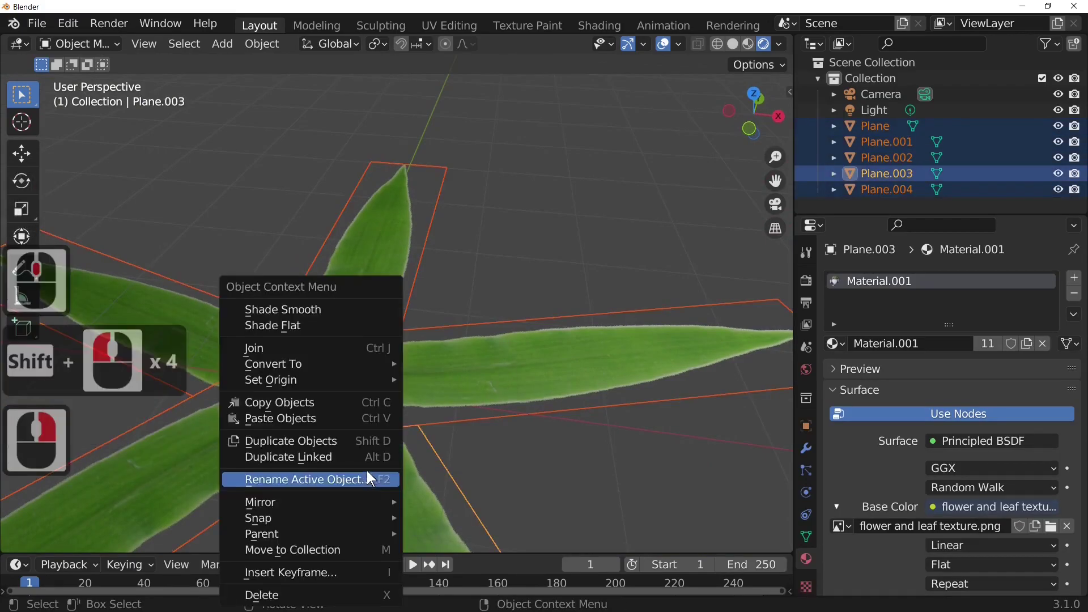
pyautogui.click(331, 349)
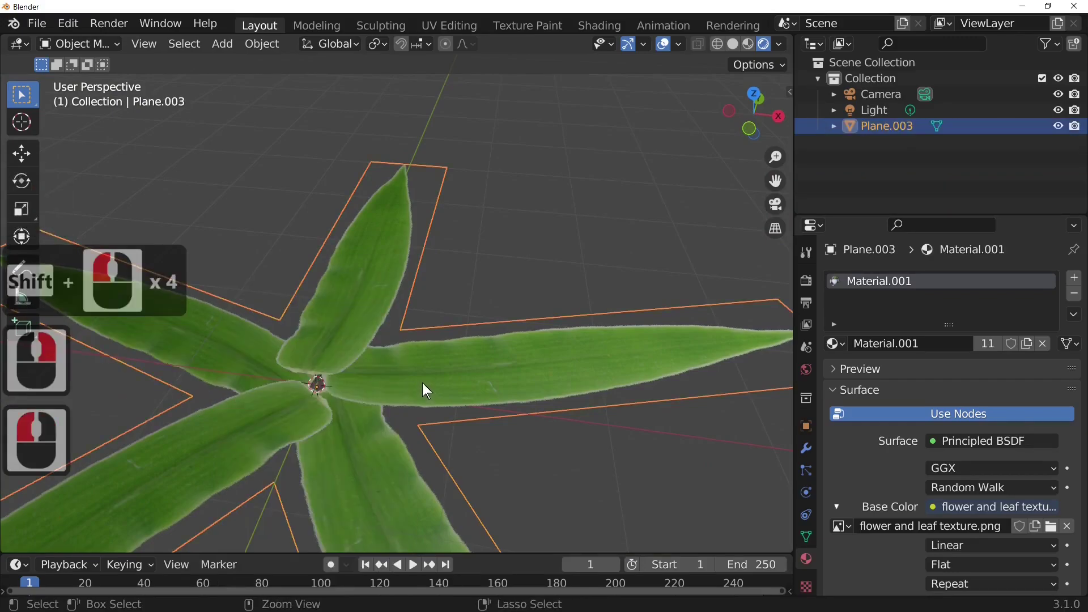
pyautogui.hotkey('ctrl', 'z')
# - Select all five leaf planes, ending with Plane.003 as the active one, and join them into a single object
pyautogui.click(491, 387)
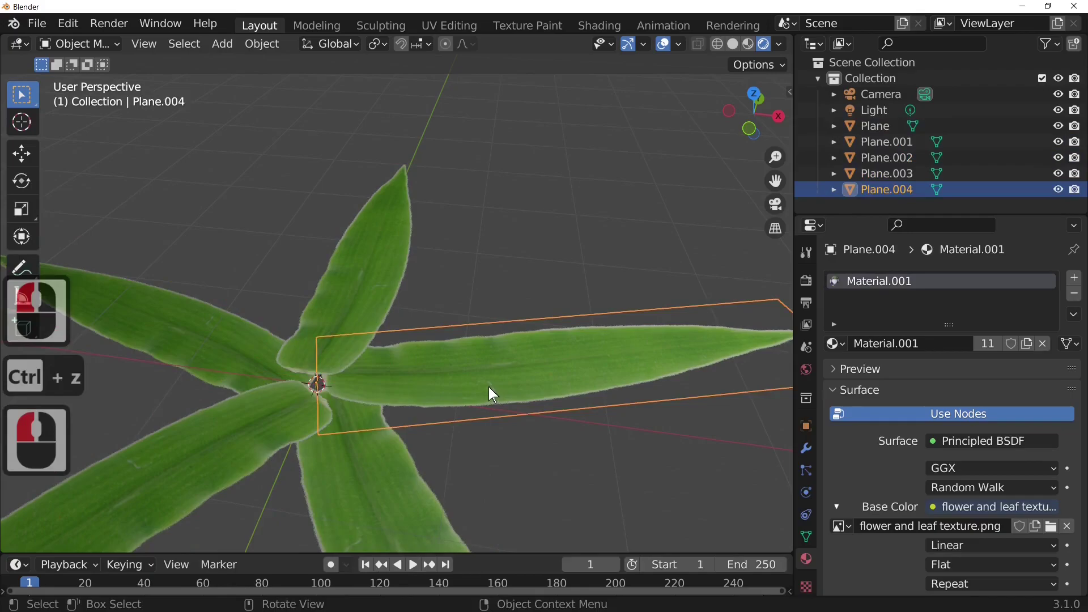
pyautogui.keyDown('shift'); pyautogui.click(386, 276); pyautogui.keyUp('shift')
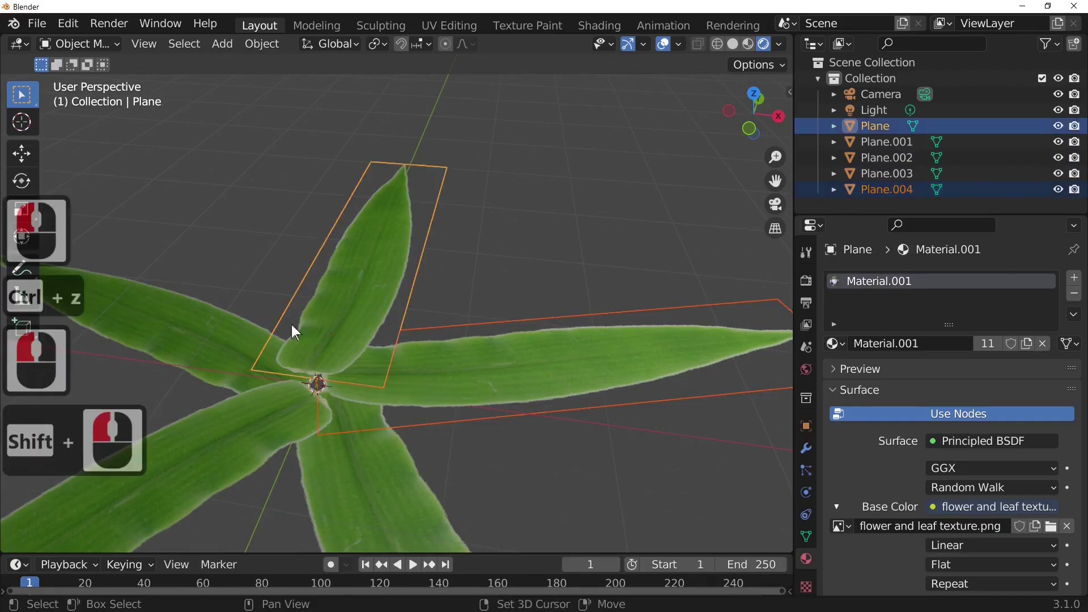
pyautogui.keyDown('shift'); pyautogui.click(194, 331); pyautogui.keyUp('shift')
pyautogui.keyDown('shift'); pyautogui.click(237, 446); pyautogui.keyUp('shift')
pyautogui.keyDown('shift'); pyautogui.click(402, 503); pyautogui.keyUp('shift')
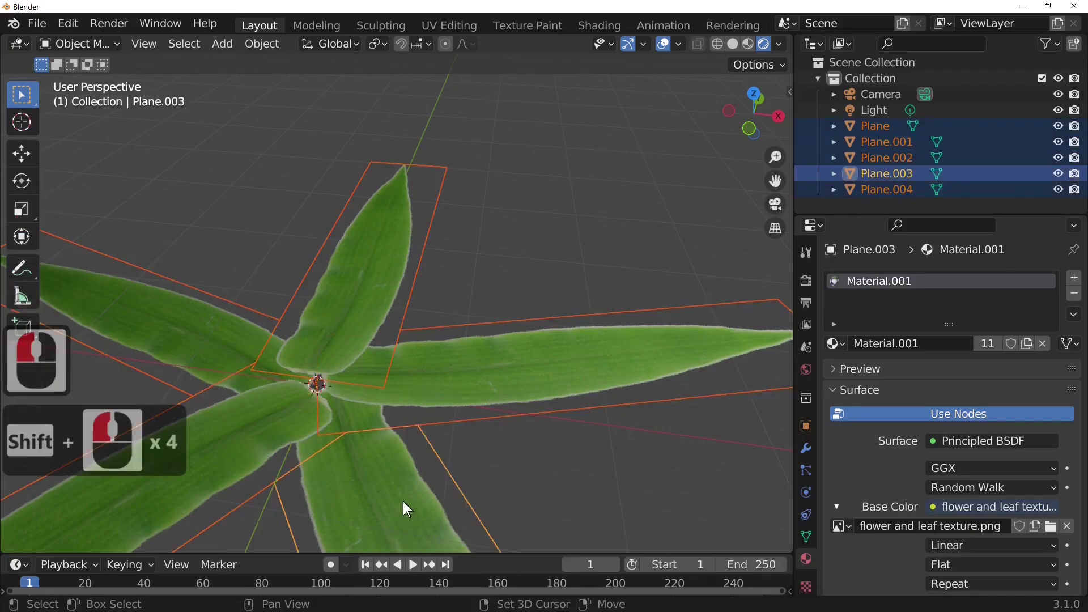
pyautogui.rightClick(410, 497)
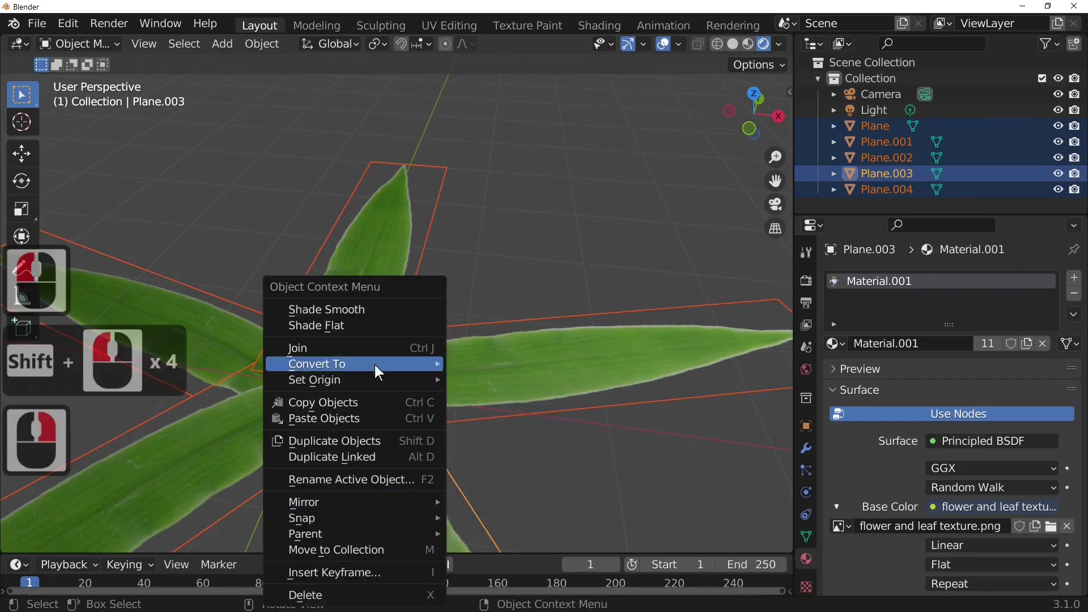
pyautogui.click(347, 347)
pyautogui.scroll(-3, 376, 349)
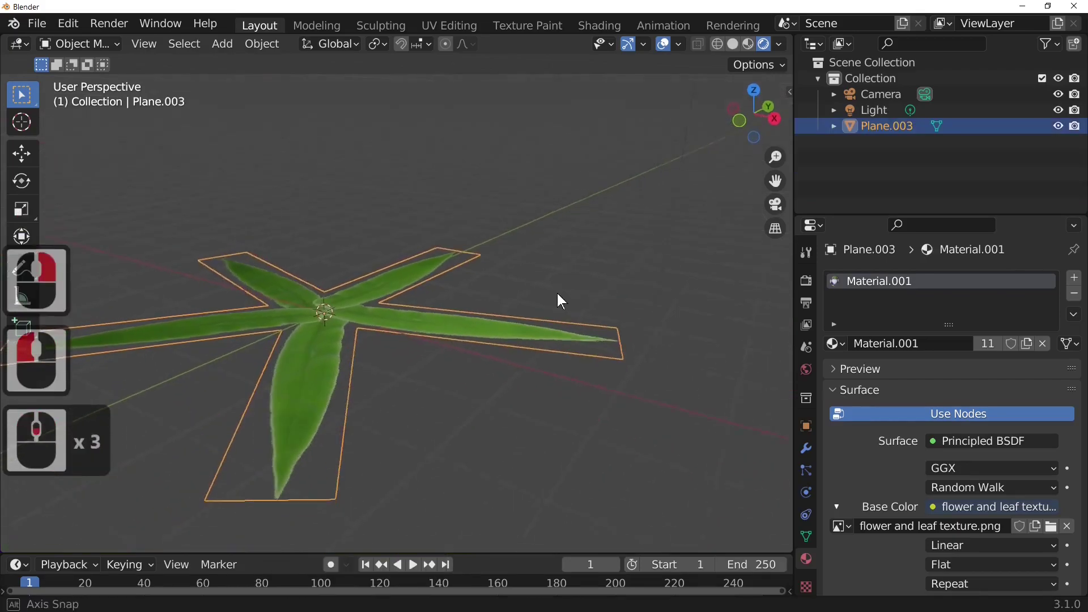
# - Add Cloth physics to the joined leaf object
pyautogui.scroll(-1, 816, 513)
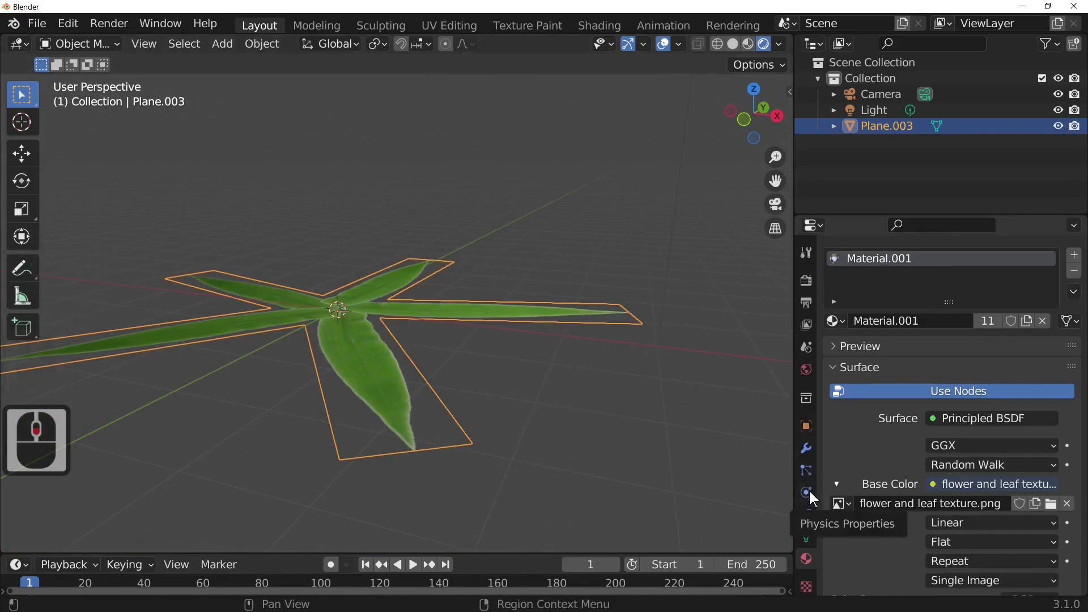
pyautogui.click(810, 495)
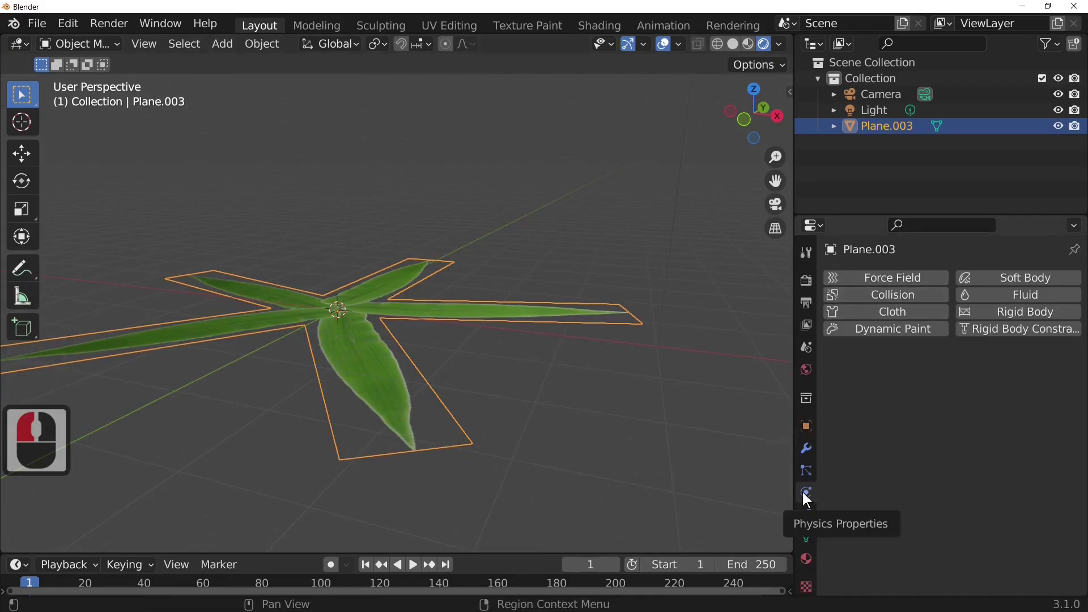
pyautogui.click(882, 313)
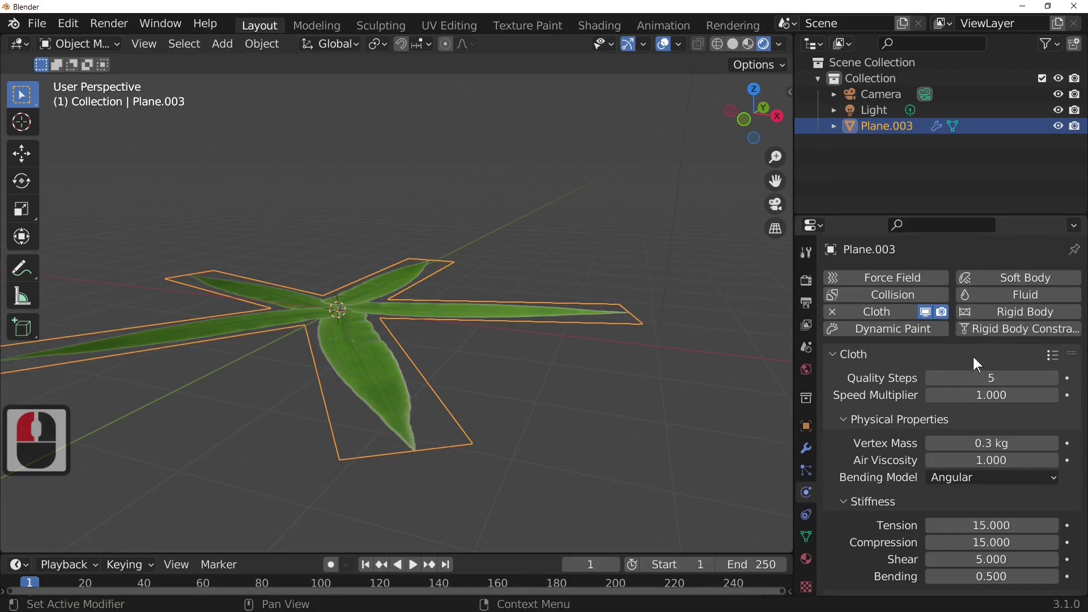
# - Set the Gravity field weight of the leaf cloth to -0.2
pyautogui.scroll(-18, 971, 359)
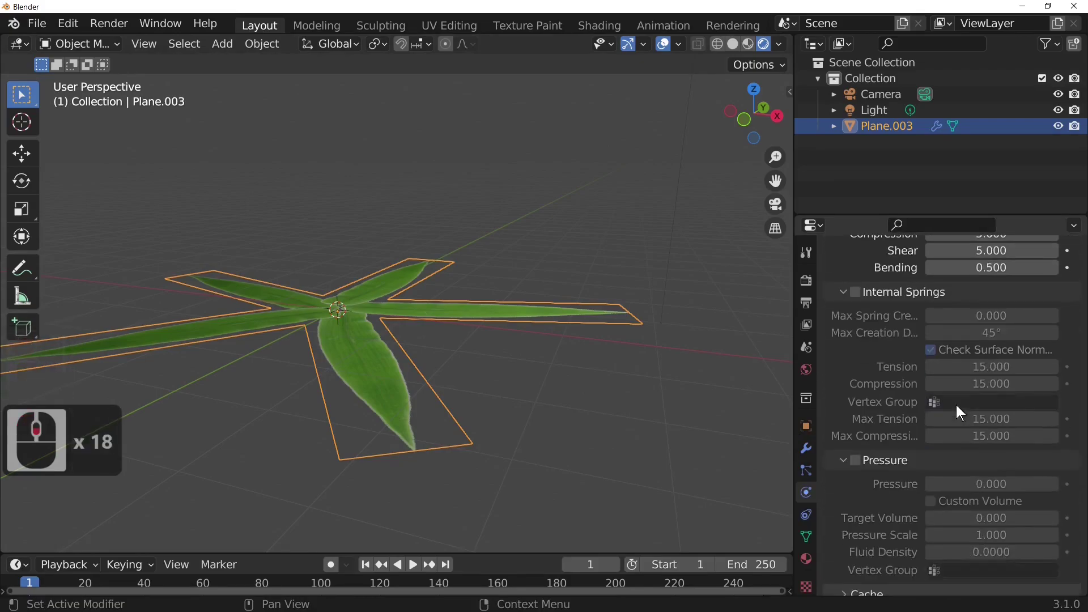
pyautogui.scroll(-7, 957, 406)
pyautogui.click(911, 585)
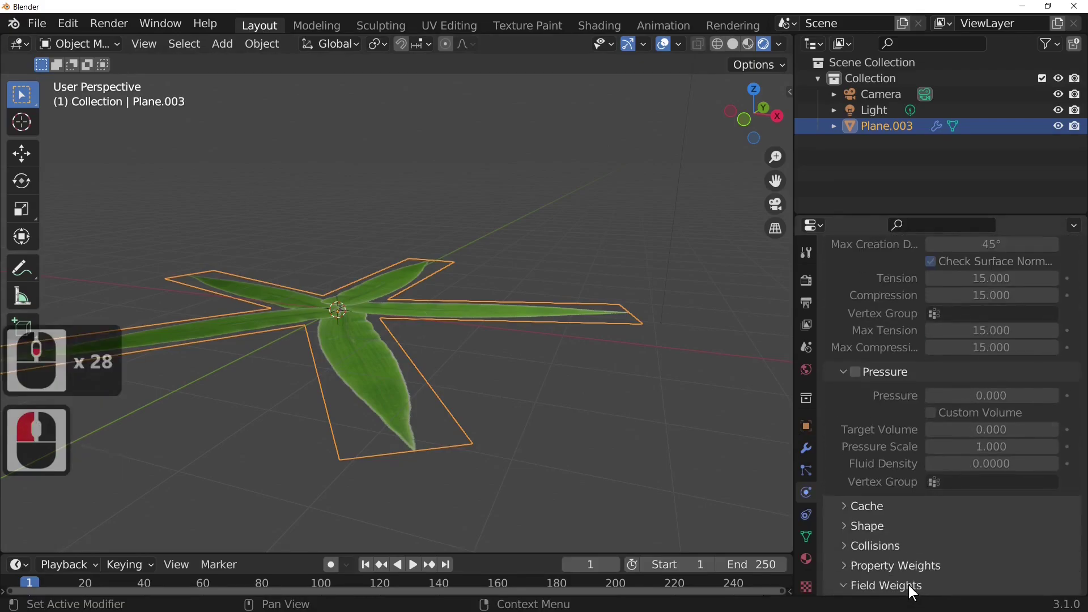
pyautogui.scroll(-7, 913, 515)
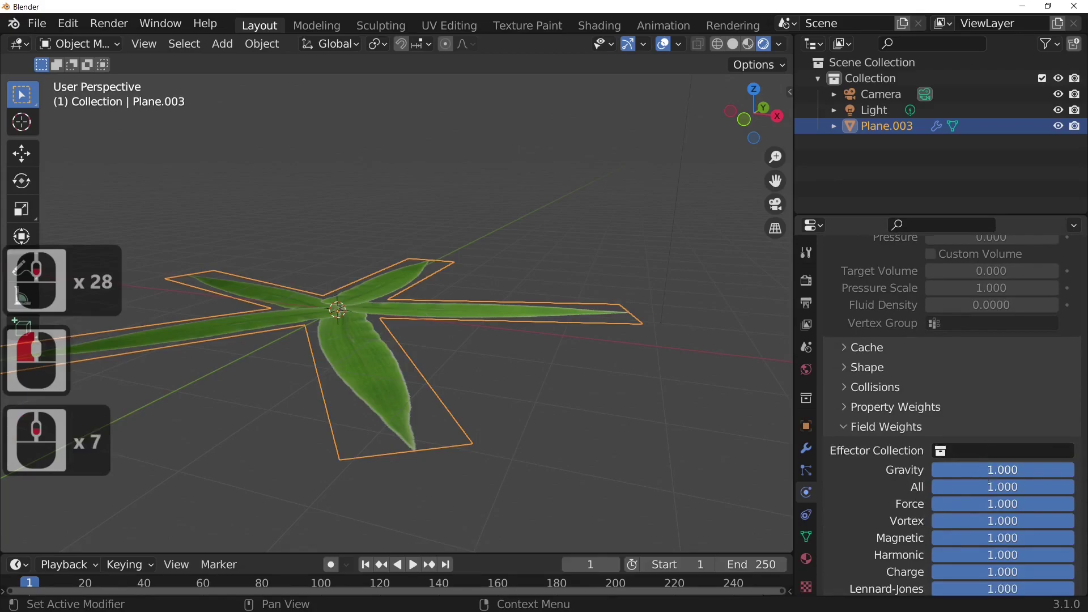
pyautogui.click(979, 471)
pyautogui.write('-')
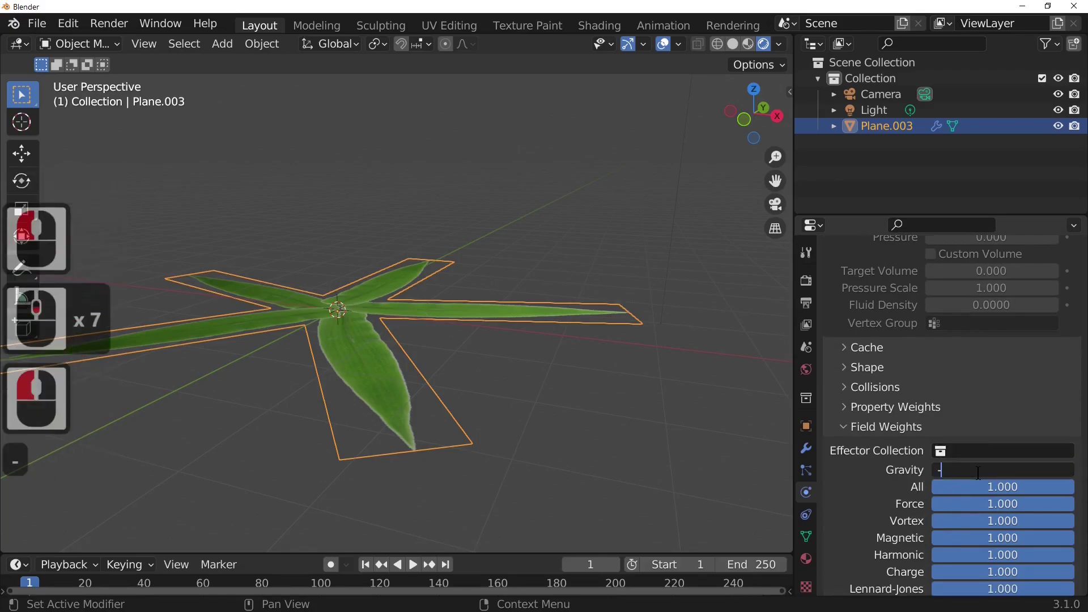
pyautogui.write('0.2')
pyautogui.press('Return')
# - Play the cloth simulation to check how the leaves move, then stop it and return to the first frame
pyautogui.press('space')
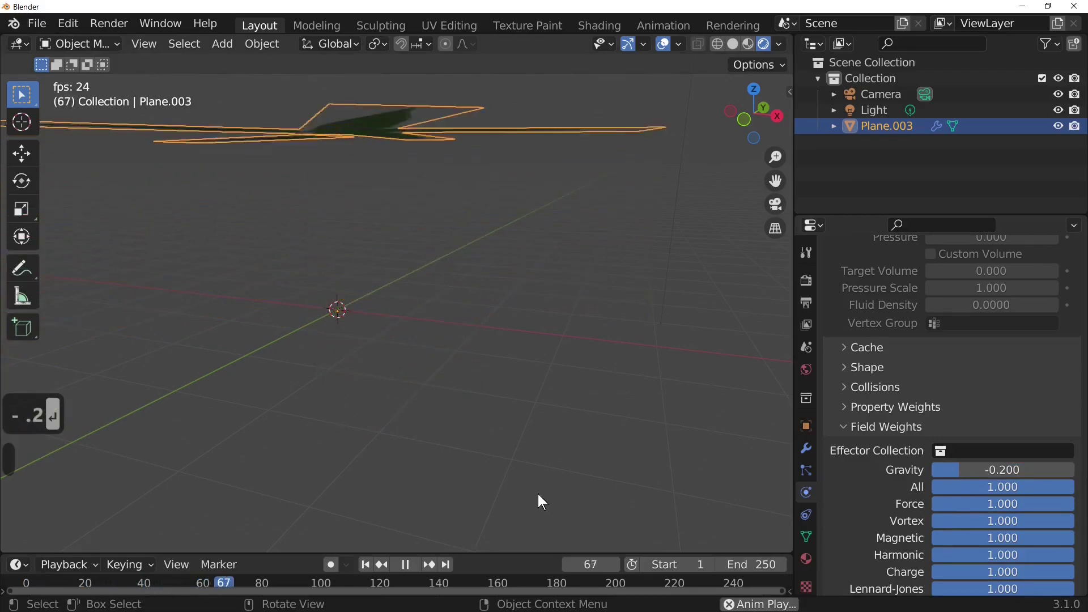
pyautogui.press('space')
pyautogui.hotkey('shift', 'Left')
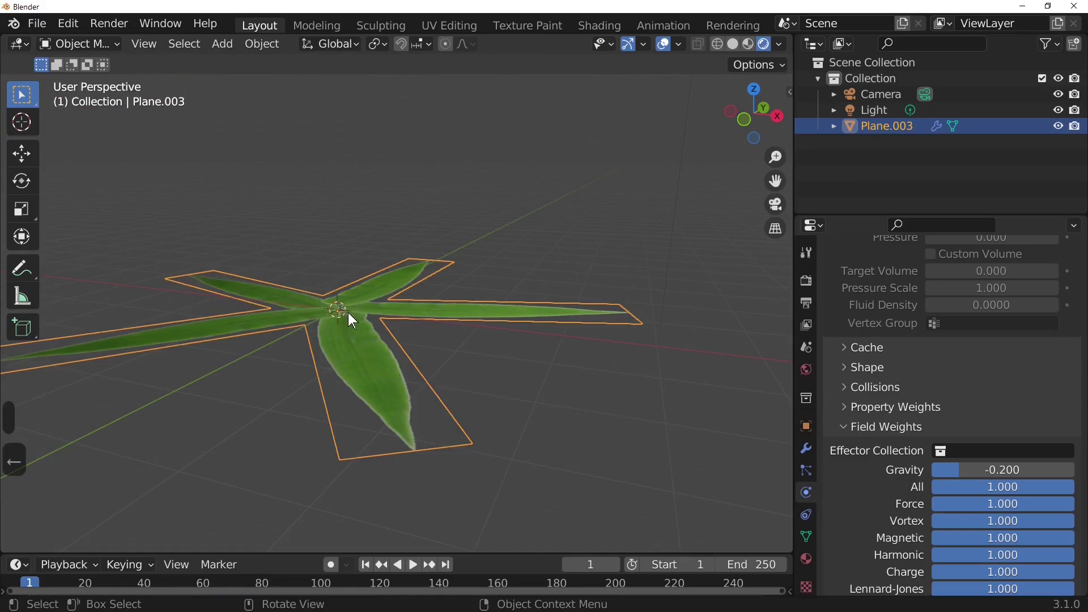
# - From the top view, enter Edit Mode on the joined leaves and display the mesh in Solid shading with X-ray on
pyautogui.moveTo(427, 348); pyautogui.dragTo(527, 426, button='middle')
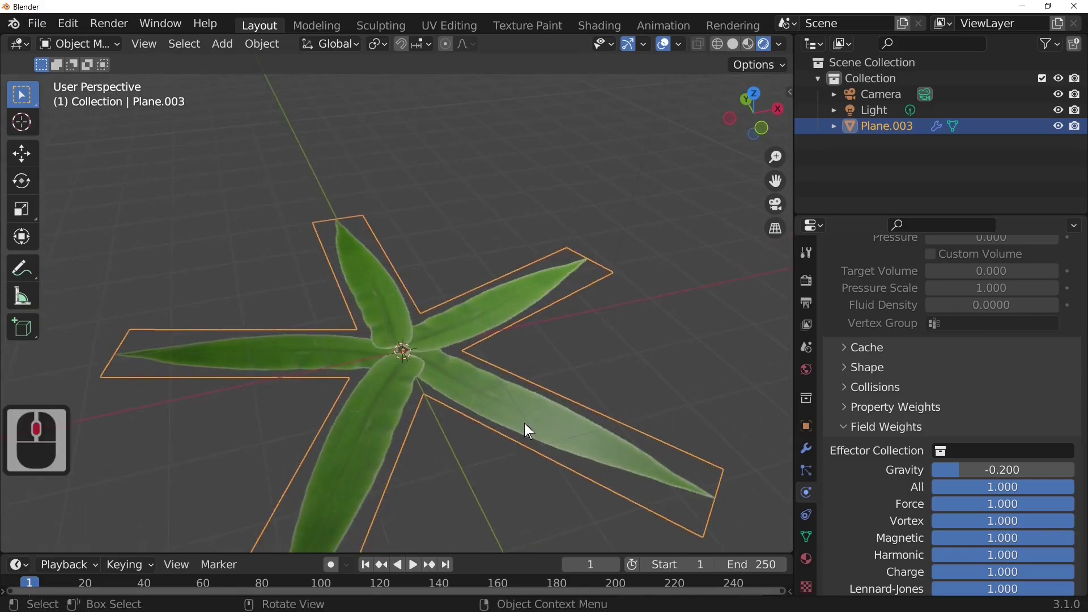
pyautogui.press('KP_7')
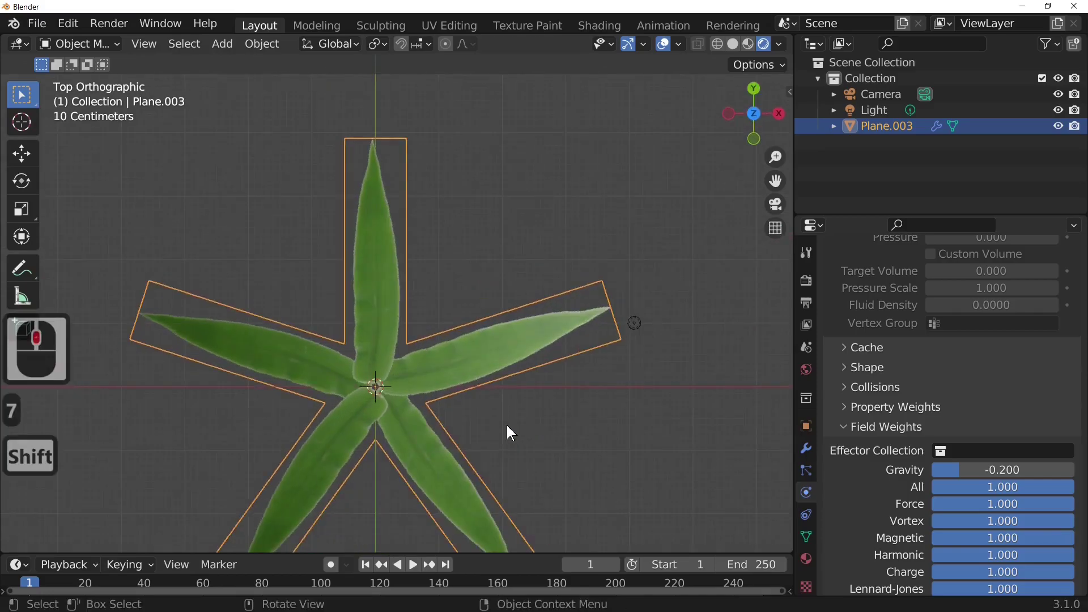
pyautogui.keyDown('shift'); pyautogui.moveTo(507, 424); pyautogui.dragTo(569, 326, button='middle'); pyautogui.keyUp('shift')
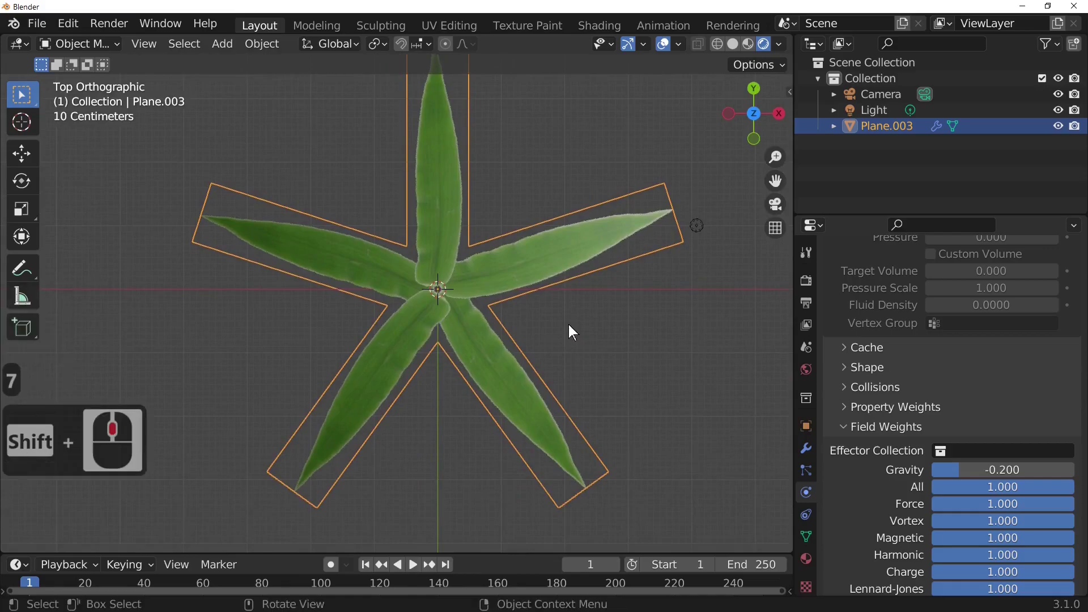
pyautogui.press('Tab')
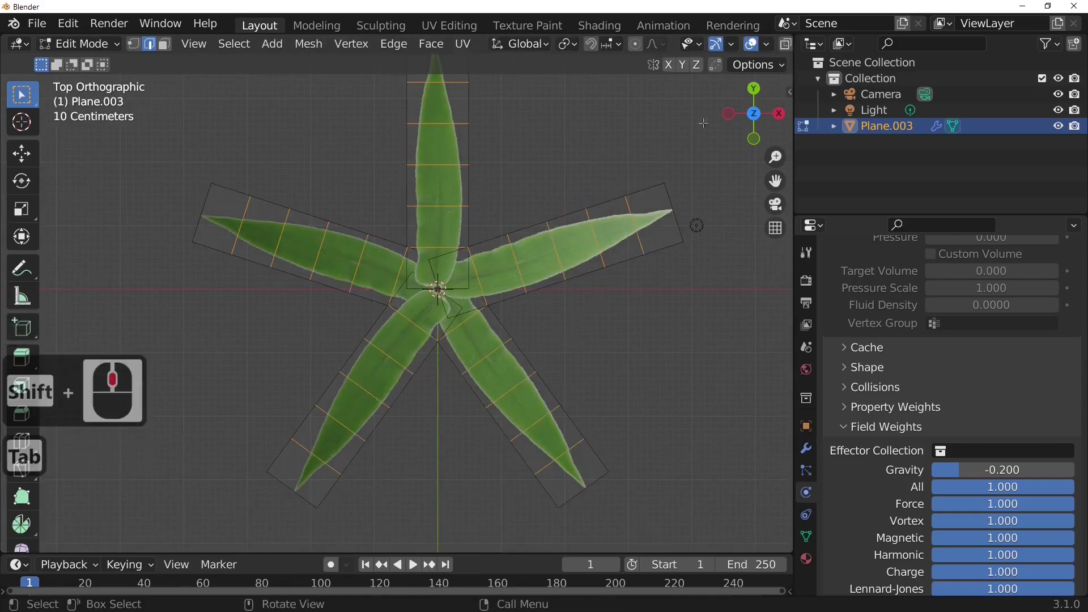
pyautogui.scroll(-7, 735, 38)
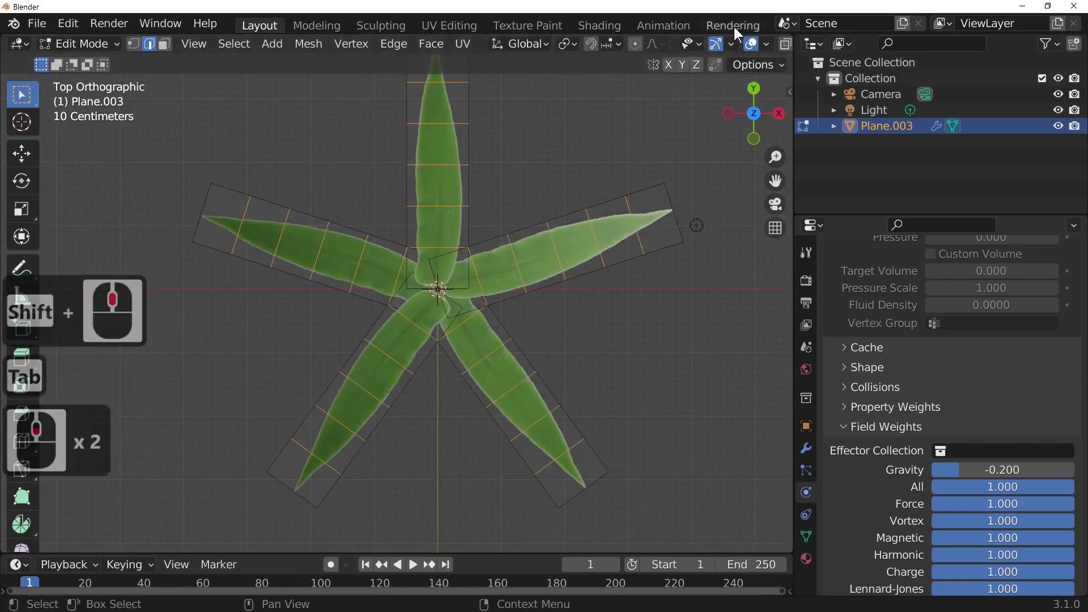
pyautogui.click(733, 44)
pyautogui.scroll(2, 544, 340)
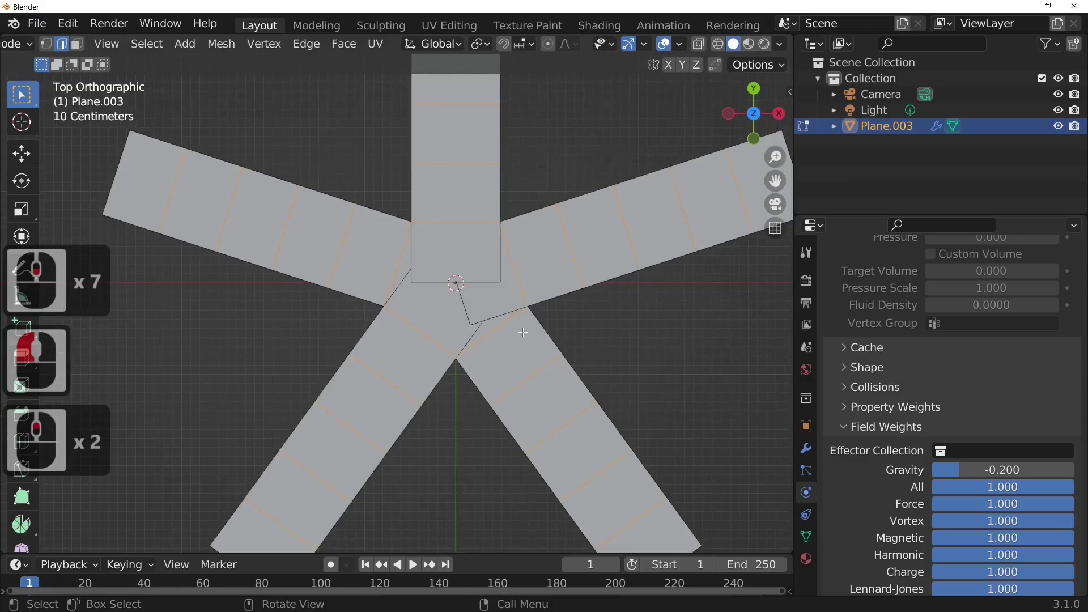
pyautogui.click(699, 45)
pyautogui.scroll(1, 571, 352)
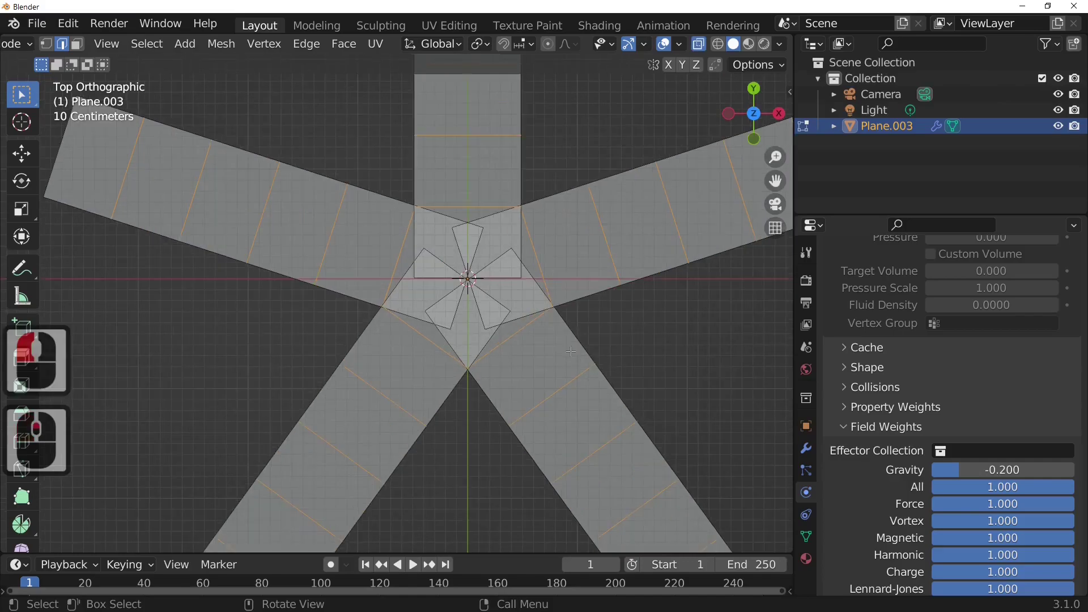
# - Select the inner base edge of each of the five leaves where they meet at the centre
pyautogui.click(490, 279)
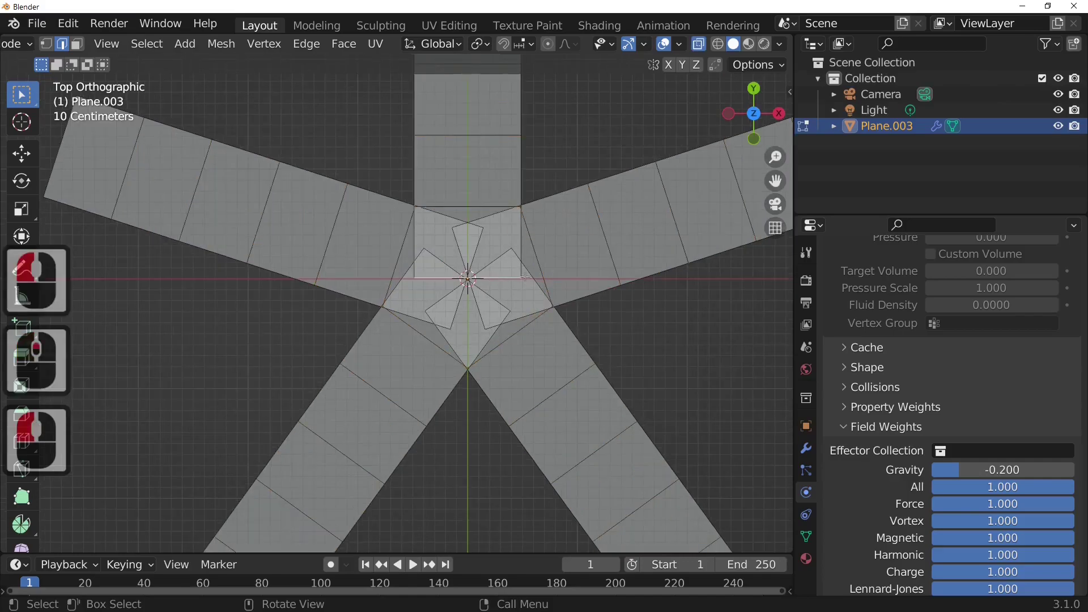
pyautogui.keyDown('shift'); pyautogui.click(475, 301); pyautogui.keyUp('shift')
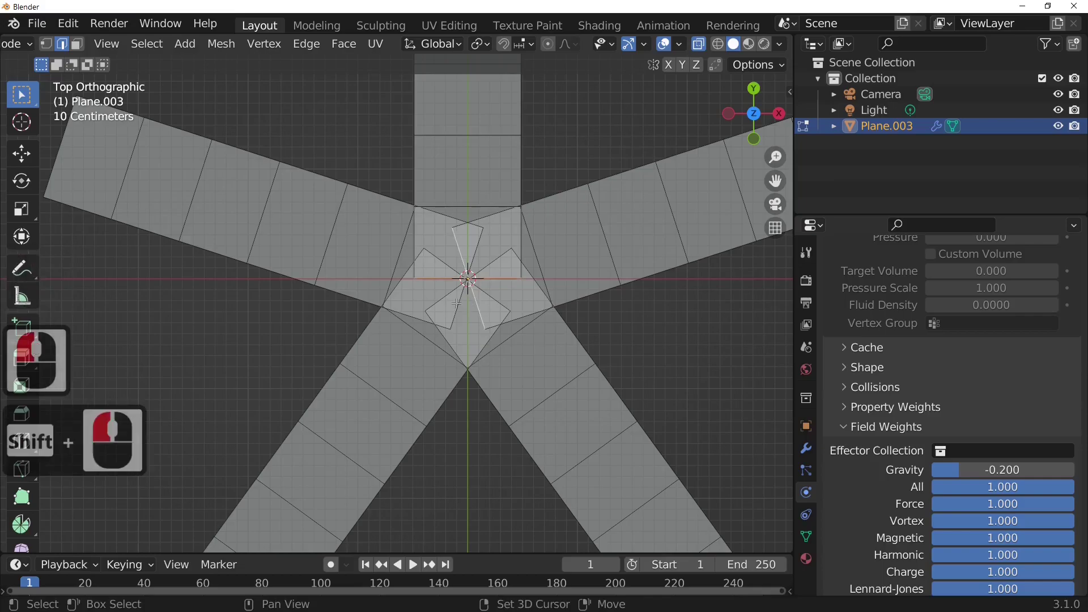
pyautogui.keyDown('shift'); pyautogui.click(457, 303); pyautogui.keyUp('shift')
pyautogui.keyDown('shift'); pyautogui.click(493, 261); pyautogui.keyUp('shift')
pyautogui.keyDown('shift'); pyautogui.click(439, 258); pyautogui.keyUp('shift')
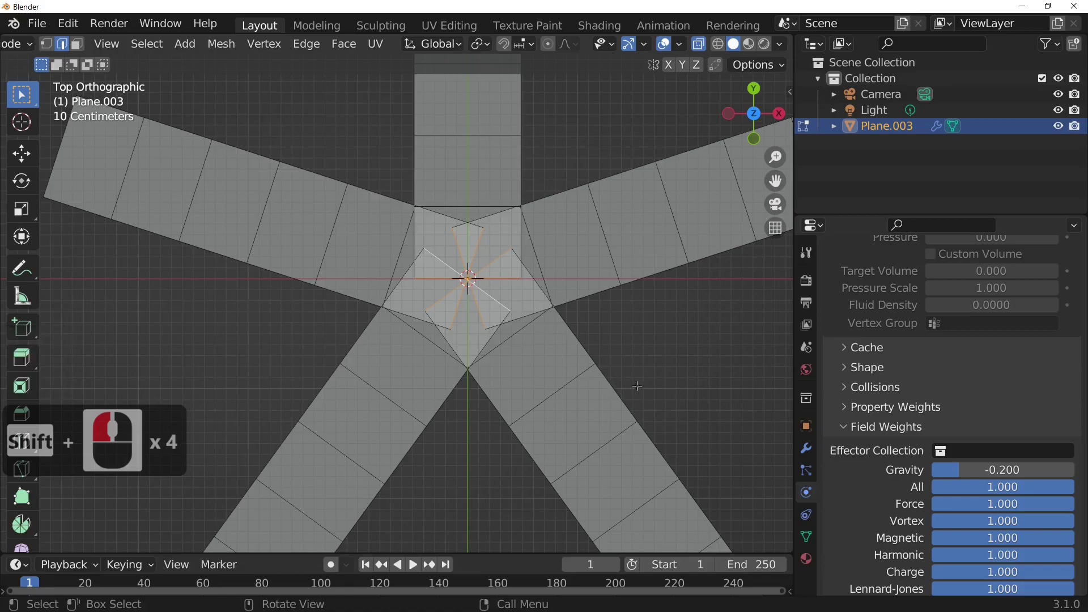
# - Create a vertex group named anchor and assign the selected base edges to it
pyautogui.click(807, 537)
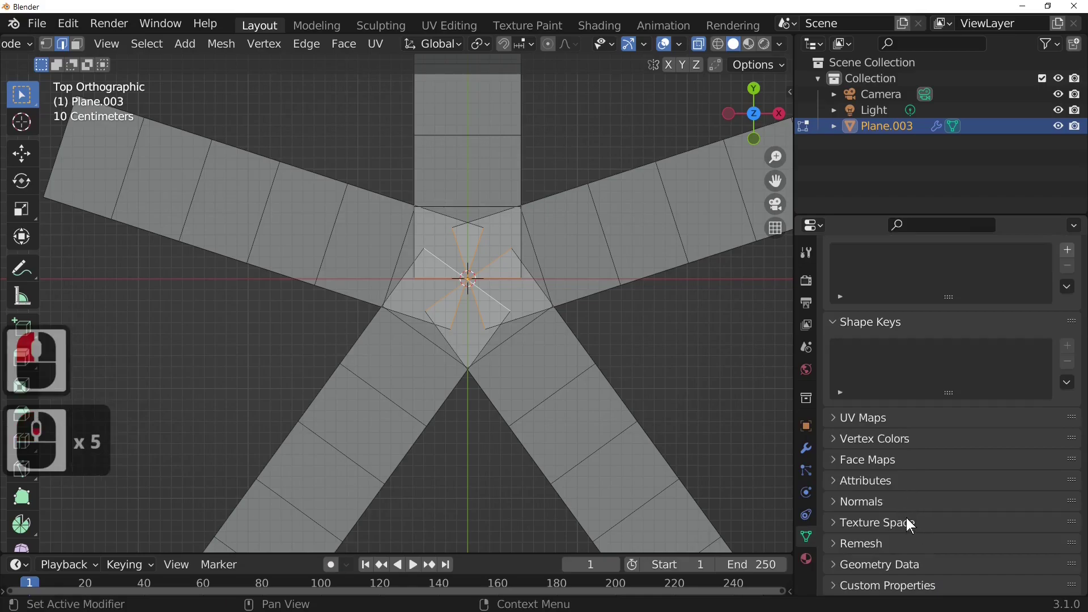
pyautogui.scroll(4, 902, 505)
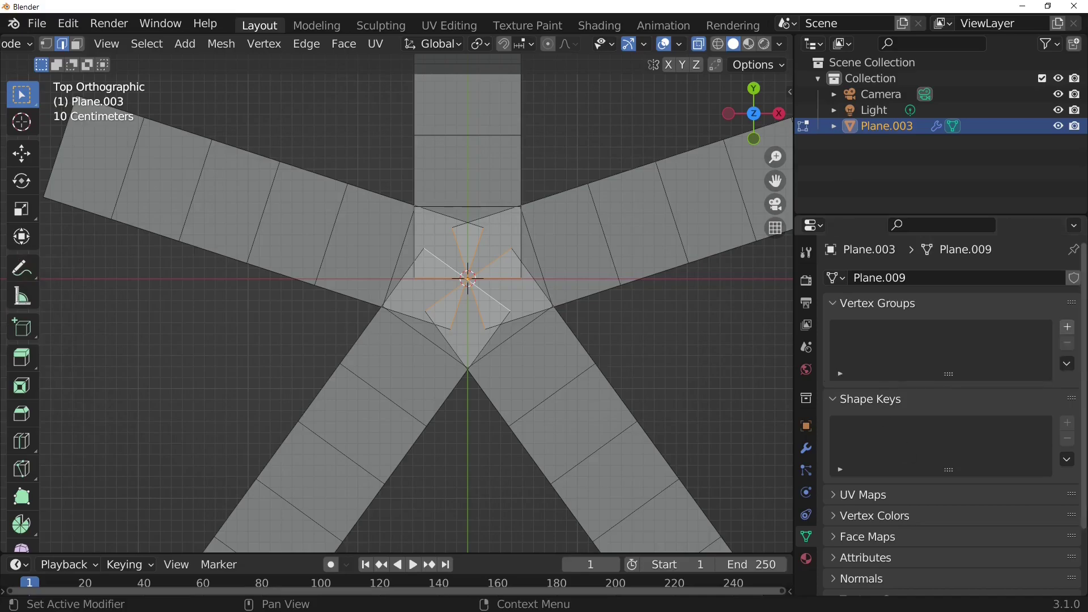
pyautogui.click(1068, 328)
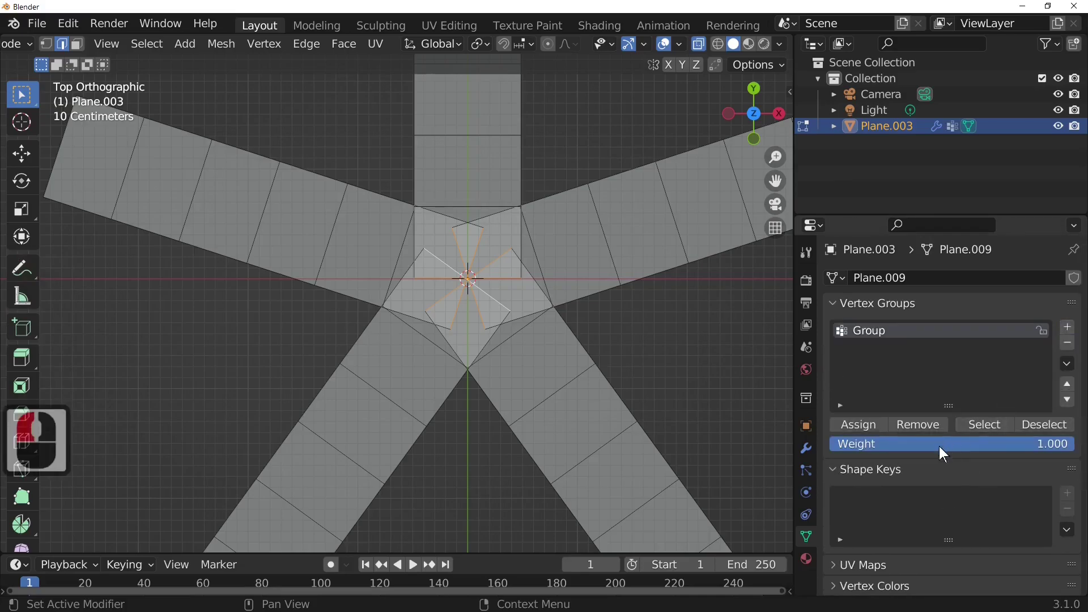
pyautogui.doubleClick(874, 332)
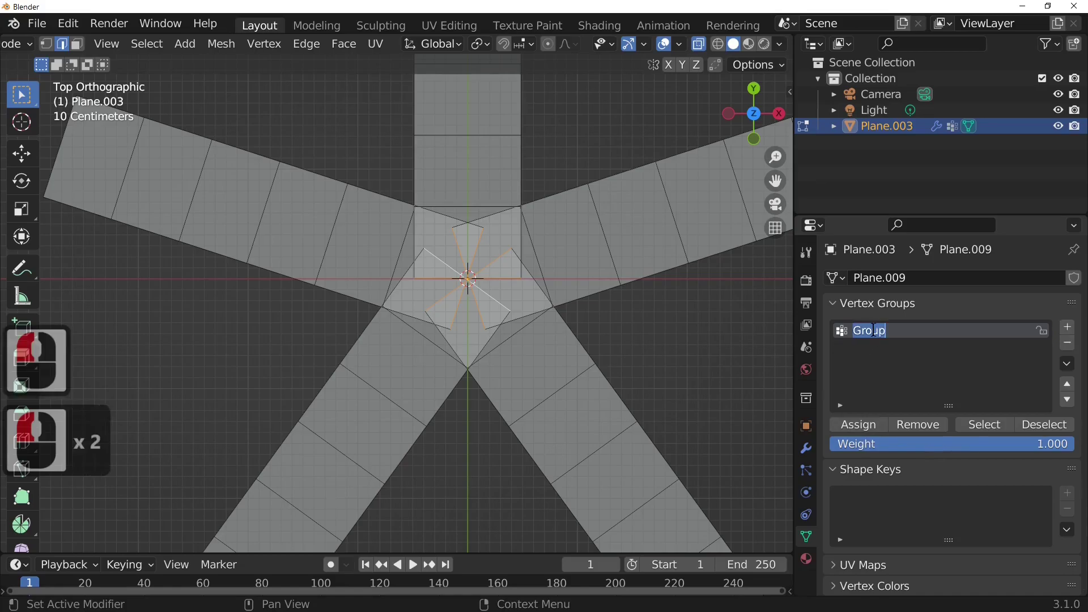
pyautogui.write('anchor')
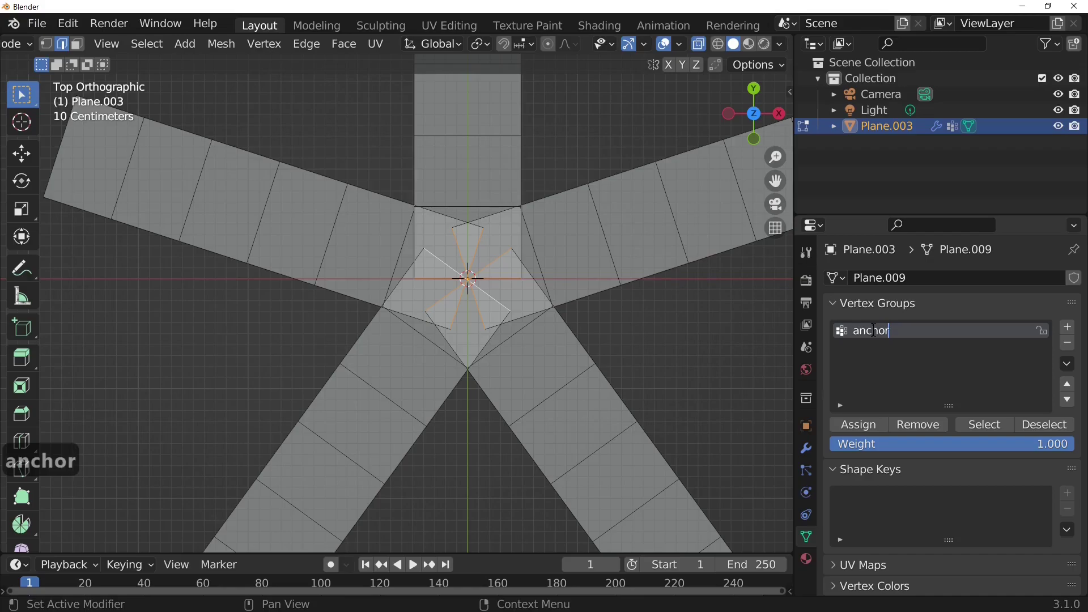
pyautogui.click(854, 424)
pyautogui.click(854, 424)
pyautogui.click(862, 335)
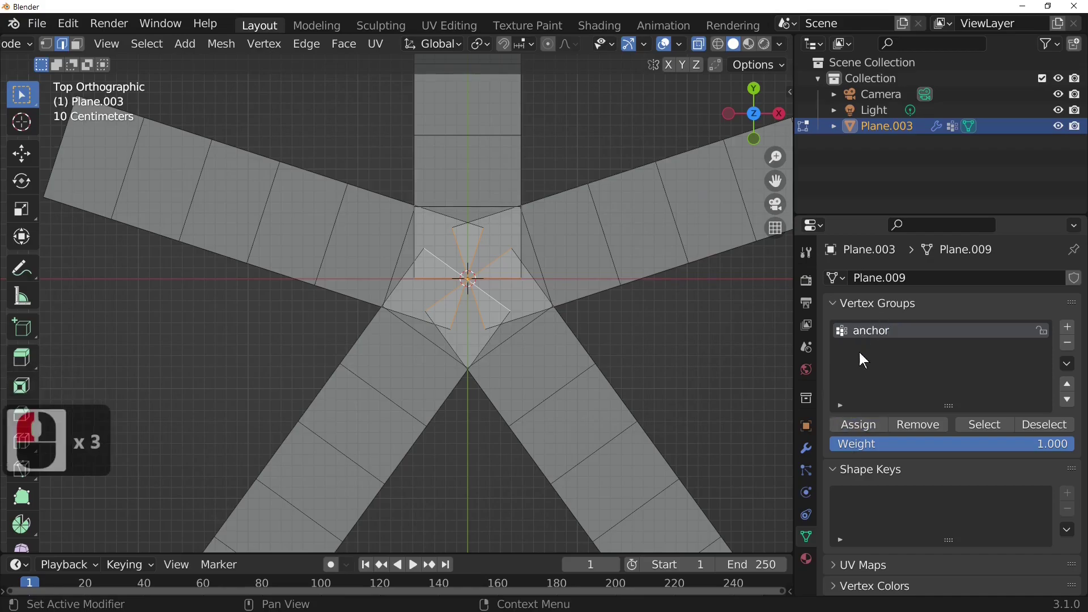
pyautogui.click(842, 425)
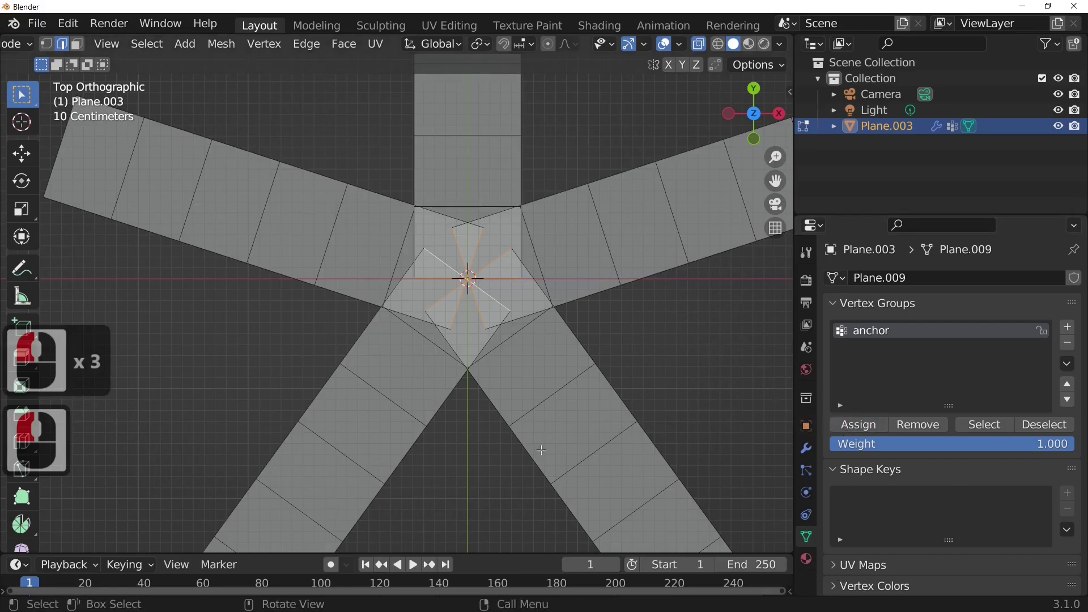
pyautogui.moveTo(566, 422); pyautogui.dragTo(584, 293, button='middle')
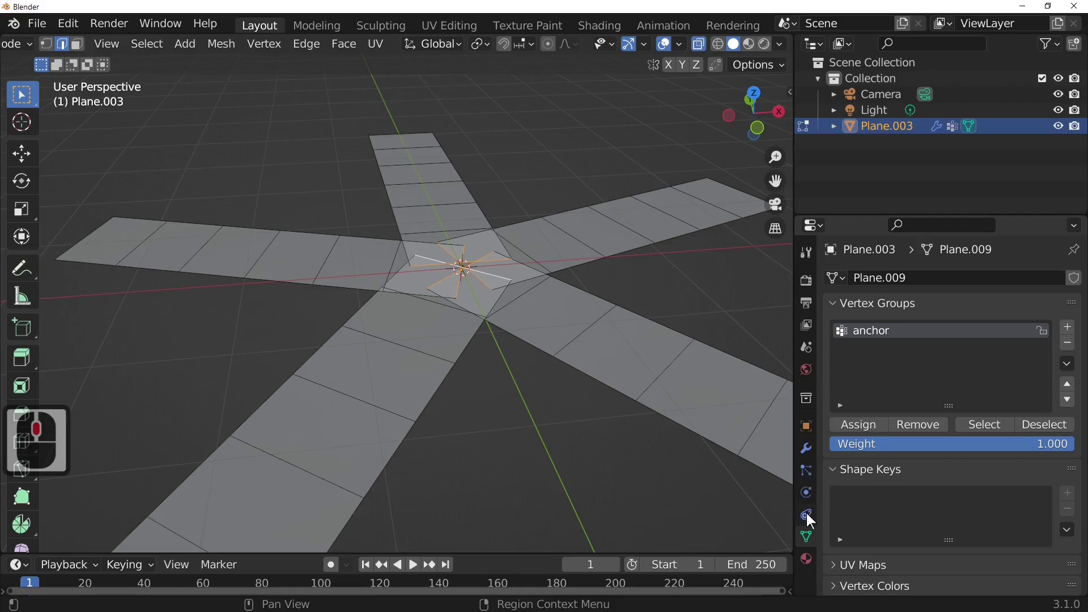
# - Set the leaf cloth simulation's pin group to the anchor vertex group
pyautogui.click(807, 495)
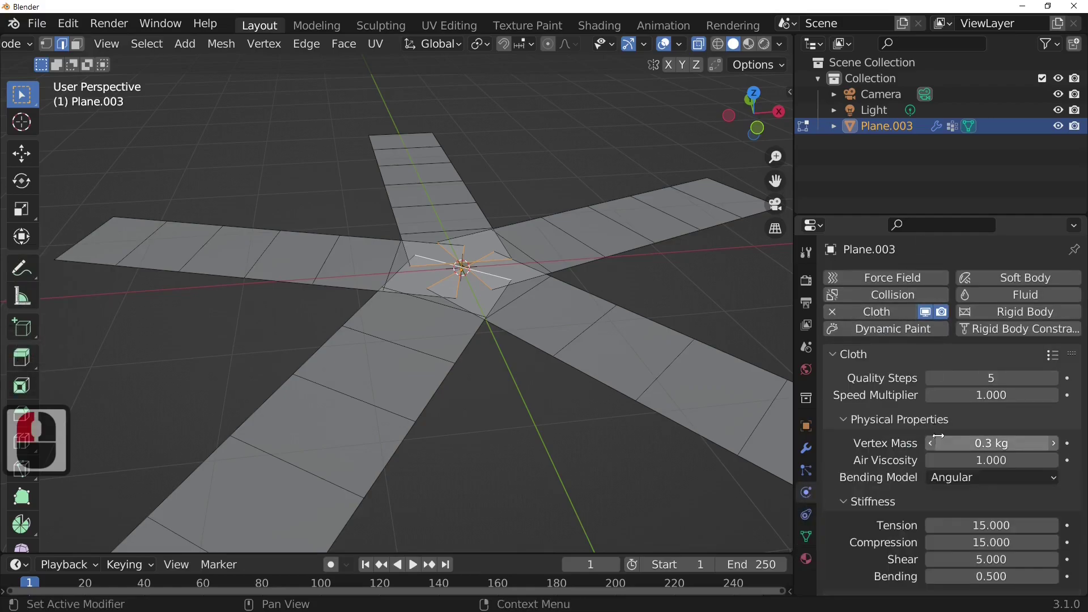
pyautogui.scroll(-7, 964, 448)
pyautogui.scroll(-14, 943, 448)
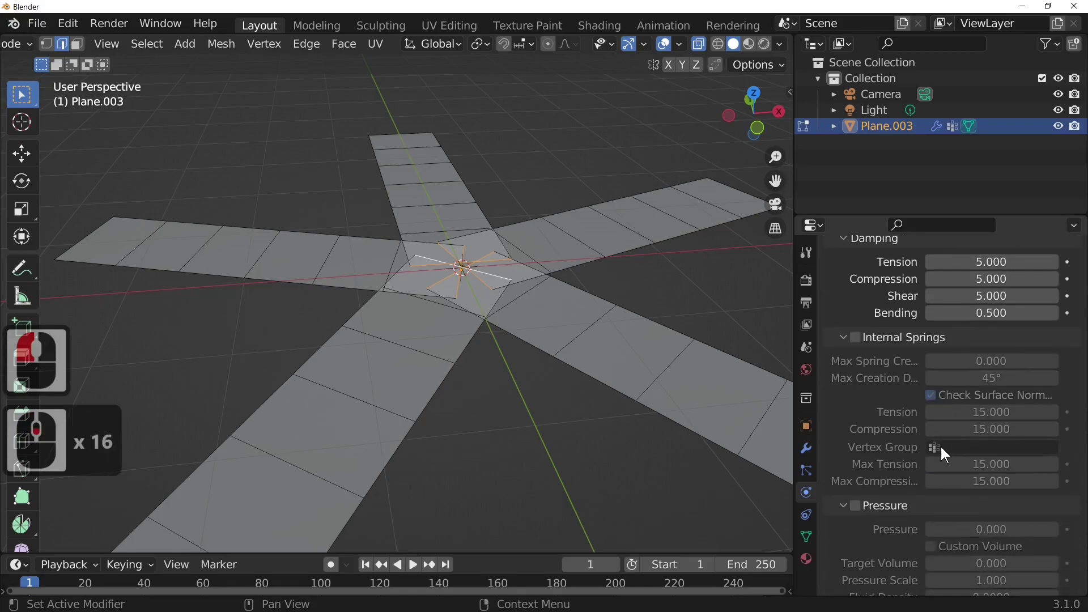
pyautogui.scroll(-1, 941, 446)
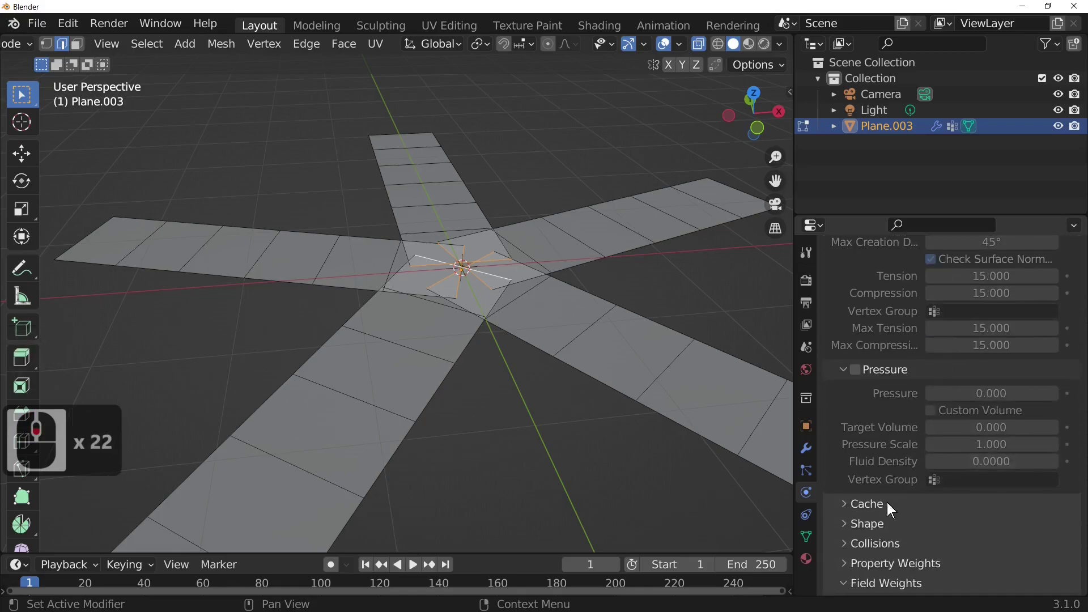
pyautogui.click(864, 522)
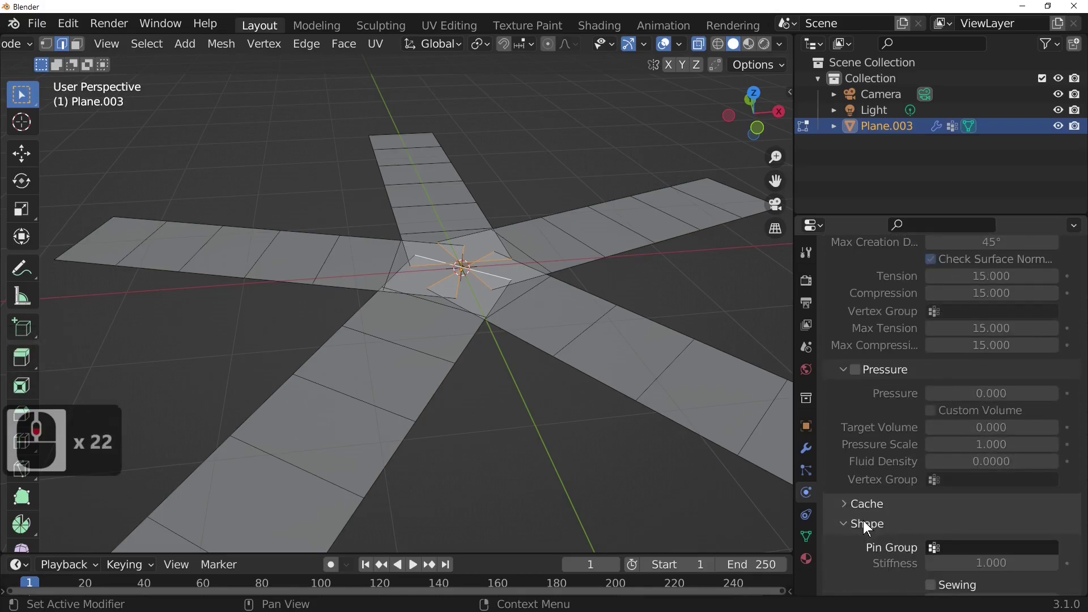
pyautogui.click(964, 549)
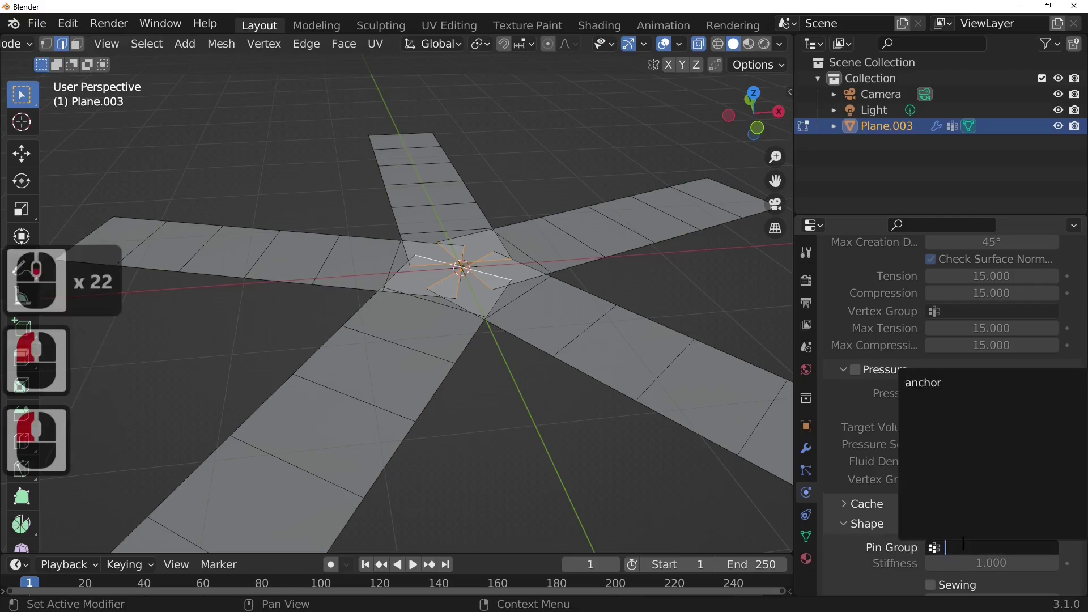
pyautogui.click(947, 382)
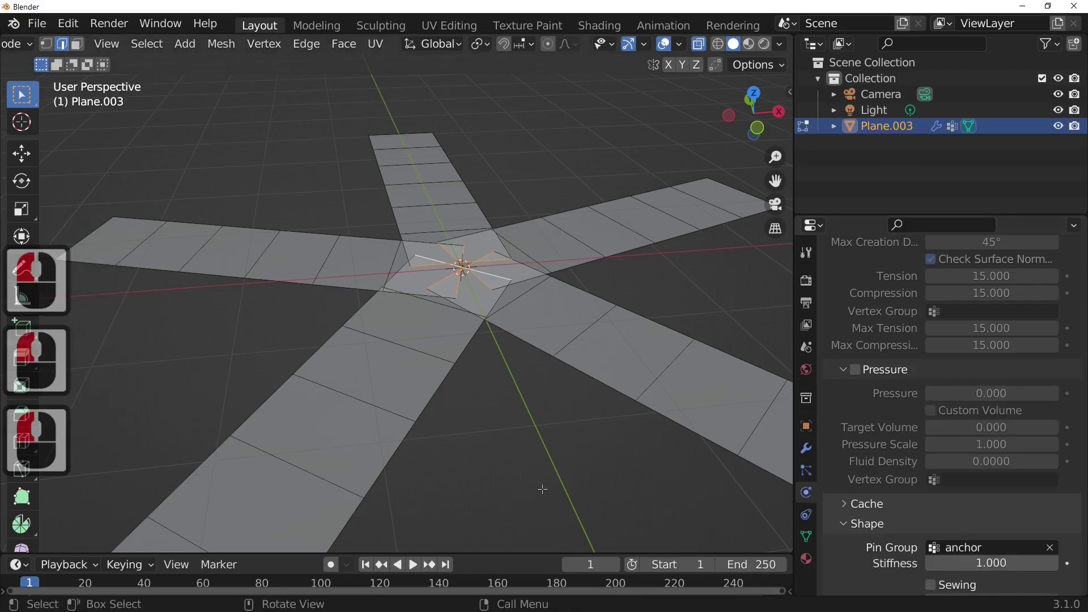
# - Return the leaves to Object Mode and play the cloth simulation to check how the anchored leaves move
pyautogui.scroll(-2, 543, 488)
pyautogui.press('space')
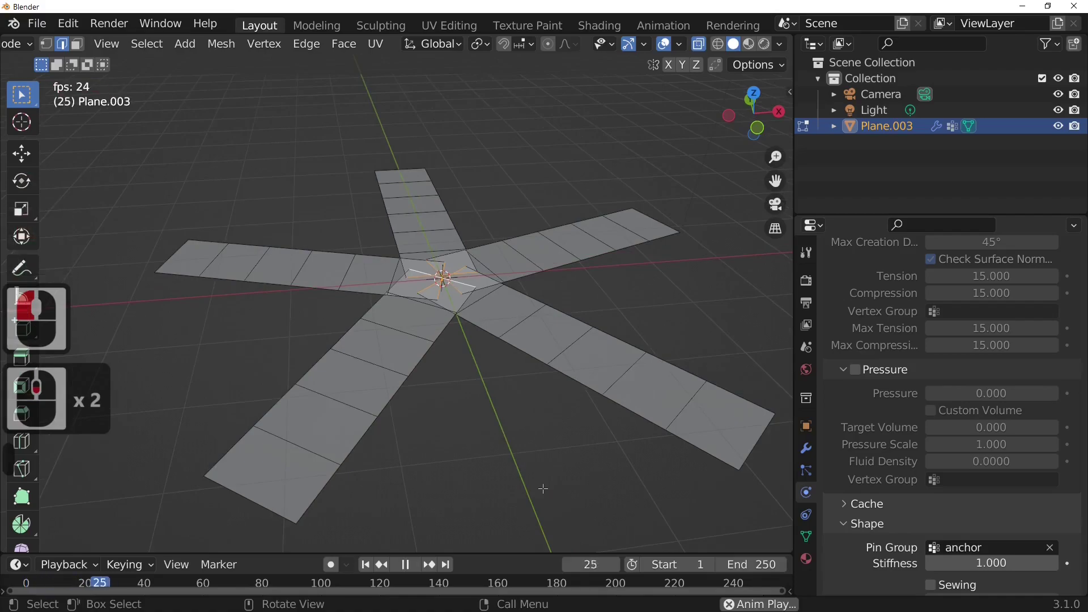
pyautogui.press('space')
pyautogui.press('Tab')
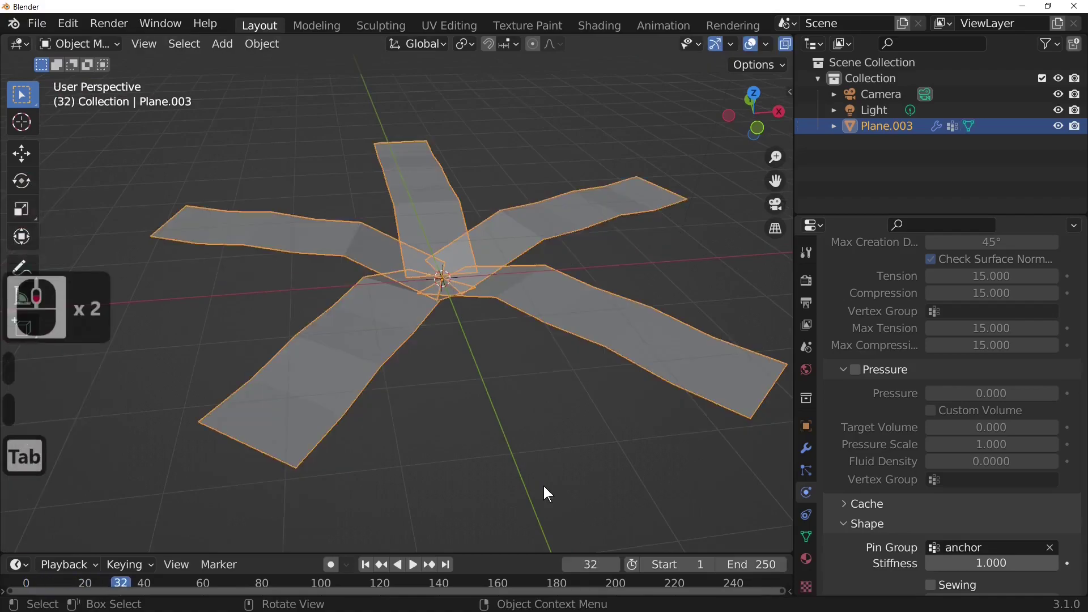
pyautogui.press('space')
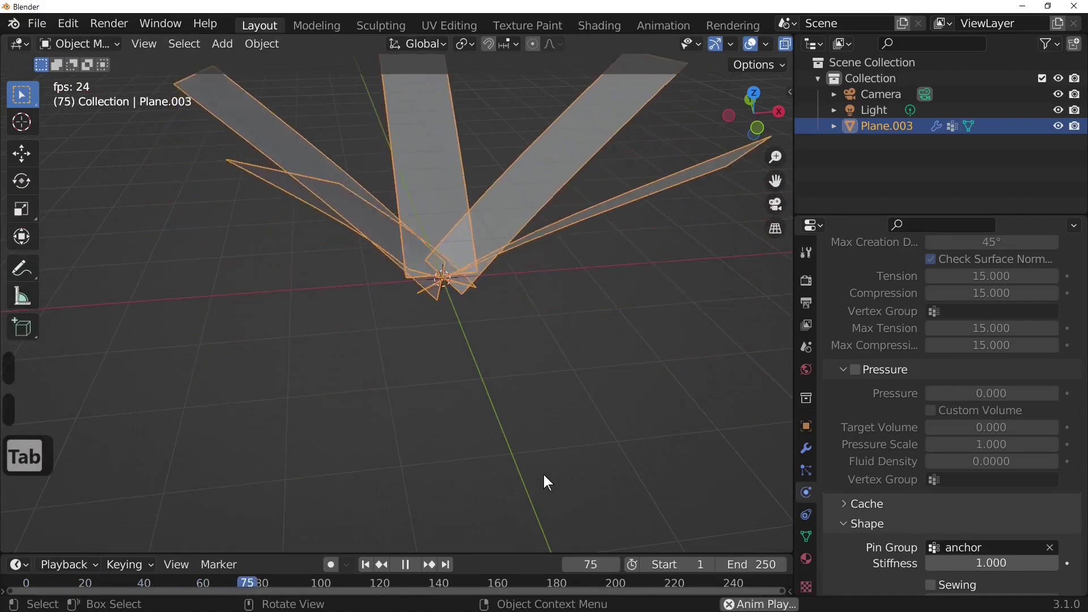
pyautogui.scroll(-3, 544, 481)
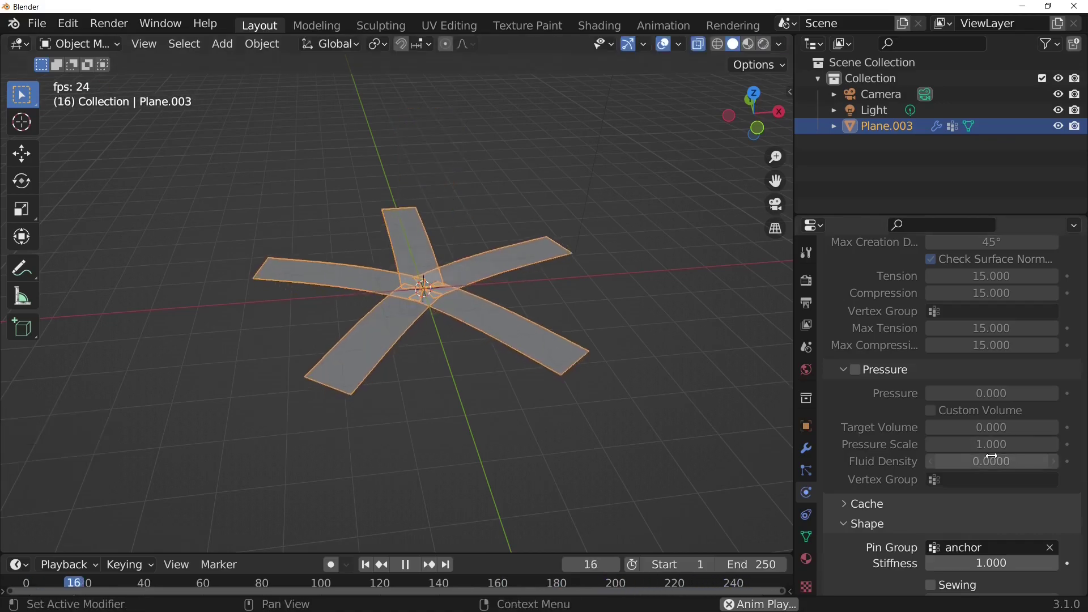
# - Enable Self Collisions in the leaves' cloth collision settings
pyautogui.scroll(-6, 985, 454)
pyautogui.scroll(-16, 985, 457)
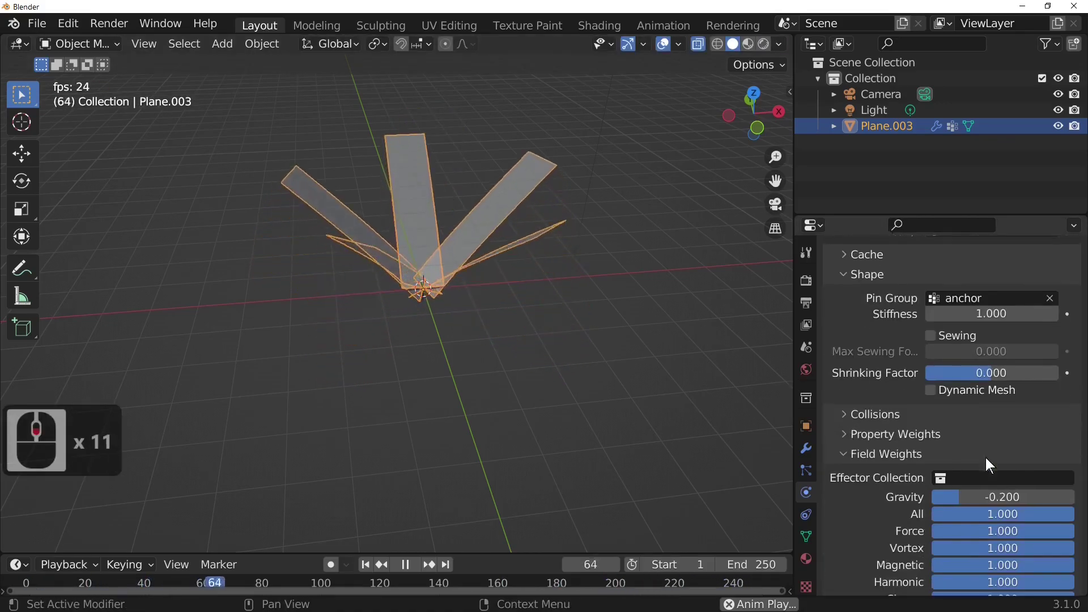
pyautogui.scroll(4, 985, 462)
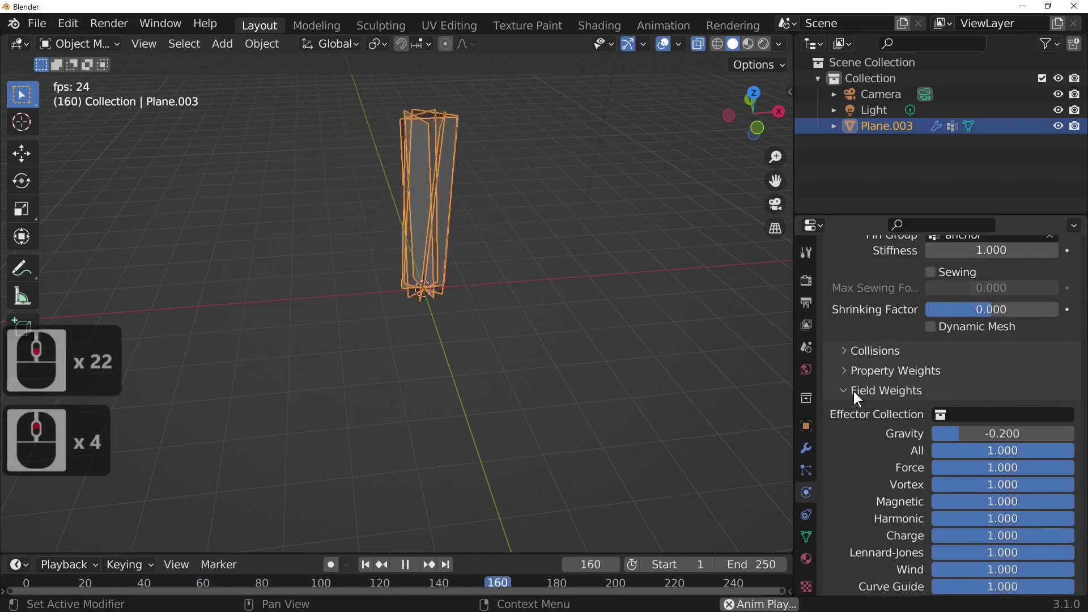
pyautogui.scroll(4, 868, 379)
pyautogui.scroll(3, 865, 389)
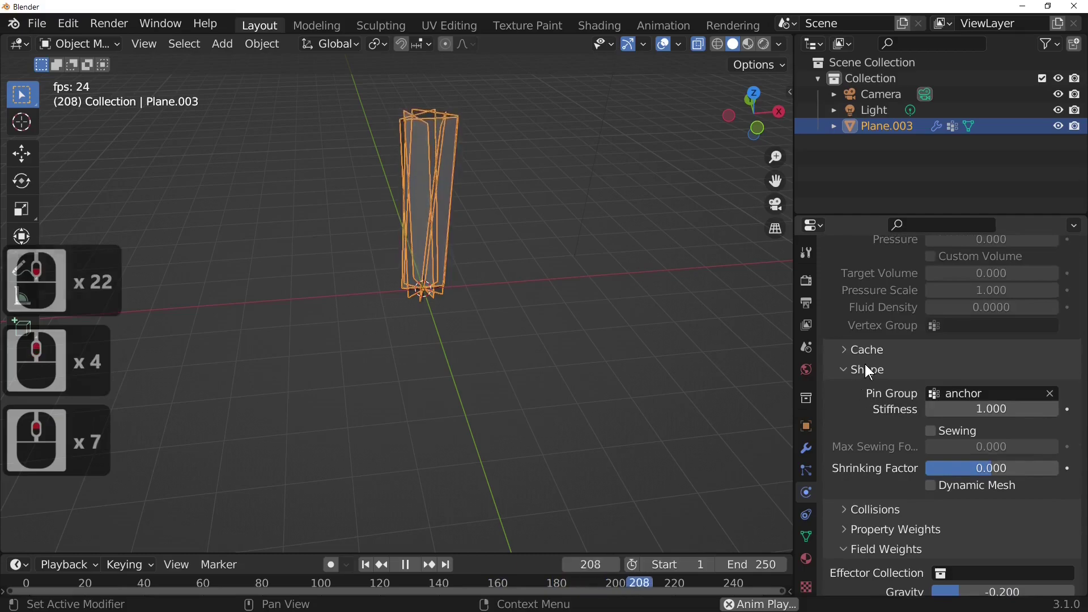
pyautogui.click(865, 366)
pyautogui.click(877, 391)
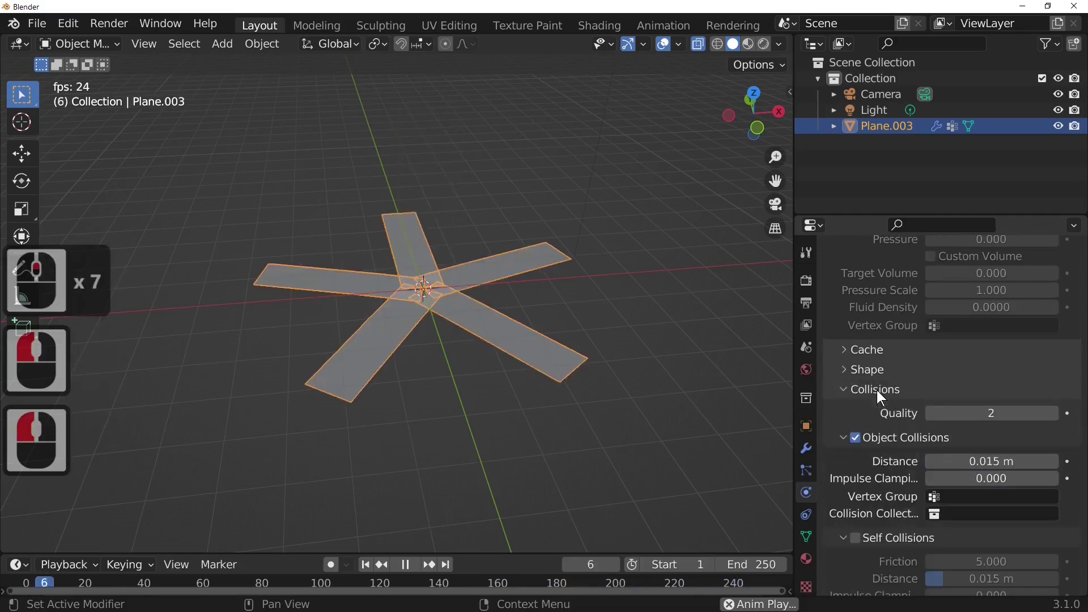
pyautogui.scroll(-7, 959, 456)
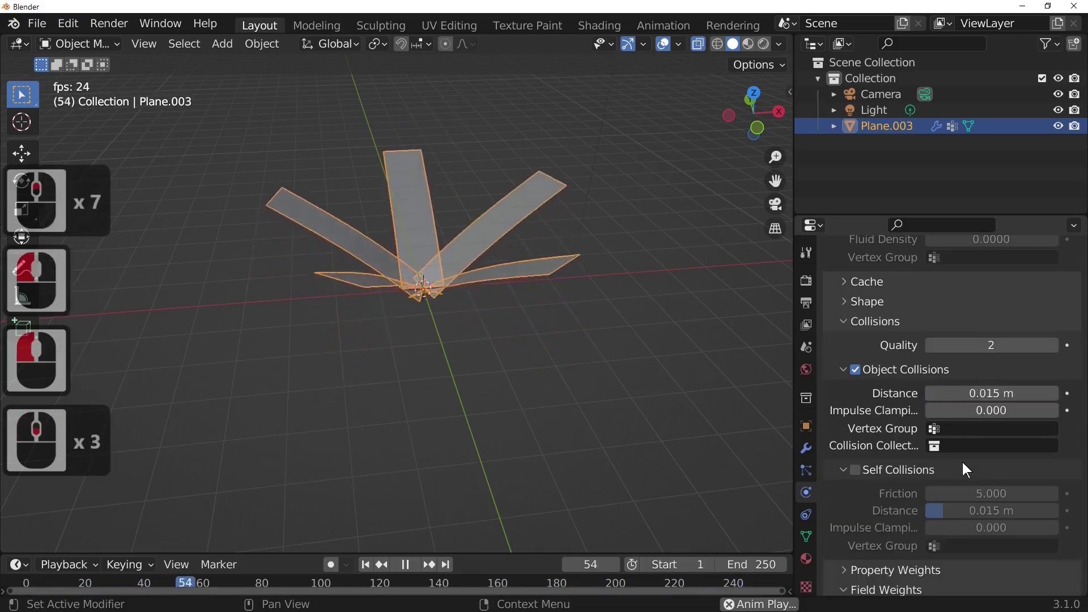
pyautogui.scroll(-2, 960, 468)
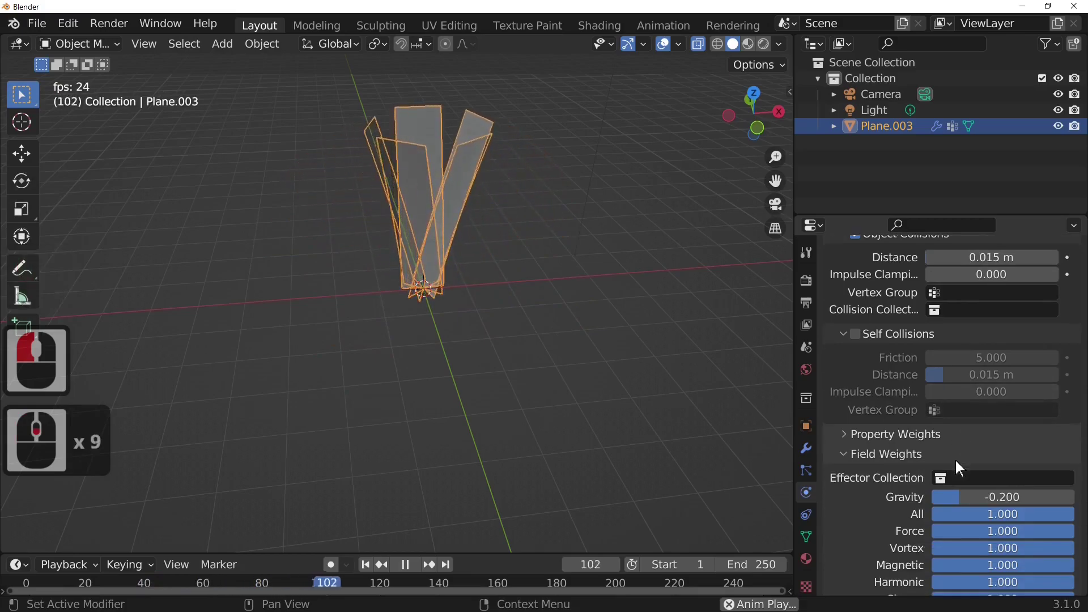
pyautogui.click(862, 337)
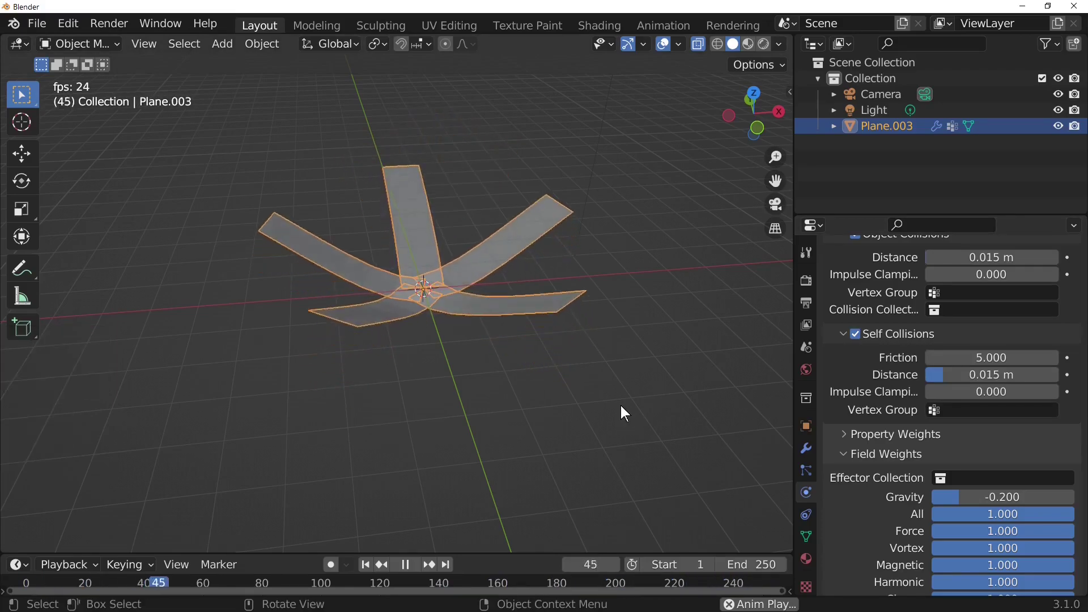
# - Examine the playing simulation from other angles in Rendered and Solid shading, then return to the first frame
pyautogui.moveTo(621, 406); pyautogui.dragTo(480, 421, button='middle')
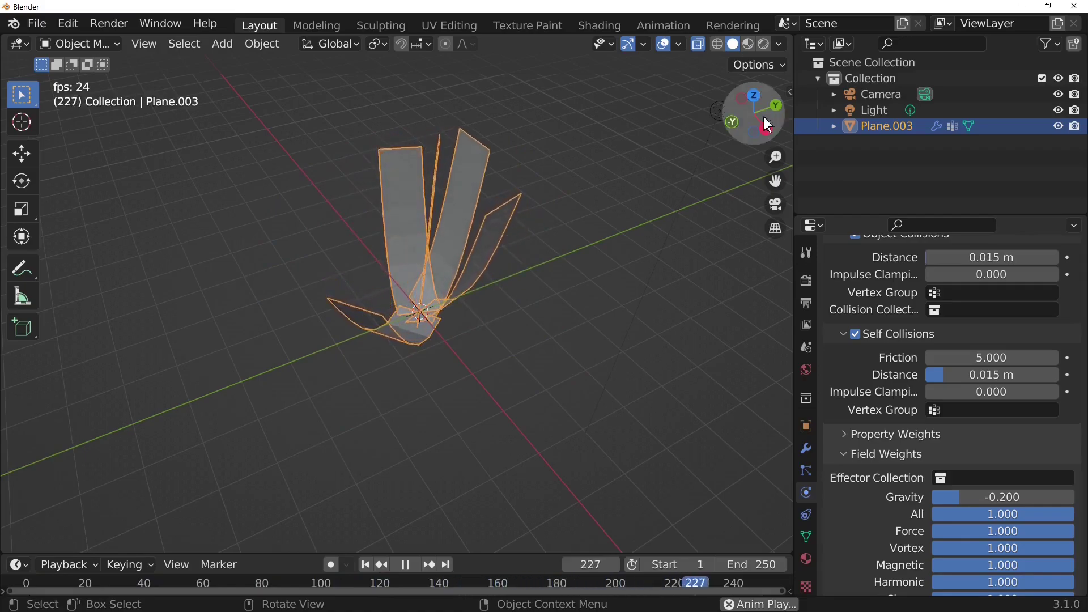
pyautogui.click(765, 44)
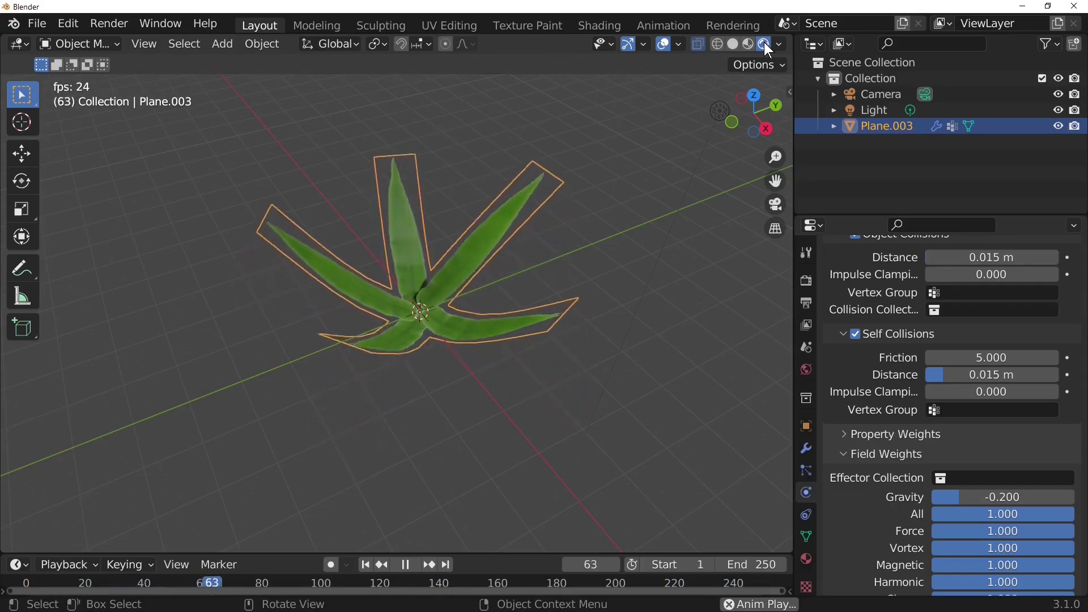
pyautogui.click(733, 44)
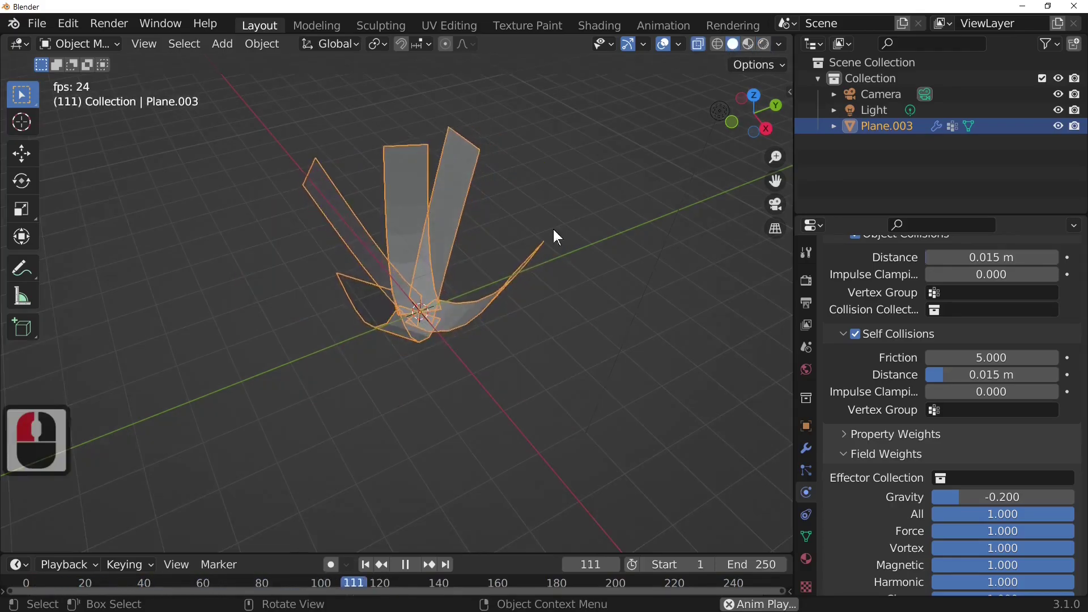
pyautogui.moveTo(478, 407); pyautogui.dragTo(519, 398, button='middle')
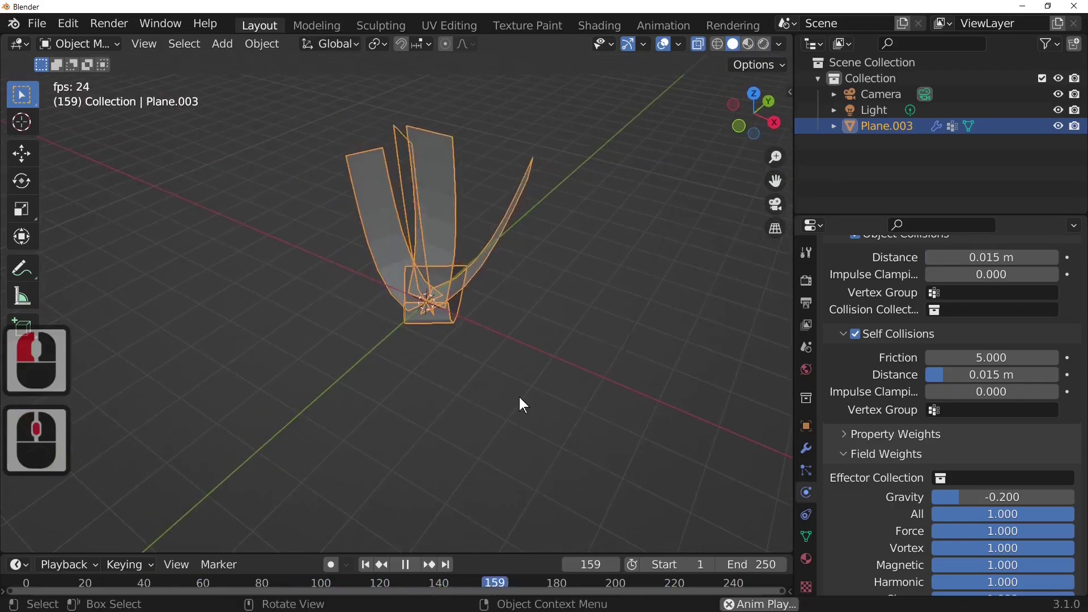
pyautogui.press('Escape')
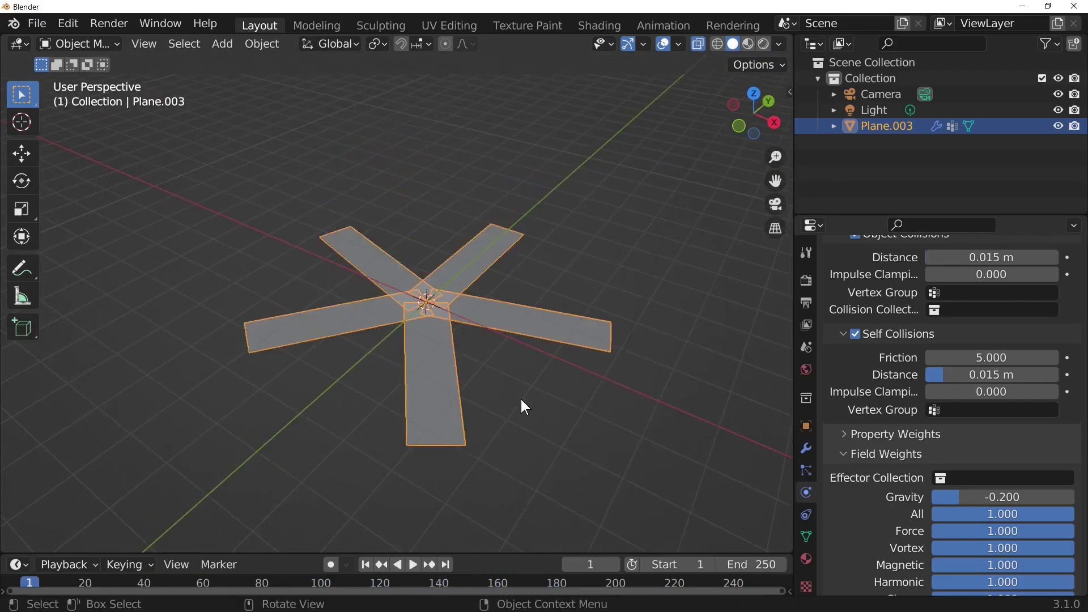
pyautogui.press('space')
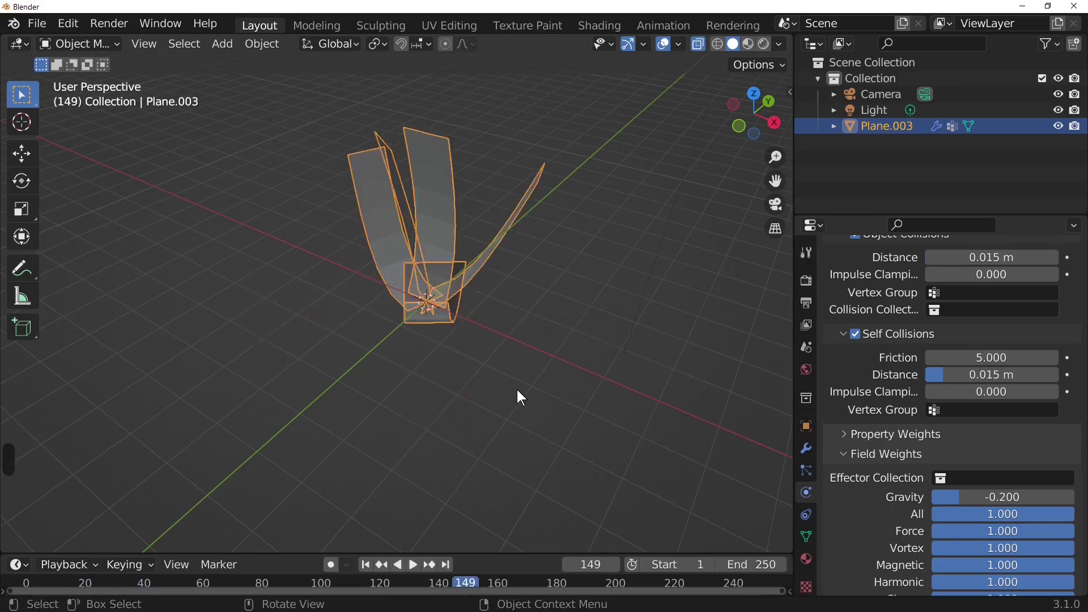
pyautogui.press('Escape')
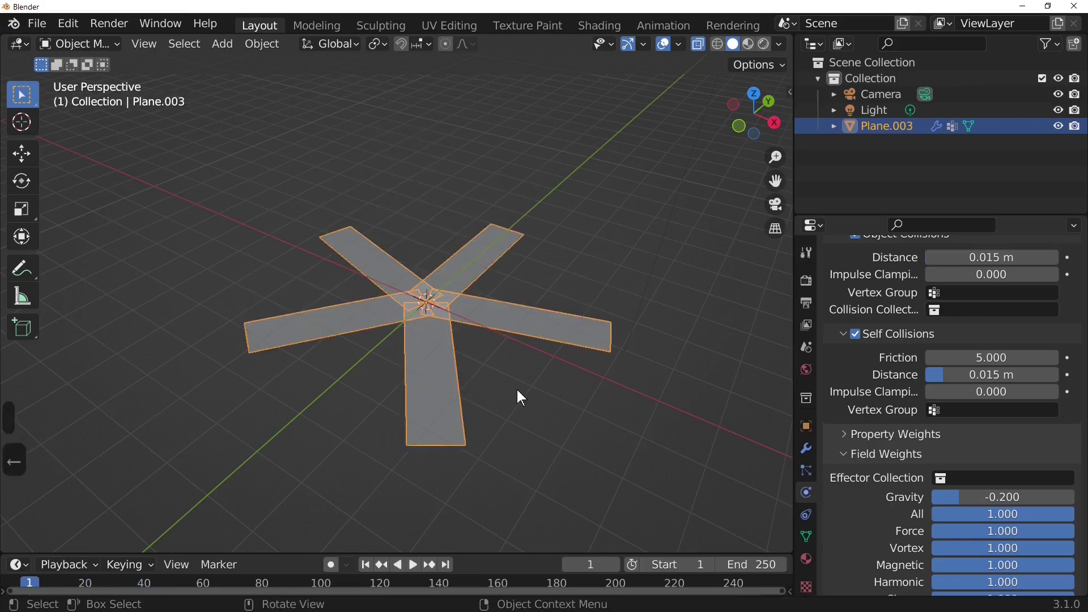
# - Add a UV sphere and raise it along the Z axis so it sits just above the centre of the leaves
pyautogui.click(225, 47)
pyautogui.moveTo(225, 60)
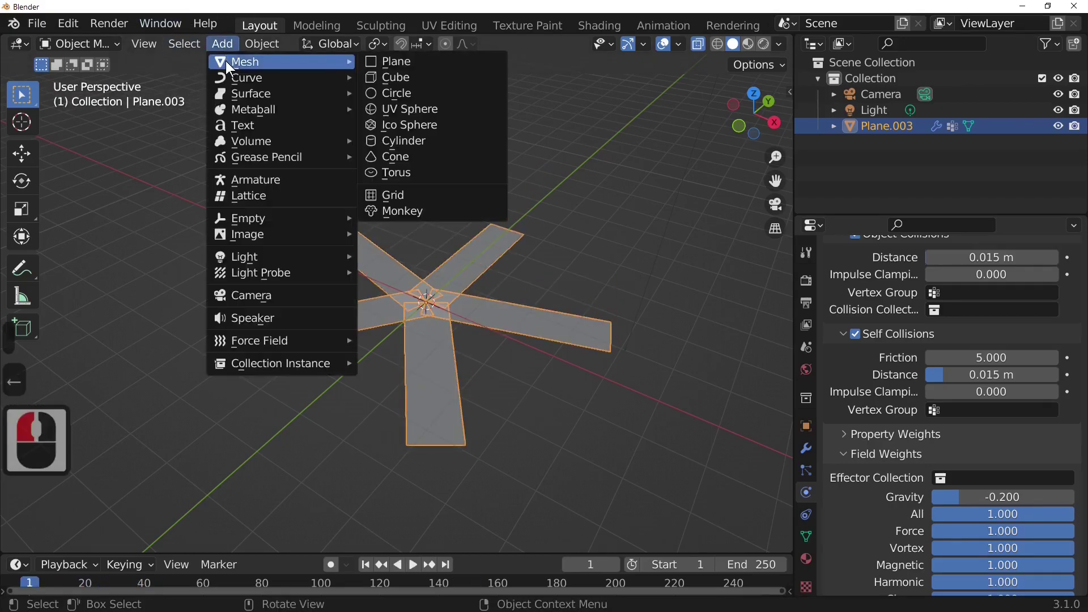
pyautogui.click(430, 109)
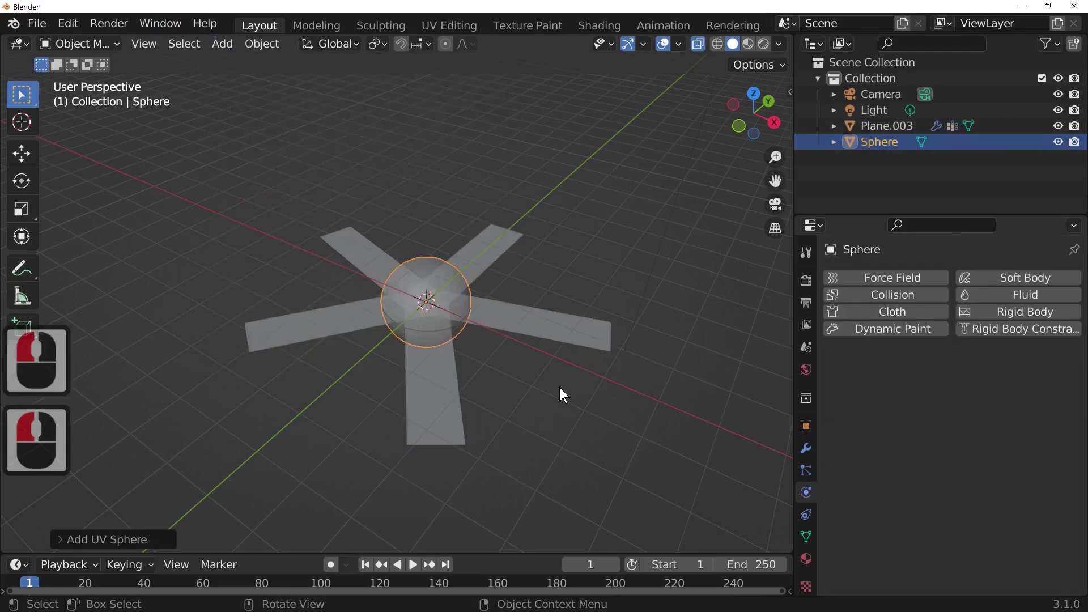
pyautogui.press('g')
pyautogui.press('z')
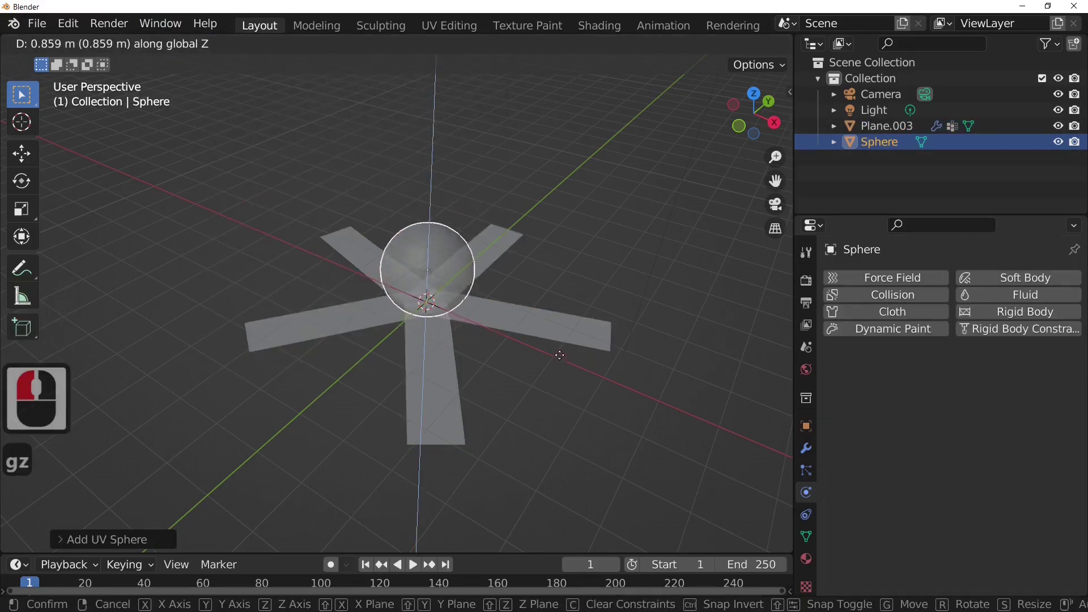
pyautogui.click(567, 361)
pyautogui.moveTo(566, 362); pyautogui.dragTo(565, 287, button='middle')
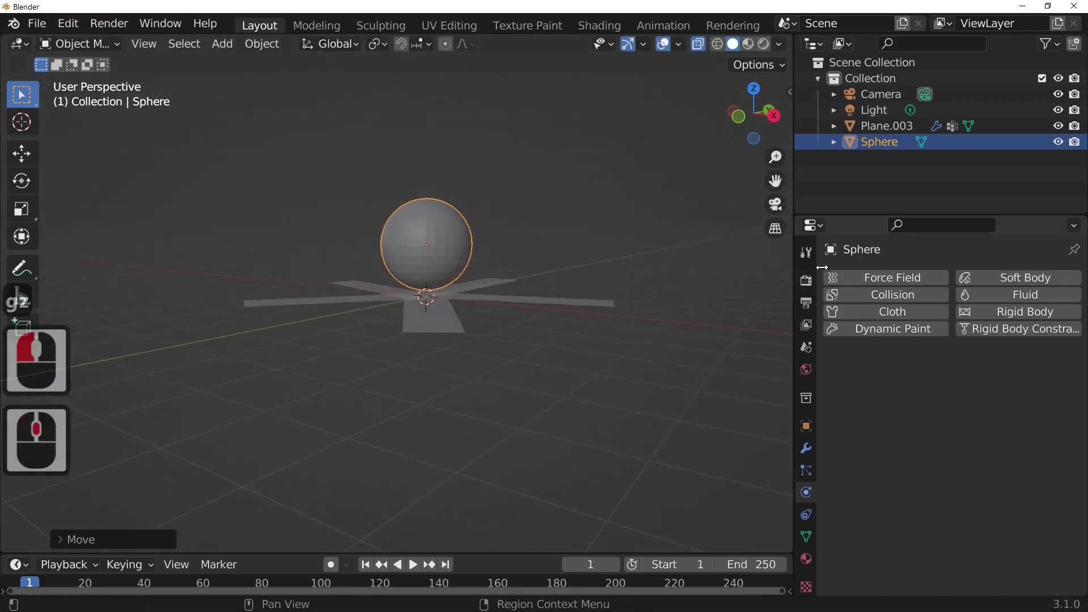
# - Enable Collision physics on the sphere and play the simulation in Rendered shading
pyautogui.click(873, 296)
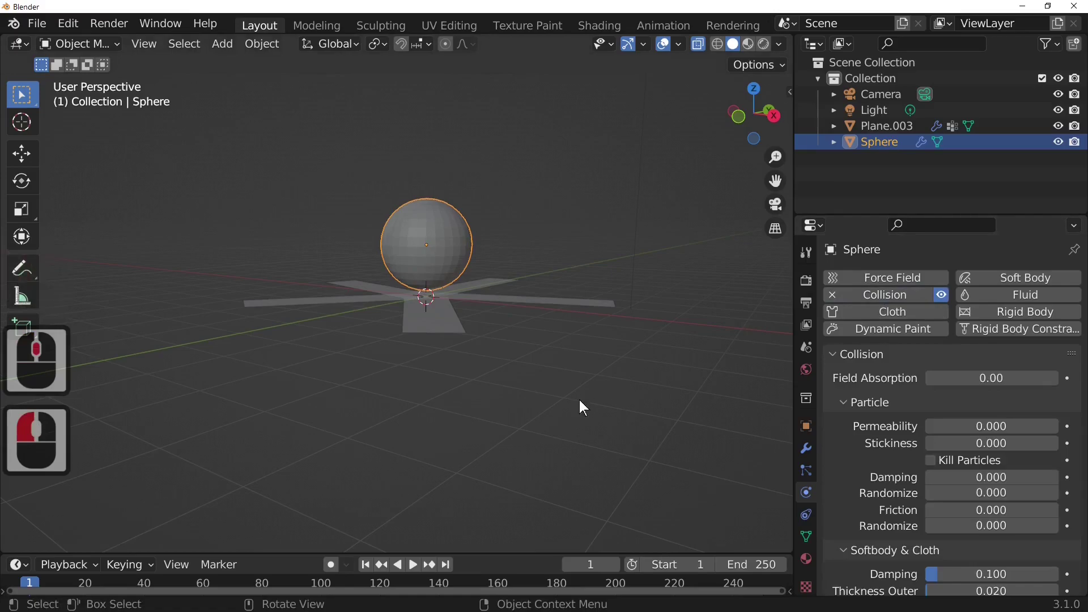
pyautogui.press('space')
pyautogui.moveTo(580, 400); pyautogui.dragTo(521, 484, button='middle')
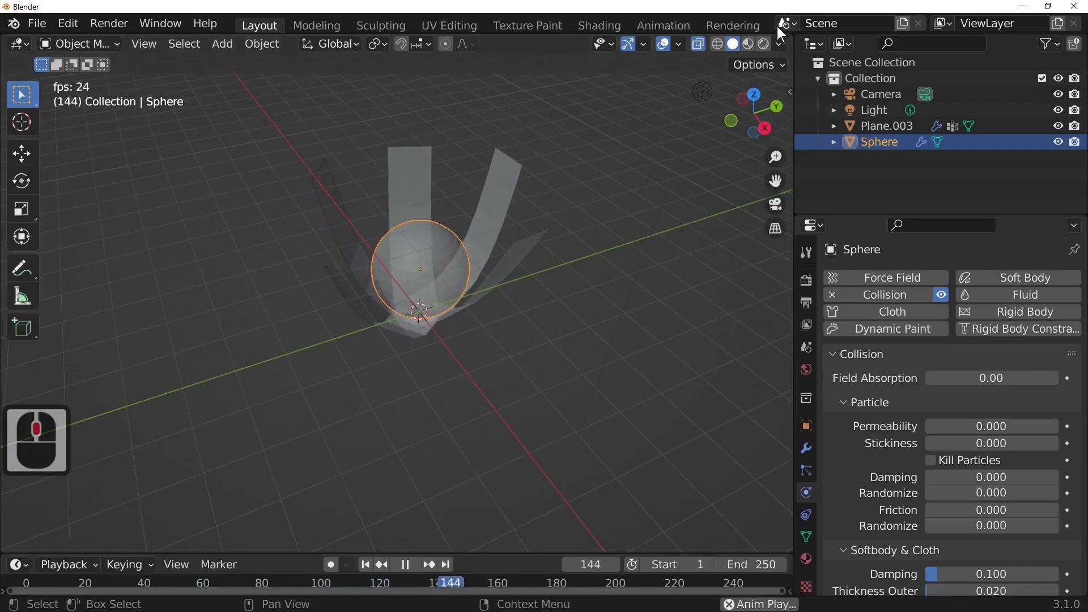
pyautogui.click(764, 44)
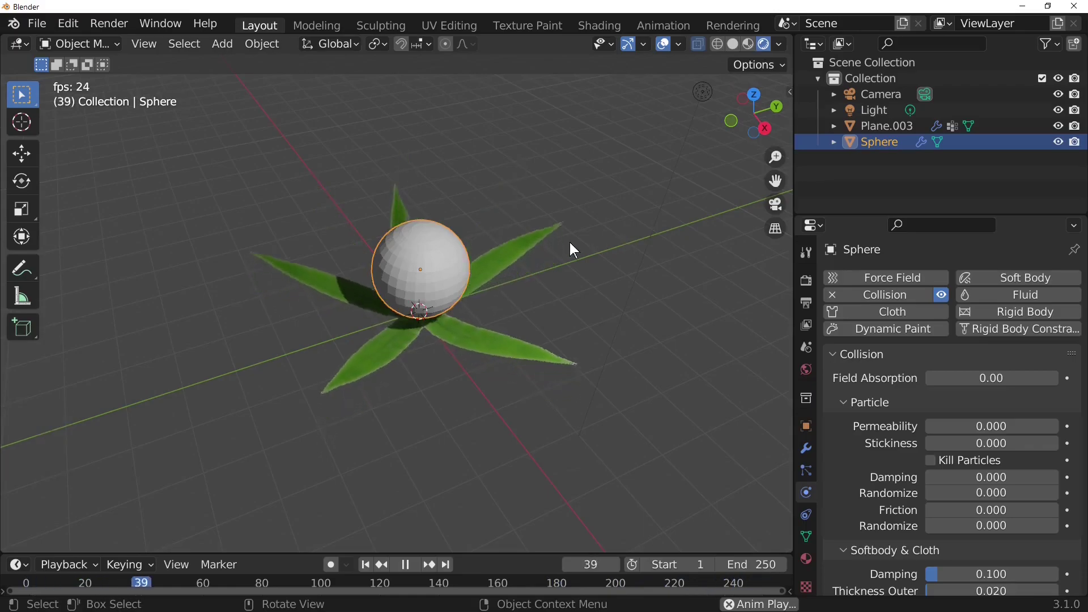
# - Enlarge the sphere slightly during playback, then stop the simulation at frame 123 with the leaves selected
pyautogui.click(448, 270)
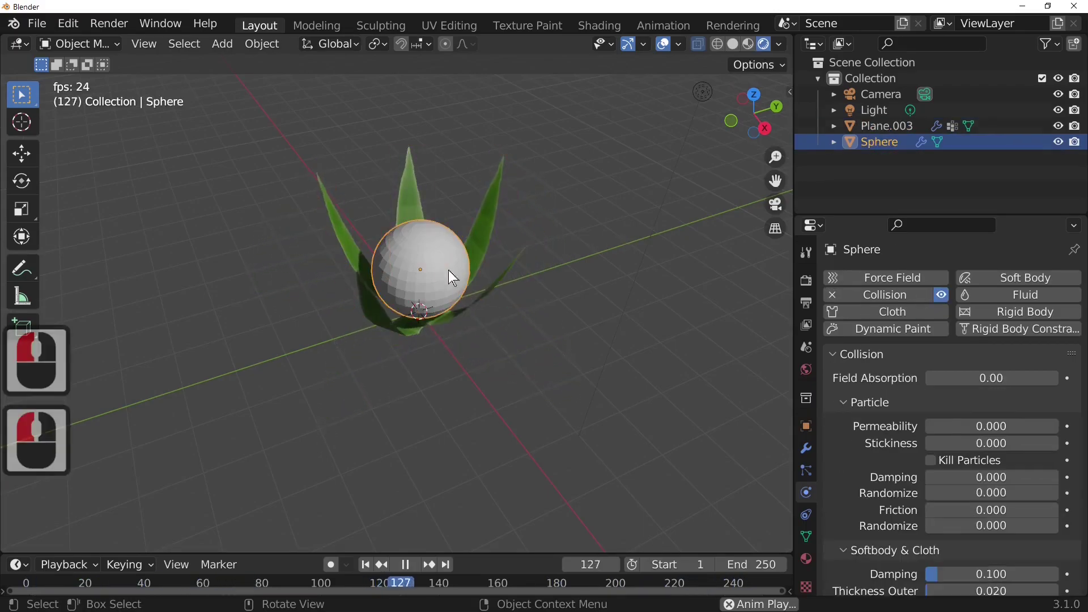
pyautogui.press('s')
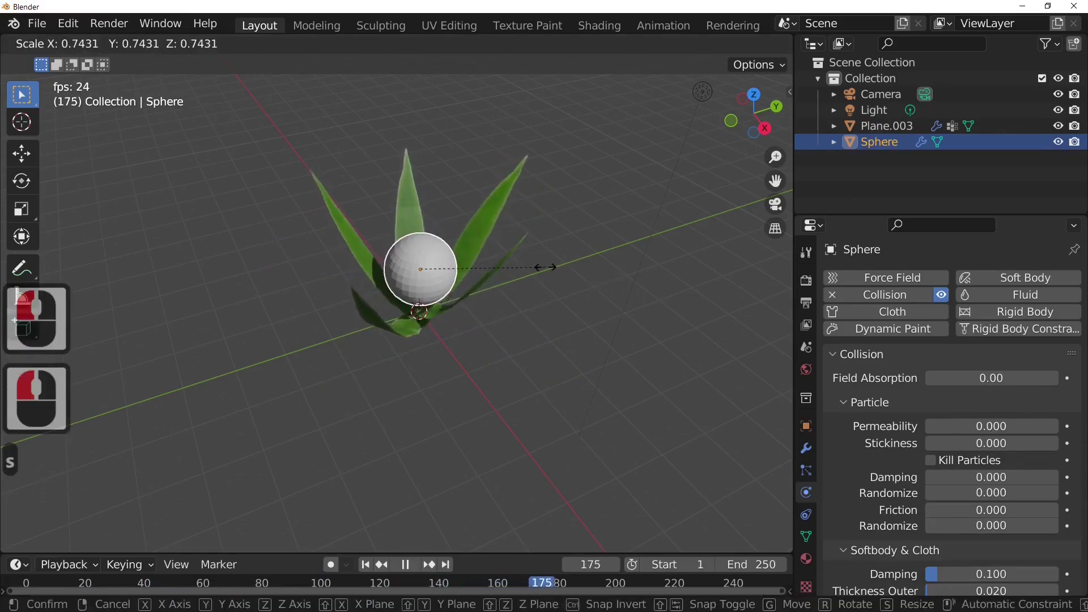
pyautogui.click(611, 266)
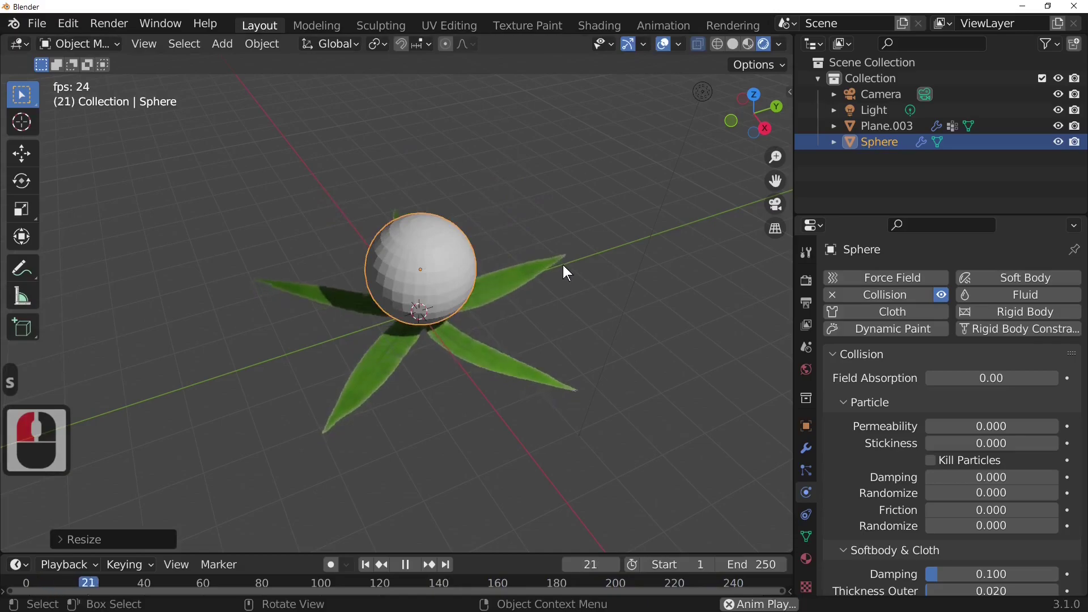
pyautogui.click(510, 267)
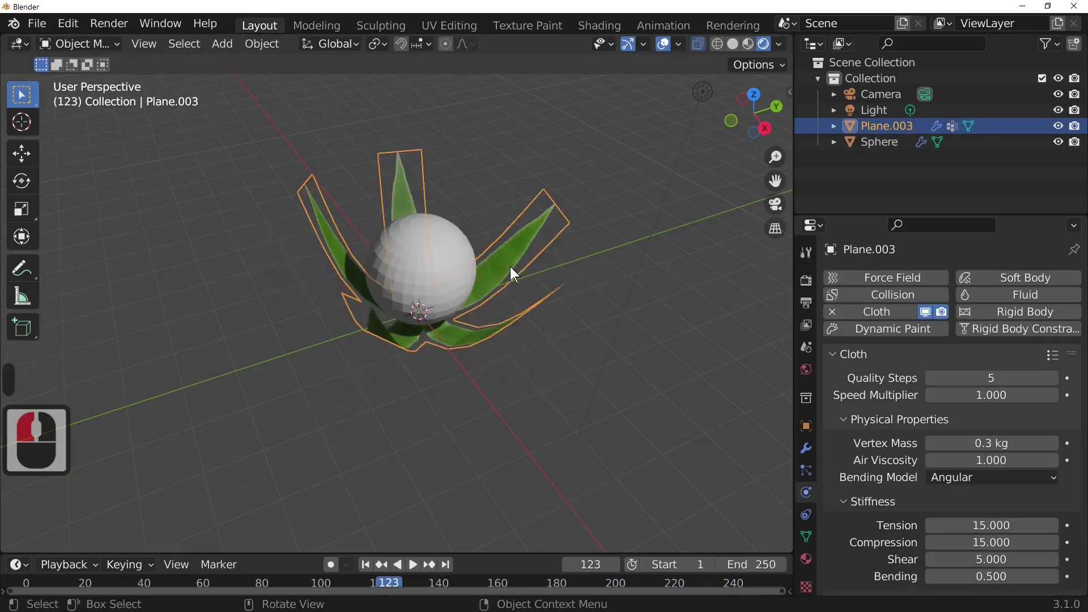
# - Select the sphere, shift its position slightly, and replay the simulation from the first frame
pyautogui.rightClick(510, 267)
pyautogui.click(497, 267)
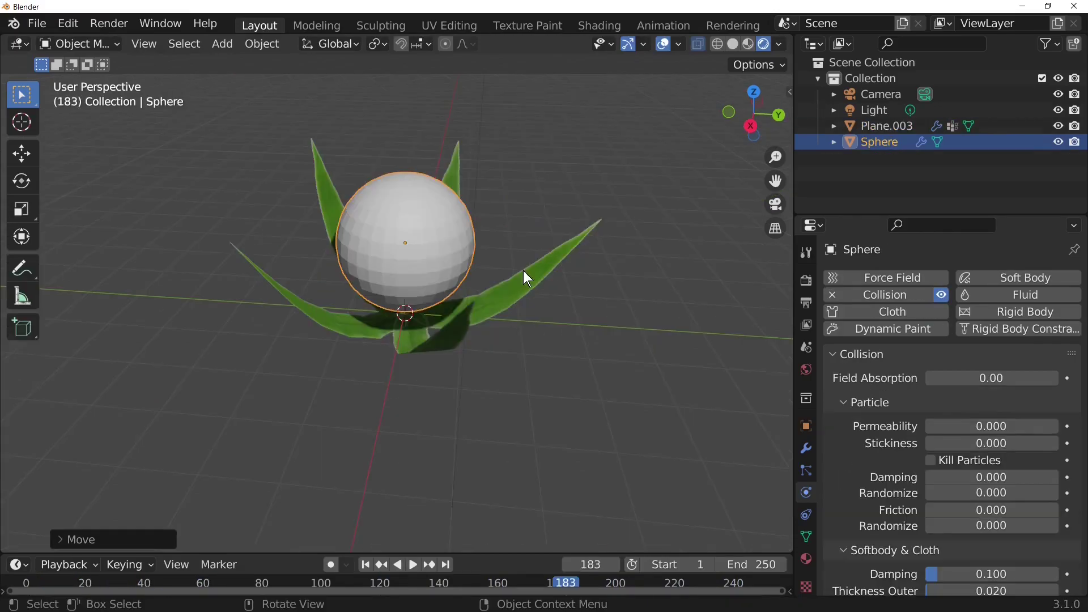
pyautogui.hotkey('shift', 'Left')
pyautogui.press('space')
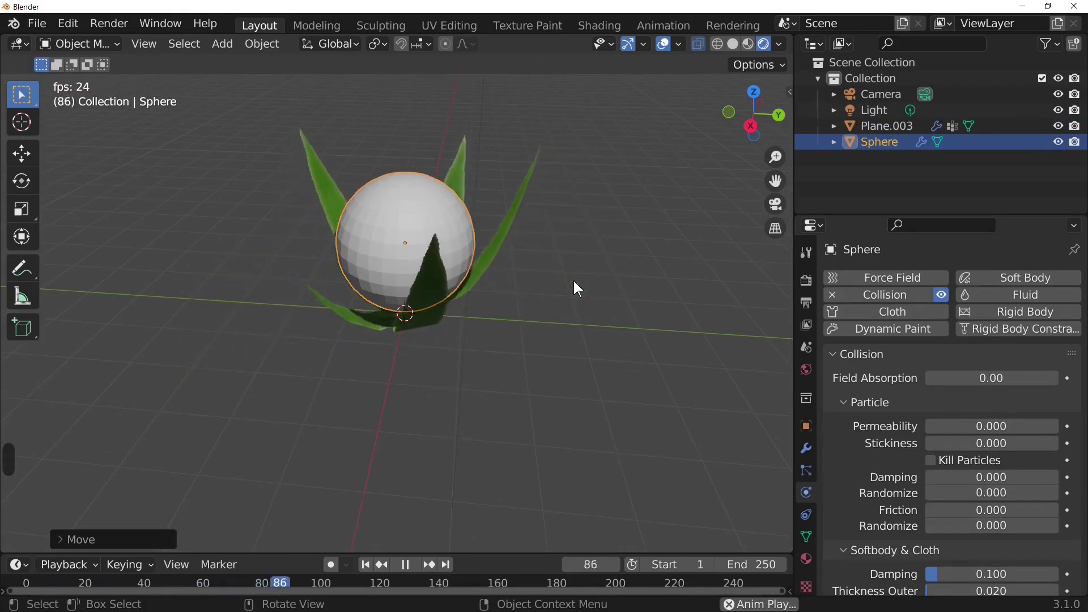
pyautogui.moveTo(508, 311); pyautogui.dragTo(422, 303, button='middle')
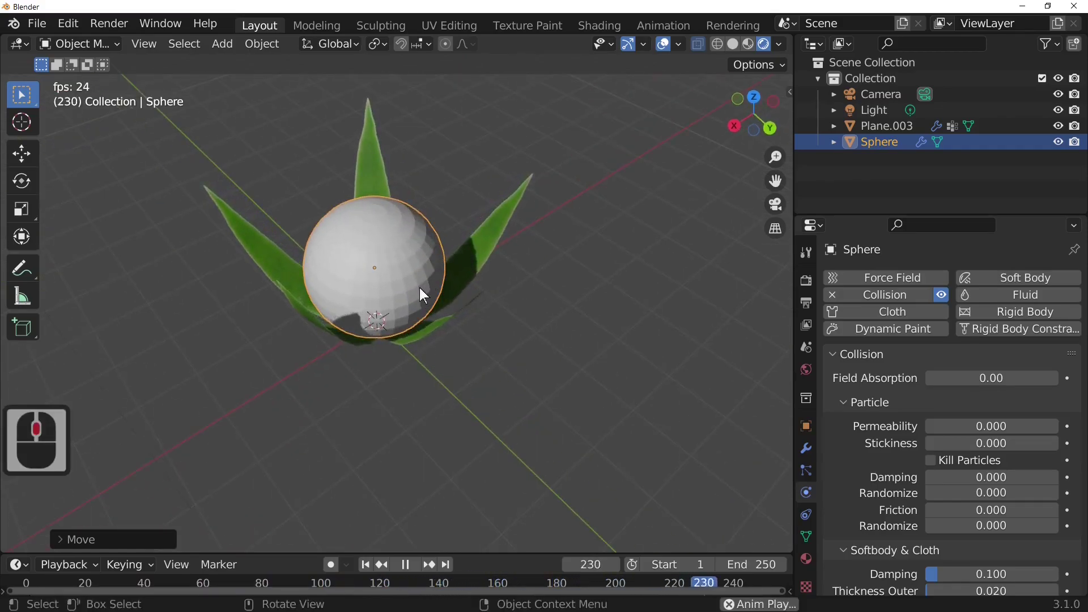
# - Hide the sphere in the viewport and in renders, examine the bending leaves from above, then stop and return to frame 1
pyautogui.click(1059, 144)
pyautogui.click(1076, 145)
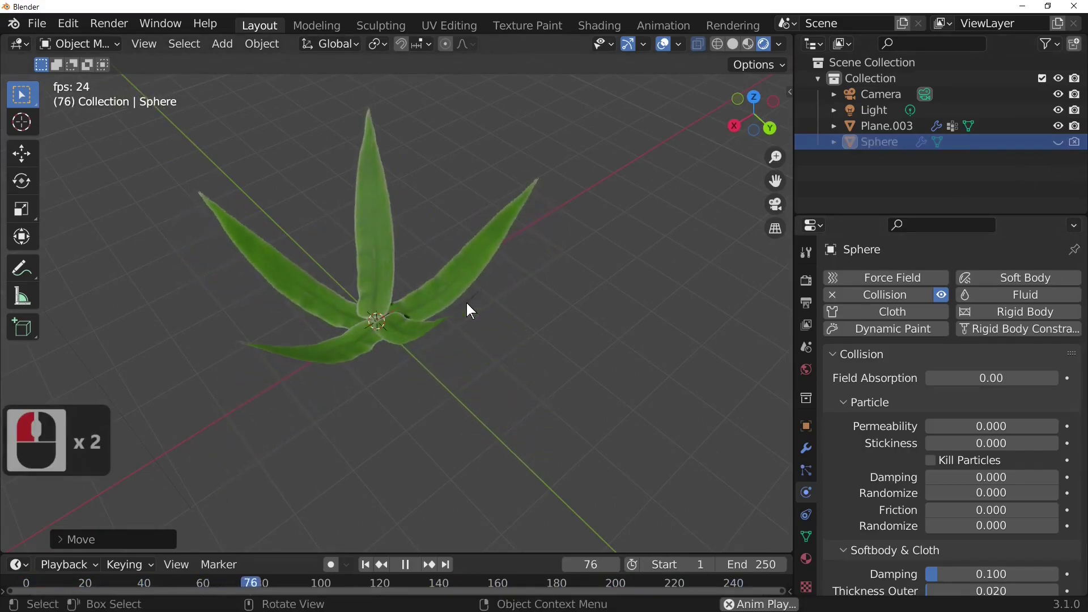
pyautogui.moveTo(467, 328); pyautogui.dragTo(554, 416, button='middle')
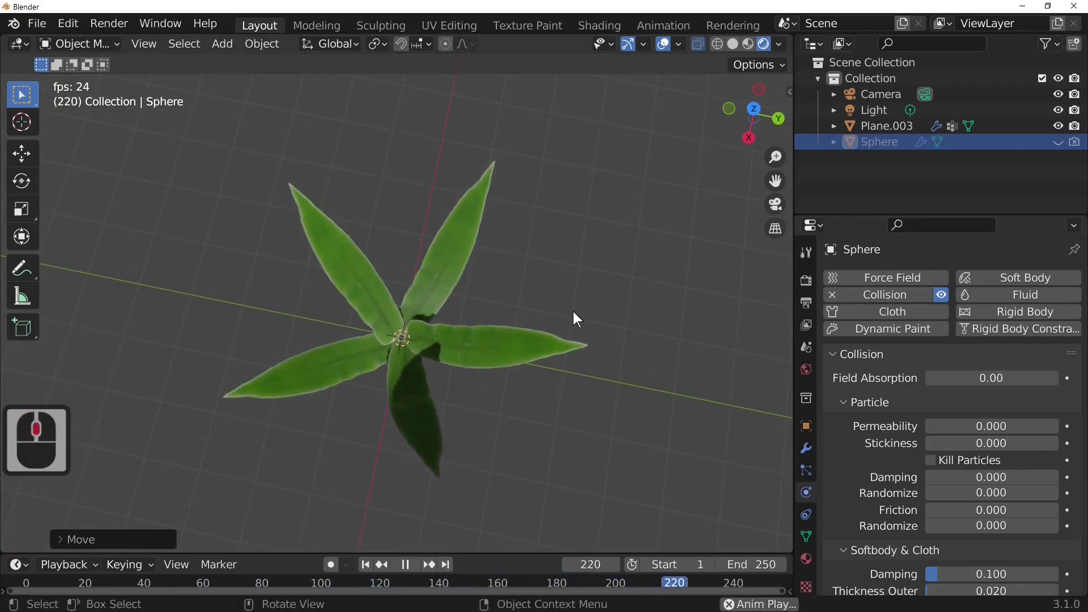
pyautogui.press('space')
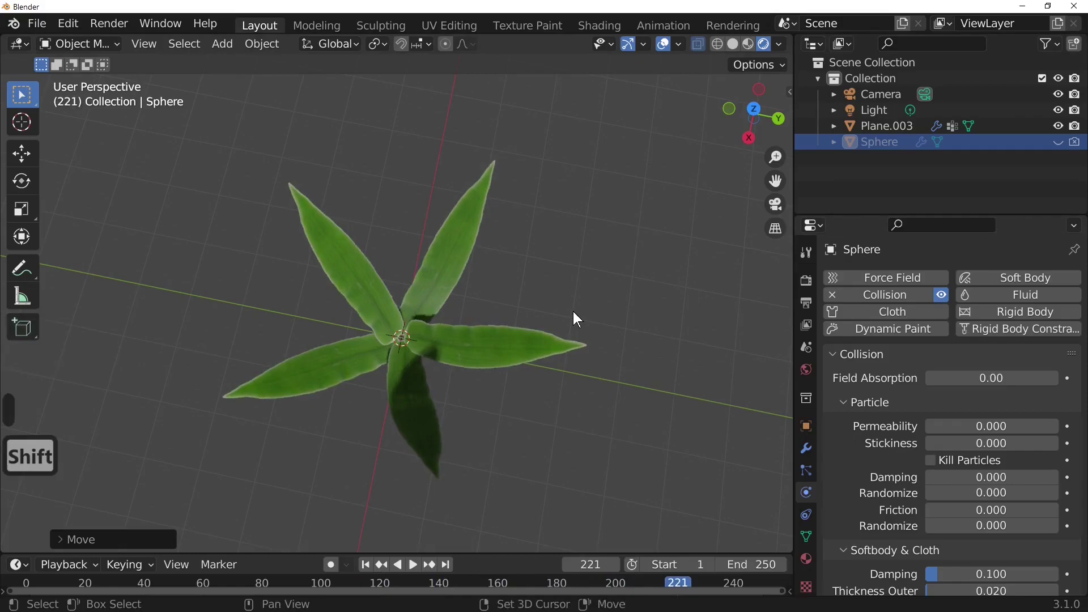
pyautogui.hotkey('shift', 'Left')
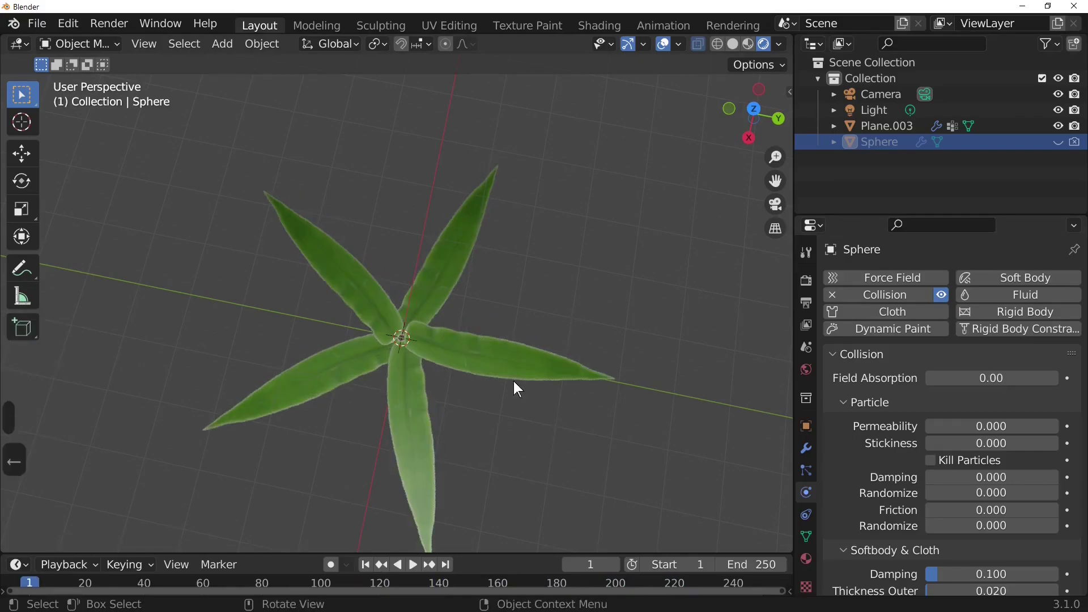
# - In Edit Mode, select the whole leaf pointing along positive Y and widen it by scaling along the X axis
pyautogui.click(502, 369)
pyautogui.press('Tab')
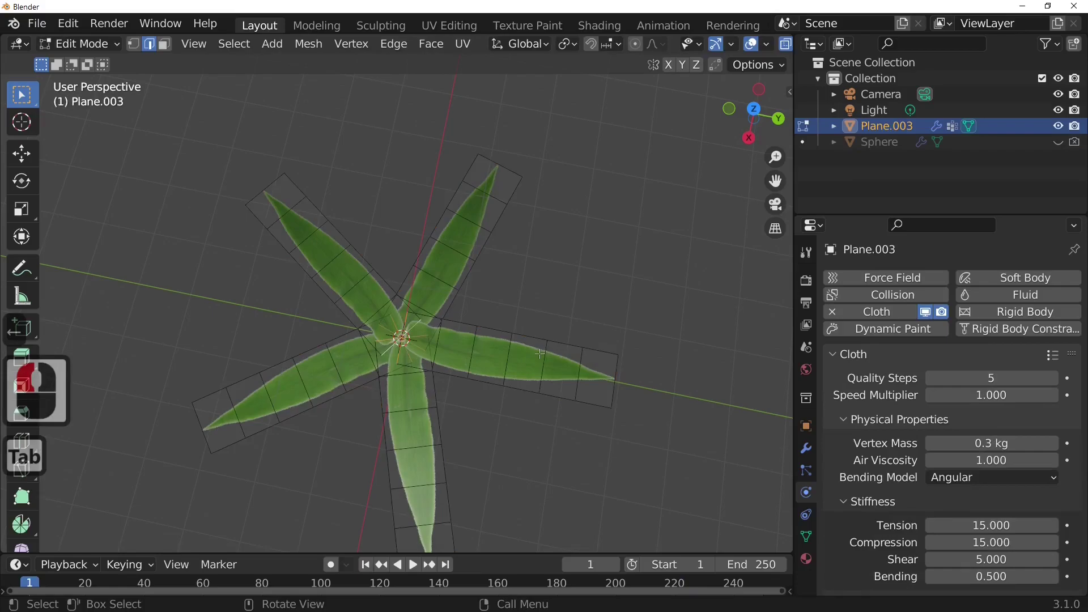
pyautogui.click(528, 366)
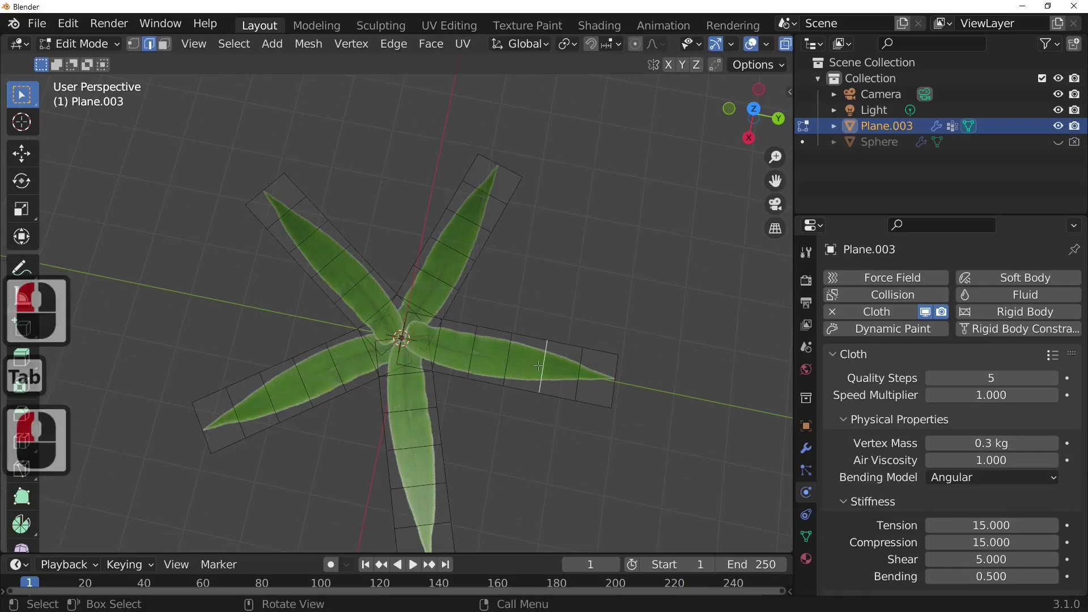
pyautogui.hotkey('ctrl', 'l')
pyautogui.press('s')
pyautogui.press('x')
pyautogui.press('x')
pyautogui.press('x')
pyautogui.press('x')
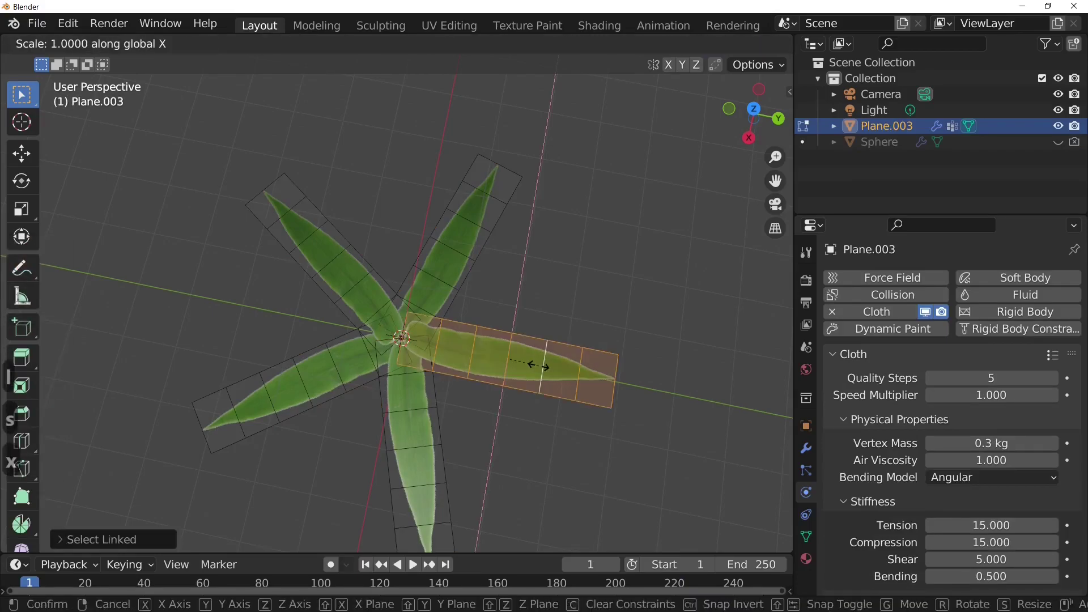
pyautogui.click(552, 365)
# - Select the whole leaf nearest the negative X axis and enlarge it slightly by scaling along local X
pyautogui.click(451, 277)
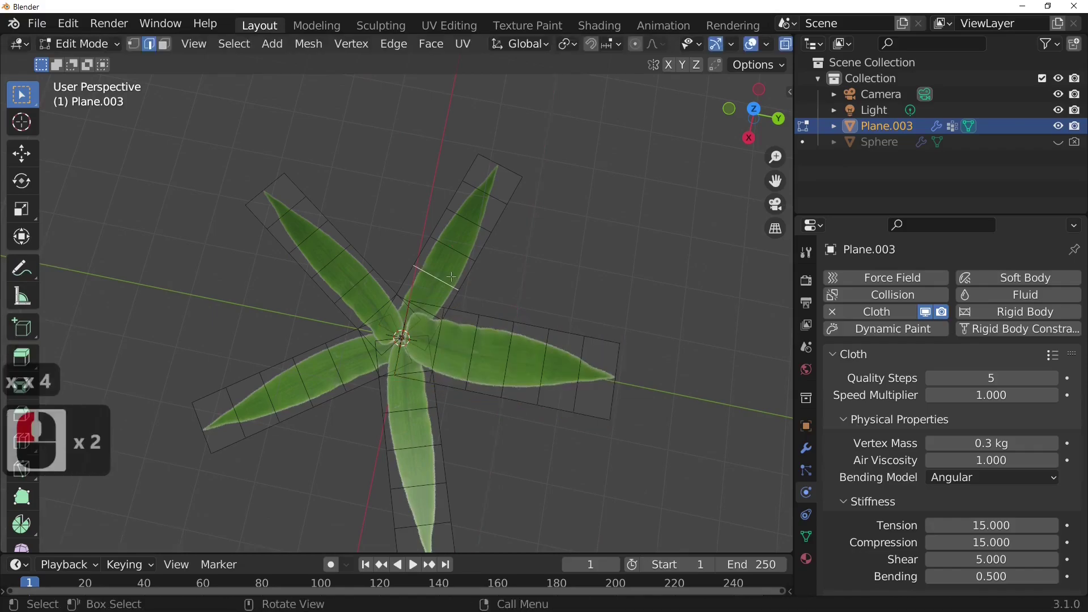
pyautogui.press('l')
pyautogui.press('s')
pyautogui.press('x')
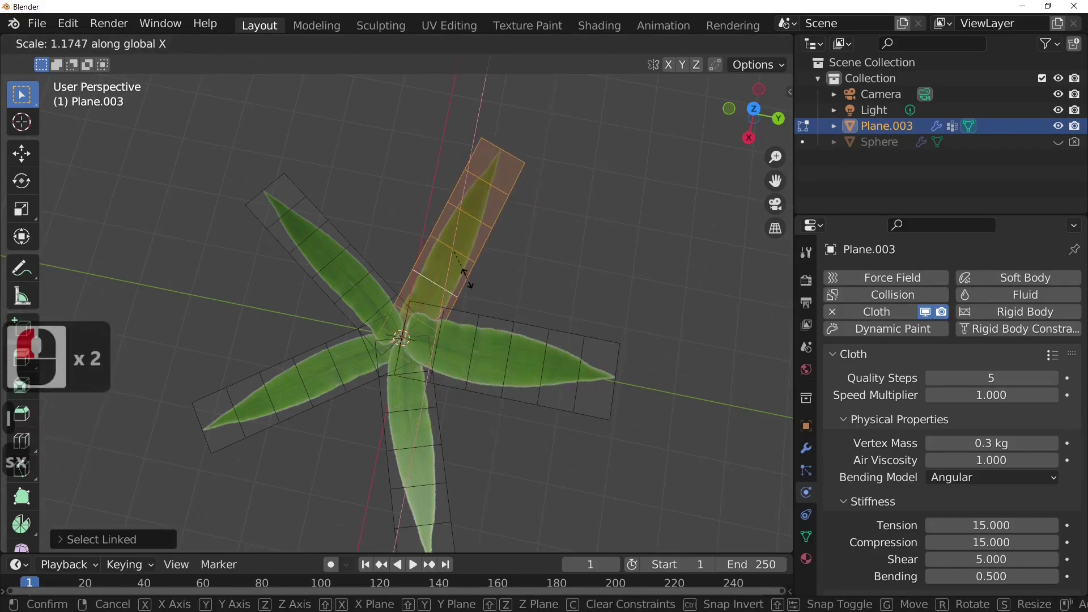
pyautogui.press('x')
pyautogui.click(470, 278)
pyautogui.hotkey('ctrl', 'z')
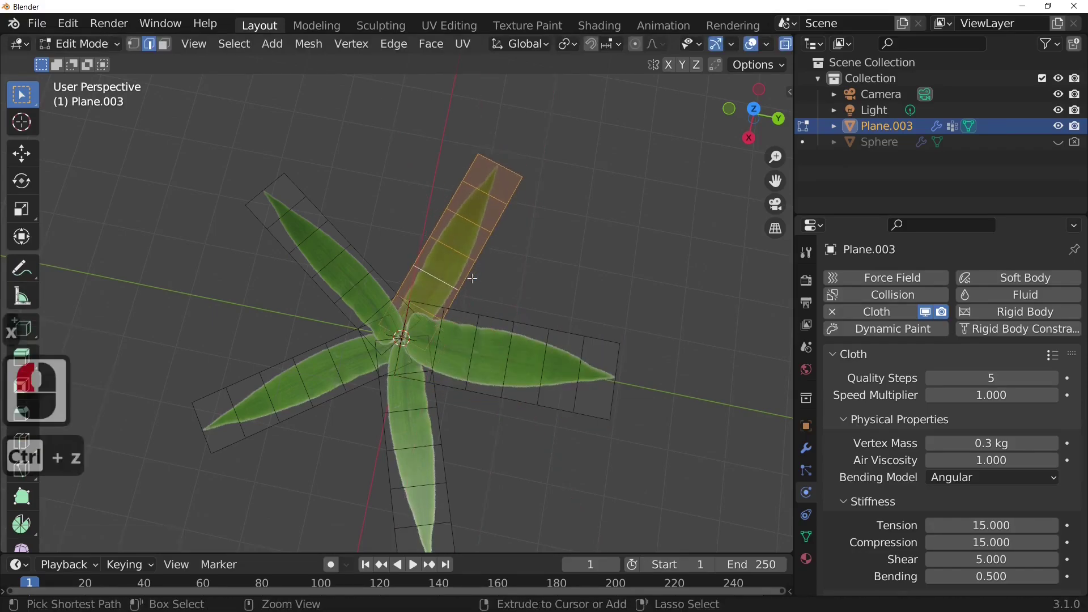
pyautogui.press('s')
pyautogui.press('x')
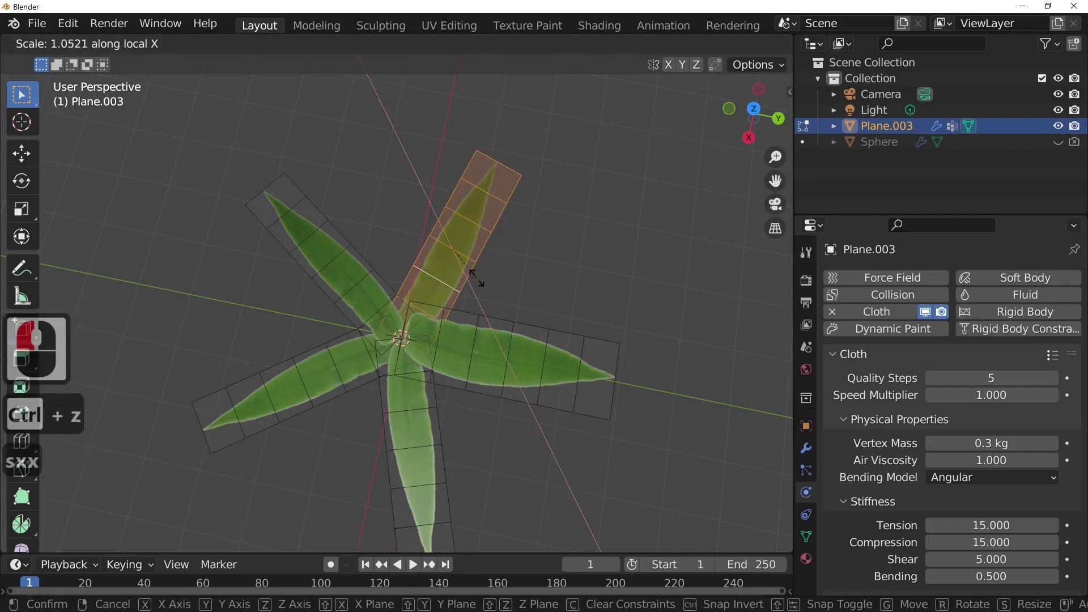
pyautogui.click(476, 277)
# - Select the whole leaf between negative X and negative Y and widen it by scaling along local Y
pyautogui.doubleClick(359, 293)
pyautogui.press('s')
pyautogui.press('x')
pyautogui.press('x')
pyautogui.press('x')
pyautogui.press('y')
pyautogui.press('y')
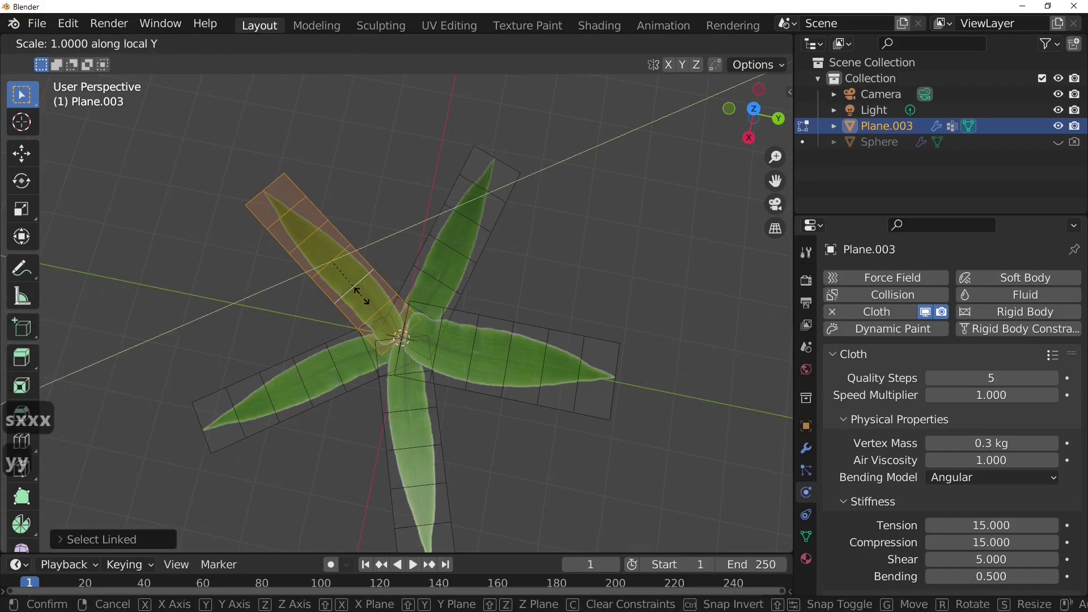
pyautogui.click(377, 295)
pyautogui.click(324, 363)
pyautogui.press('g')
pyautogui.press('x')
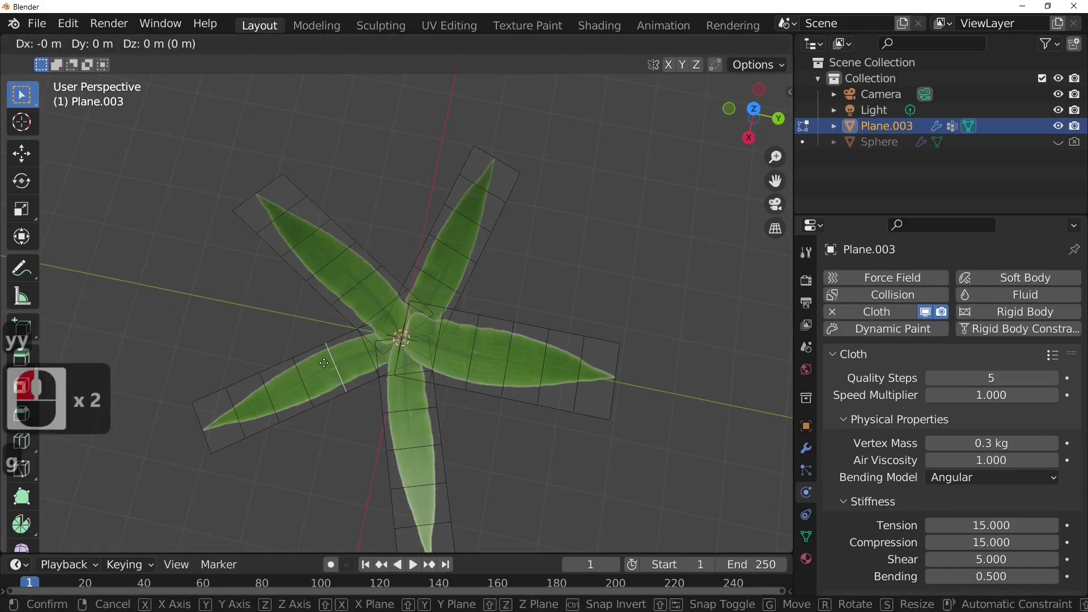
pyautogui.press('x')
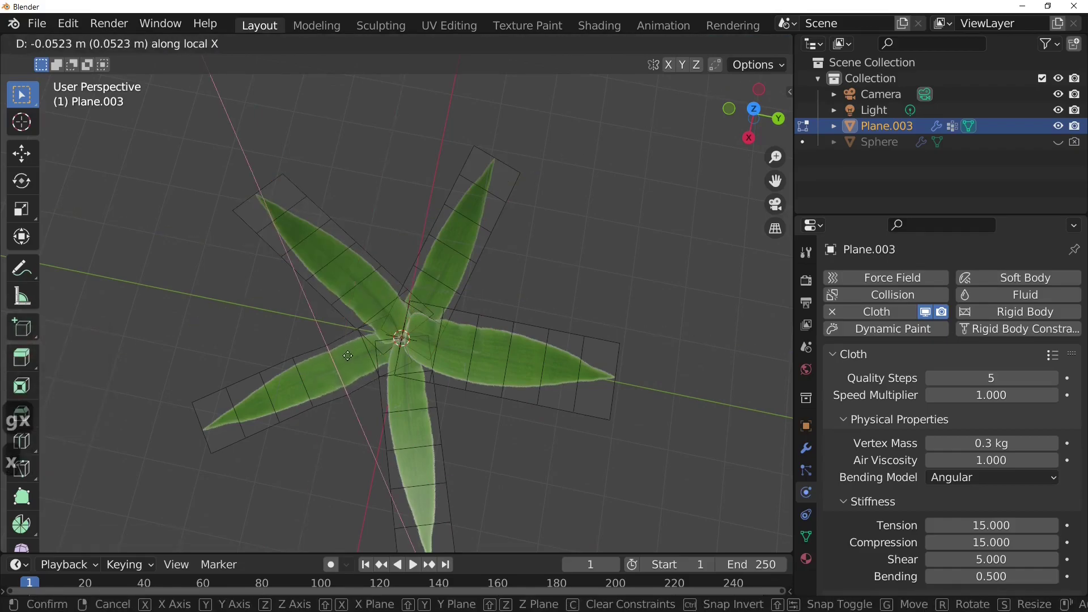
pyautogui.click(347, 355)
pyautogui.hotkey('ctrl', 'z')
# - Select the whole leaf between positive X and negative Y and widen it by scaling along local X
pyautogui.press('l')
pyautogui.press('s')
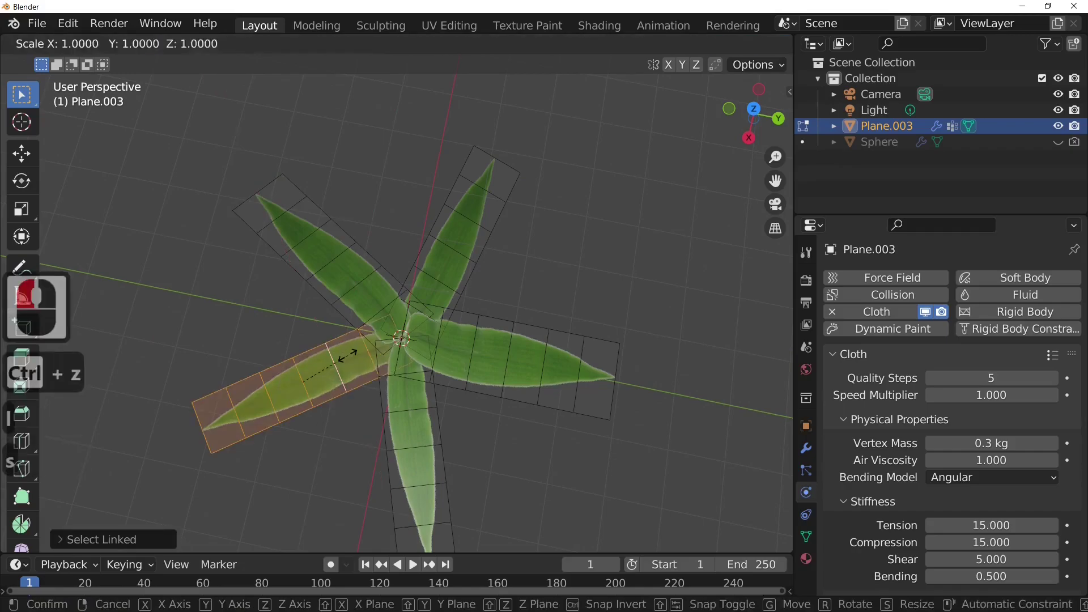
pyautogui.press('x')
pyautogui.press('x')
pyautogui.click(375, 361)
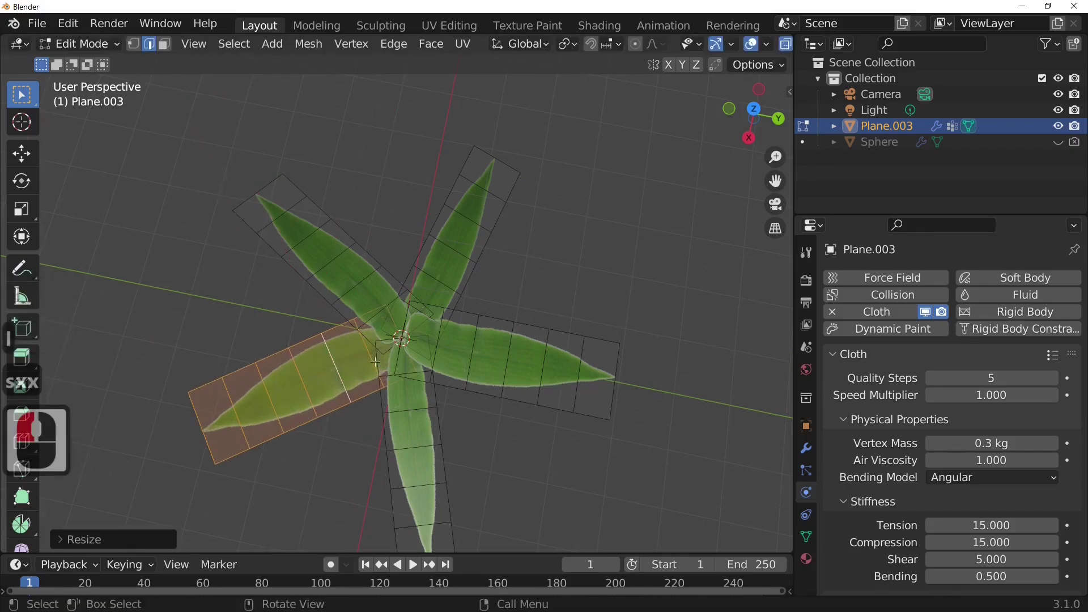
# - Scale a cross edge near the tip of the positive-Y leaf by about 1.12 along local X, then return to Object Mode
pyautogui.click(545, 379)
pyautogui.press('s')
pyautogui.press('x')
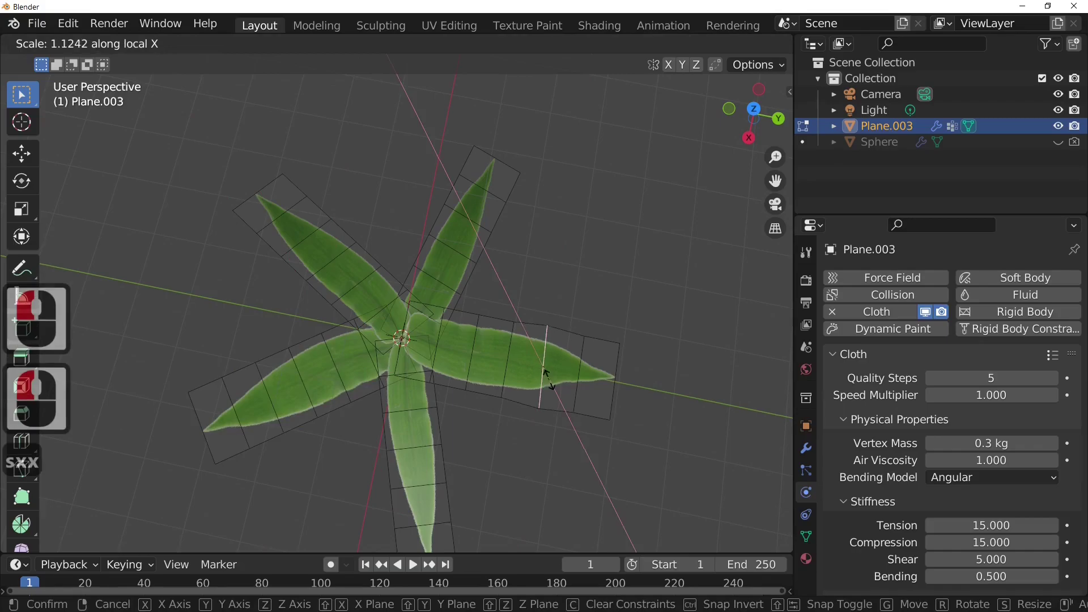
pyautogui.click(546, 379)
pyautogui.press('capslock')
pyautogui.press('Tab')
# - Play the simulation without the sphere, examine it from several angles, then show the sphere again in the viewport and renders
pyautogui.moveTo(527, 433); pyautogui.dragTo(498, 341, button='middle')
pyautogui.scroll(3, 514, 405)
pyautogui.moveTo(515, 405); pyautogui.dragTo(562, 381, button='middle')
pyautogui.press('space')
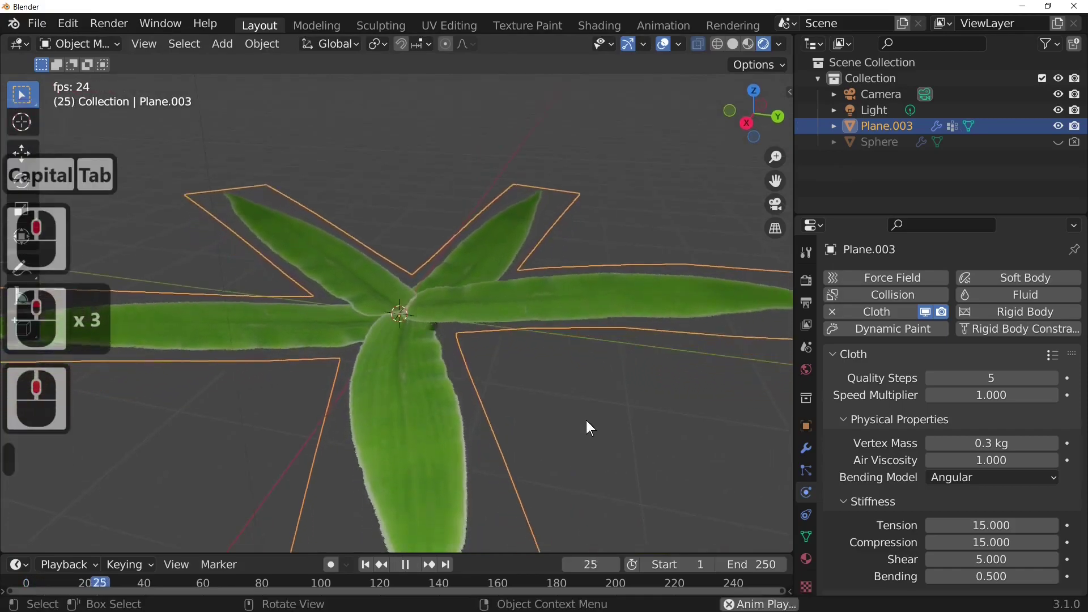
pyautogui.scroll(-3, 587, 422)
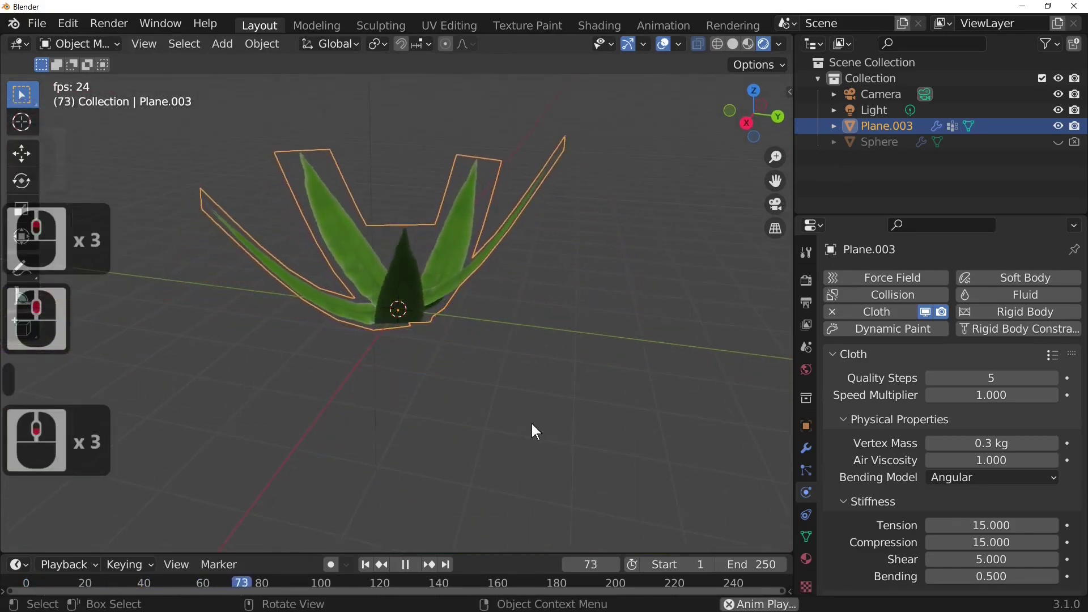
pyautogui.moveTo(520, 437); pyautogui.dragTo(462, 498, button='middle')
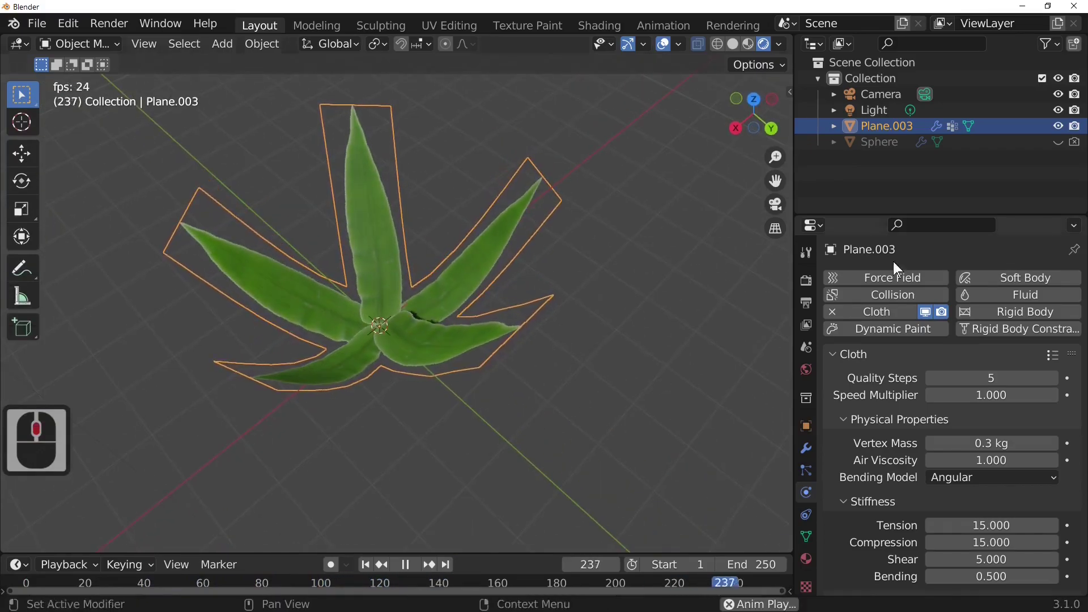
pyautogui.click(1058, 141)
pyautogui.click(1075, 142)
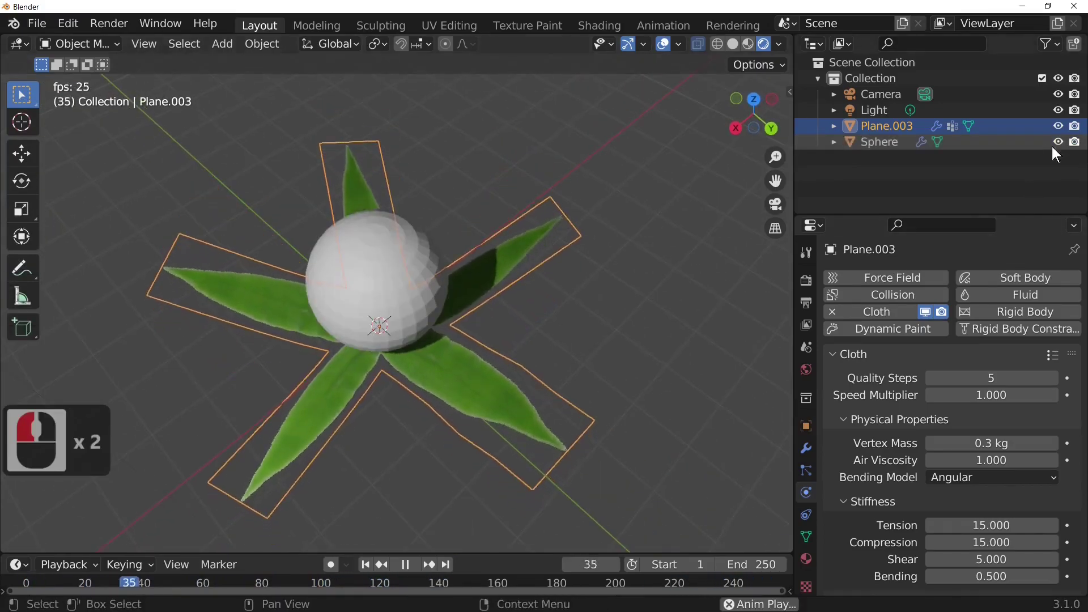
# - Set the leaves' cloth gravity field weight to -0.4
pyautogui.scroll(-4, 901, 404)
pyautogui.scroll(-15, 912, 405)
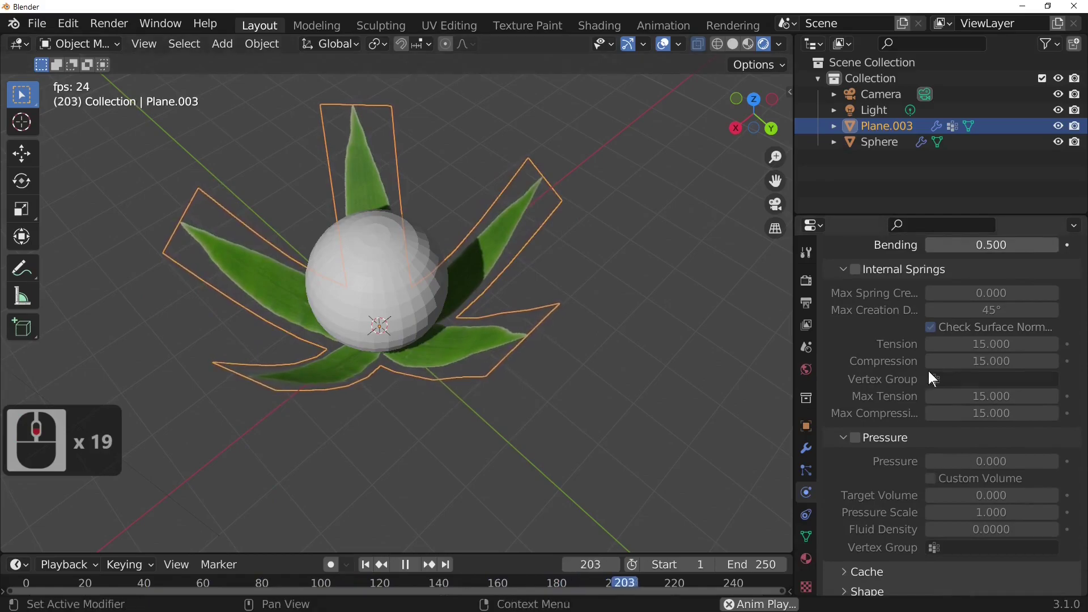
pyautogui.scroll(4, 930, 374)
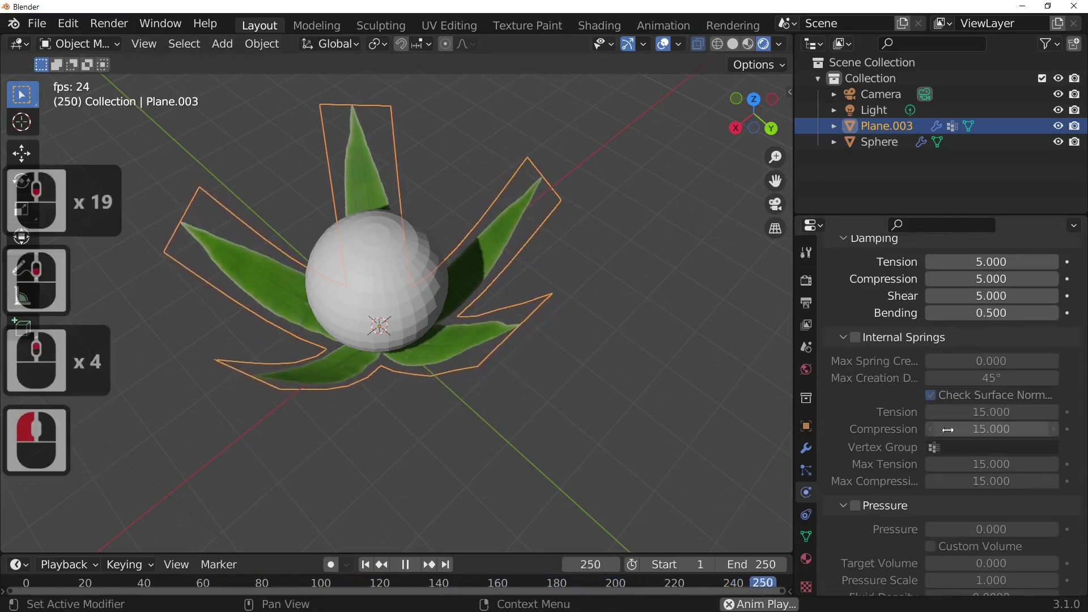
pyautogui.scroll(-3, 950, 422)
pyautogui.scroll(-20, 952, 422)
pyautogui.click(978, 448)
pyautogui.write('-')
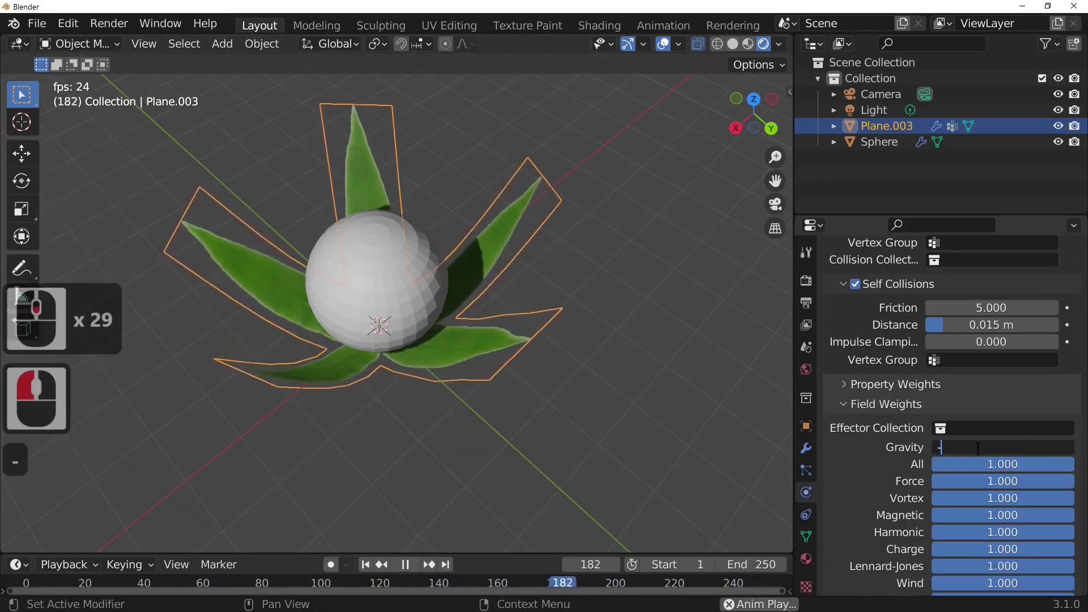
pyautogui.write('0.4')
pyautogui.press('Return')
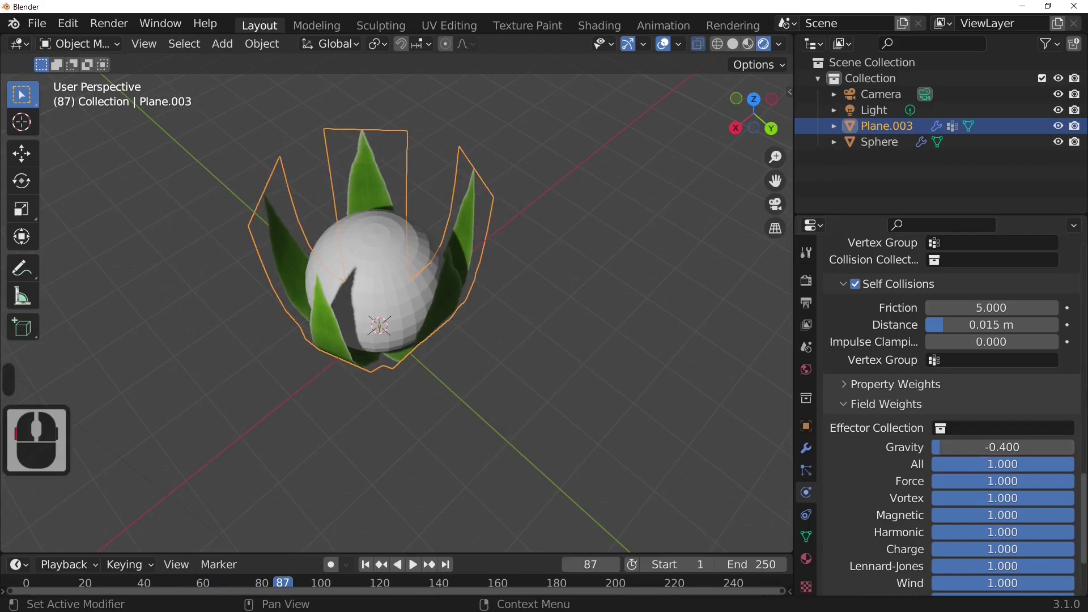
# - Apply the Cloth modifier to the leaves to keep their folded shape at frame 87
pyautogui.click(373, 298)
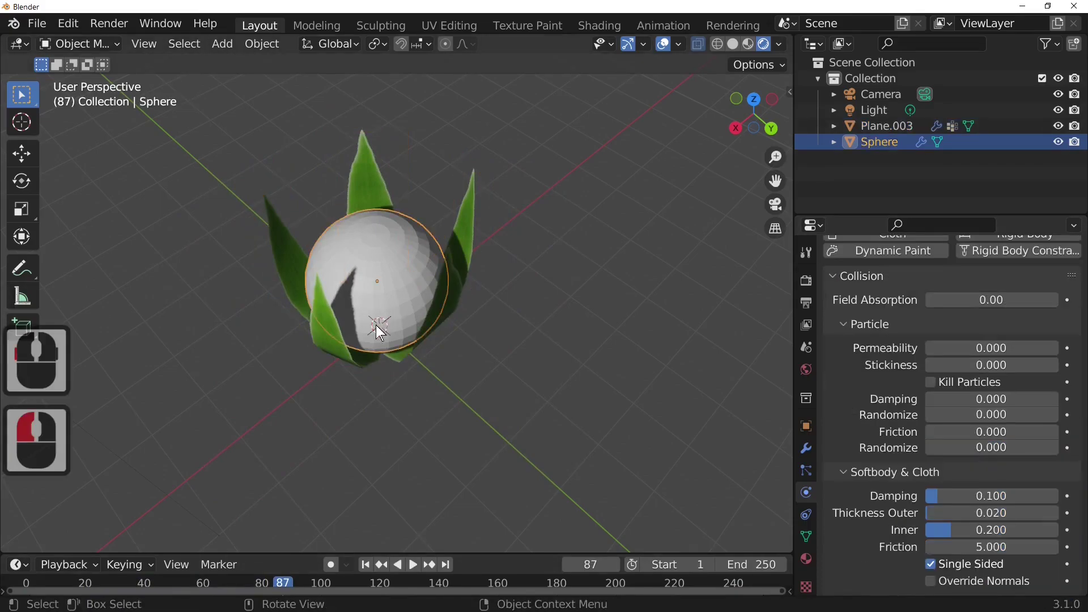
pyautogui.click(352, 352)
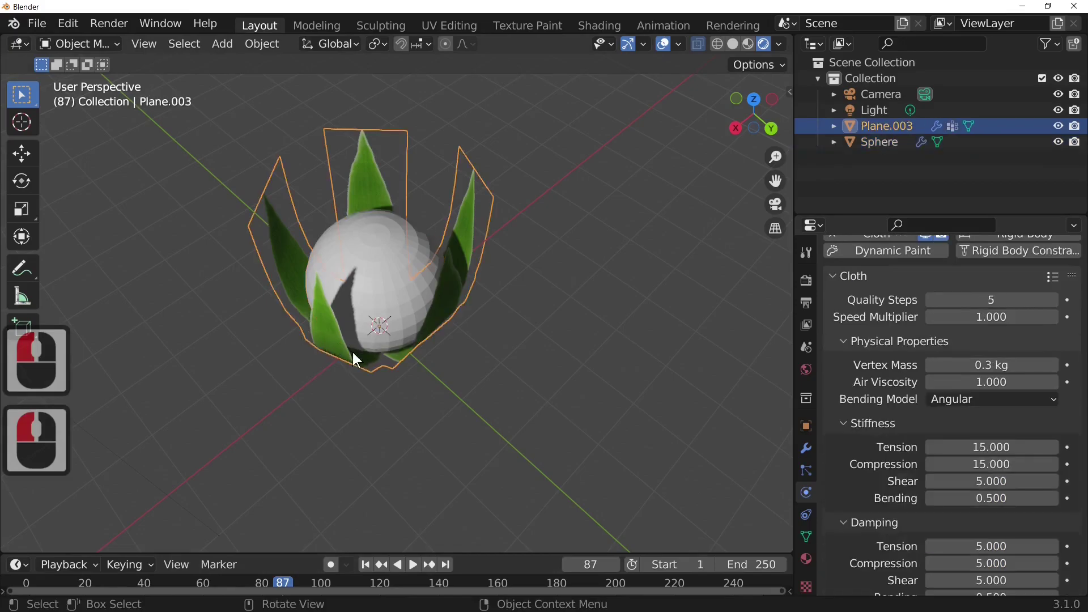
pyautogui.click(807, 448)
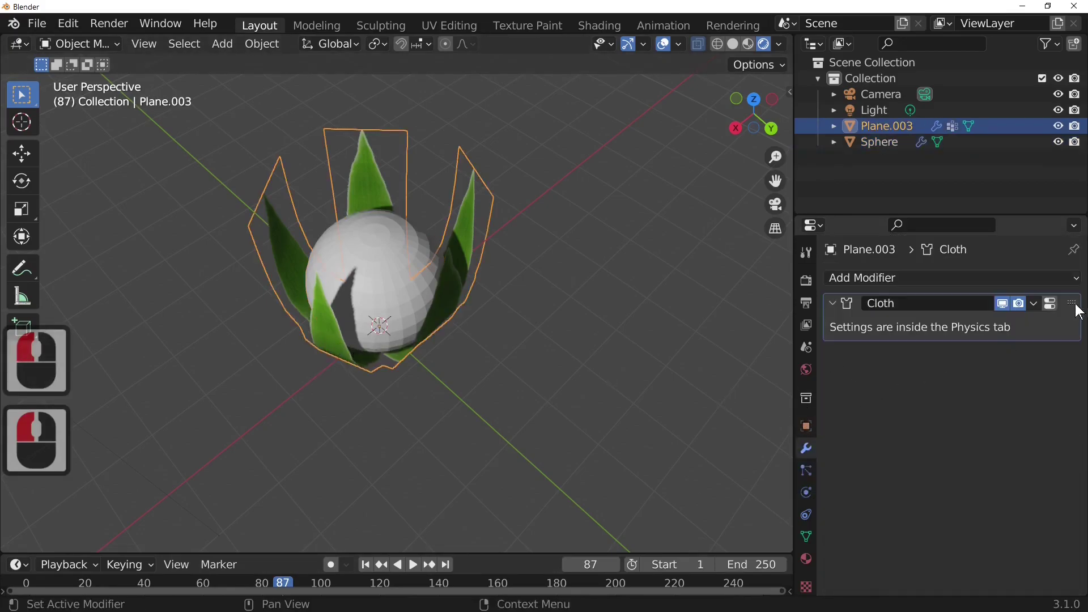
pyautogui.click(1039, 309)
pyautogui.click(953, 321)
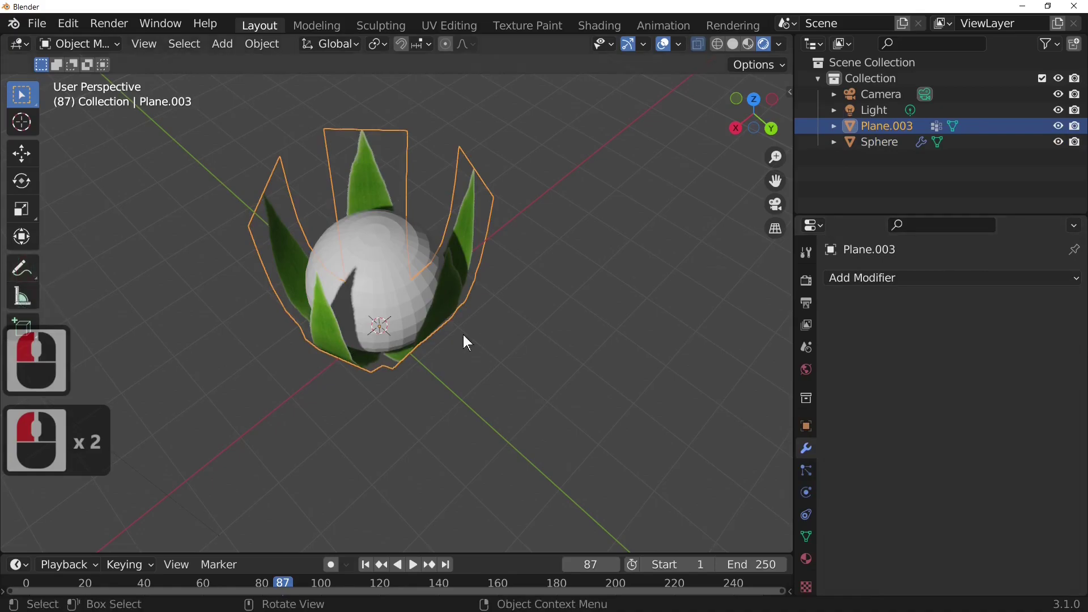
# - Delete the collision sphere and view the leaves from the side
pyautogui.click(404, 291)
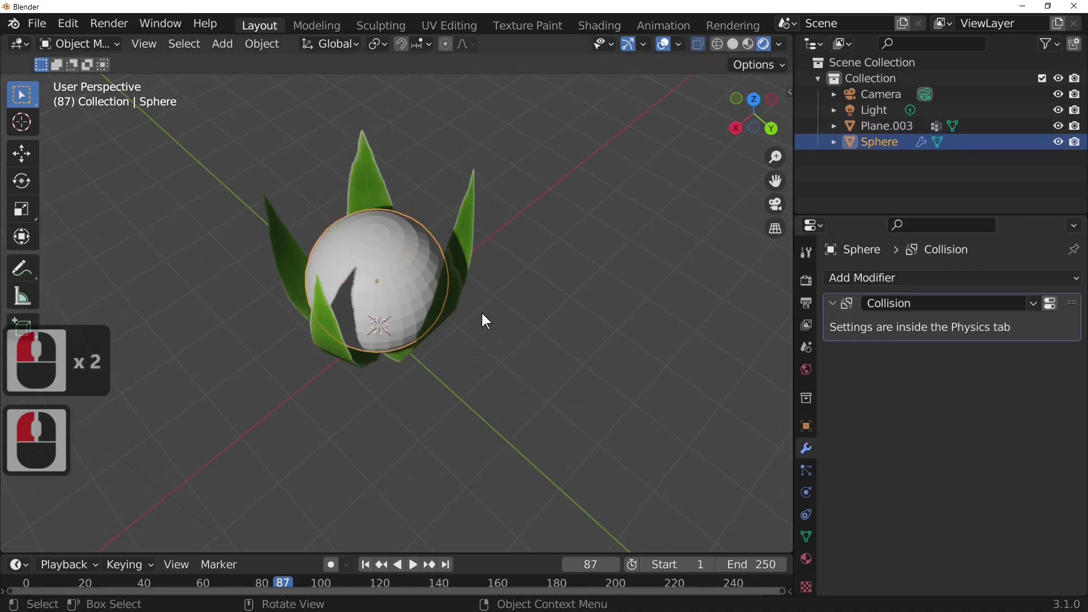
pyautogui.press('x')
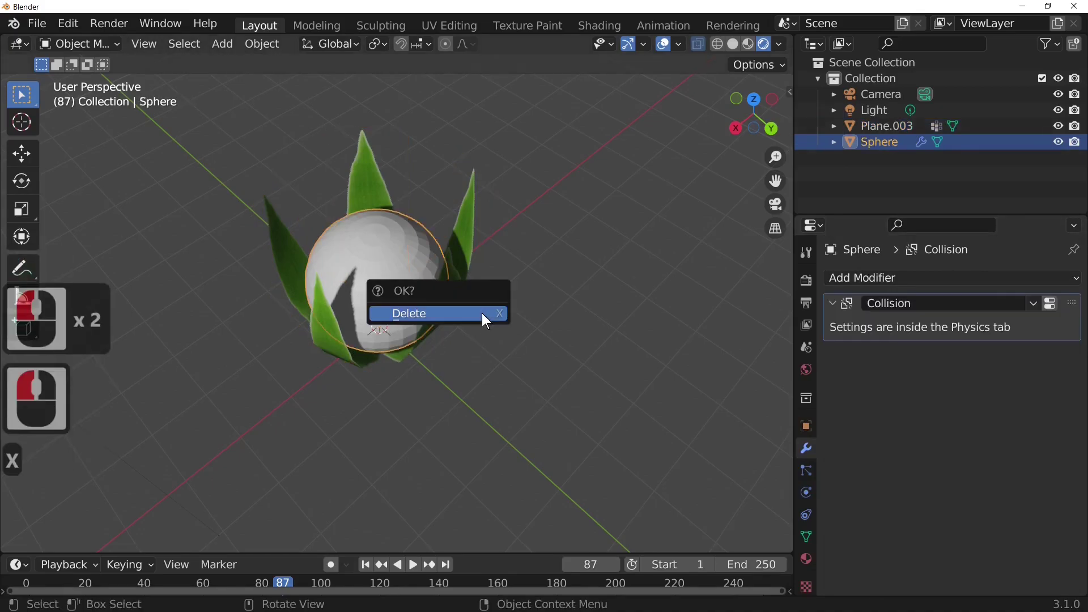
pyautogui.click(482, 312)
pyautogui.moveTo(554, 340); pyautogui.dragTo(604, 291, button='middle')
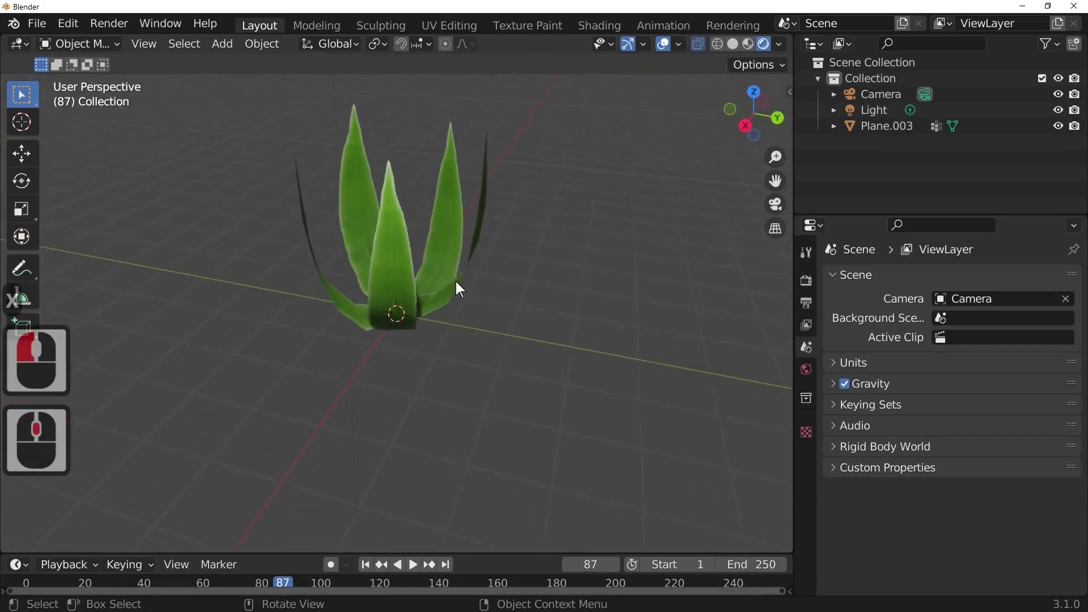
# - Rename the folded leaf object Plane.003 as LEAVES
pyautogui.click(473, 295)
pyautogui.moveTo(473, 295); pyautogui.dragTo(465, 317, button='middle')
pyautogui.doubleClick(870, 129)
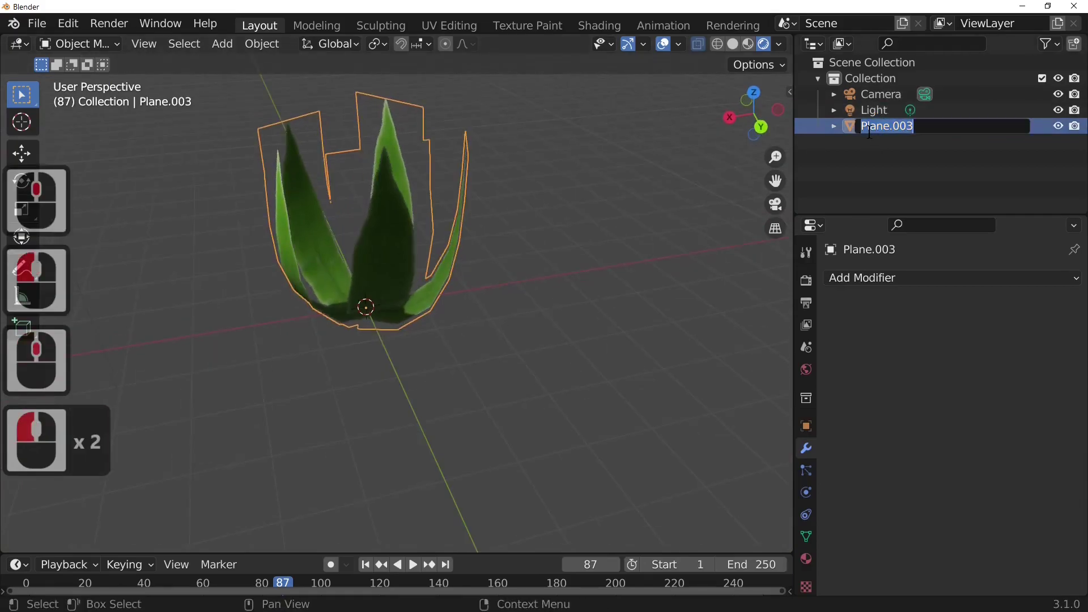
pyautogui.write('LEAVES')
pyautogui.press('Return')
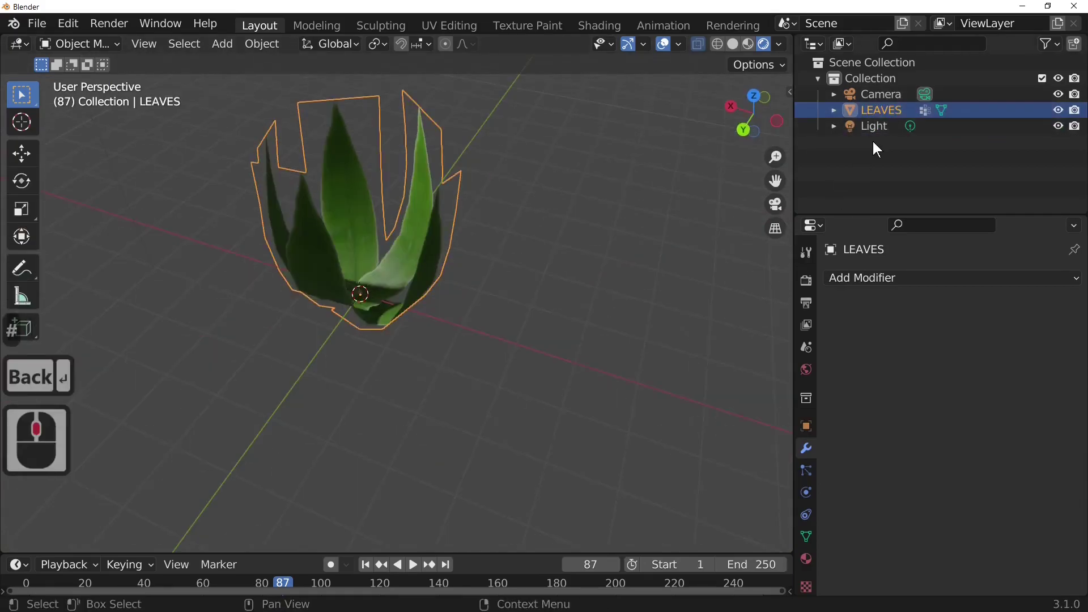
# - Hide the LEAVES object in both the viewport and renders
pyautogui.click(425, 218)
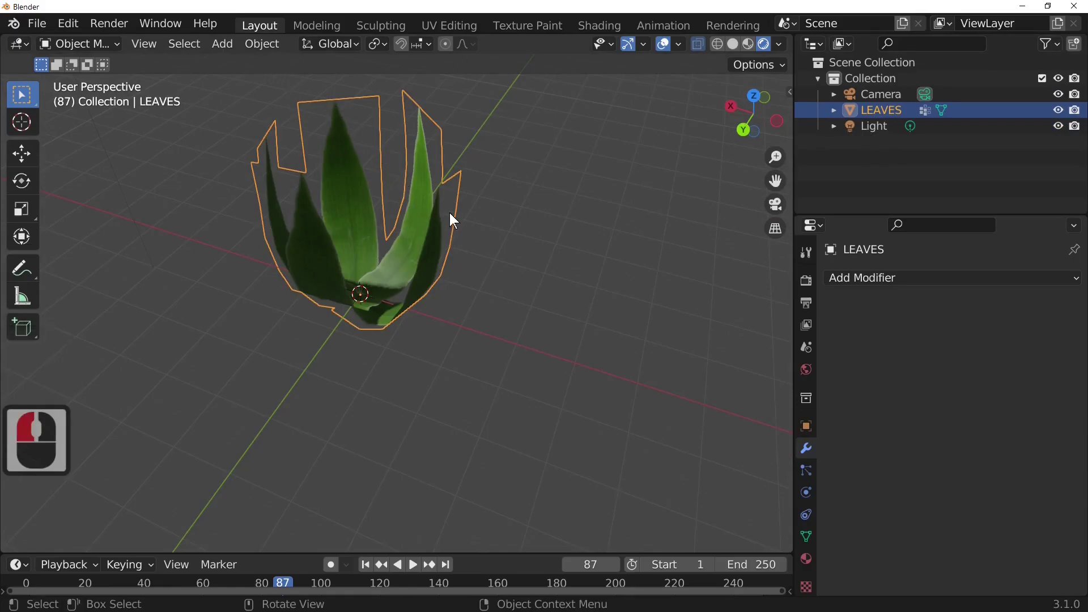
pyautogui.click(1059, 110)
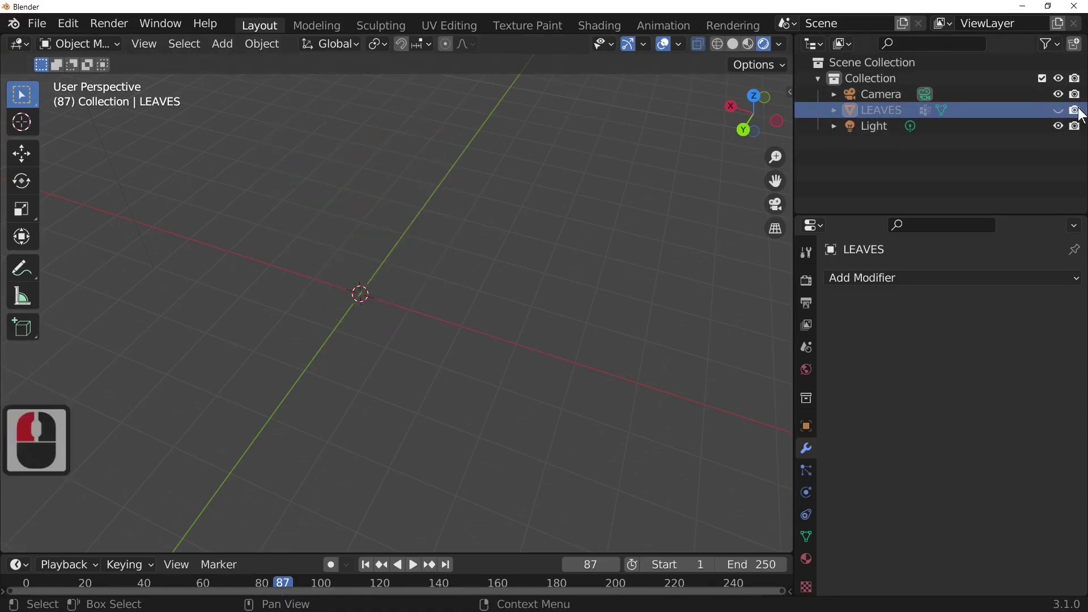
pyautogui.click(1078, 110)
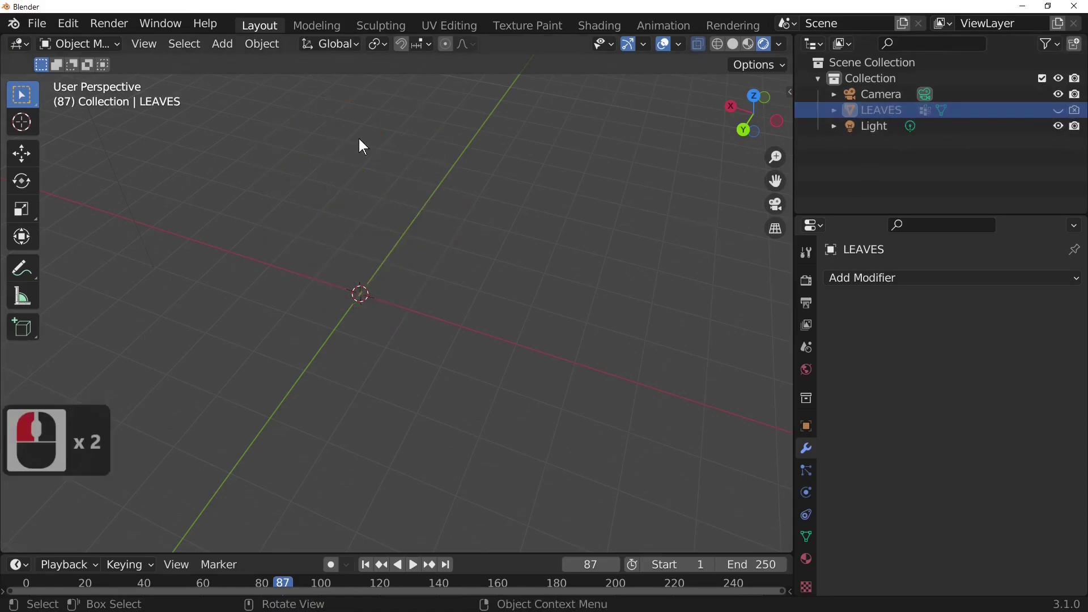
# - Add a mesh plane at the world origin
pyautogui.click(223, 45)
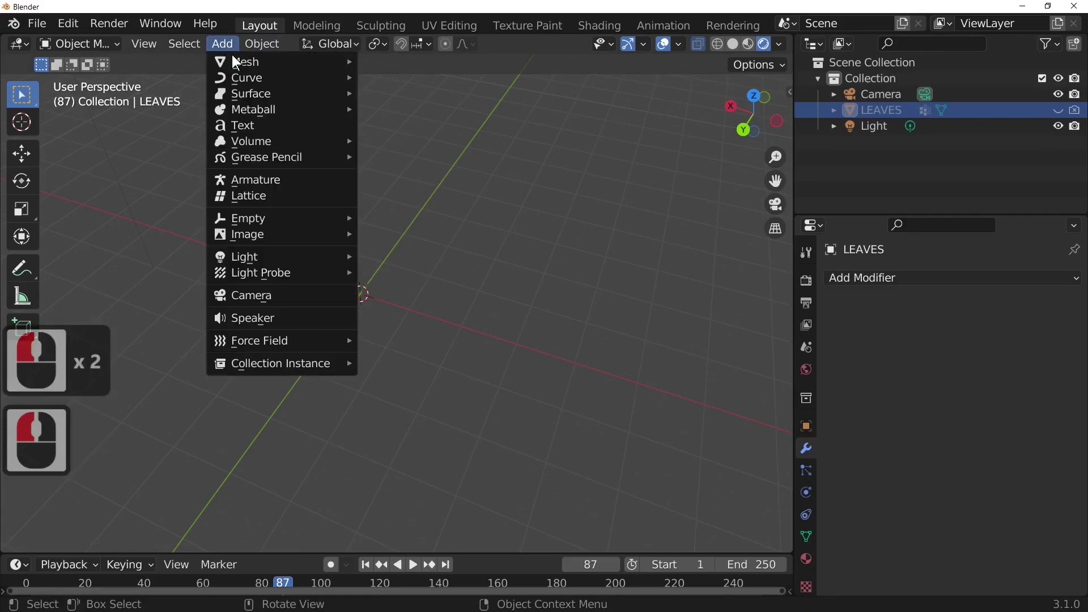
pyautogui.moveTo(237, 60)
pyautogui.click(390, 61)
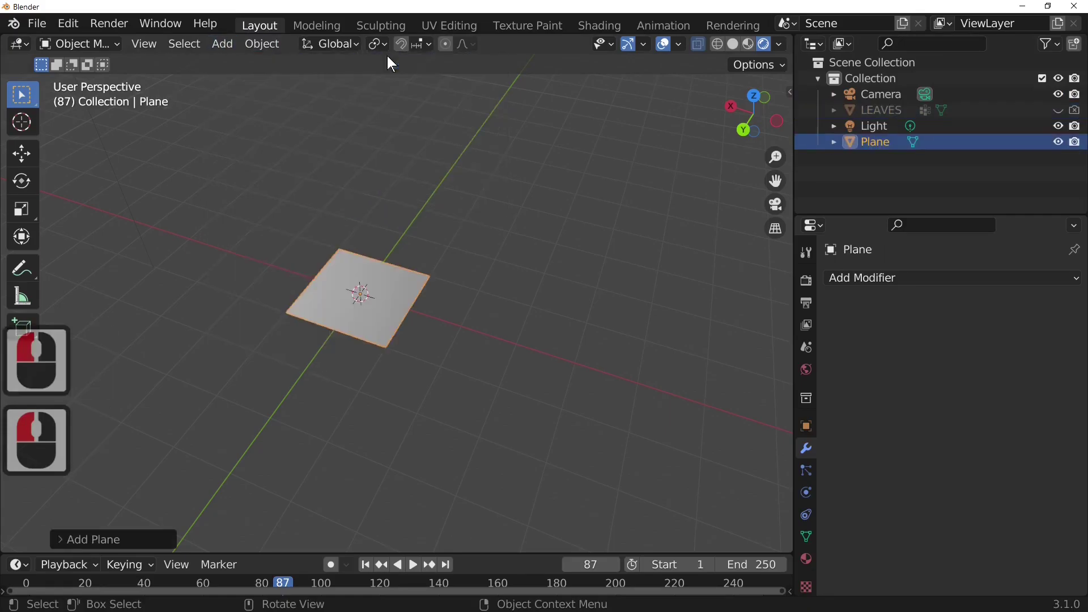
# - Assign the existing Material.001 with the flower and leaf texture to the plane and view it from the top
pyautogui.click(806, 559)
pyautogui.click(833, 342)
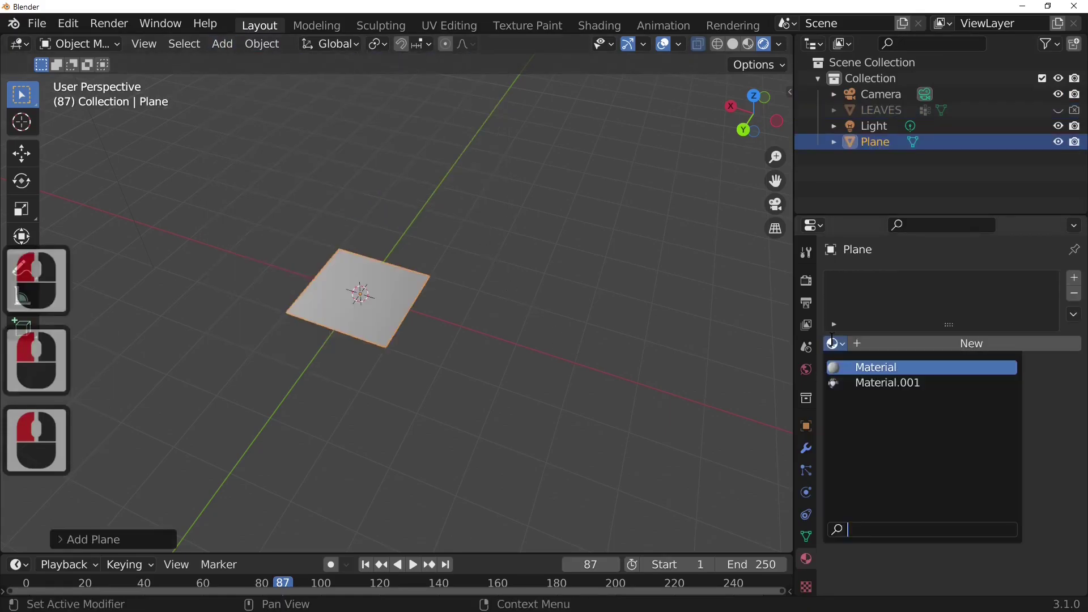
pyautogui.click(862, 382)
pyautogui.moveTo(547, 389); pyautogui.dragTo(507, 438, button='middle')
pyautogui.press('KP_7')
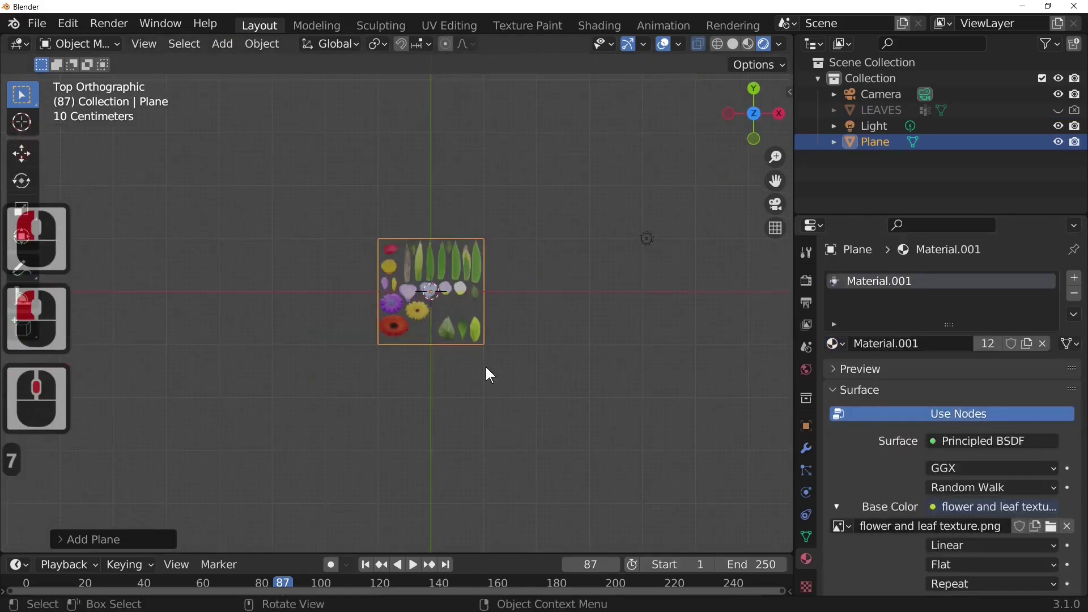
# - In the UV Editing workspace, unwrap the whole plane with Project from View in the top view
pyautogui.click(449, 24)
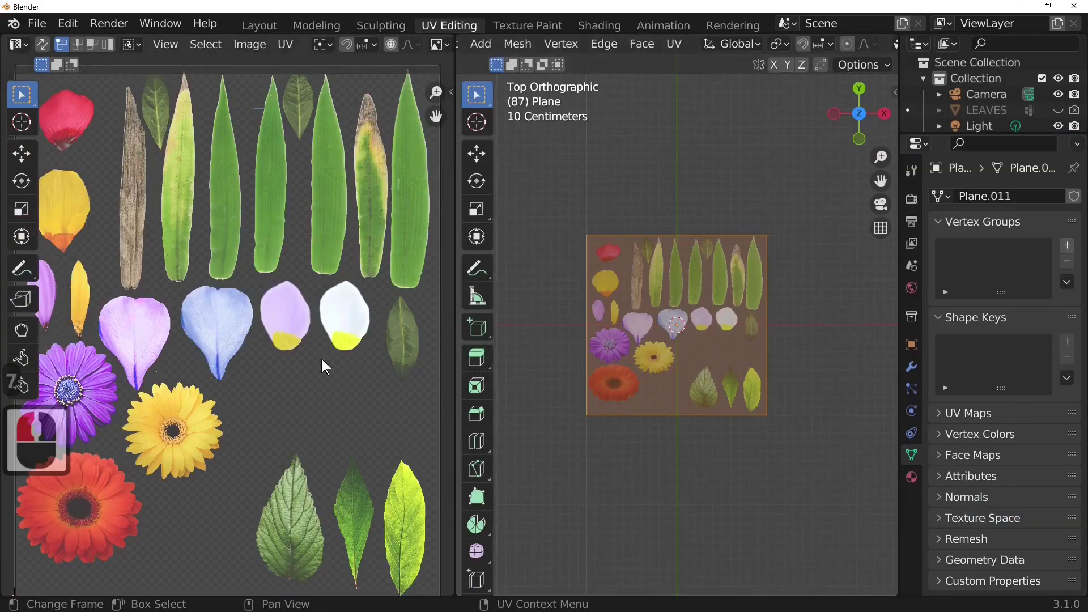
pyautogui.scroll(-2, 322, 359)
pyautogui.scroll(1, 321, 365)
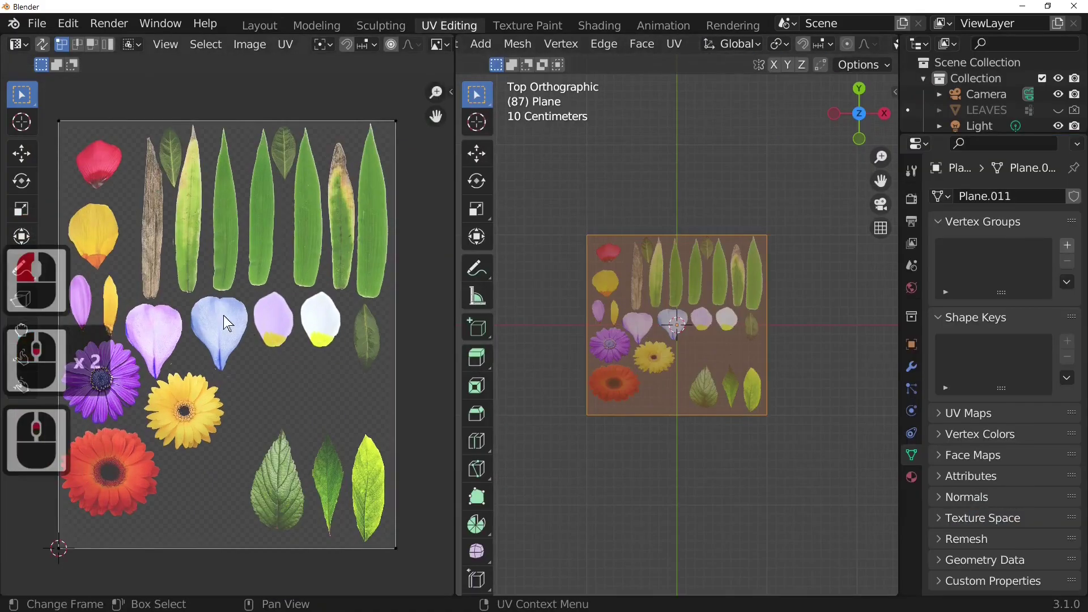
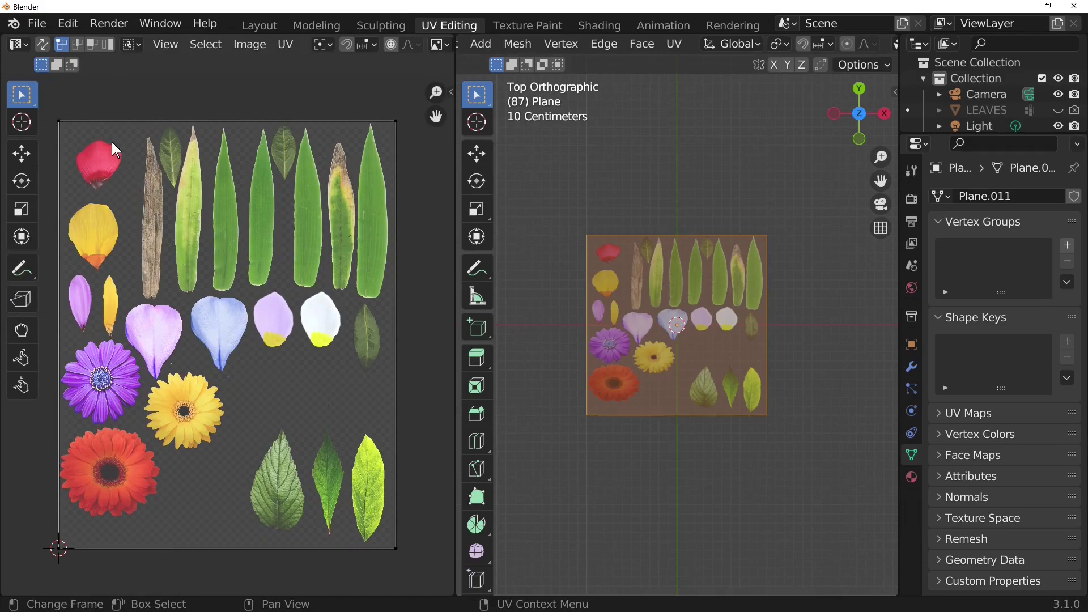
pyautogui.click(119, 171)
pyautogui.moveTo(197, 226); pyautogui.dragTo(239, 254, button='middle')
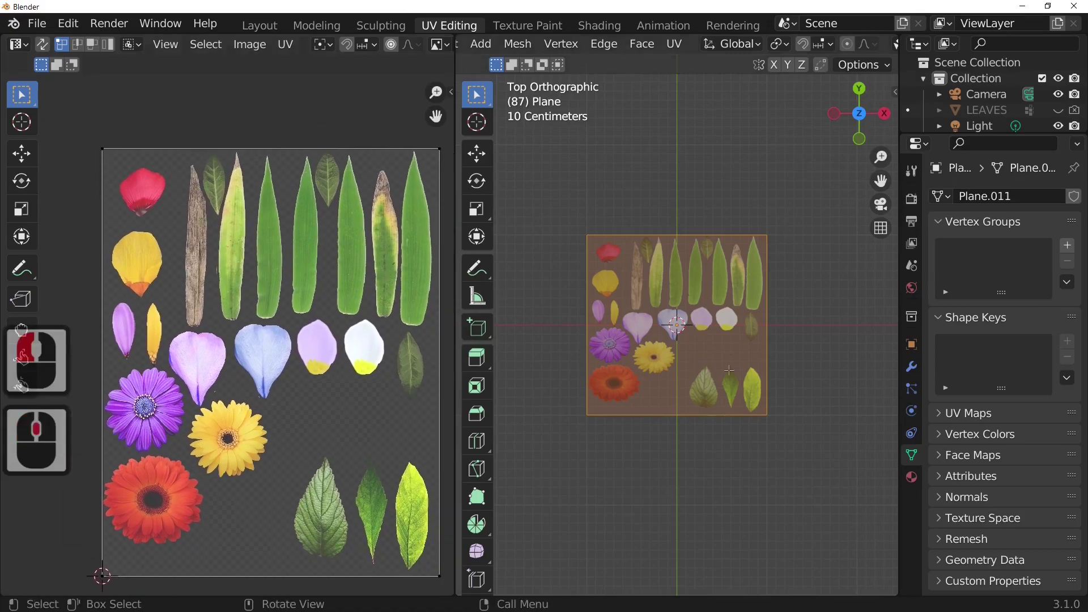
pyautogui.press('a')
pyautogui.click(731, 371)
pyautogui.press('a')
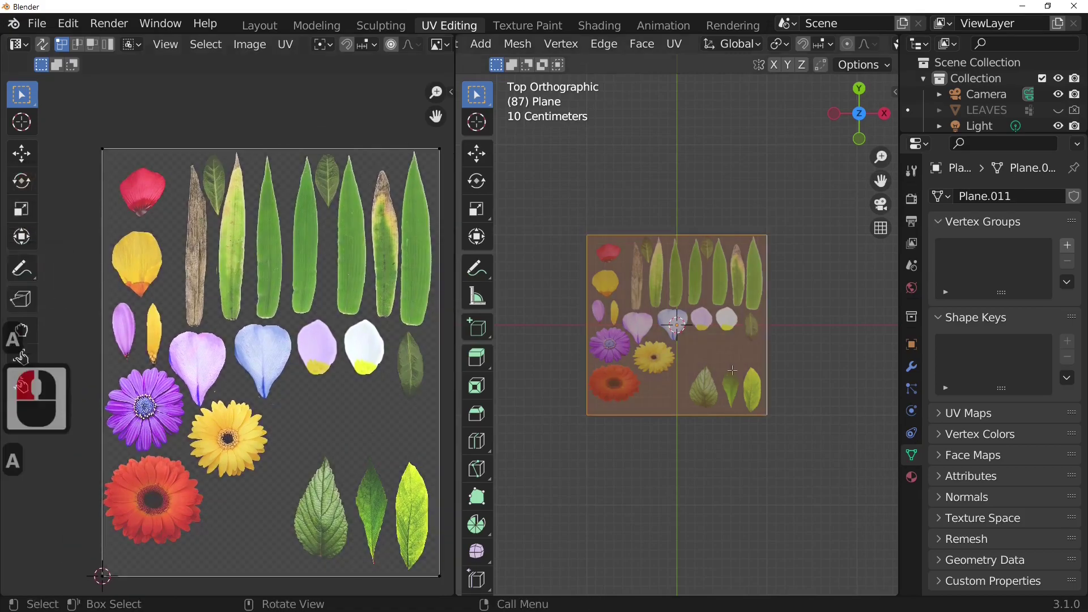
pyautogui.press('u')
pyautogui.click(732, 373)
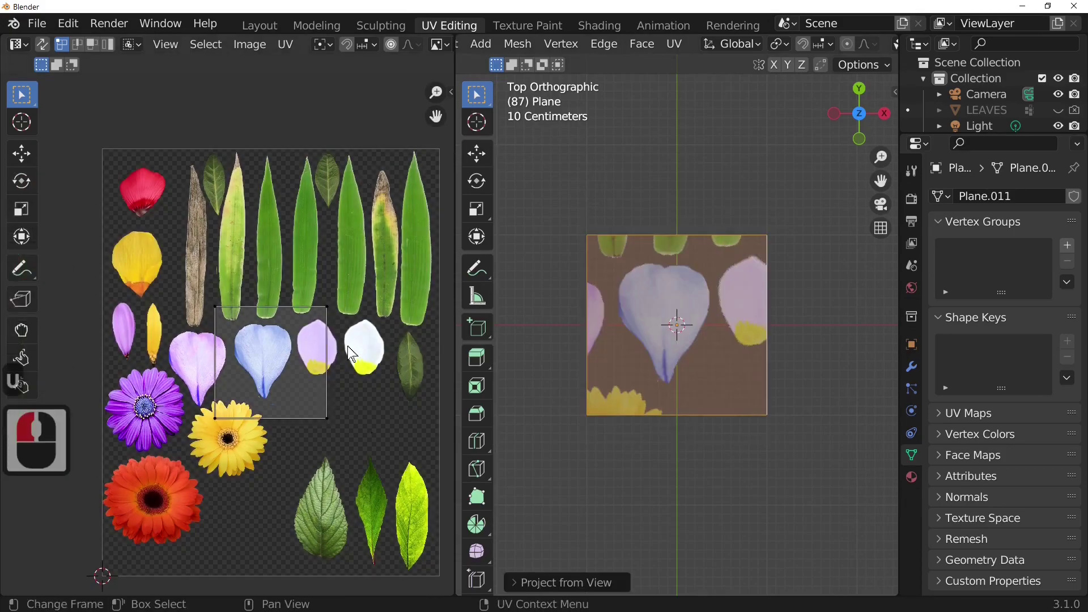
# - Move the plane's UV island onto the red petal and scale it down to fit closely around the petal
pyautogui.press('a')
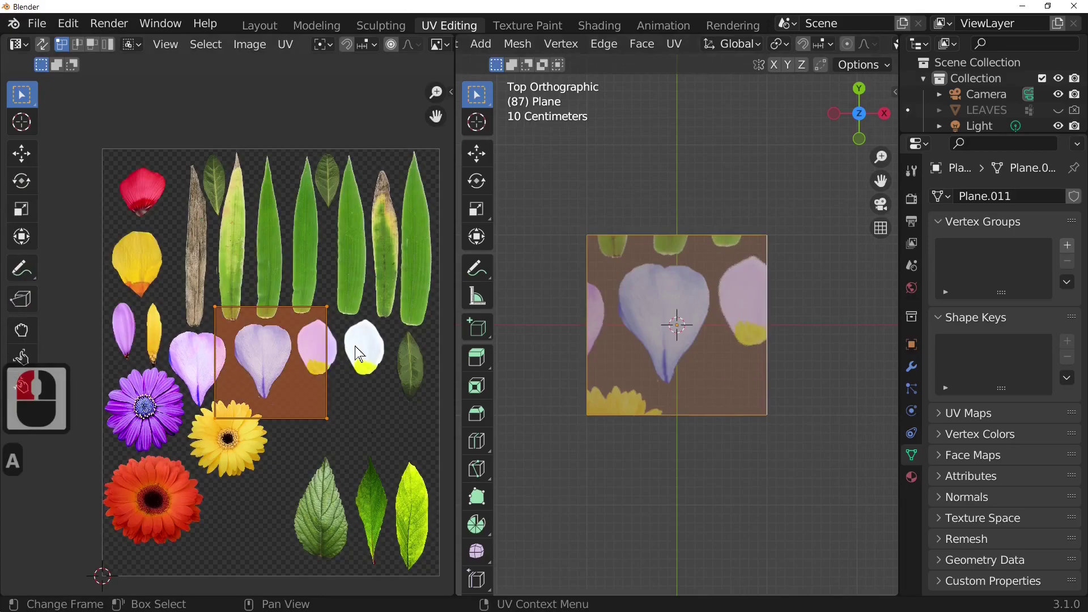
pyautogui.press('g')
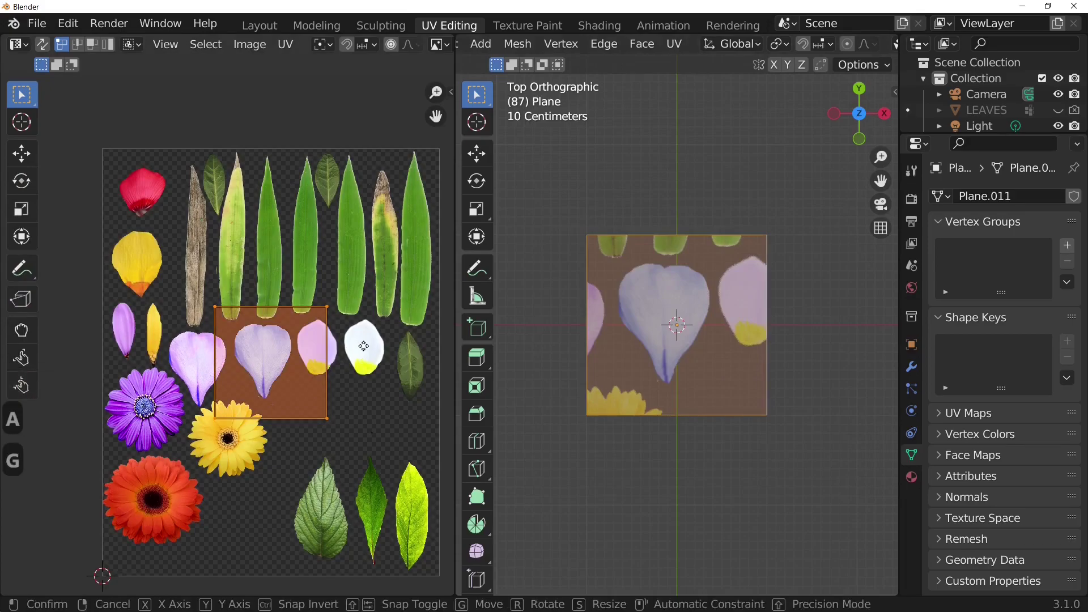
pyautogui.click(239, 174)
pyautogui.scroll(3, 264, 232)
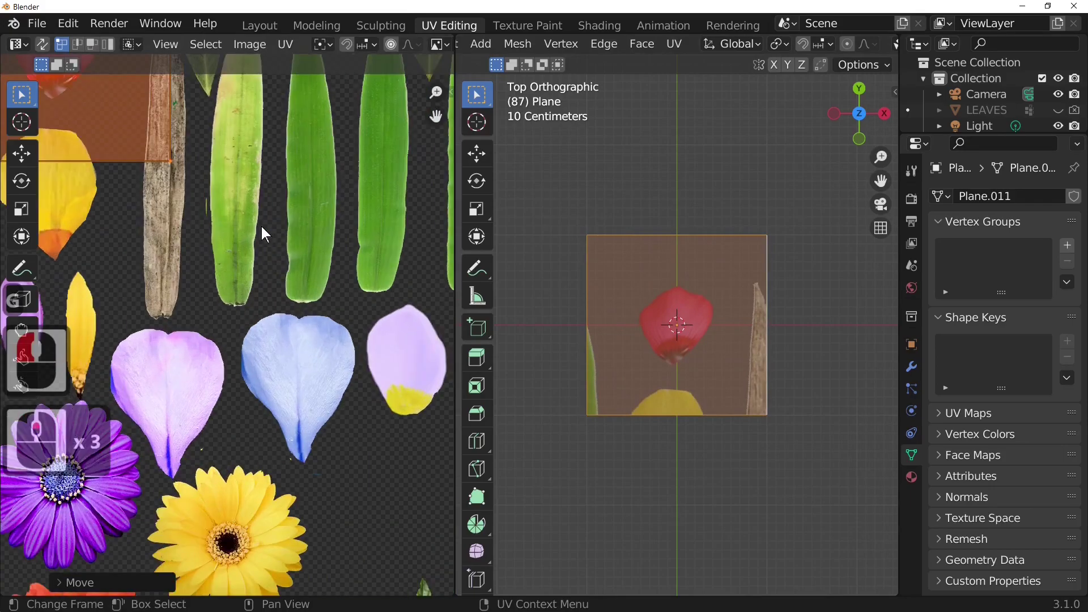
pyautogui.scroll(-3, 386, 297)
pyautogui.keyDown('shift'); pyautogui.moveTo(387, 297); pyautogui.dragTo(414, 323, button='middle'); pyautogui.keyUp('shift')
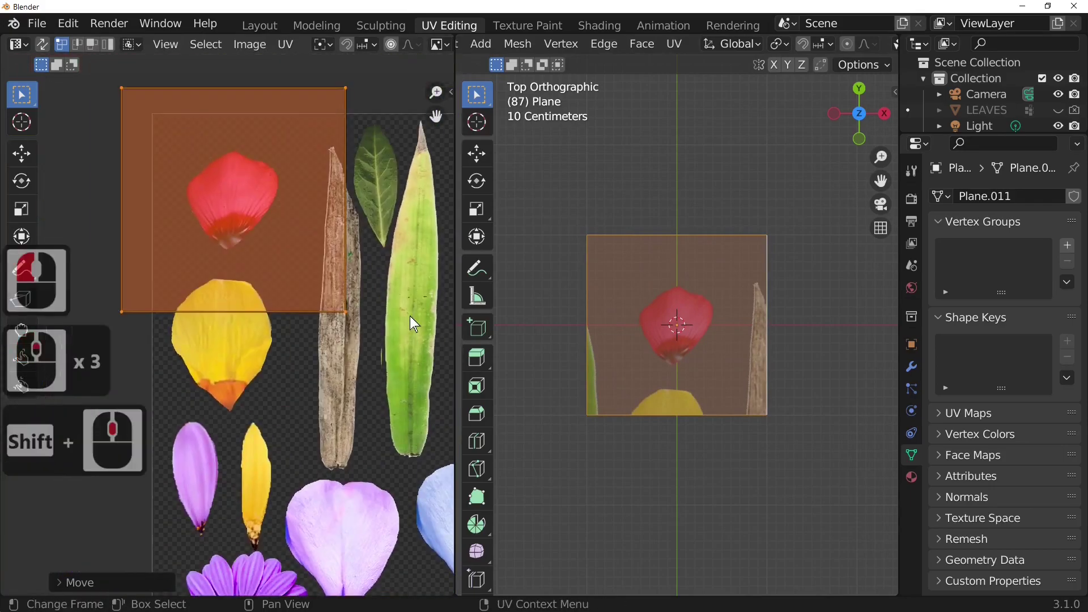
pyautogui.press('s')
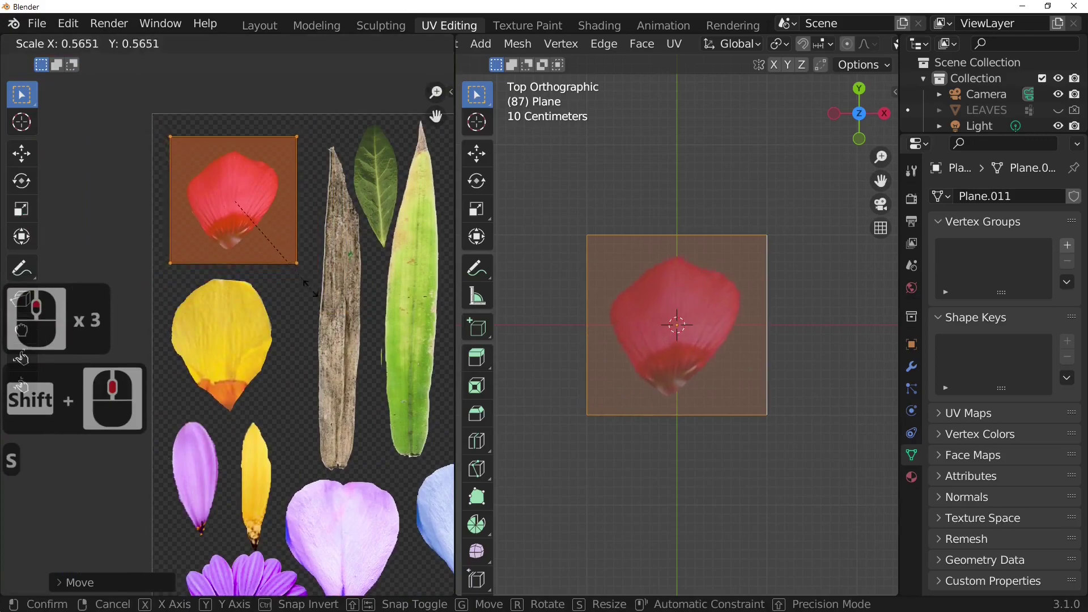
pyautogui.click(291, 284)
pyautogui.click(269, 245)
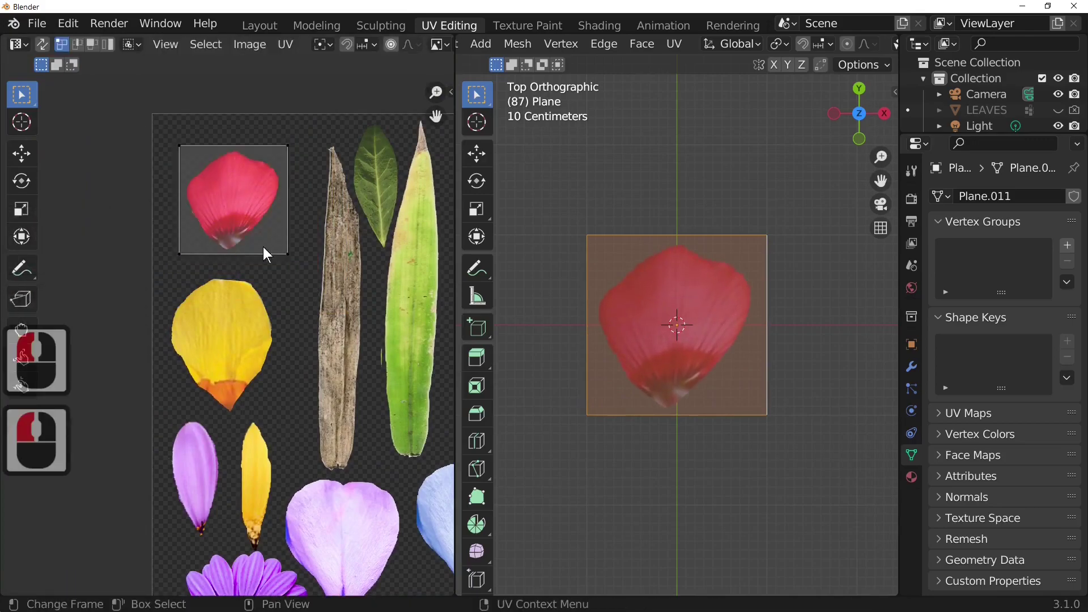
# - With UV edge selection, narrow the UV island's lower edge and nudge it up to match the petal's tapered base
pyautogui.press('Tab')
pyautogui.press('Tab')
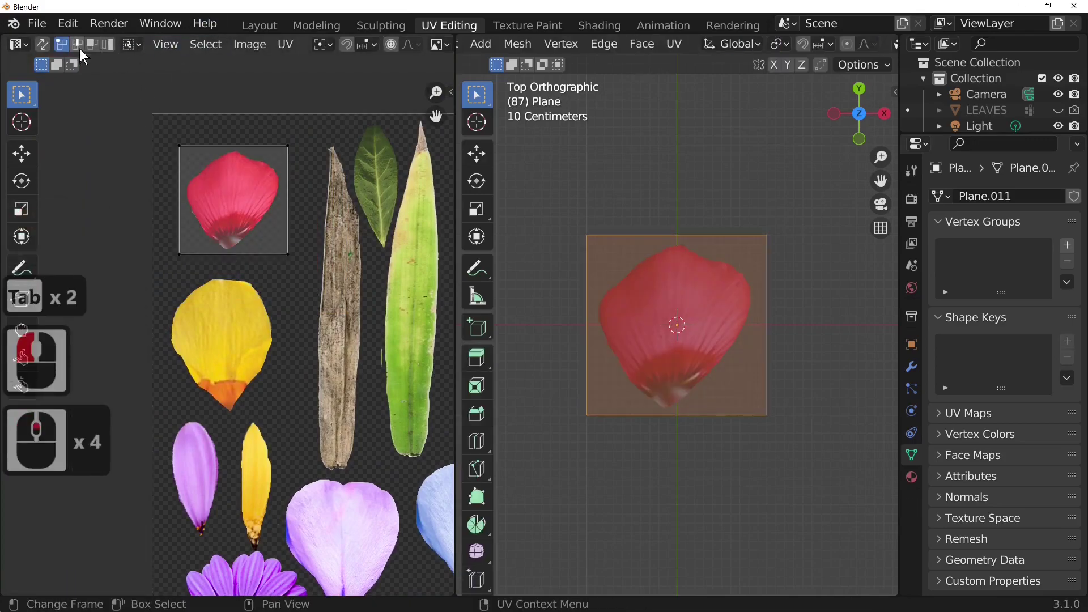
pyautogui.click(80, 50)
pyautogui.click(234, 249)
pyautogui.press('s')
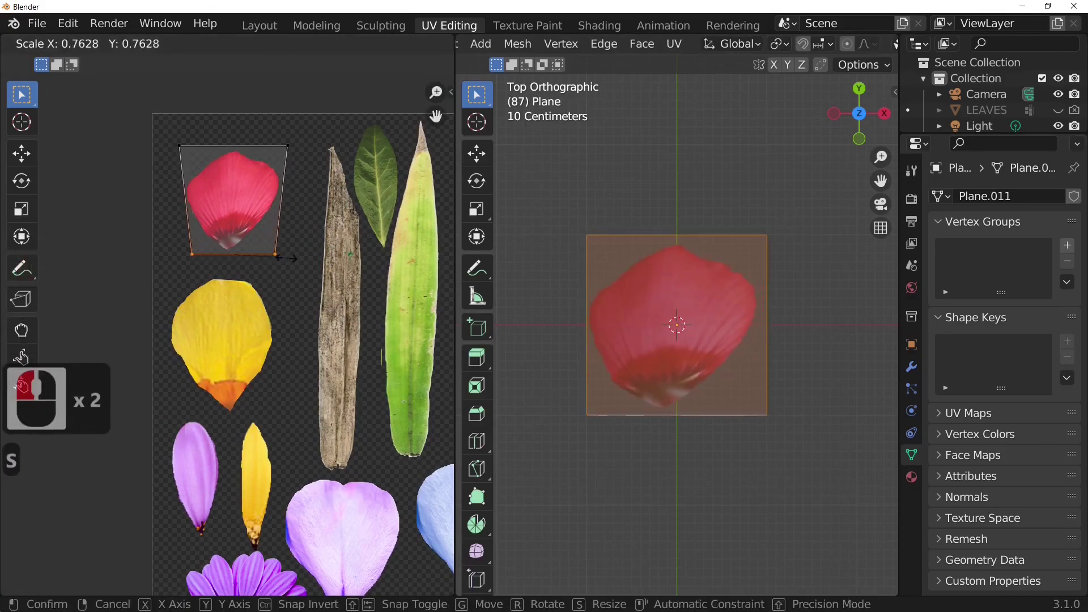
pyautogui.click(298, 257)
pyautogui.press('s')
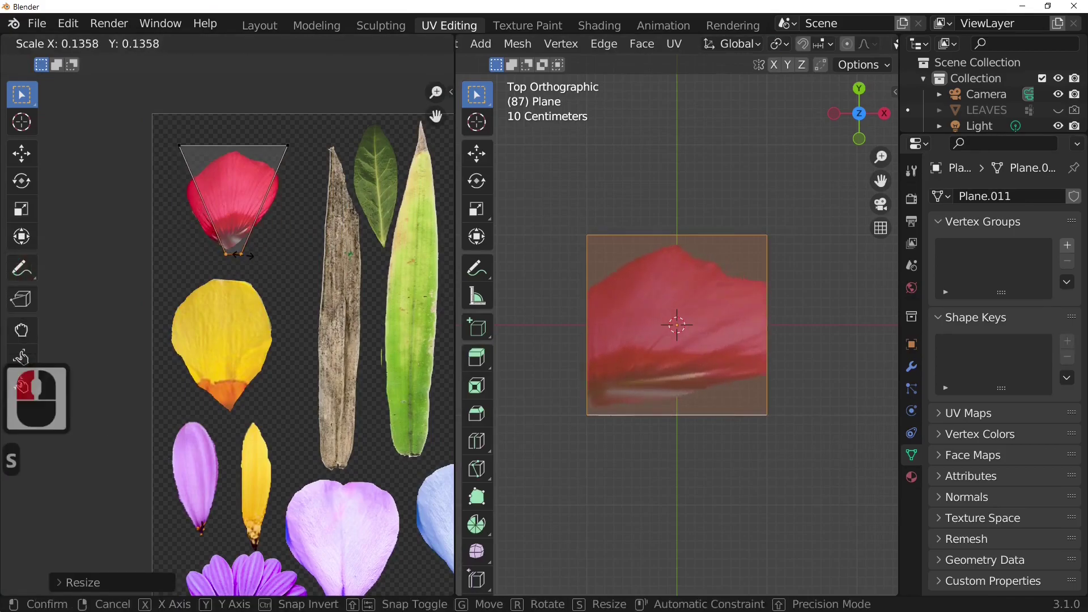
pyautogui.click(260, 255)
pyautogui.press('g')
pyautogui.click(253, 254)
# - Add four evenly spaced horizontal loop cuts to the plane and select the whole mesh
pyautogui.click(263, 210)
pyautogui.hotkey('ctrl', 'r')
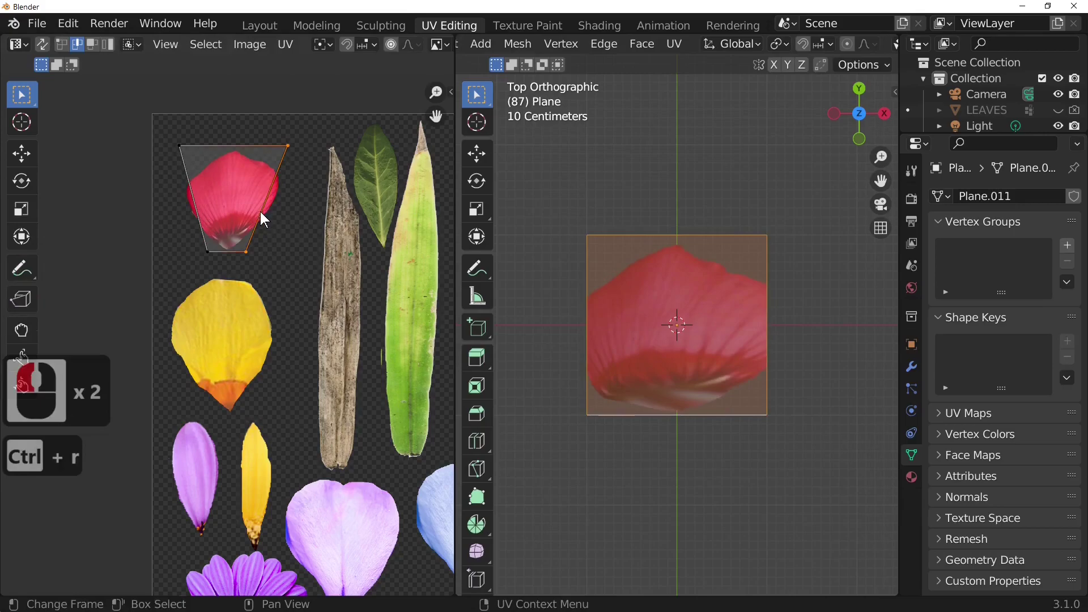
pyautogui.click(263, 210)
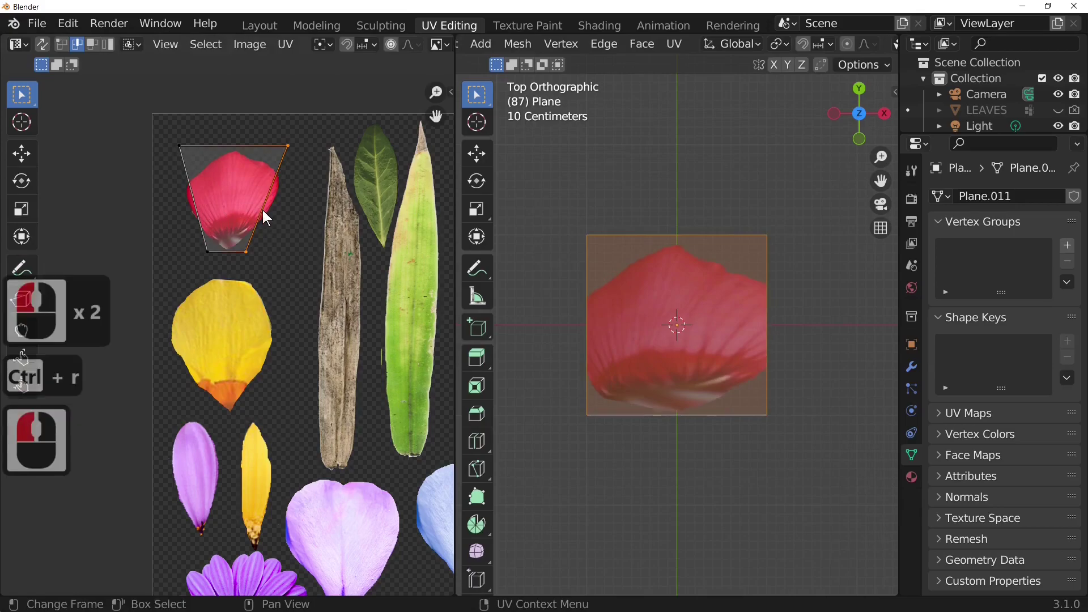
pyautogui.click(766, 363)
pyautogui.hotkey('ctrl', 'r')
pyautogui.scroll(3, 768, 359)
pyautogui.click(769, 359)
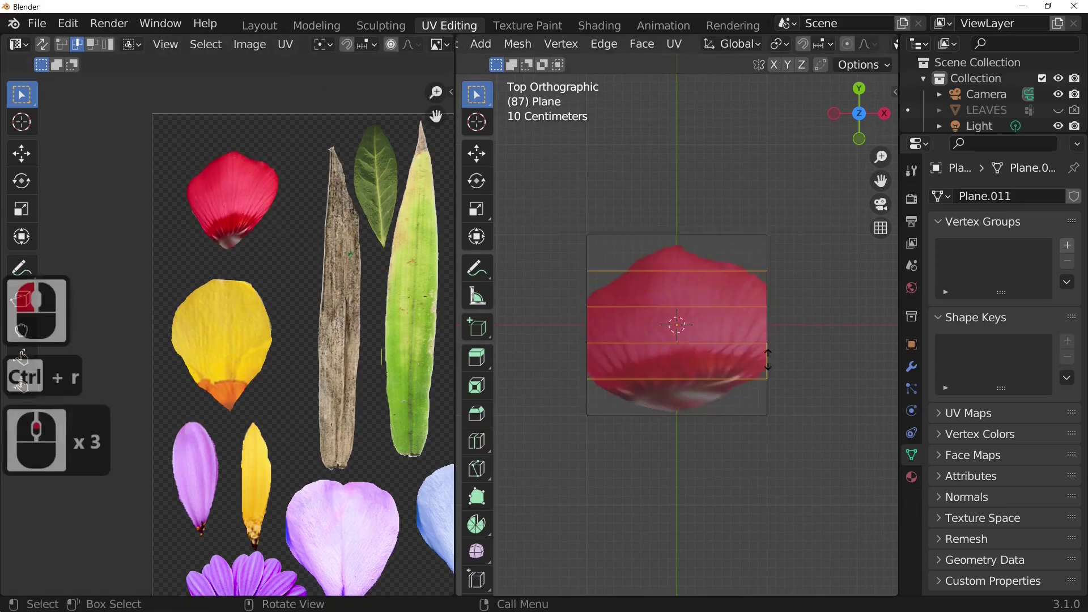
pyautogui.rightClick(767, 365)
pyautogui.press('a')
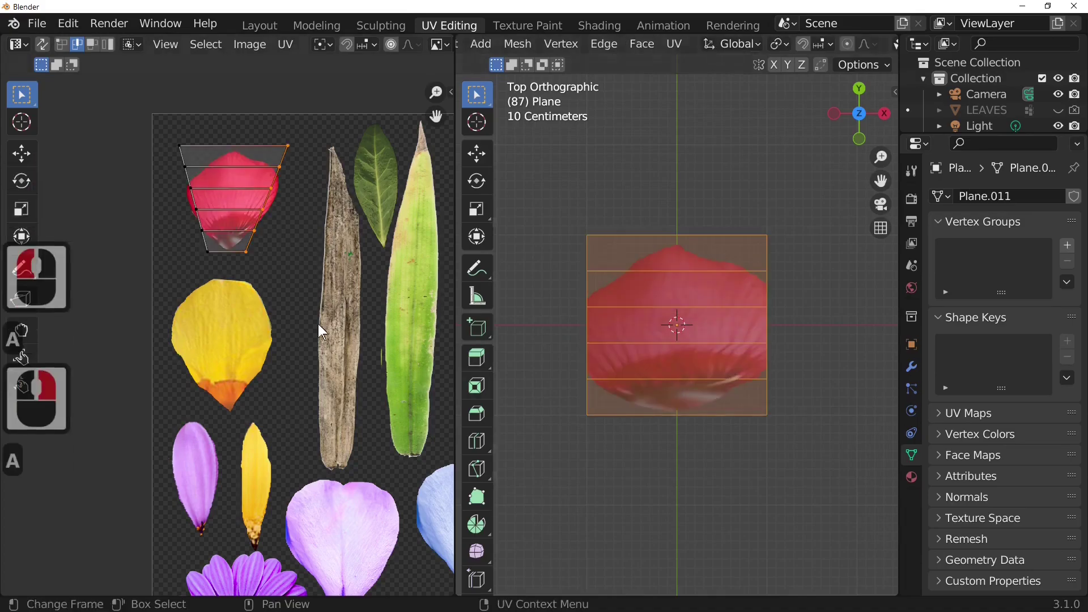
# - Try to scale the two lower inner UV edges to match the width of the red petal's lower part
pyautogui.scroll(2, 221, 338)
pyautogui.moveTo(257, 220); pyautogui.dragTo(272, 295, button='middle')
pyautogui.click(79, 44)
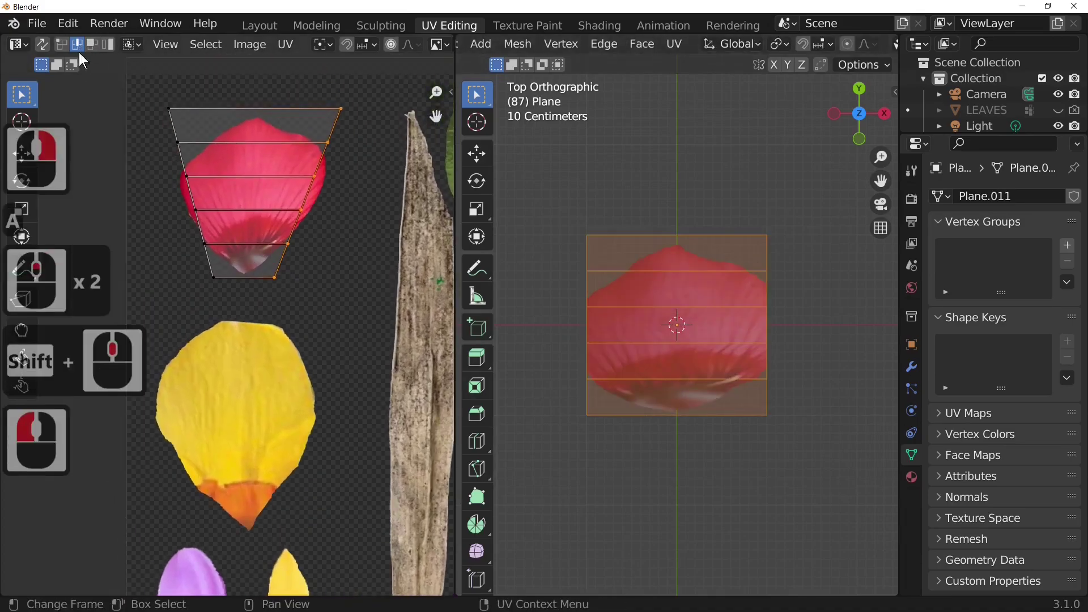
pyautogui.click(248, 242)
pyautogui.press('s')
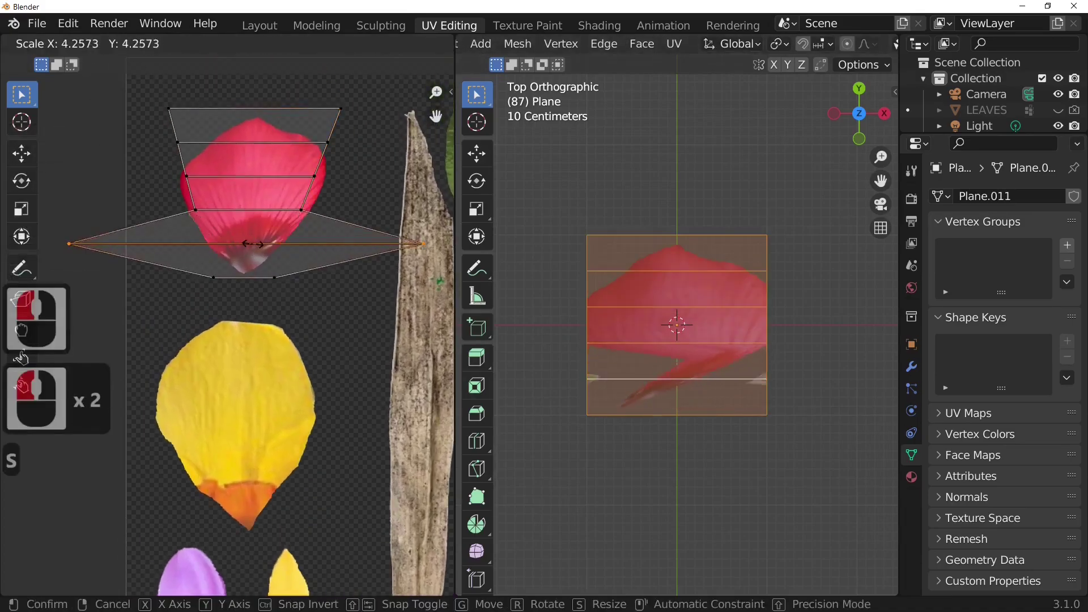
pyautogui.click(250, 245)
pyautogui.press('s')
pyautogui.click(321, 266)
pyautogui.click(272, 211)
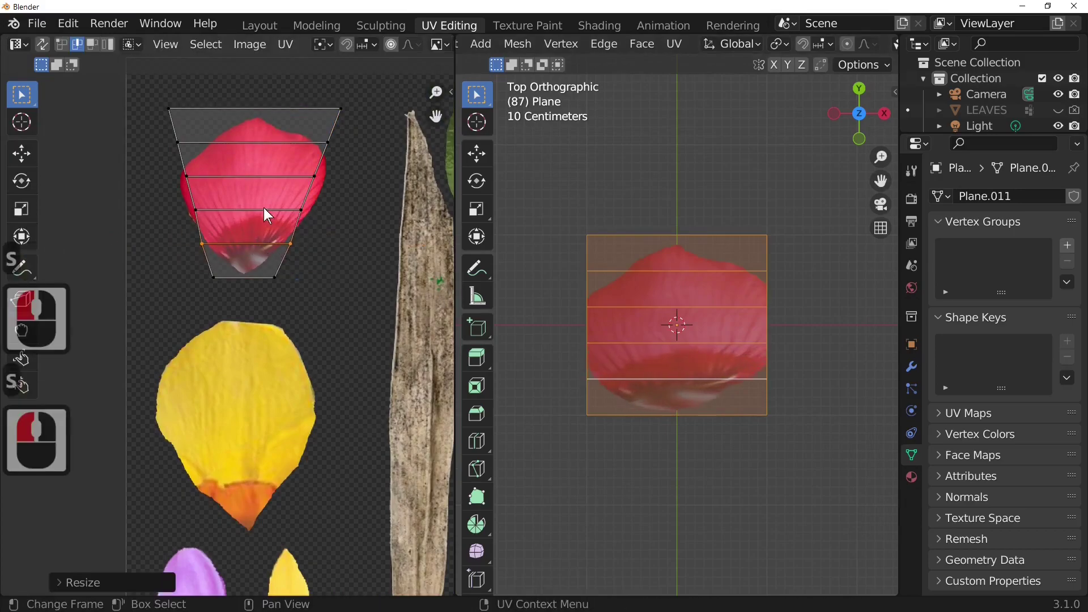
pyautogui.press('s')
pyautogui.click(390, 230)
# - Try widening the two upper inner UV edges and narrowing the top edge to follow the red petal's outline
pyautogui.click(316, 183)
pyautogui.press('s')
pyautogui.click(342, 186)
pyautogui.click(283, 142)
pyautogui.press('s')
pyautogui.click(289, 144)
pyautogui.click(312, 110)
pyautogui.press('s')
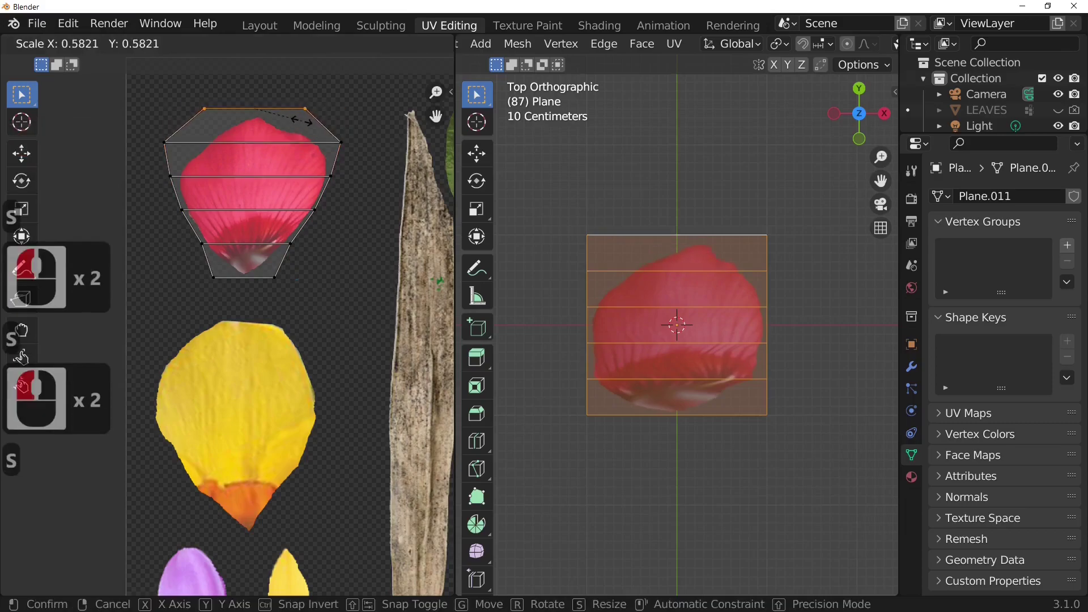
pyautogui.click(296, 115)
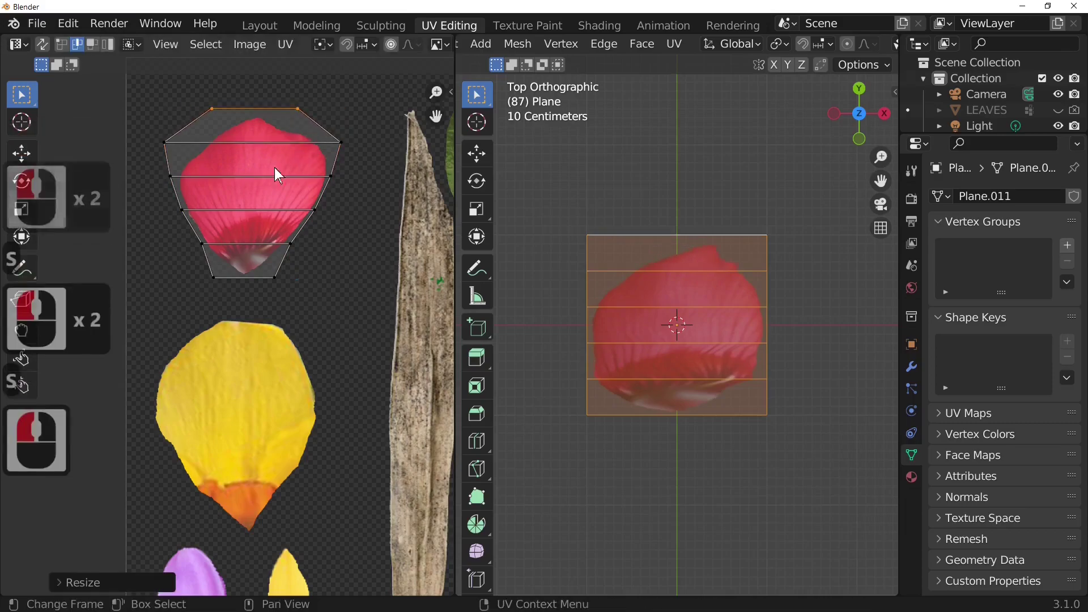
# - Undo the width changes on the red petal's UV edges and reselect the whole plane
pyautogui.click(690, 422)
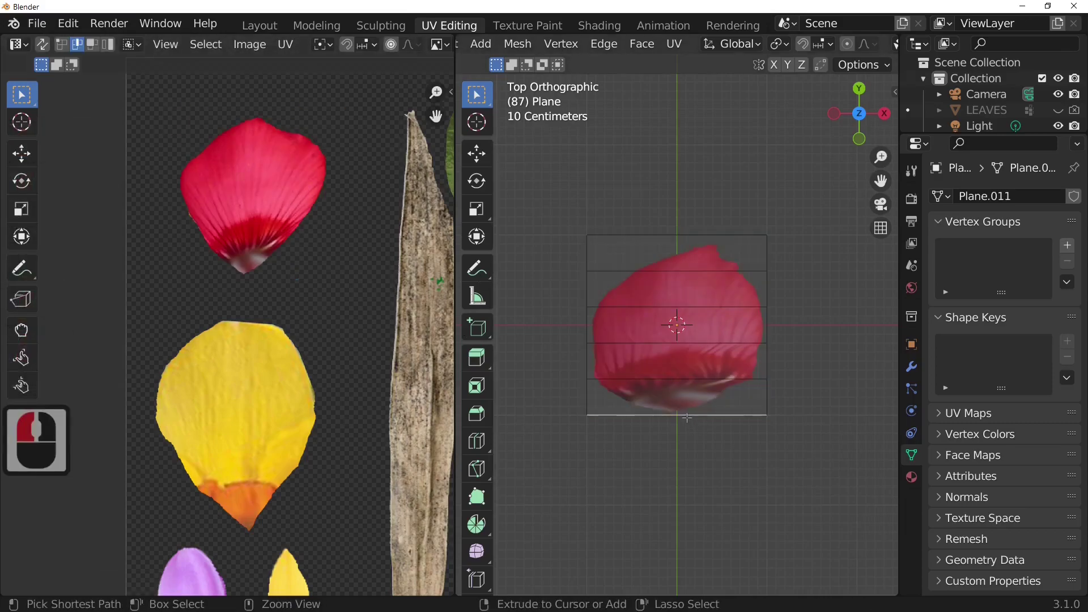
pyautogui.hotkey('ctrl', 'z')
pyautogui.hotkey('ctrl', 'z')
pyautogui.press('a')
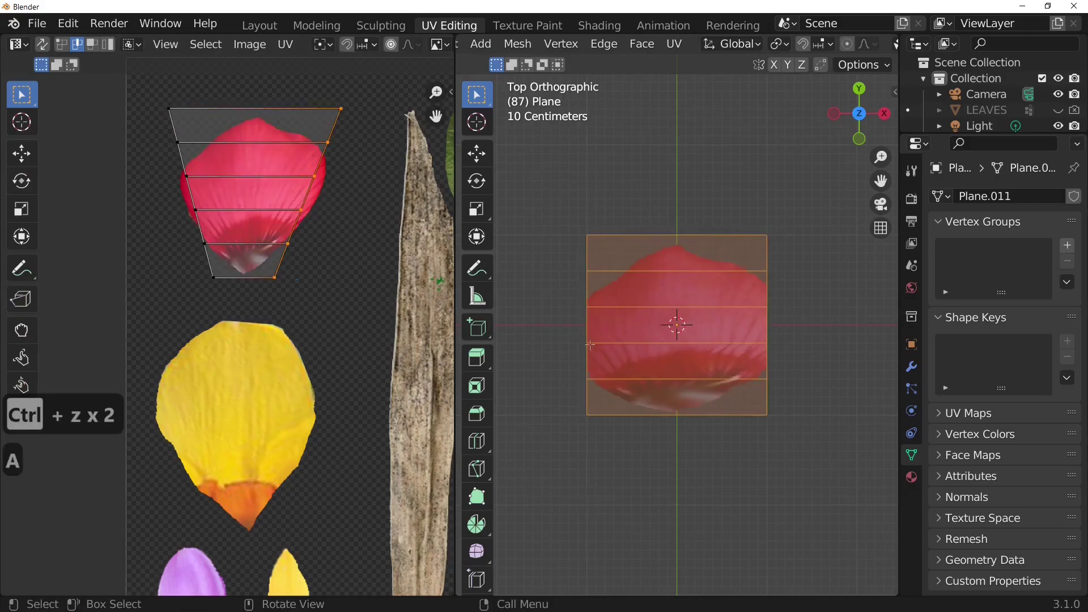
# - Reproject the plane's UVs from the top view and move them over the red petal in the texture
pyautogui.press('u')
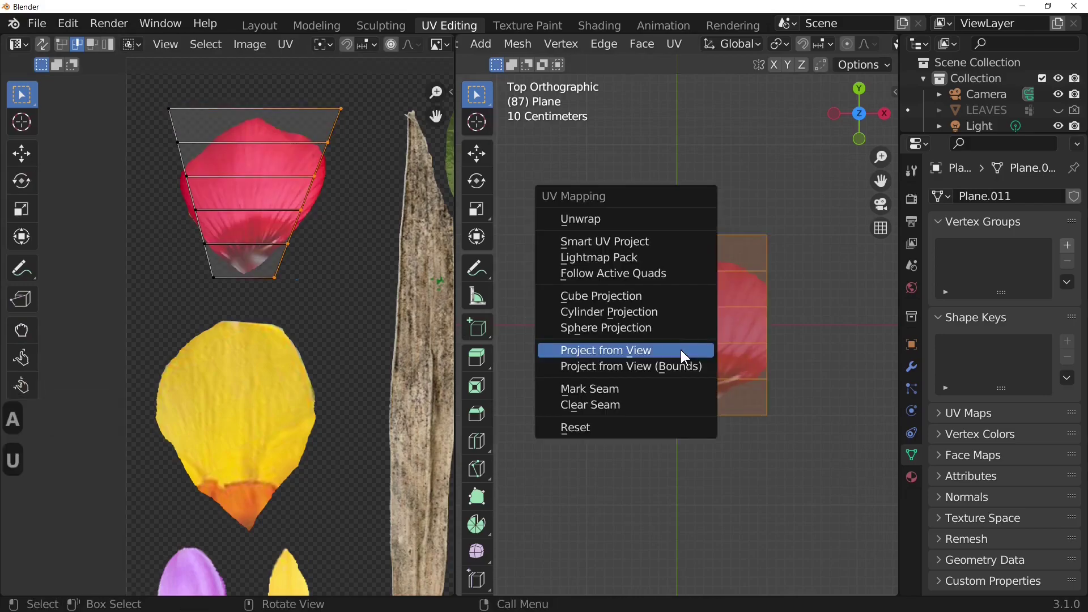
pyautogui.click(683, 353)
pyautogui.scroll(-4, 390, 353)
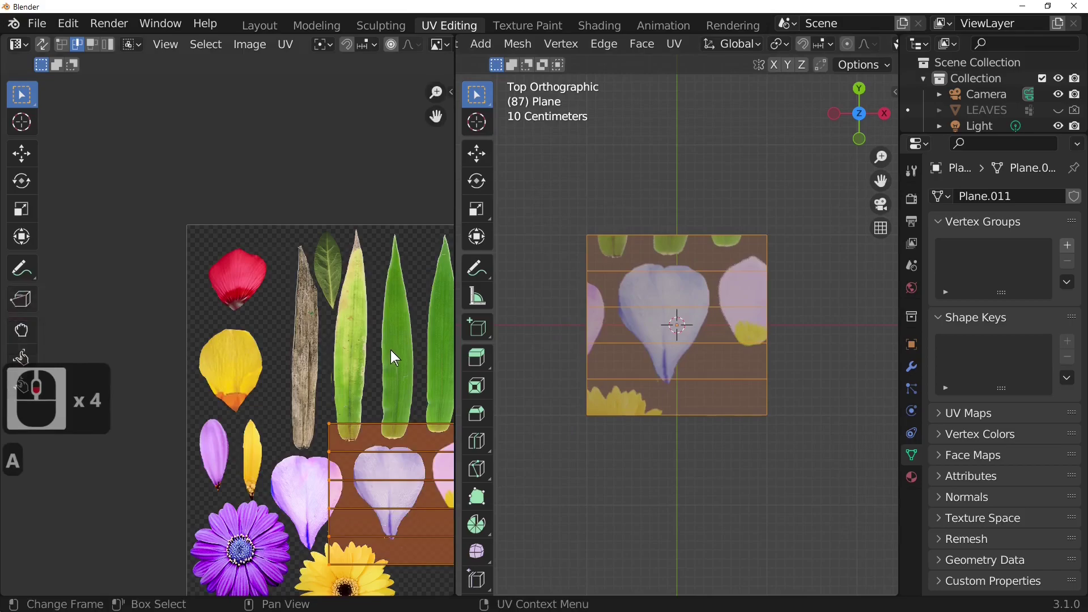
pyautogui.press('g')
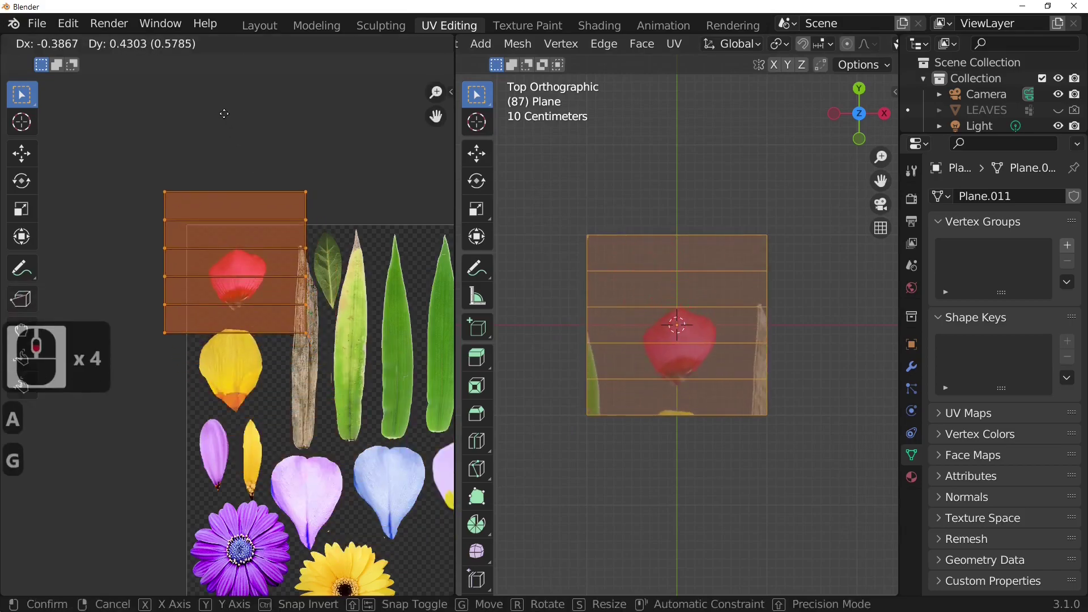
pyautogui.click(237, 119)
# - Scale the UV layout down and centre it around the red petal
pyautogui.press('s')
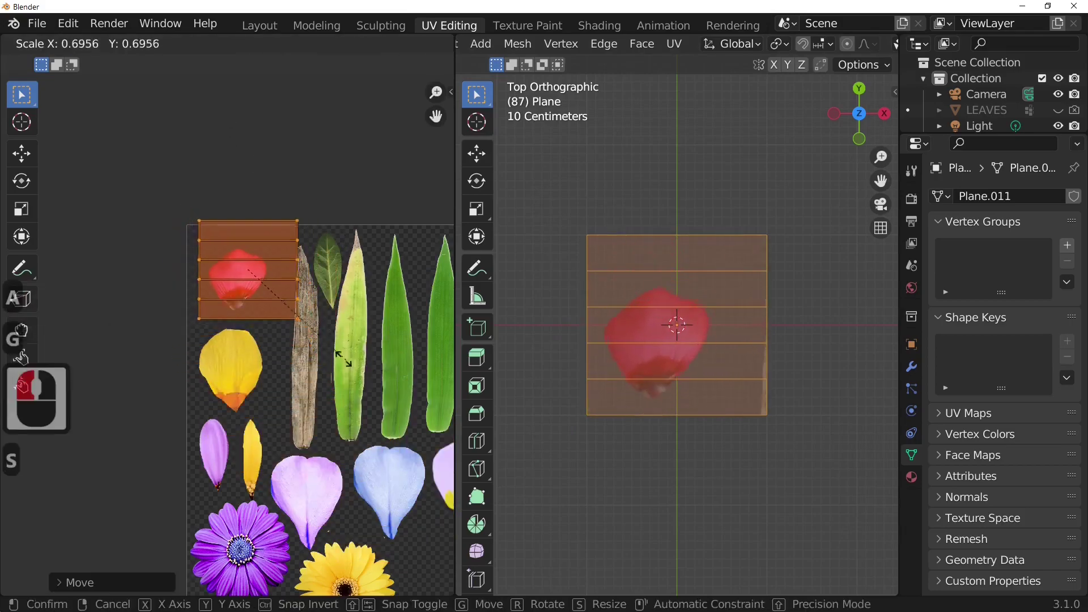
pyautogui.click(329, 344)
pyautogui.press('g')
pyautogui.click(314, 347)
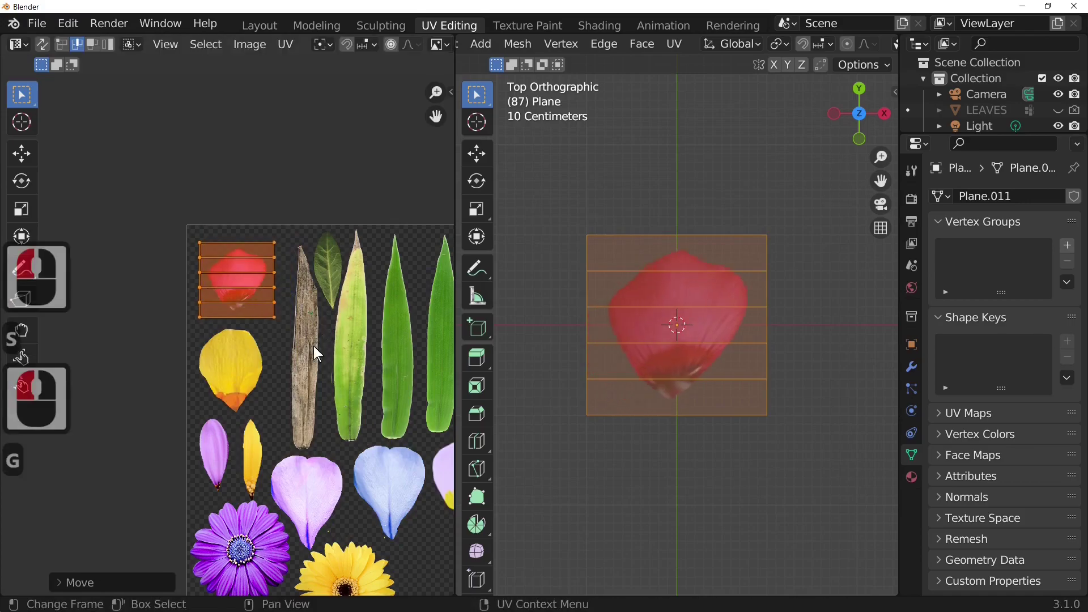
# - Shrink the whole UV layout slightly more so the red petal nearly fills the plane, and check it in Object Mode
pyautogui.scroll(1, 353, 388)
pyautogui.click(681, 417)
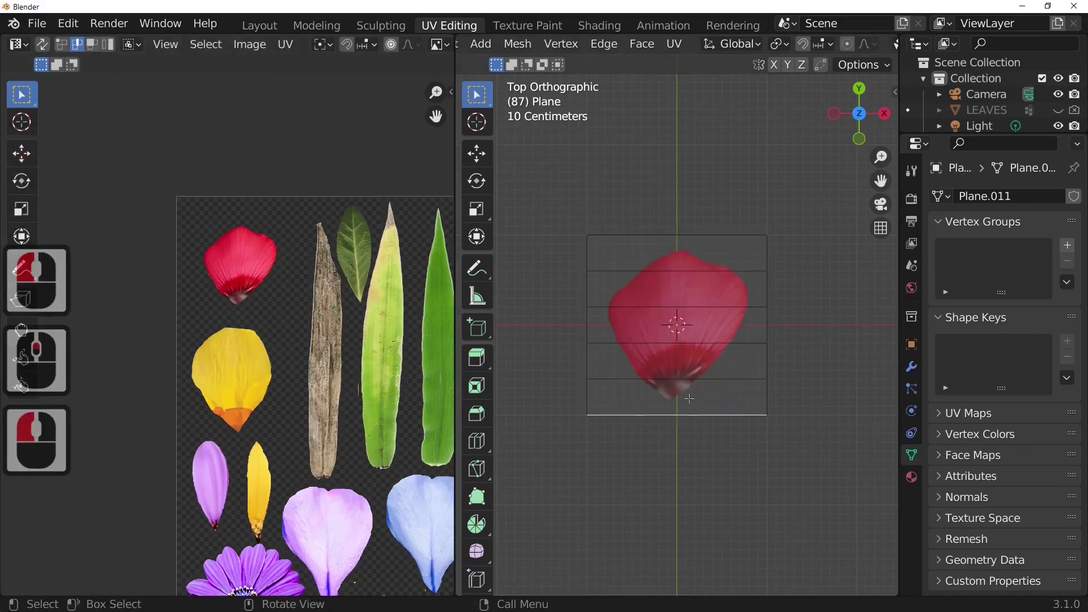
pyautogui.press('a')
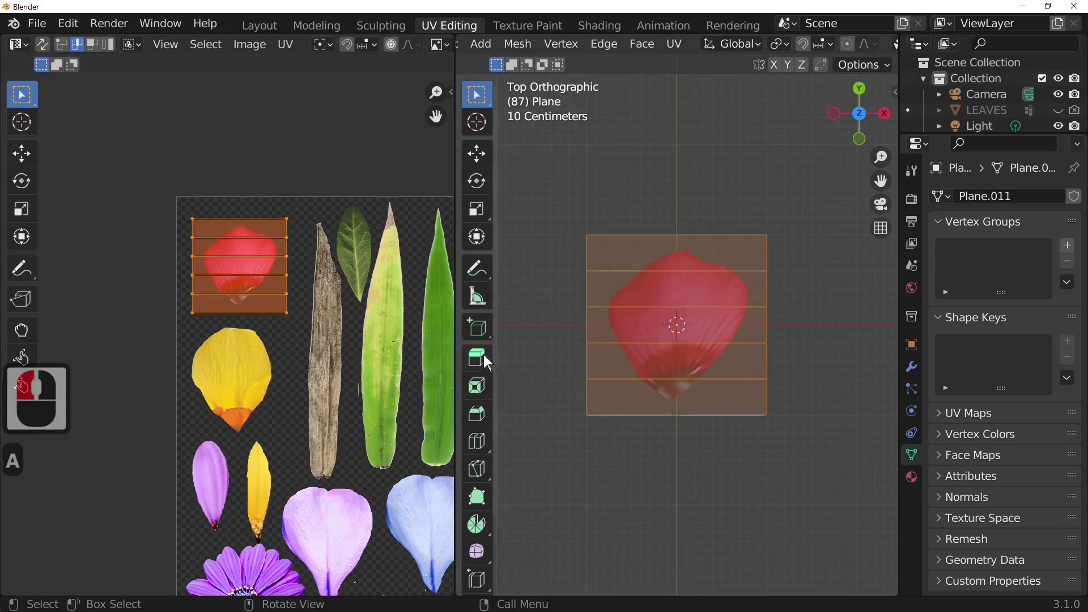
pyautogui.press('s')
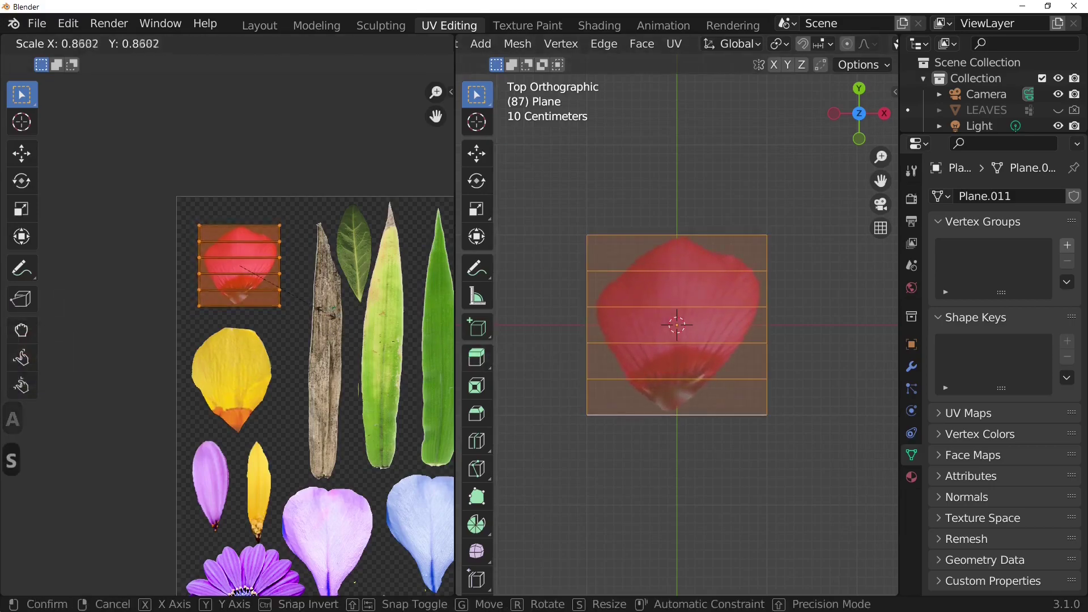
pyautogui.click(326, 315)
pyautogui.press('Tab')
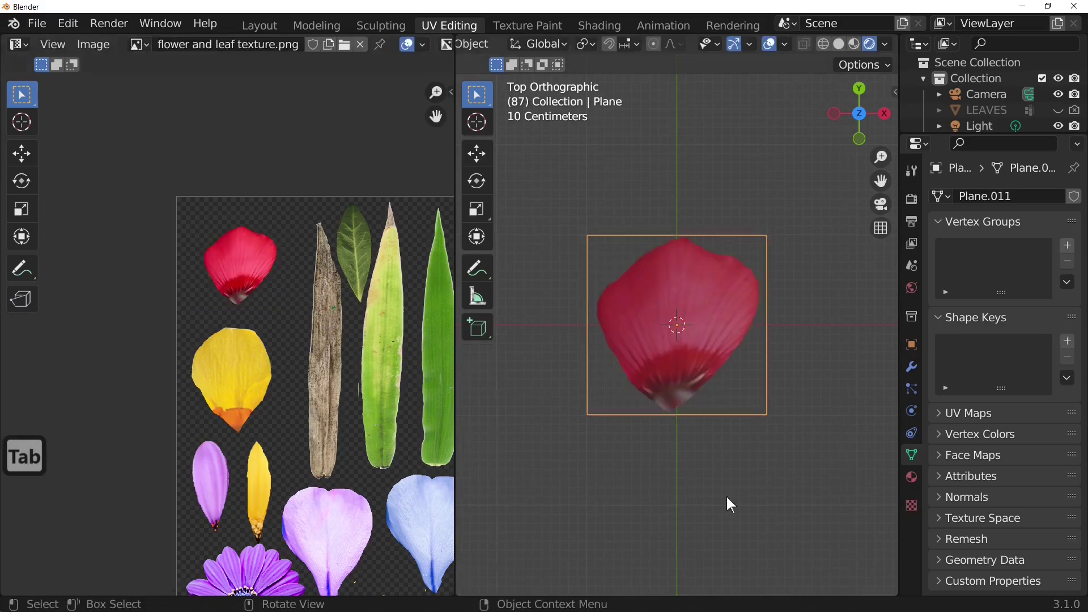
pyautogui.scroll(3, 726, 510)
pyautogui.moveTo(724, 544); pyautogui.dragTo(707, 522, button='middle')
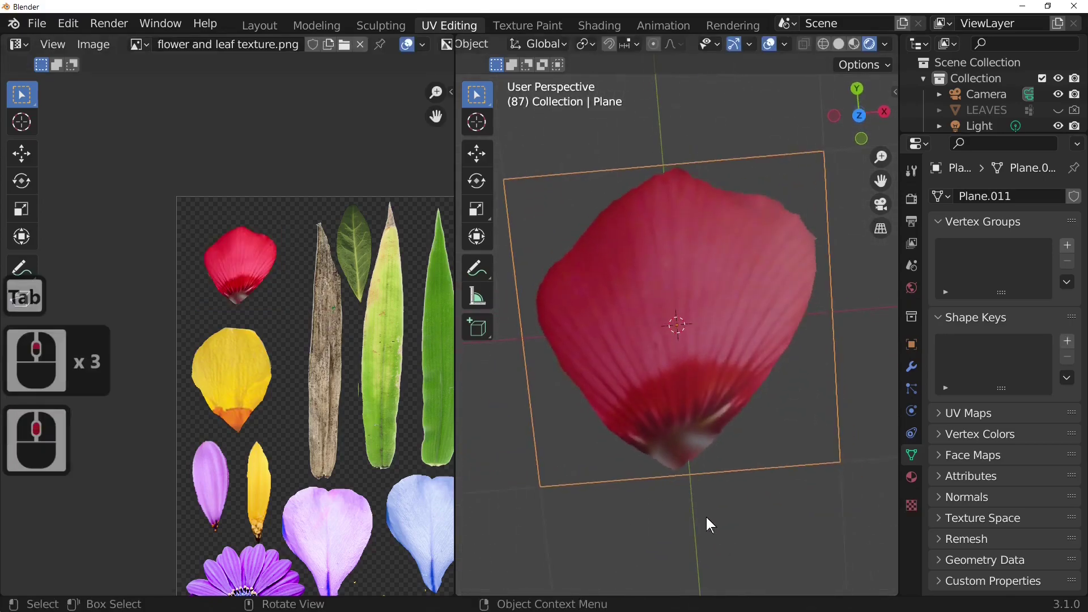
pyautogui.scroll(-3, 697, 508)
pyautogui.press('Tab')
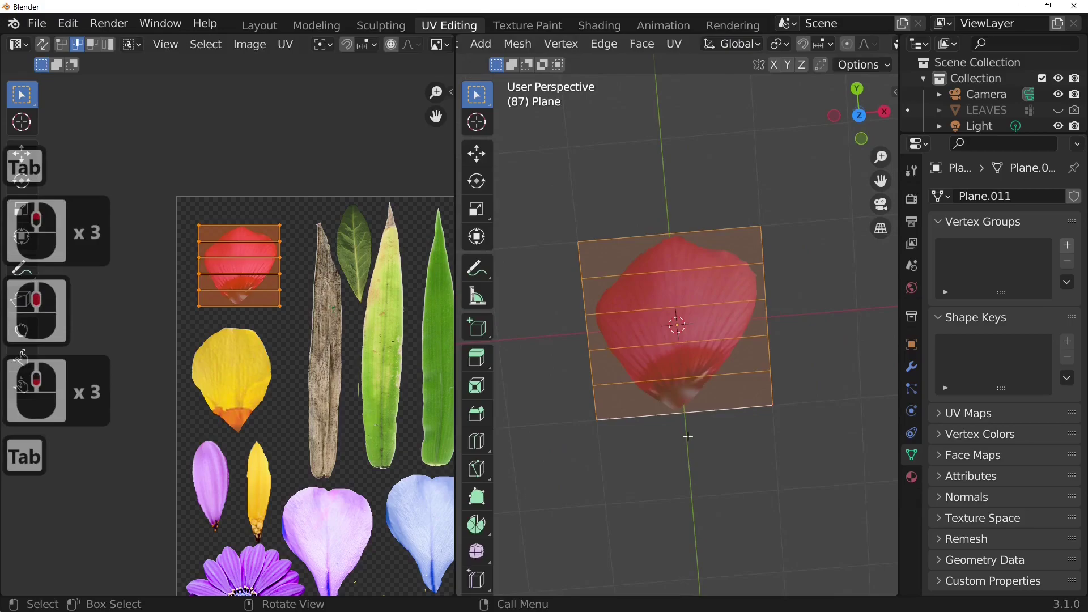
# - In the Layout workspace, move the petal plane along the Y axis so the petal's base sits at the 3D cursor
pyautogui.click(259, 26)
pyautogui.press('g')
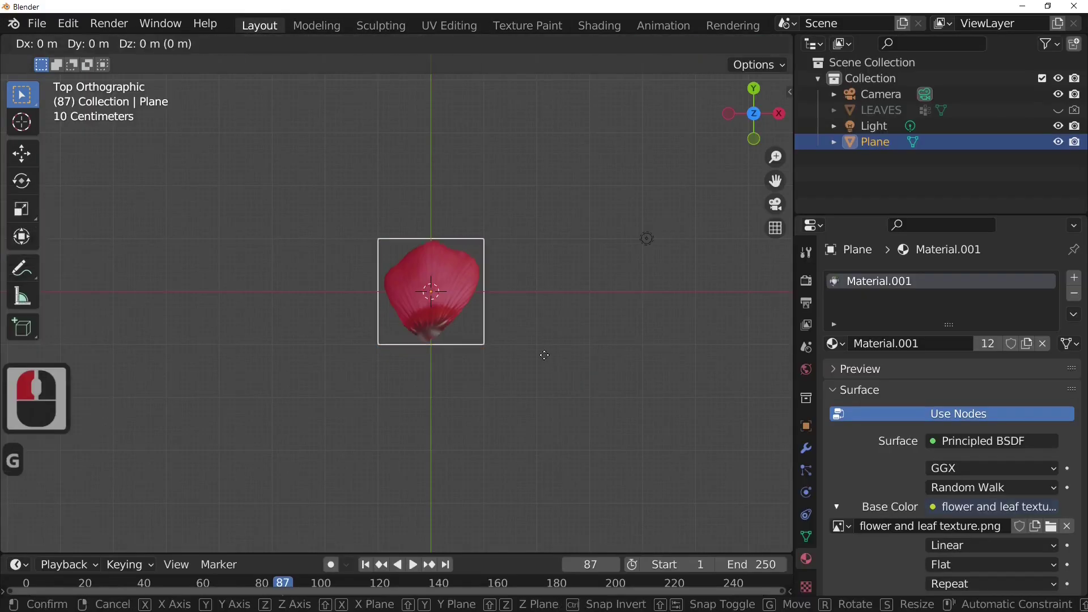
pyautogui.press('y')
pyautogui.click(535, 316)
# - Try duplicating the petal in place and rotating the copy 120° about the X axis, and delete the copy
pyautogui.scroll(3, 519, 377)
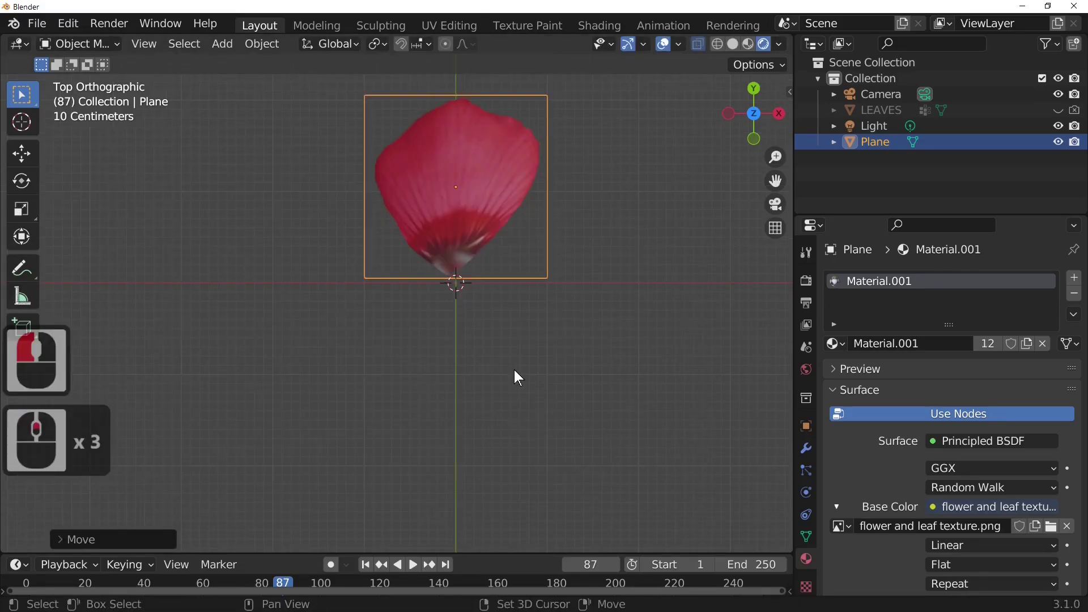
pyautogui.hotkey('shift', 'd')
pyautogui.rightClick(515, 372)
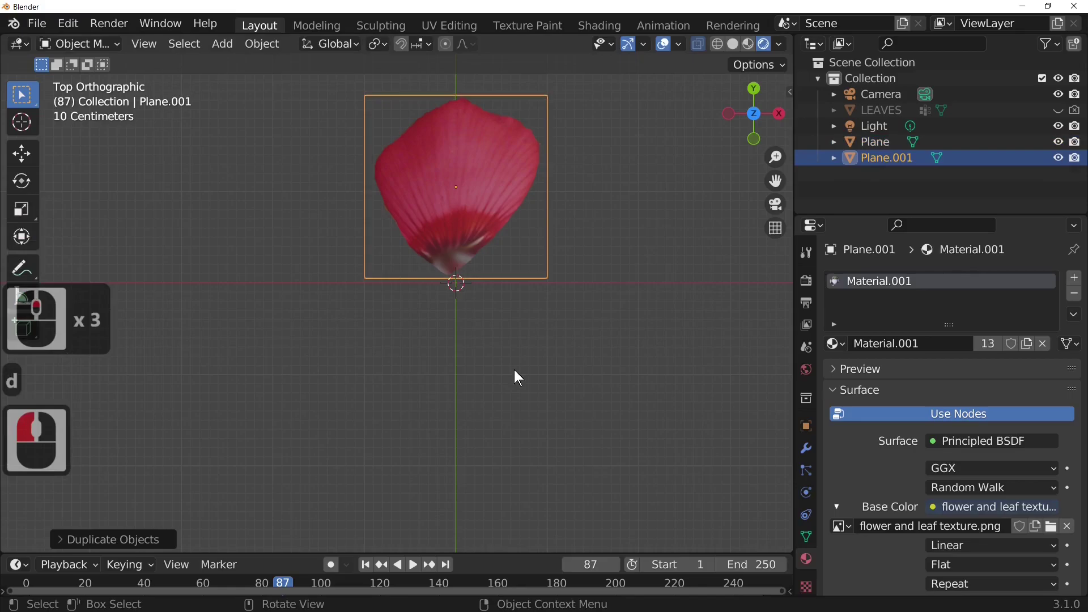
pyautogui.press('r')
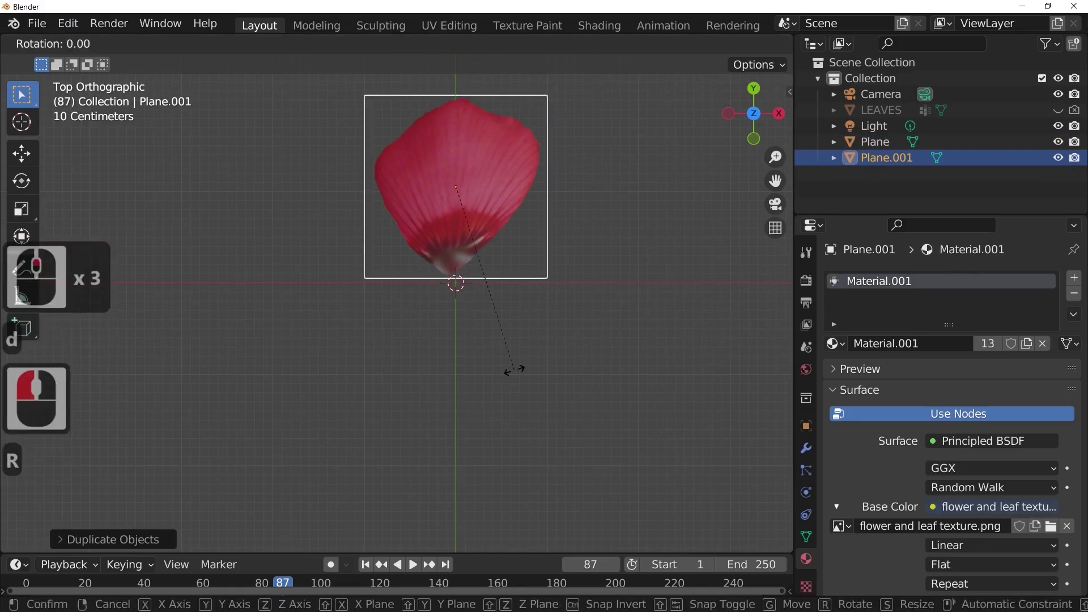
pyautogui.write('120')
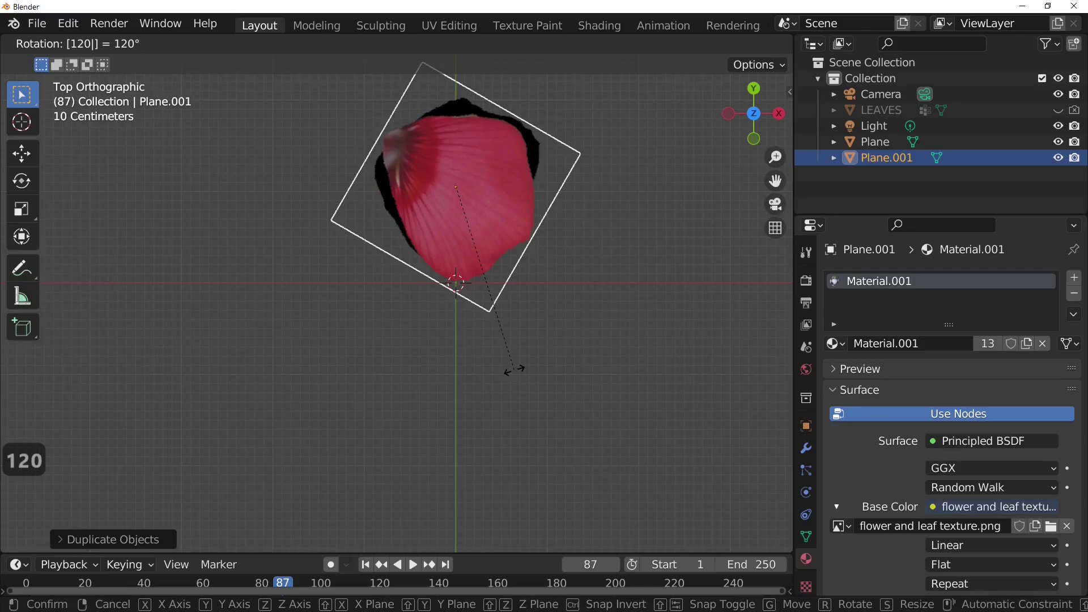
pyautogui.write('x')
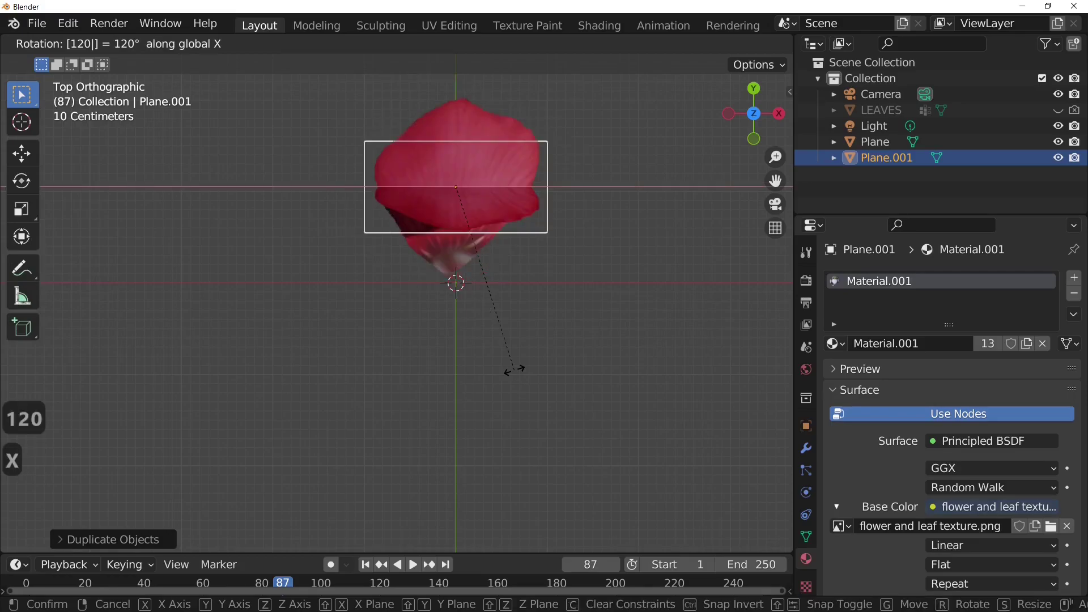
pyautogui.click(515, 370)
pyautogui.press('x')
pyautogui.click(514, 369)
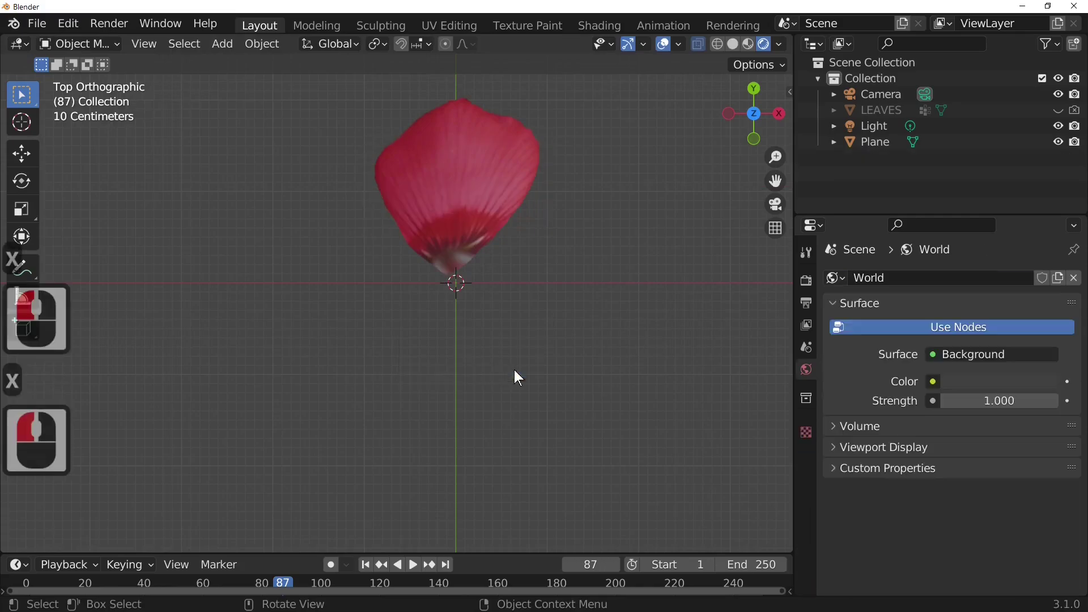
# - Select the petal plane and set its origin to the 3D cursor at the petal's base
pyautogui.click(246, 39)
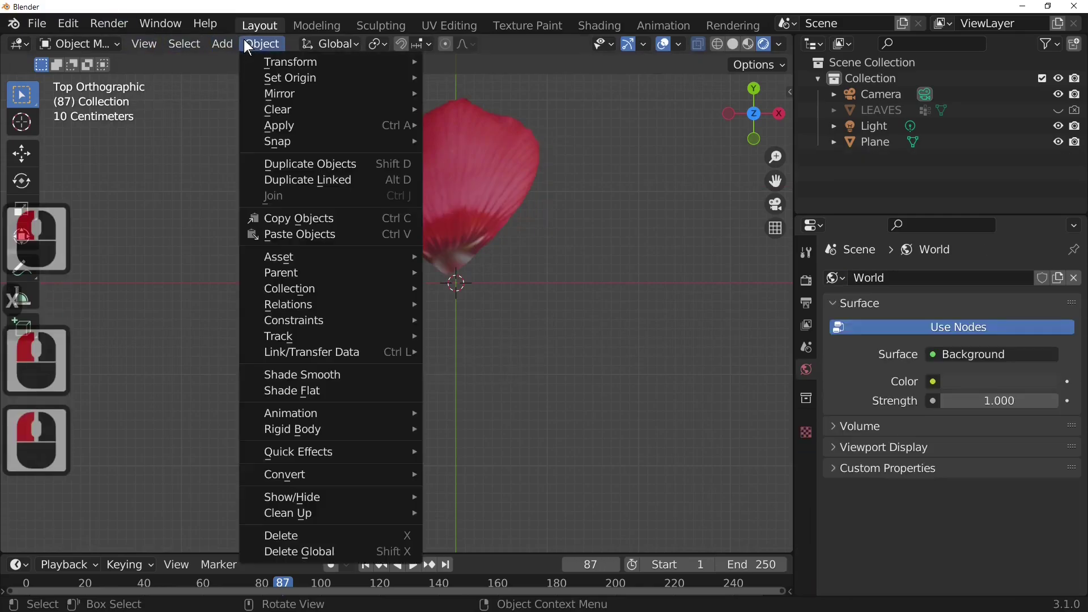
pyautogui.moveTo(294, 76)
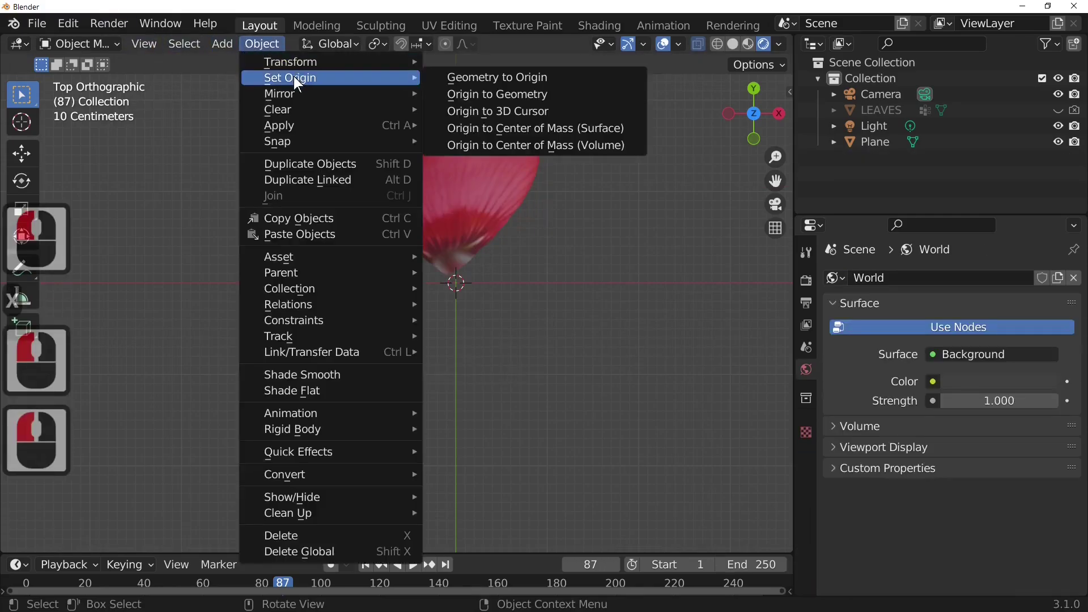
pyautogui.click(539, 108)
pyautogui.click(479, 222)
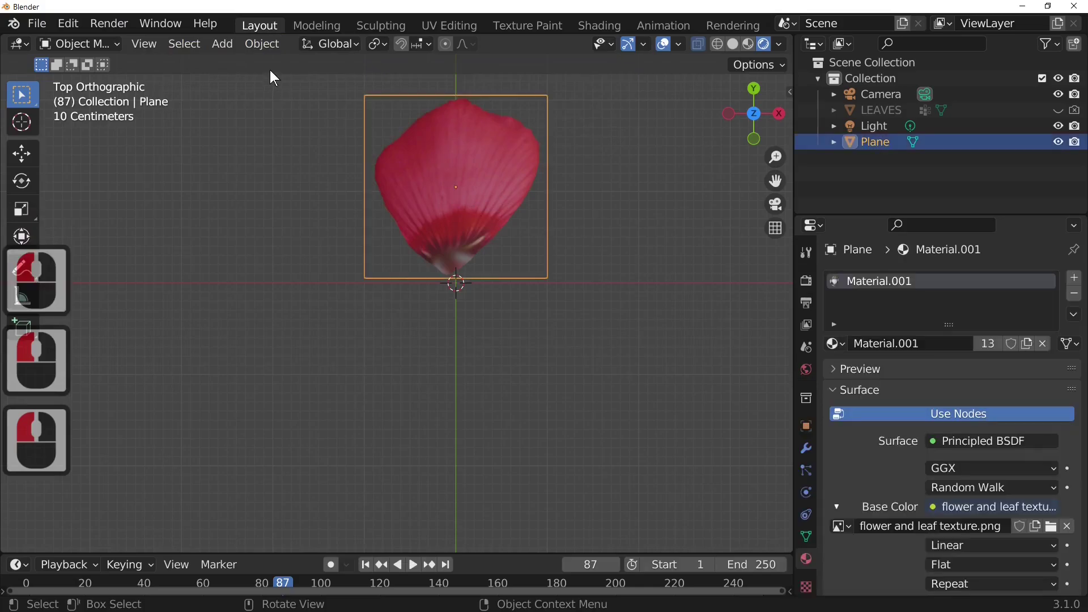
pyautogui.click(262, 46)
pyautogui.moveTo(306, 78)
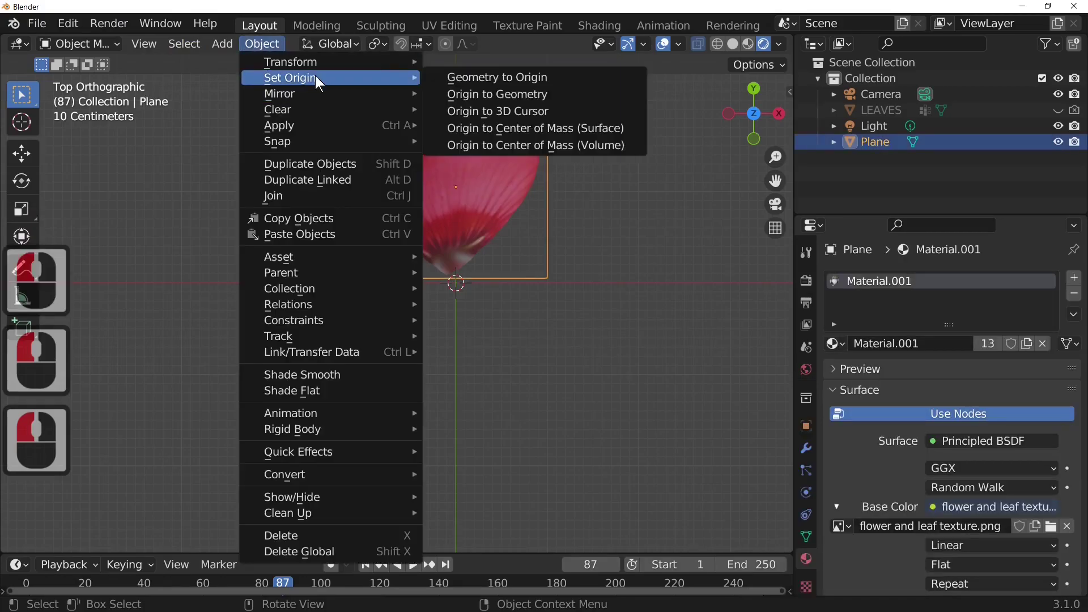
pyautogui.click(554, 105)
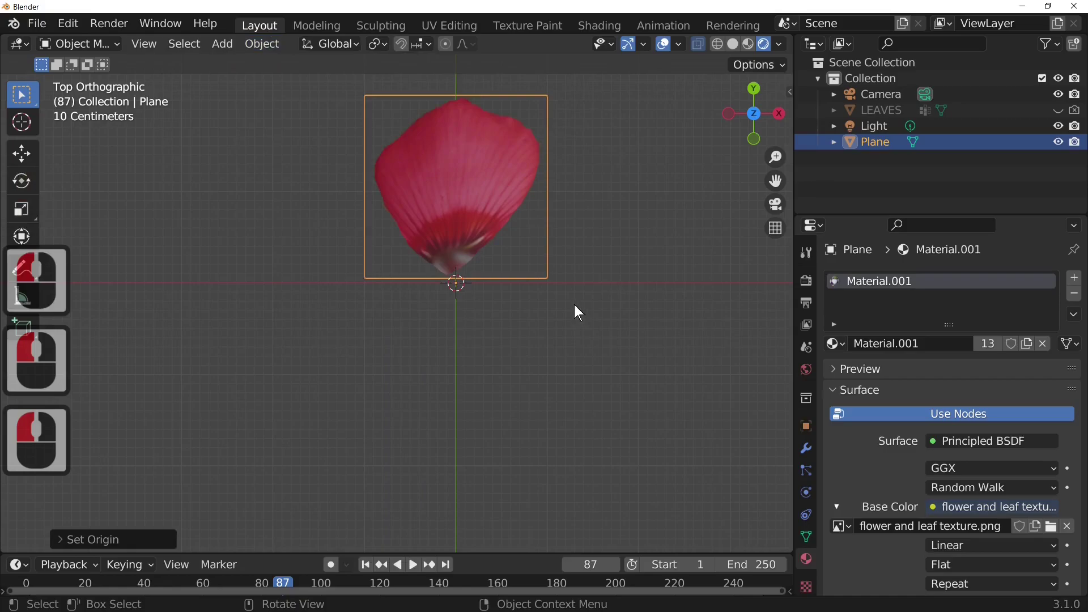
# - Duplicate the petal in place and rotate the copy 120° about the global Z axis
pyautogui.hotkey('shift', 'd')
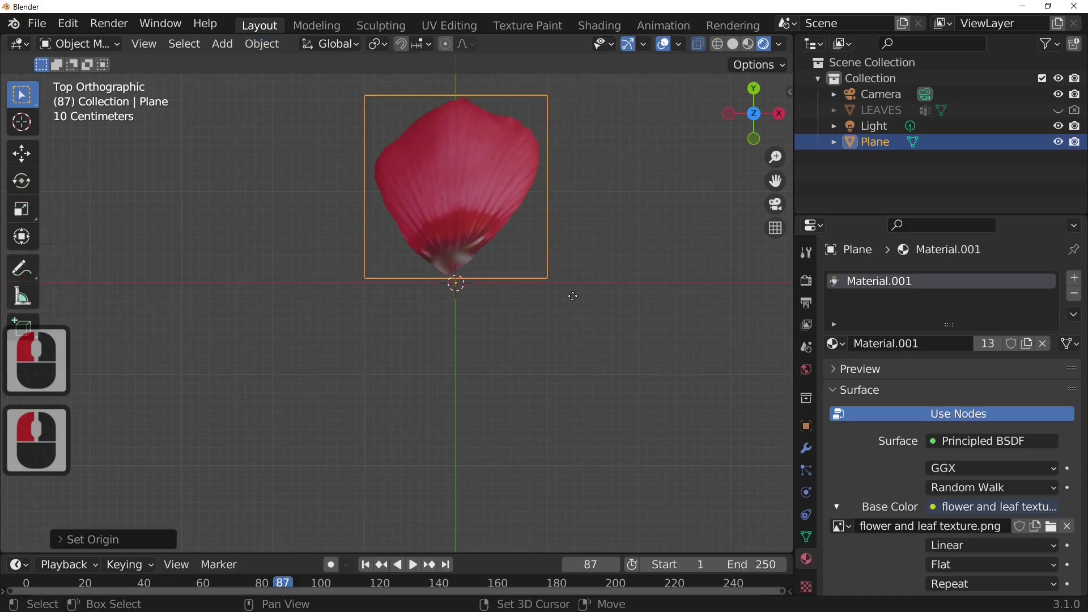
pyautogui.click(573, 296)
pyautogui.press('r')
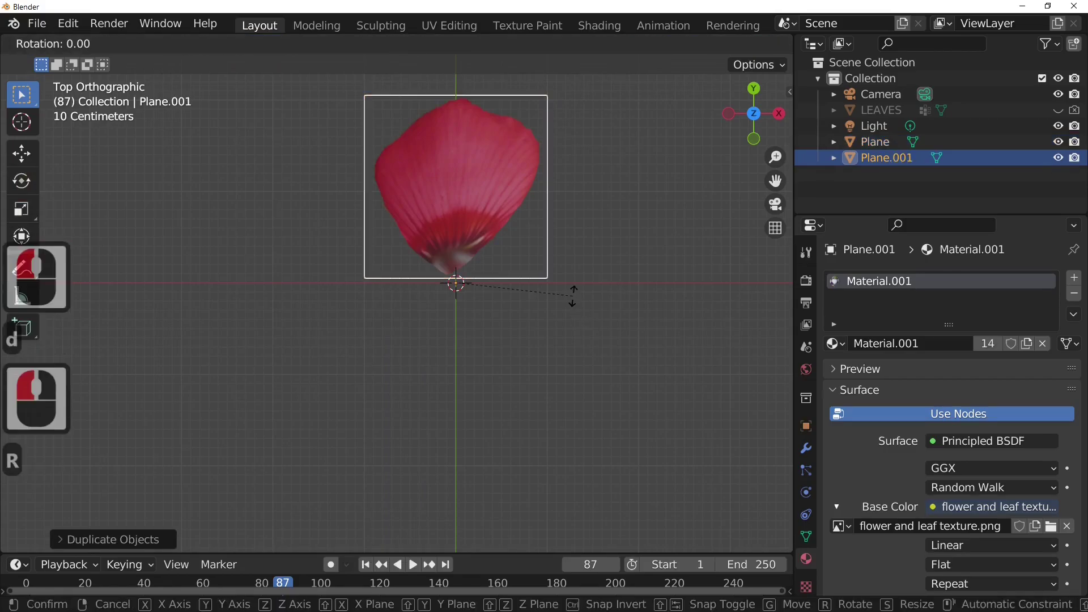
pyautogui.write('z120')
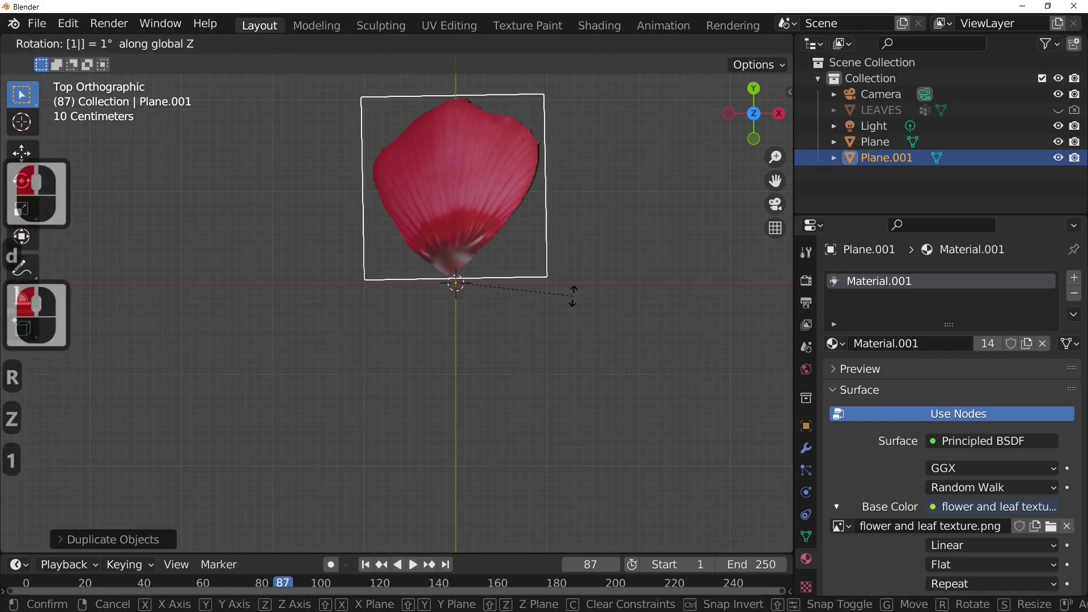
pyautogui.press('Return')
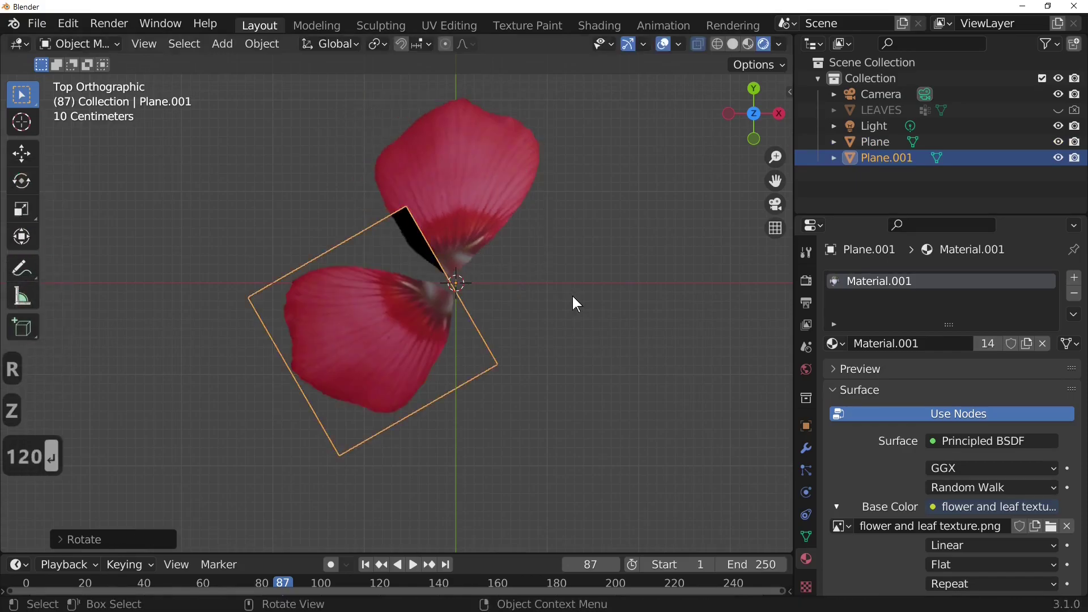
# - Duplicate the rotated petal and turn the new copy another 120° about Z to complete a three-petal ring
pyautogui.hotkey('shift', 'd')
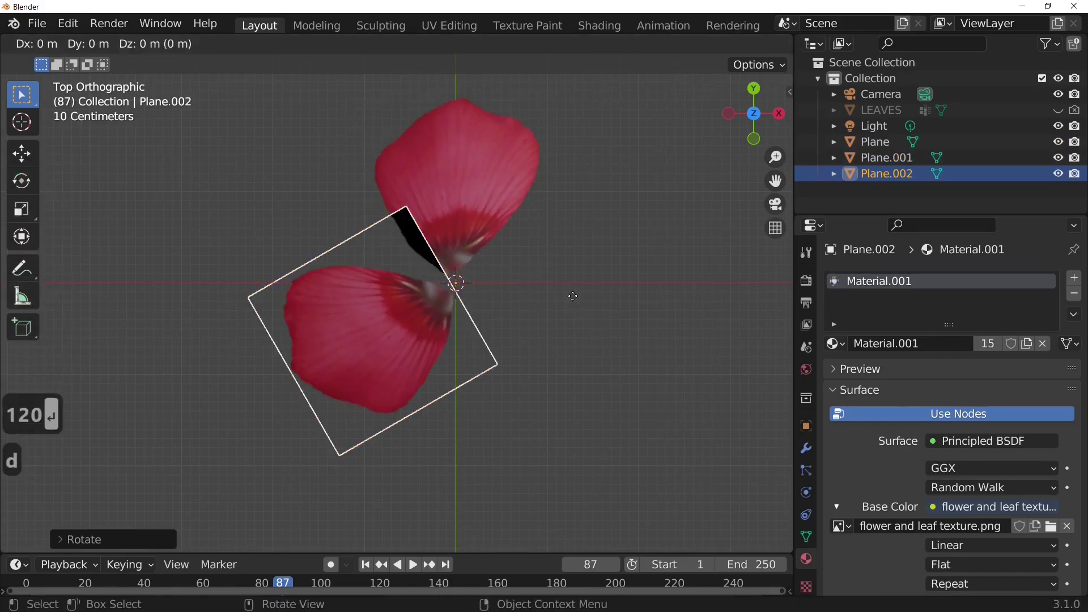
pyautogui.write('rz120')
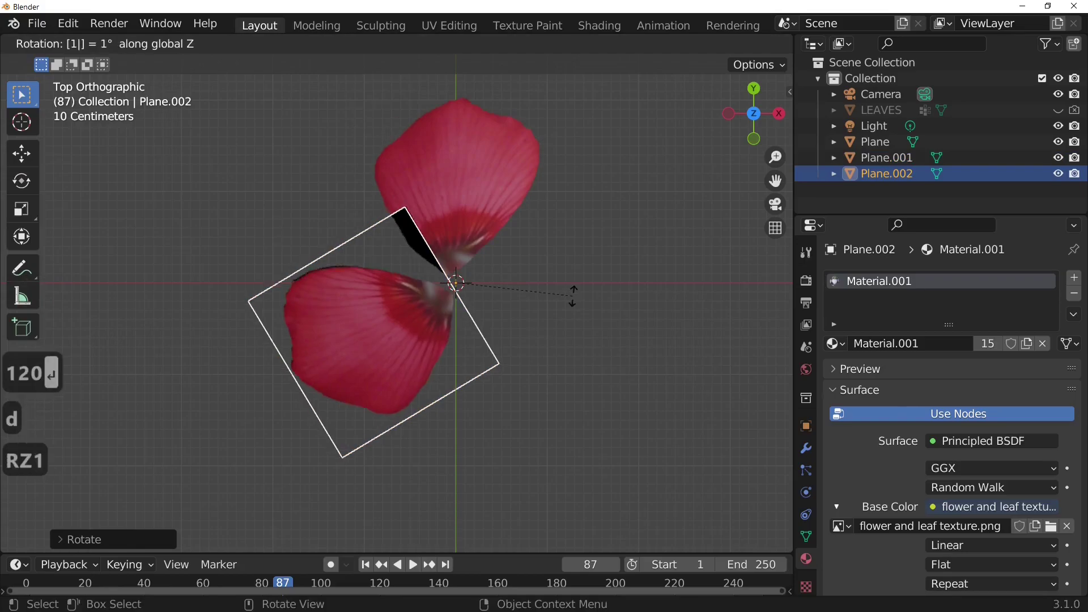
pyautogui.press('Return')
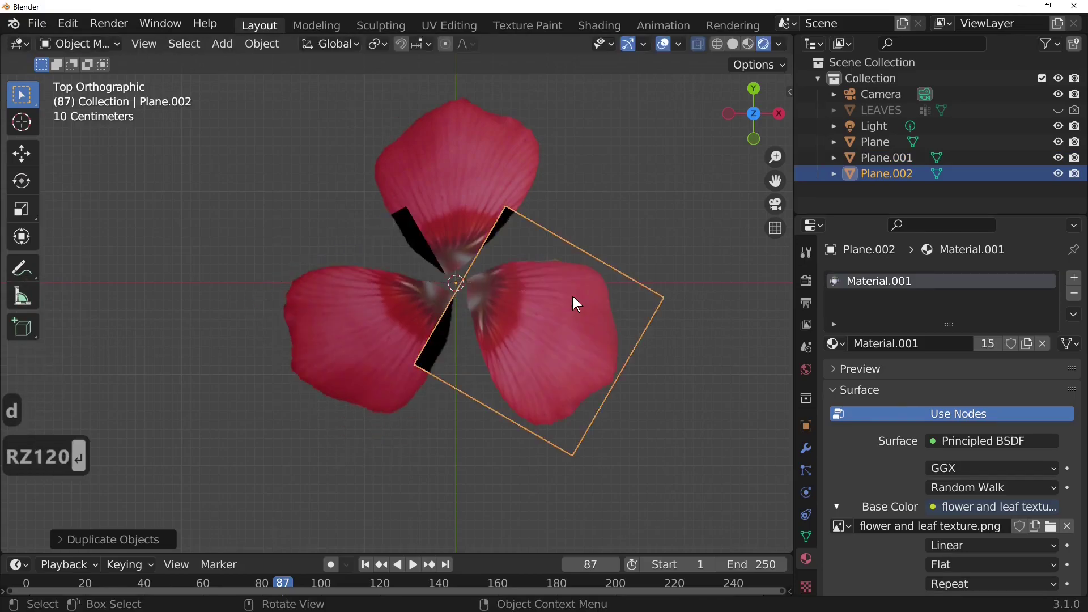
pyautogui.hotkey('shift', 'd')
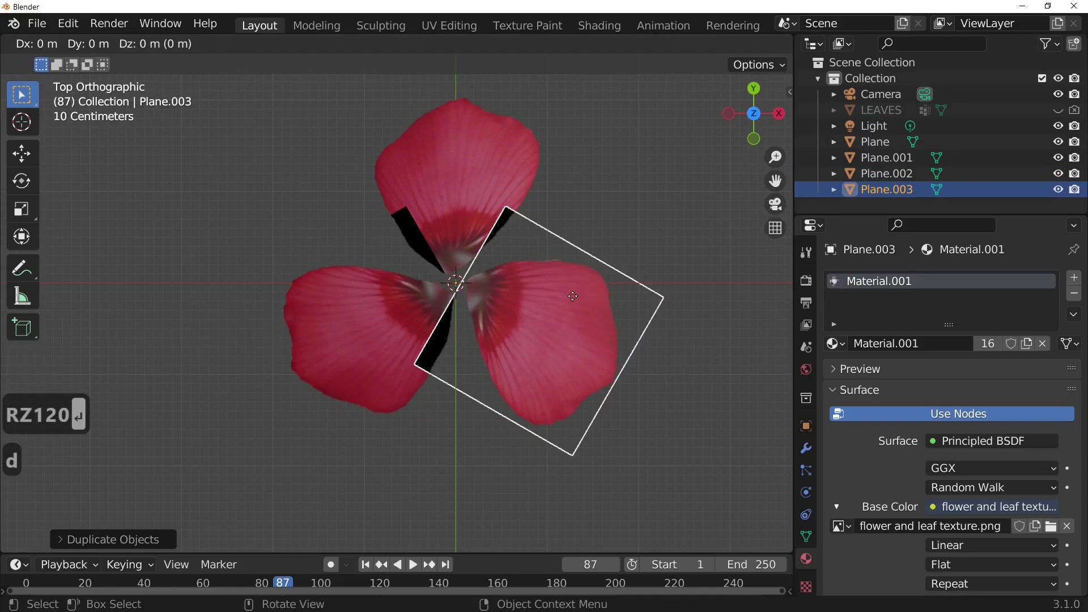
pyautogui.press('r')
pyautogui.write('z')
pyautogui.write('120')
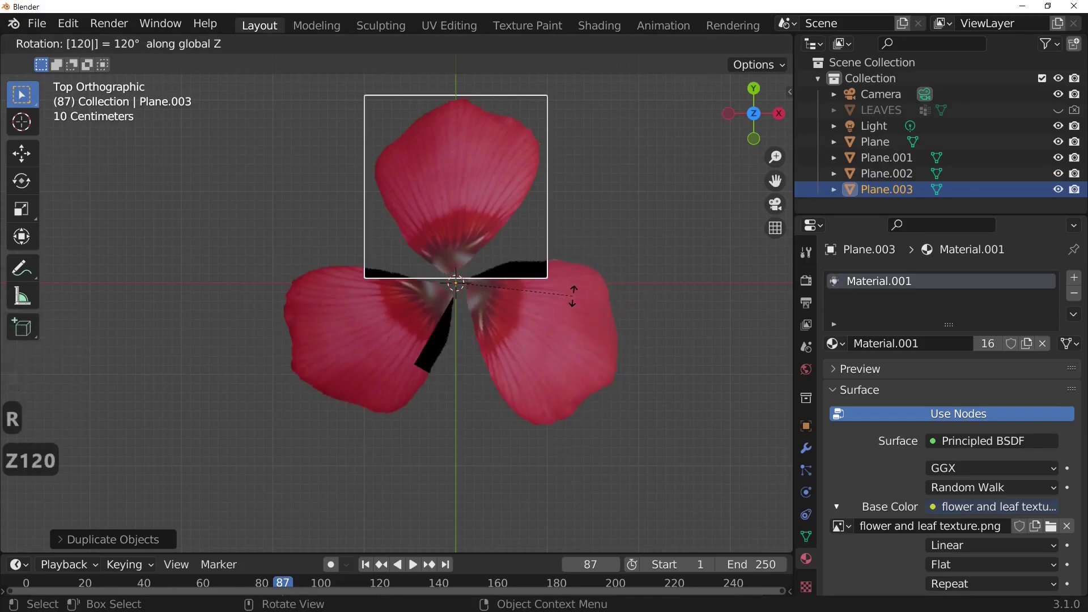
pyautogui.press('Return')
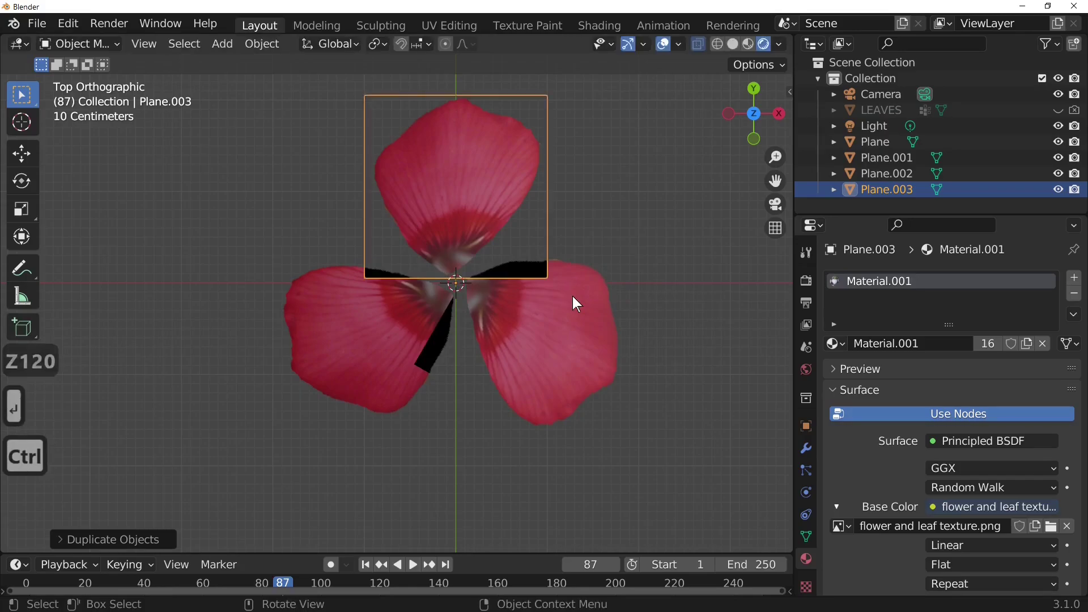
pyautogui.press('x')
pyautogui.click(573, 296)
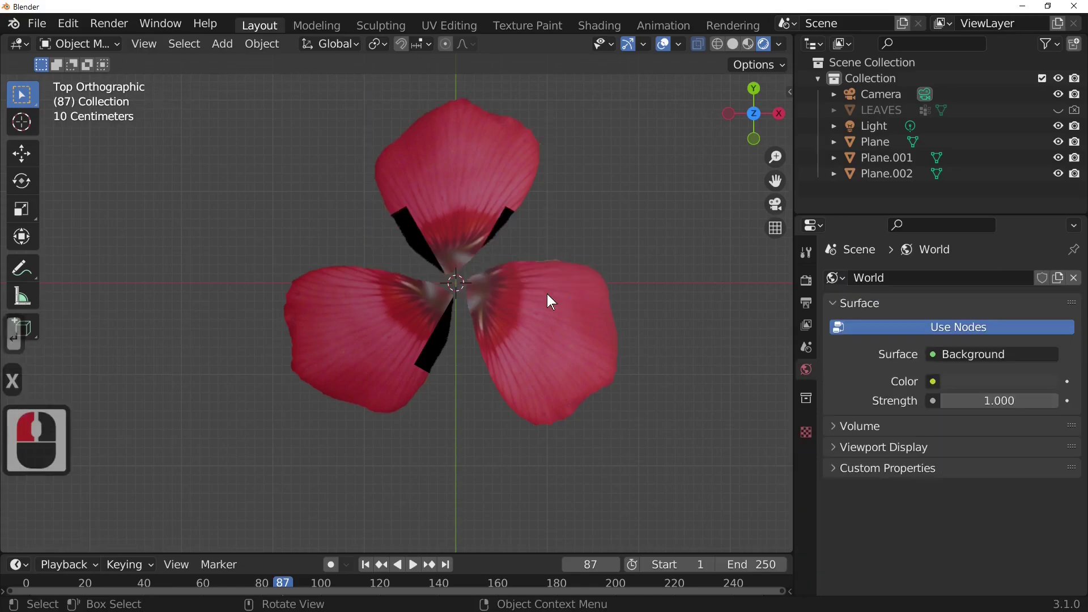
# - Lower the most recently added petal by about 0.03 m along the global Z axis
pyautogui.click(540, 316)
pyautogui.moveTo(540, 315); pyautogui.dragTo(505, 175, button='middle')
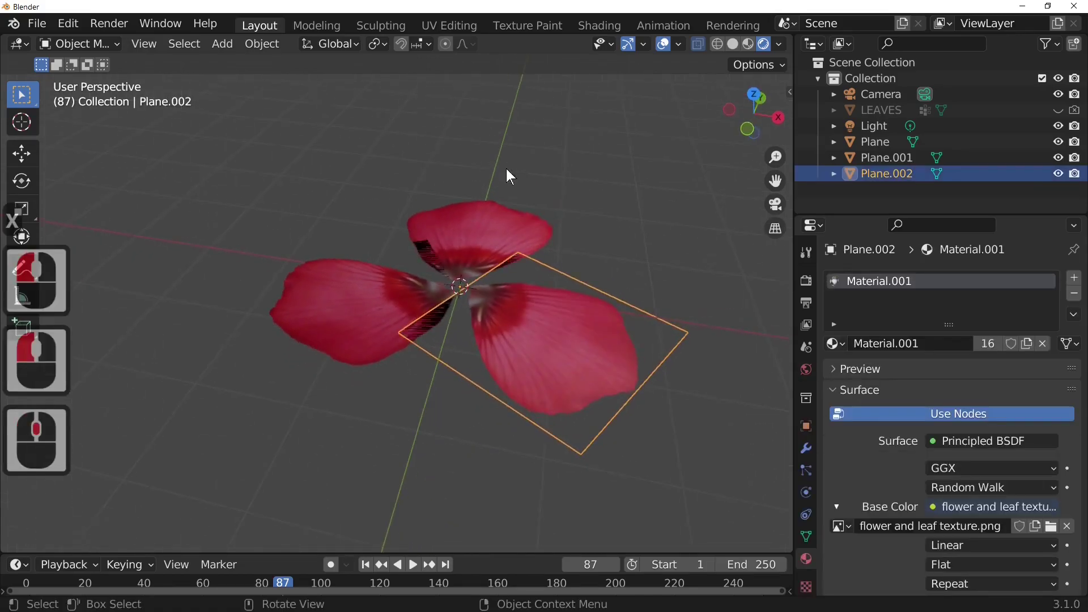
pyautogui.press('g')
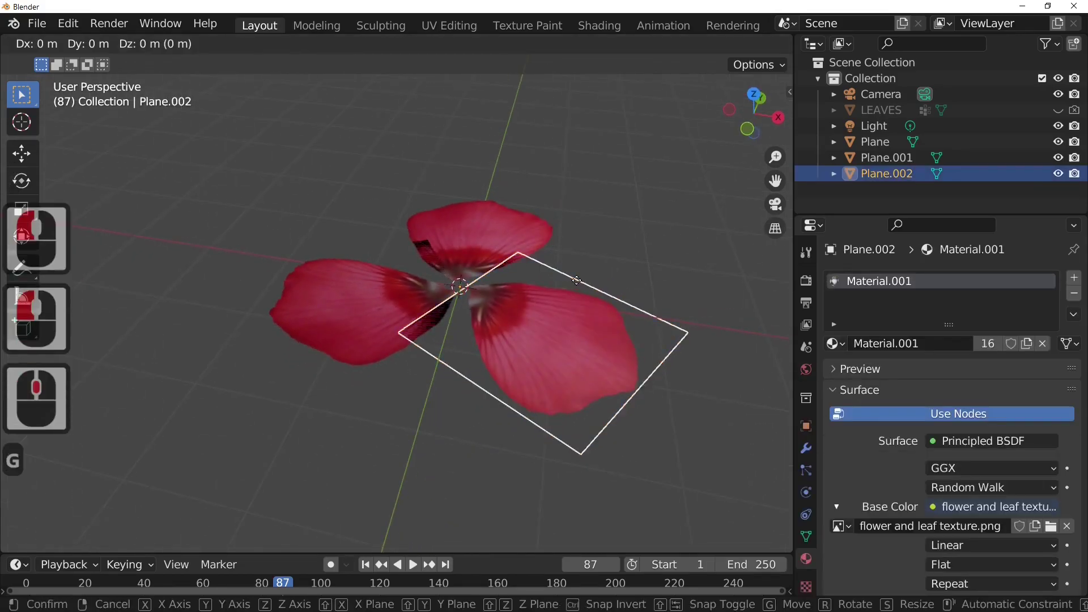
pyautogui.press('z')
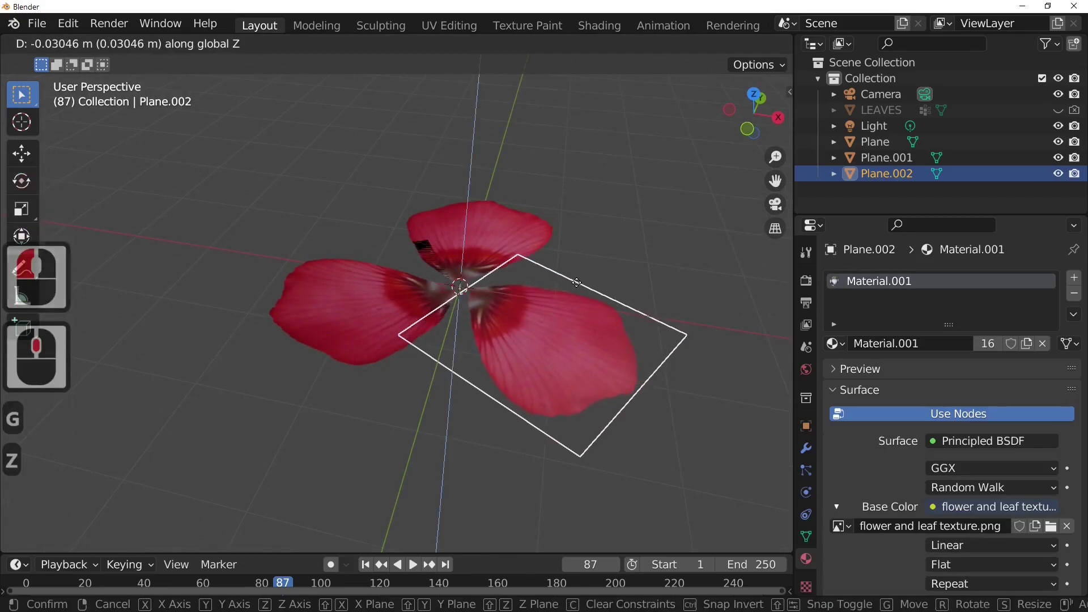
pyautogui.click(577, 283)
# - Raise the original petal by about 0.015 m along the global Z axis to separate it from its neighbours
pyautogui.click(488, 236)
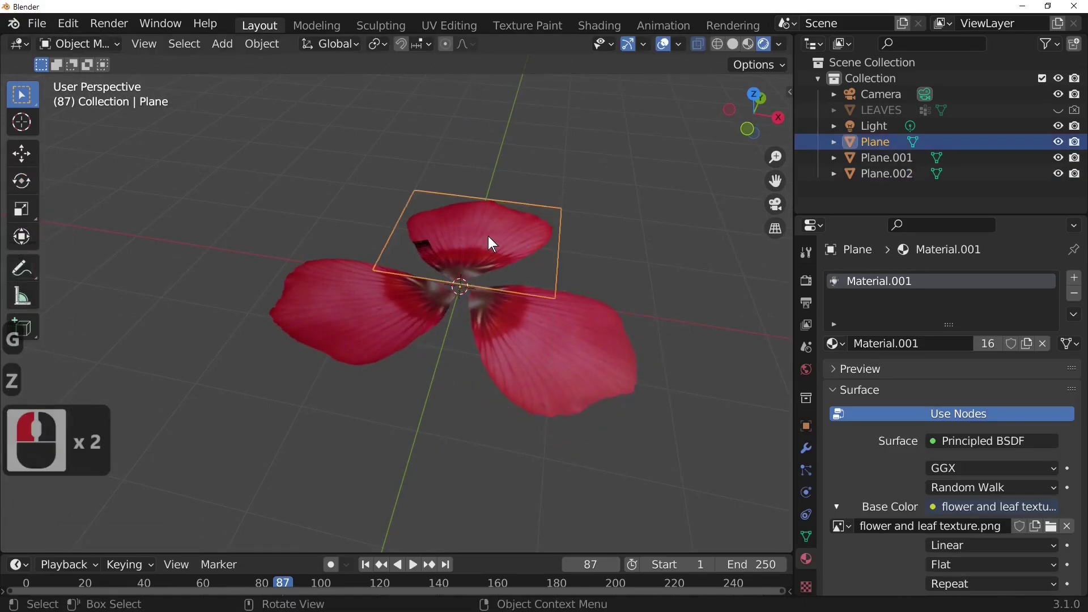
pyautogui.press('g')
pyautogui.press('z')
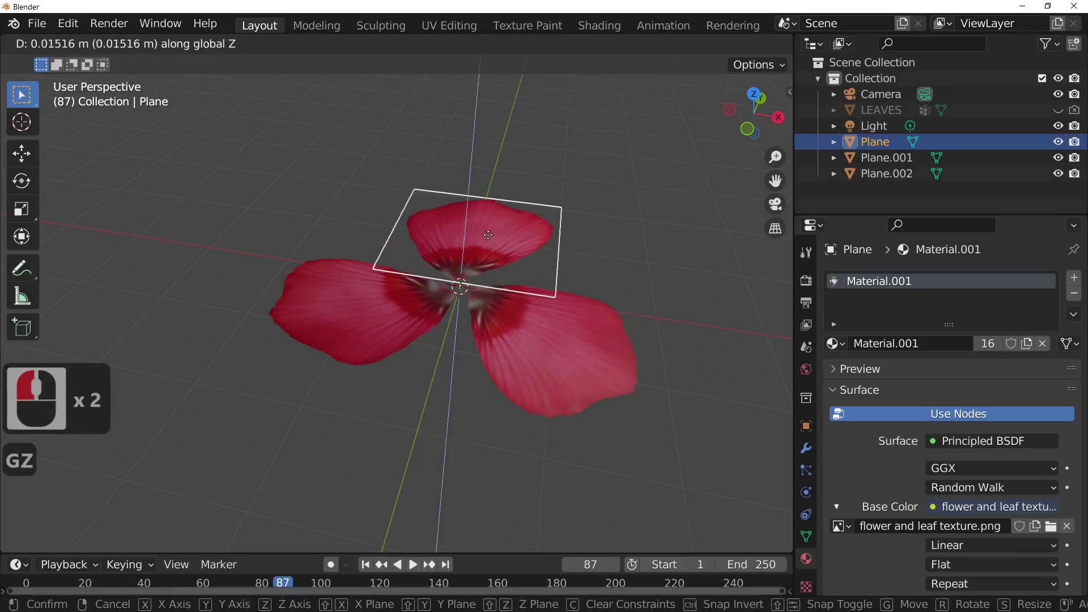
pyautogui.click(490, 238)
# - Select all three petals, with the original petal active, and join them into one object
pyautogui.click(545, 340)
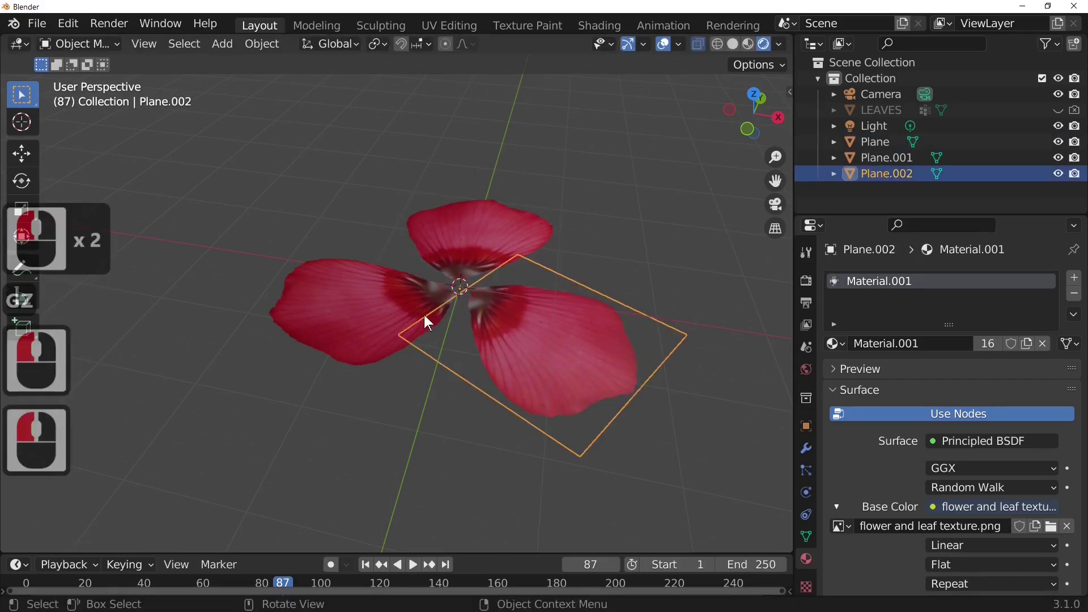
pyautogui.keyDown('shift'); pyautogui.click(365, 306); pyautogui.keyUp('shift')
pyautogui.keyDown('shift'); pyautogui.click(463, 243); pyautogui.keyUp('shift')
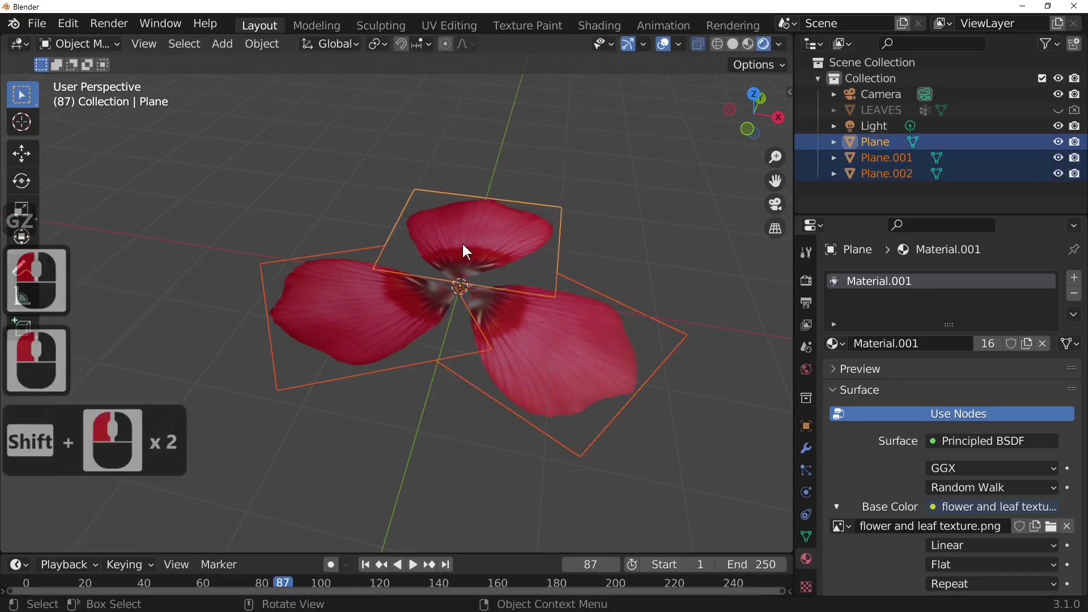
pyautogui.rightClick(463, 244)
pyautogui.click(392, 286)
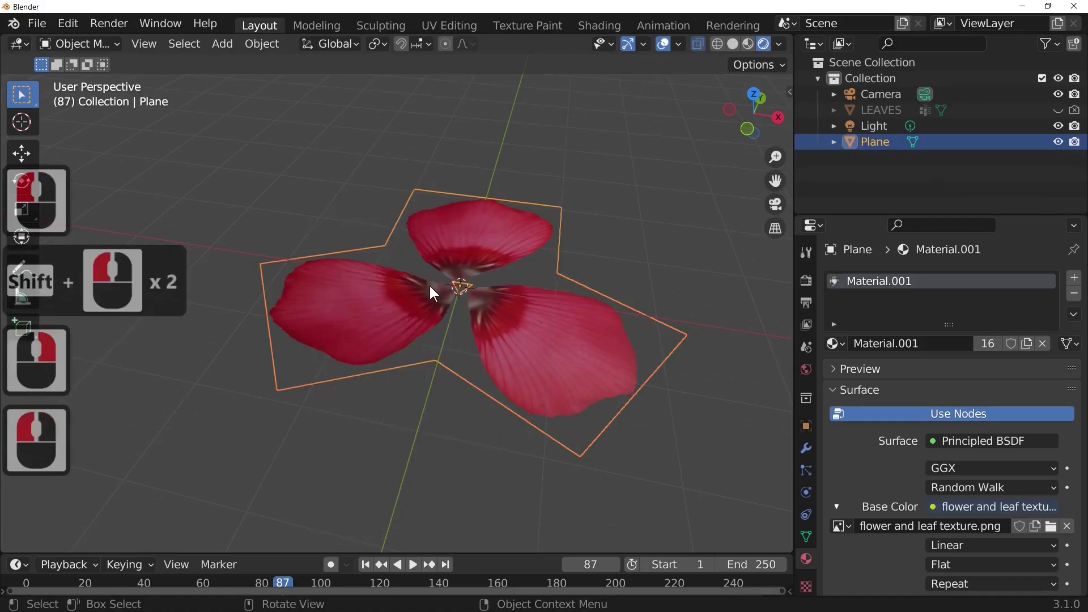
# - Duplicate the joined three-petal object in place and rotate the copy 60° about the global Z axis
pyautogui.hotkey('shift', 'd')
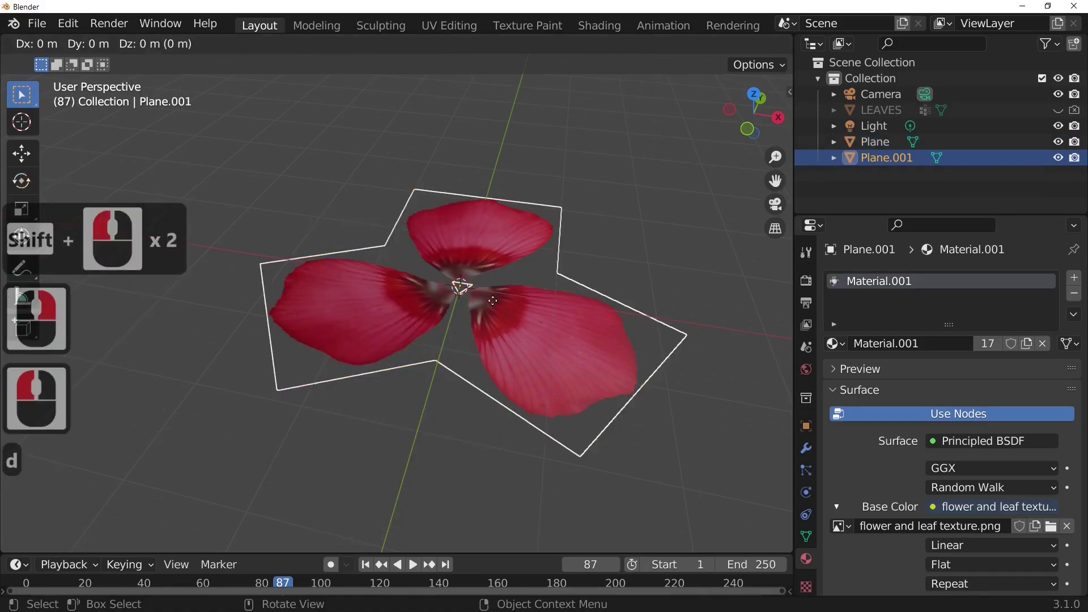
pyautogui.rightClick(492, 298)
pyautogui.press('r')
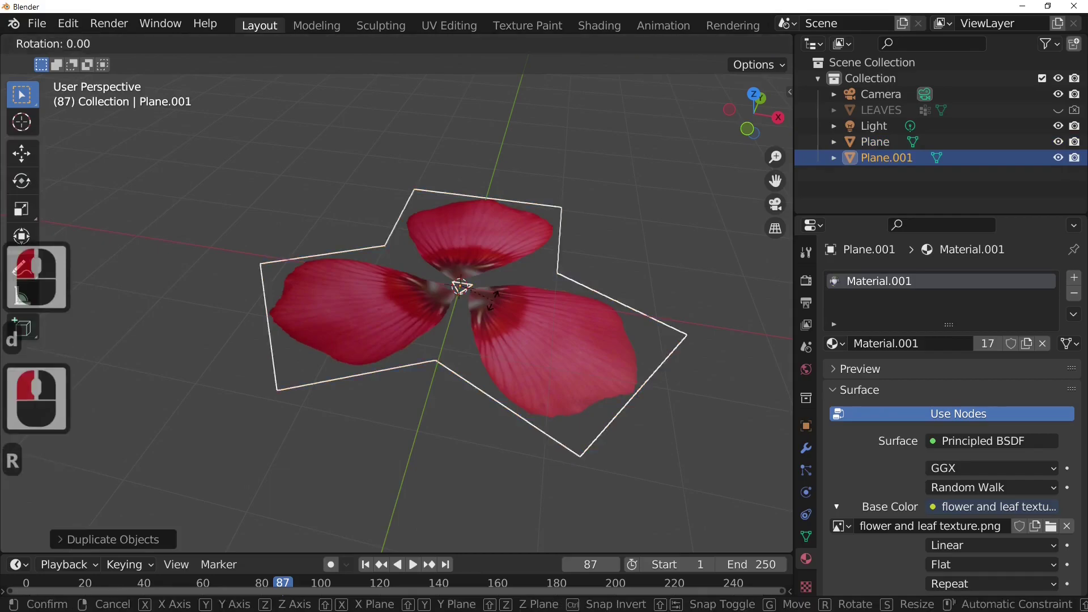
pyautogui.press('z')
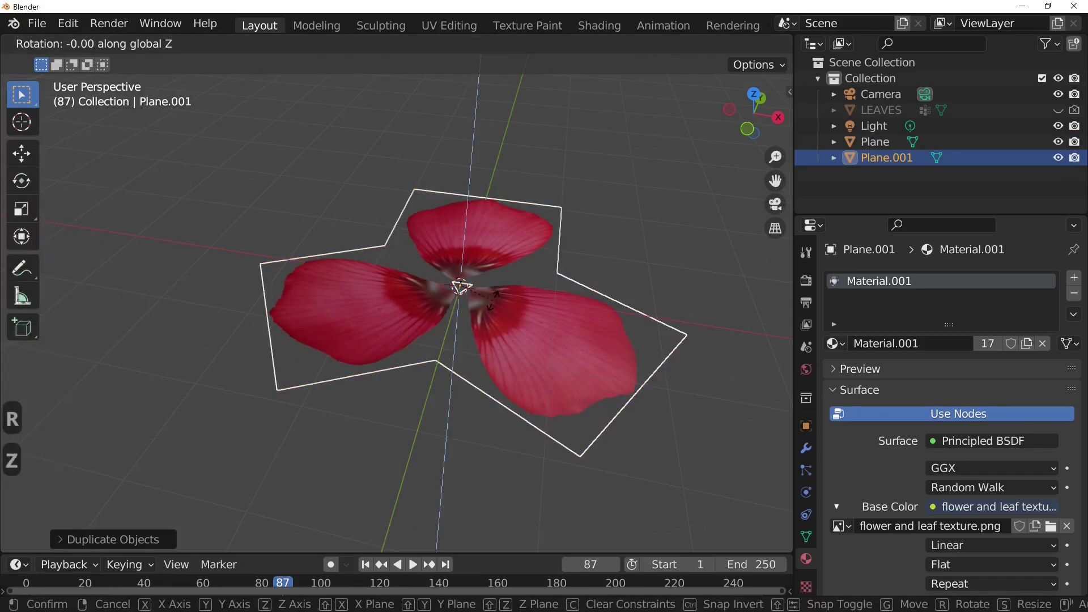
pyautogui.write('6')
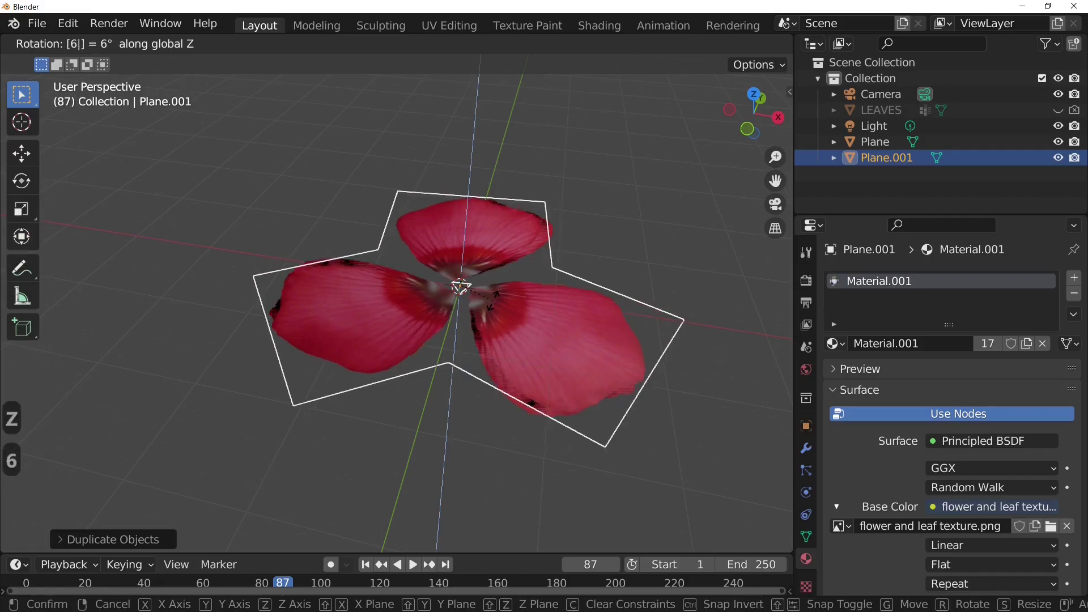
pyautogui.write('0')
pyautogui.press('Return')
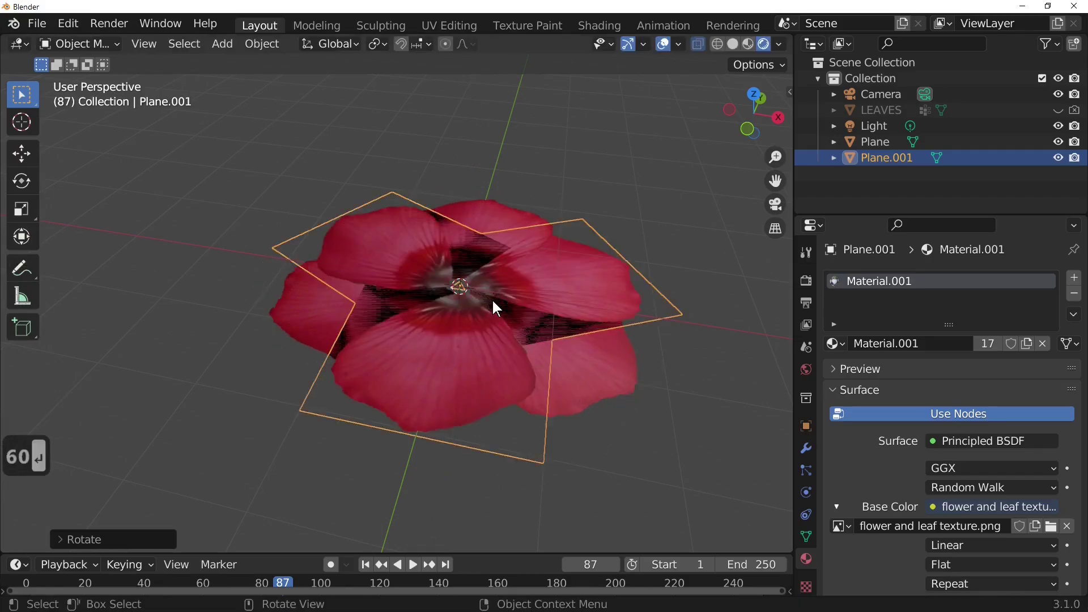
# - Raise the duplicated petal layer slightly along Z so it sits above the first layer
pyautogui.press('g')
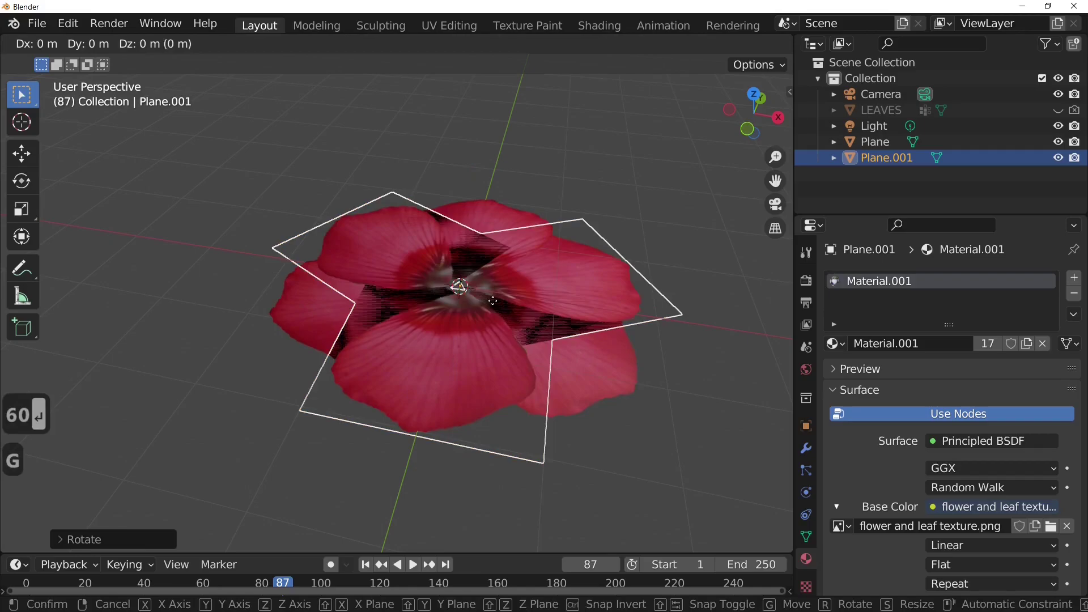
pyautogui.press('z')
pyautogui.click(492, 299)
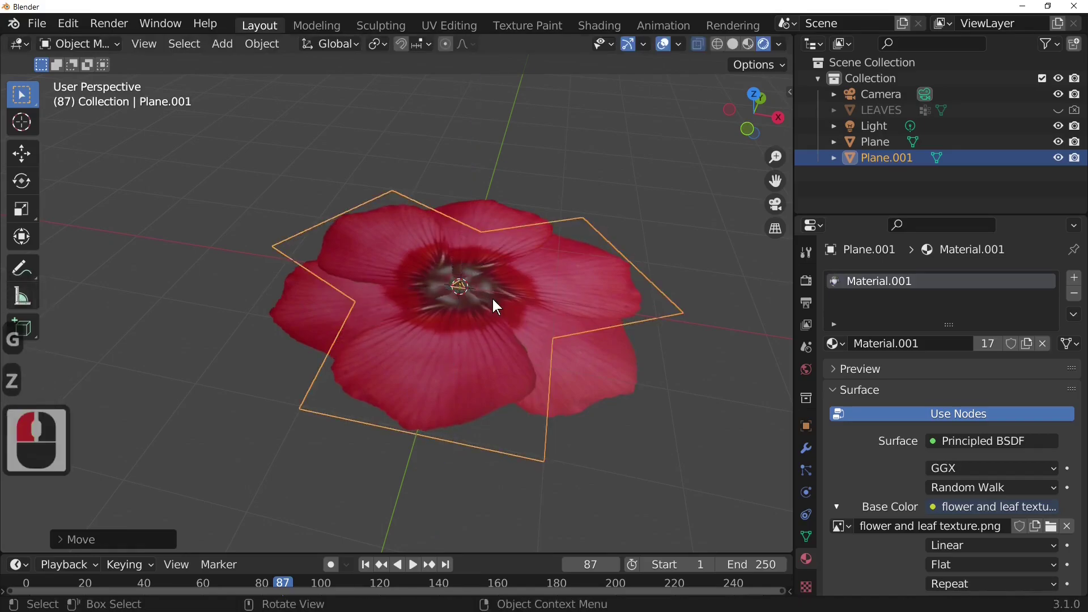
pyautogui.moveTo(688, 394); pyautogui.dragTo(643, 421, button='middle')
pyautogui.press('Tab')
pyautogui.press('Tab')
pyautogui.scroll(3, 576, 468)
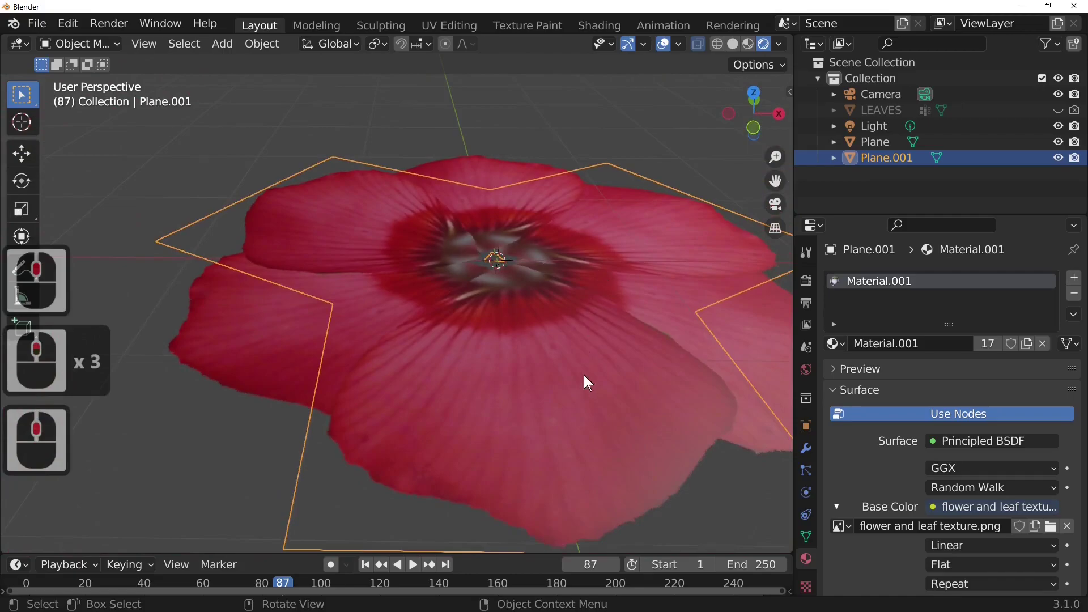
pyautogui.scroll(-2, 582, 382)
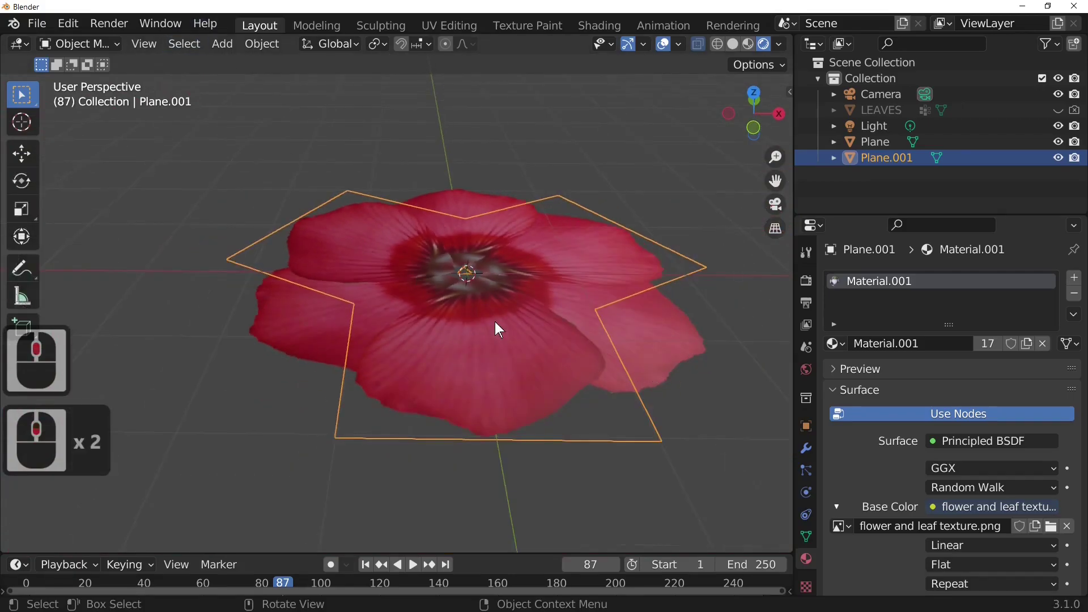
pyautogui.moveTo(495, 322); pyautogui.dragTo(543, 364, button='middle')
pyautogui.press('Tab')
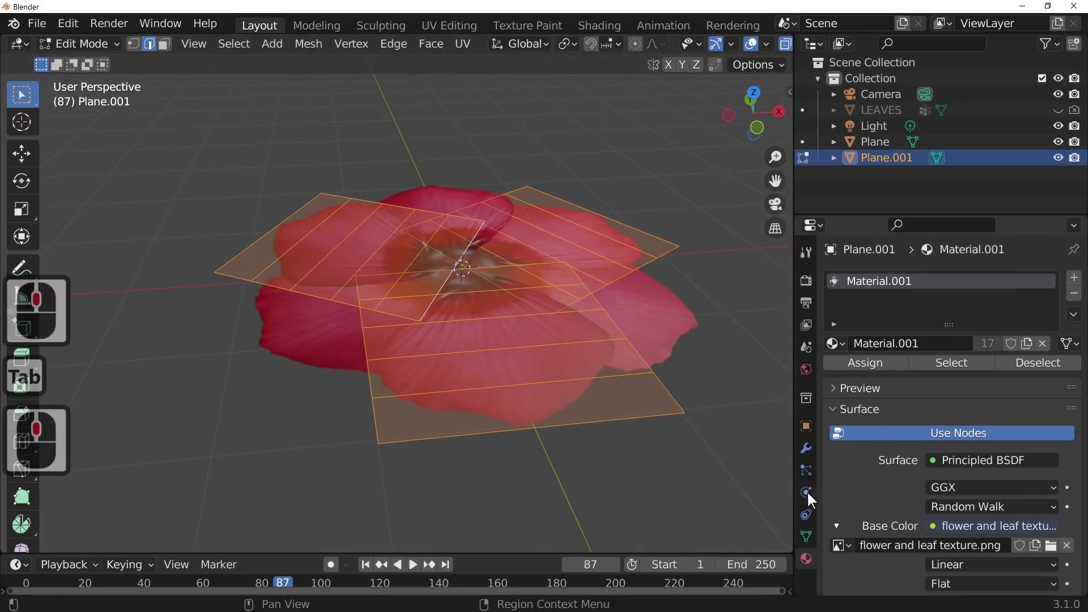
pyautogui.click(641, 319)
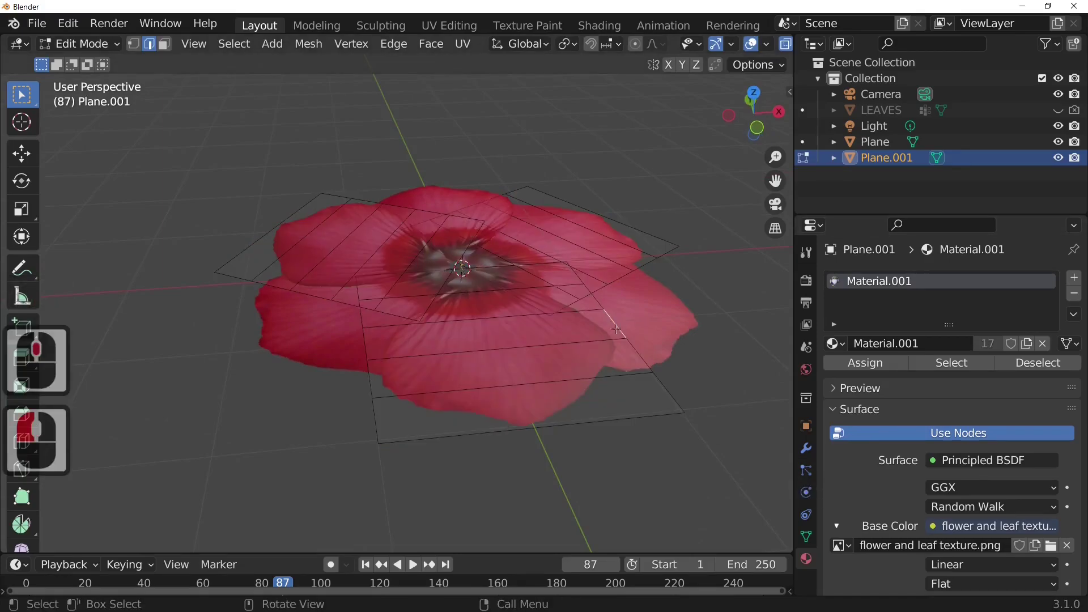
pyautogui.press('Tab')
# - Select both petal layers, with the upper layer active, and join them into one flower object
pyautogui.click(638, 324)
pyautogui.keyDown('shift'); pyautogui.click(522, 383); pyautogui.keyUp('shift')
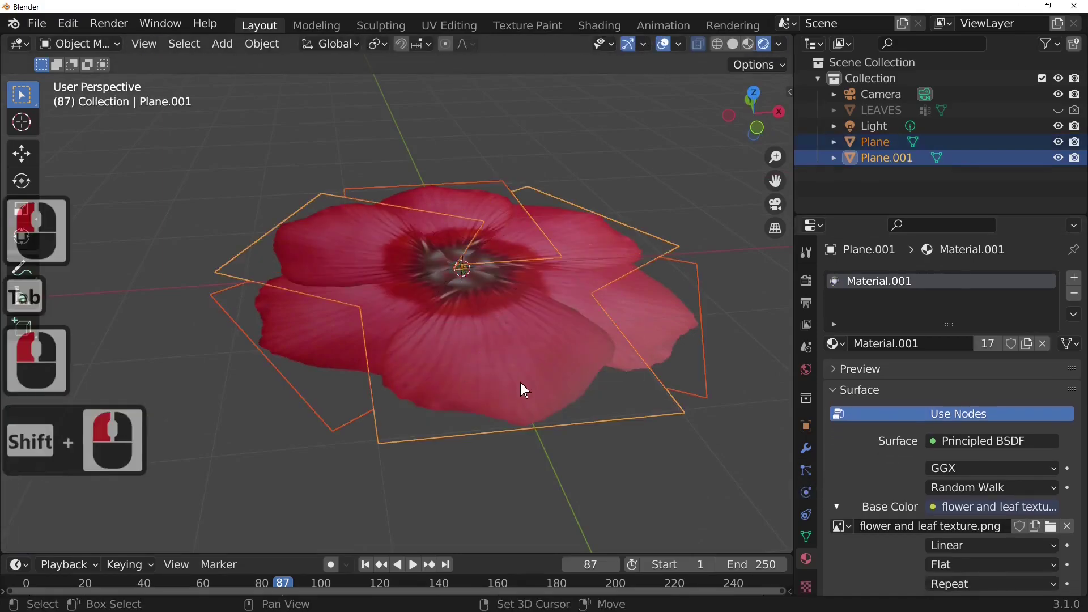
pyautogui.rightClick(521, 382)
pyautogui.click(486, 350)
# - Open the joined flower's mesh in Edit Mode with nothing selected, and show it from the top in solid shading
pyautogui.moveTo(595, 378)
pyautogui.mouseDown(button='middle')
pyautogui.moveTo(459, 436)
pyautogui.moveTo(355, 417)
pyautogui.moveTo(486, 501)
pyautogui.moveTo(596, 399)
pyautogui.moveTo(594, 423)
pyautogui.moveTo(614, 375)
pyautogui.mouseUp(button='middle')
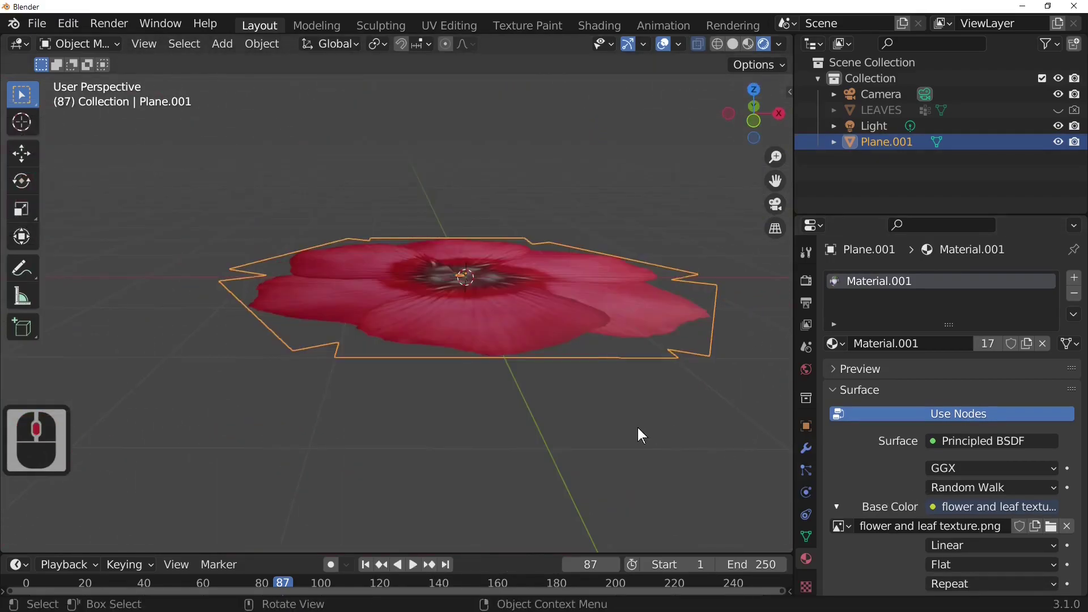
pyautogui.moveTo(638, 427); pyautogui.dragTo(648, 477, button='middle')
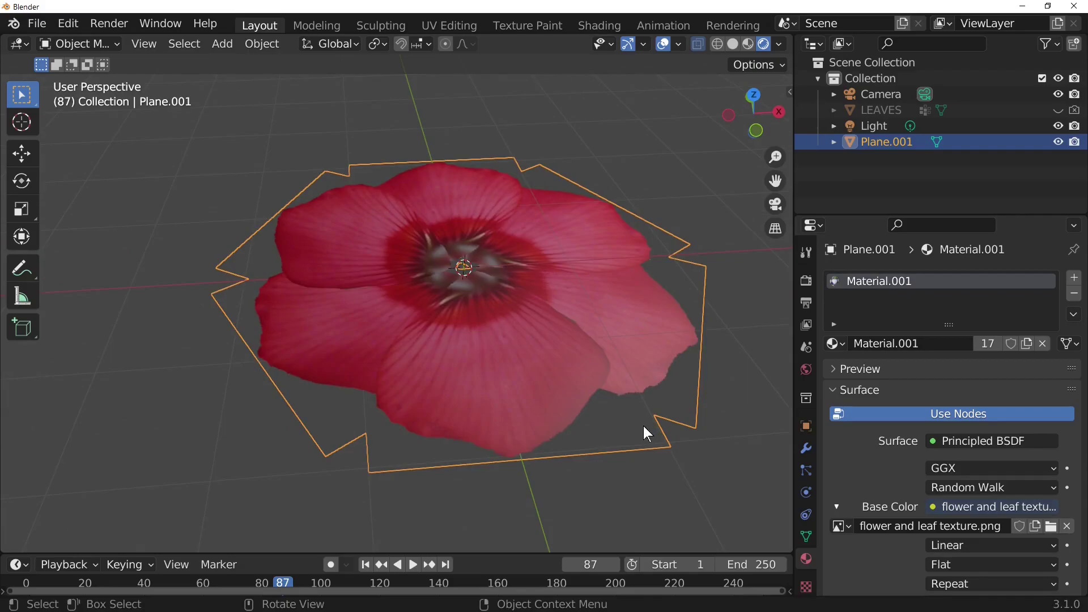
pyautogui.moveTo(634, 483); pyautogui.dragTo(583, 410, button='middle')
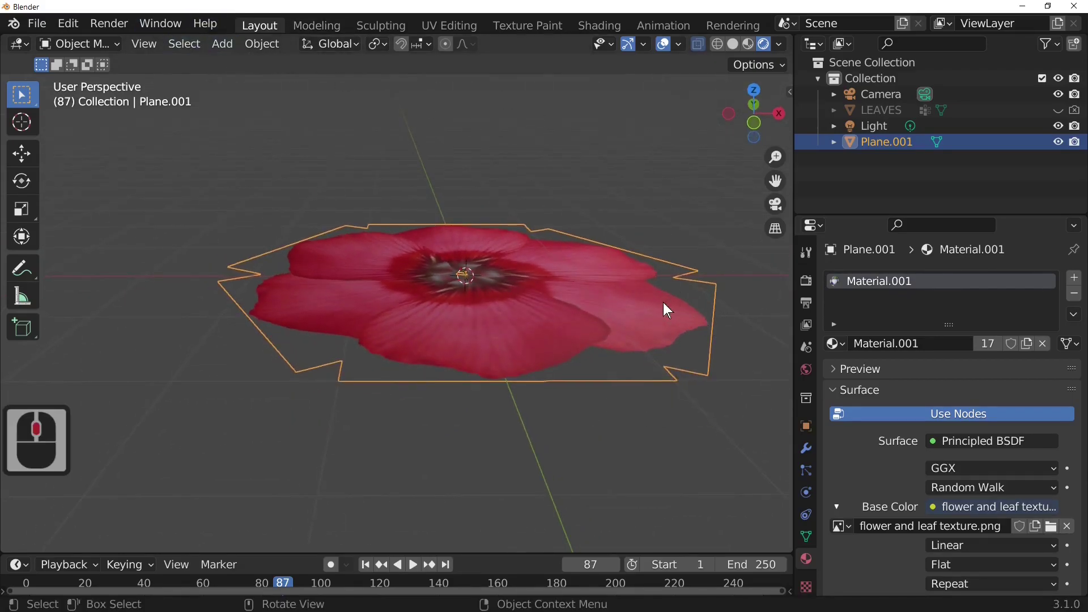
pyautogui.moveTo(614, 393); pyautogui.dragTo(624, 453, button='middle')
pyautogui.press('Tab')
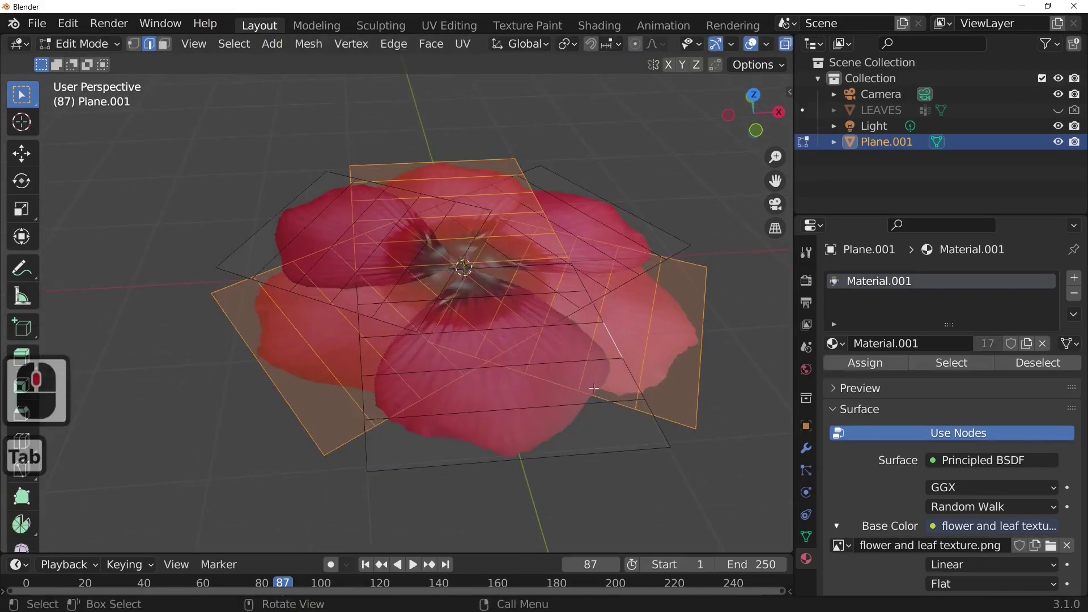
pyautogui.click(525, 277)
pyautogui.scroll(3, 560, 388)
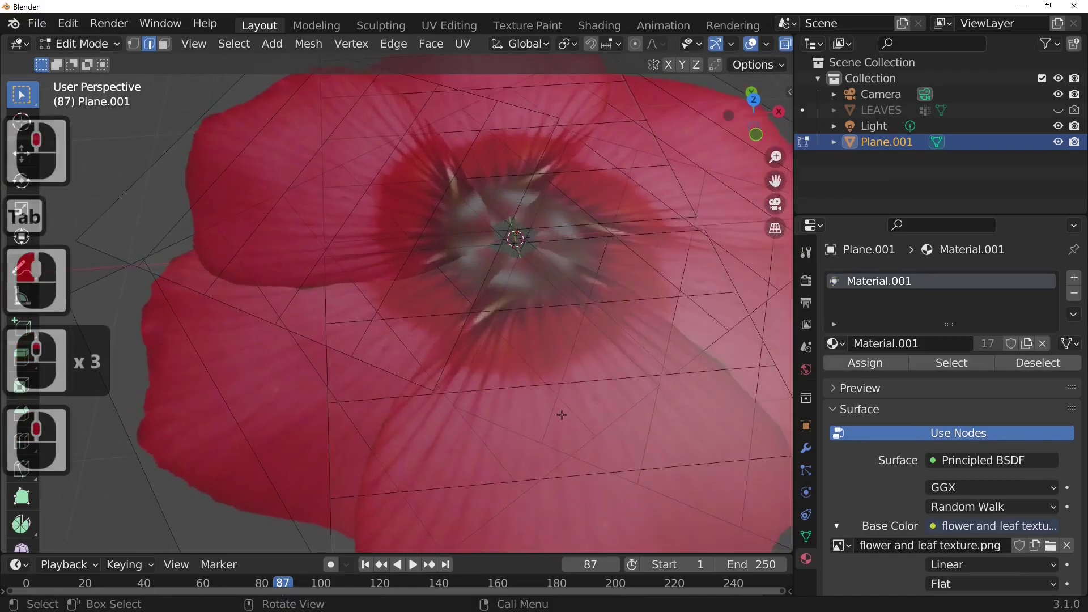
pyautogui.press('KP_7')
pyautogui.scroll(-2, 624, 185)
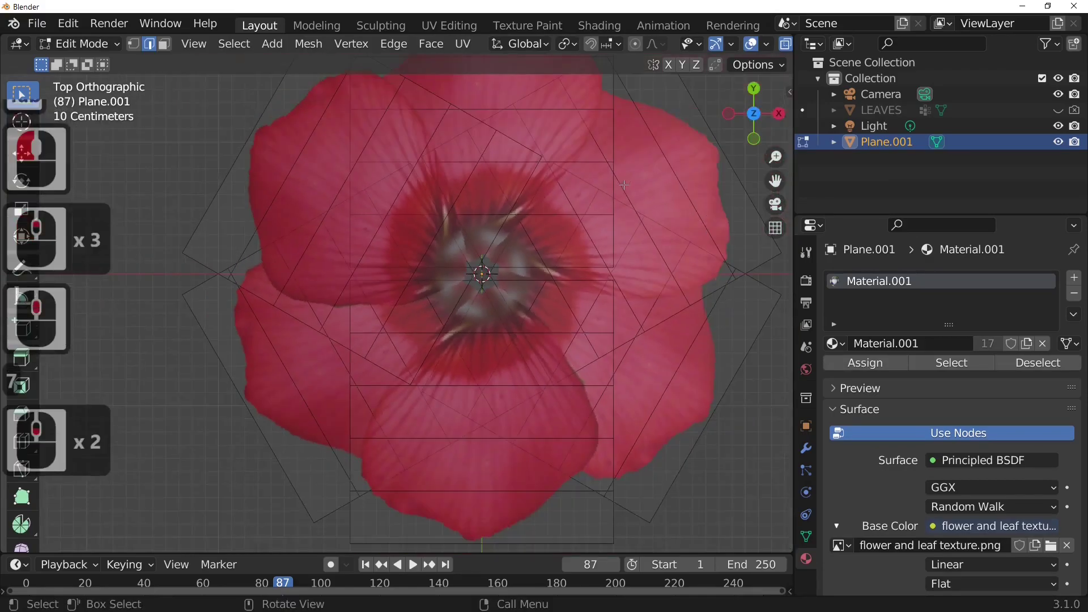
pyautogui.click(254, 27)
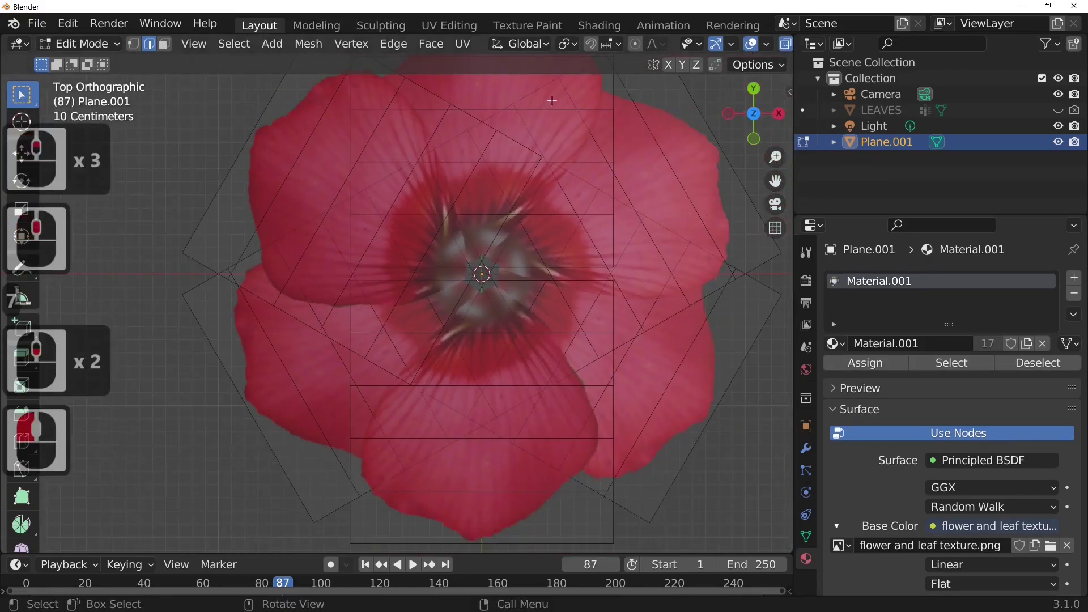
pyautogui.hscroll(12, 680, 44)
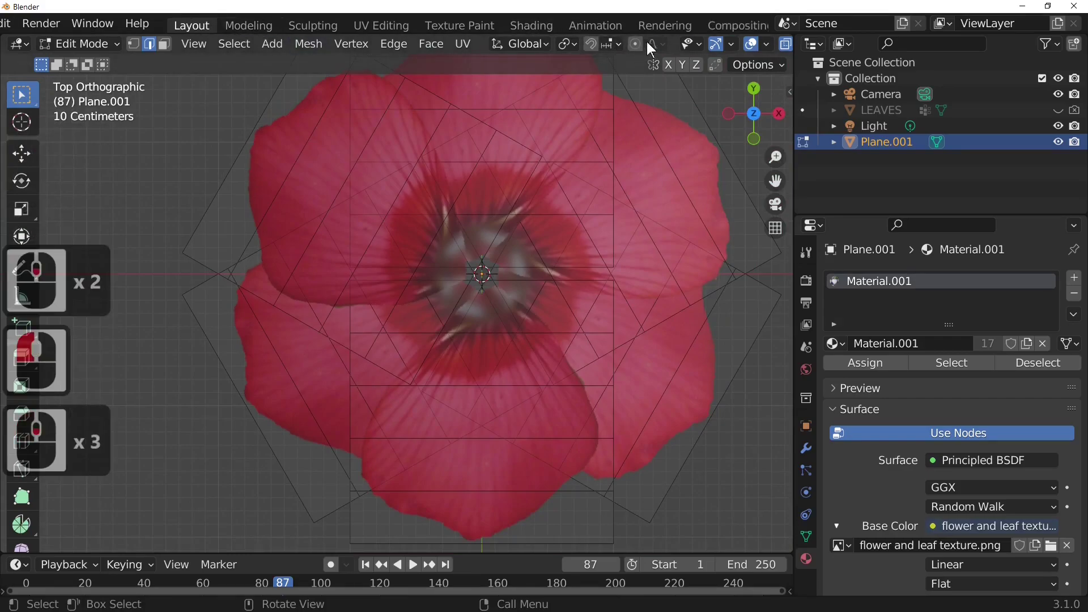
pyautogui.click(734, 46)
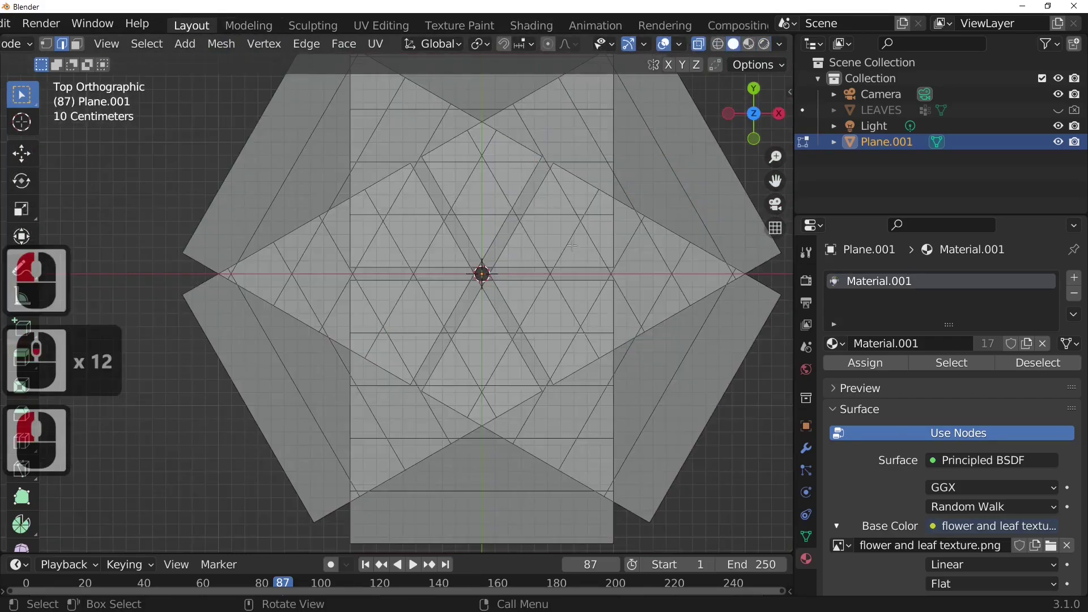
# - Select the innermost edge of all six petals around the flower's centre and assign them to a new vertex group
pyautogui.moveTo(564, 280); pyautogui.dragTo(527, 237, button='middle')
pyautogui.click(521, 253)
pyautogui.click(508, 299)
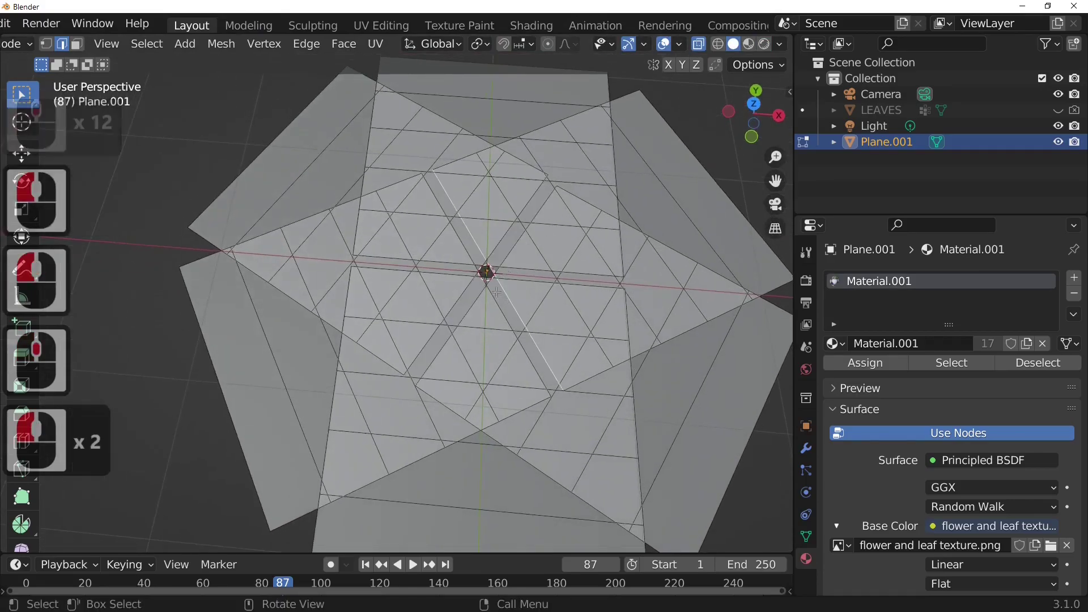
pyautogui.click(498, 315)
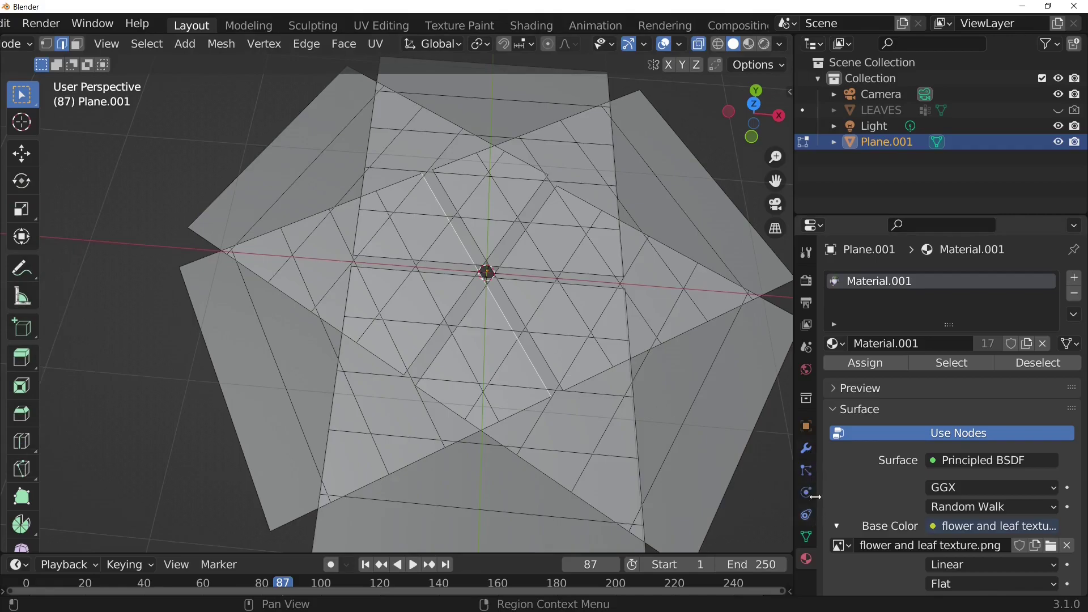
pyautogui.scroll(-2, 809, 549)
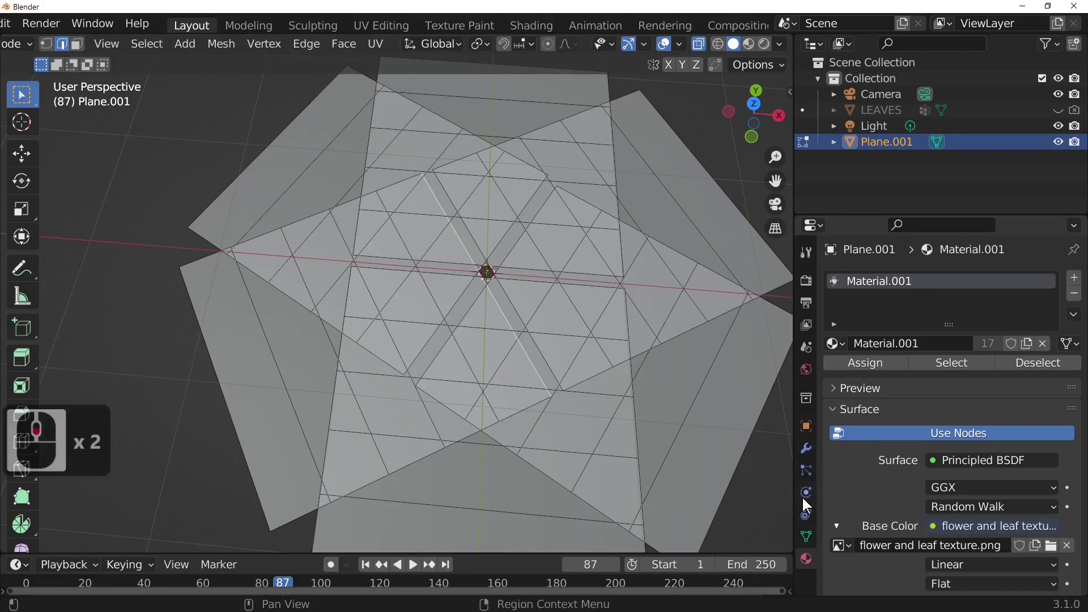
pyautogui.click(806, 535)
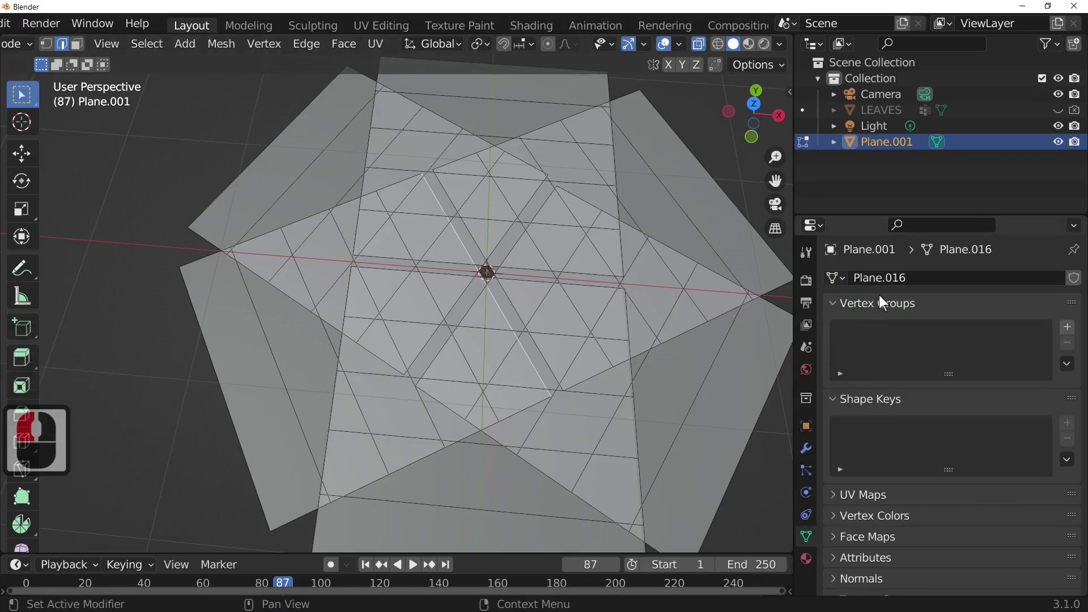
pyautogui.keyDown('shift'); pyautogui.click(513, 320); pyautogui.keyUp('shift')
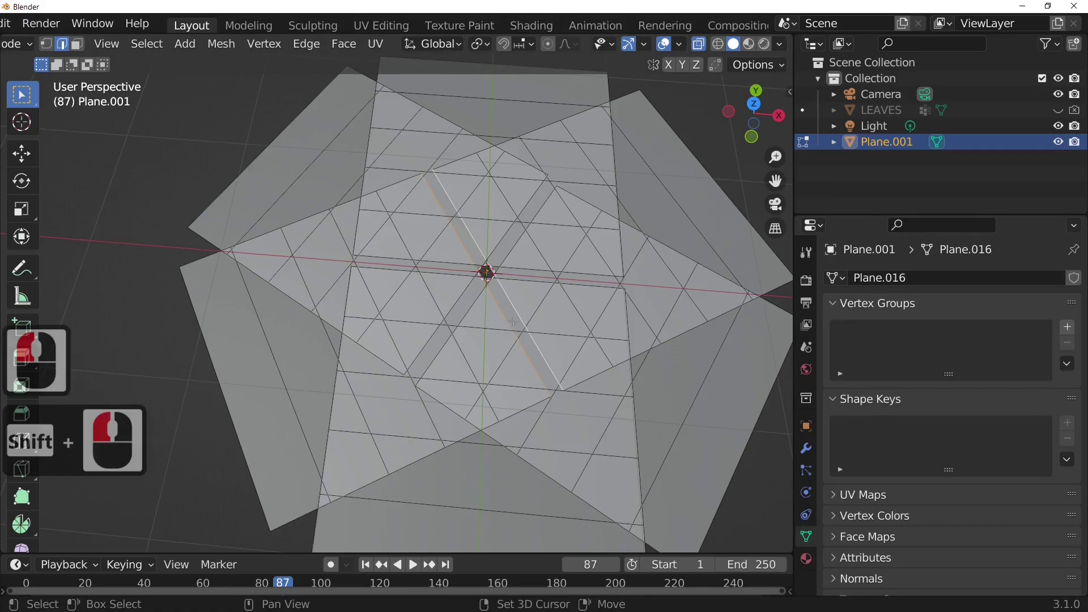
pyautogui.keyDown('shift'); pyautogui.click(488, 280); pyautogui.keyUp('shift')
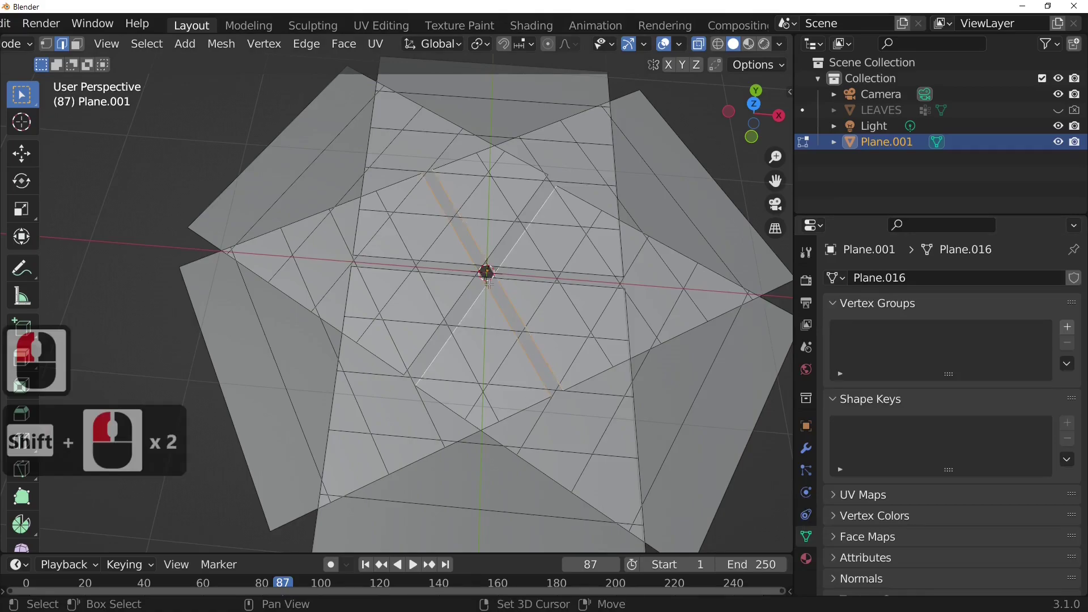
pyautogui.keyDown('shift'); pyautogui.click(491, 258); pyautogui.keyUp('shift')
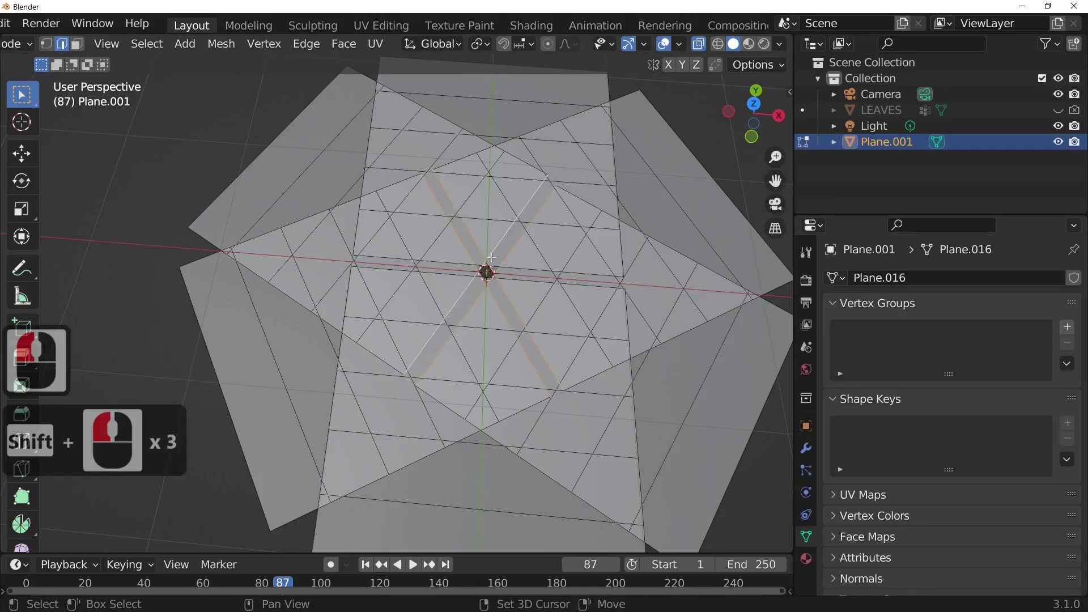
pyautogui.keyDown('shift'); pyautogui.click(456, 263); pyautogui.keyUp('shift')
pyautogui.keyDown('shift'); pyautogui.click(482, 277); pyautogui.keyUp('shift')
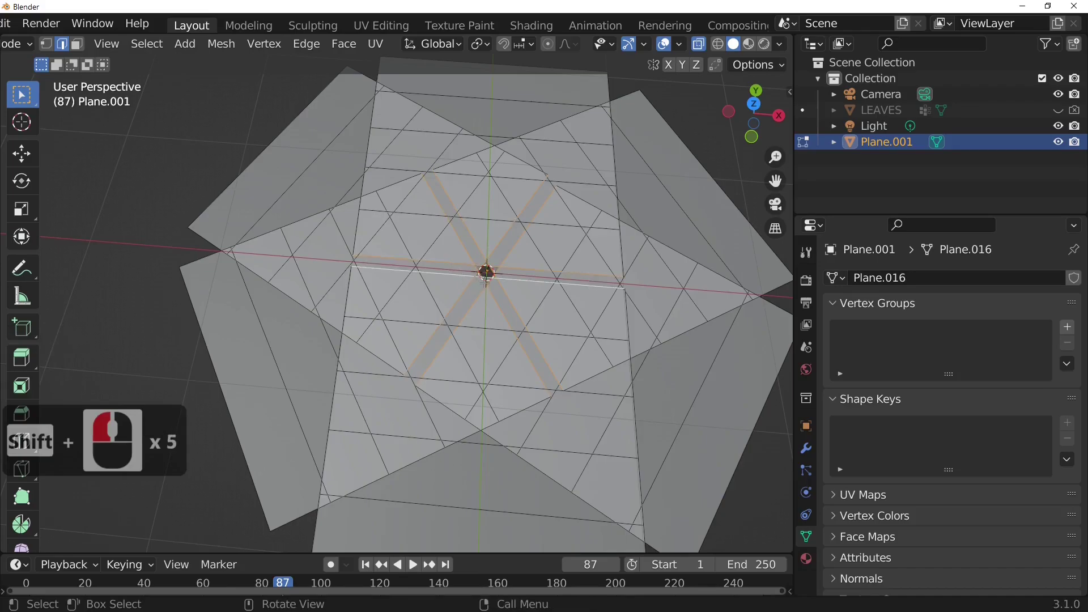
pyautogui.click(1068, 327)
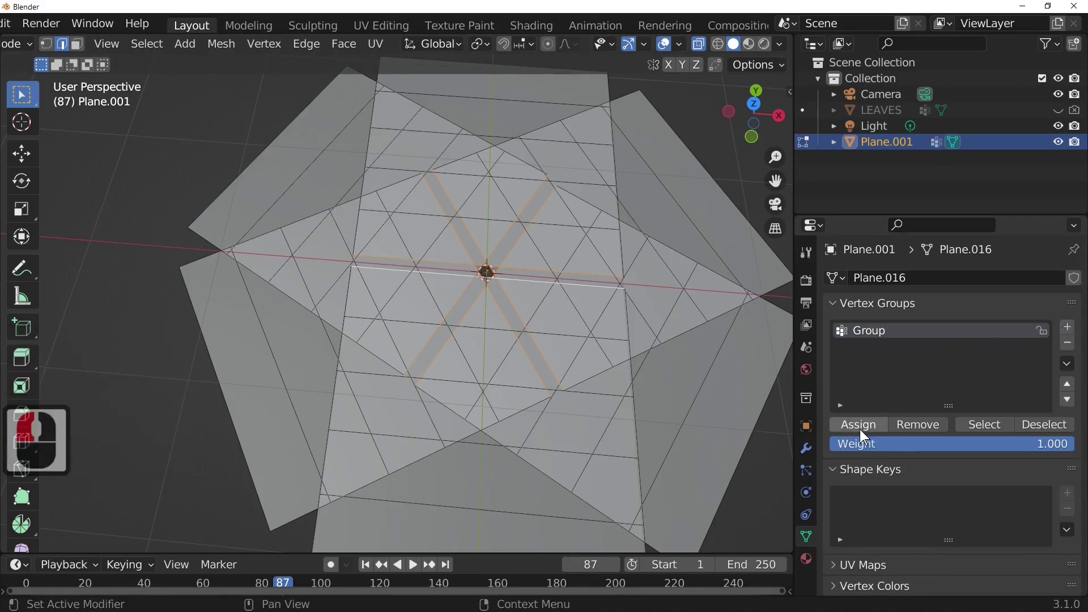
pyautogui.click(858, 423)
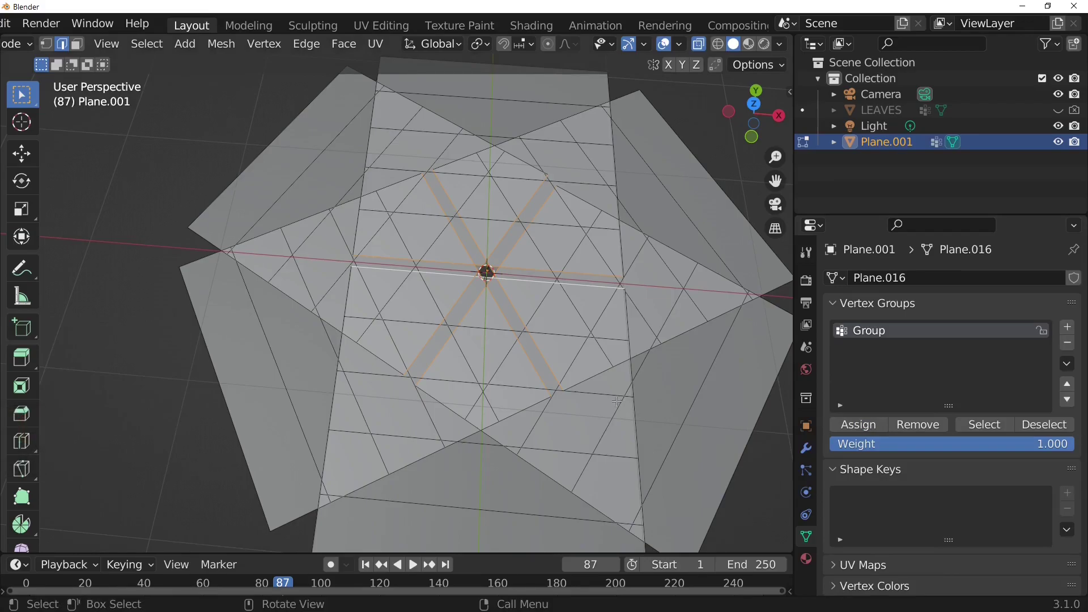
# - Return to Object Mode with the timeline at frame 1 and the viewport in rendered shading
pyautogui.moveTo(634, 412); pyautogui.dragTo(635, 372, button='middle')
pyautogui.press('Tab')
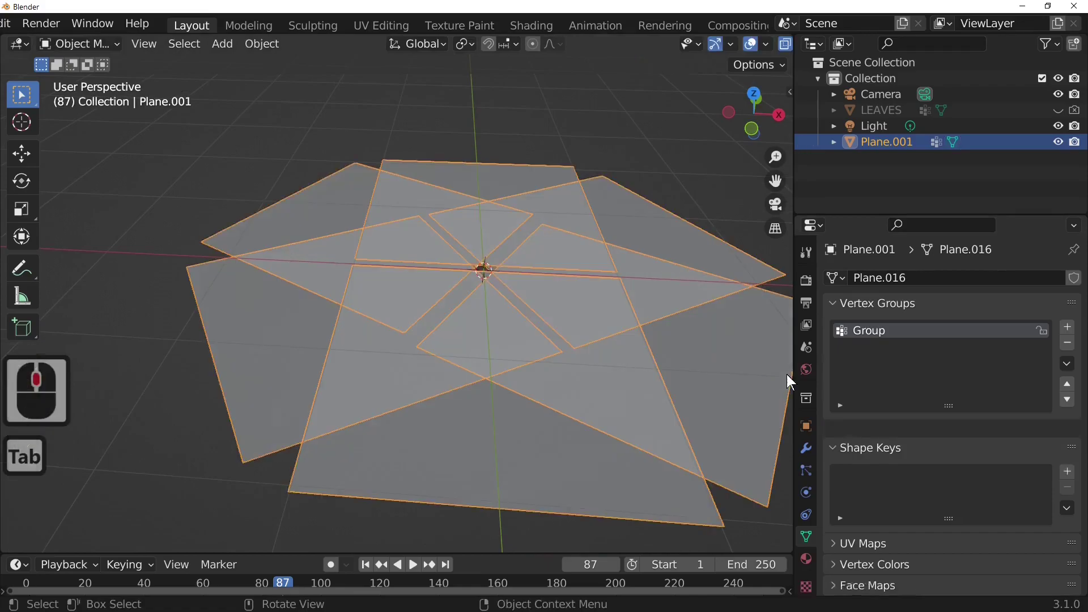
pyautogui.press('space')
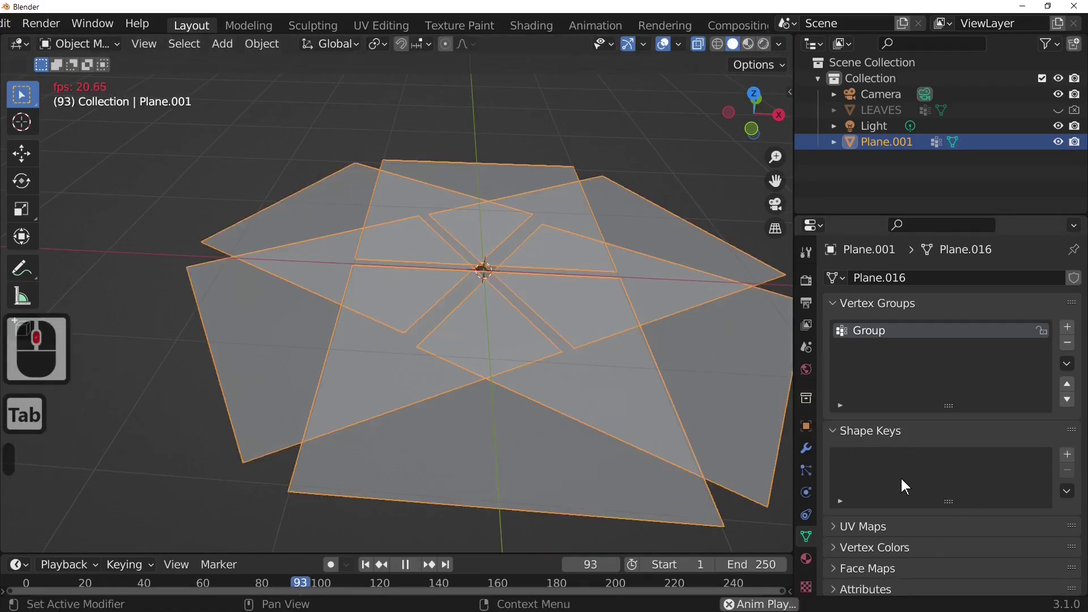
pyautogui.press('space')
pyautogui.hotkey('shift', 'Left')
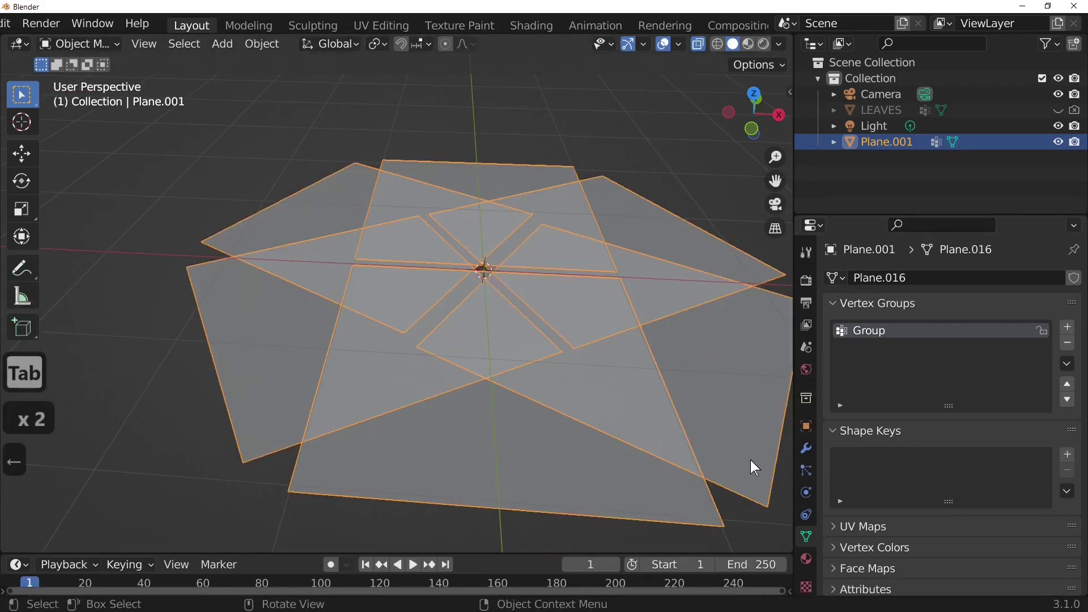
pyautogui.click(764, 43)
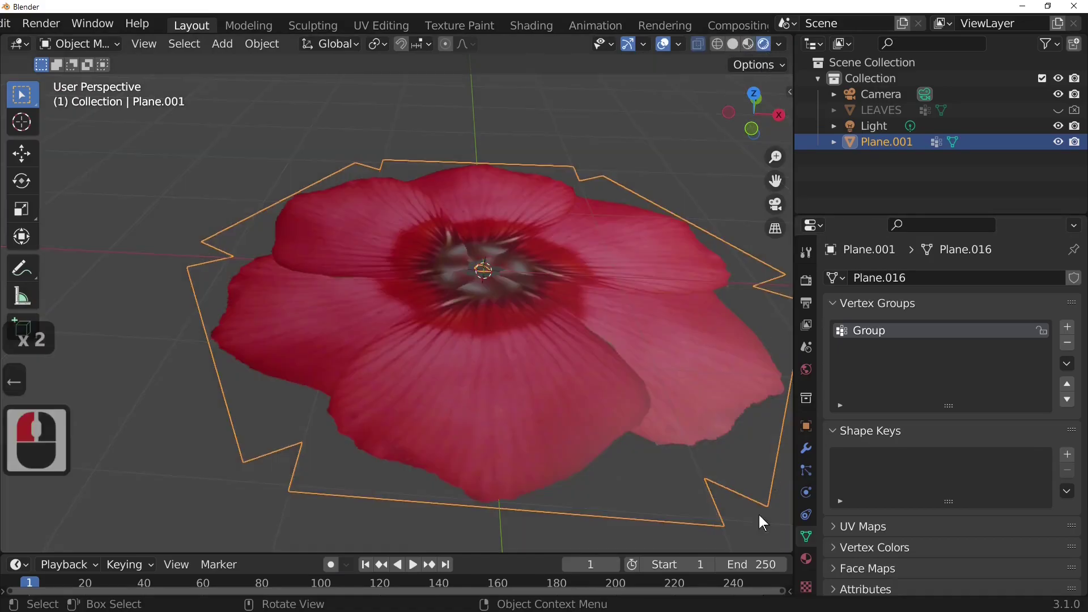
# - Add Cloth physics to the flower object
pyautogui.scroll(-2, 765, 467)
pyautogui.scroll(-12, 915, 548)
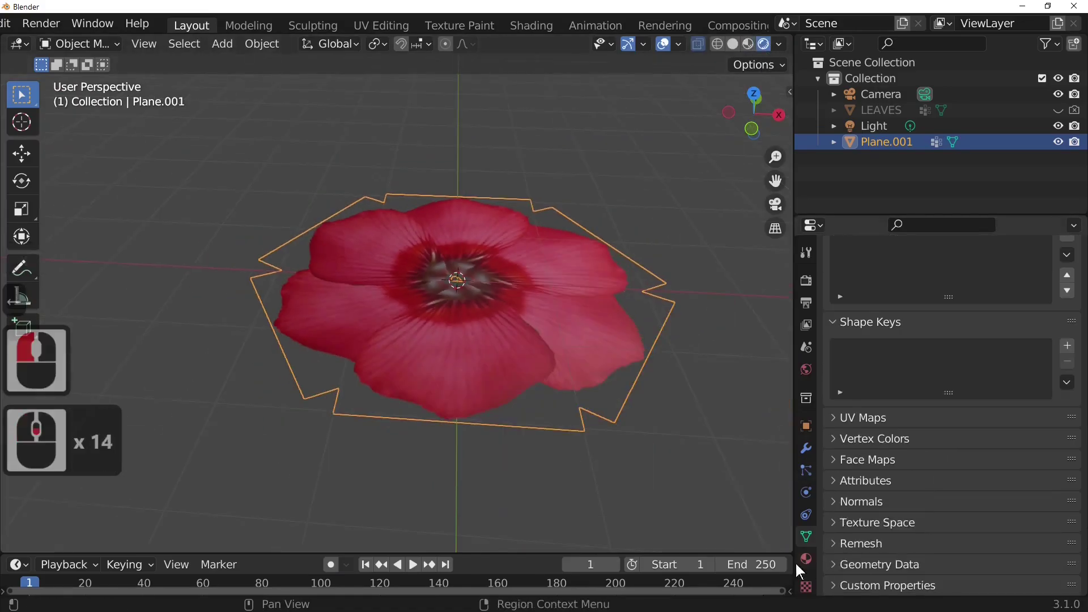
pyautogui.click(806, 491)
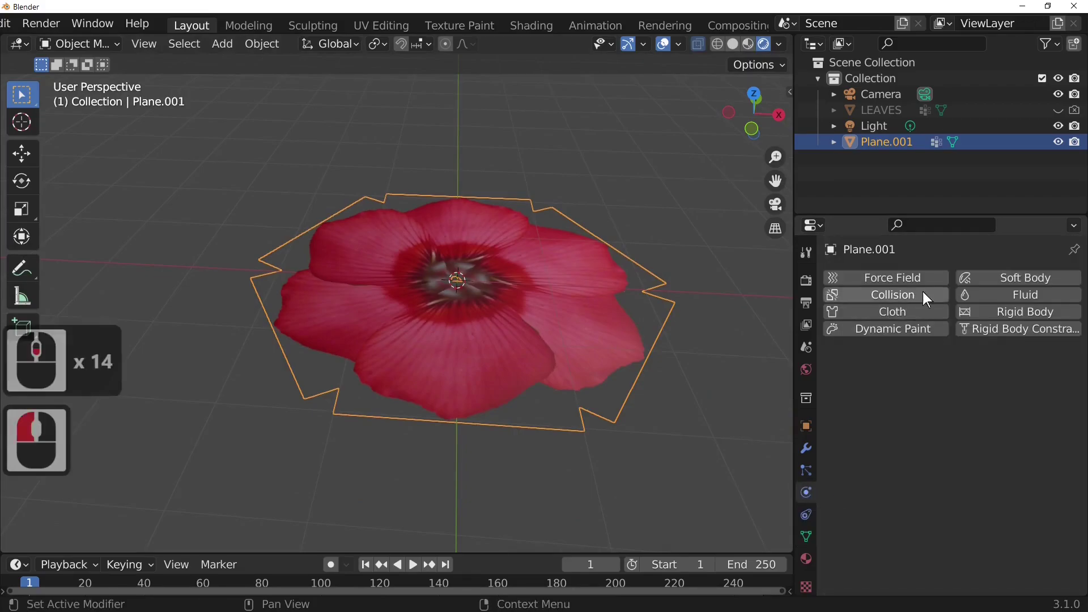
pyautogui.click(894, 312)
# - Set the cloth's Pin Group to the vertex group "Group" in its Shape settings
pyautogui.scroll(-7, 937, 442)
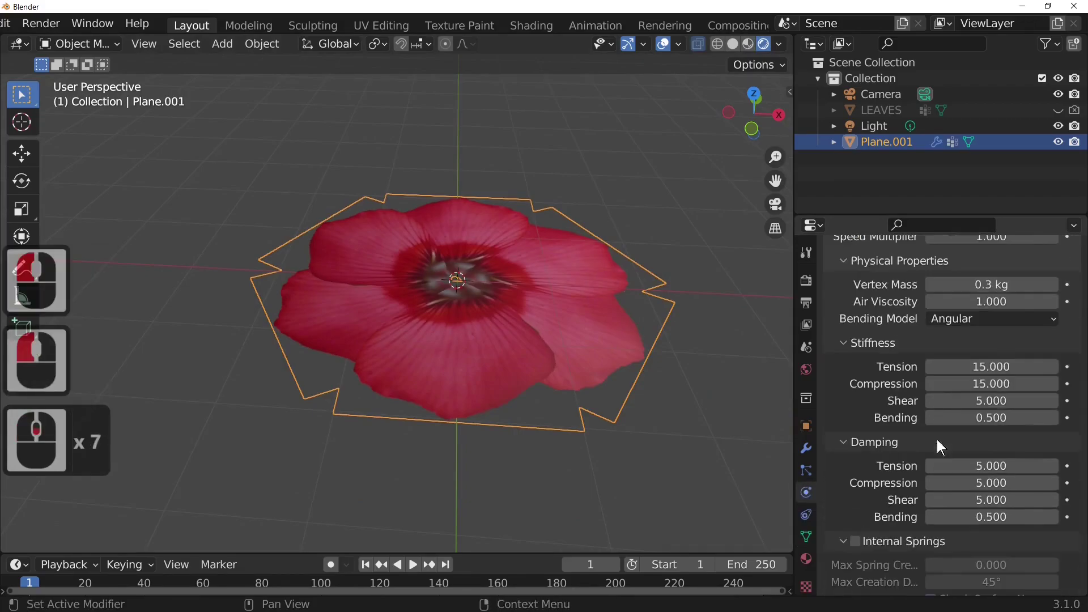
pyautogui.scroll(-14, 938, 442)
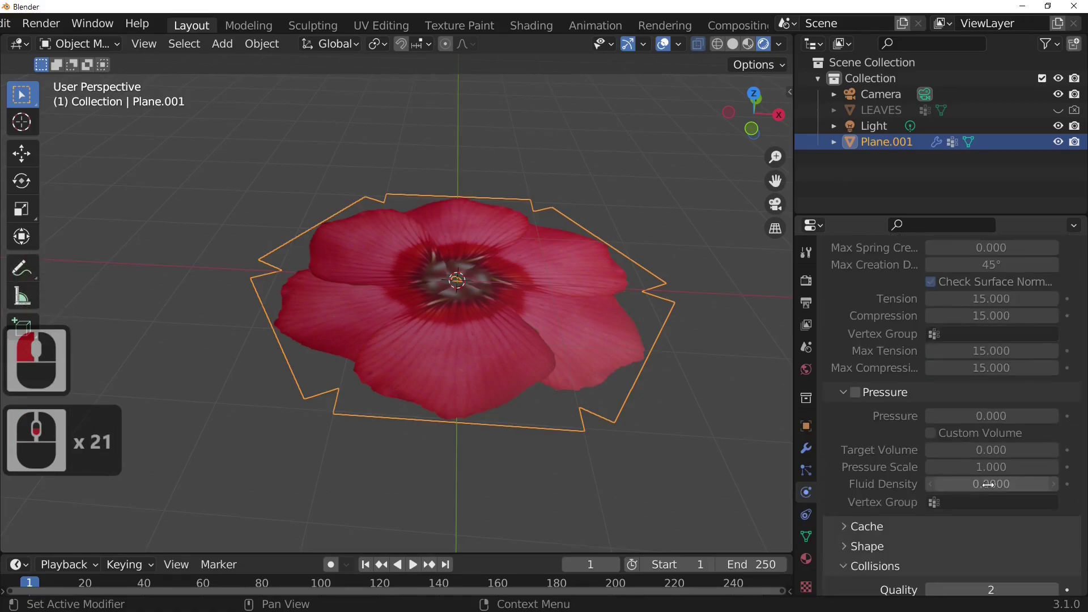
pyautogui.scroll(-4, 989, 484)
pyautogui.click(848, 453)
pyautogui.click(958, 473)
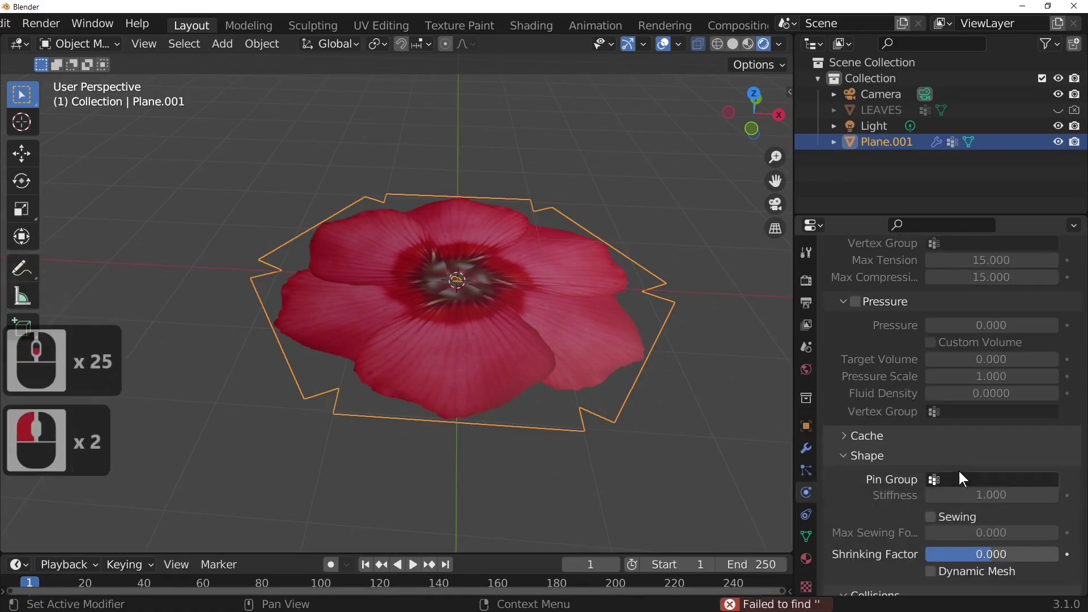
pyautogui.click(952, 478)
pyautogui.click(936, 312)
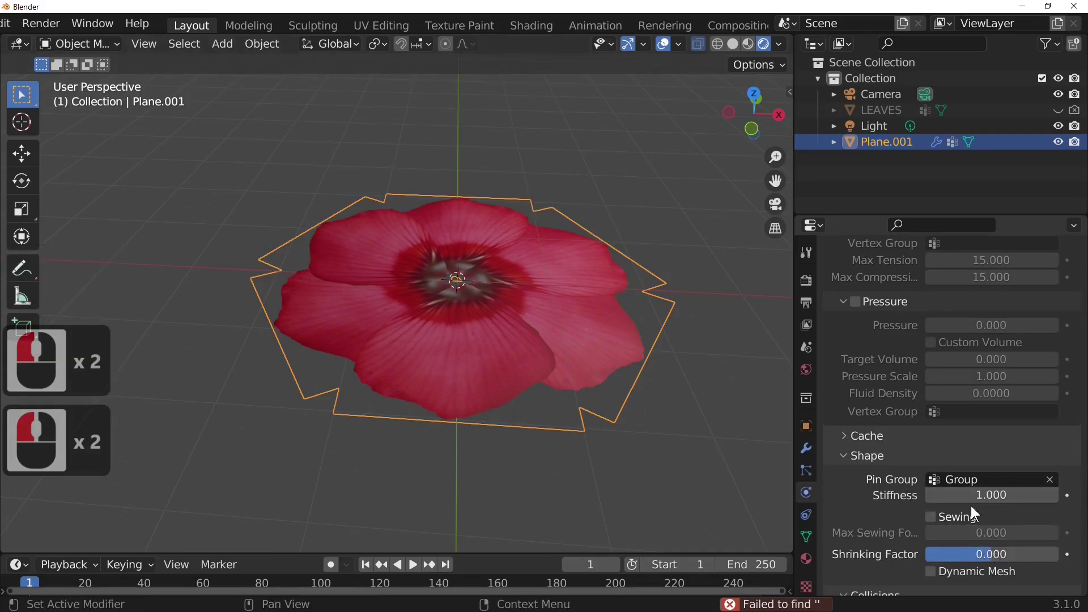
# - Enable Self Collisions in the flower's cloth Collisions settings
pyautogui.scroll(-2, 971, 506)
pyautogui.scroll(-9, 971, 506)
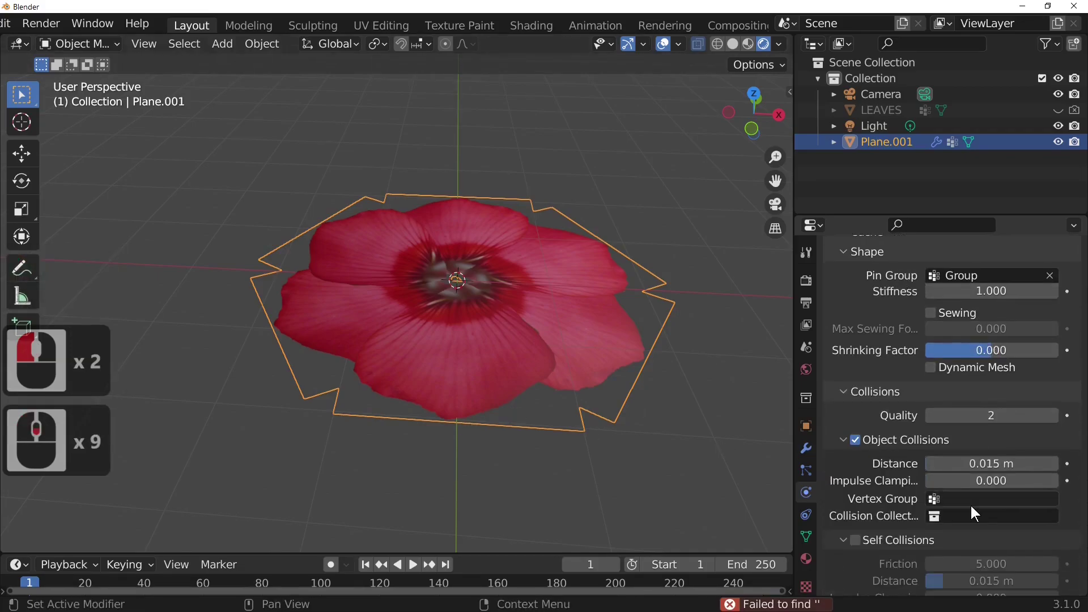
pyautogui.scroll(-9, 972, 505)
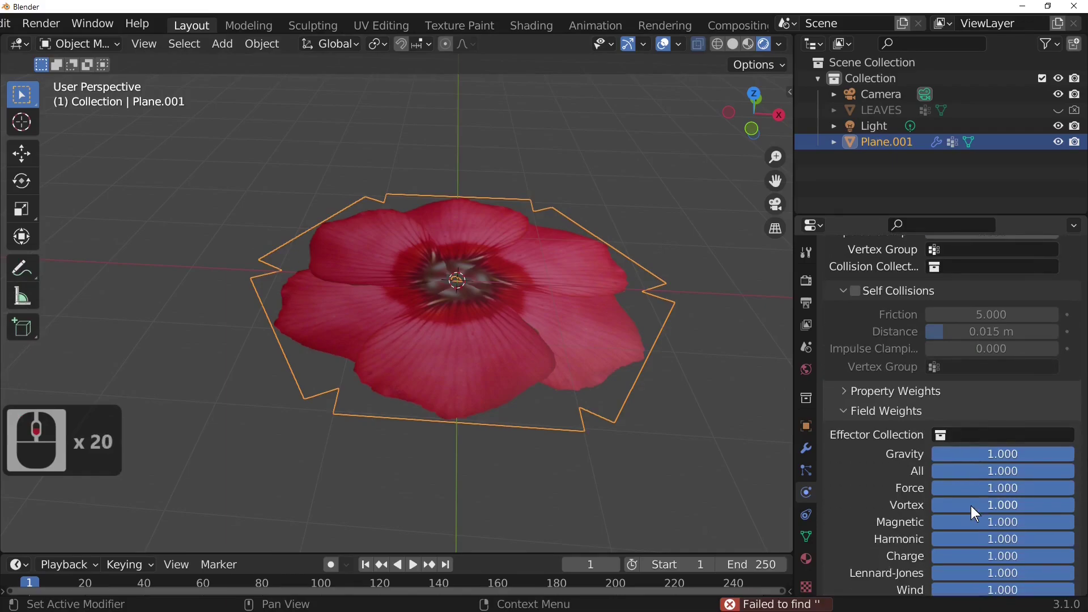
pyautogui.scroll(2, 971, 506)
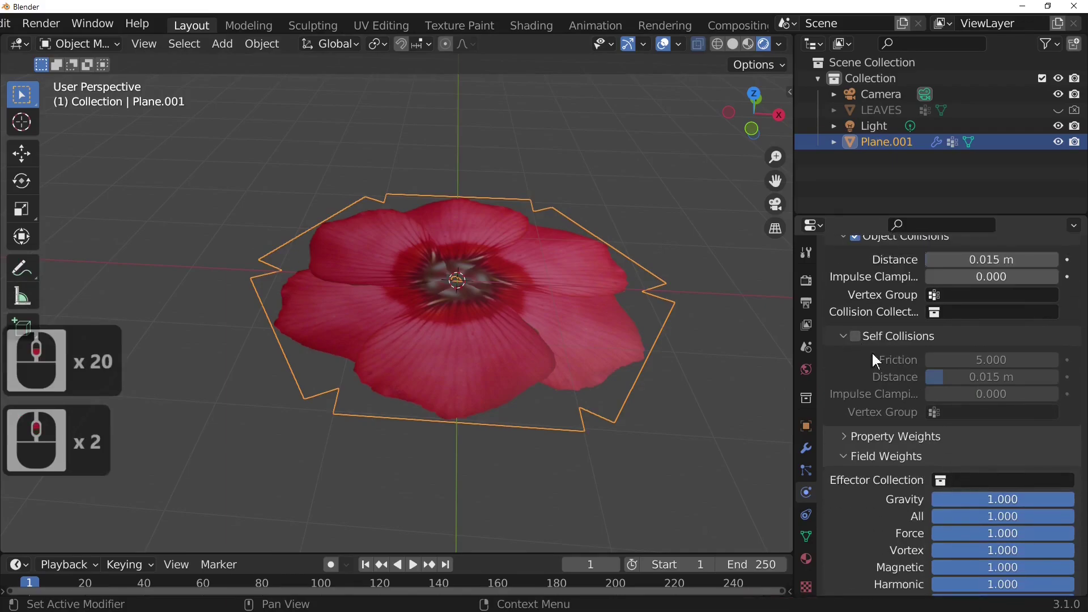
pyautogui.scroll(3, 873, 357)
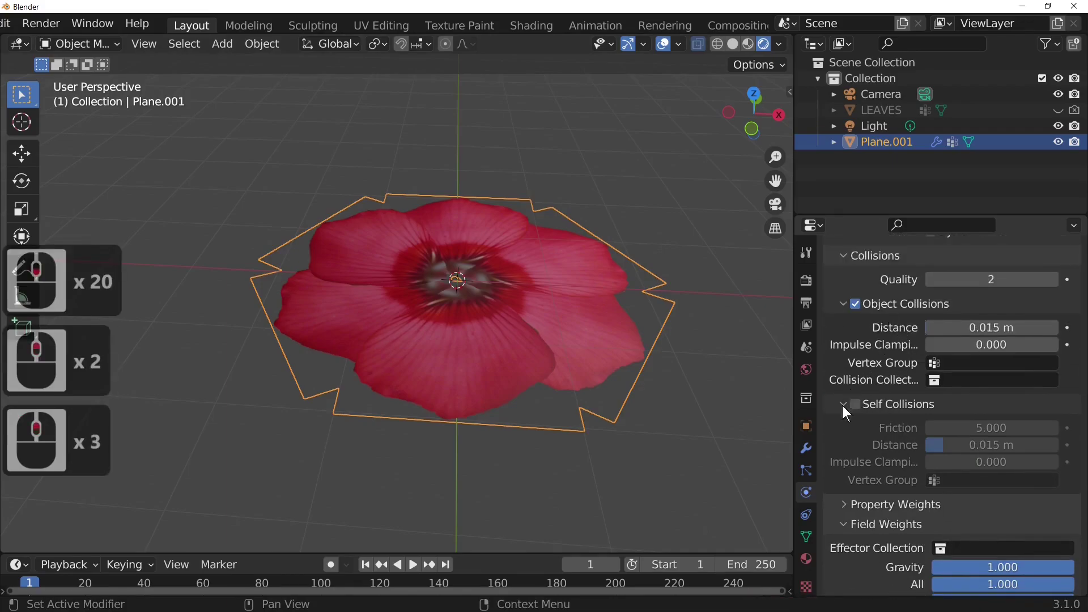
pyautogui.click(865, 405)
# - Set the cloth's gravity field weight to -0.4
pyautogui.scroll(-14, 991, 531)
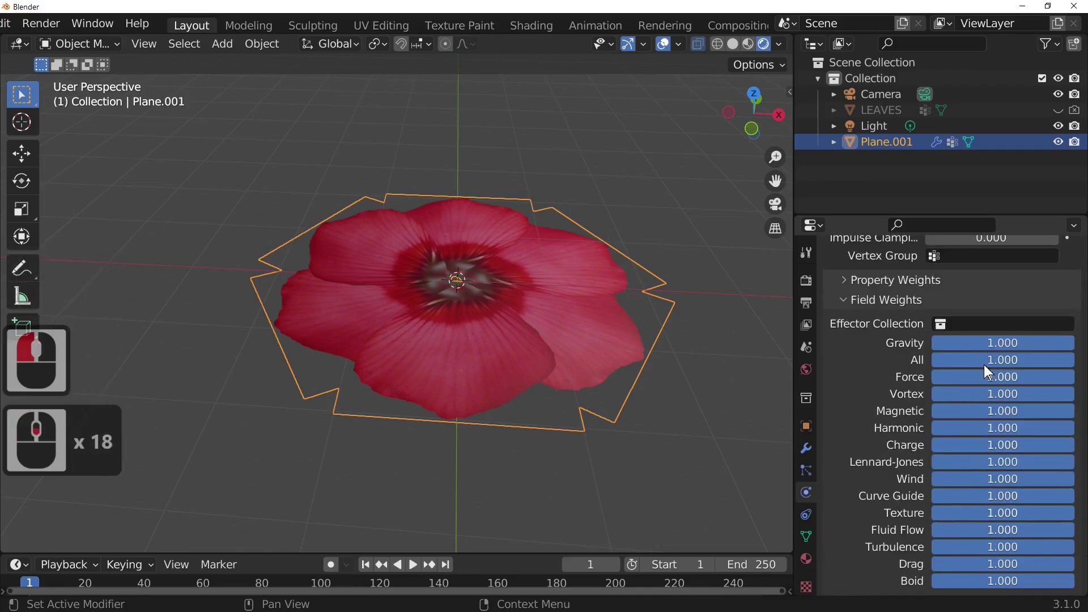
pyautogui.click(991, 342)
pyautogui.write('-')
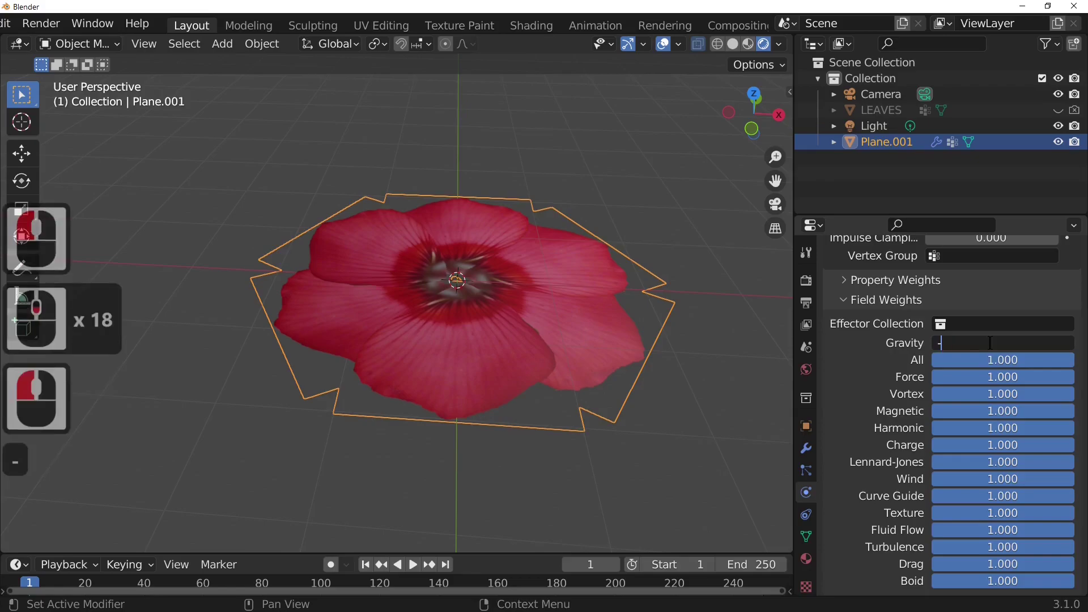
pyautogui.write('0.4')
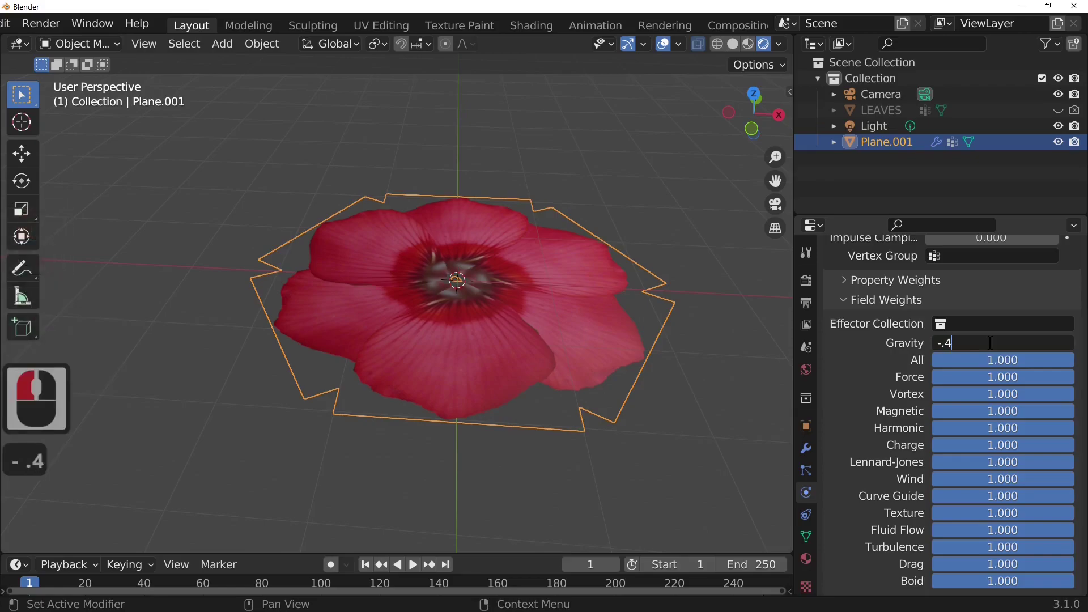
pyautogui.press('Return')
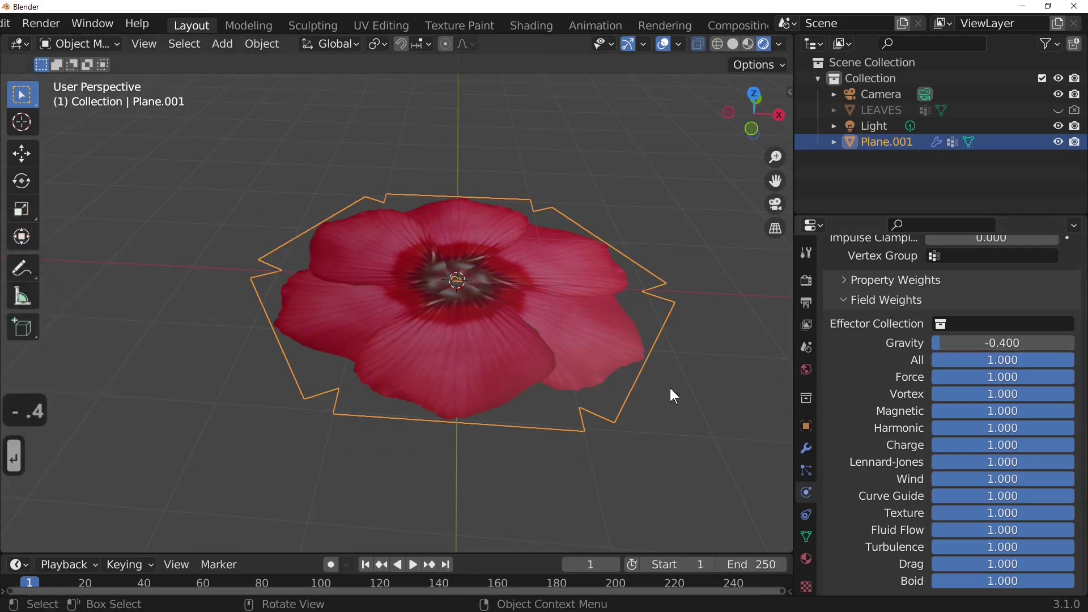
# - Play the cloth simulation and examine from the side how the petals bend under the negative gravity
pyautogui.moveTo(534, 451); pyautogui.dragTo(511, 435, button='middle')
pyautogui.press('space')
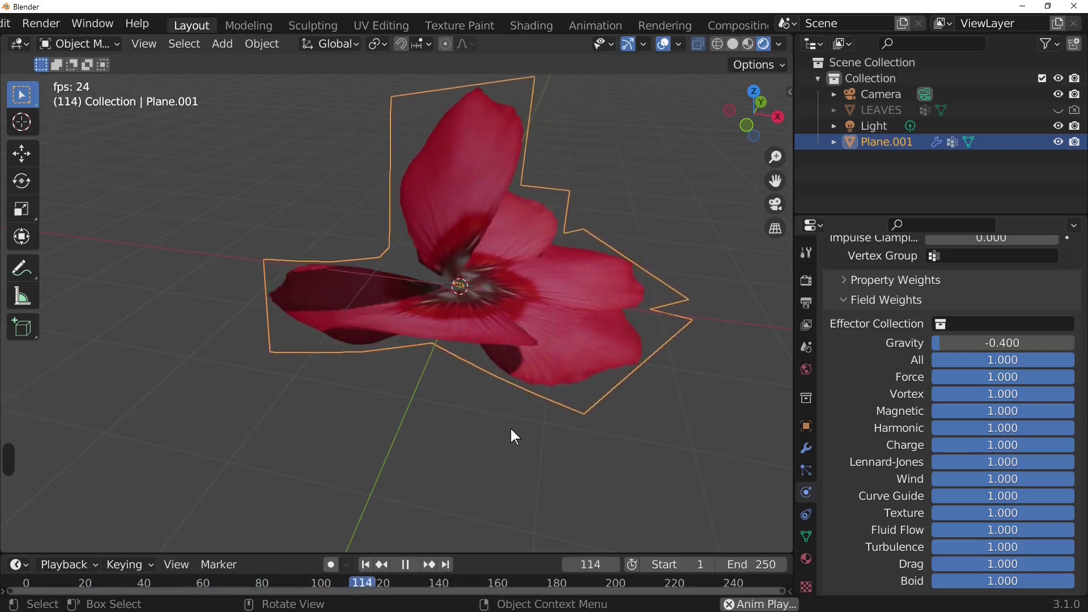
pyautogui.moveTo(596, 410); pyautogui.dragTo(497, 417, button='middle')
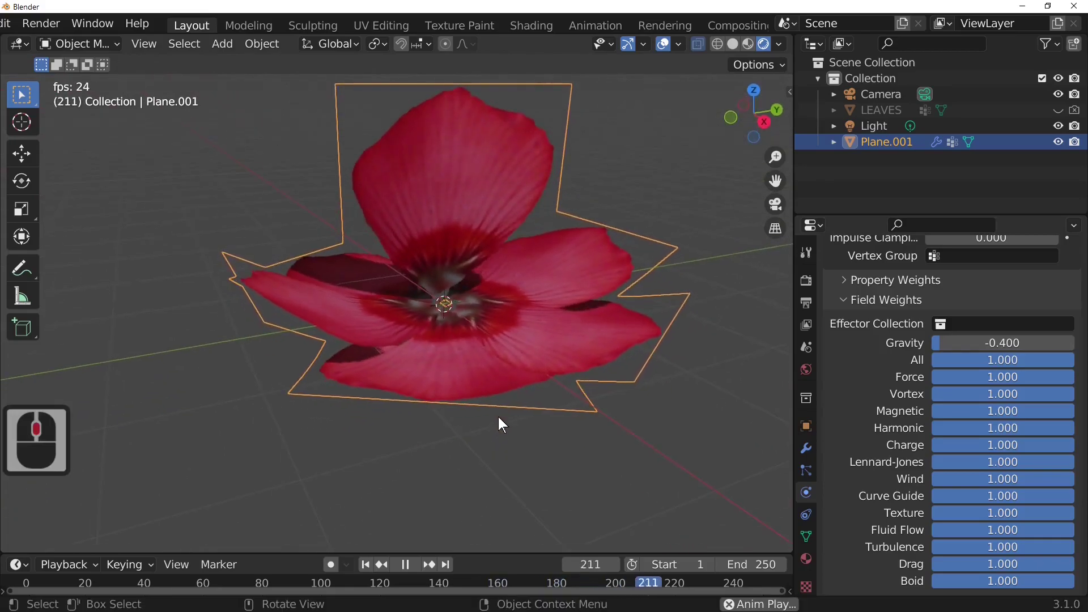
pyautogui.press('Tab')
pyautogui.press('Tab')
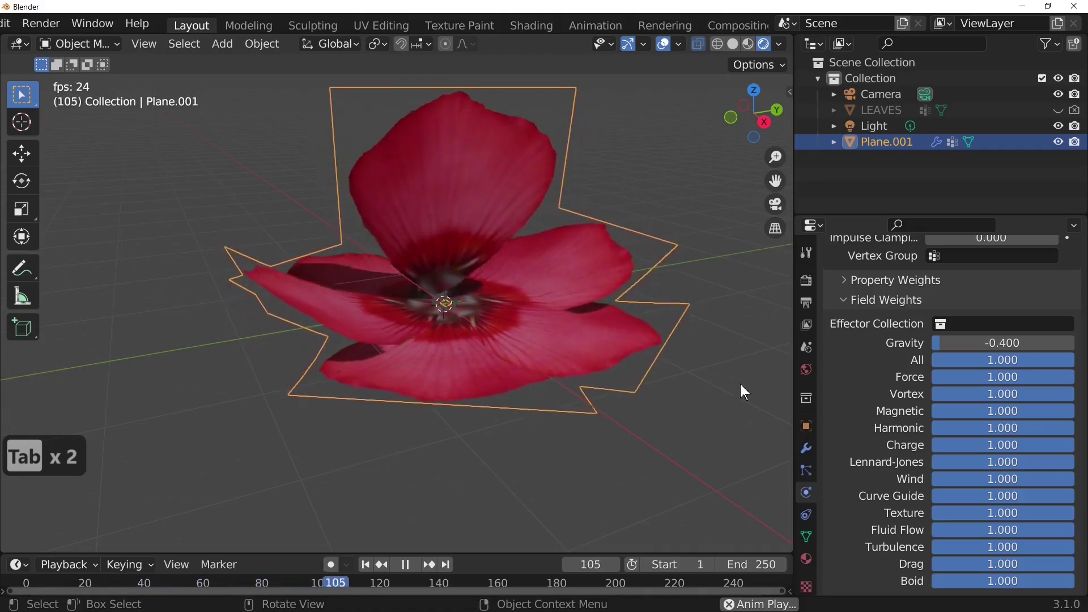
# - Try a stronger upward pull by lowering the gravity field weight to -0.5 and on to -1
pyautogui.moveTo(947, 346)
pyautogui.mouseDown()
pyautogui.moveTo(994, 346)
pyautogui.moveTo(931, 345)
pyautogui.mouseUp()
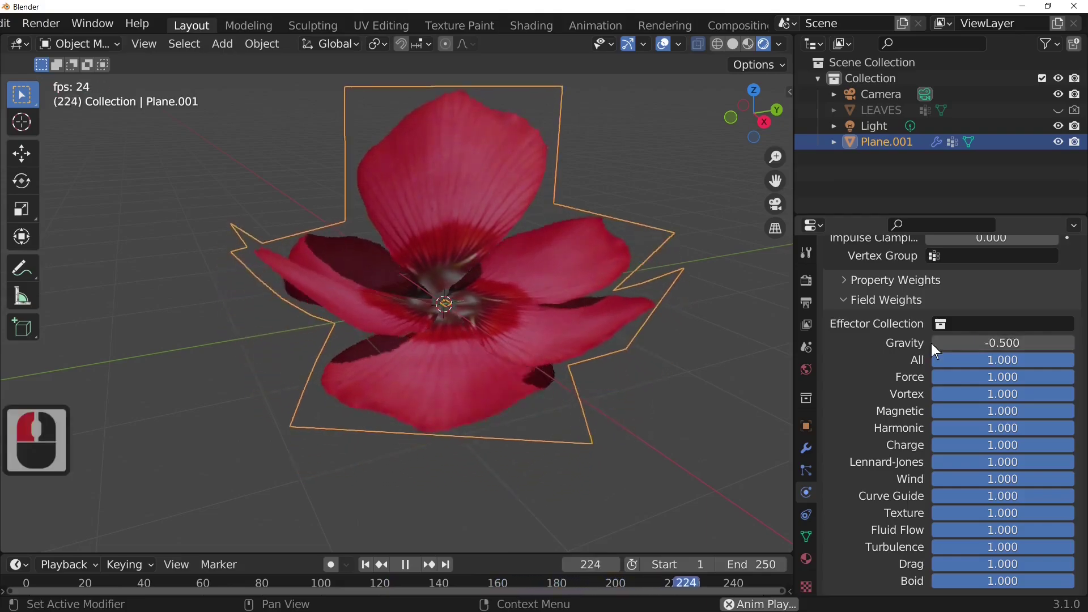
pyautogui.doubleClick(1001, 343)
pyautogui.write('-')
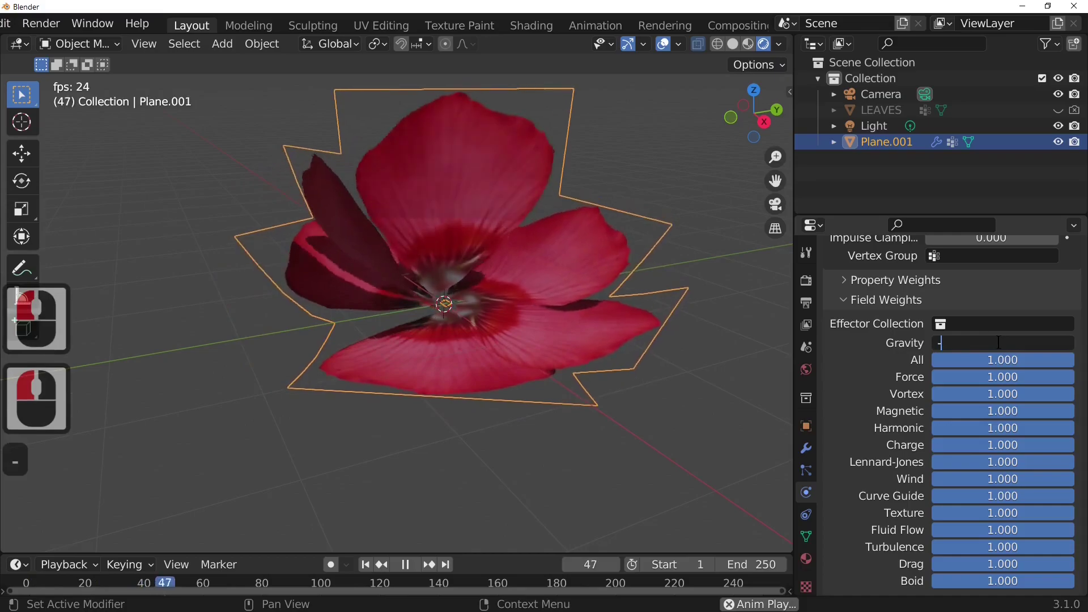
pyautogui.write('1')
pyautogui.press('Return')
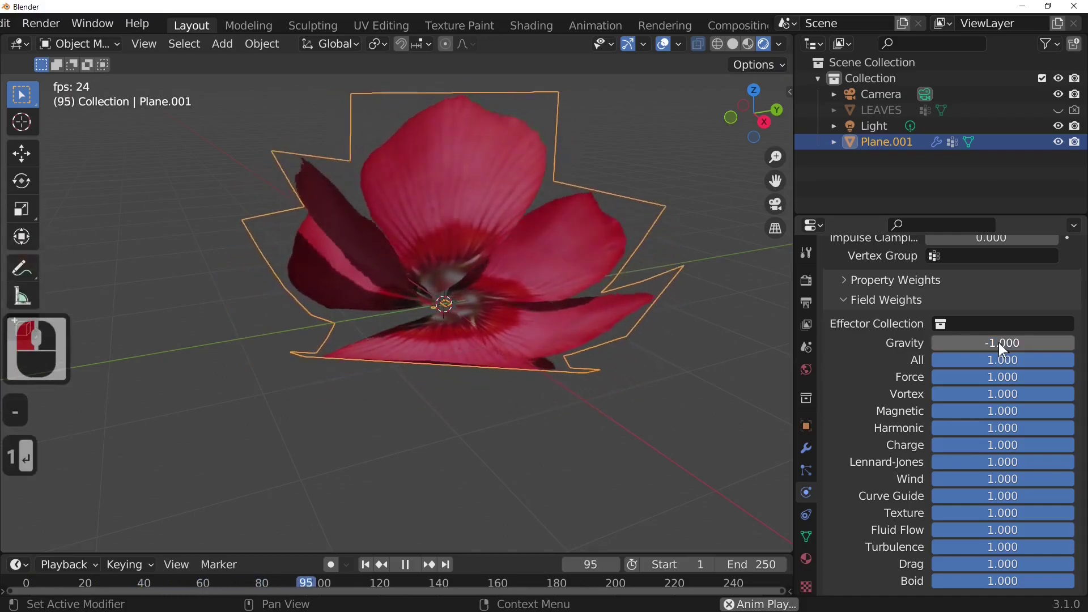
# - Examine the folding petals and the flower's centre from several angles while the simulation plays
pyautogui.moveTo(523, 345); pyautogui.dragTo(545, 417, button='middle')
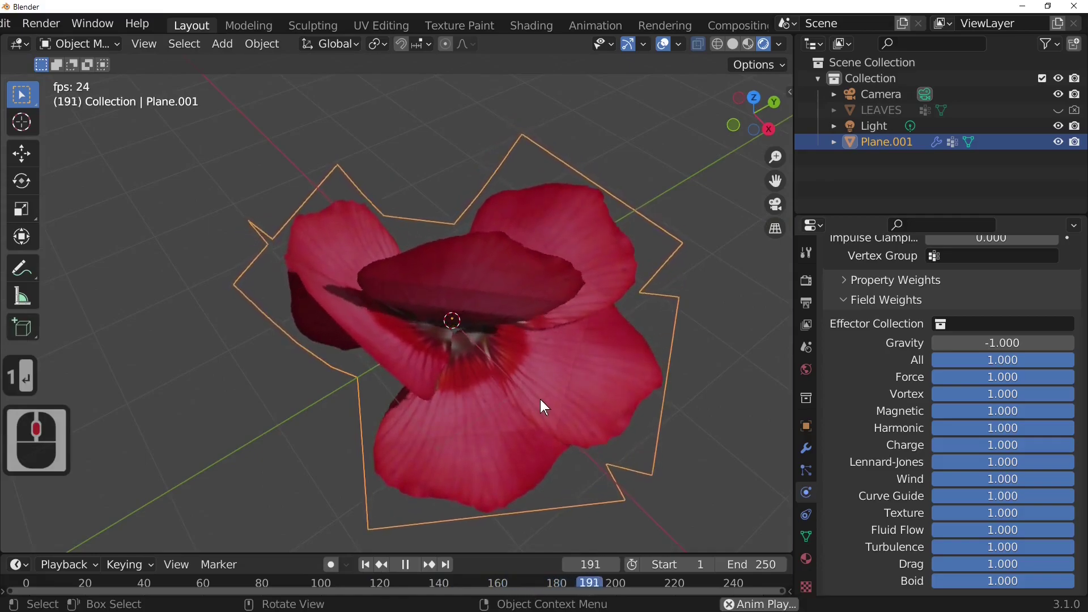
pyautogui.moveTo(501, 447); pyautogui.dragTo(417, 342, button='middle')
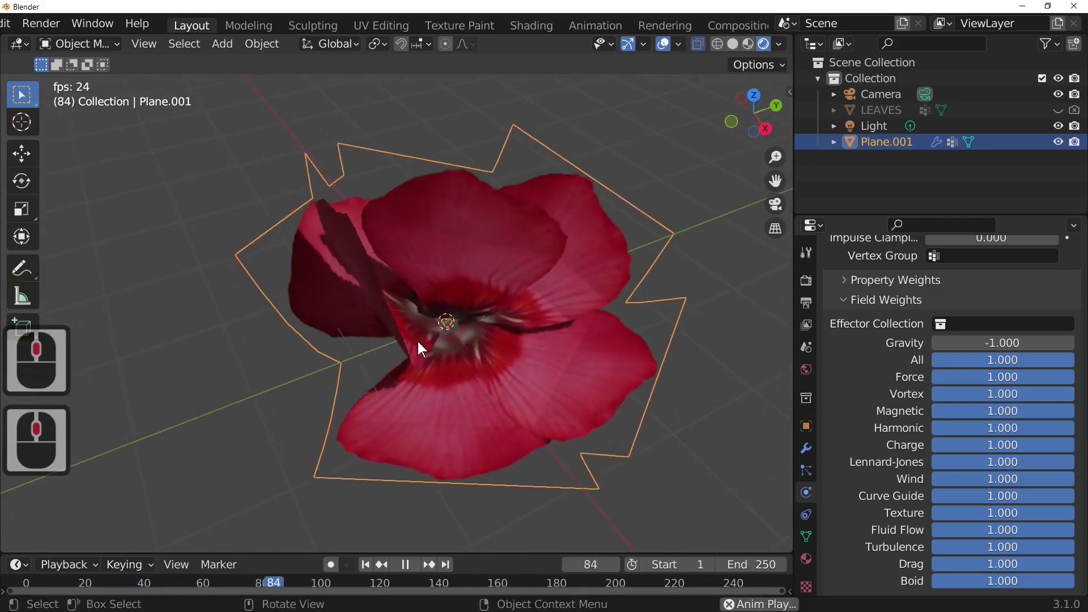
pyautogui.press('Tab')
pyautogui.moveTo(532, 409)
pyautogui.mouseDown(button='middle')
pyautogui.moveTo(526, 428)
pyautogui.moveTo(512, 409)
pyautogui.moveTo(525, 415)
pyautogui.mouseUp(button='middle')
pyautogui.scroll(4, 513, 409)
pyautogui.scroll(-3, 512, 409)
pyautogui.press('Tab')
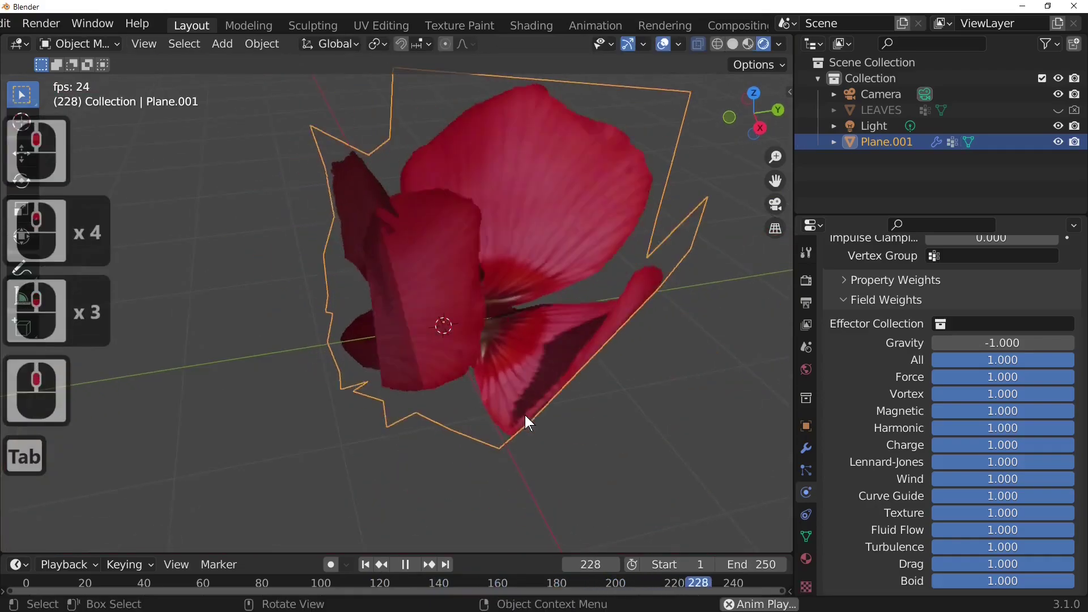
# - Stop the playback, return to frame 1 and replay the cloth simulation to about frame 28
pyautogui.hotkey('shift', 'Left')
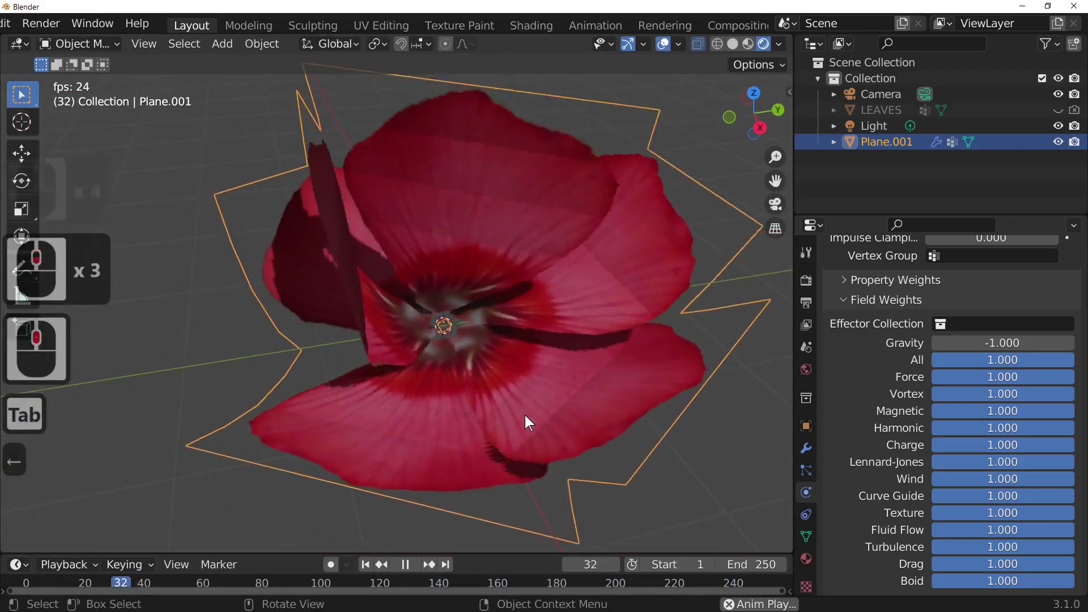
pyautogui.press('space')
pyautogui.hotkey('shift', 'Left')
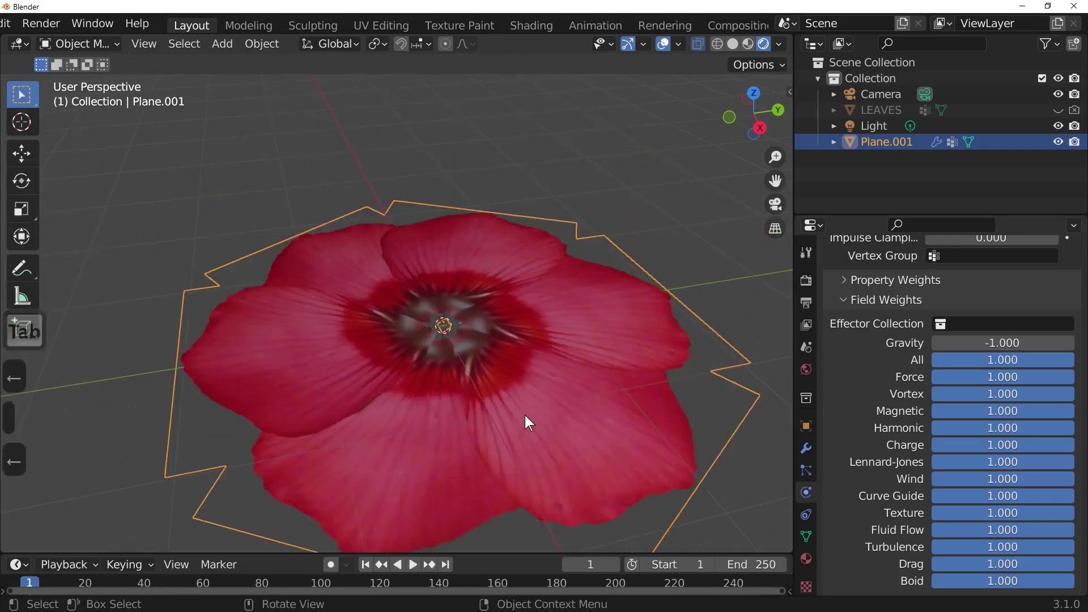
pyautogui.press('space')
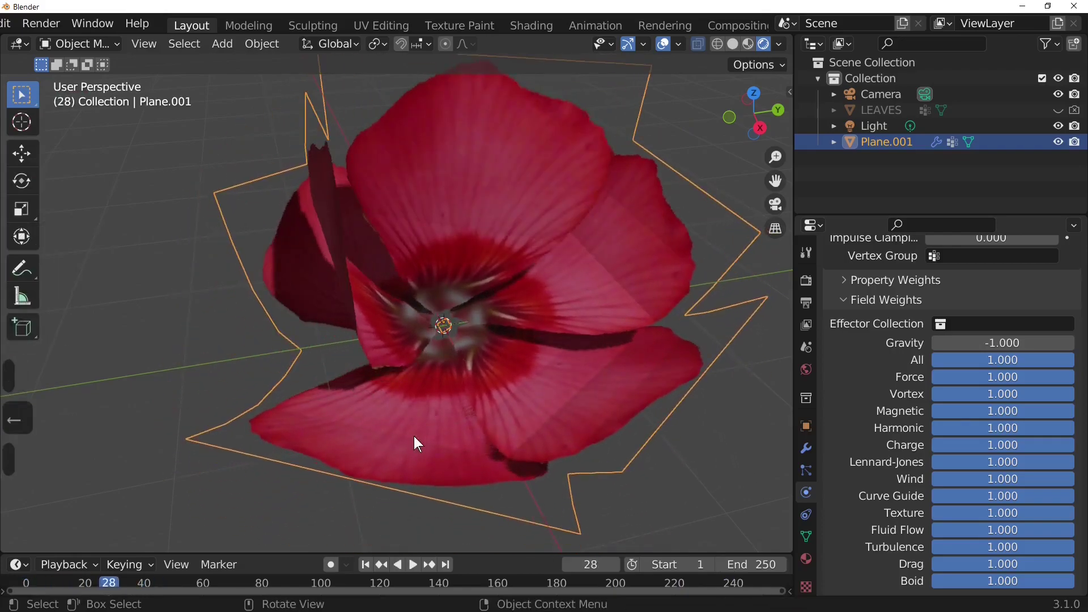
# - Select one whole petal in Edit Mode to examine its mesh near the flower's centre, and return to Object Mode
pyautogui.press('Tab')
pyautogui.moveTo(469, 443); pyautogui.dragTo(397, 480, button='middle')
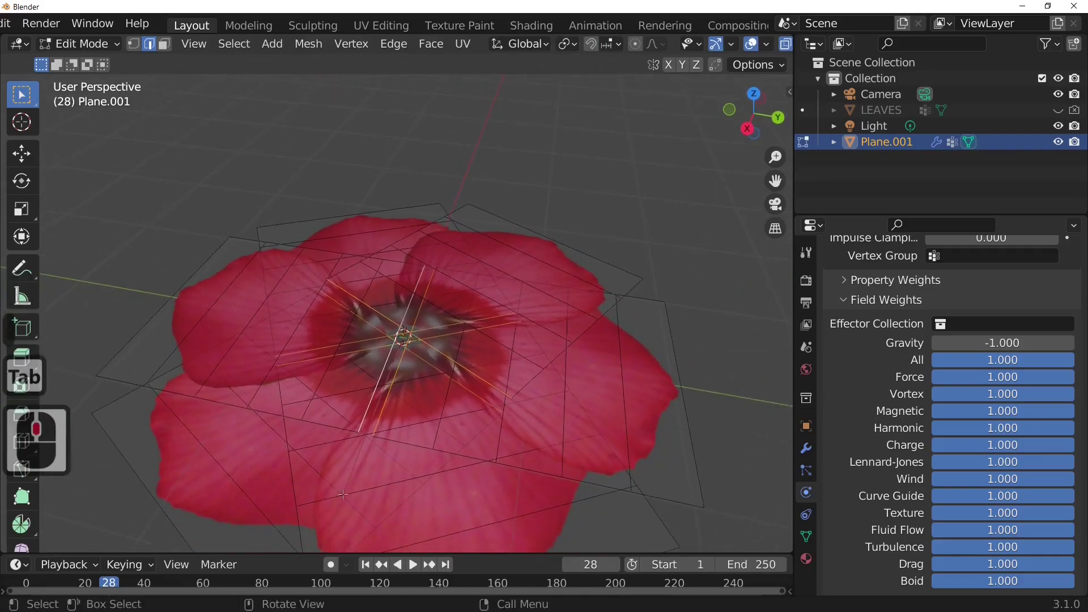
pyautogui.click(263, 509)
pyautogui.press('l')
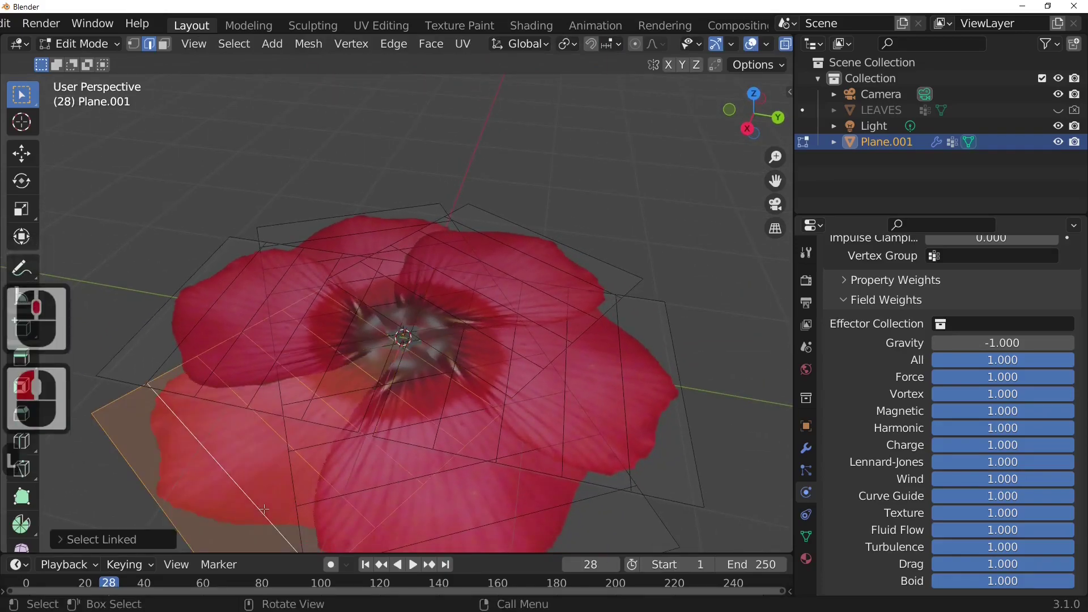
pyautogui.click(355, 313)
pyautogui.click(361, 320)
pyautogui.moveTo(431, 483); pyautogui.dragTo(501, 440, button='middle')
pyautogui.press('Tab')
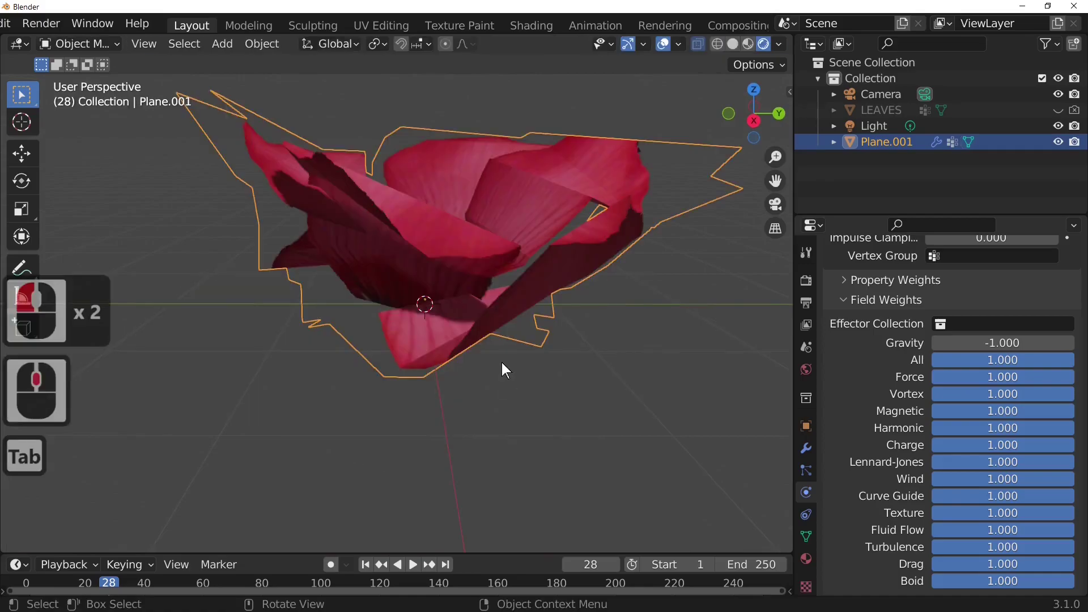
# - Replay the simulation from frame 1 and set the cloth's gravity field weight to -1.858
pyautogui.hotkey('shift', 'Left')
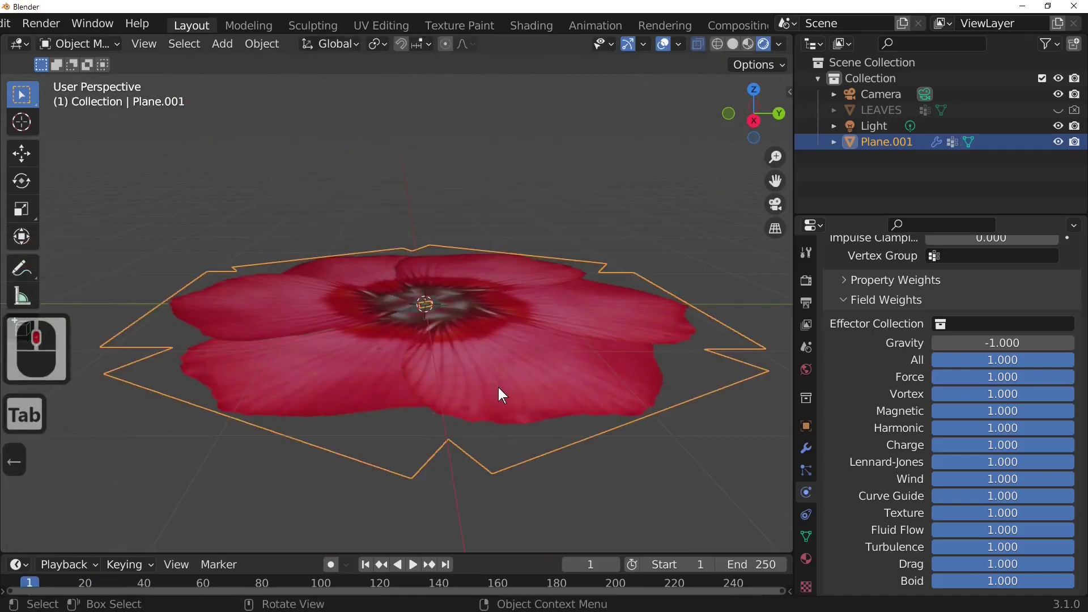
pyautogui.press('space')
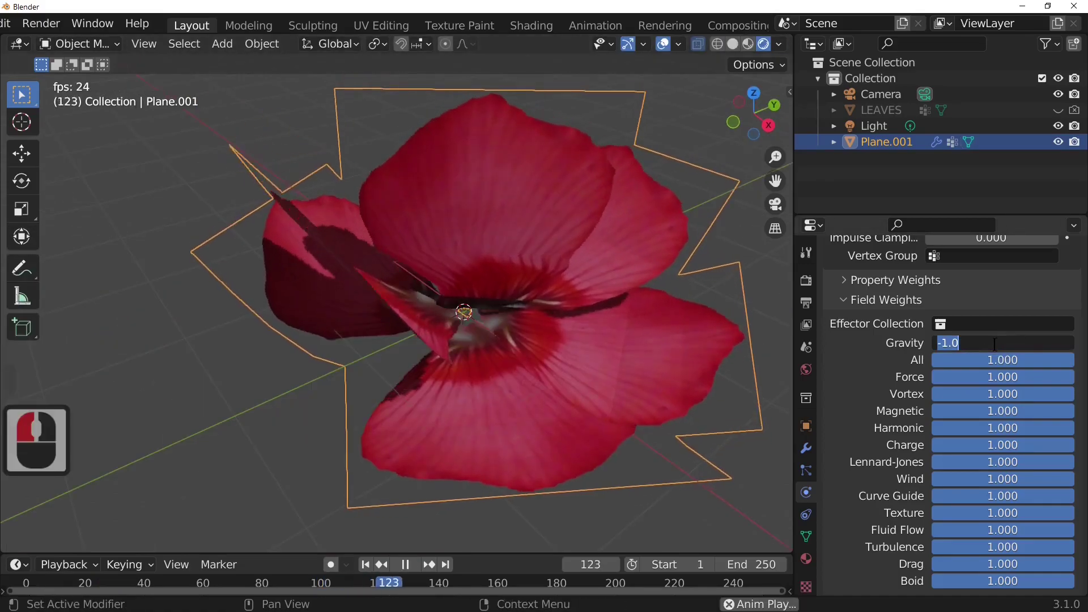
pyautogui.write('-4')
pyautogui.press('Return')
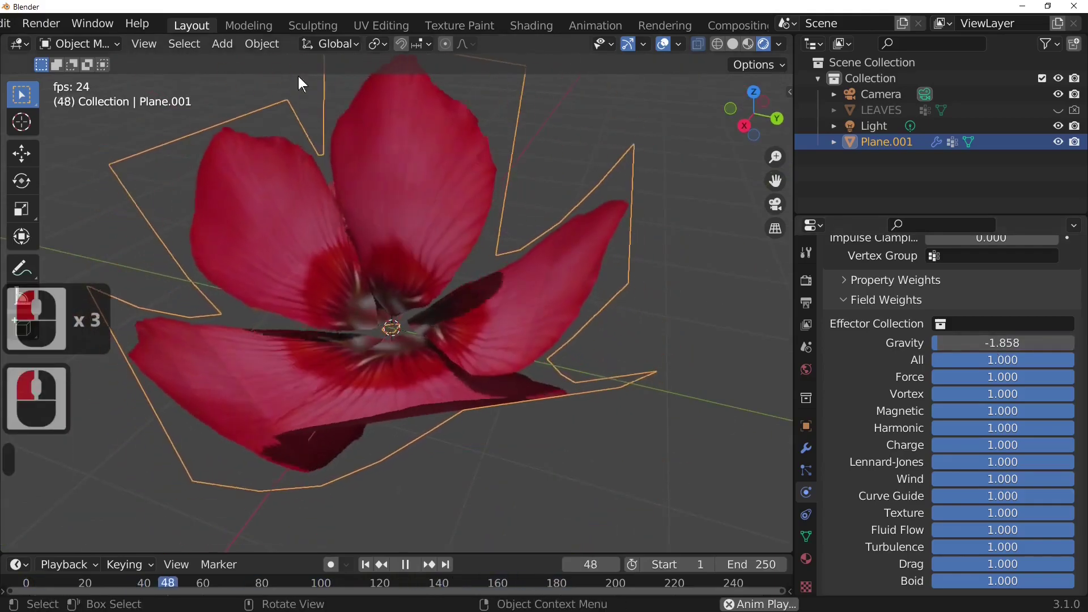
# - Add a UV sphere at the flower's centre and raise it along the Z axis above the petals
pyautogui.click(221, 44)
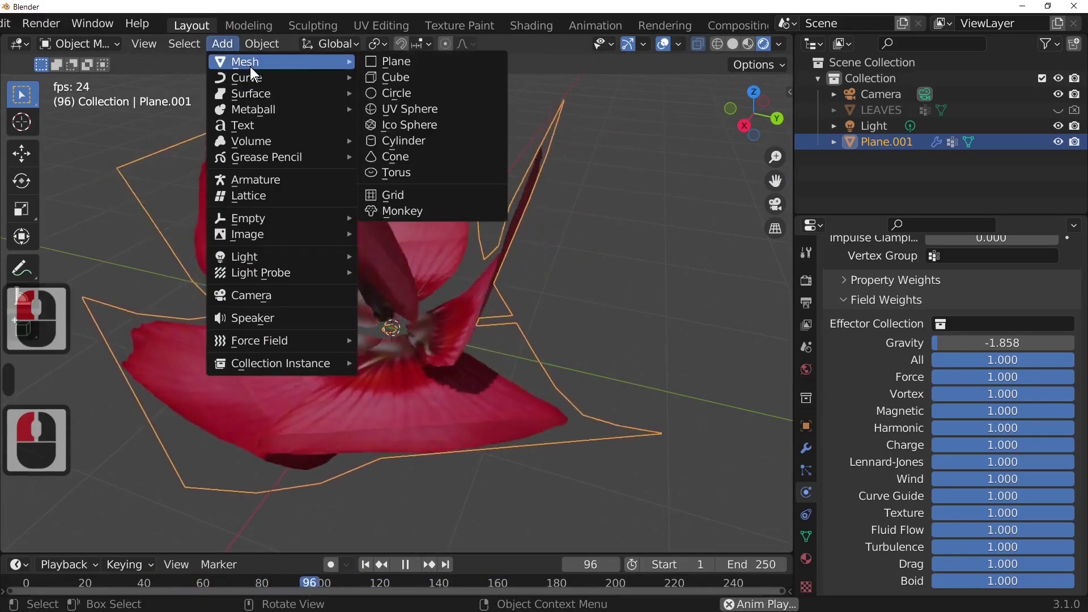
pyautogui.click(440, 113)
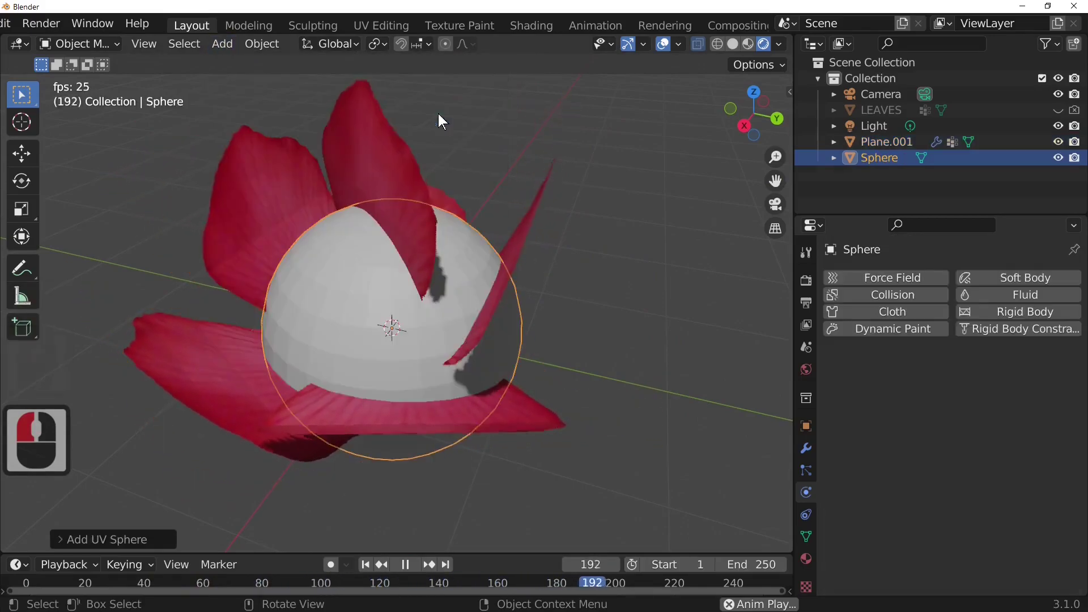
pyautogui.press('g')
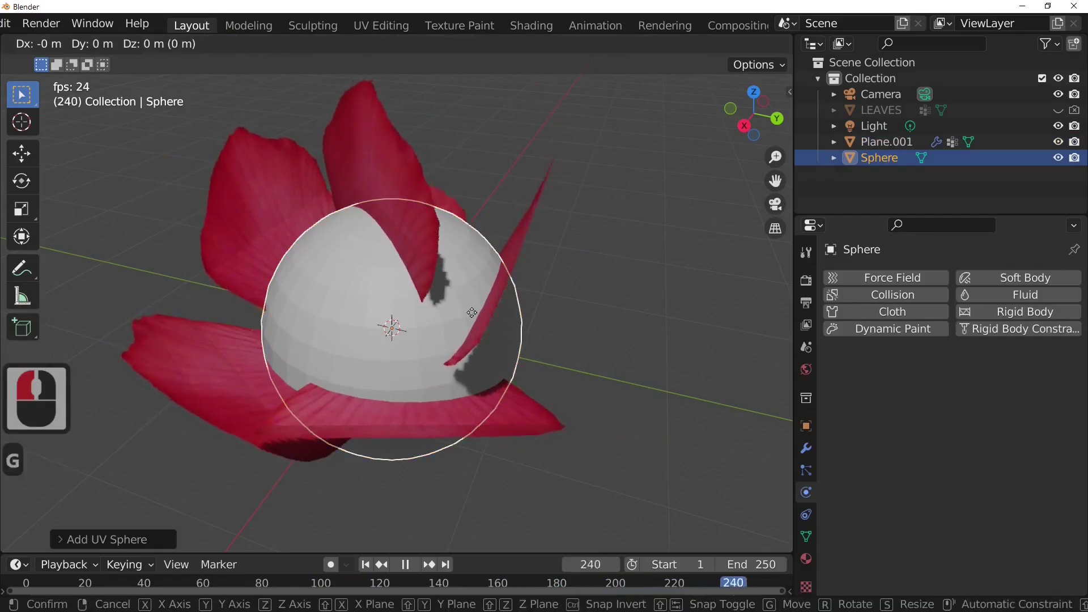
pyautogui.press('z')
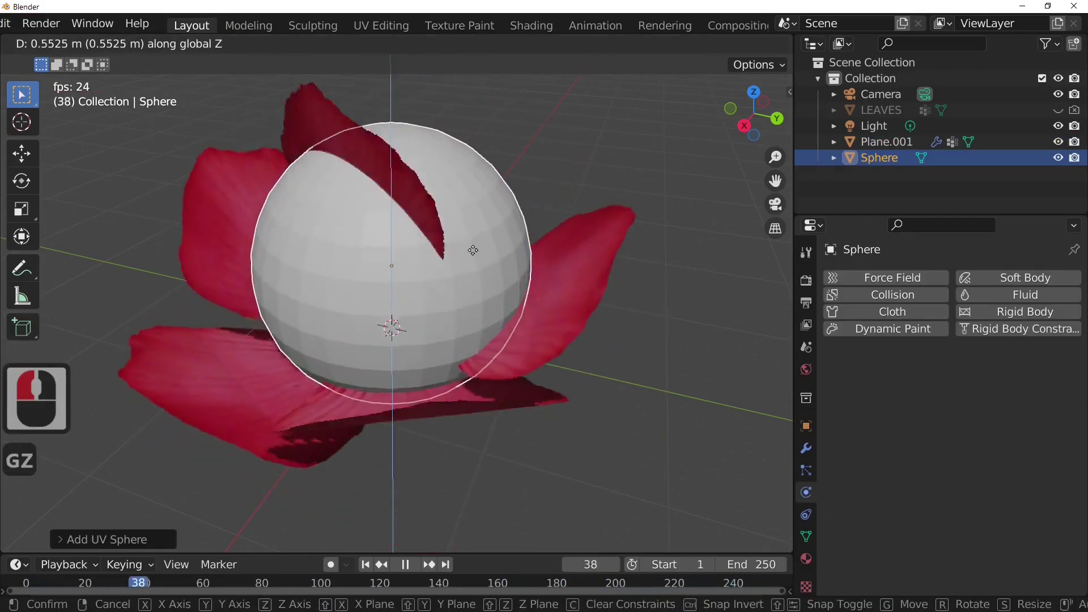
pyautogui.click(482, 198)
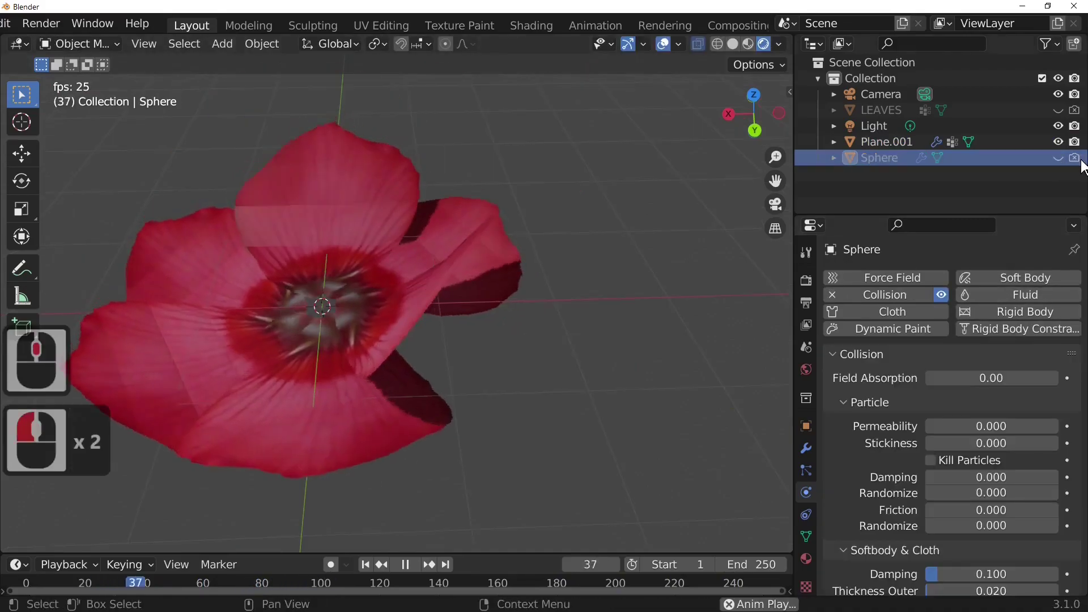
# - Select the flower and apply Shade Smooth to its petals
pyautogui.moveTo(590, 387); pyautogui.dragTo(701, 372, button='middle')
pyautogui.click(537, 414)
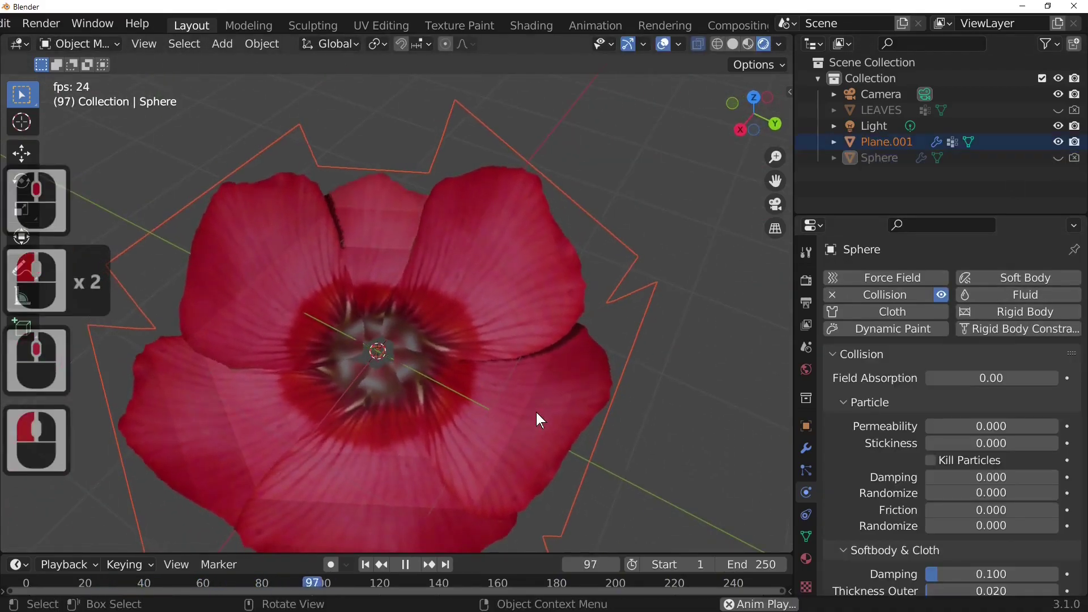
pyautogui.rightClick(521, 371)
pyautogui.click(491, 331)
pyautogui.moveTo(573, 391); pyautogui.dragTo(563, 352, button='middle')
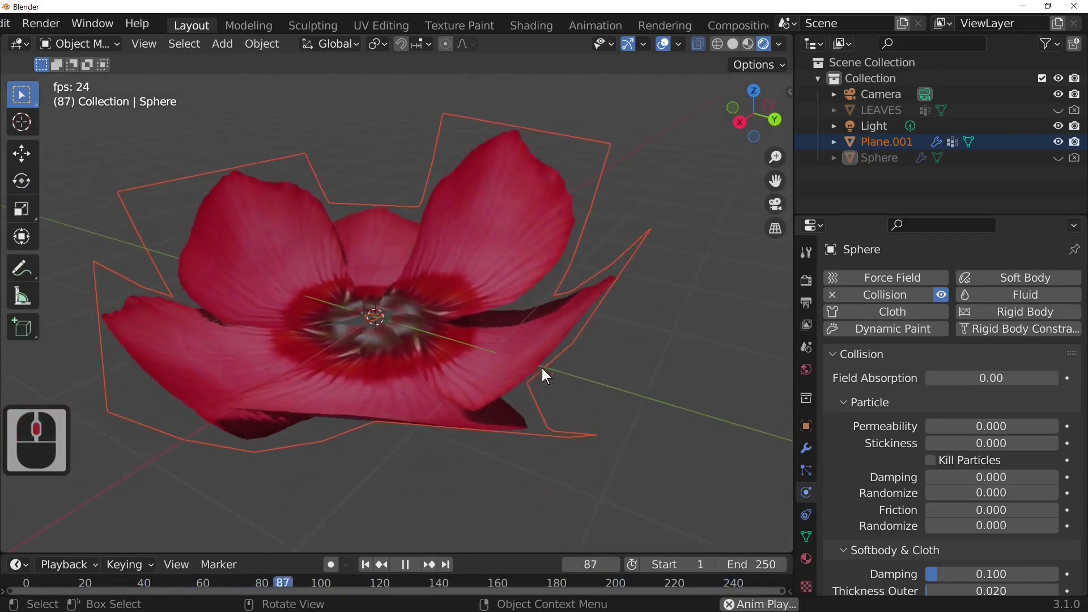
# - View the sphere's modifiers and the options of its Collision modifier
pyautogui.click(806, 448)
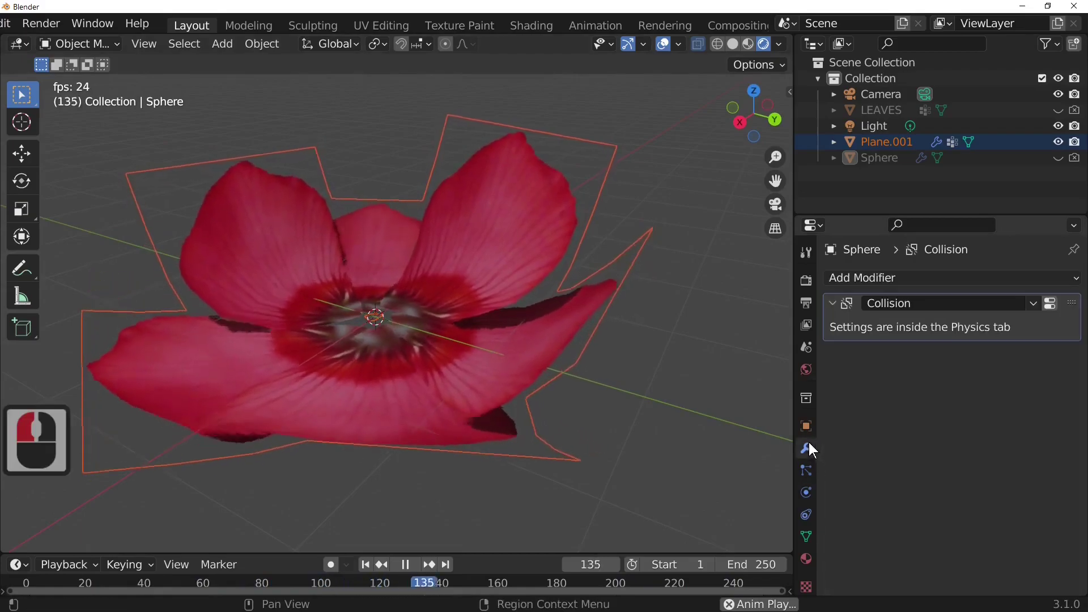
pyautogui.click(1034, 303)
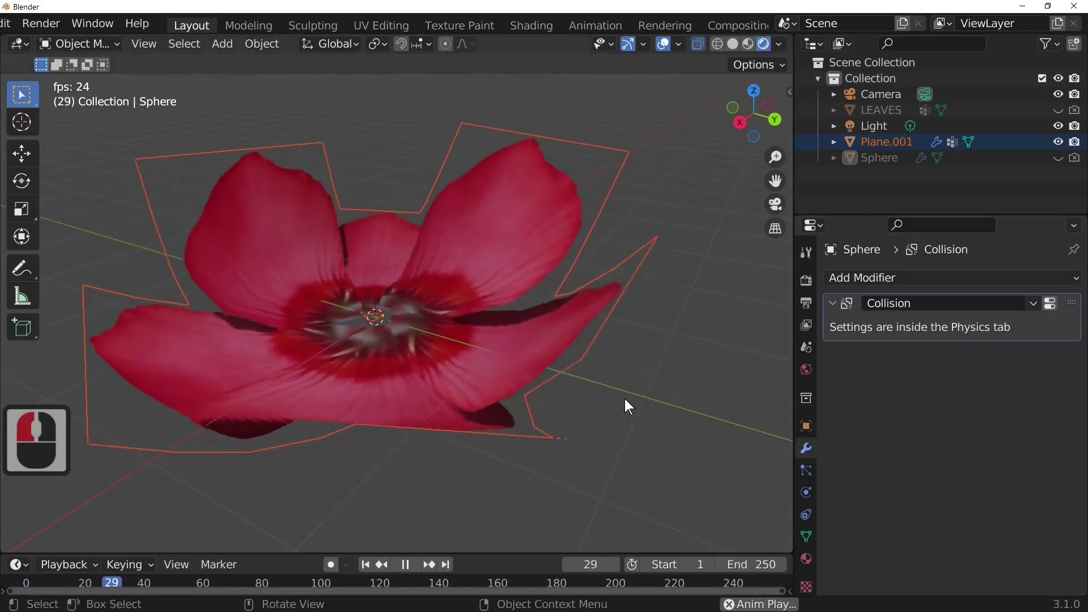
# - Stop the playback at frame 37 and apply the sphere's Collision modifier
pyautogui.press('space')
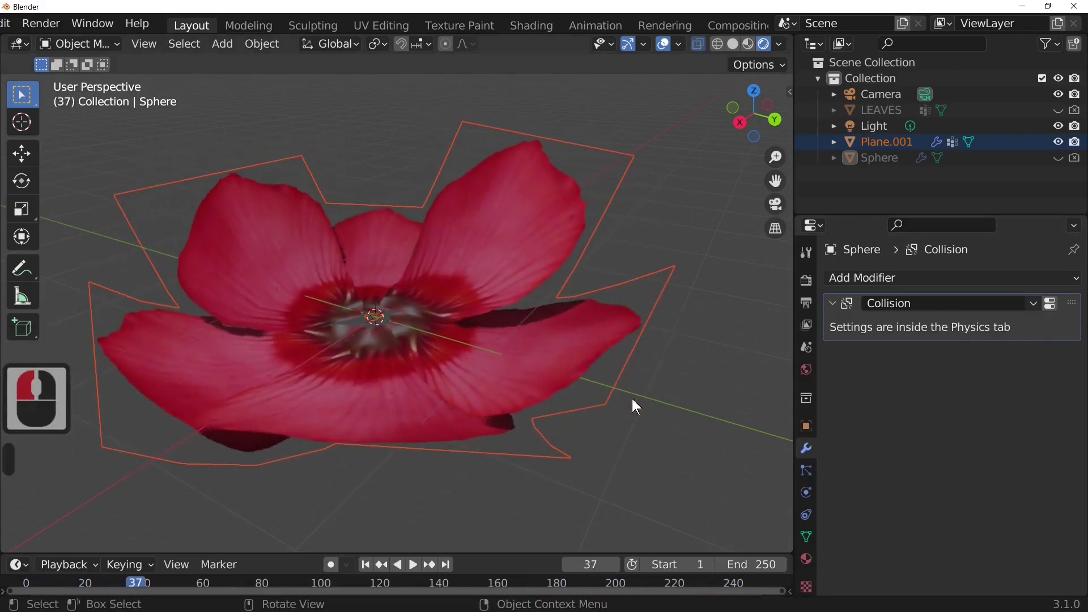
pyautogui.click(1034, 304)
pyautogui.click(954, 318)
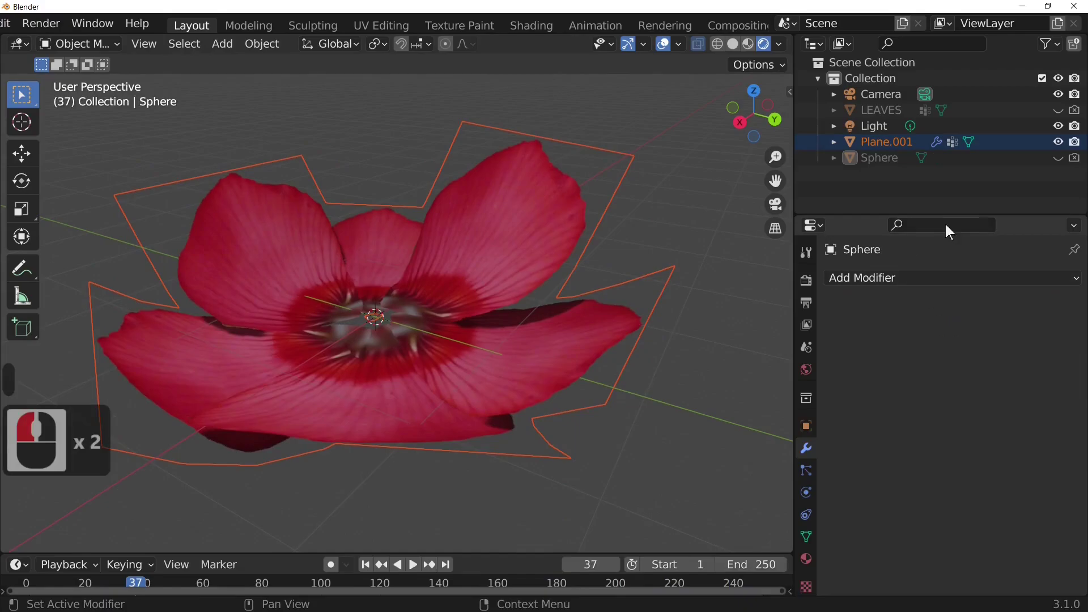
# - Select the sphere in the scene collection and show it in both the viewport and renders
pyautogui.click(920, 161)
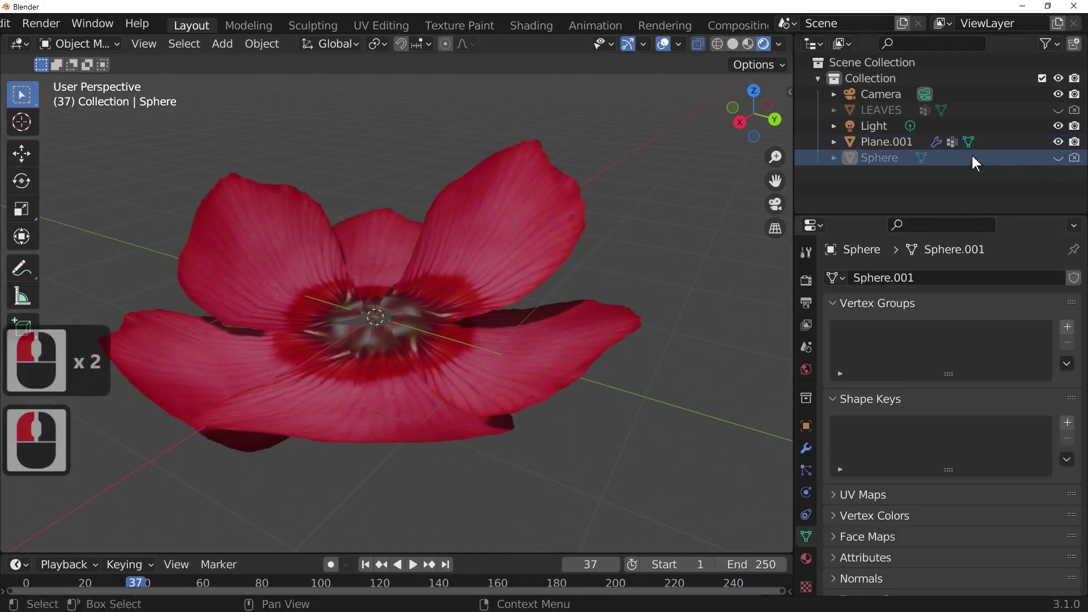
pyautogui.click(1058, 158)
pyautogui.click(1075, 157)
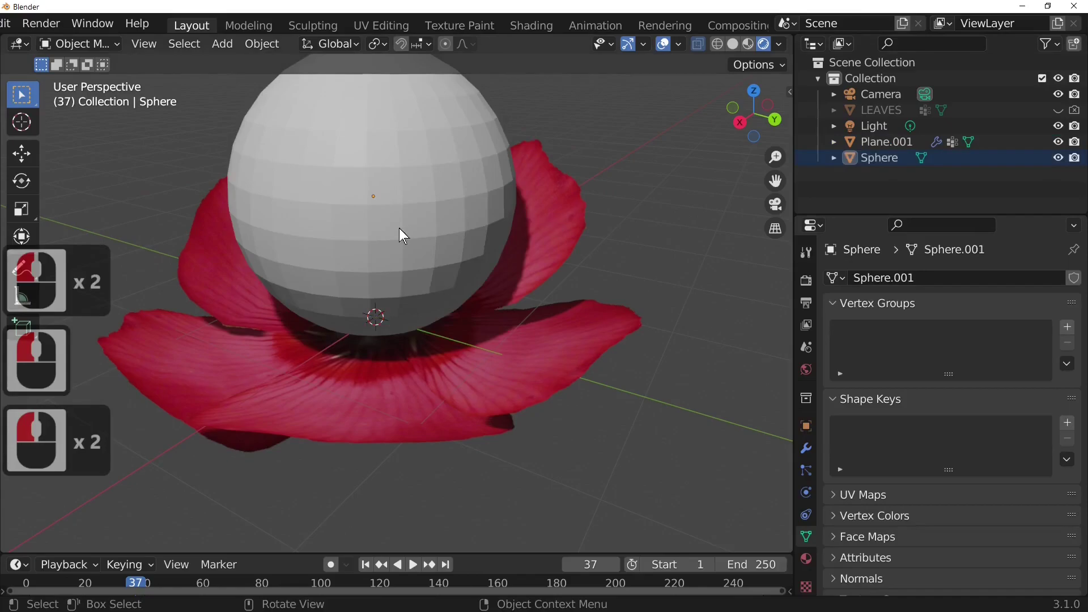
# - Delete the sphere above the flower
pyautogui.click(437, 253)
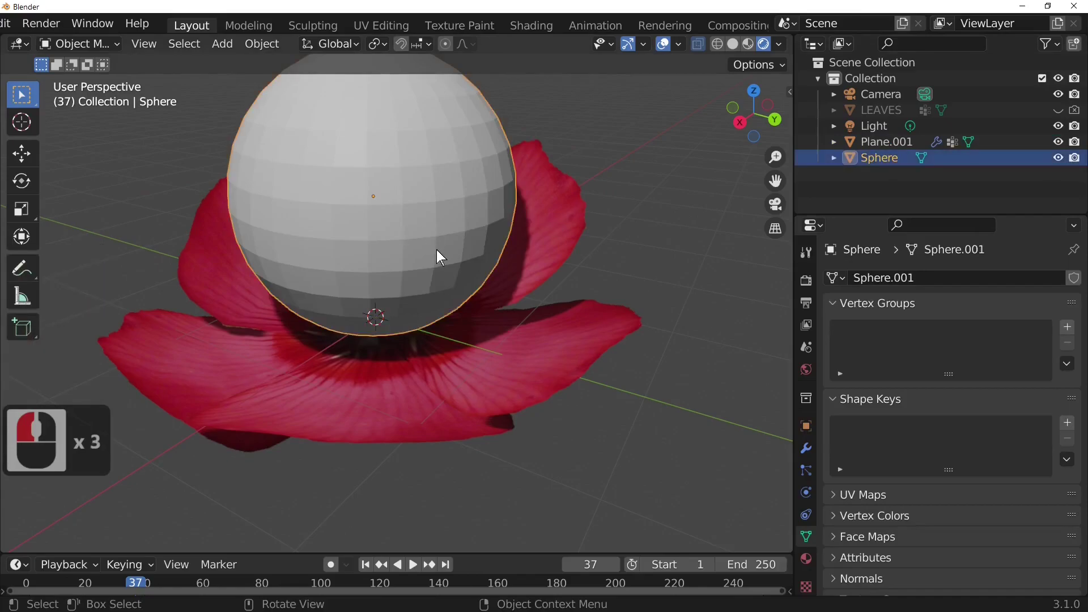
pyautogui.press('x')
pyautogui.click(437, 250)
# - Select the flower and raise it along the Z axis
pyautogui.moveTo(475, 351); pyautogui.dragTo(496, 376, button='middle')
pyautogui.click(513, 420)
pyautogui.press('g')
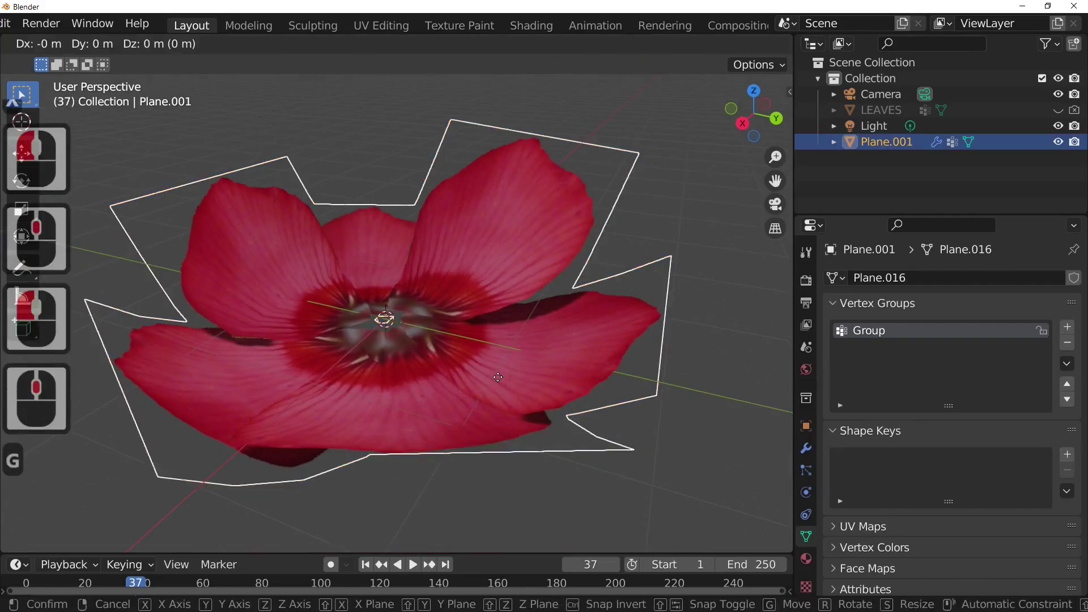
pyautogui.press('z')
pyautogui.click(501, 247)
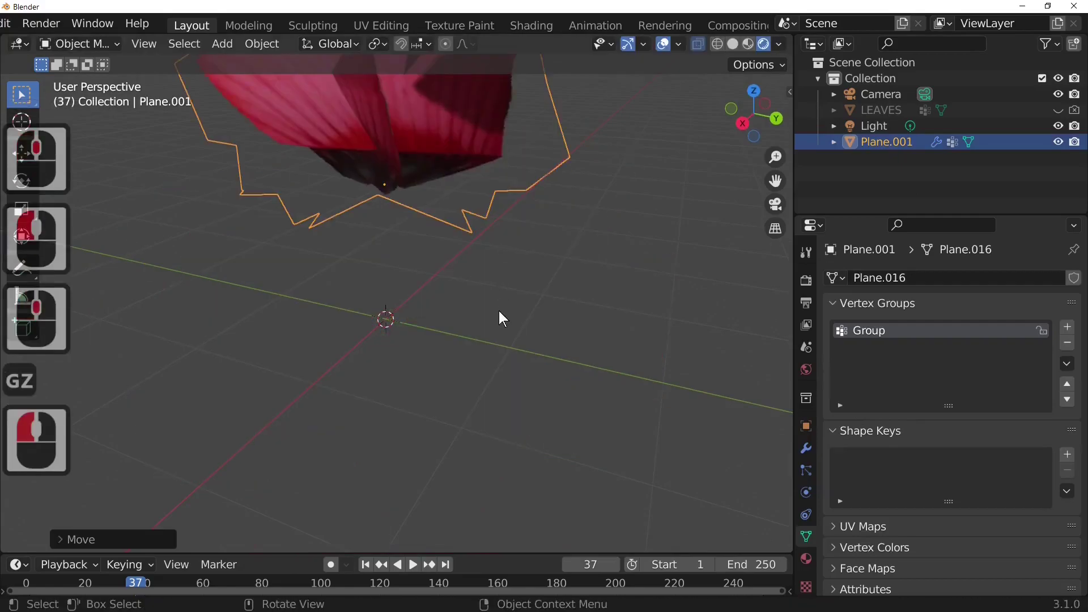
# - Replay the cloth simulation from frame 1, stop it at frame 19 and undo the frame change
pyautogui.hotkey('shift', 'Left')
pyautogui.press('space')
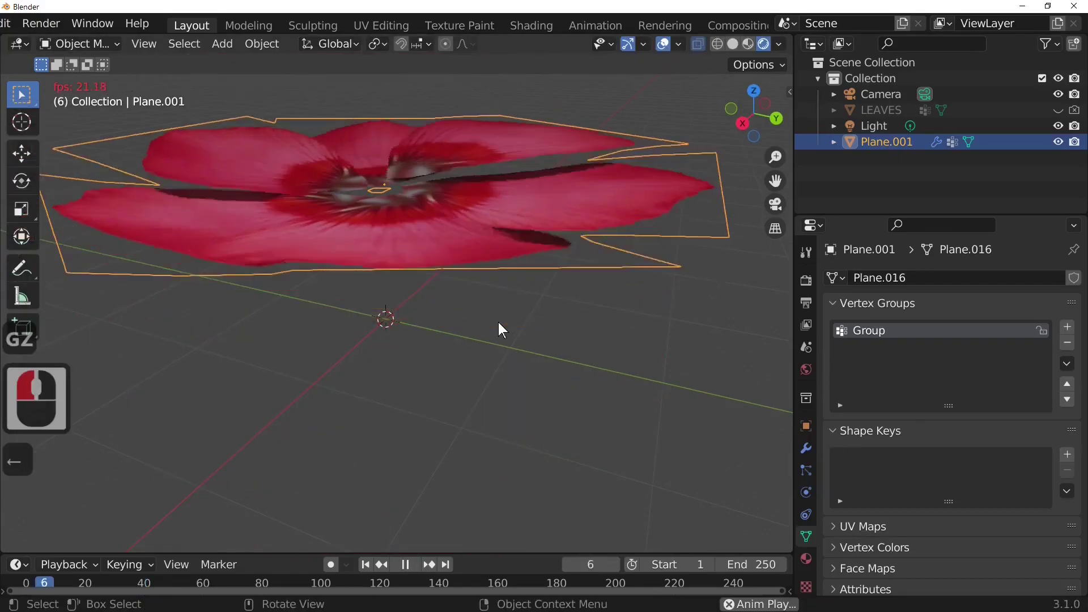
pyautogui.press('space')
pyautogui.moveTo(498, 322); pyautogui.dragTo(508, 458, button='middle')
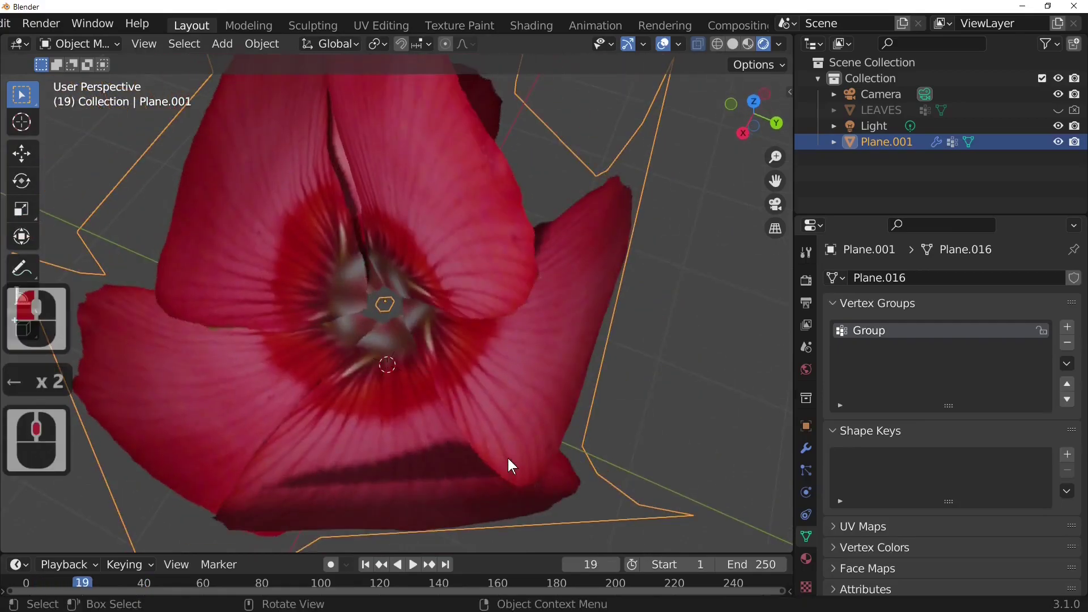
pyautogui.hotkey('ctrl', 'z')
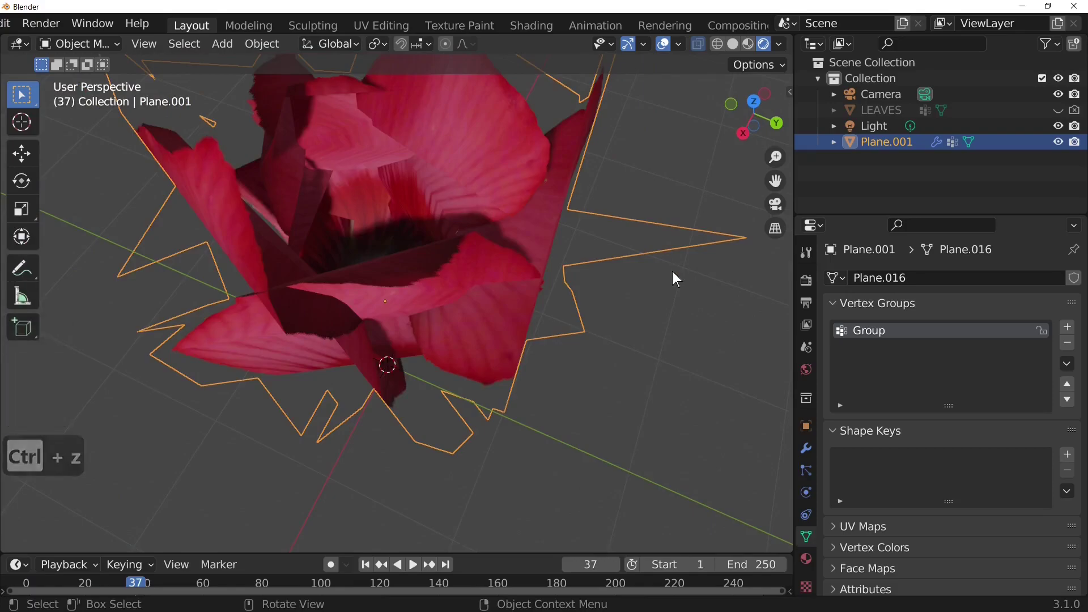
# - Replay the cloth simulation from frame 1 and stop it at frame 12
pyautogui.hotkey('shift', 'Left')
pyautogui.moveTo(624, 248); pyautogui.dragTo(623, 219, button='middle')
pyautogui.press('space')
pyautogui.press('space')
pyautogui.scroll(-4, 623, 219)
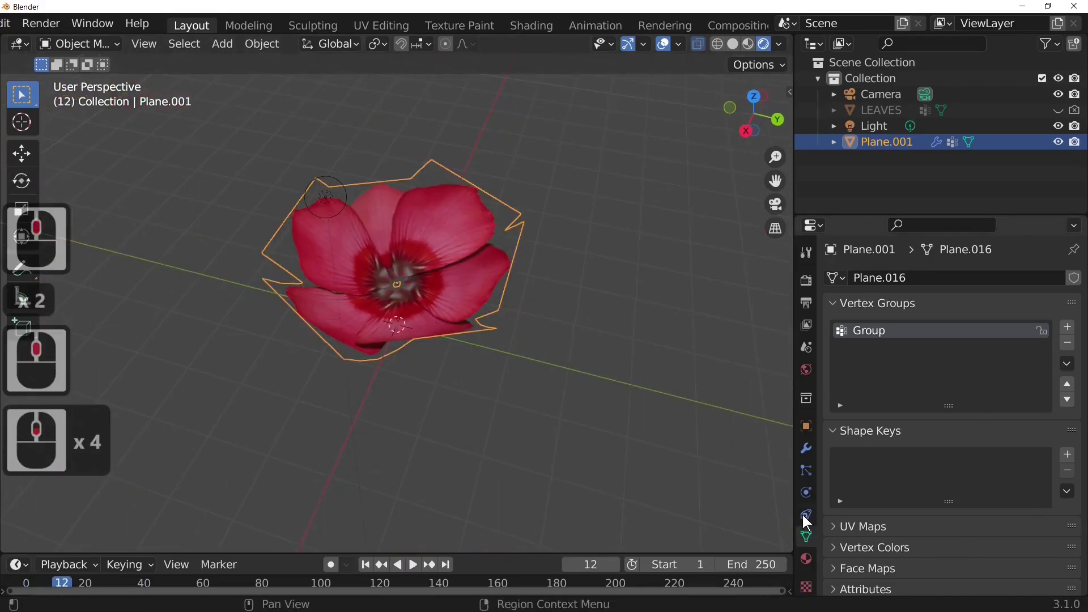
# - Apply the flower's Cloth modifier at frame 12
pyautogui.click(808, 447)
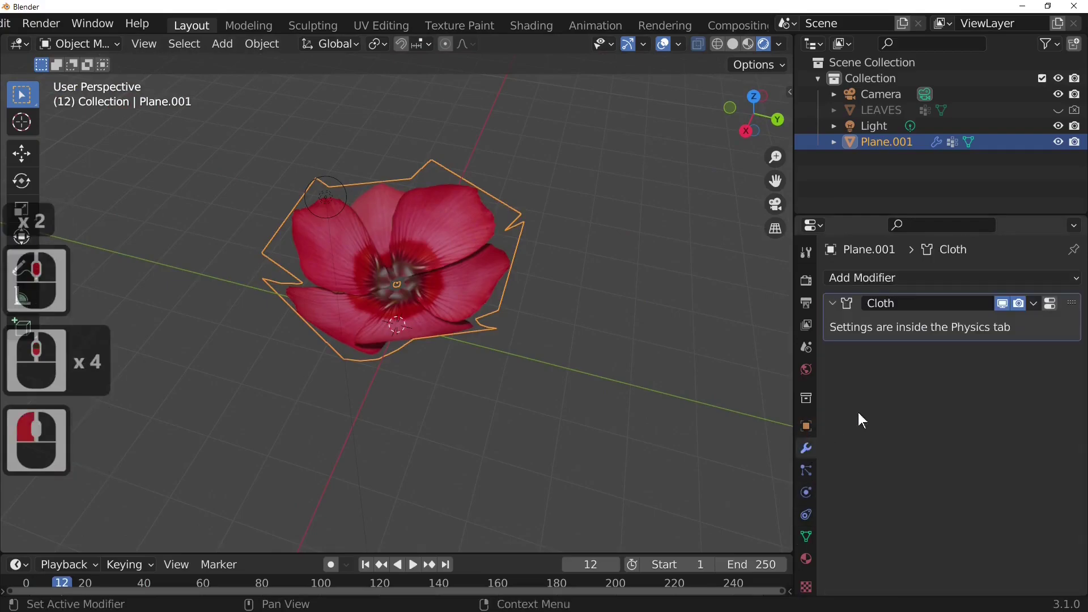
pyautogui.click(1032, 303)
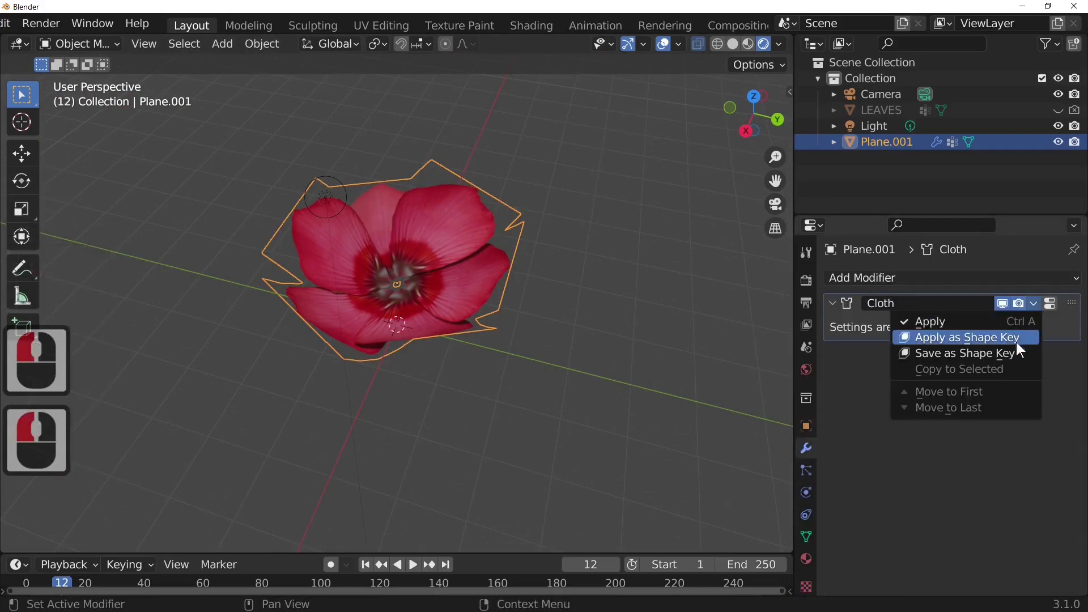
pyautogui.click(967, 321)
pyautogui.moveTo(567, 381); pyautogui.dragTo(458, 414, button='middle')
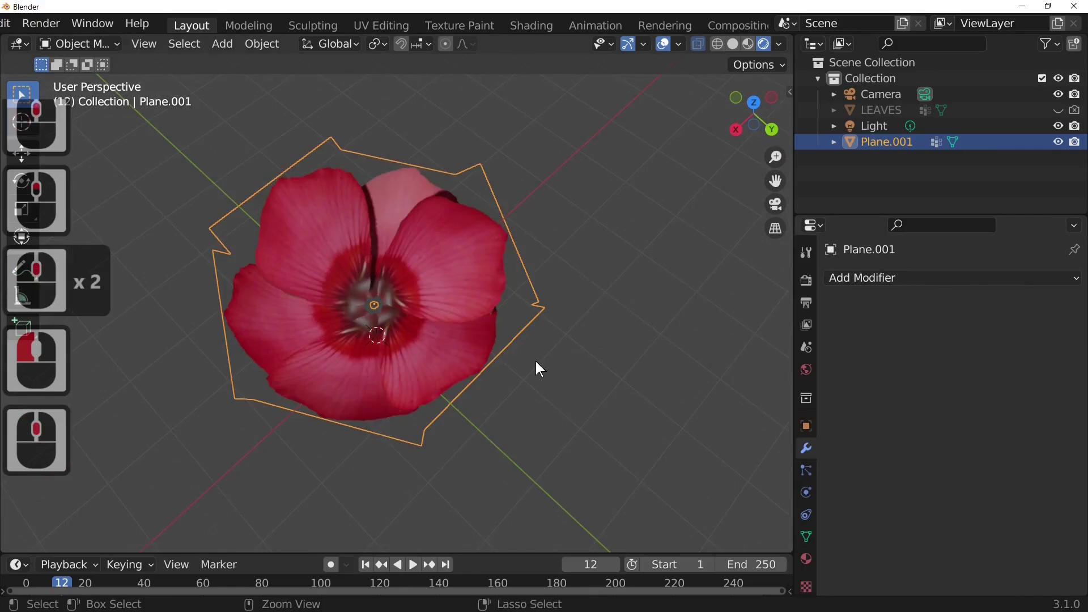
# - Undo the applied Cloth modifier, the flower's move and the deletion of the sphere
pyautogui.hotkey('ctrl', 'z')
pyautogui.moveTo(573, 351); pyautogui.dragTo(577, 316, button='middle')
pyautogui.hotkey('ctrl', 'z')
pyautogui.hotkey('ctrl', 'z')
pyautogui.hotkey('ctrl', 'z')
pyautogui.hotkey('ctrl', 'z')
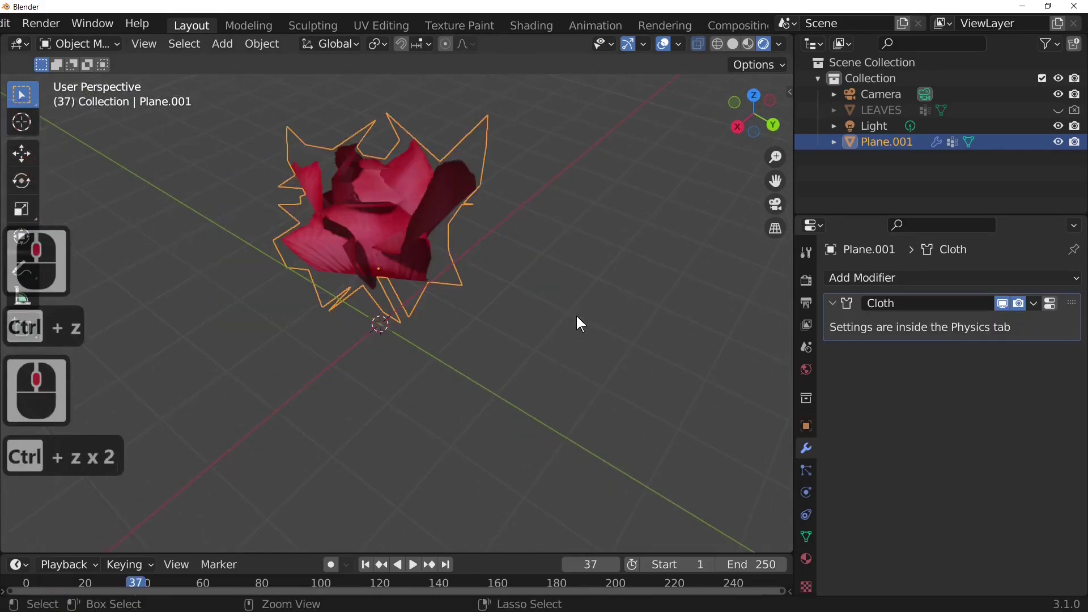
pyautogui.hotkey('ctrl', 'z')
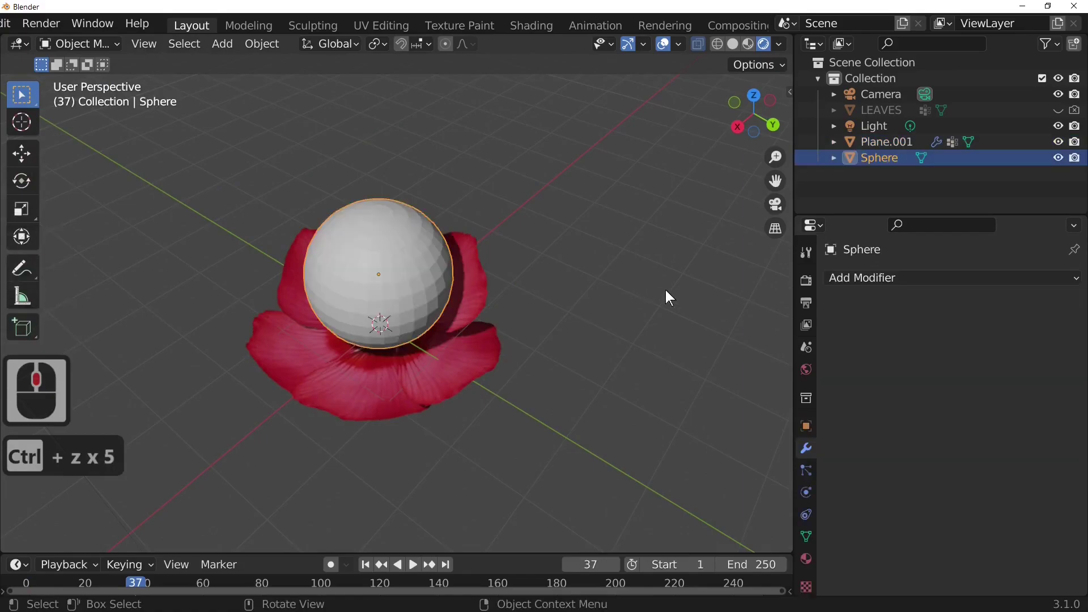
# - Play the simulation and add Collision physics to the sphere
pyautogui.press('space')
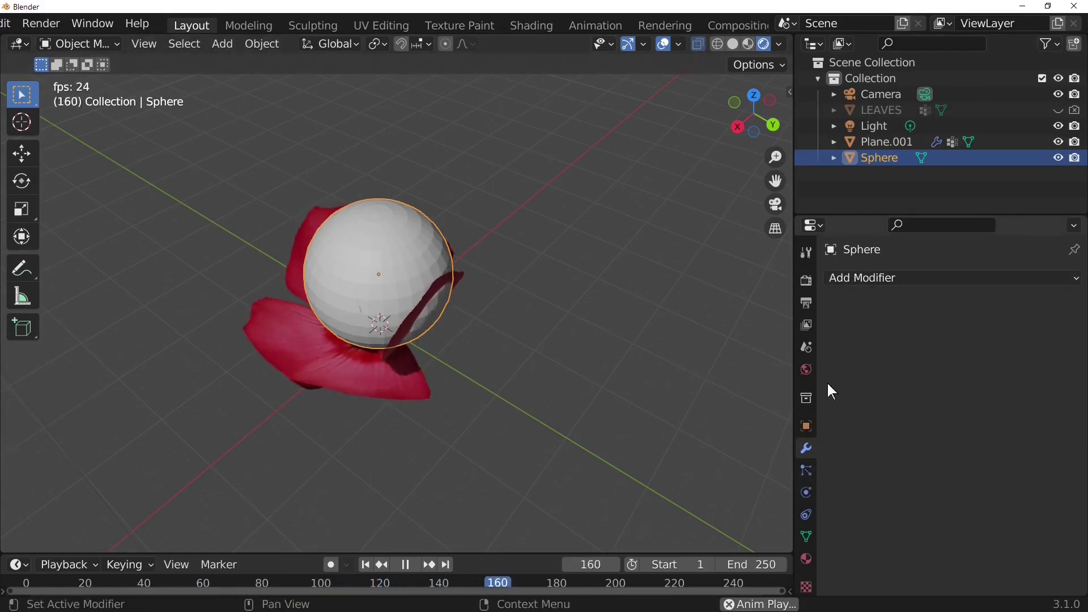
pyautogui.click(860, 278)
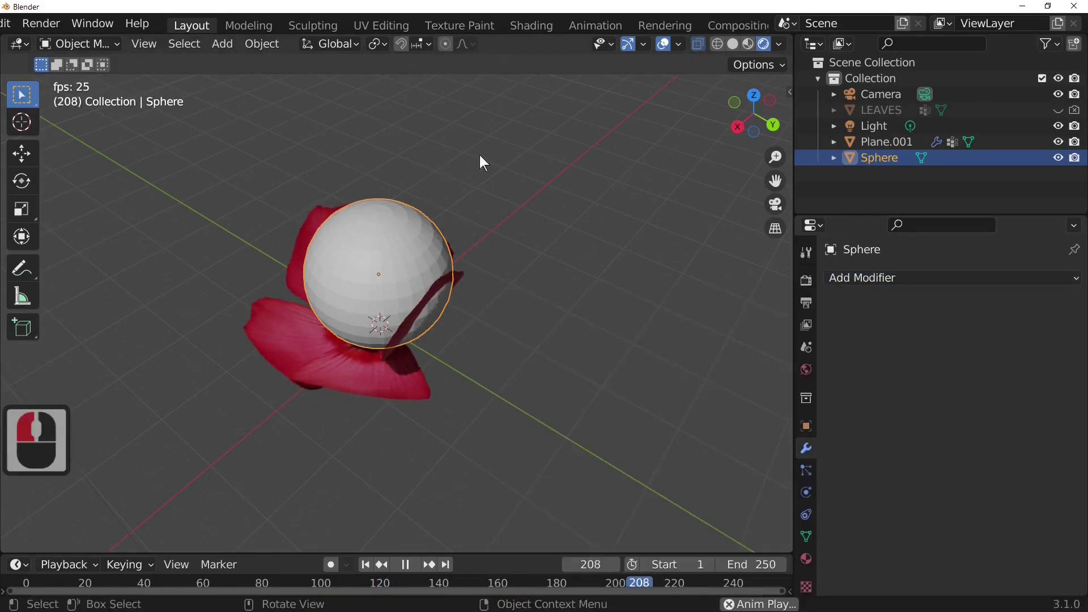
pyautogui.click(448, 164)
pyautogui.click(808, 513)
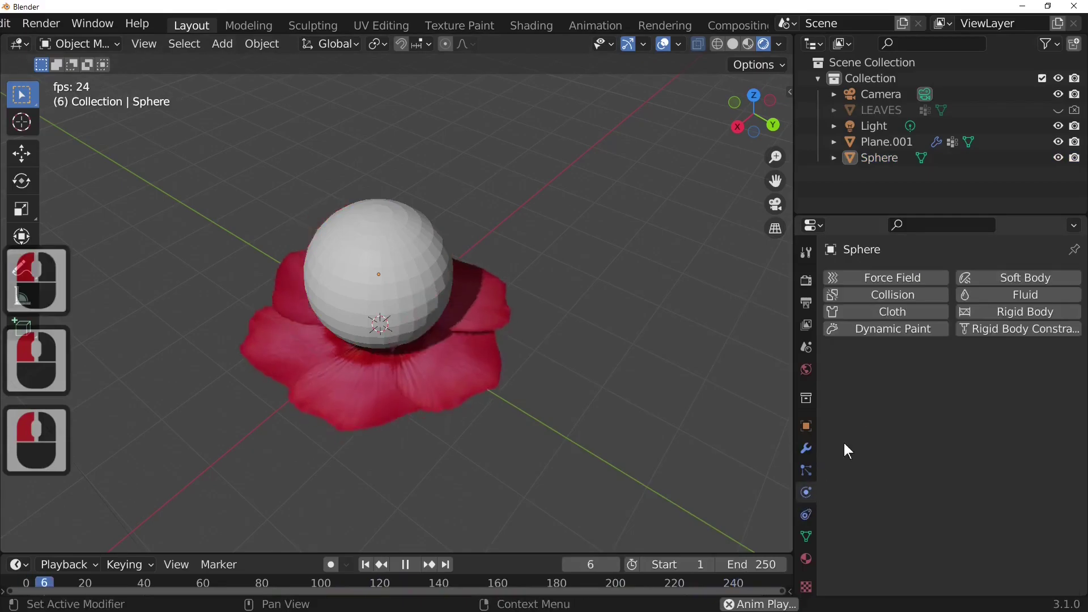
pyautogui.click(896, 292)
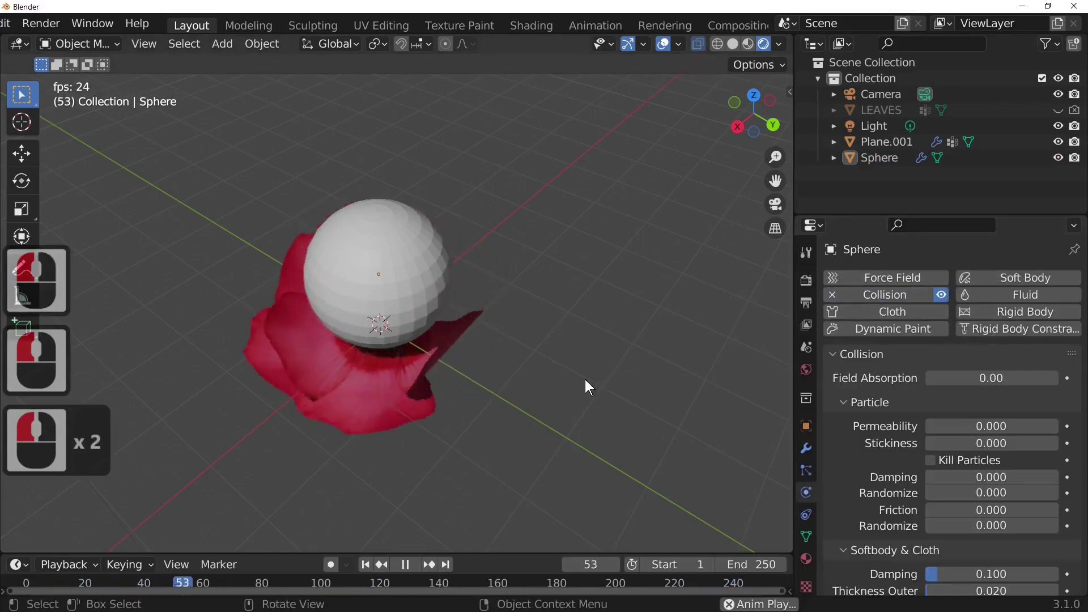
# - Replay from frame 1, scale the sphere up and move it about 0.35 m, mostly upward
pyautogui.hotkey('shift', 'Left')
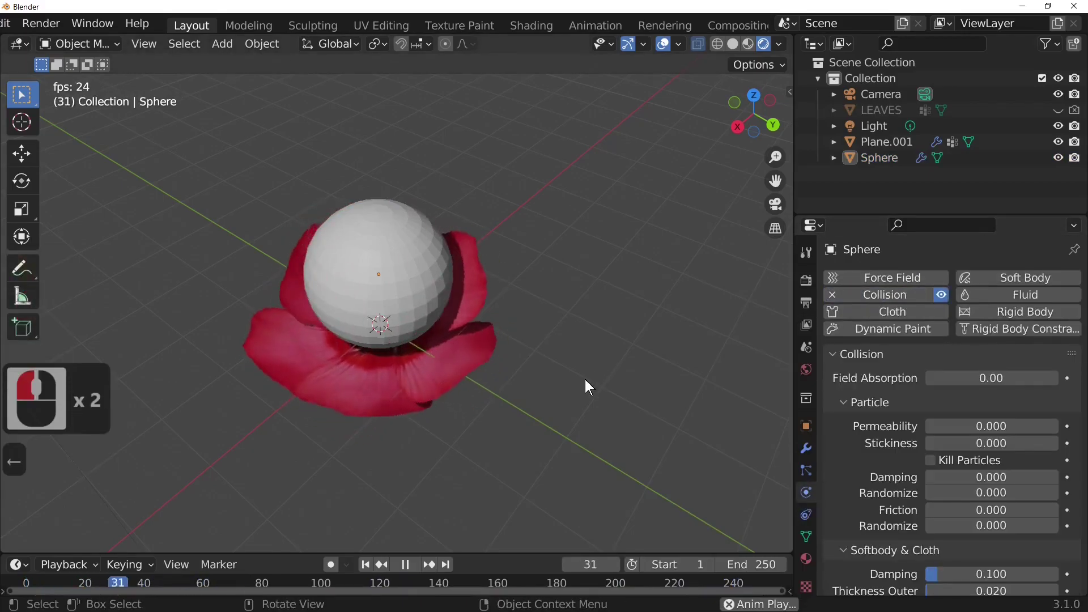
pyautogui.click(418, 294)
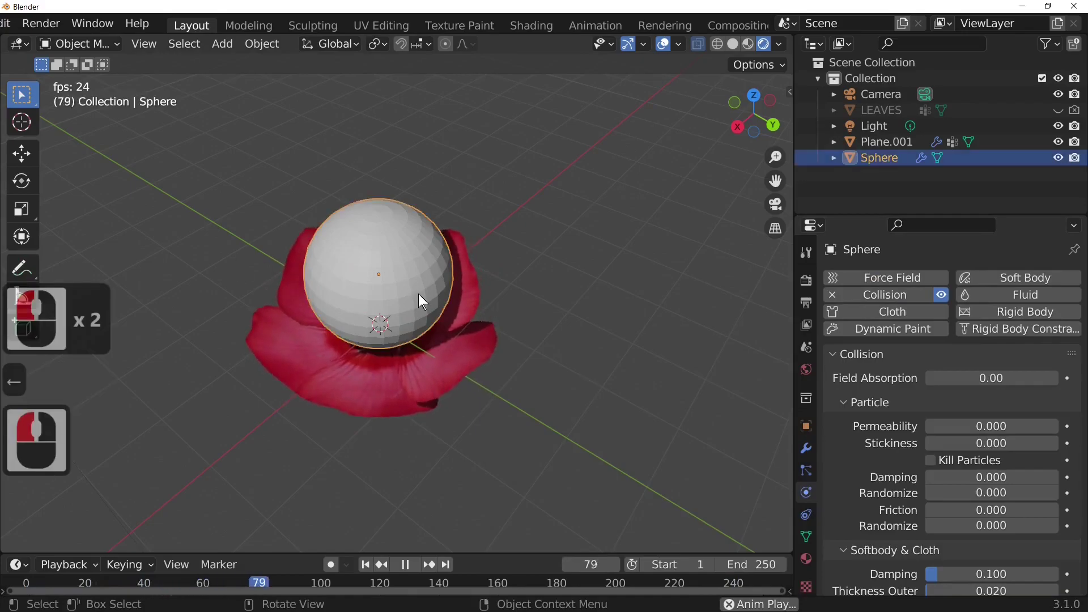
pyautogui.press('s')
pyautogui.click(446, 290)
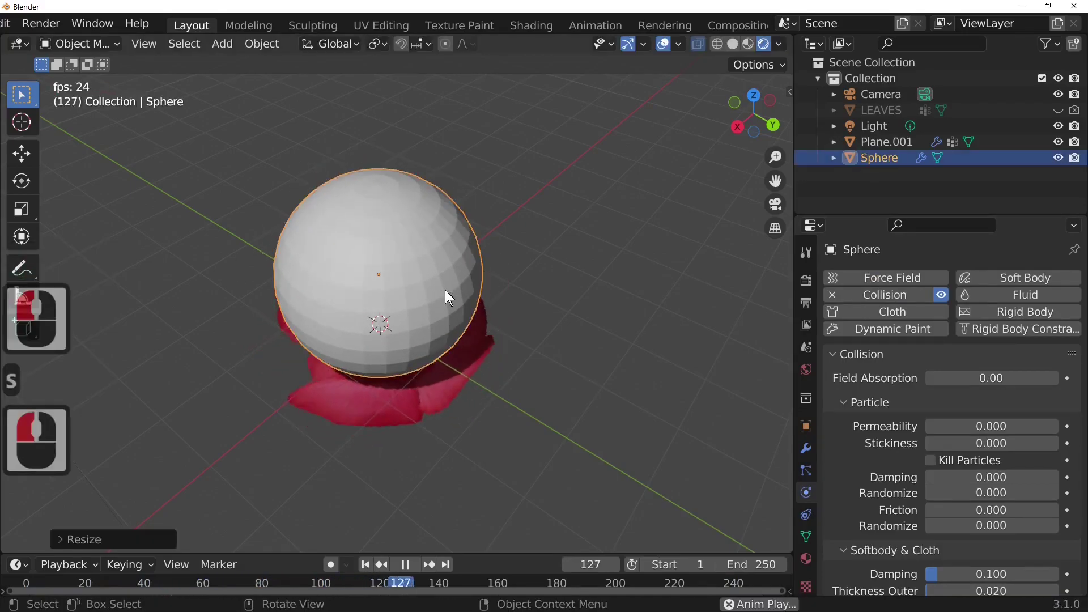
pyautogui.press('g')
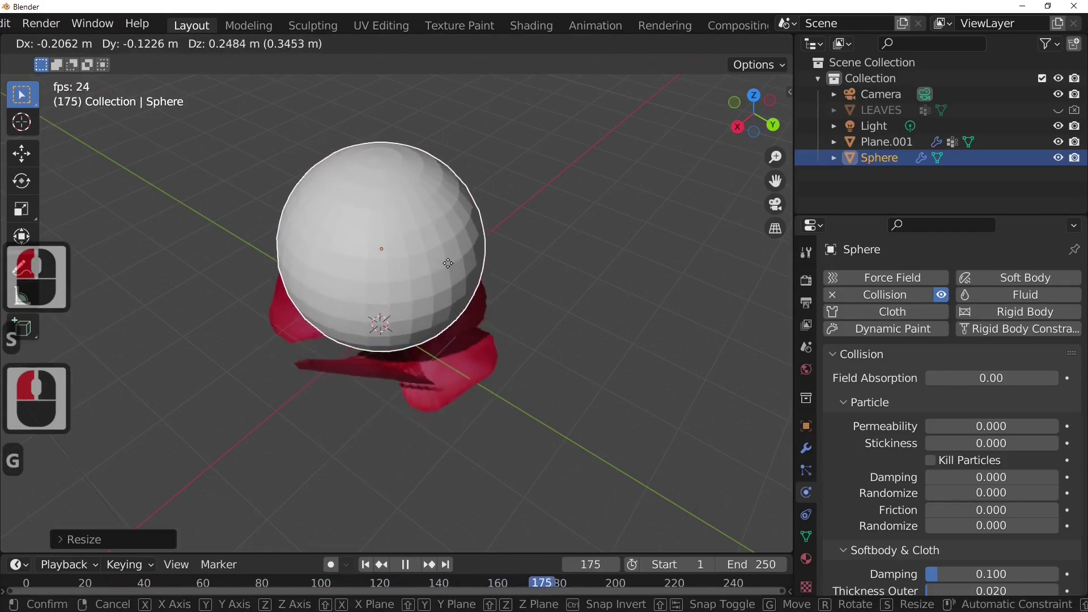
pyautogui.click(448, 264)
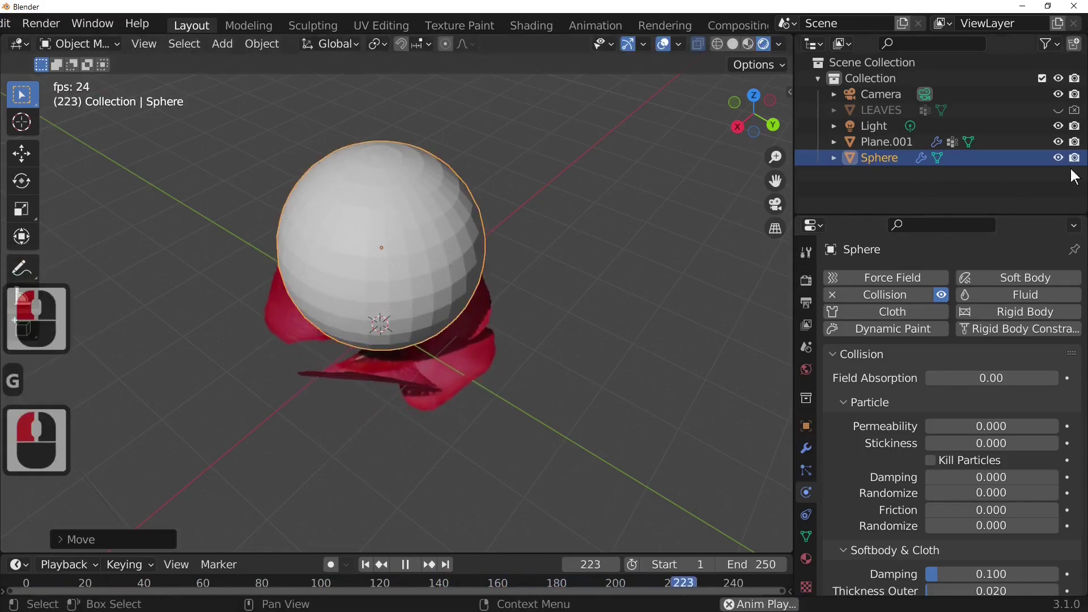
# - Hide the sphere to inspect the shape of the petals, and show it again in the viewport and renders
pyautogui.click(1058, 158)
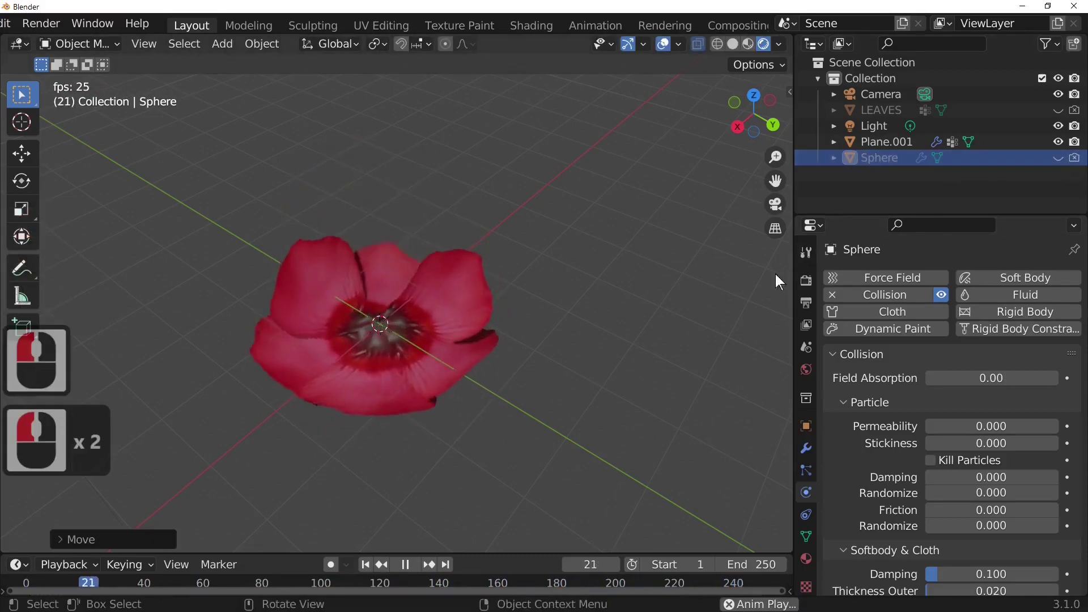
pyautogui.moveTo(584, 380); pyautogui.dragTo(651, 347, button='middle')
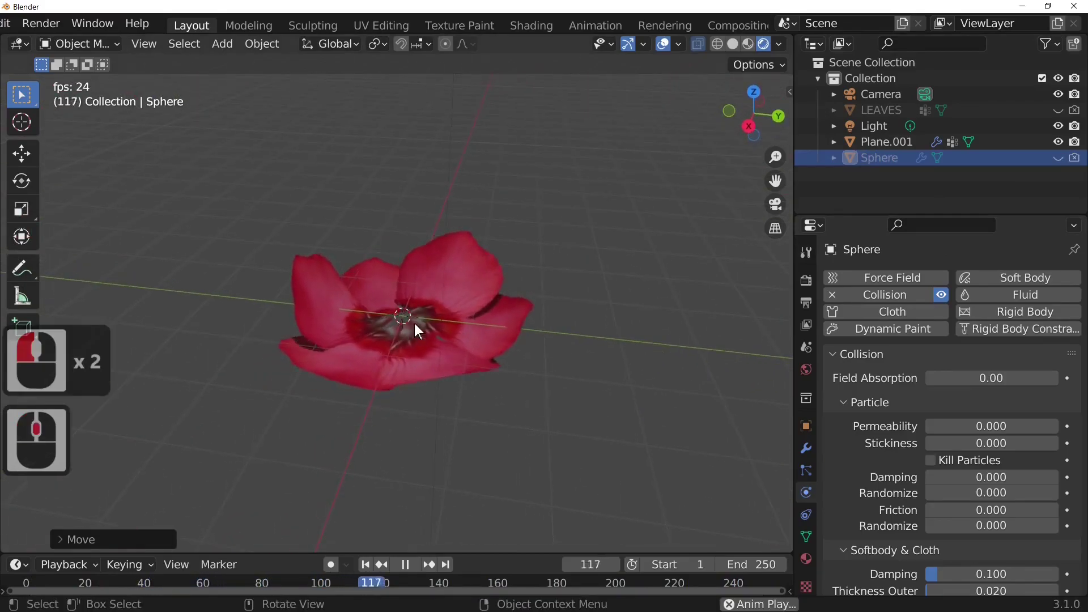
pyautogui.click(1059, 159)
pyautogui.click(1075, 159)
# - Select only the sphere and raise it slightly along the Z axis
pyautogui.moveTo(526, 233); pyautogui.dragTo(456, 253)
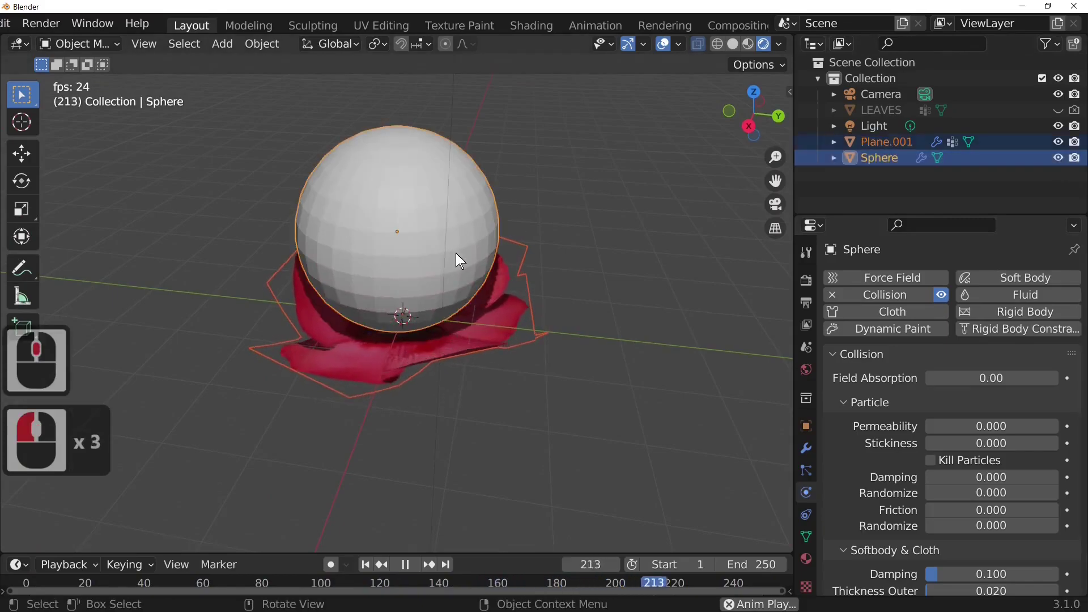
pyautogui.click(420, 244)
pyautogui.click(420, 244)
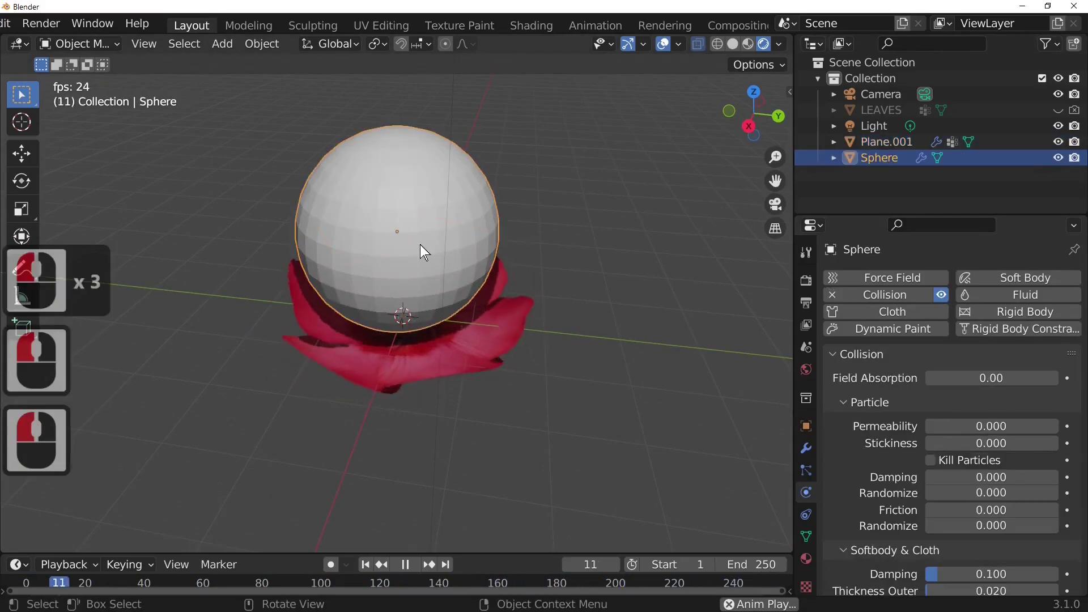
pyautogui.press('g')
pyautogui.press('z')
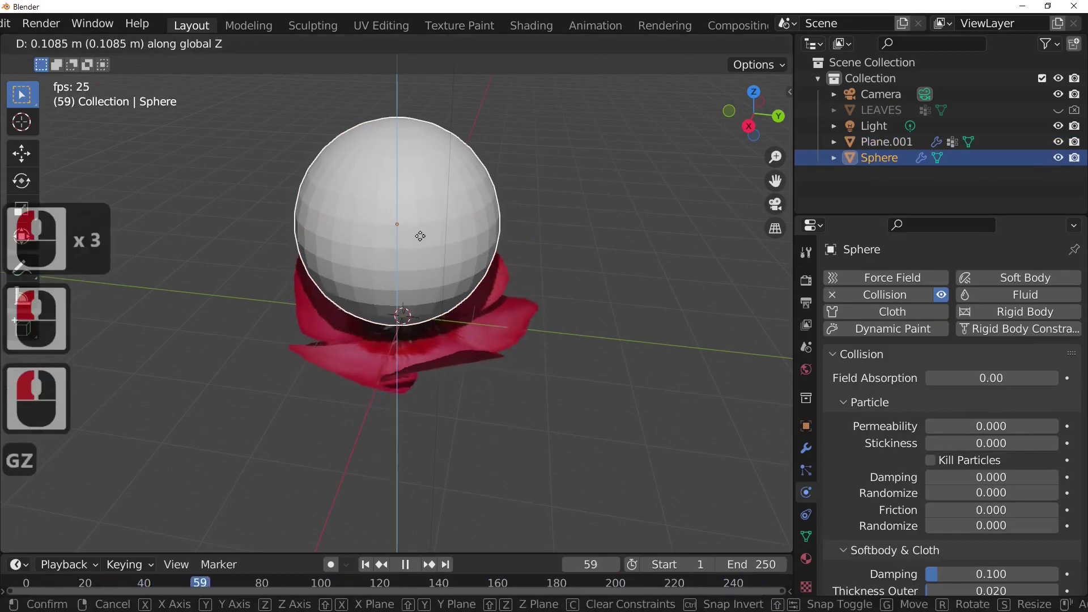
pyautogui.click(420, 232)
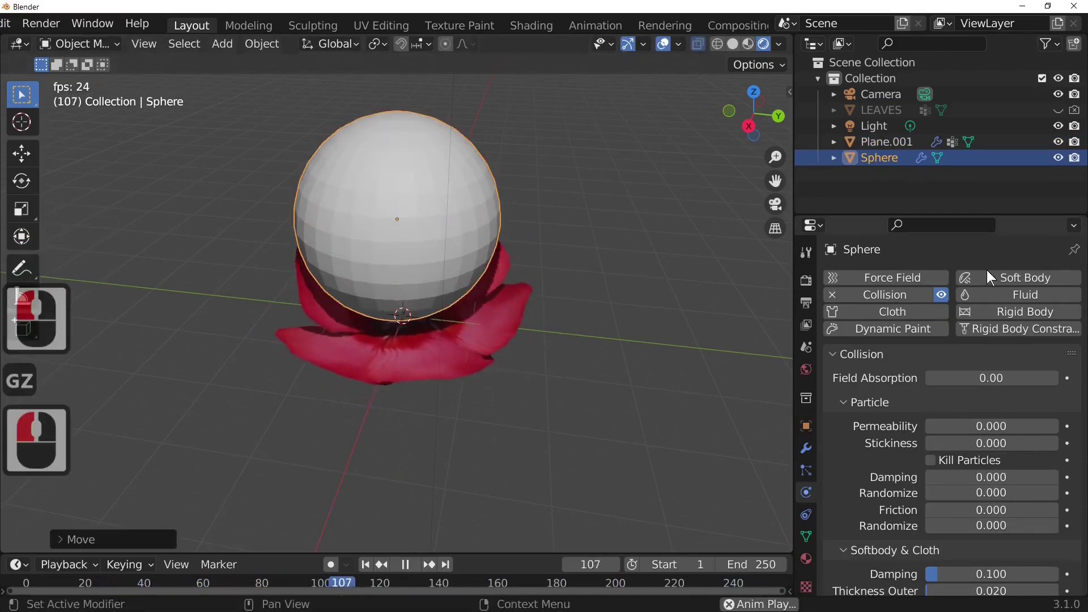
# - Hide the sphere in the viewport and renders and view the flower from above
pyautogui.click(1058, 158)
pyautogui.moveTo(615, 325); pyautogui.dragTo(519, 495, button='middle')
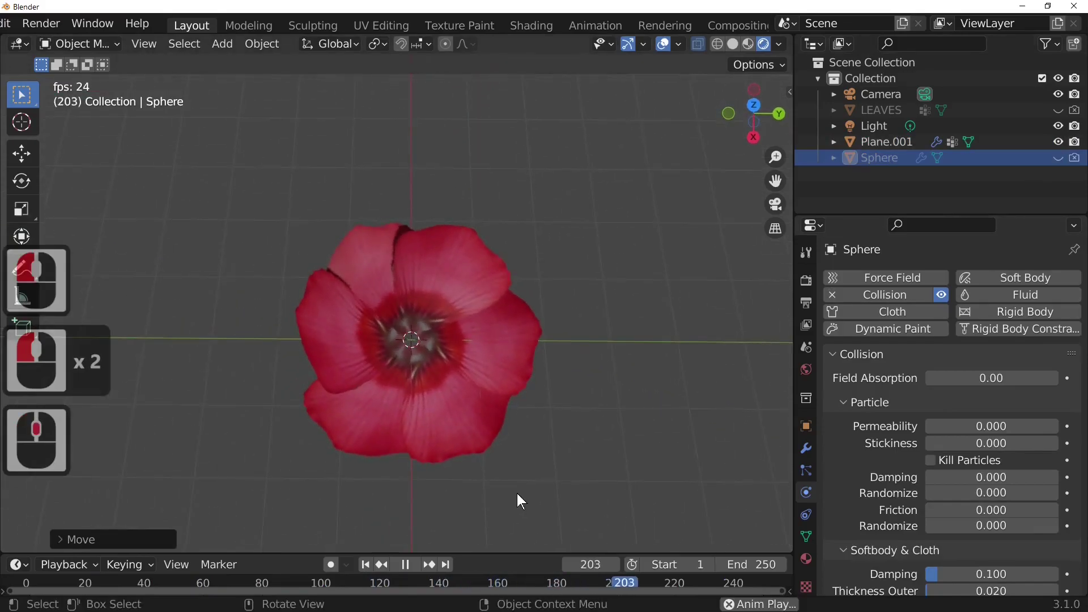
# - Select the flower petals, stop the simulation at frame 47 and apply the Cloth modifier
pyautogui.press('Tab')
pyautogui.click(465, 338)
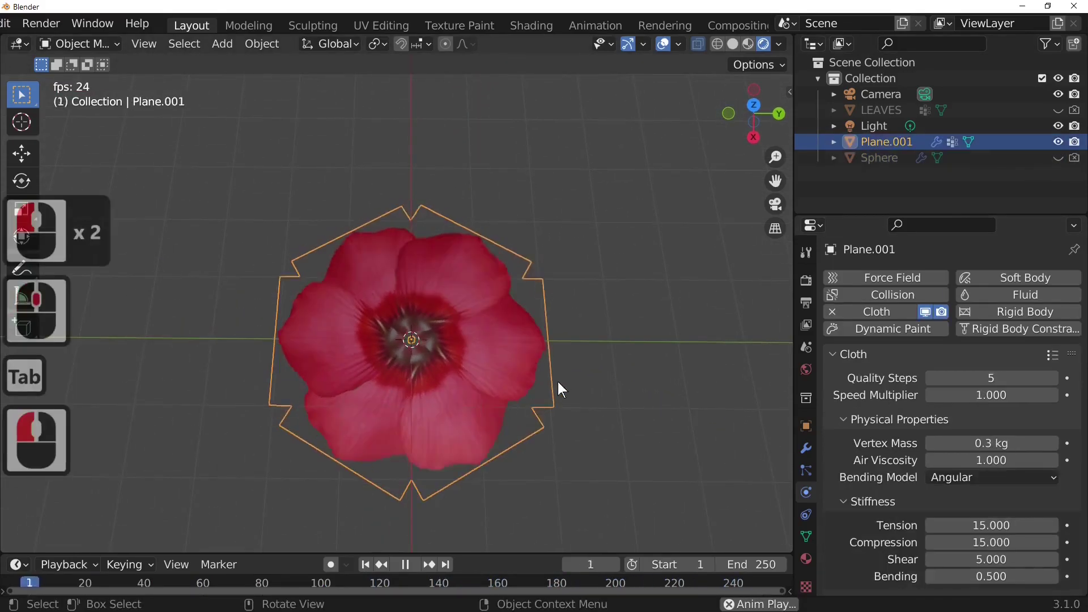
pyautogui.press('space')
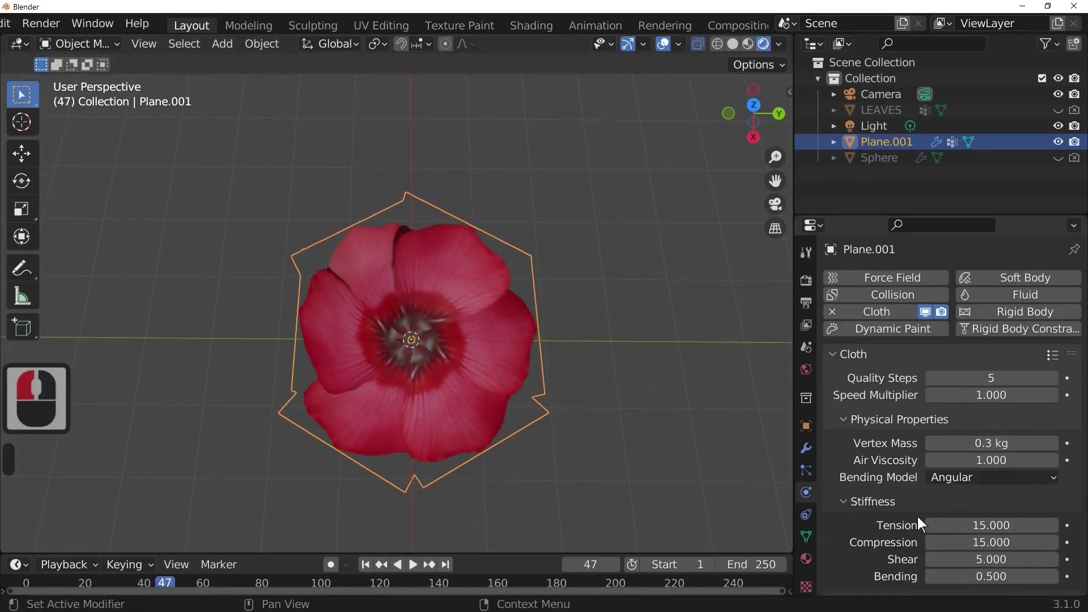
pyautogui.click(806, 448)
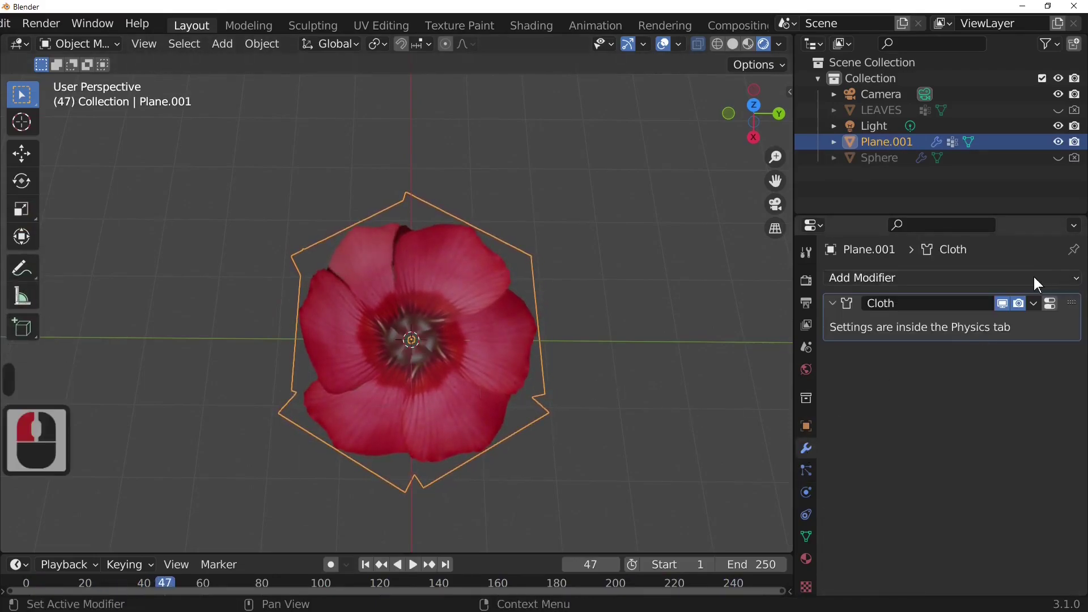
pyautogui.click(1035, 304)
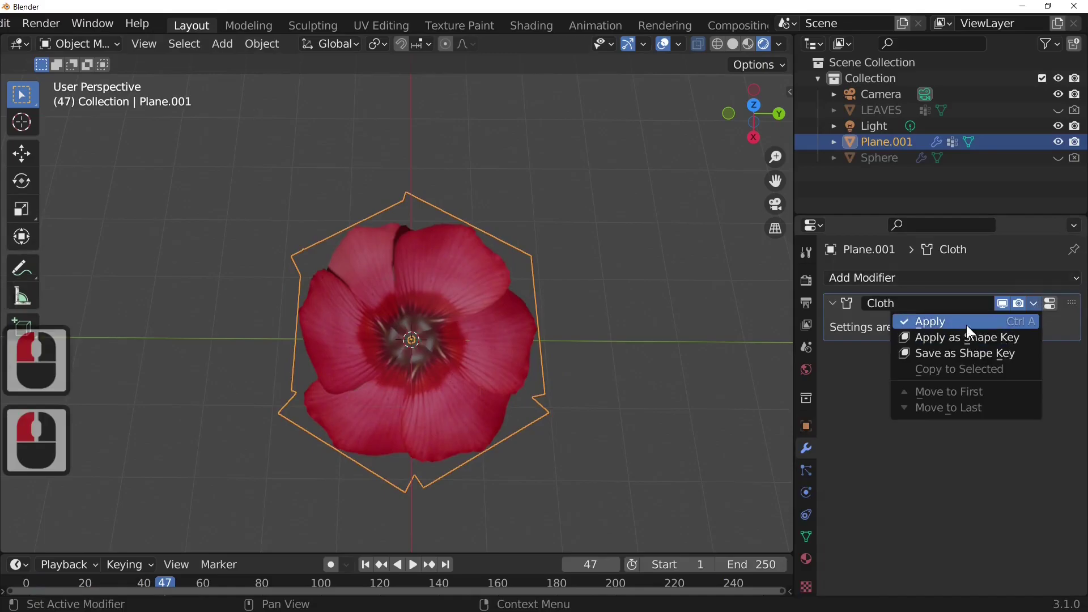
pyautogui.click(967, 324)
# - Show the collision sphere again in the viewport and renders, and delete it
pyautogui.click(1058, 158)
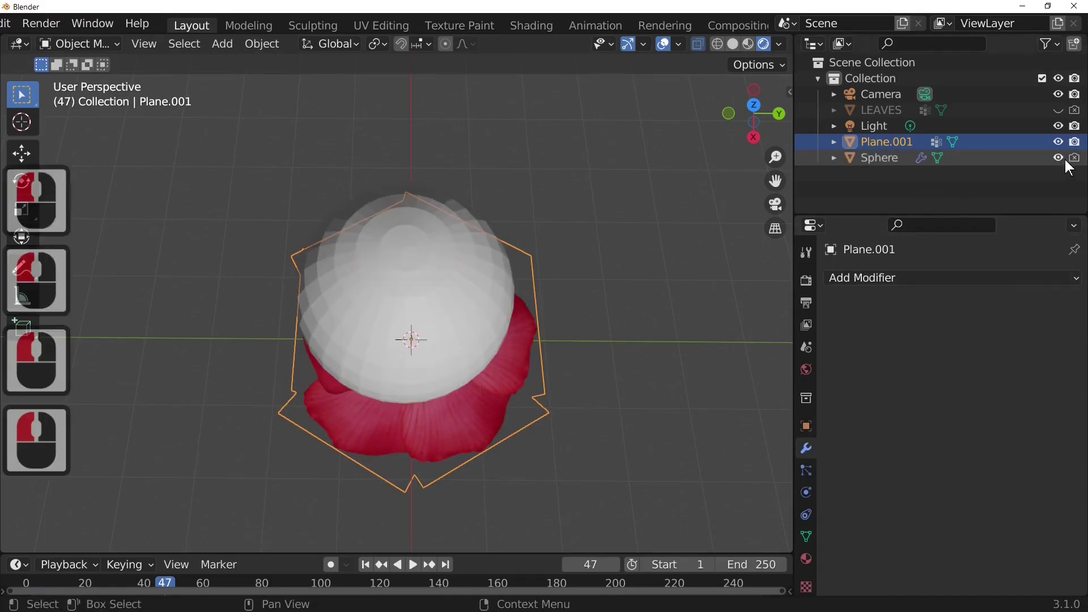
pyautogui.click(1076, 159)
pyautogui.click(441, 274)
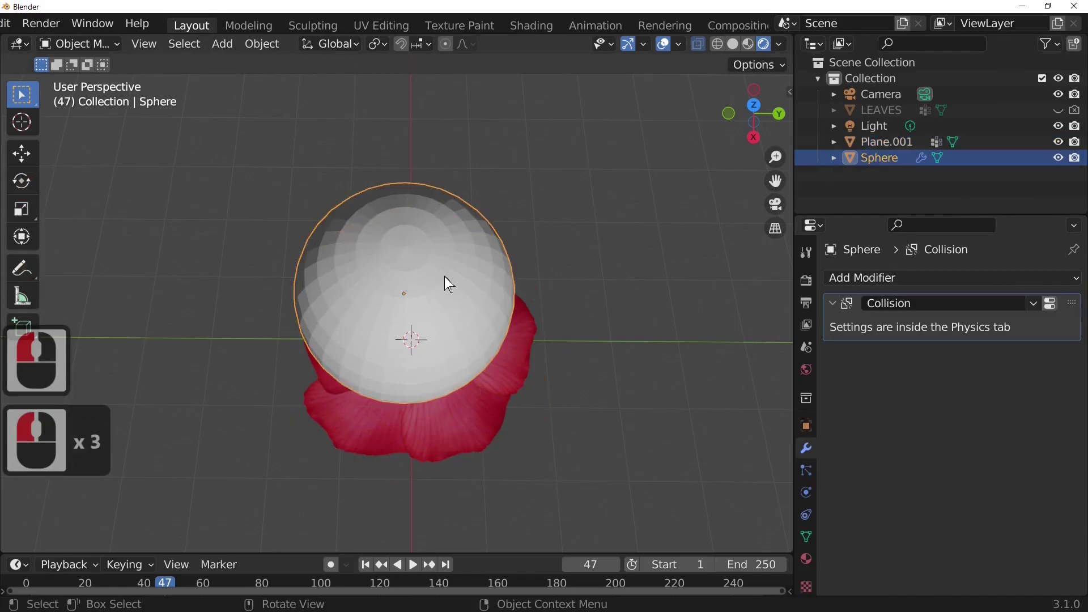
pyautogui.press('x')
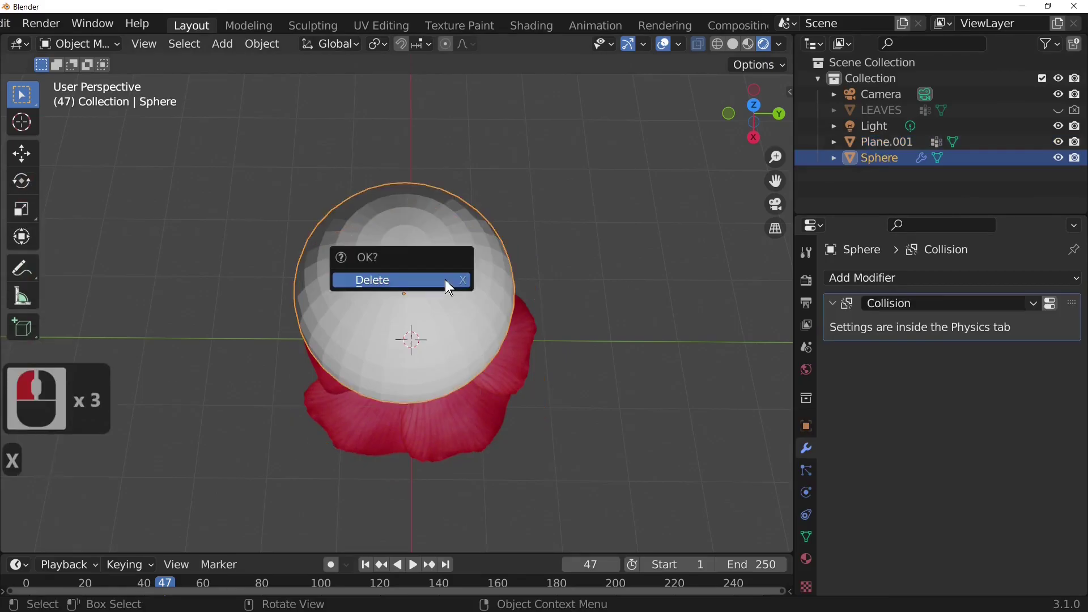
pyautogui.click(445, 280)
# - Select the flower and raise it along the Z axis, well above the world origin
pyautogui.moveTo(581, 359); pyautogui.dragTo(480, 377, button='middle')
pyautogui.click(447, 356)
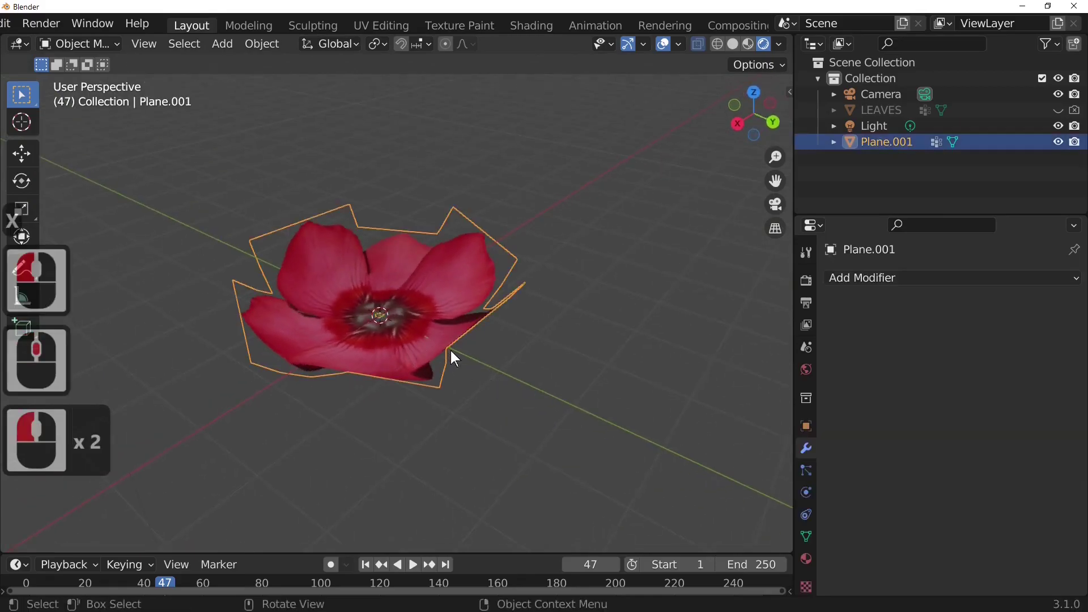
pyautogui.press('g')
pyautogui.press('z')
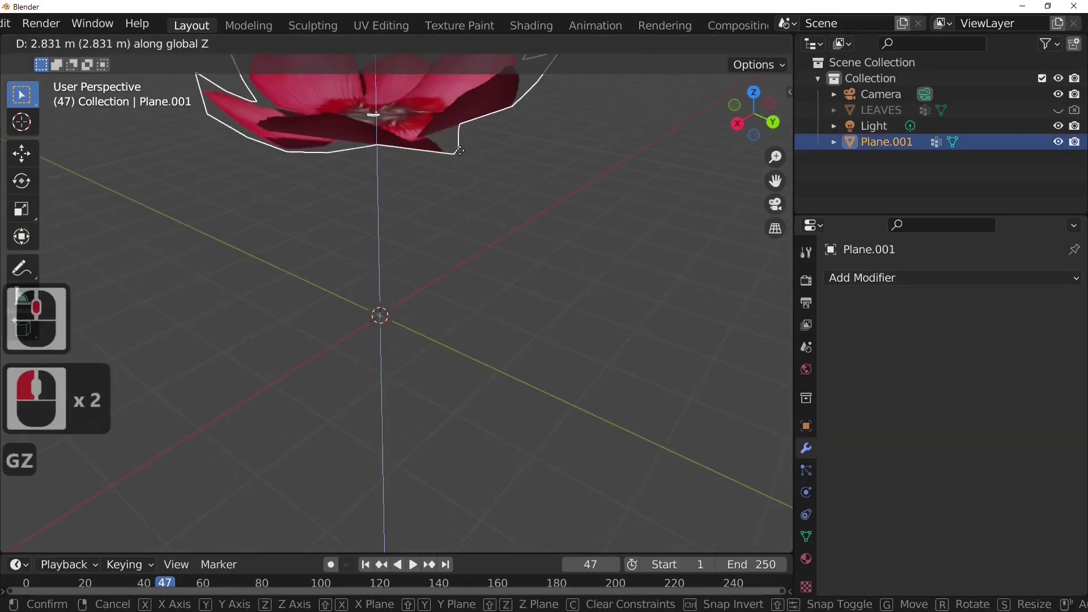
pyautogui.click(478, 253)
pyautogui.scroll(-4, 499, 313)
pyautogui.press('g')
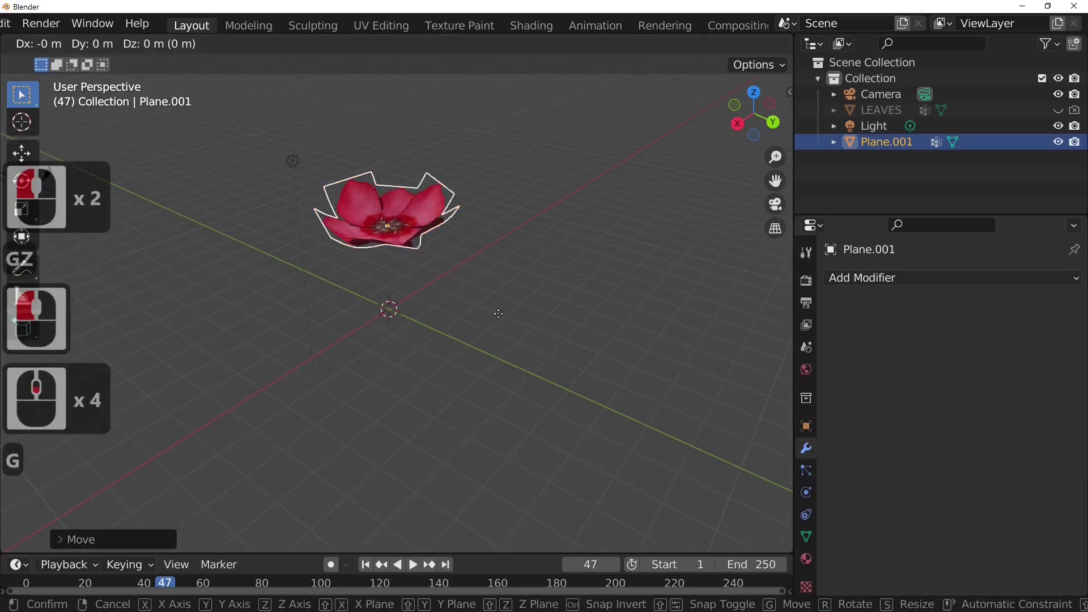
pyautogui.press('z')
pyautogui.click(488, 233)
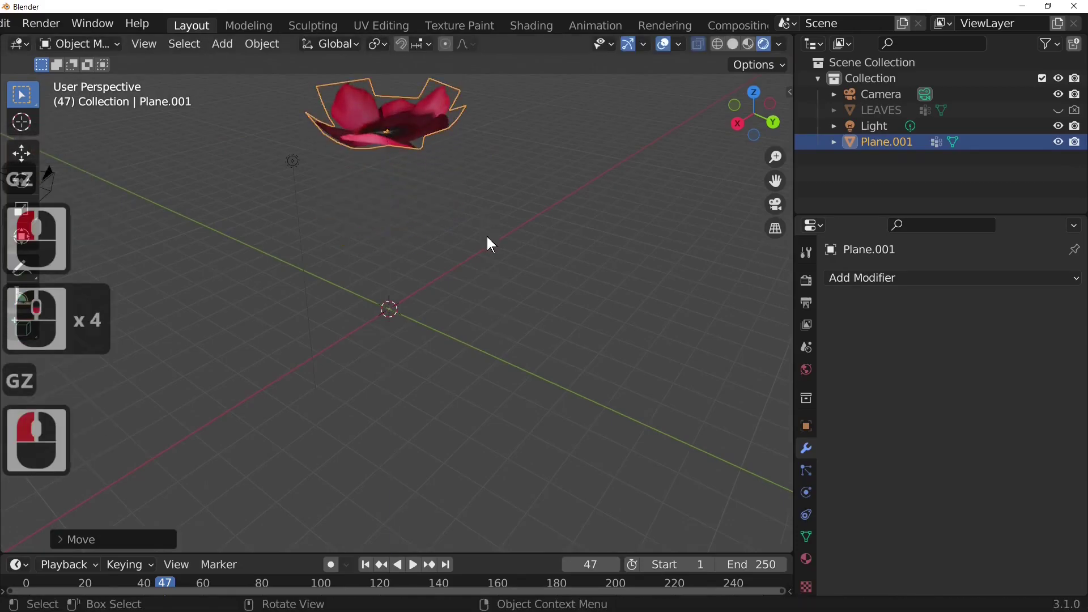
# - Unhide all hidden objects to bring back the leaves, and make the flower the only selected object
pyautogui.hotkey('ctrl', 'h')
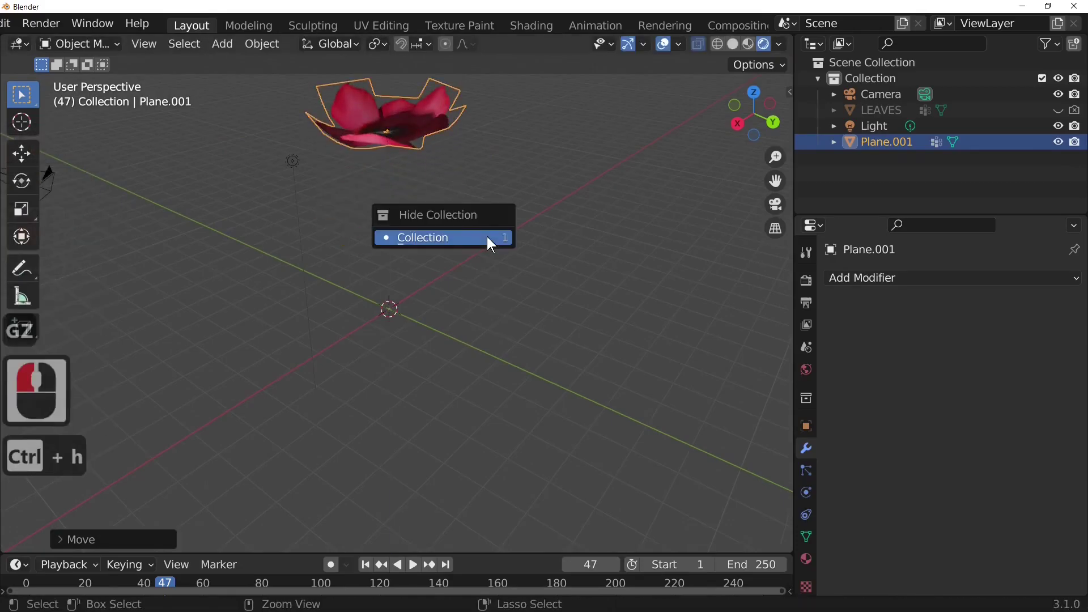
pyautogui.click(593, 356)
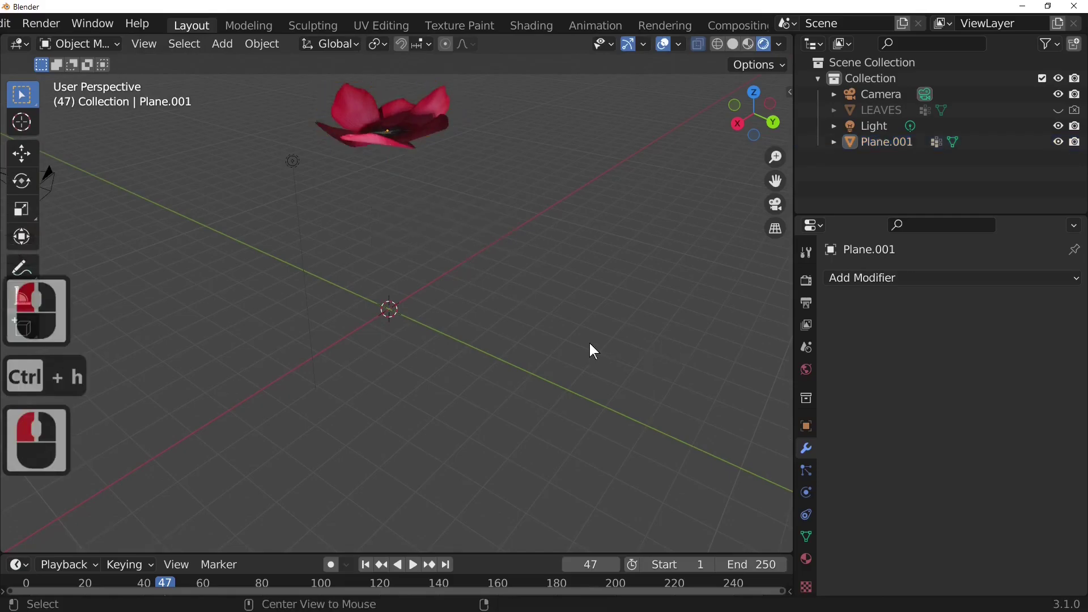
pyautogui.hotkey('alt', 'h')
pyautogui.click(398, 146)
pyautogui.moveTo(398, 146); pyautogui.dragTo(472, 329, button='middle')
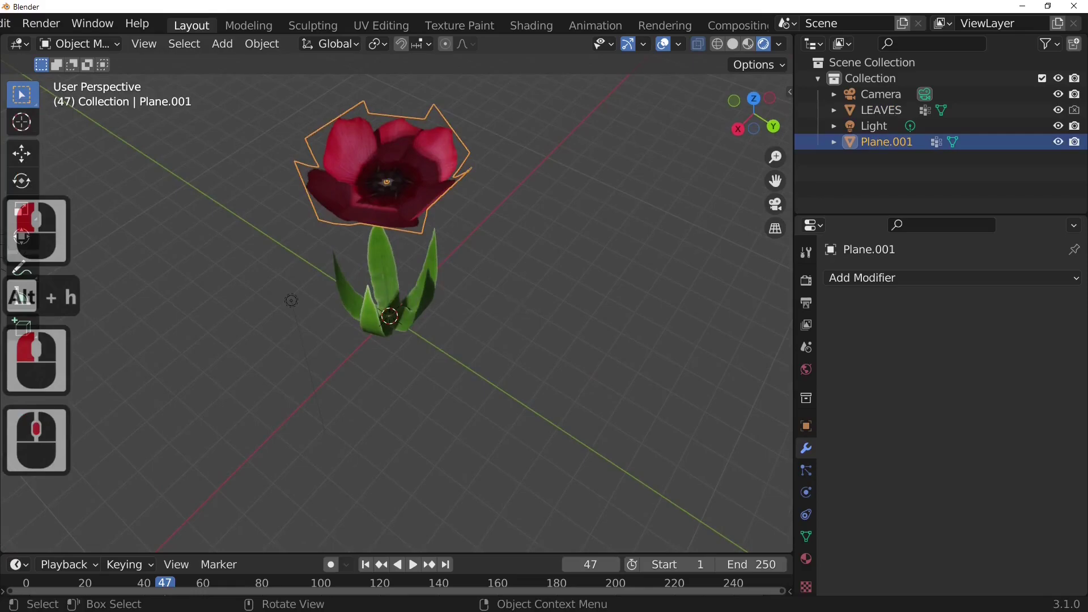
# - Scale the flower down and lower it about 1.49 m along Z, keeping it just above the leaves
pyautogui.press('s')
pyautogui.click(431, 264)
pyautogui.press('g')
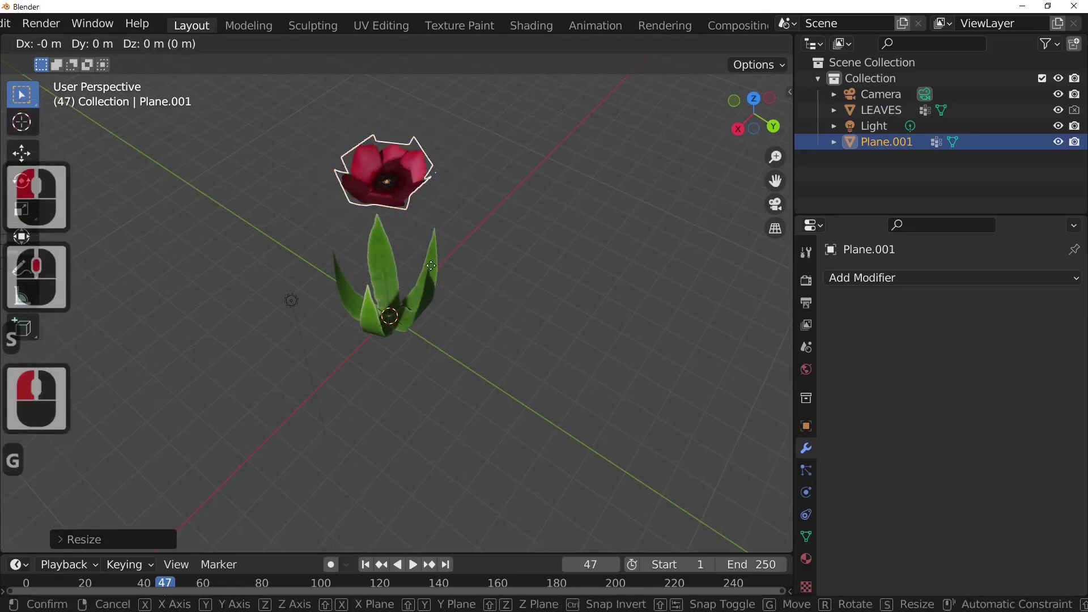
pyautogui.press('z')
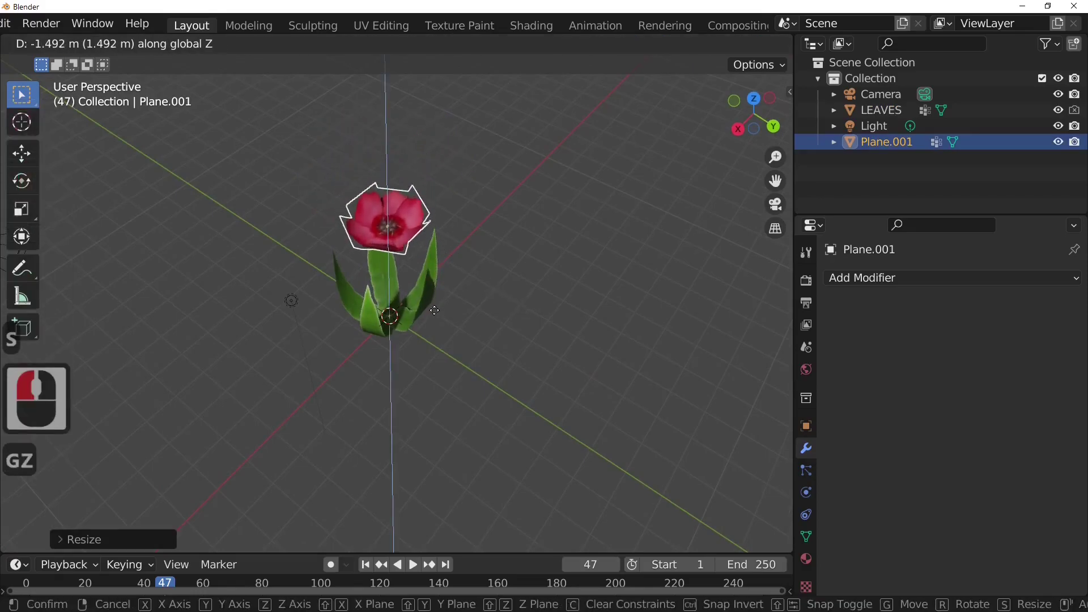
pyautogui.click(434, 311)
# - Add a mesh cylinder with 3 vertices, a 1 m radius and a 2 m depth at the origin
pyautogui.click(223, 44)
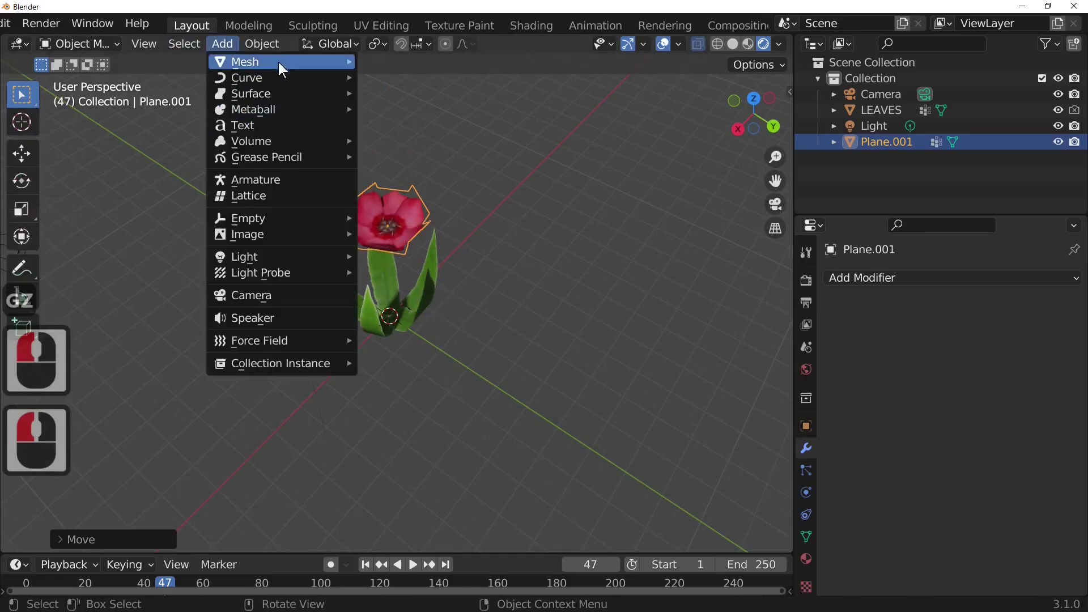
pyautogui.moveTo(278, 63)
pyautogui.click(420, 142)
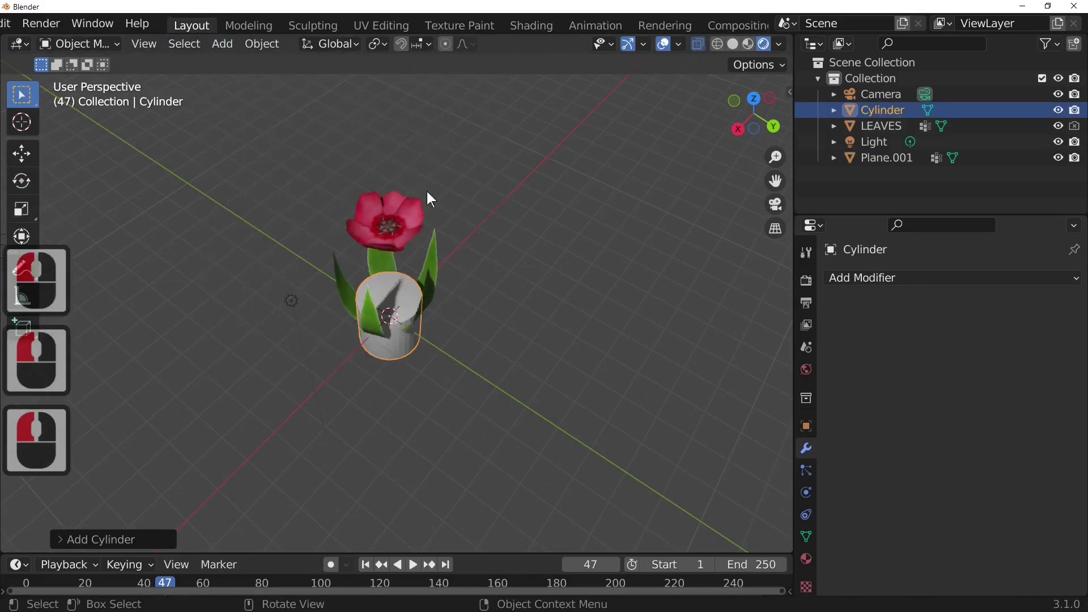
pyautogui.click(136, 538)
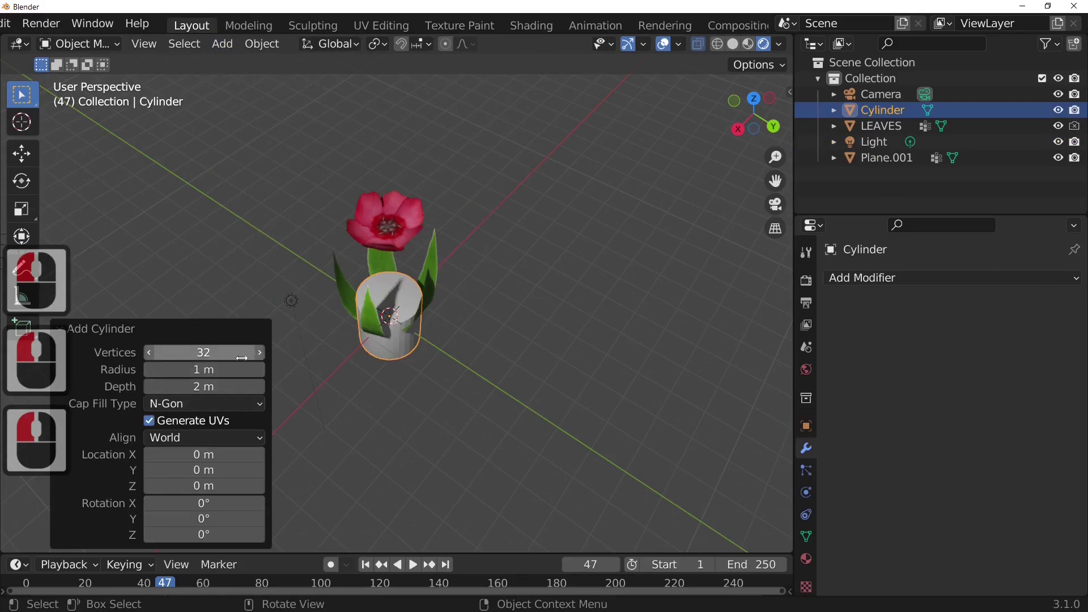
# - Scale the cylinder uniformly to about 0.389 and raise it about 1.93 m along Z, between the leaves
pyautogui.scroll(5, 385, 391)
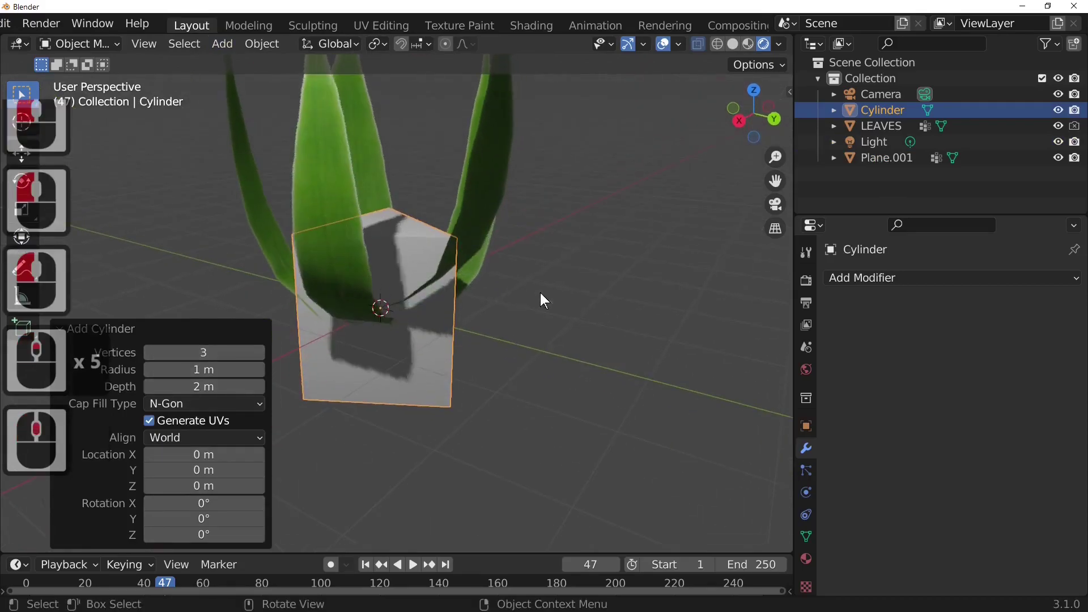
pyautogui.press('s')
pyautogui.click(464, 307)
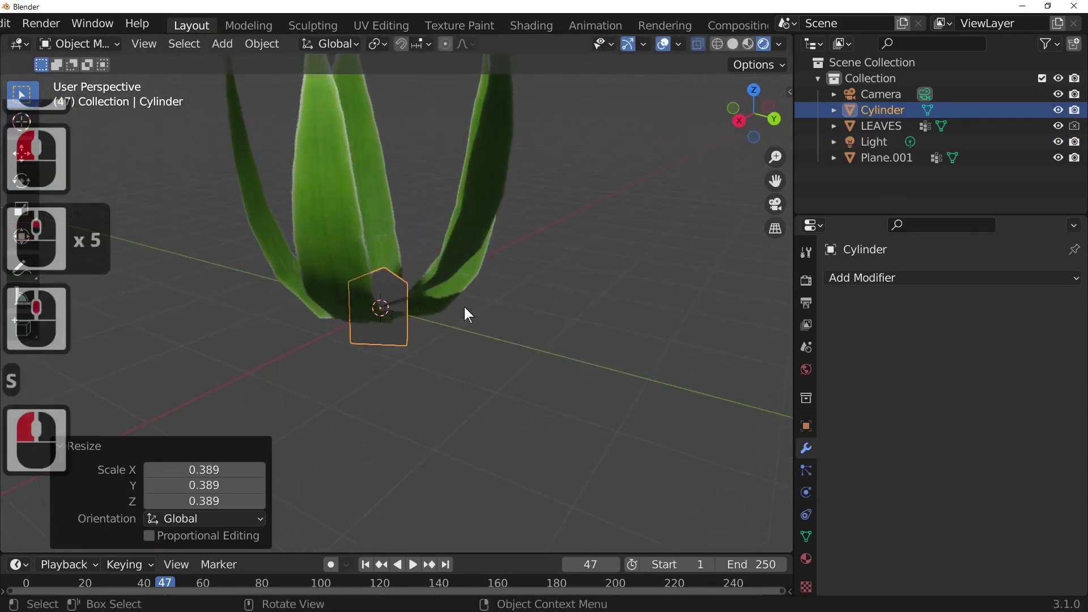
pyautogui.press('g')
pyautogui.press('z')
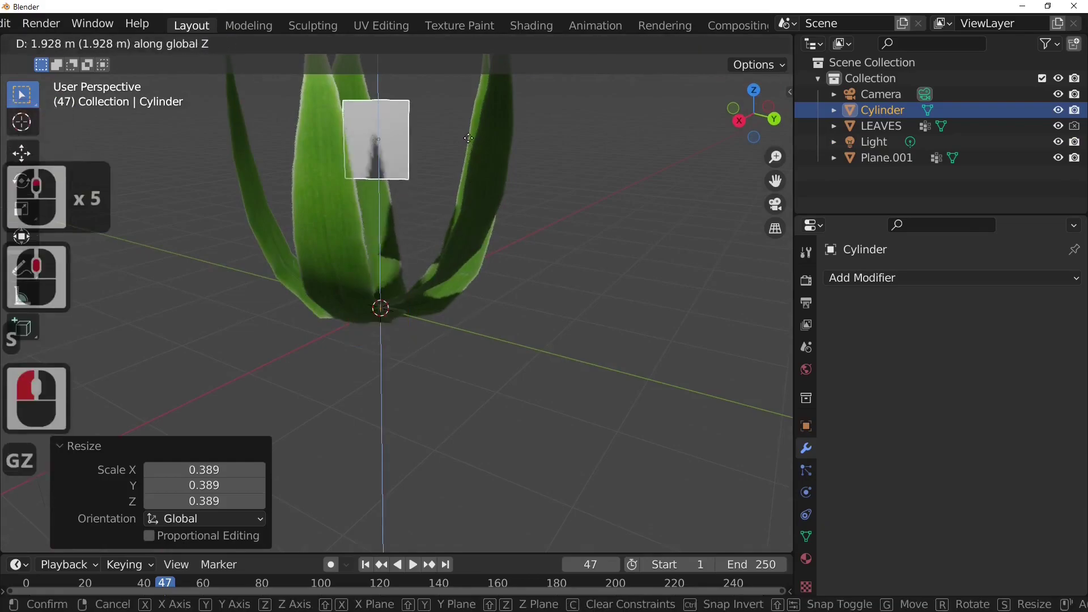
pyautogui.click(491, 253)
# - Stretch the cylinder along Z by a factor of about 5.94 to reach from the leaf base to the flower
pyautogui.scroll(-2, 492, 266)
pyautogui.moveTo(493, 294); pyautogui.dragTo(526, 317, button='middle')
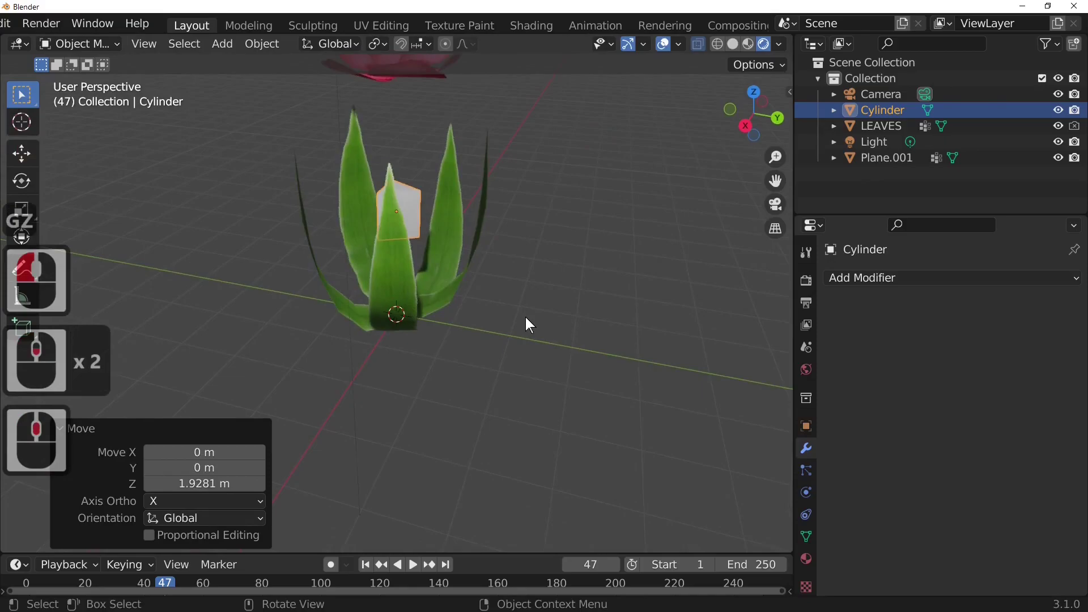
pyautogui.press('s')
pyautogui.press('z')
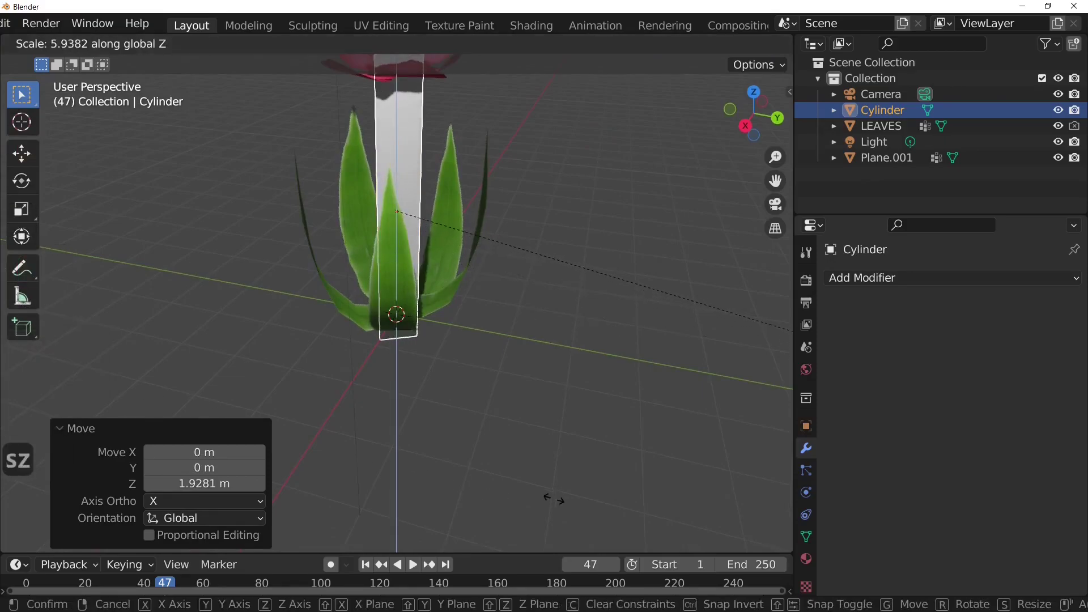
pyautogui.click(554, 499)
# - Scale the cylinder uniformly to about 0.245, and stretch it along Z into a thin stem from the leaf base to the flower
pyautogui.scroll(-5, 471, 434)
pyautogui.moveTo(471, 434); pyautogui.dragTo(481, 463, button='middle')
pyautogui.scroll(4, 481, 473)
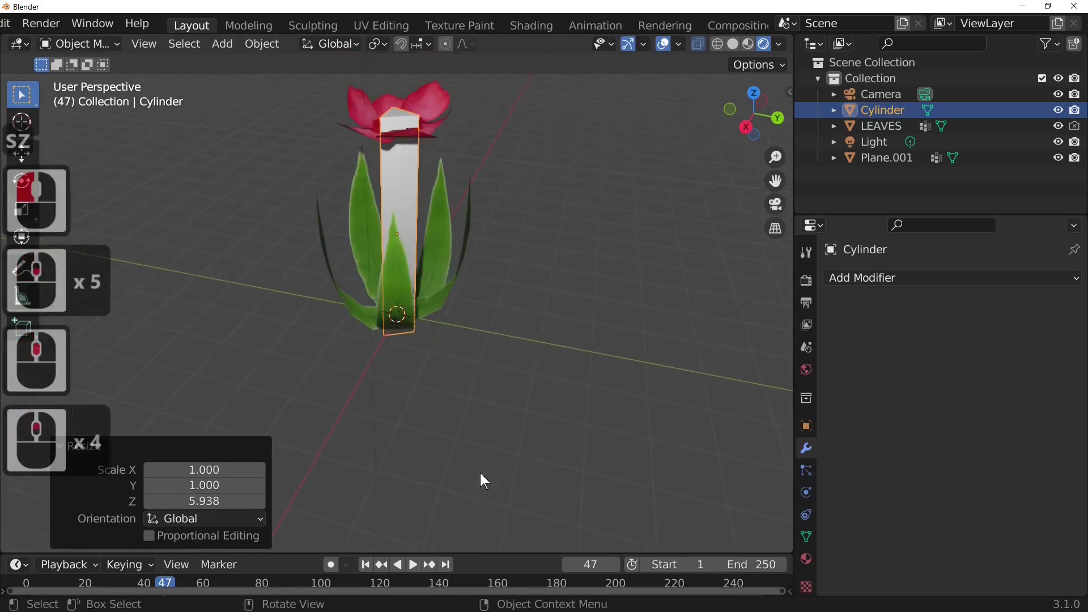
pyautogui.press('s')
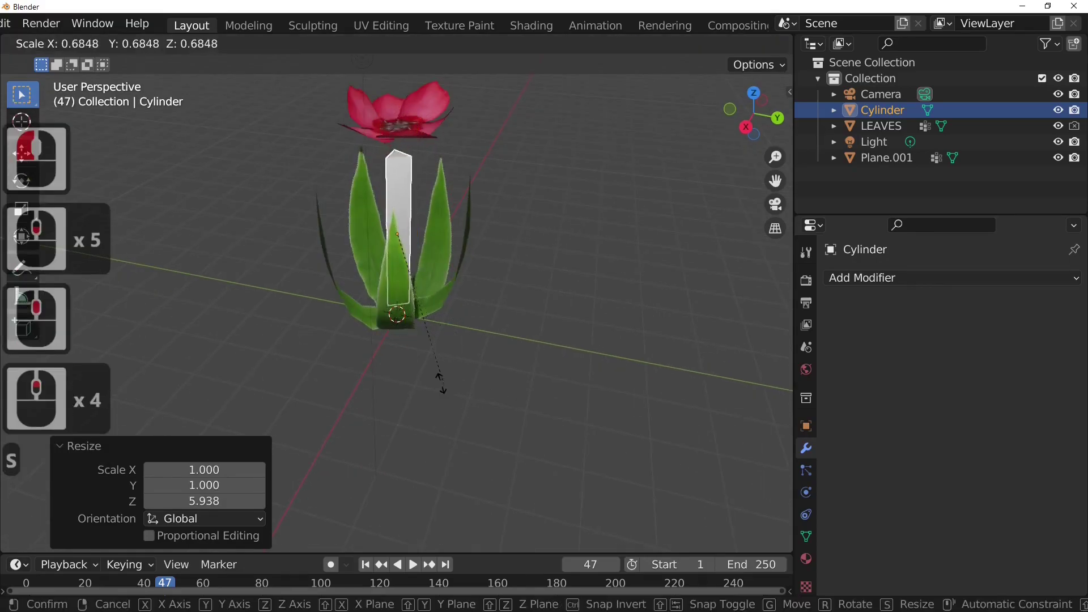
pyautogui.click(364, 279)
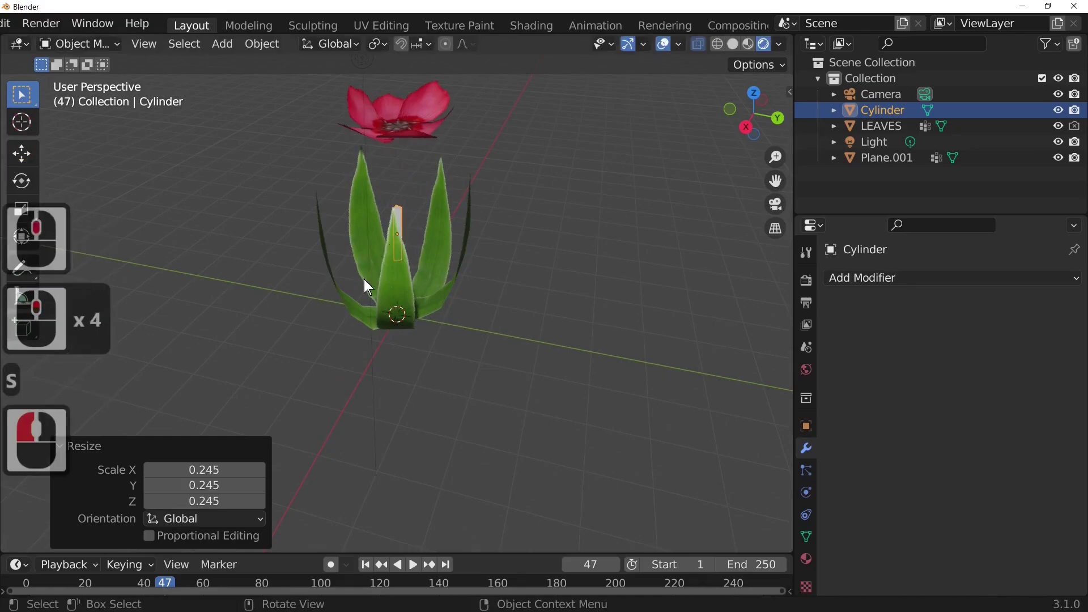
pyautogui.press('s')
pyautogui.press('z')
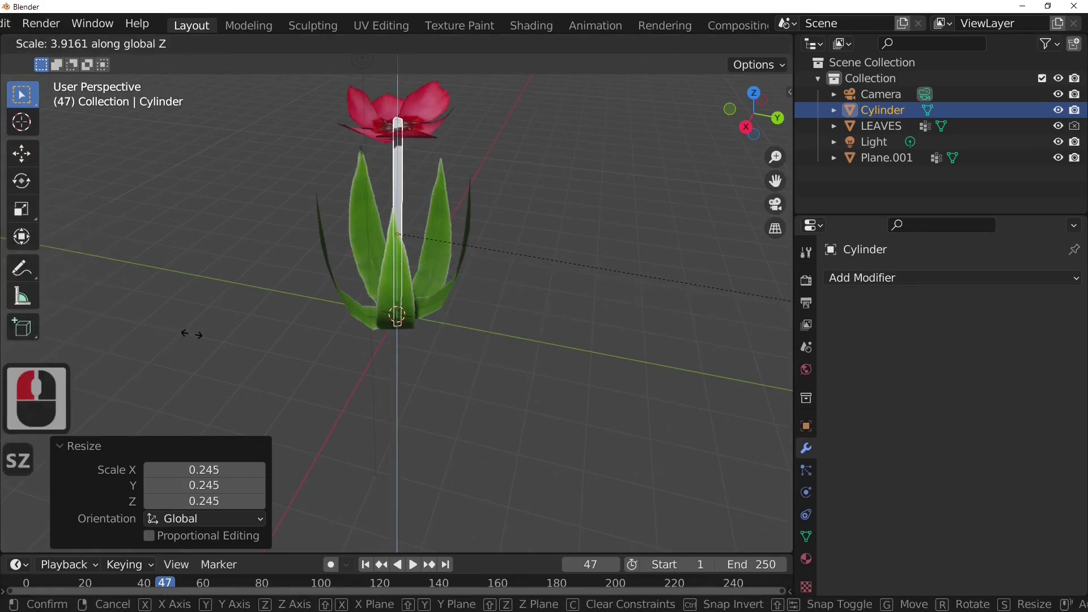
pyautogui.click(233, 337)
# - In Edit Mode, select the stem's top and bottom end faces, extrude them along normals by about 0.08 m, and return to Object Mode
pyautogui.keyDown('shift'); pyautogui.moveTo(471, 247); pyautogui.dragTo(438, 344, button='middle'); pyautogui.keyUp('shift')
pyautogui.scroll(5, 440, 406)
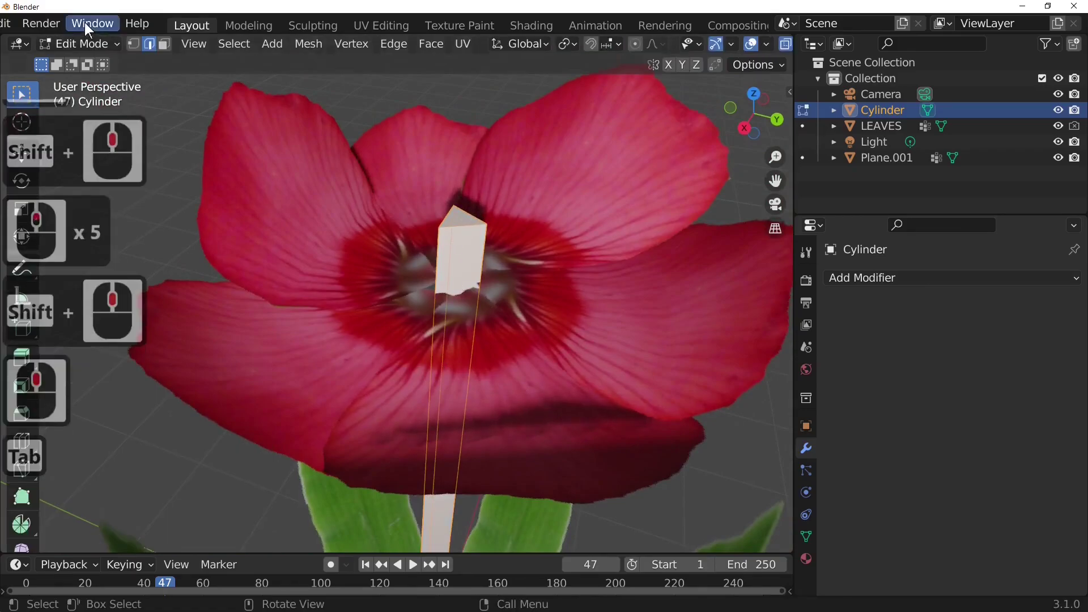
pyautogui.click(164, 44)
pyautogui.click(164, 44)
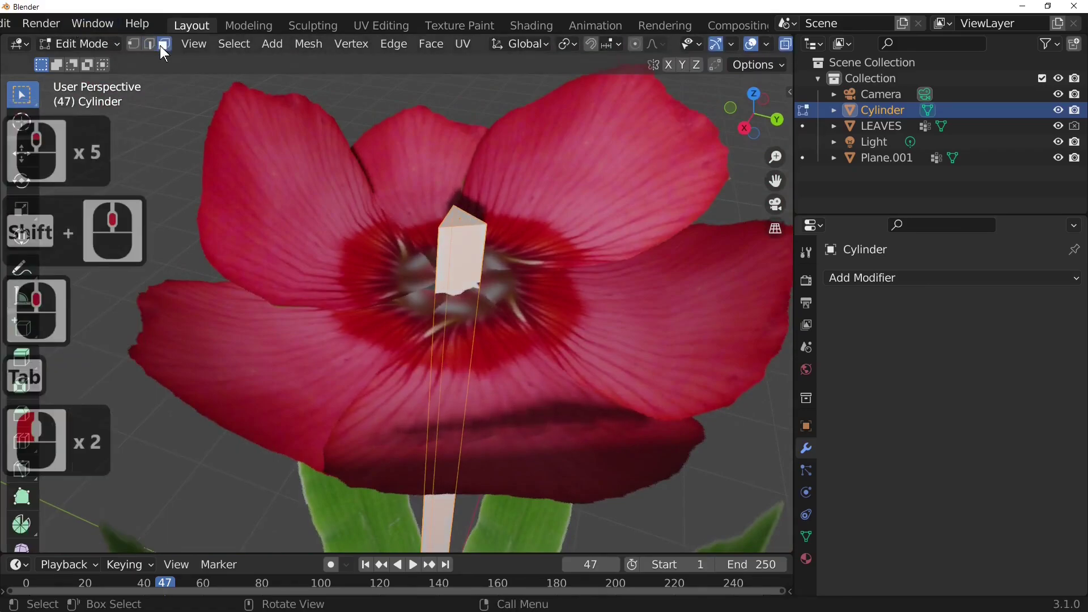
pyautogui.click(461, 220)
pyautogui.moveTo(559, 533); pyautogui.dragTo(535, 365, button='middle')
pyautogui.scroll(-2, 544, 349)
pyautogui.keyDown('shift'); pyautogui.click(409, 243); pyautogui.keyUp('shift')
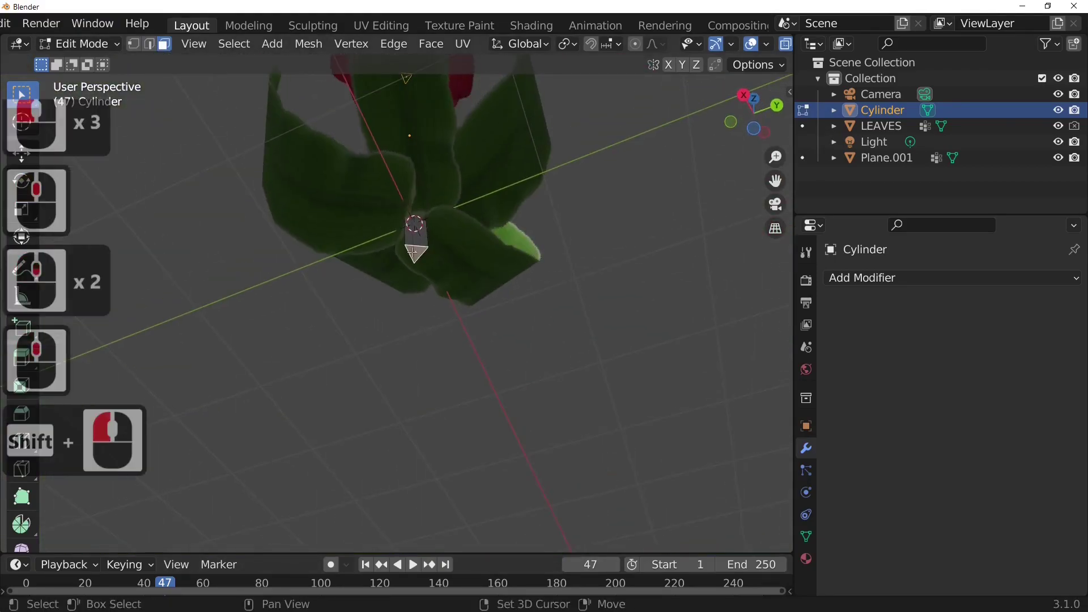
pyautogui.rightClick(422, 254)
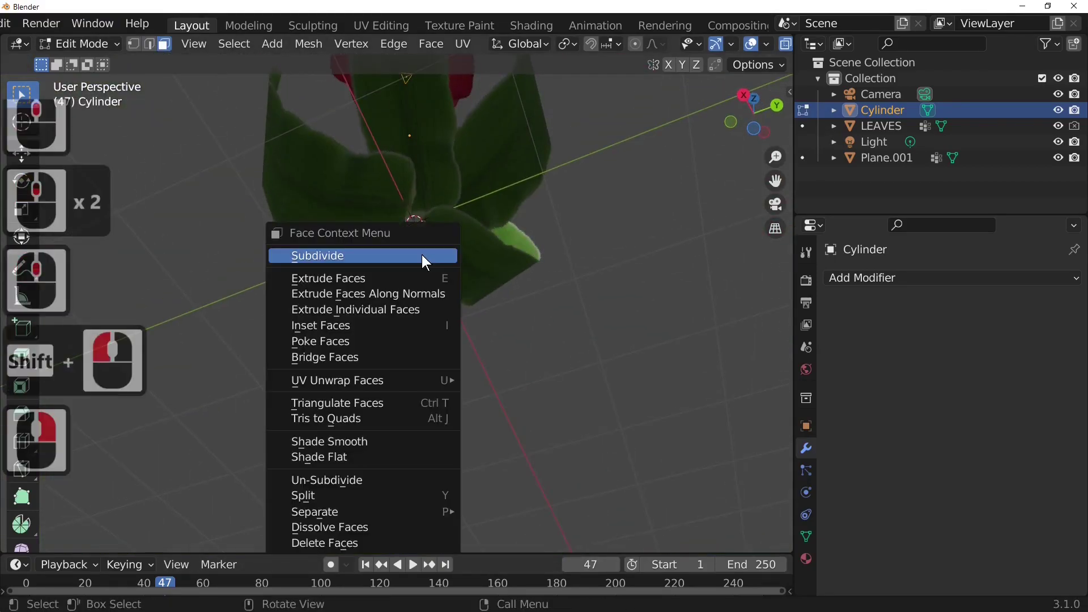
pyautogui.click(422, 292)
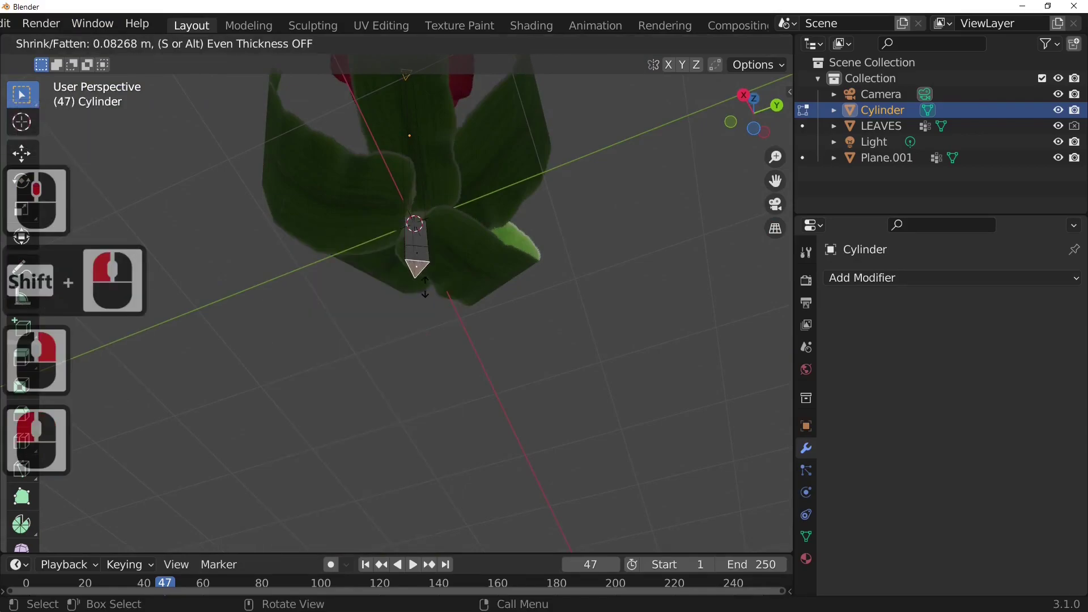
pyautogui.click(423, 290)
pyautogui.moveTo(560, 317); pyautogui.dragTo(590, 478, button='middle')
pyautogui.press('Tab')
# - Assign the existing material Material.001 to the stem
pyautogui.scroll(-2, 566, 471)
pyautogui.press('KP_1')
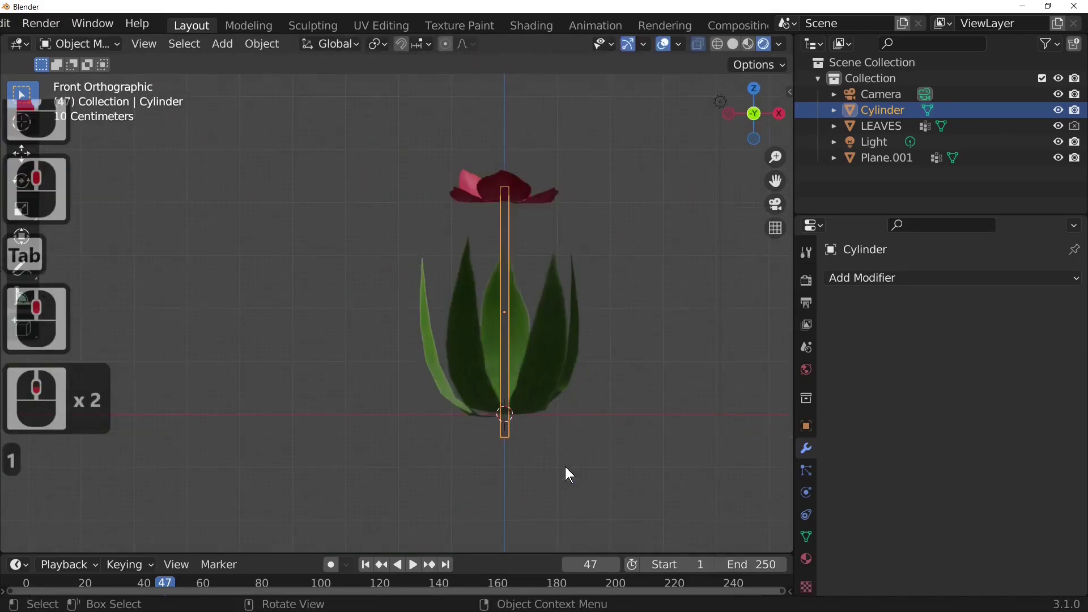
pyautogui.click(806, 558)
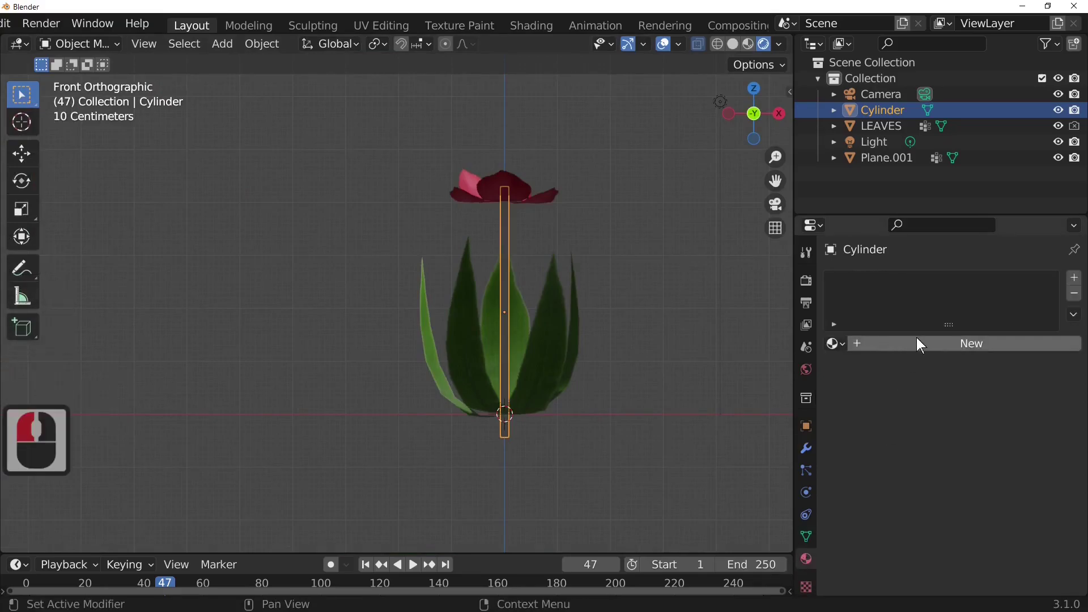
pyautogui.click(838, 342)
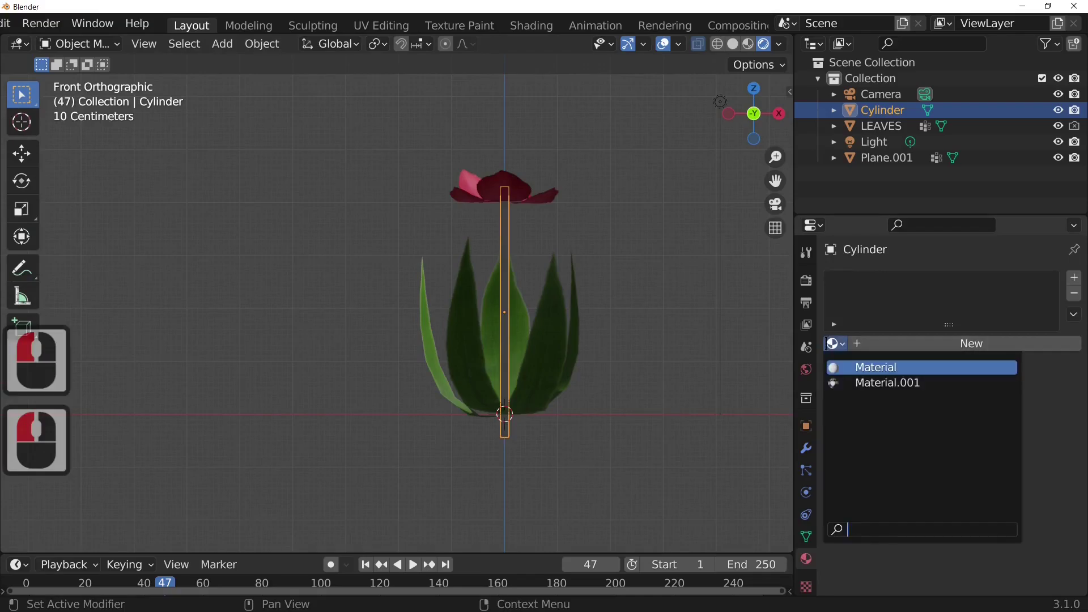
pyautogui.click(862, 383)
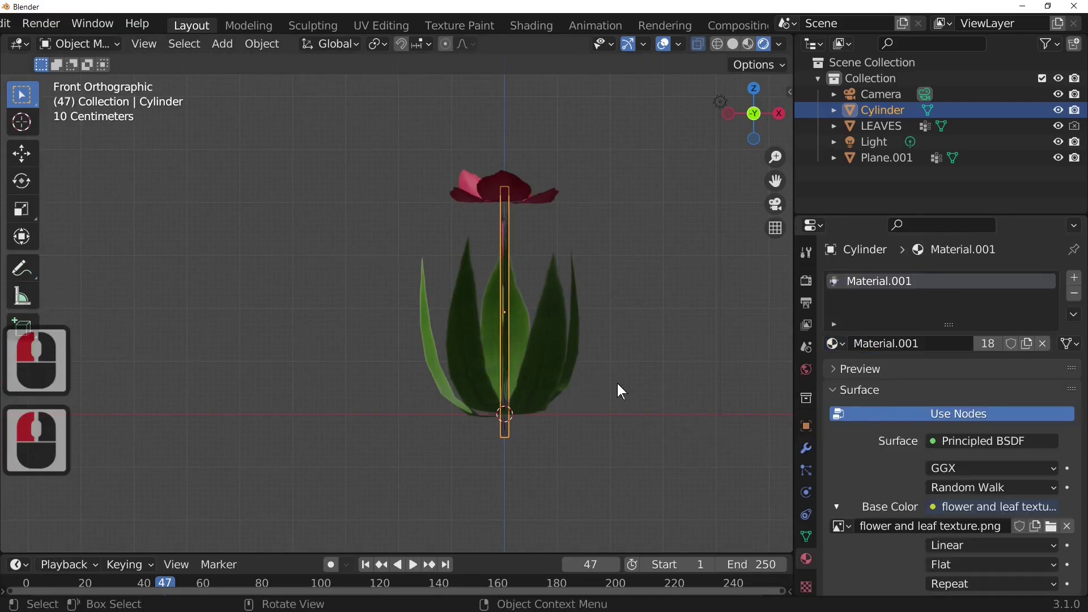
# - In the UV Editing workspace, select the whole stem mesh and unwrap it with Project from View in front view
pyautogui.click(390, 24)
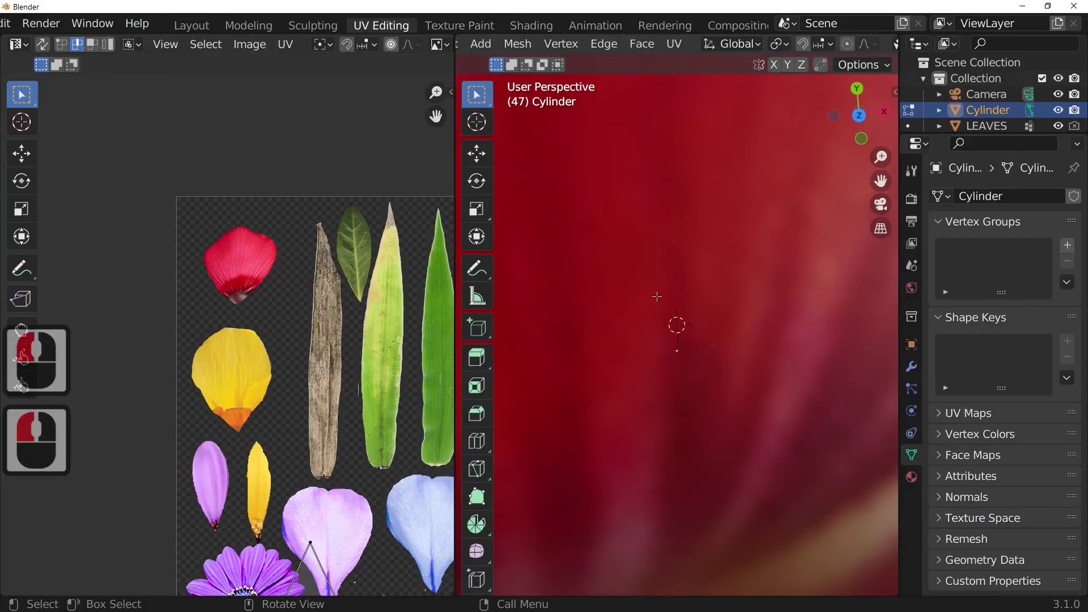
pyautogui.scroll(-3, 502, 315)
pyautogui.moveTo(503, 315); pyautogui.dragTo(504, 284, button='middle')
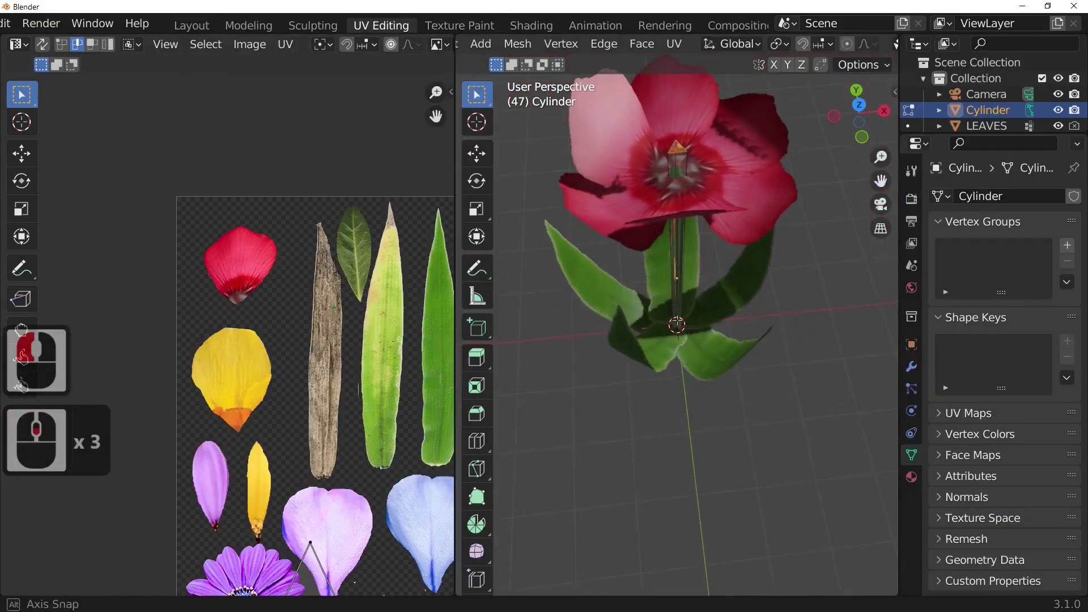
pyautogui.press('1')
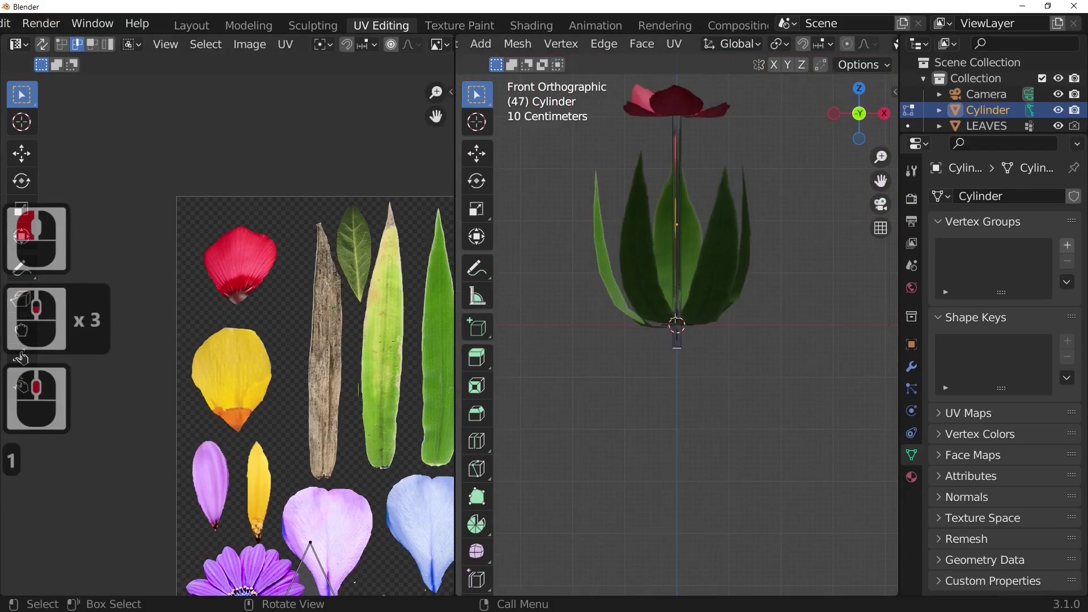
pyautogui.press('a')
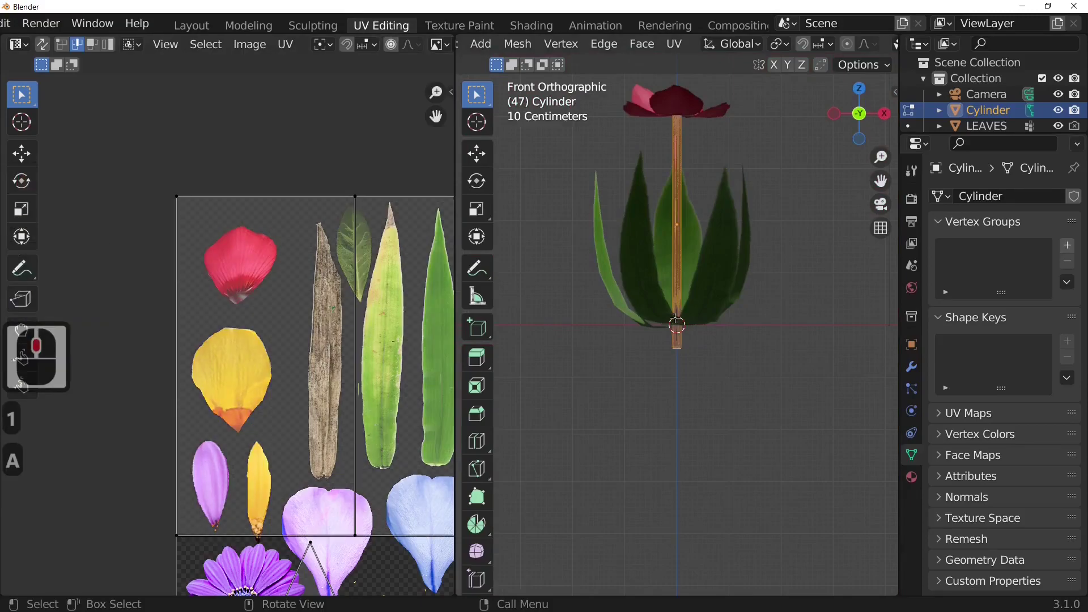
pyautogui.press('u')
pyautogui.click(675, 318)
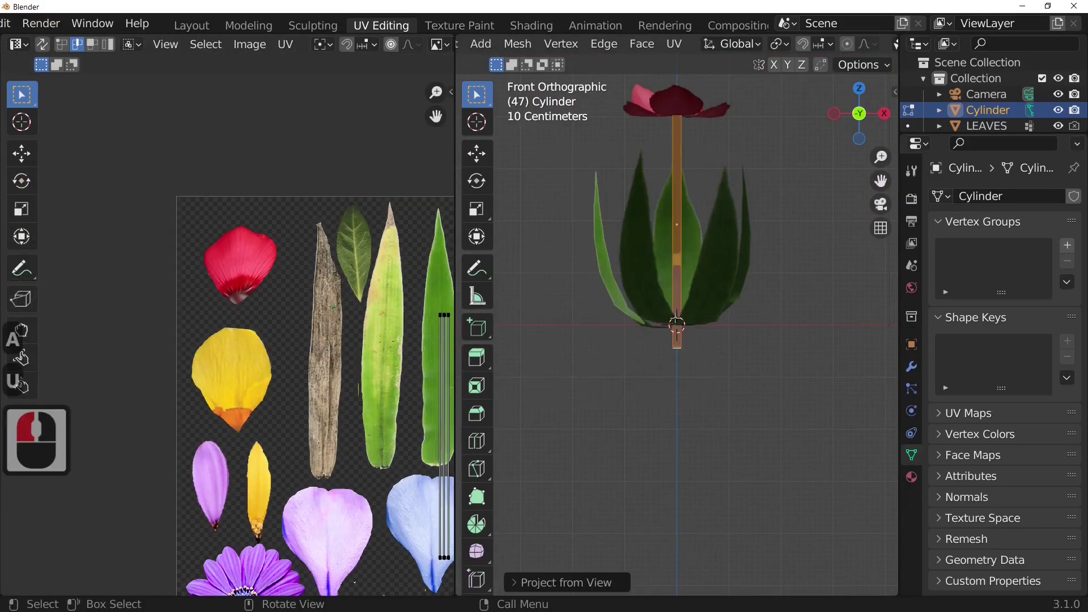
# - Move the stem's UVs onto a long green leaf in the texture, scale them down to fit inside it, and return to Object Mode
pyautogui.scroll(-2, 413, 411)
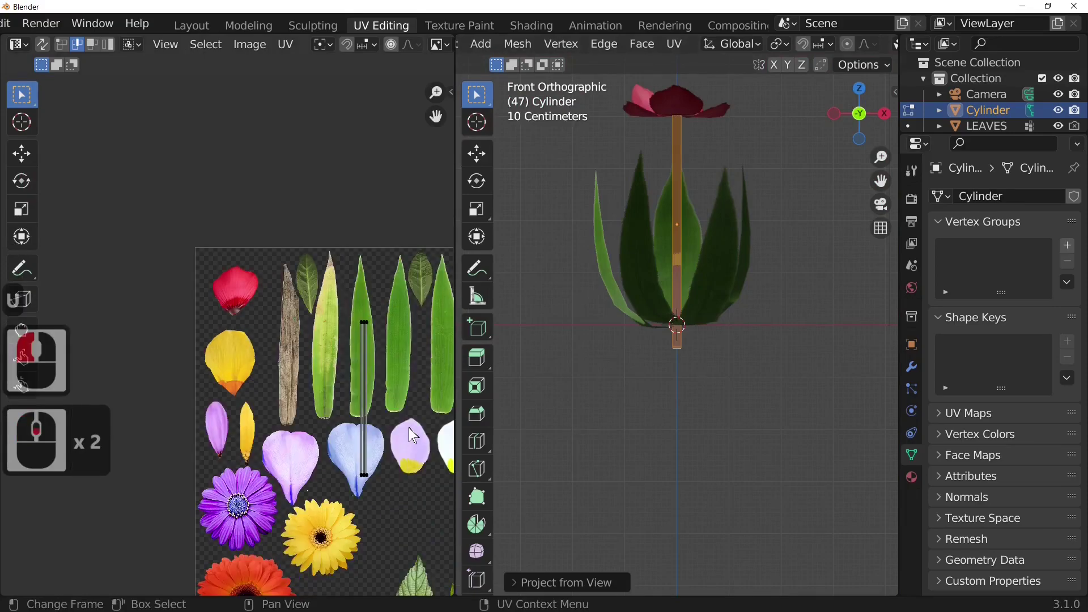
pyautogui.press('a')
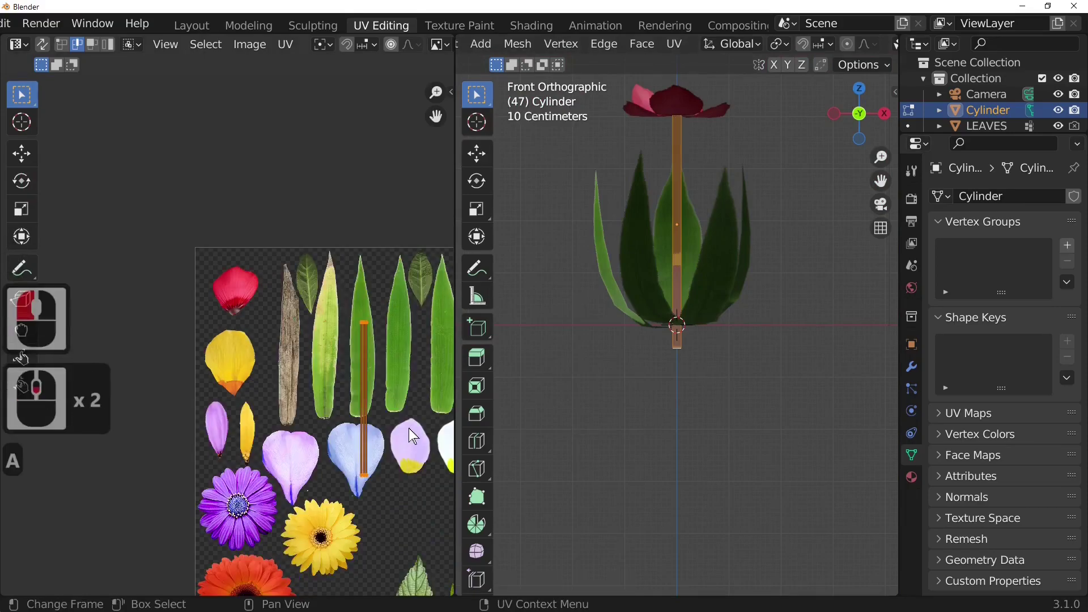
pyautogui.press('g')
pyautogui.click(37, 365)
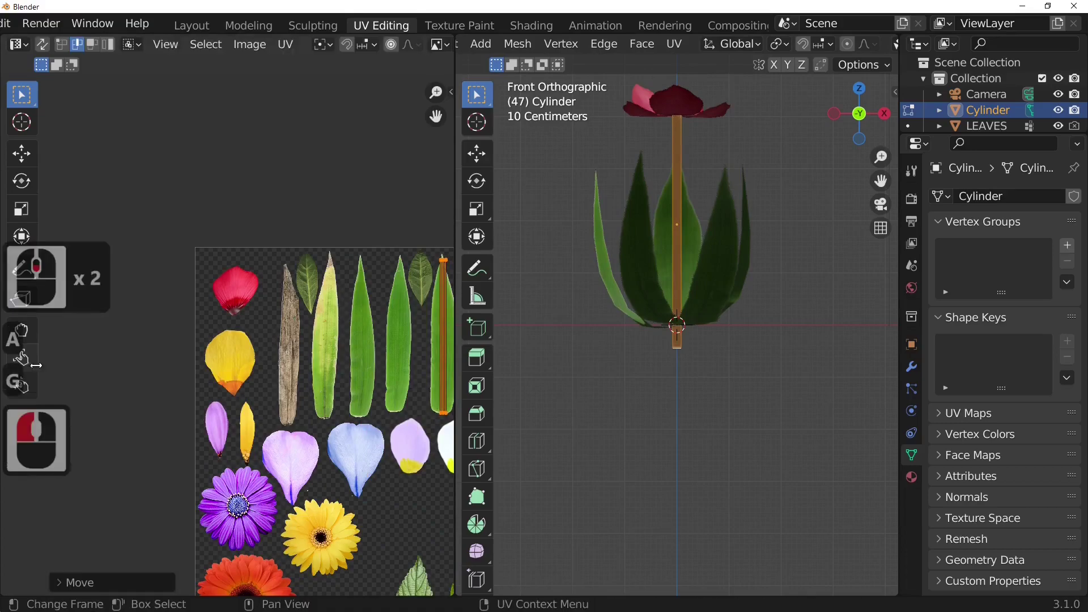
pyautogui.press('s')
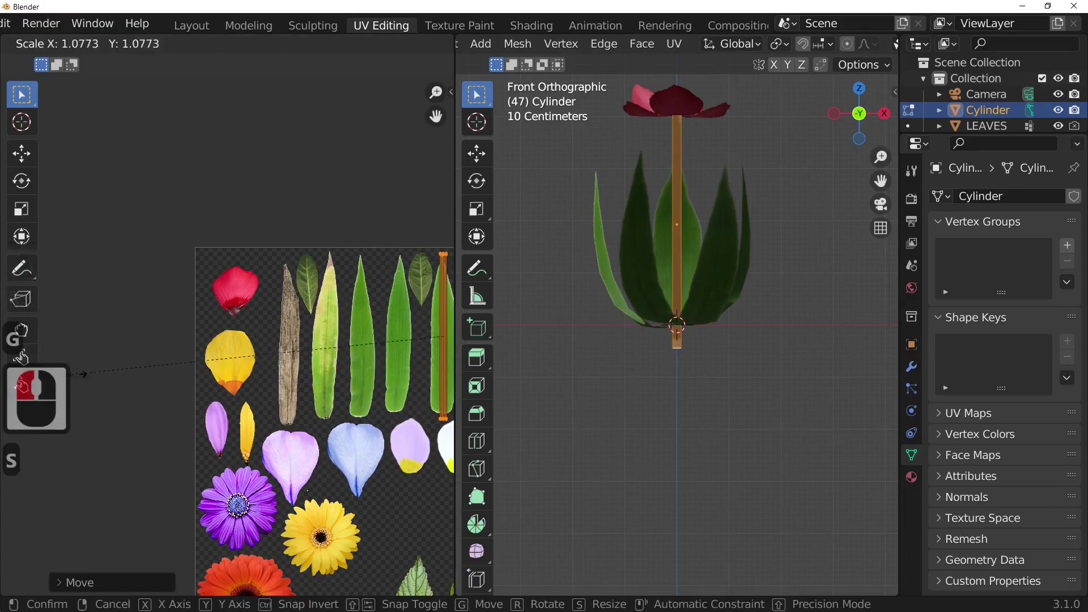
pyautogui.click(184, 406)
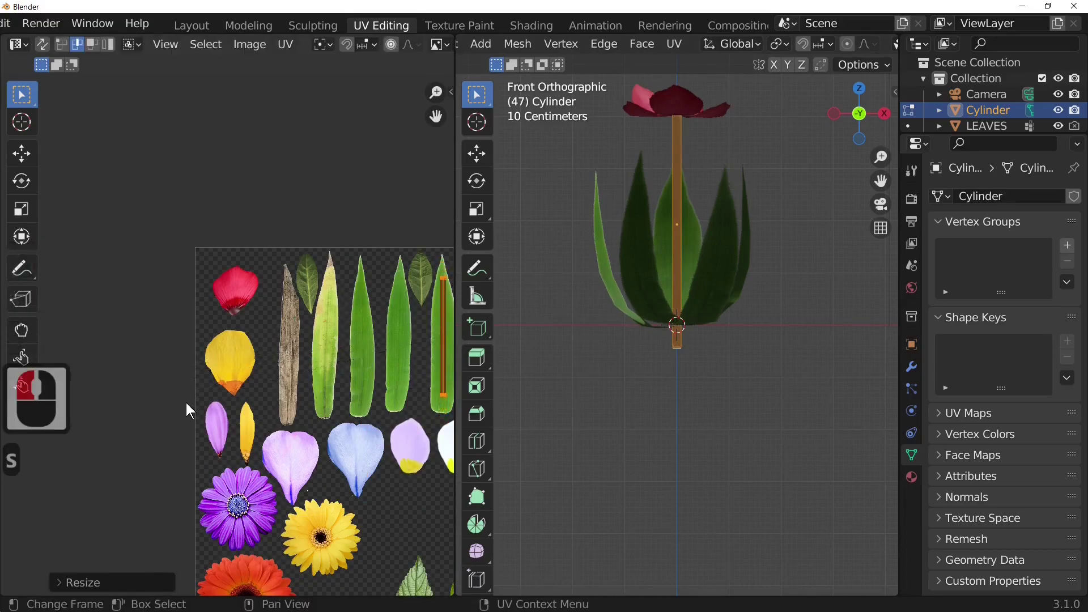
pyautogui.press('Tab')
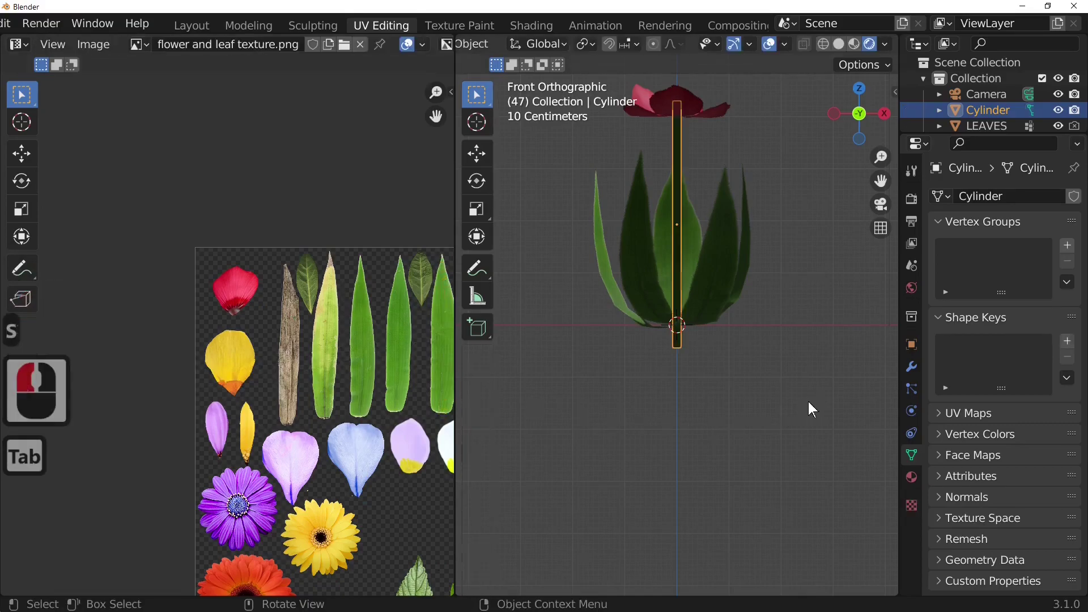
# - In Edit Mode, add six evenly spaced horizontal loop cuts along the length of the stem
pyautogui.moveTo(778, 448); pyautogui.dragTo(752, 529, button='middle')
pyautogui.scroll(3, 692, 320)
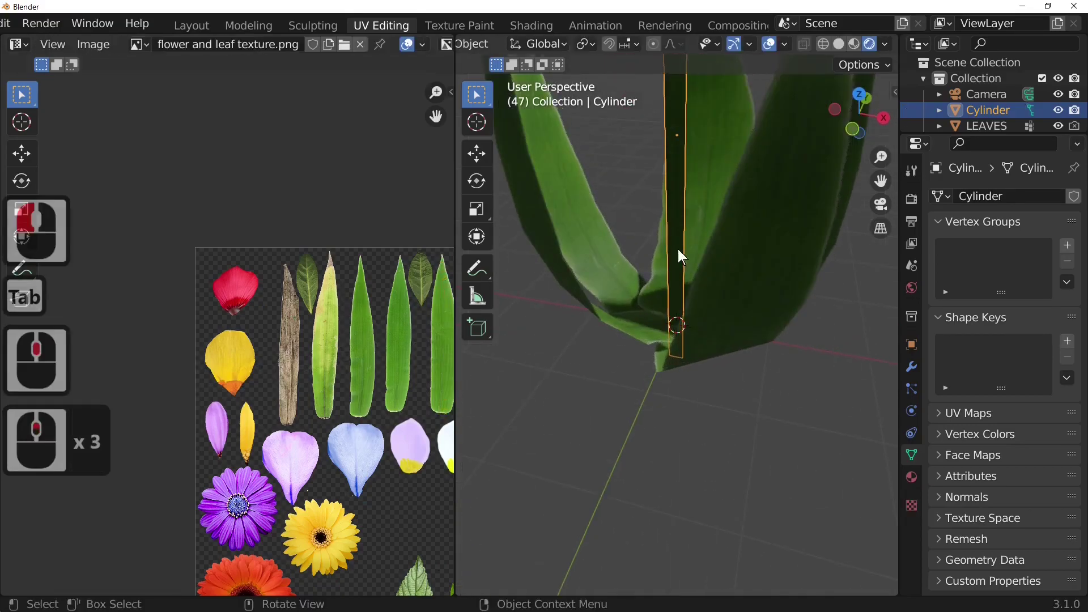
pyautogui.press('Tab')
pyautogui.click(678, 203)
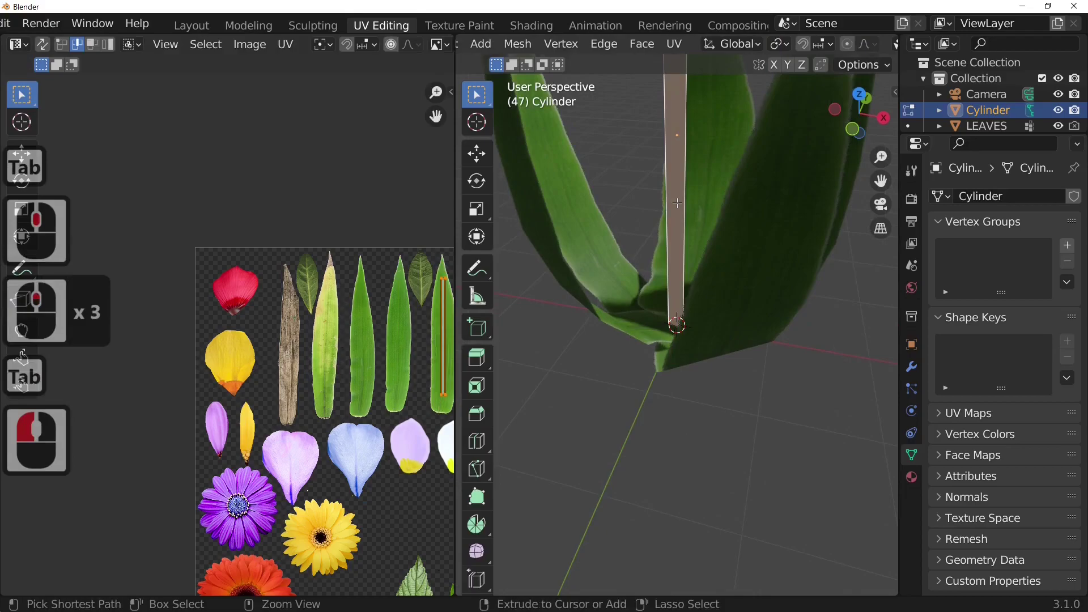
pyautogui.hotkey('ctrl', 'r')
pyautogui.scroll(2, 677, 203)
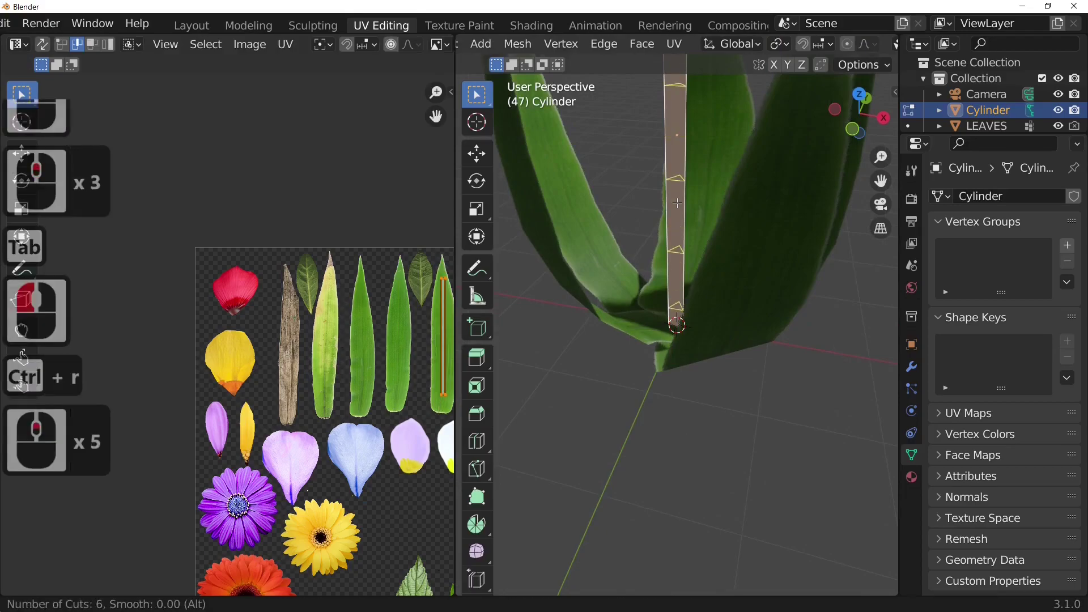
pyautogui.click(678, 203)
pyautogui.click(677, 203)
# - Turn on proportional editing and move the stem's middle edge loop about 0.25 m sideways along negative X with a falloff size of 1.464 m
pyautogui.moveTo(754, 181); pyautogui.dragTo(814, 80, button='middle')
pyautogui.click(848, 46)
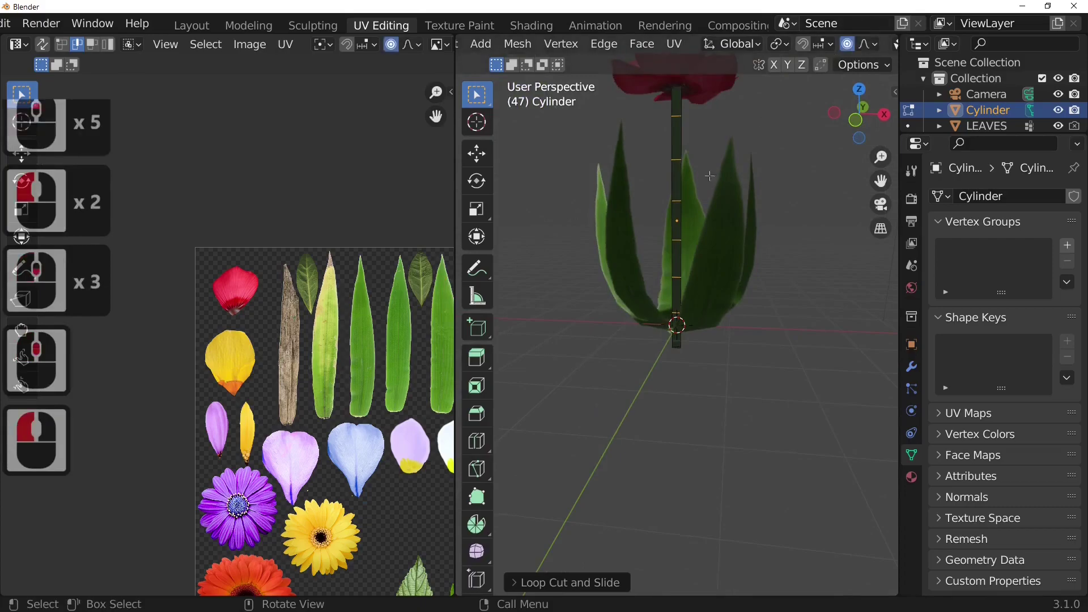
pyautogui.click(683, 205)
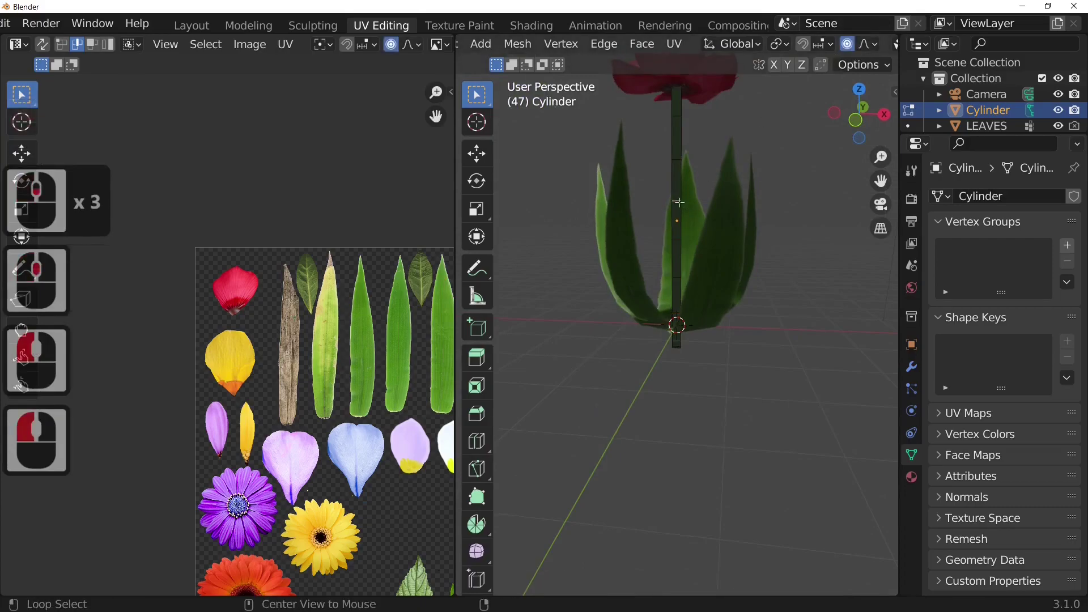
pyautogui.keyDown('alt'); pyautogui.click(675, 201); pyautogui.keyUp('alt')
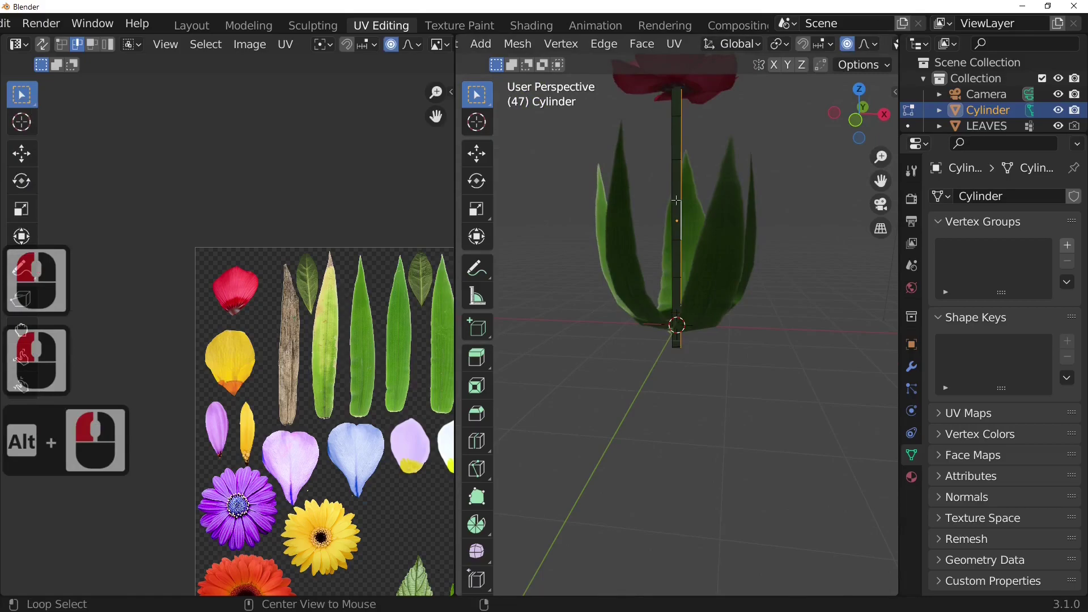
pyautogui.keyDown('alt'); pyautogui.click(676, 201); pyautogui.keyUp('alt')
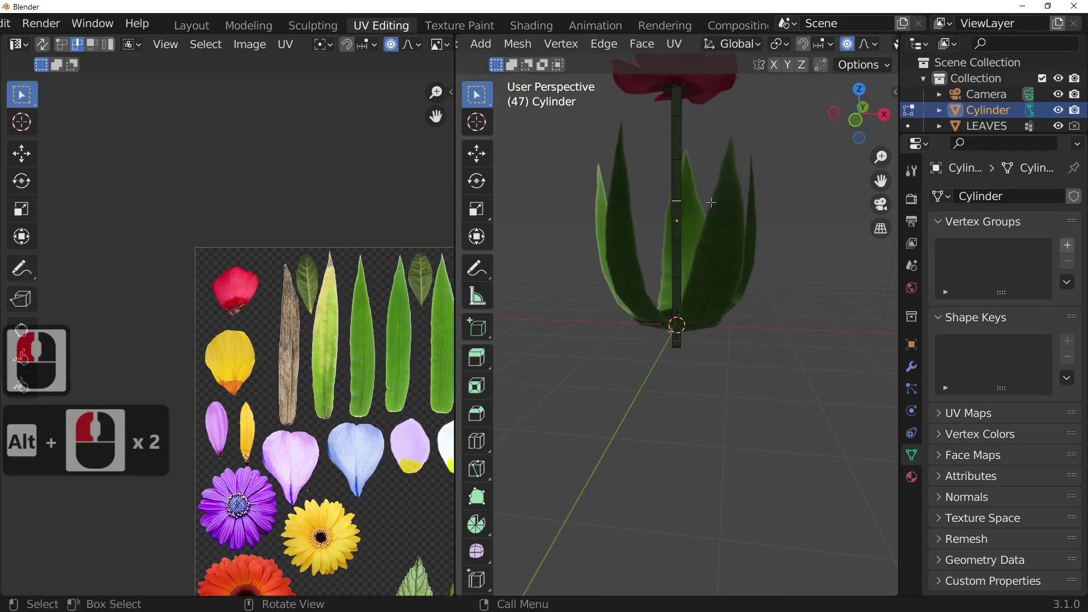
pyautogui.press('g')
pyautogui.scroll(-4, 703, 203)
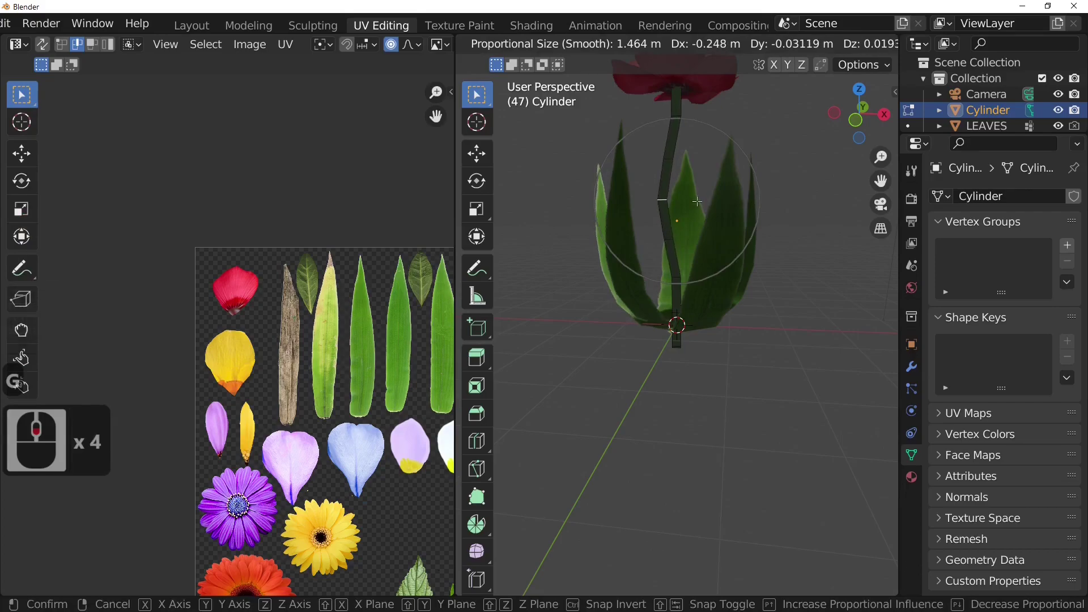
pyautogui.click(698, 201)
pyautogui.moveTo(764, 267); pyautogui.dragTo(533, 323, button='middle')
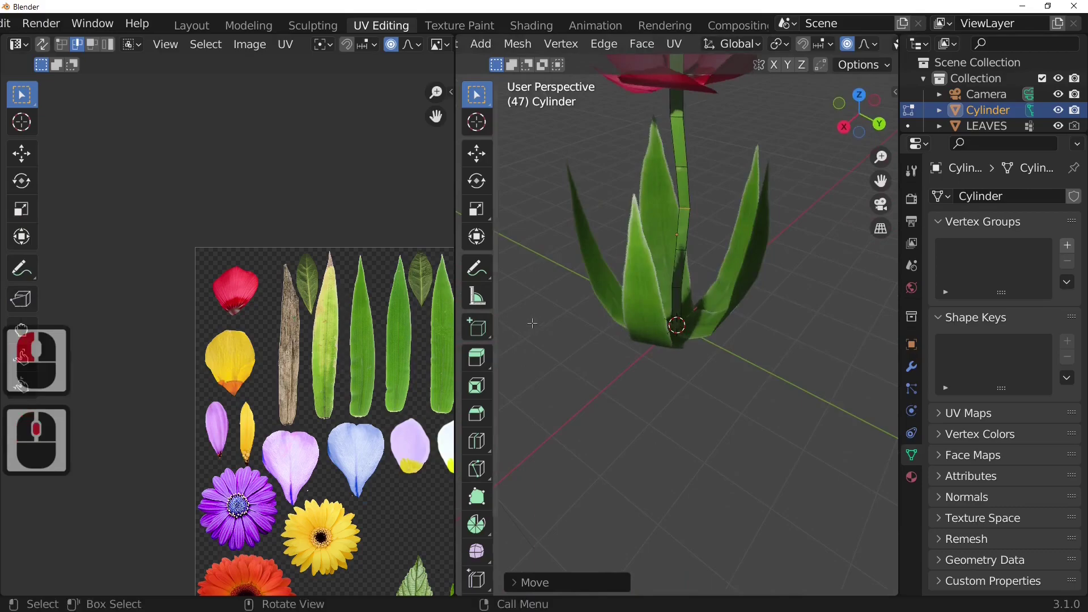
# - Return to Object Mode and apply Shade Smooth to the bent stem
pyautogui.press('Tab')
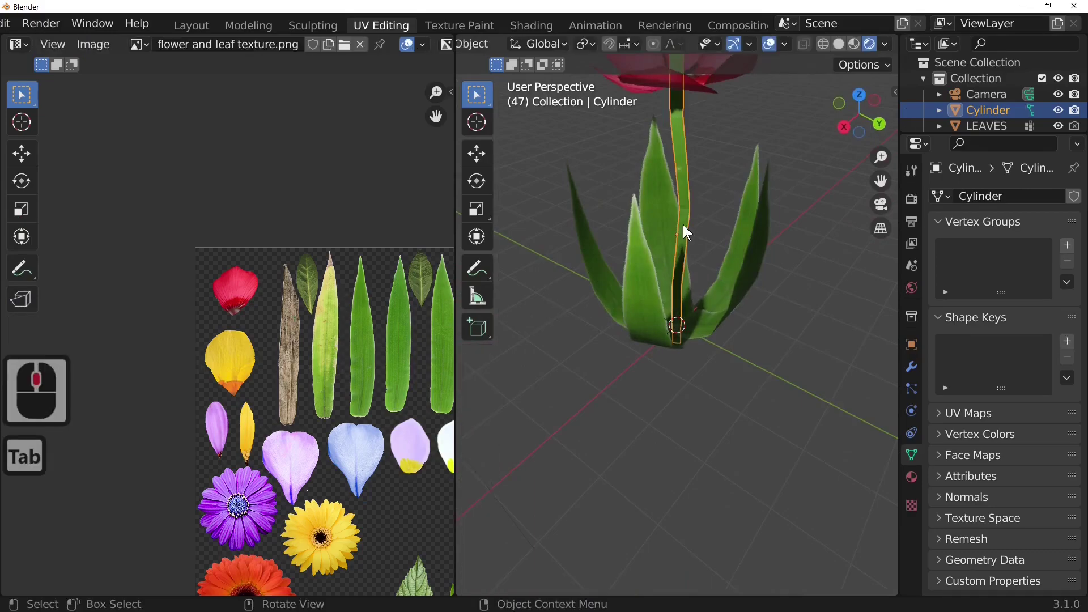
pyautogui.rightClick(681, 219)
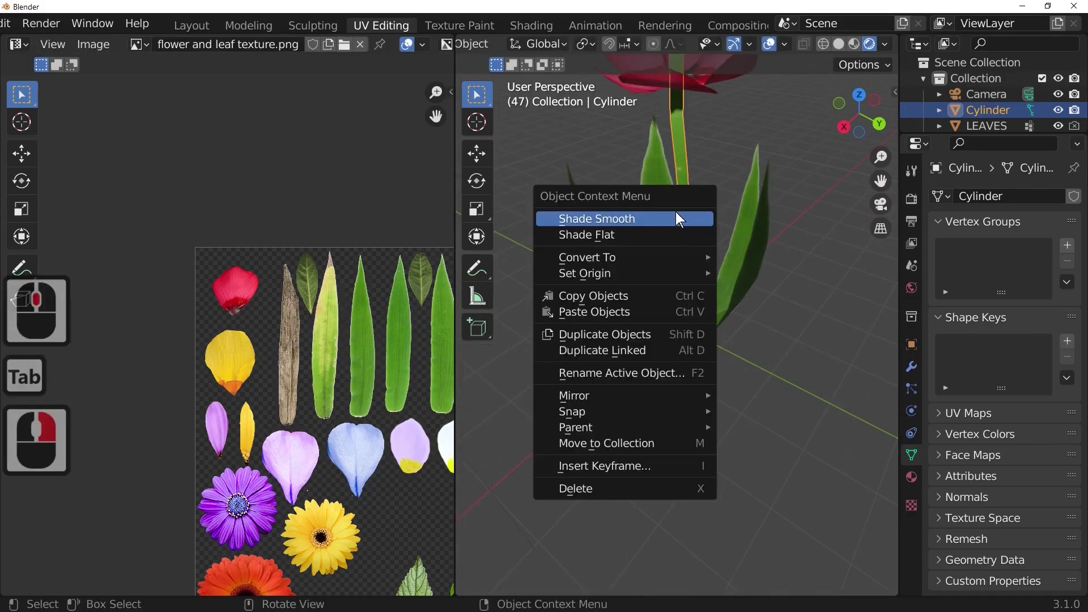
pyautogui.click(676, 215)
pyautogui.moveTo(732, 259); pyautogui.dragTo(567, 265, button='middle')
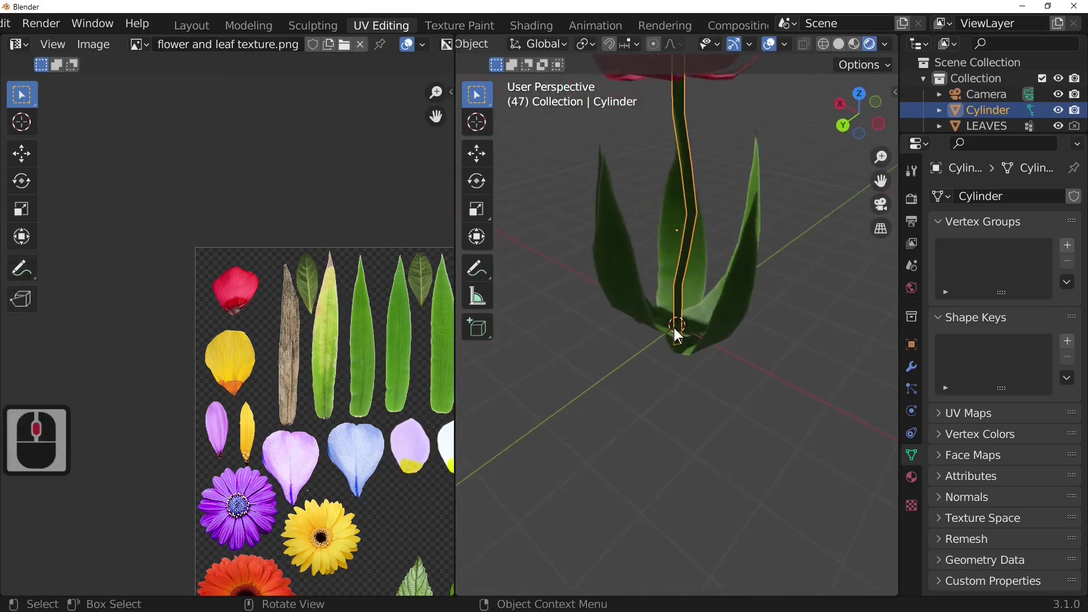
# - Add a Subdivision Surface modifier to the stem with the viewport levels set to 2
pyautogui.click(912, 478)
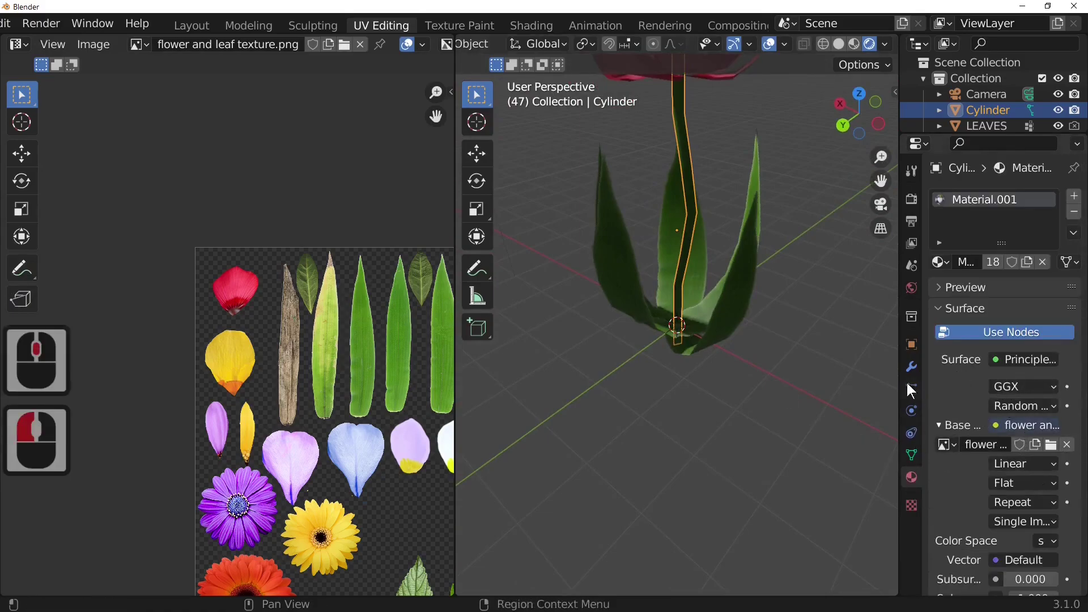
pyautogui.click(912, 368)
pyautogui.click(975, 196)
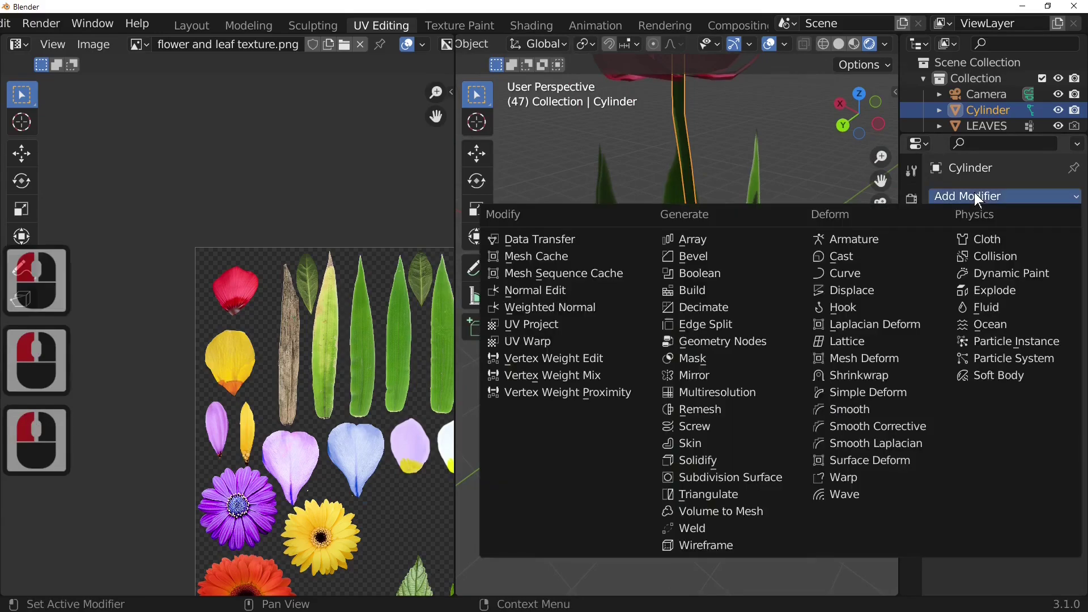
pyautogui.click(761, 479)
pyautogui.click(1052, 263)
pyautogui.moveTo(634, 397); pyautogui.dragTo(703, 212, button='middle')
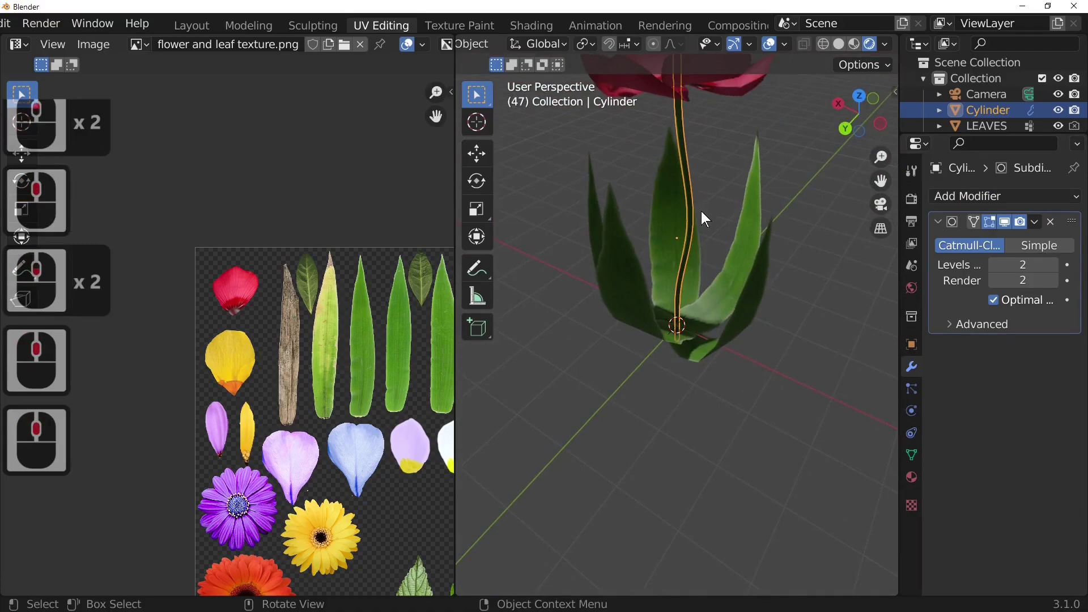
# - Scale the stem up uniformly to thicken it, and shrink it along Z by about 0.59 to fit between leaf base and flower
pyautogui.press('s')
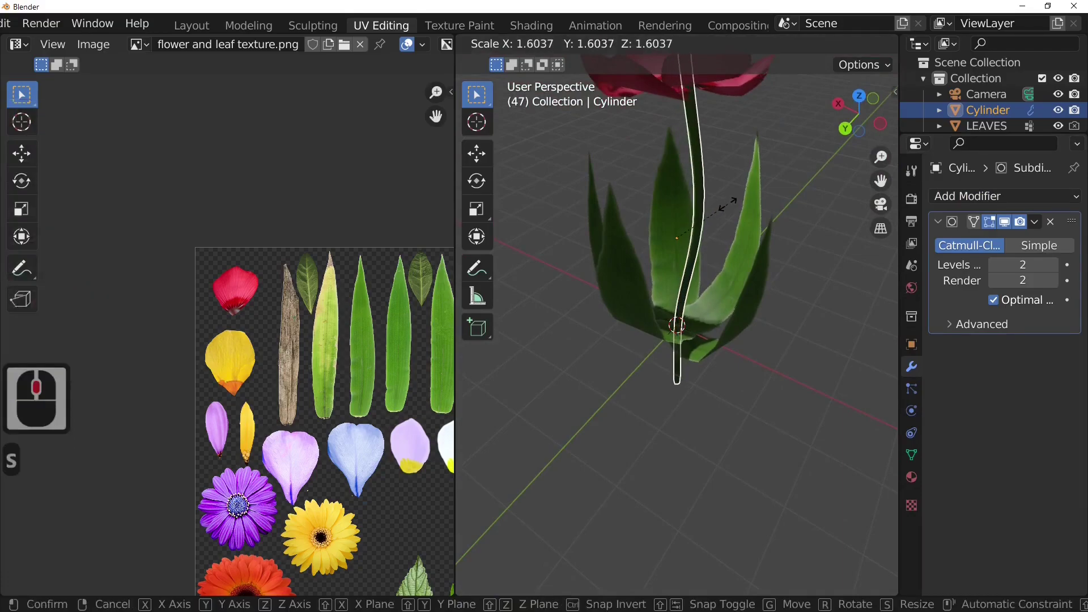
pyautogui.click(746, 262)
pyautogui.scroll(-2, 744, 258)
pyautogui.moveTo(742, 267); pyautogui.dragTo(733, 271, button='middle')
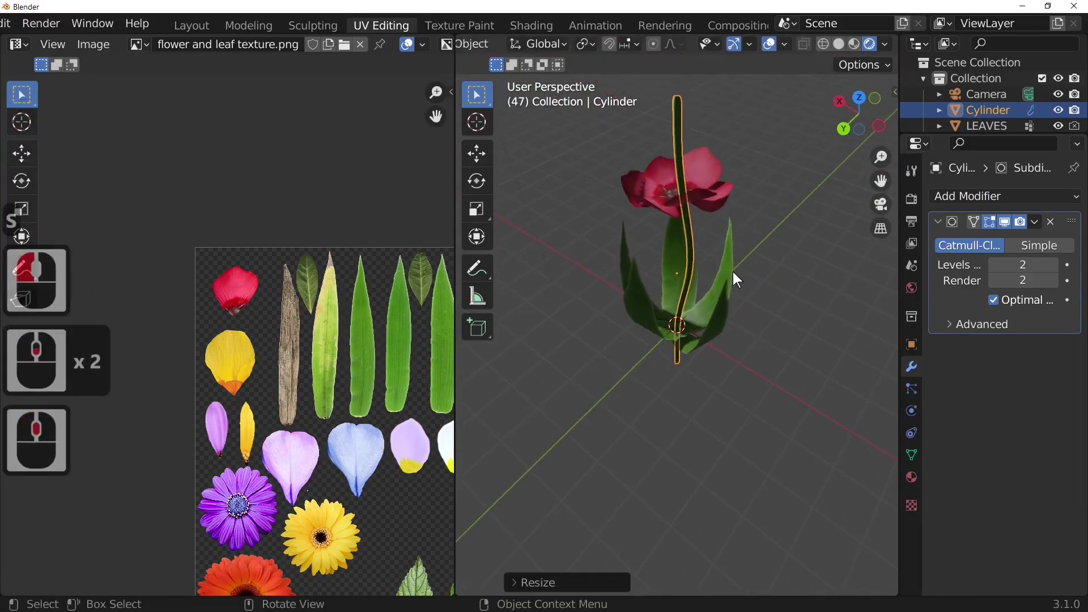
pyautogui.press('s')
pyautogui.press('z')
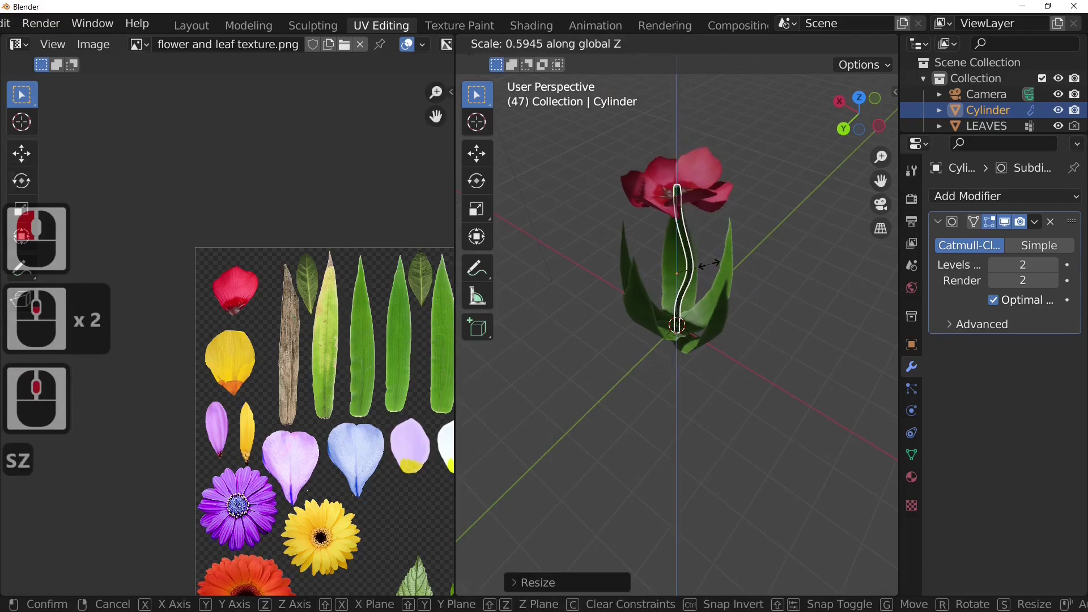
pyautogui.click(711, 264)
# - Apply the stem's Subdivision Surface modifier in Object Mode
pyautogui.keyDown('shift'); pyautogui.moveTo(727, 267); pyautogui.dragTo(735, 407, button='middle'); pyautogui.keyUp('shift')
pyautogui.scroll(3, 754, 382)
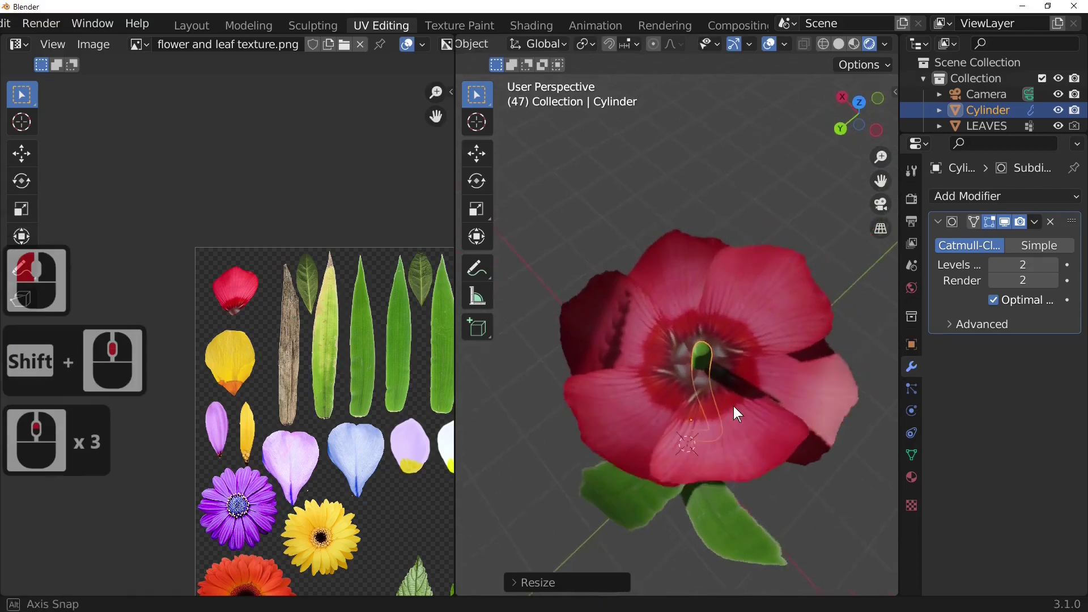
pyautogui.scroll(3, 735, 407)
pyautogui.press('Tab')
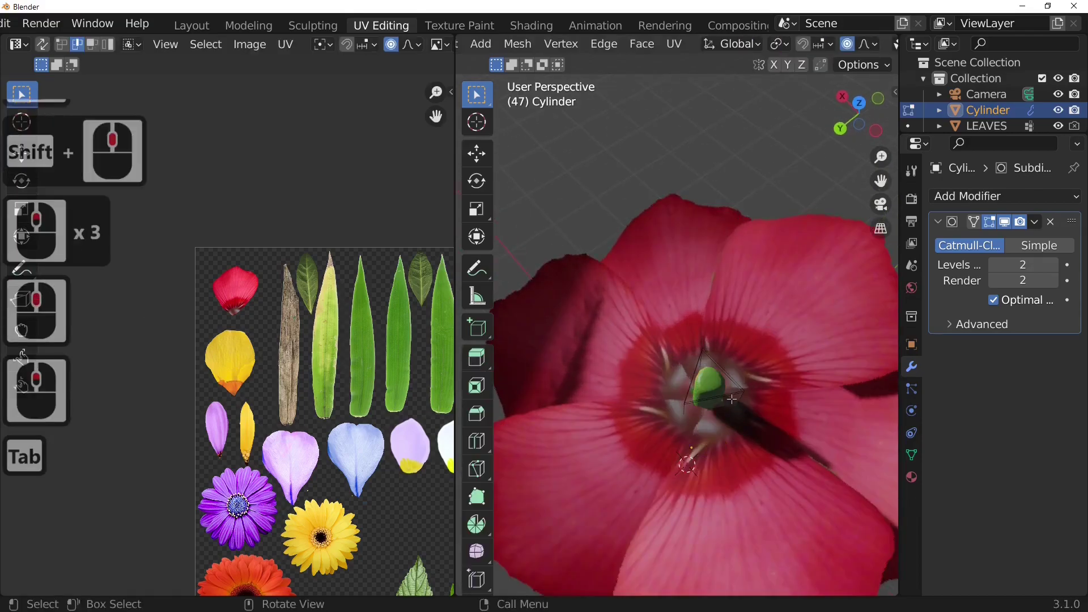
pyautogui.press('Tab')
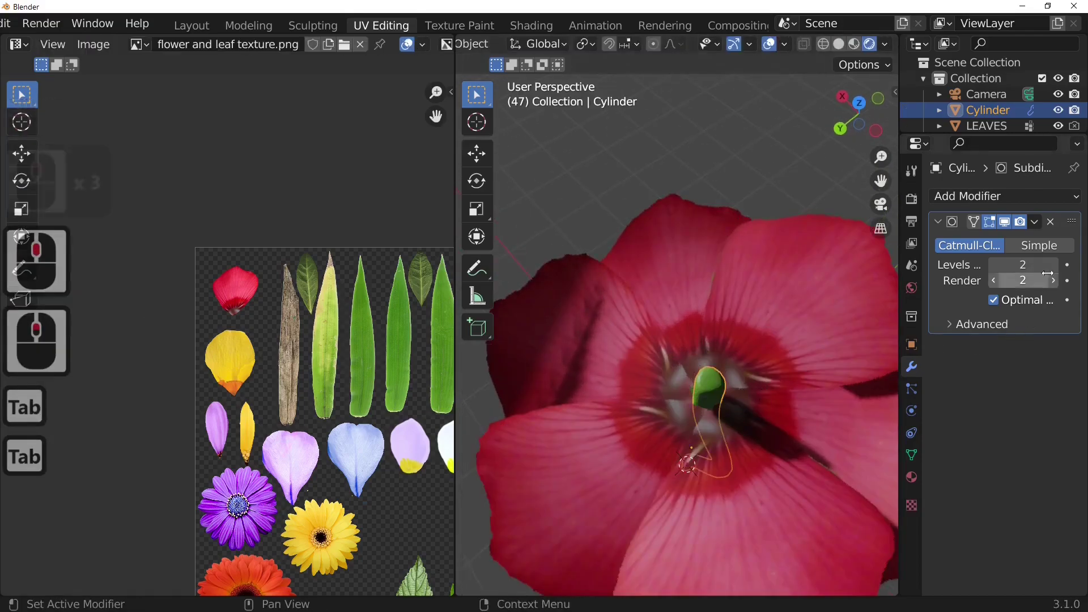
pyautogui.click(1036, 222)
pyautogui.click(971, 241)
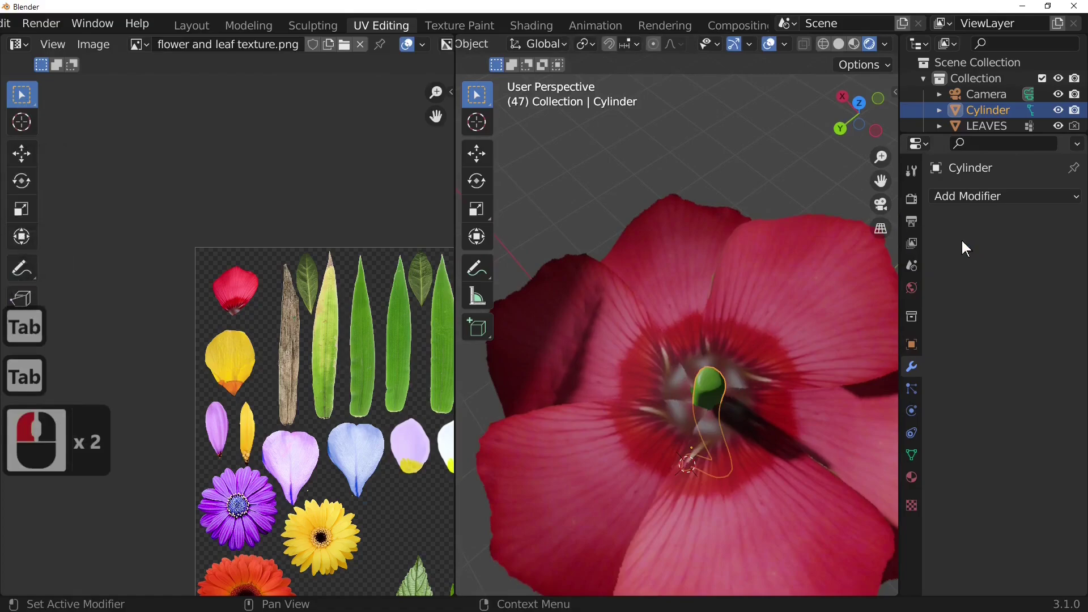
# - Try to select the centre vertex of the stem's top end in Edit Mode, with the UV editor set to vertex selection
pyautogui.press('Tab')
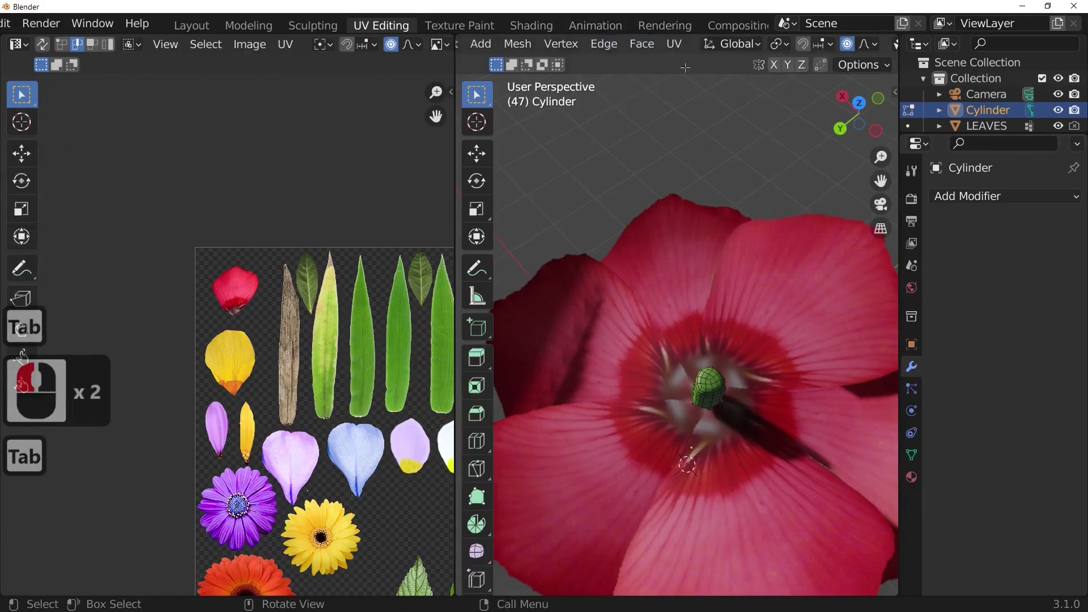
pyautogui.click(61, 48)
pyautogui.scroll(2, 715, 385)
pyautogui.scroll(-2, 723, 385)
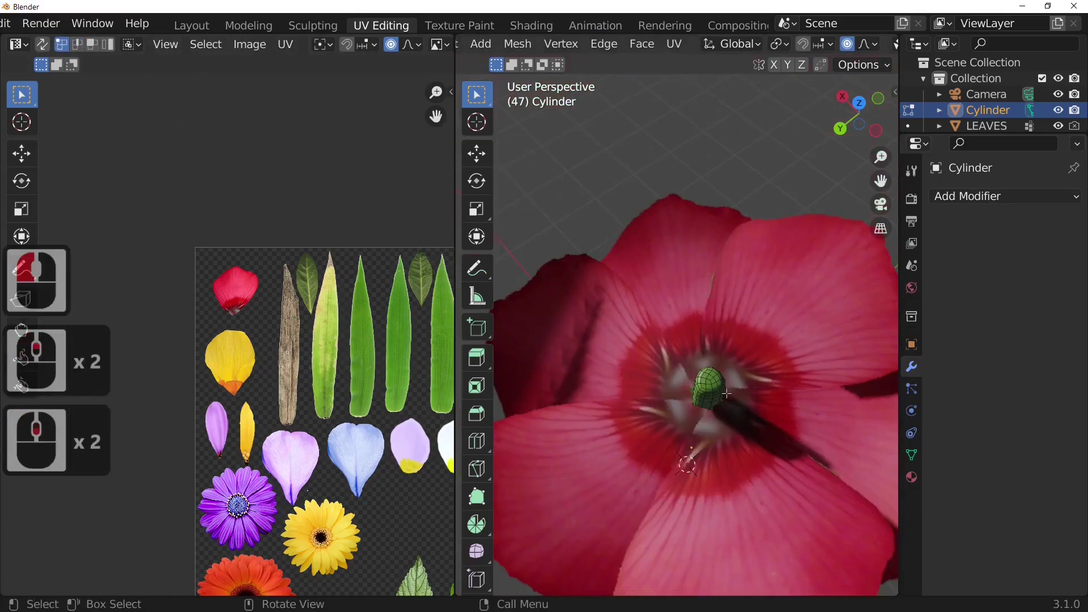
pyautogui.click(710, 381)
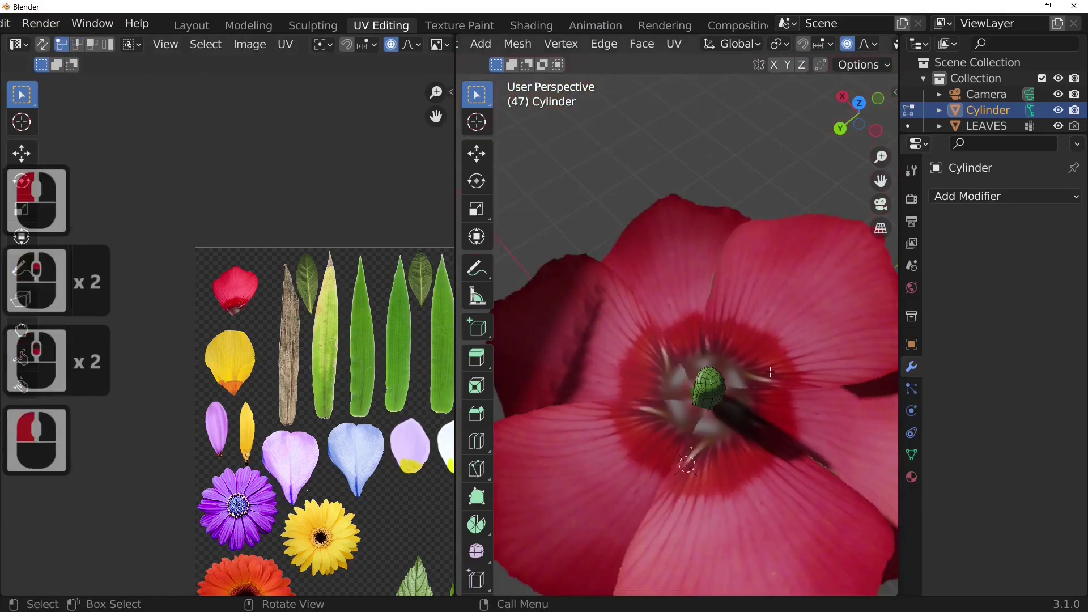
pyautogui.scroll(2, 56, 45)
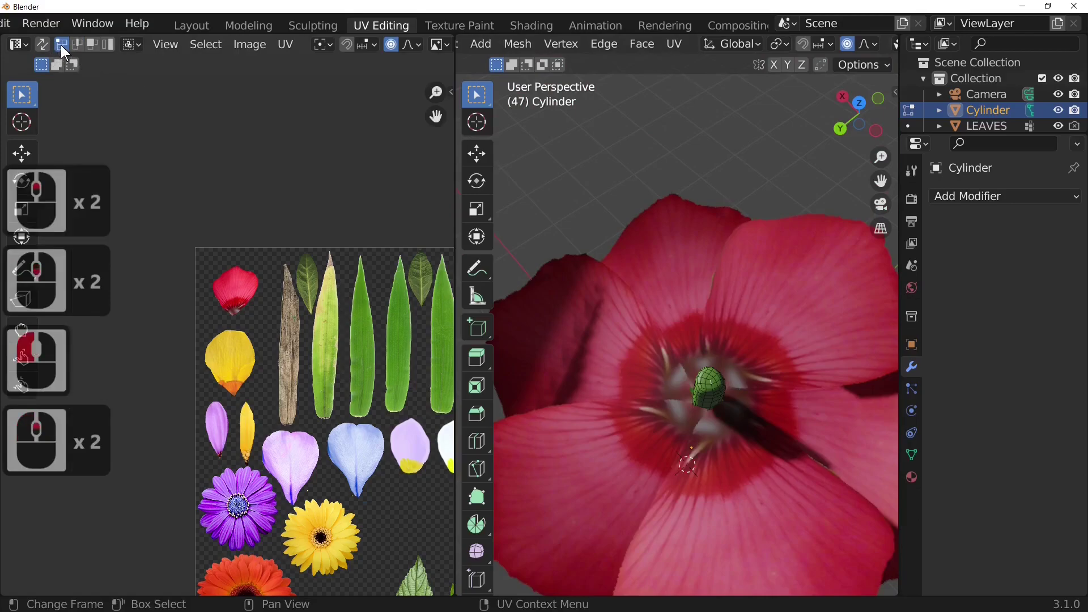
pyautogui.click(61, 47)
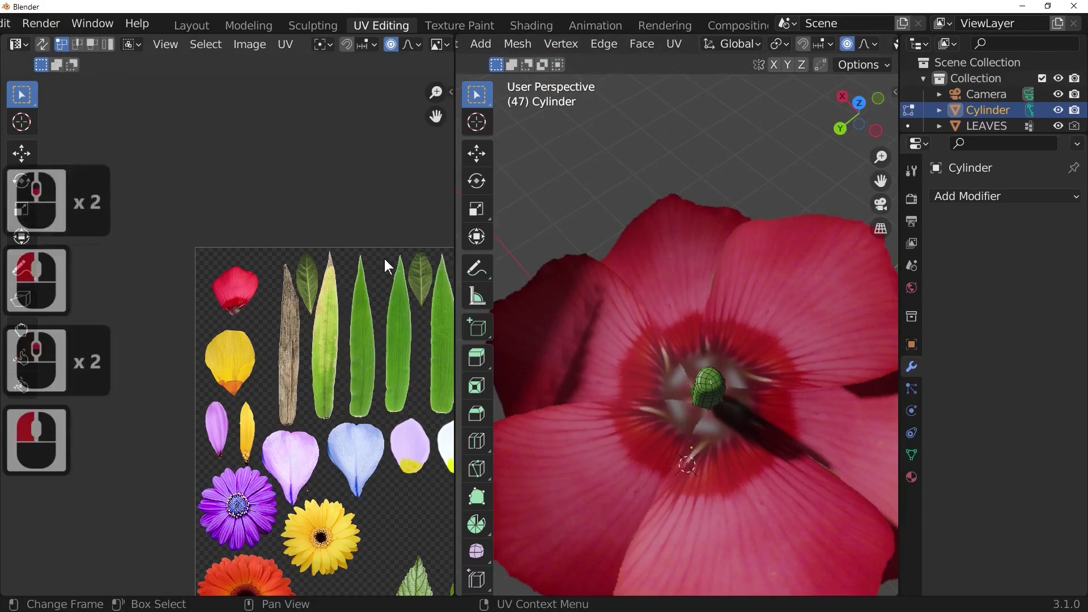
pyautogui.click(711, 380)
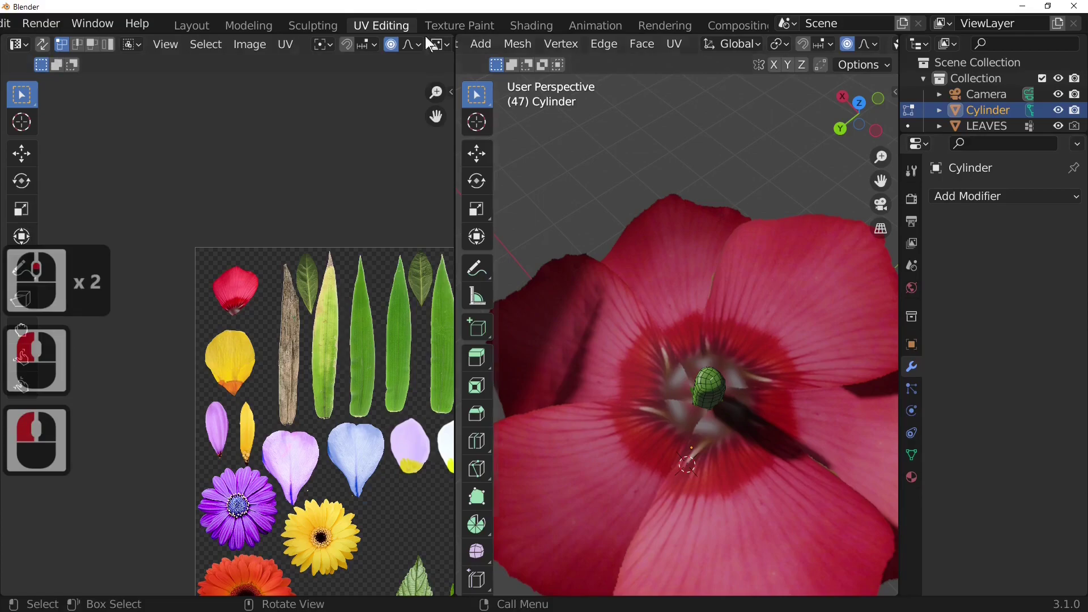
# - Switch to the Layout workspace and select the centre vertex of the stem's top end in Edit Mode with vertex selection
pyautogui.click(192, 26)
pyautogui.moveTo(712, 357); pyautogui.dragTo(564, 468, button='middle')
pyautogui.scroll(4, 509, 366)
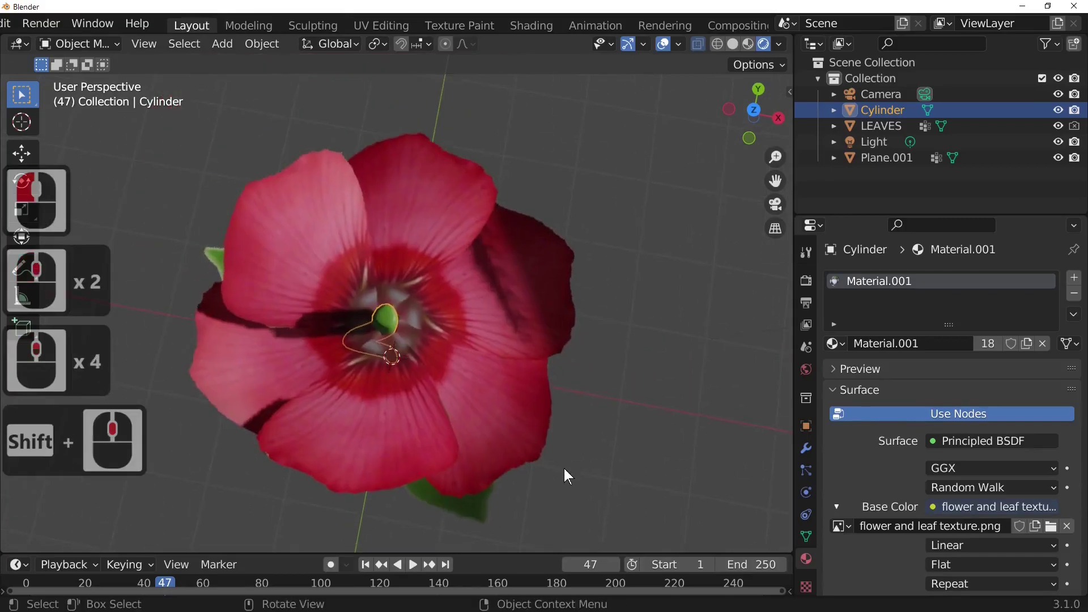
pyautogui.scroll(4, 563, 468)
pyautogui.press('Tab')
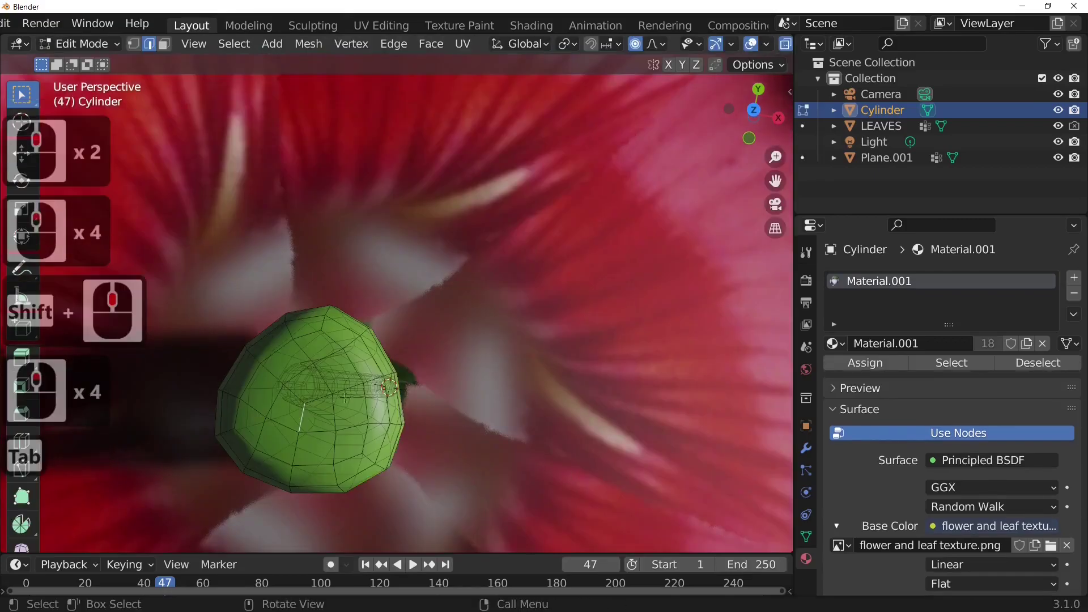
pyautogui.click(133, 47)
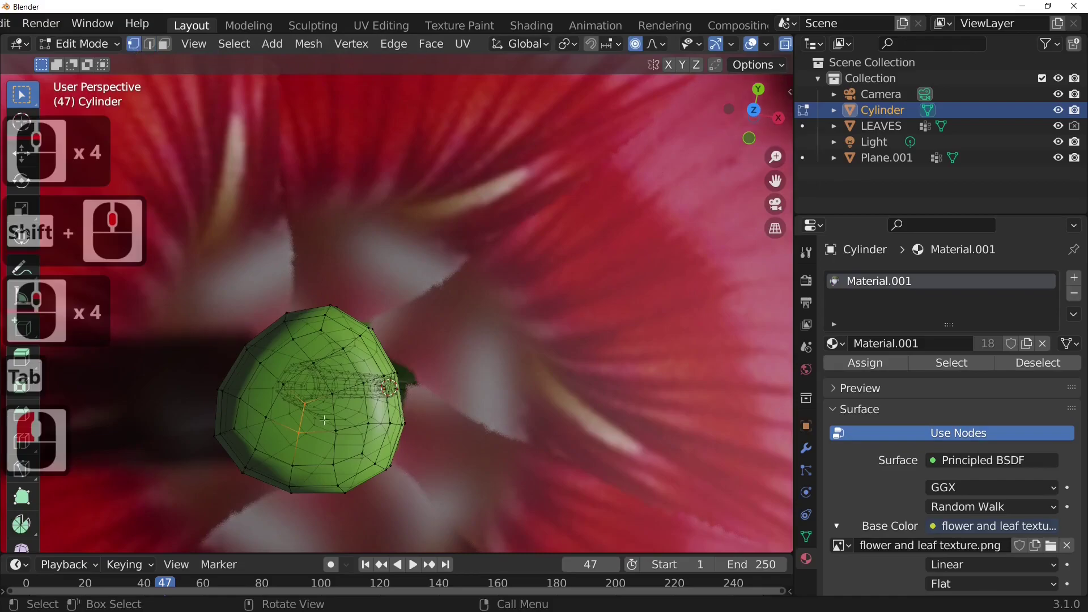
pyautogui.click(306, 402)
pyautogui.moveTo(437, 421); pyautogui.dragTo(436, 398, button='middle')
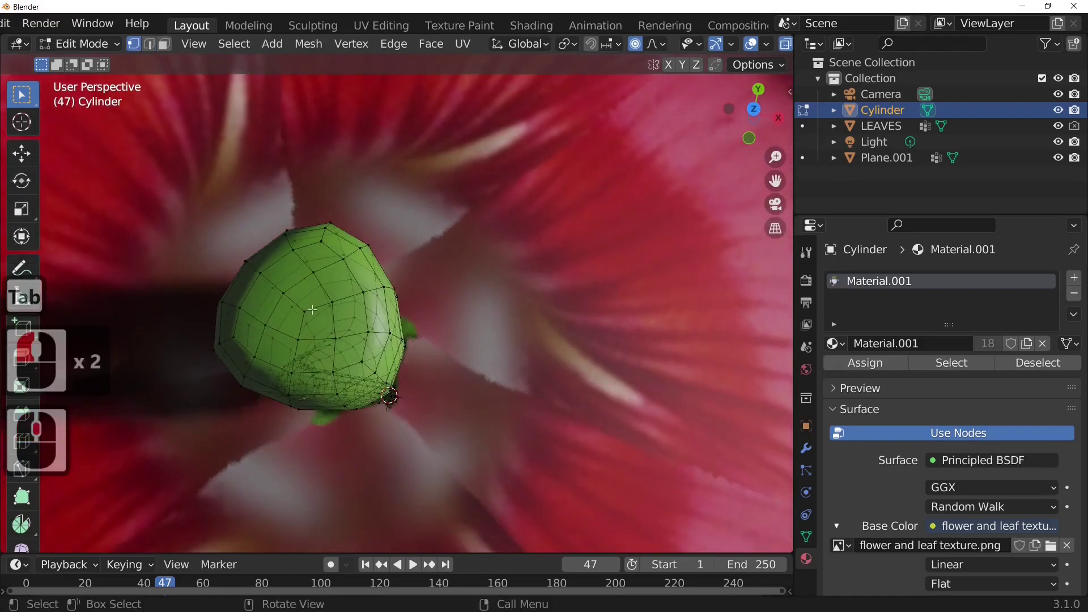
pyautogui.click(309, 311)
# - Taper the stem's tip with proportional editing at a falloff size of 0.29, scaling it by 0.304 and again by 0.561
pyautogui.moveTo(579, 405); pyautogui.dragTo(588, 384, button='middle')
pyautogui.scroll(-3, 642, 316)
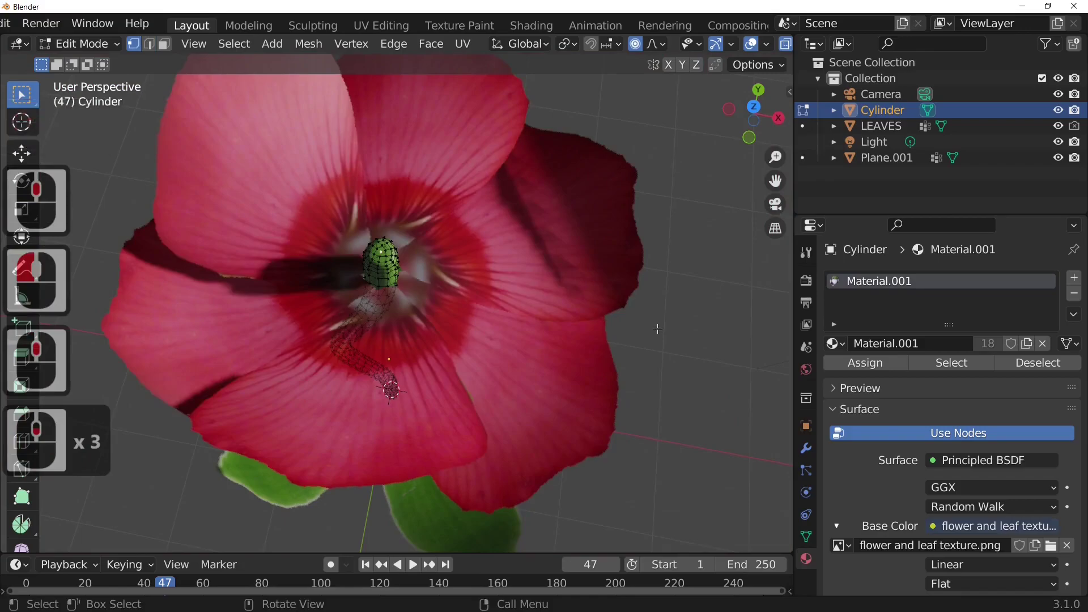
pyautogui.press('s')
pyautogui.scroll(17, 543, 301)
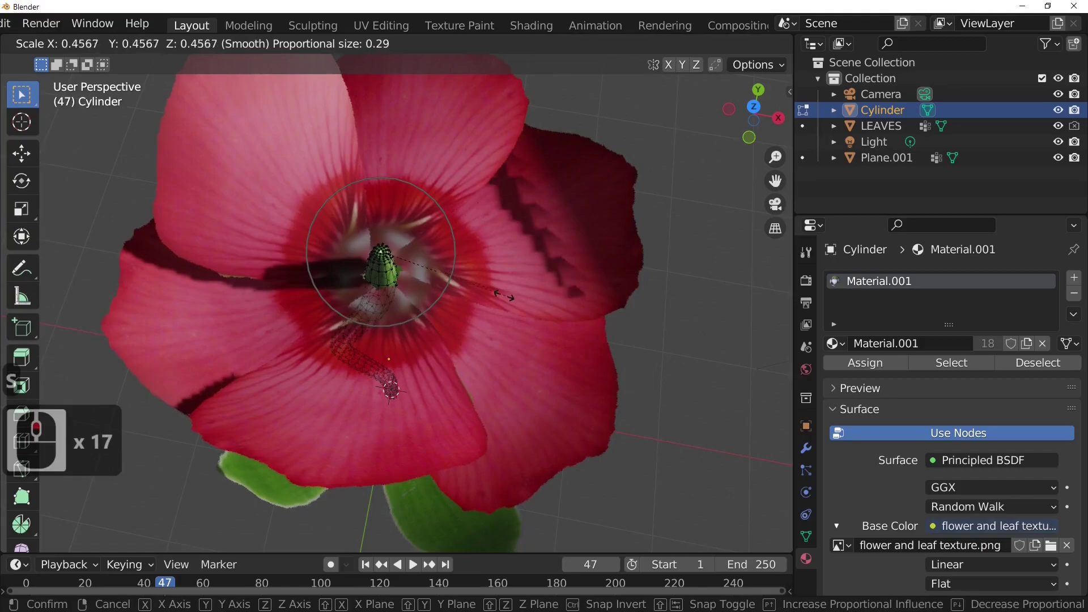
pyautogui.click(460, 297)
pyautogui.moveTo(528, 320); pyautogui.dragTo(546, 267, button='middle')
pyautogui.press('s')
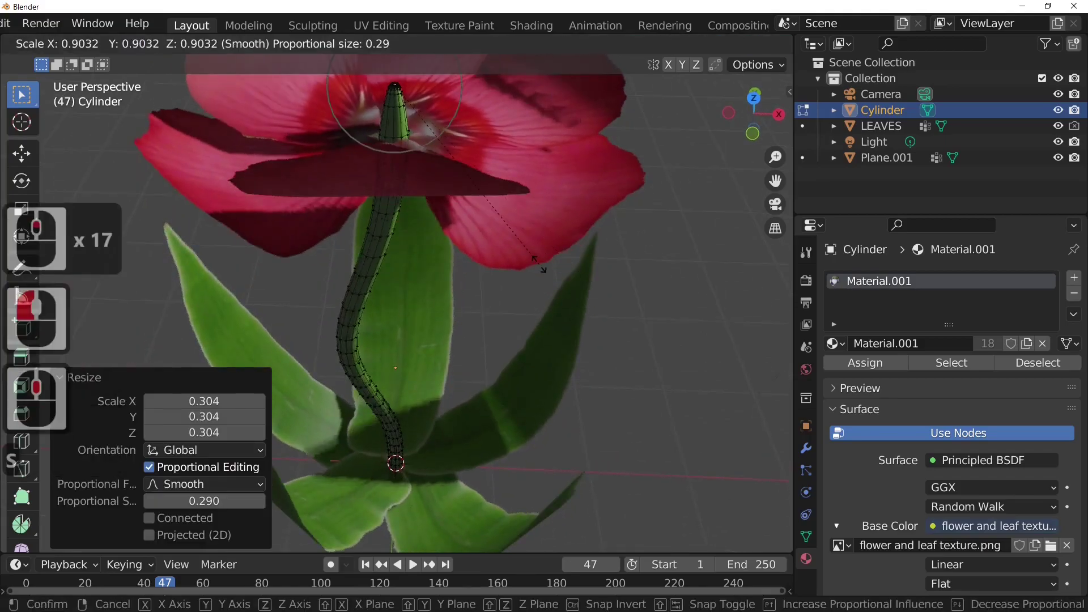
pyautogui.click(429, 224)
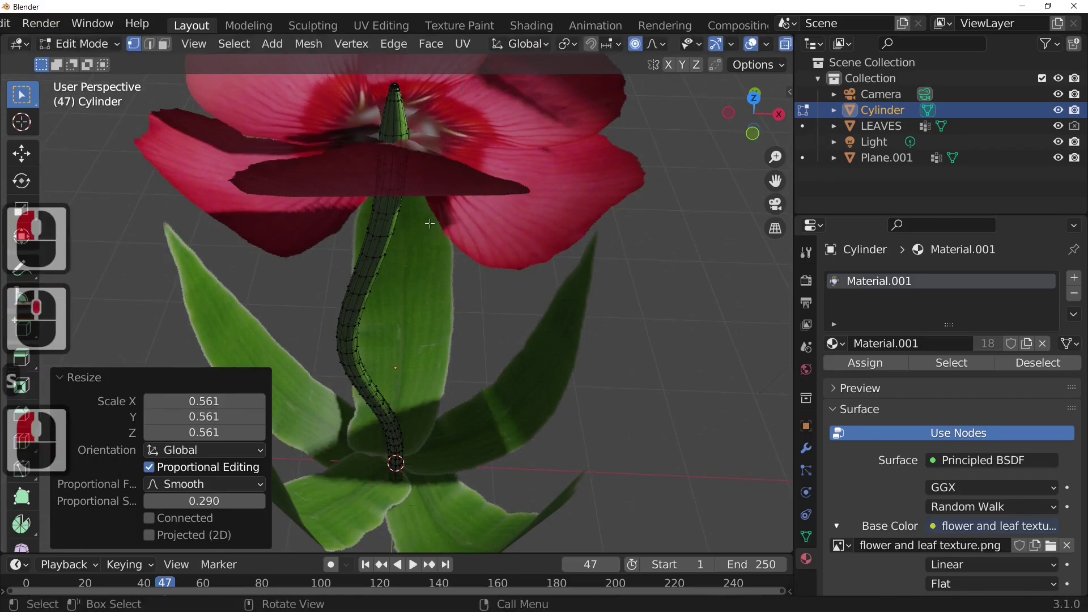
# - Lower the tapered tip along Z by about 0.123 m with proportional editing
pyautogui.press('g')
pyautogui.press('z')
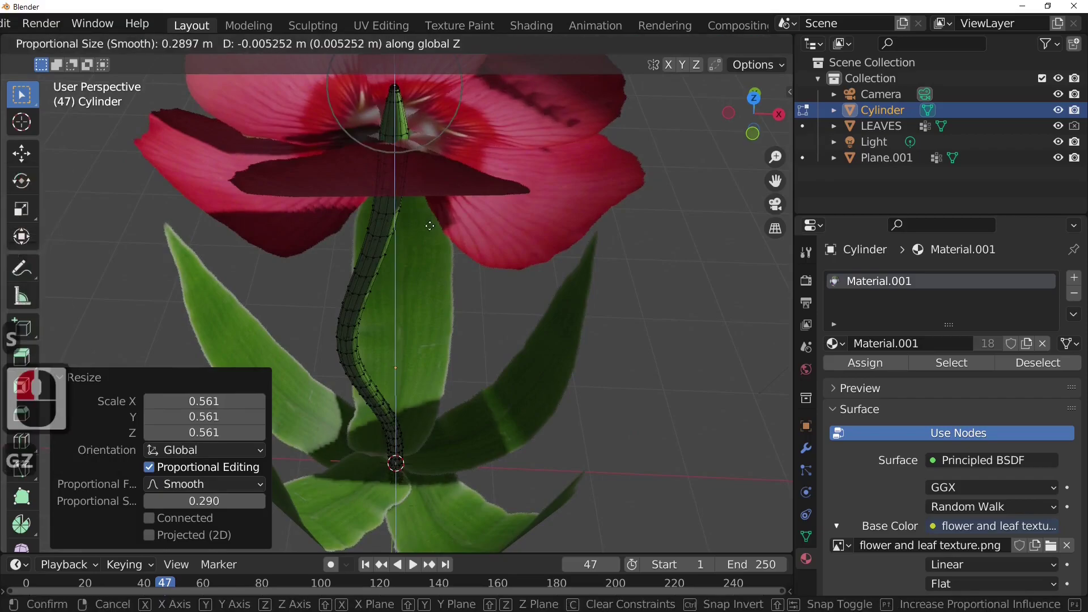
pyautogui.click(429, 249)
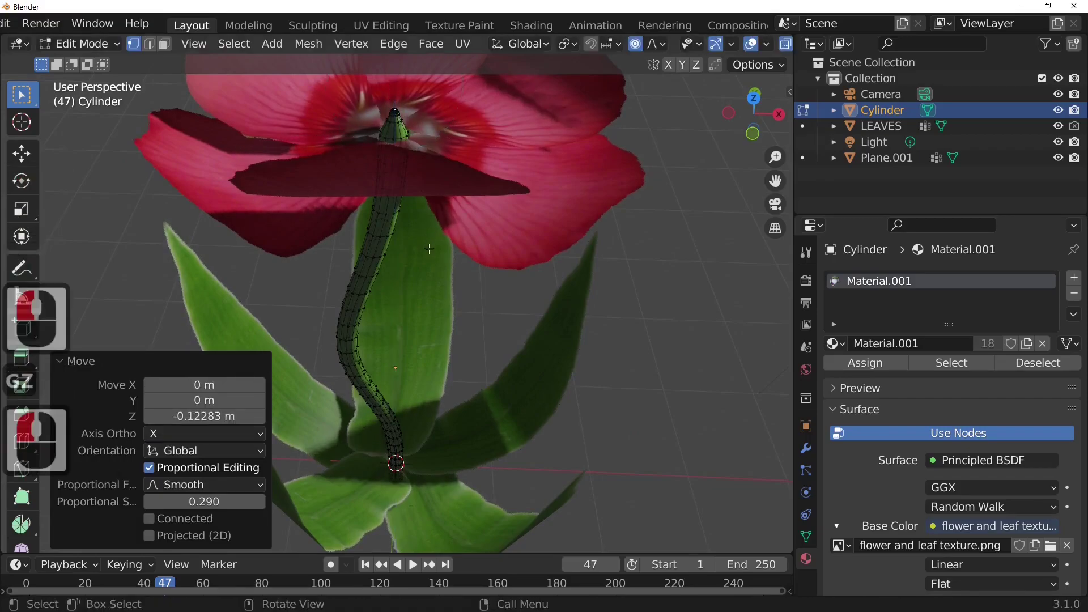
# - Grow the selection from the tip vertex down over the stem's pointed cap, and shrink it back by one step
pyautogui.scroll(1, 482, 258)
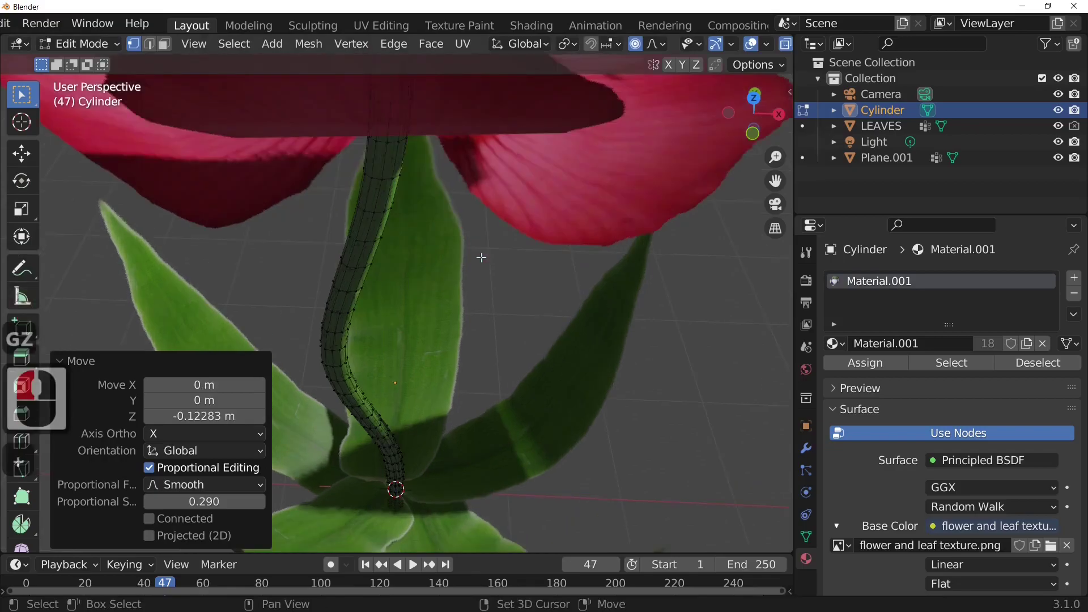
pyautogui.scroll(-3, 571, 237)
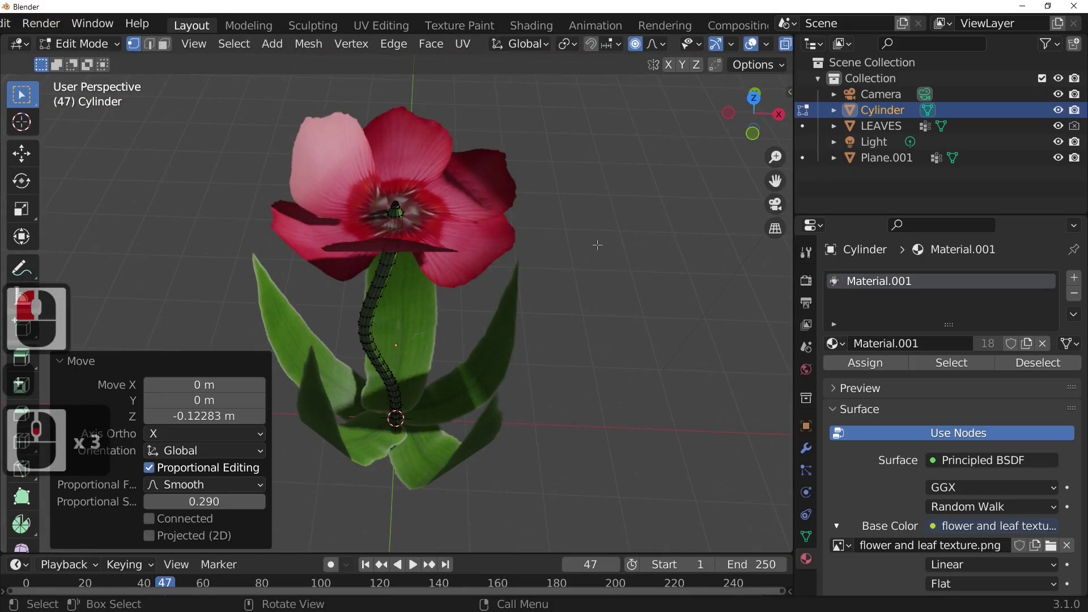
pyautogui.press('ctrl+KP_Add')
pyautogui.press('ctrl+KP_Add')
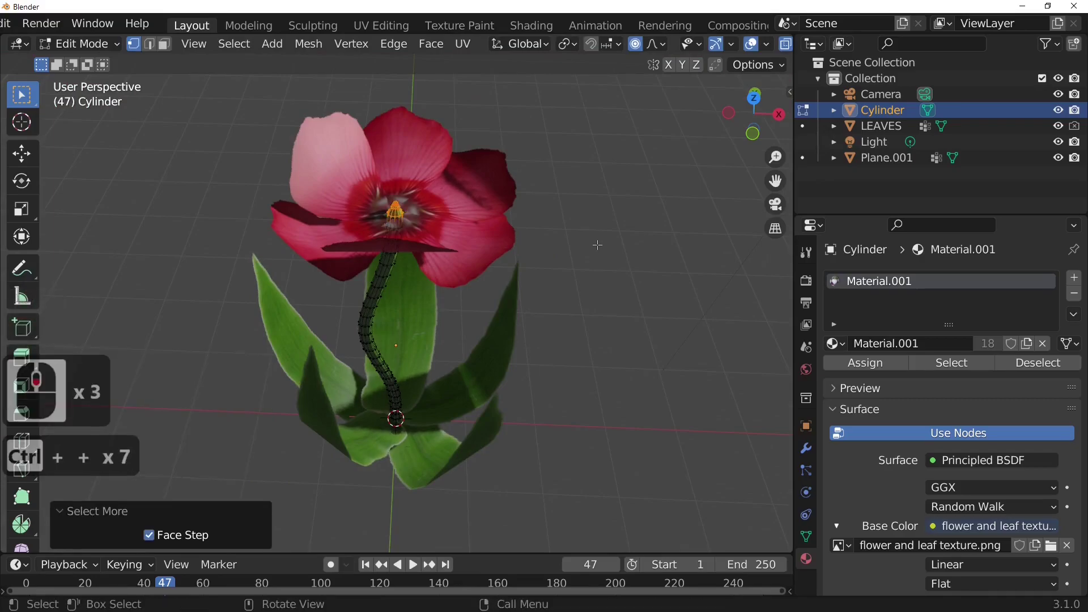
pyautogui.moveTo(535, 259); pyautogui.dragTo(509, 256, button='middle')
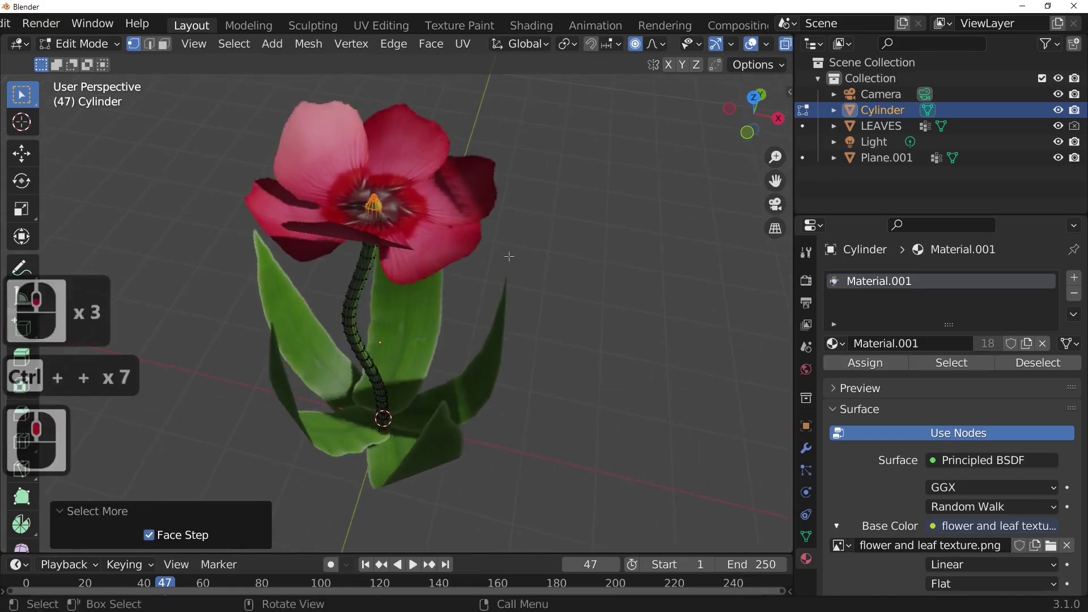
pyautogui.press('ctrl+KP_Subtract')
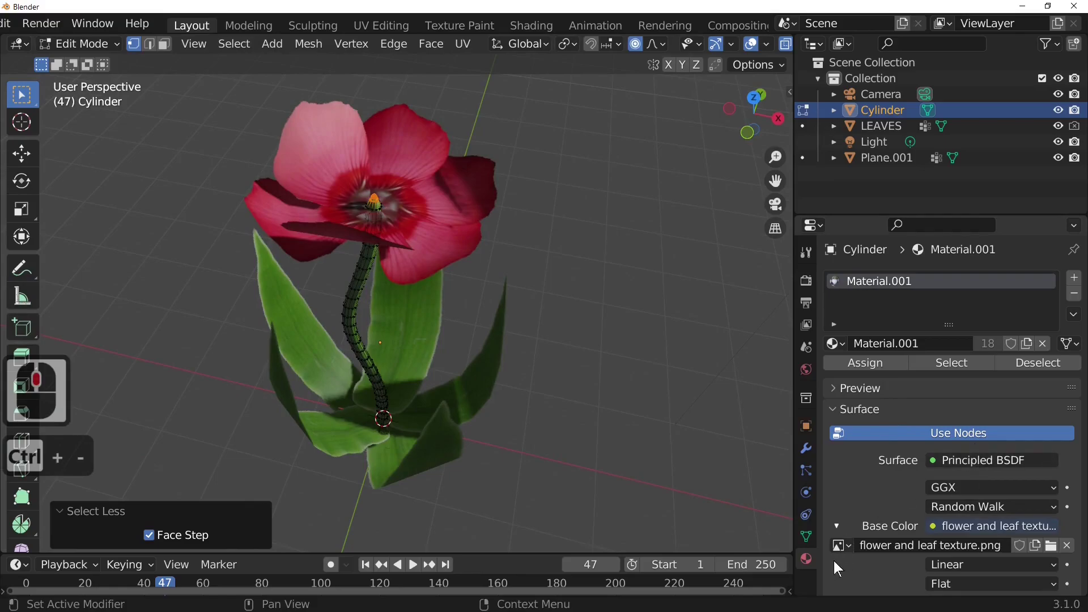
# - Add a second material slot to the stem with a new material and set its base color to black
pyautogui.click(804, 561)
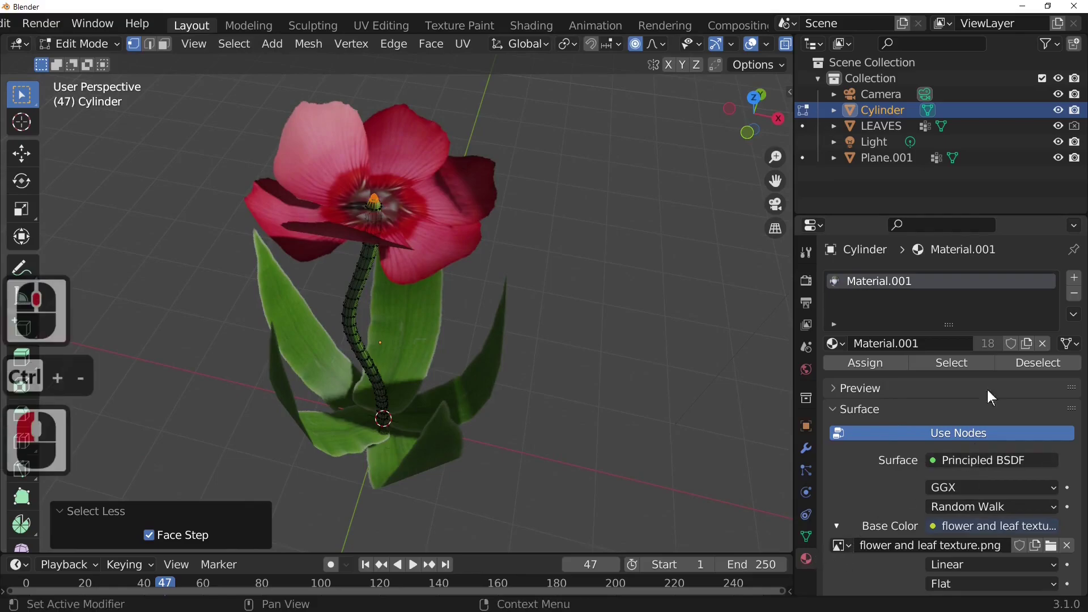
pyautogui.click(1074, 278)
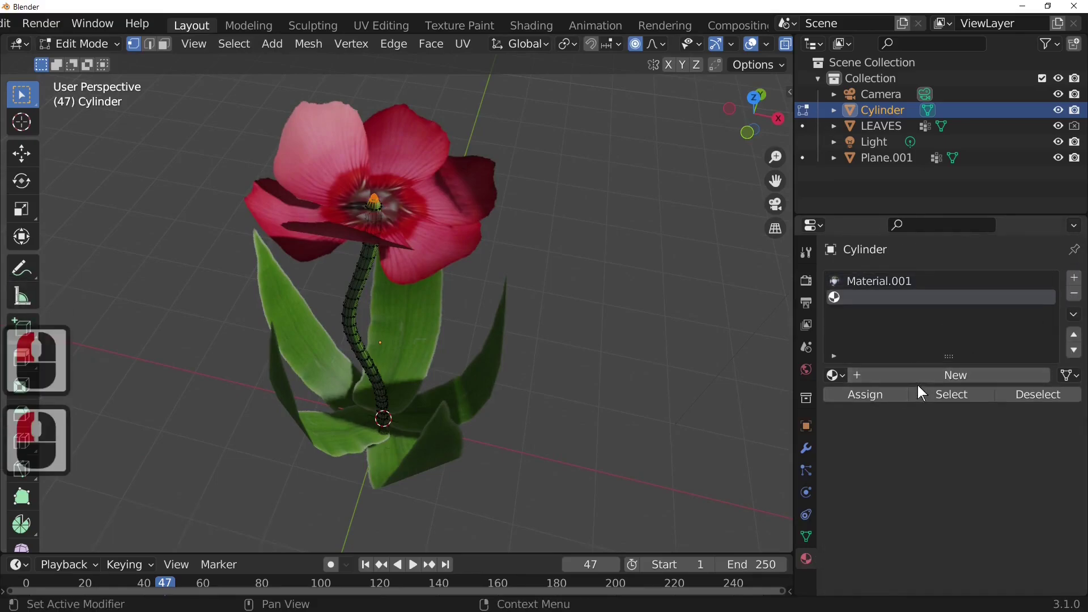
pyautogui.click(937, 375)
pyautogui.click(1012, 559)
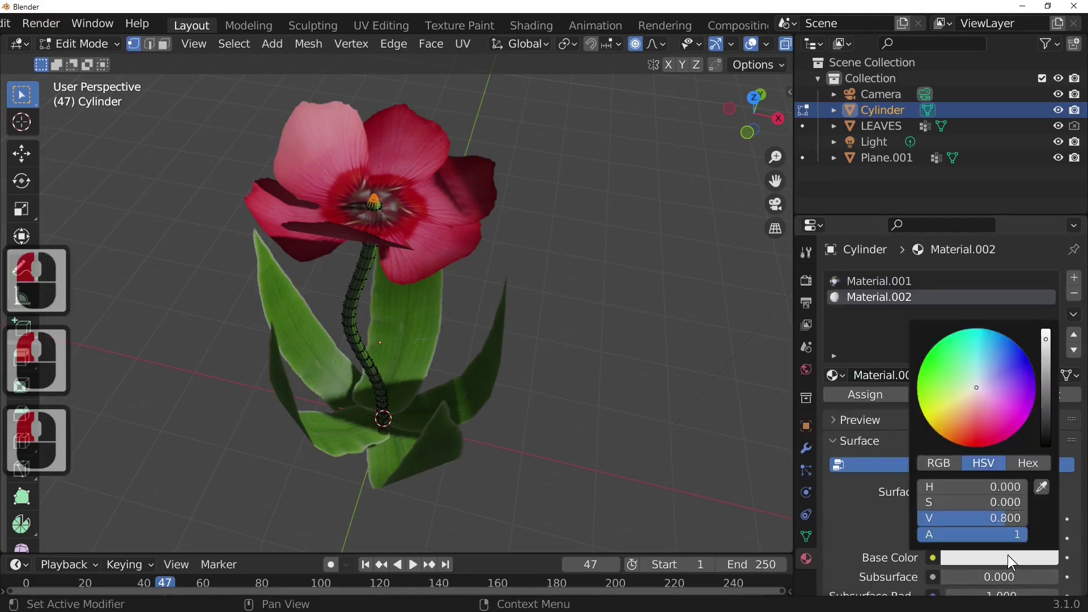
pyautogui.moveTo(1049, 394); pyautogui.dragTo(1047, 445)
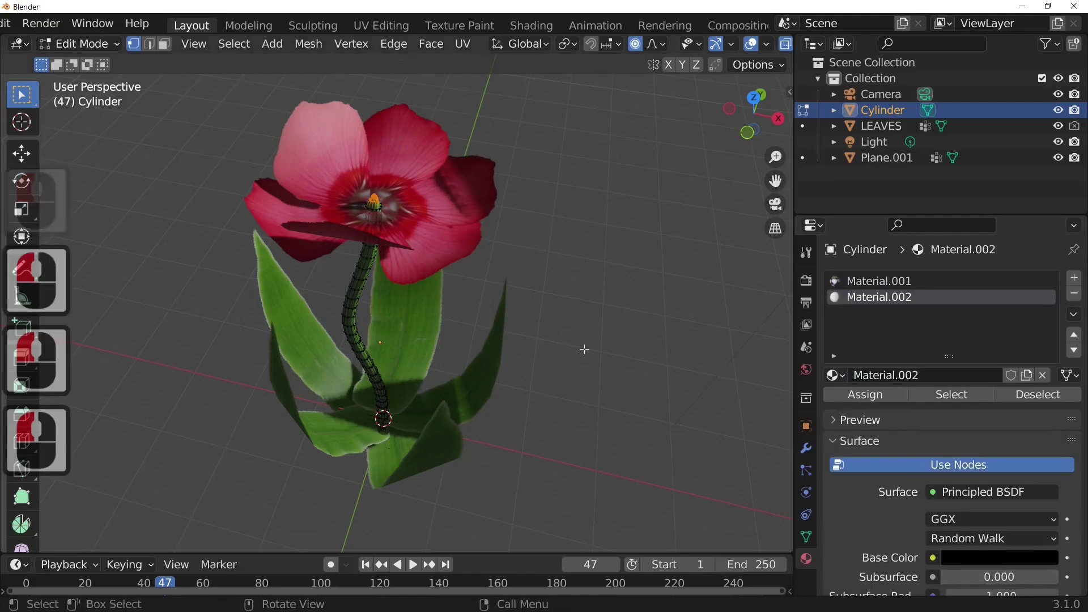
# - Assign the black Material.002 to the selected tip faces and check the stem in Object Mode
pyautogui.click(890, 402)
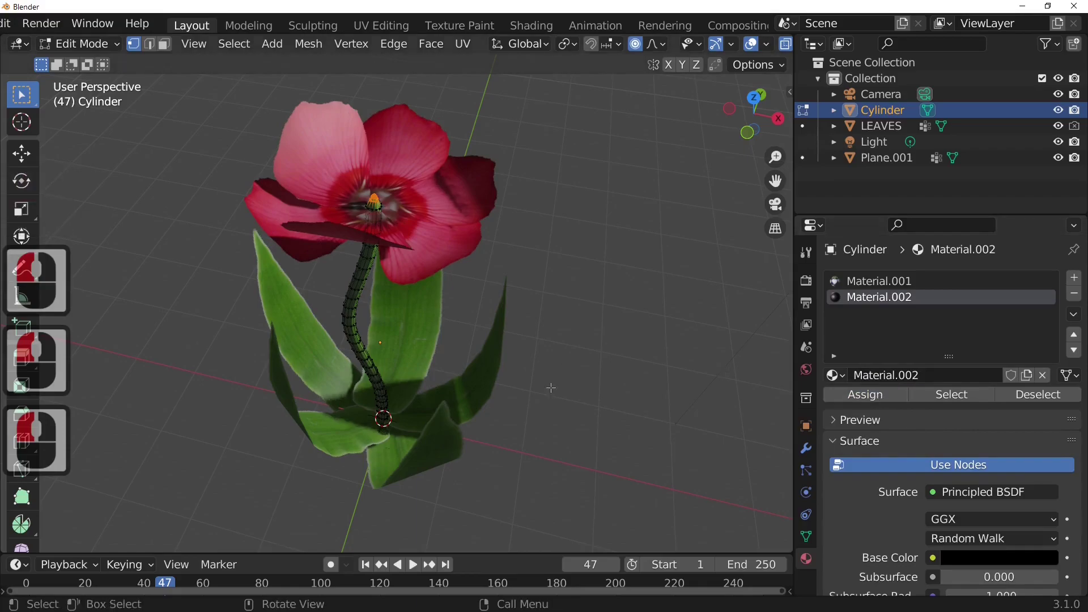
pyautogui.press('Tab')
pyautogui.scroll(1, 553, 376)
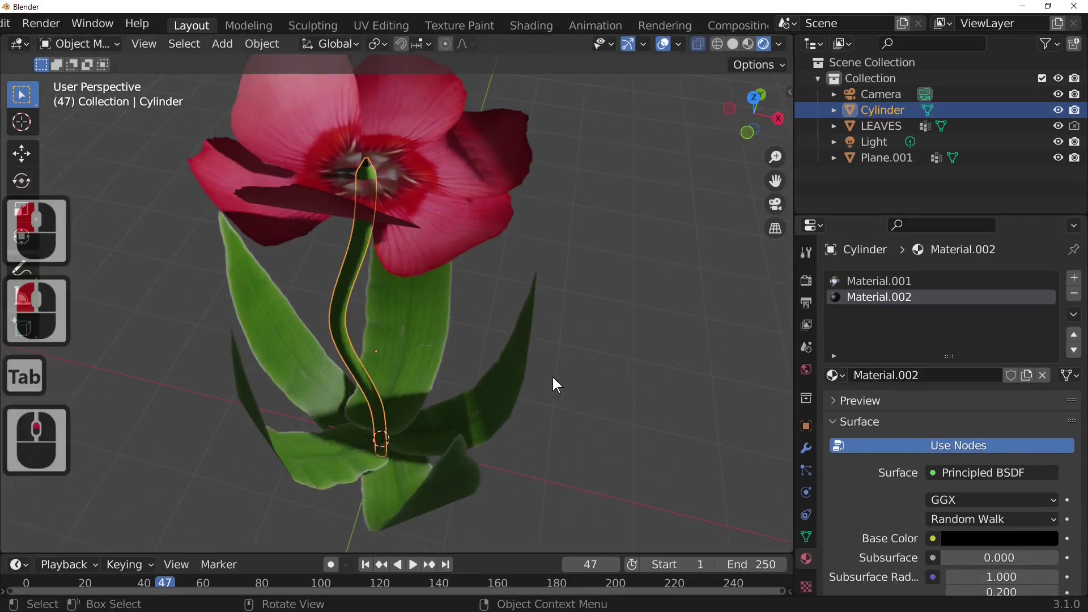
pyautogui.press('Tab')
pyautogui.press('Tab')
pyautogui.press('Tab')
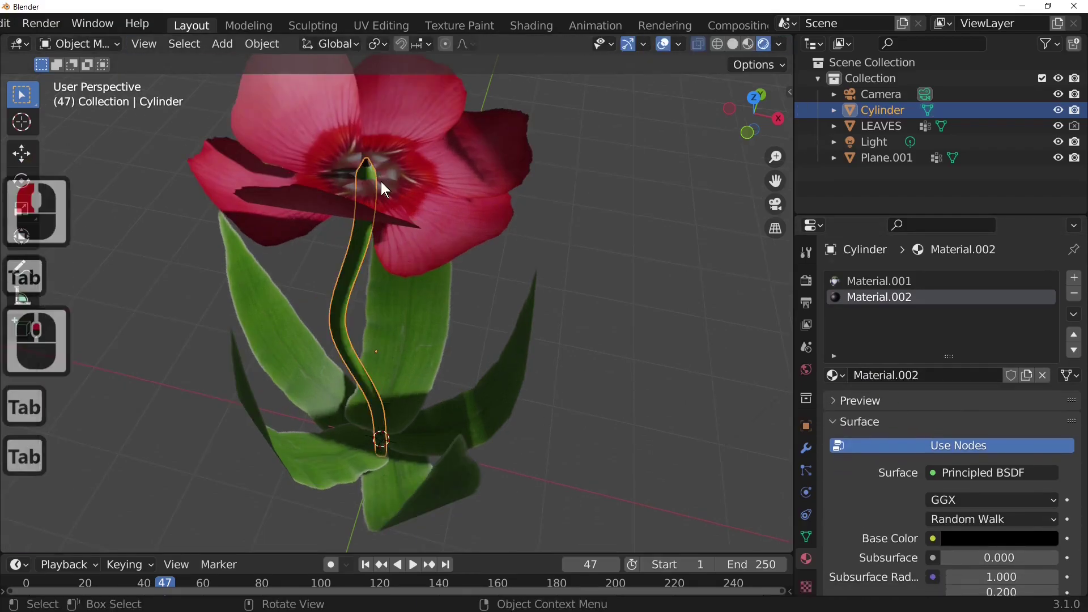
# - Grow the tip selection by one step in Edit Mode and assign Material.002 to the enlarged selection
pyautogui.press('ctrl+KP_Add')
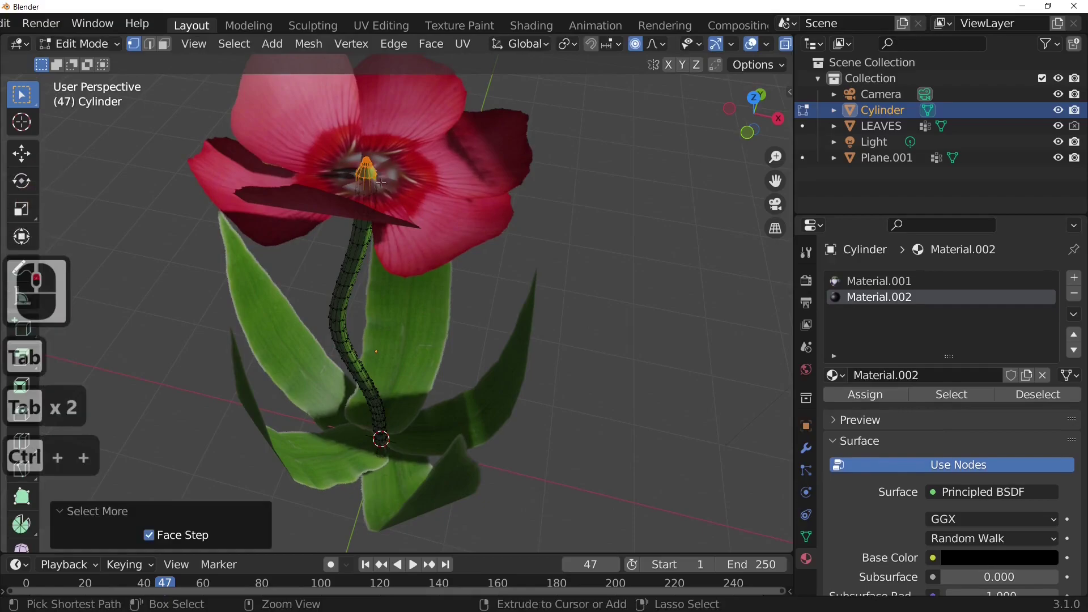
pyautogui.click(916, 301)
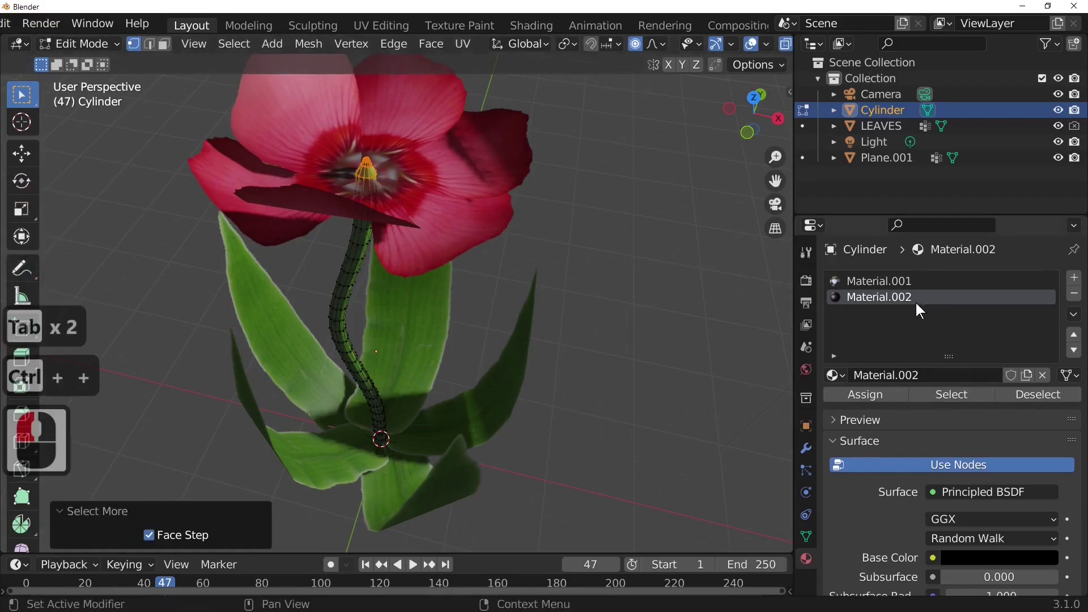
pyautogui.click(862, 397)
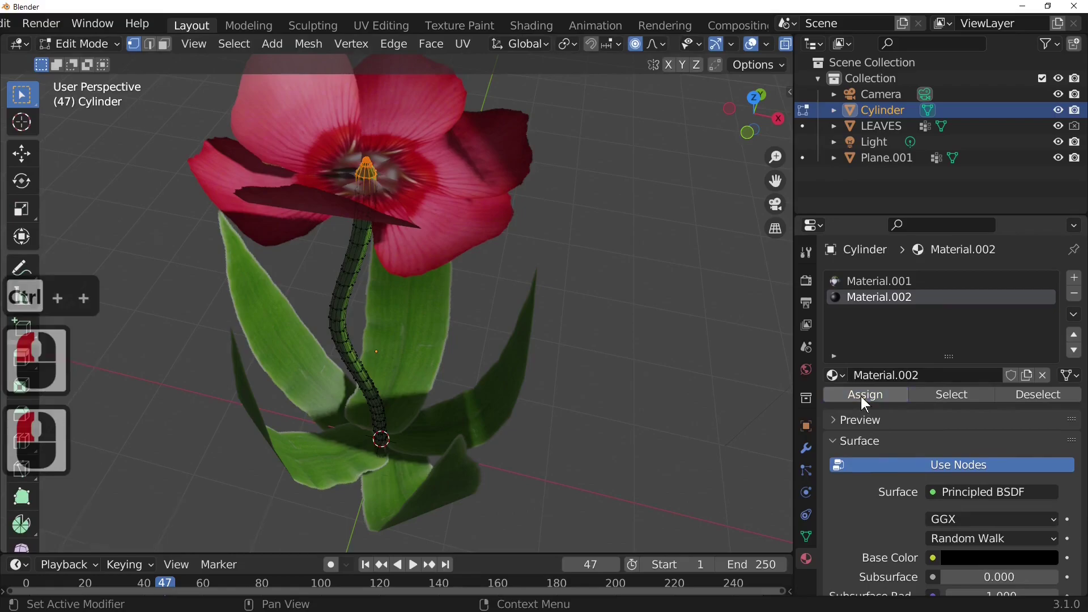
# - Check the black tip in the flower's centre from several angles and return the stem to Object Mode
pyautogui.press('capslock')
pyautogui.moveTo(523, 425); pyautogui.dragTo(562, 451, button='middle')
pyautogui.scroll(1, 541, 459)
pyautogui.scroll(-3, 541, 458)
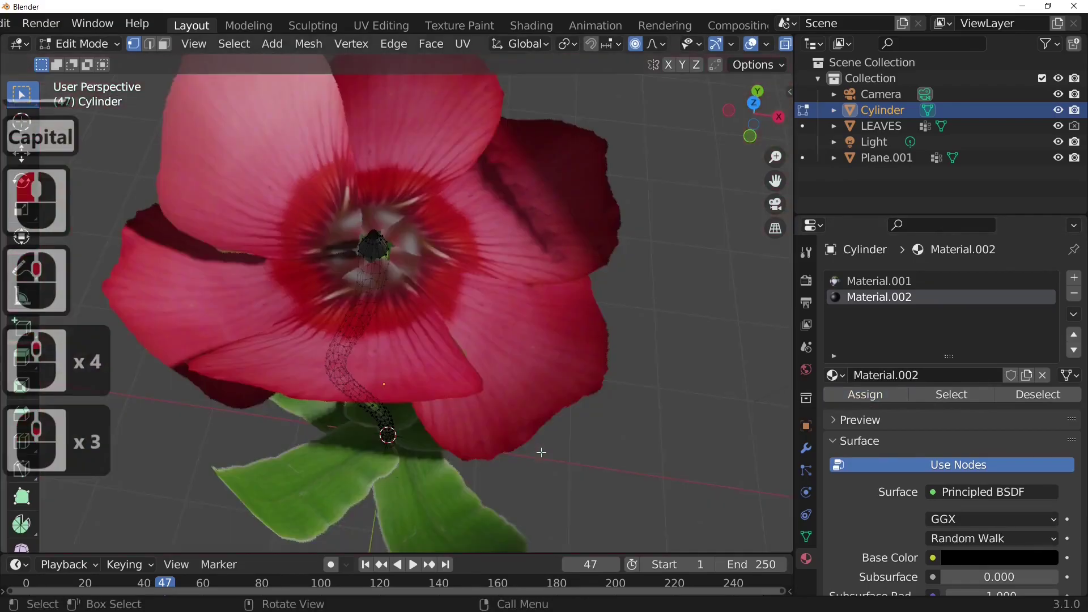
pyautogui.moveTo(540, 453); pyautogui.dragTo(511, 370, button='middle')
pyautogui.press('capslock')
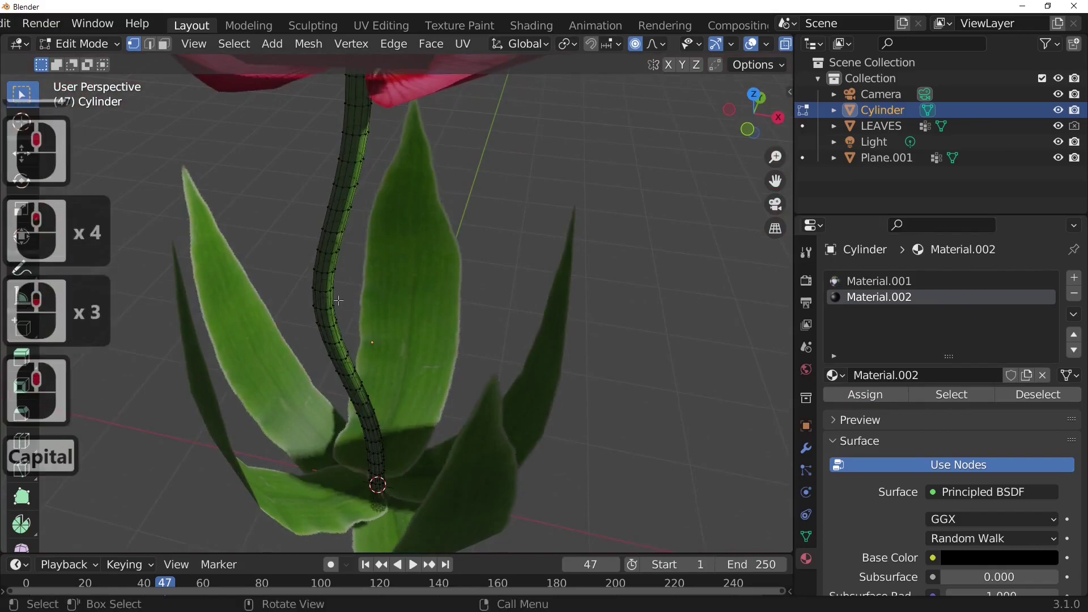
pyautogui.press('Tab')
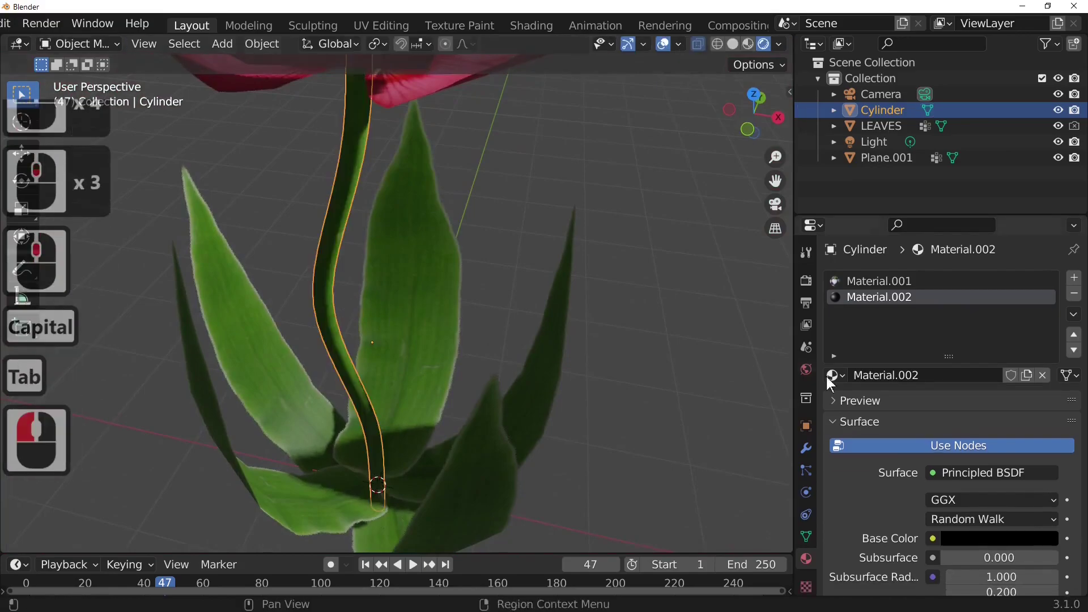
# - Check the modifier stacks of the stem, the leaves and the petals
pyautogui.click(806, 449)
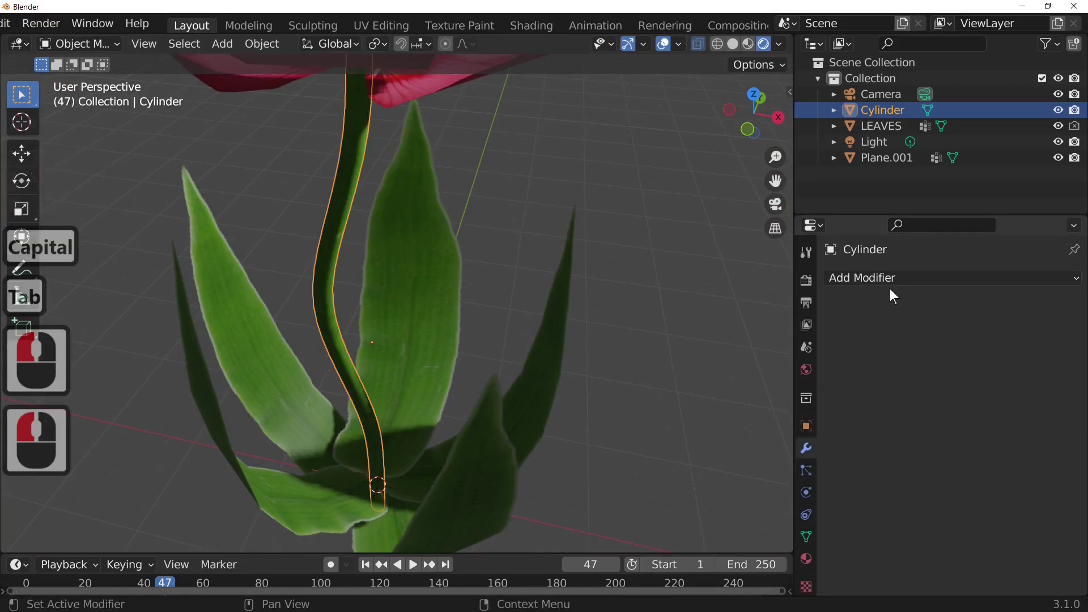
pyautogui.click(399, 339)
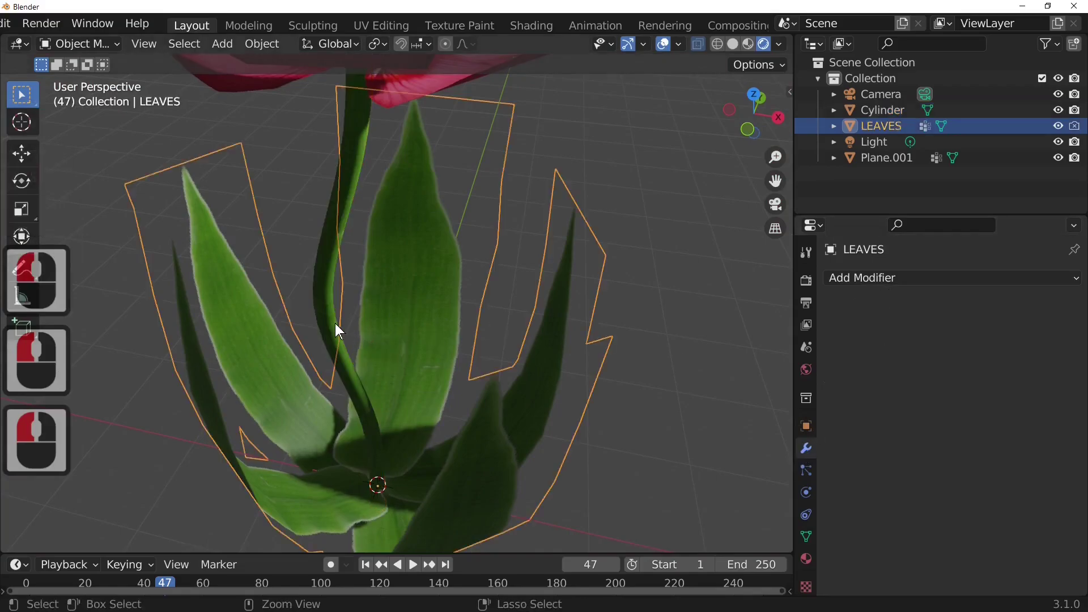
pyautogui.click(335, 324)
pyautogui.keyDown('ctrl'); pyautogui.click(443, 85); pyautogui.keyUp('ctrl')
pyautogui.keyDown('ctrl'); pyautogui.click(413, 109); pyautogui.keyUp('ctrl')
pyautogui.keyDown('ctrl'); pyautogui.click(412, 109); pyautogui.keyUp('ctrl')
pyautogui.keyDown('ctrl'); pyautogui.click(413, 109); pyautogui.keyUp('ctrl')
pyautogui.scroll(-3, 405, 136)
pyautogui.click(397, 187)
pyautogui.keyDown('ctrl'); pyautogui.click(366, 270); pyautogui.keyUp('ctrl')
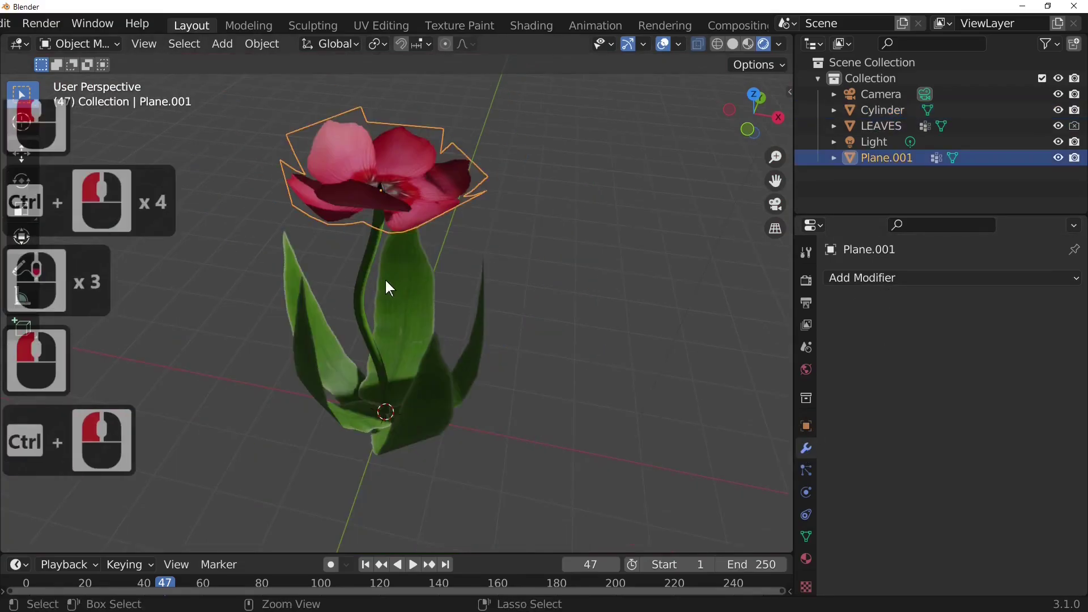
# - Join the petals, the stem and the leaves into one object with the leaves as the active object
pyautogui.click(412, 166)
pyautogui.keyDown('shift'); pyautogui.click(368, 268); pyautogui.keyUp('shift')
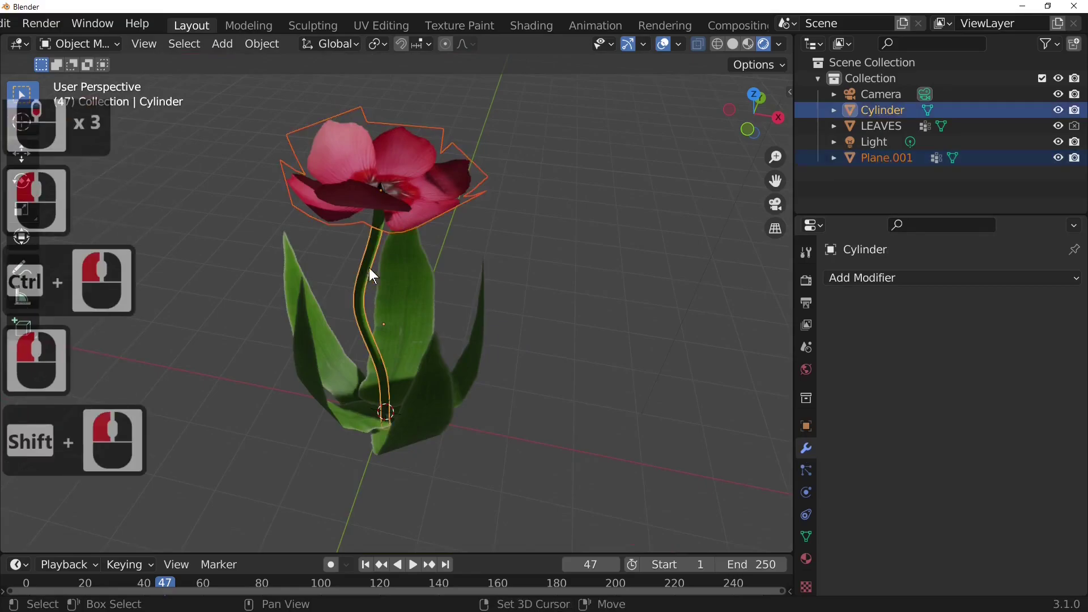
pyautogui.keyDown('shift'); pyautogui.click(353, 329); pyautogui.keyUp('shift')
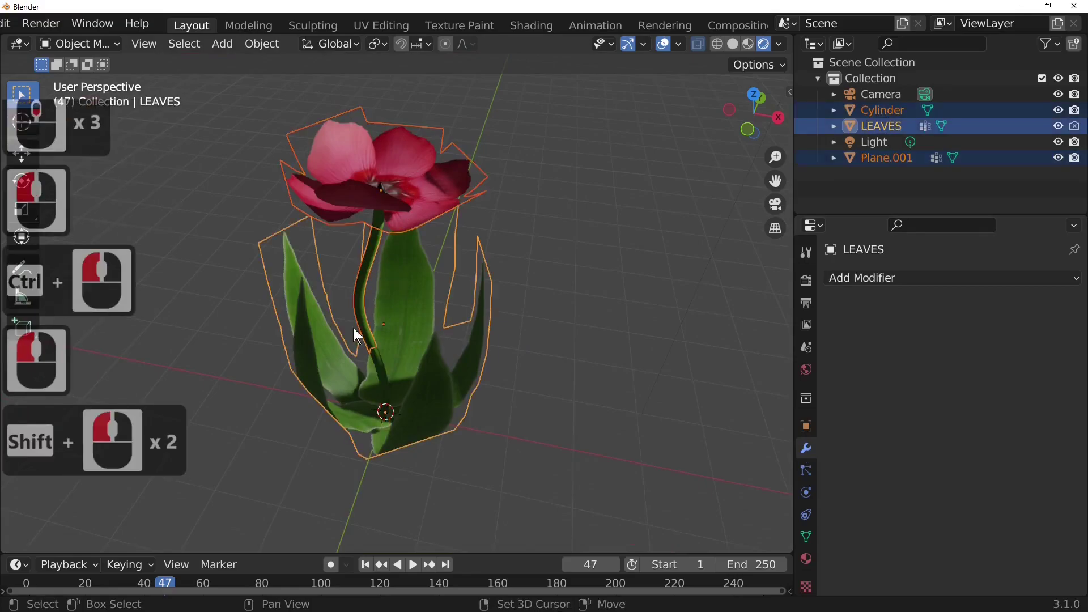
pyautogui.rightClick(372, 260)
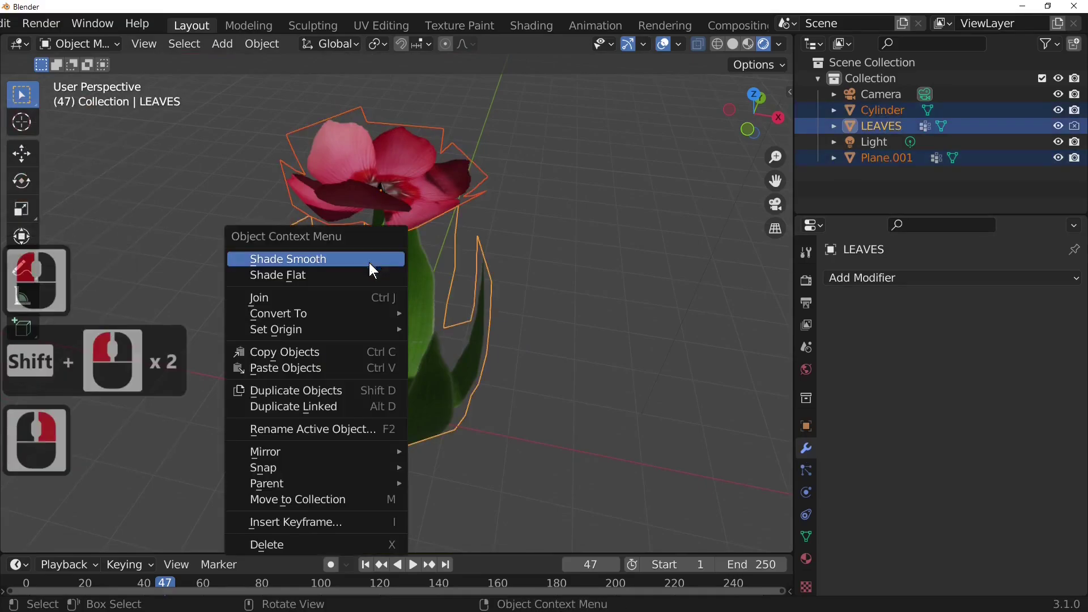
pyautogui.click(332, 301)
pyautogui.moveTo(502, 406); pyautogui.dragTo(525, 449, button='middle')
pyautogui.click(613, 413)
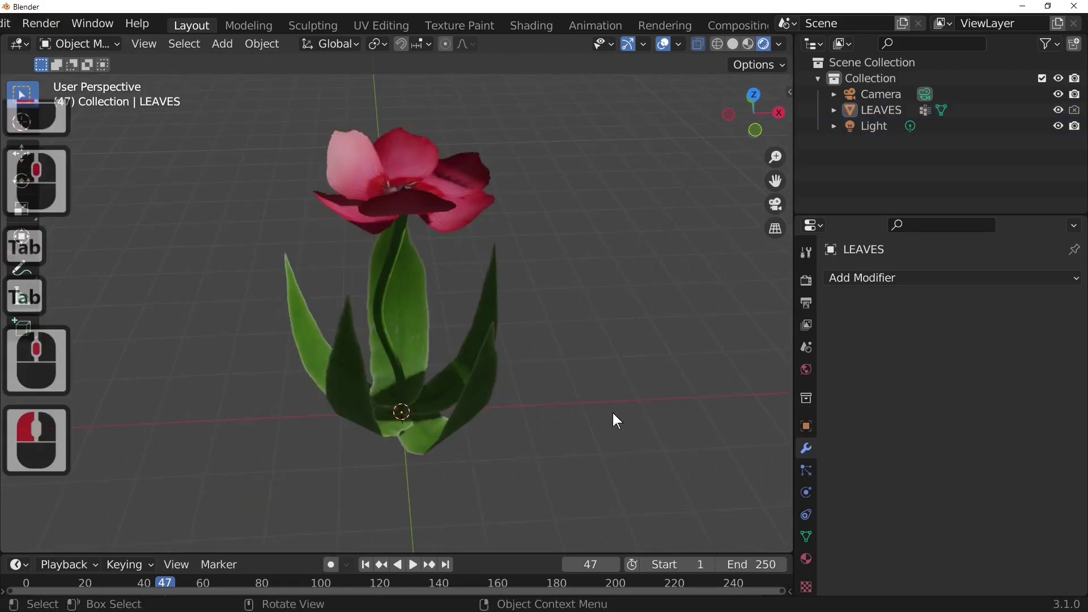
# - Select the joined flower and examine its combined mesh in Edit Mode and Object Mode
pyautogui.moveTo(637, 423); pyautogui.dragTo(369, 205, button='middle')
pyautogui.click(367, 201)
pyautogui.press('Tab')
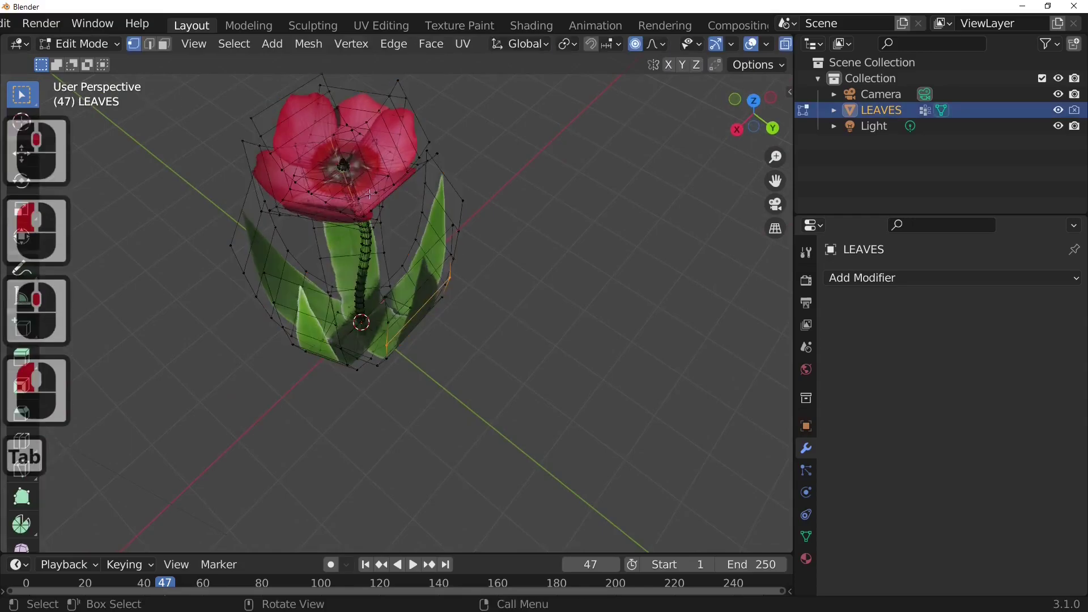
pyautogui.press('Tab')
pyautogui.click(381, 188)
pyautogui.press('Tab')
pyautogui.click(381, 188)
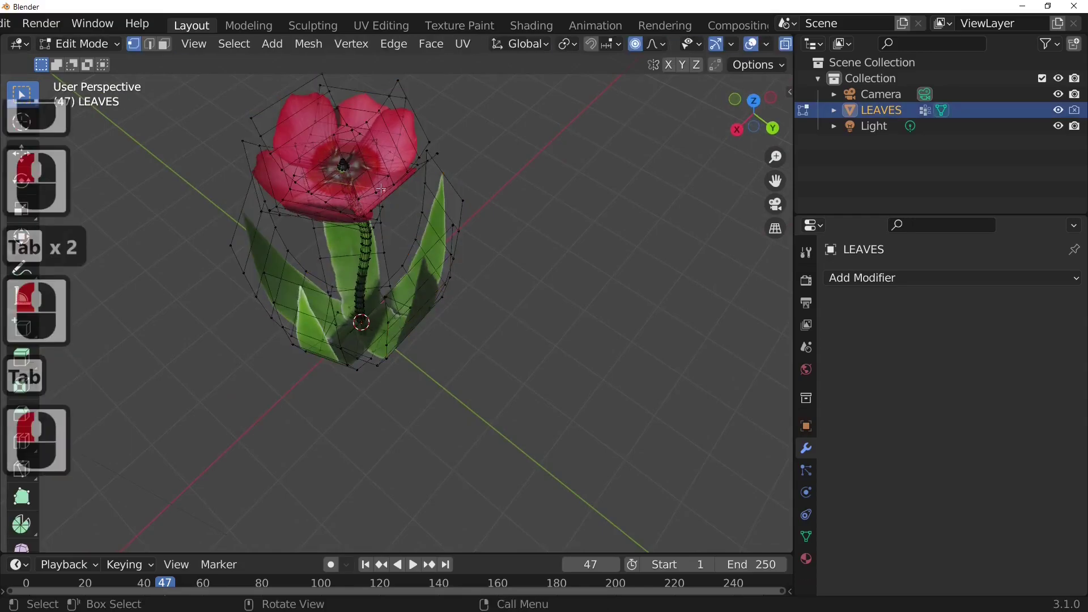
pyautogui.press('Tab')
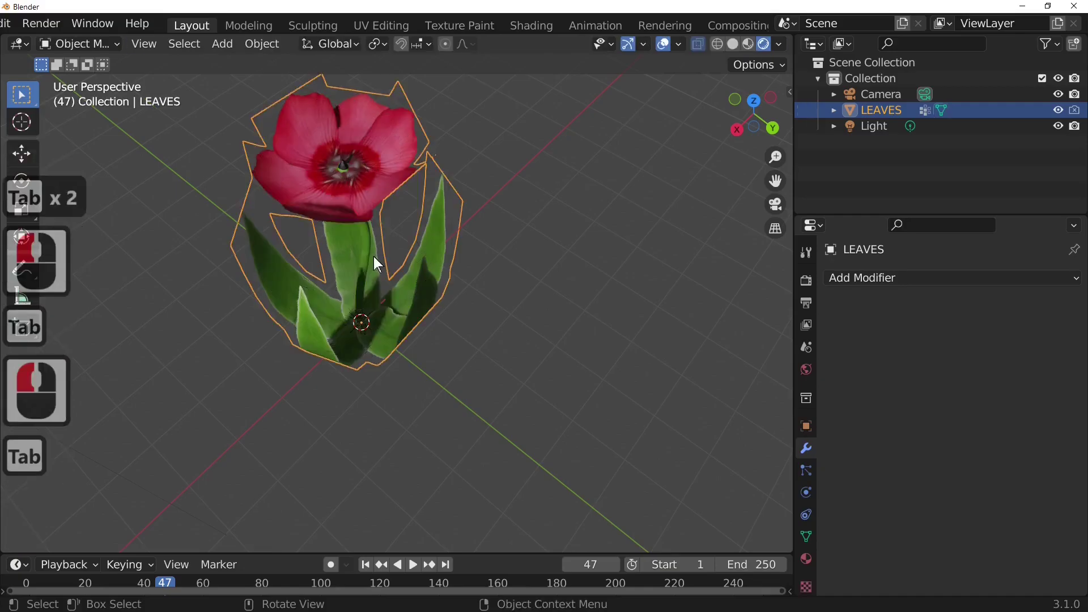
# - Select the whole linked stem in Edit Mode, lower it about 0.046 m along Z, and return to Object Mode
pyautogui.press('Tab')
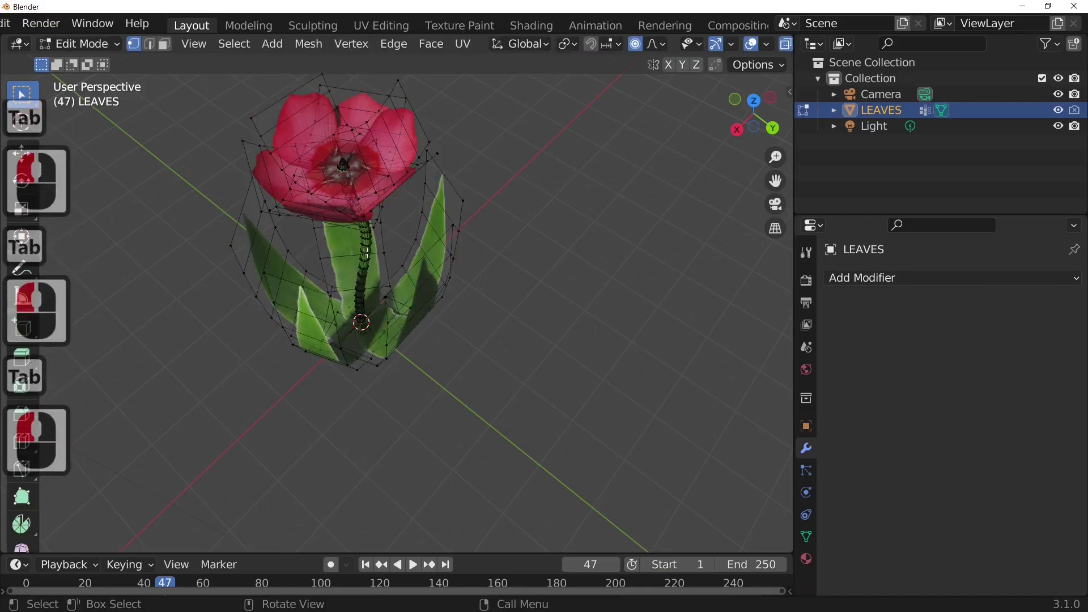
pyautogui.press('l')
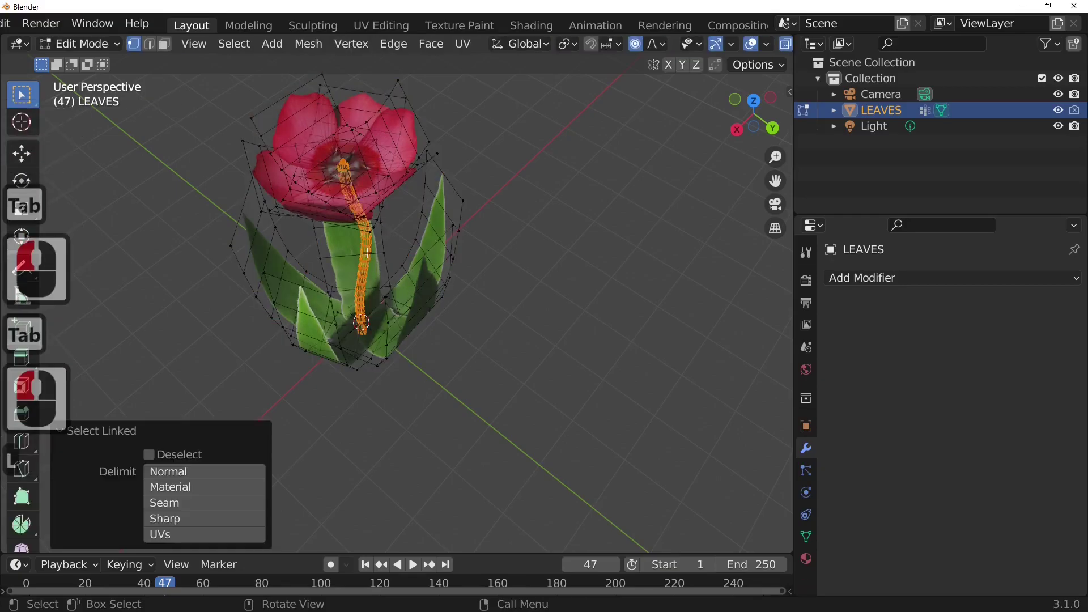
pyautogui.press('g')
pyautogui.press('z')
pyautogui.click(367, 255)
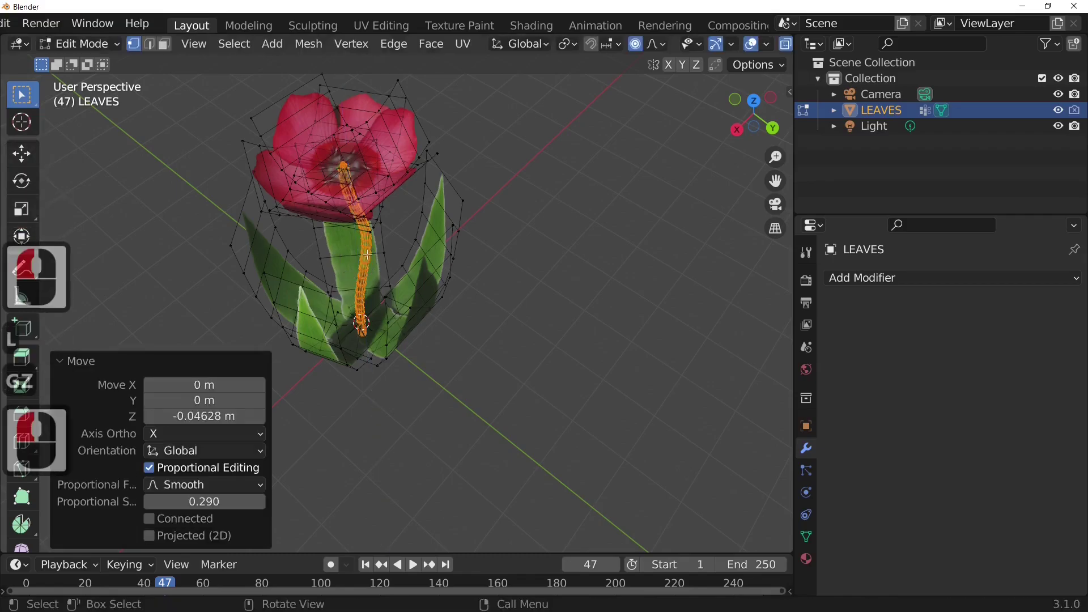
pyautogui.press('Tab')
pyautogui.moveTo(503, 306); pyautogui.dragTo(539, 292, button='middle')
pyautogui.press('capslock')
pyautogui.moveTo(536, 418); pyautogui.dragTo(479, 349, button='middle')
pyautogui.press('Tab')
pyautogui.press('Tab')
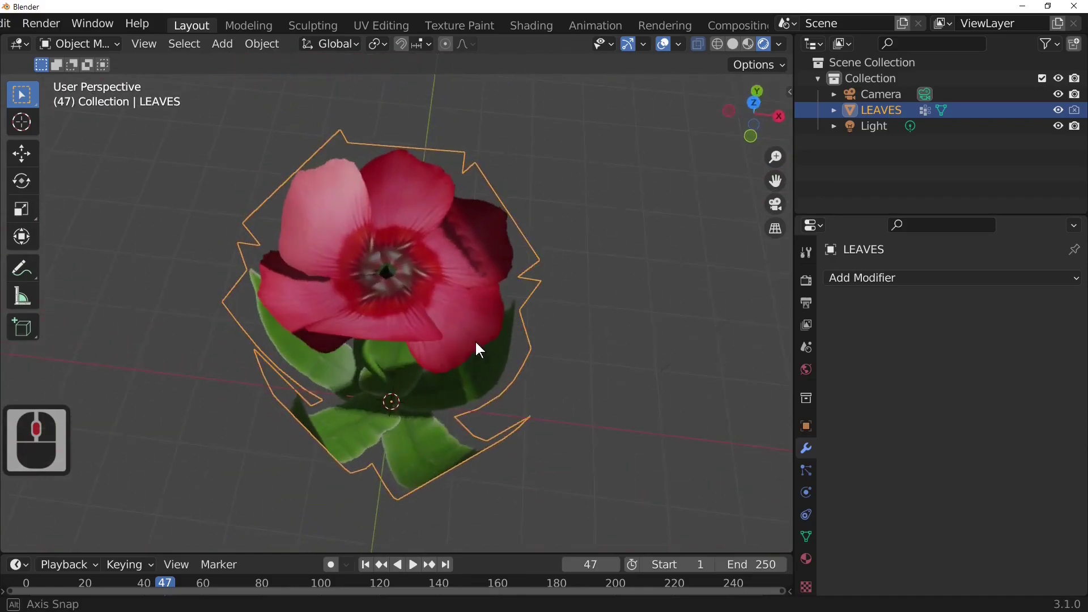
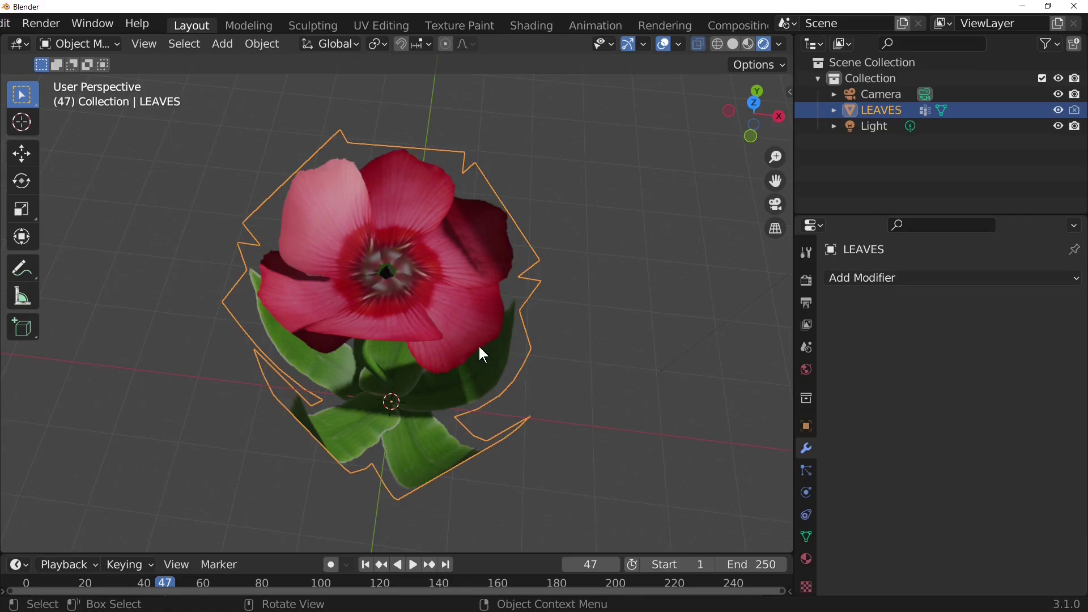
# - Enable Ambient Occlusion, Bloom and Screen Space Reflections in the Eevee render settings
pyautogui.moveTo(481, 351); pyautogui.dragTo(782, 286, button='middle')
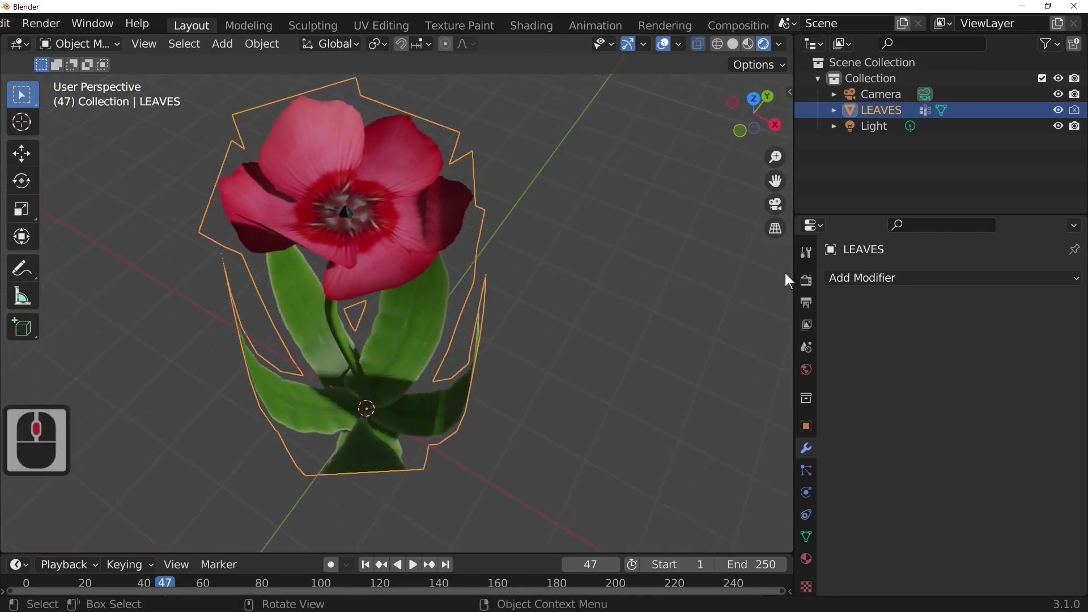
pyautogui.click(806, 280)
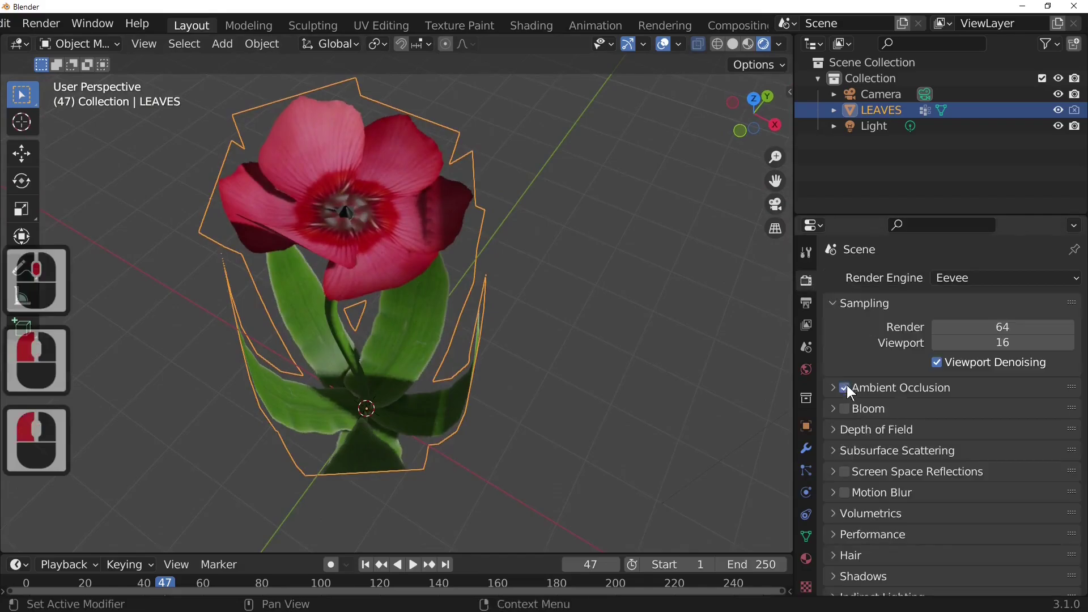
pyautogui.click(845, 409)
pyautogui.scroll(-1, 879, 478)
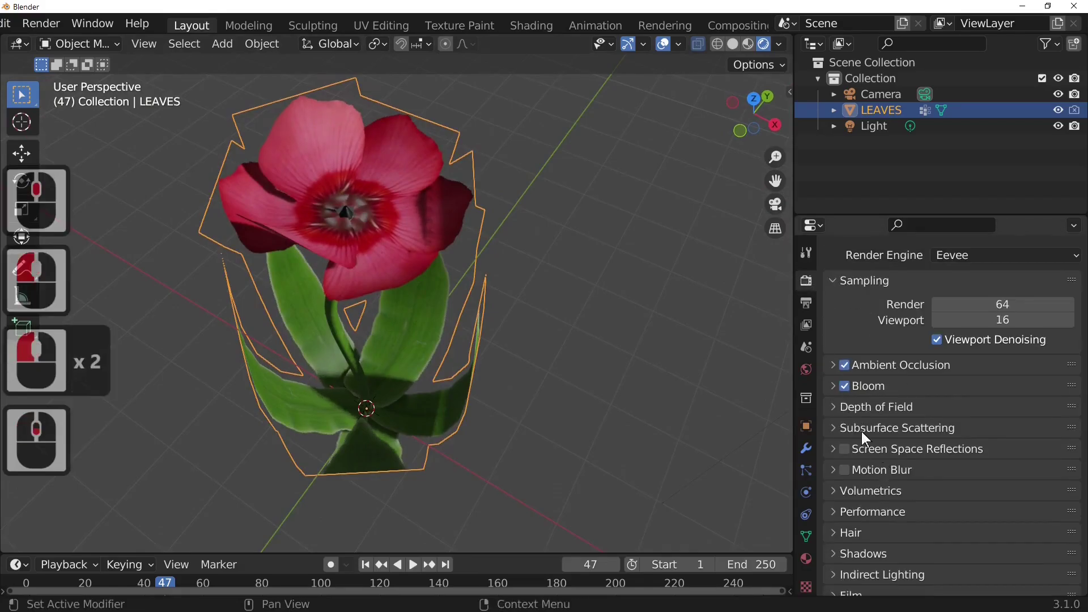
pyautogui.click(845, 449)
pyautogui.scroll(-5, 869, 489)
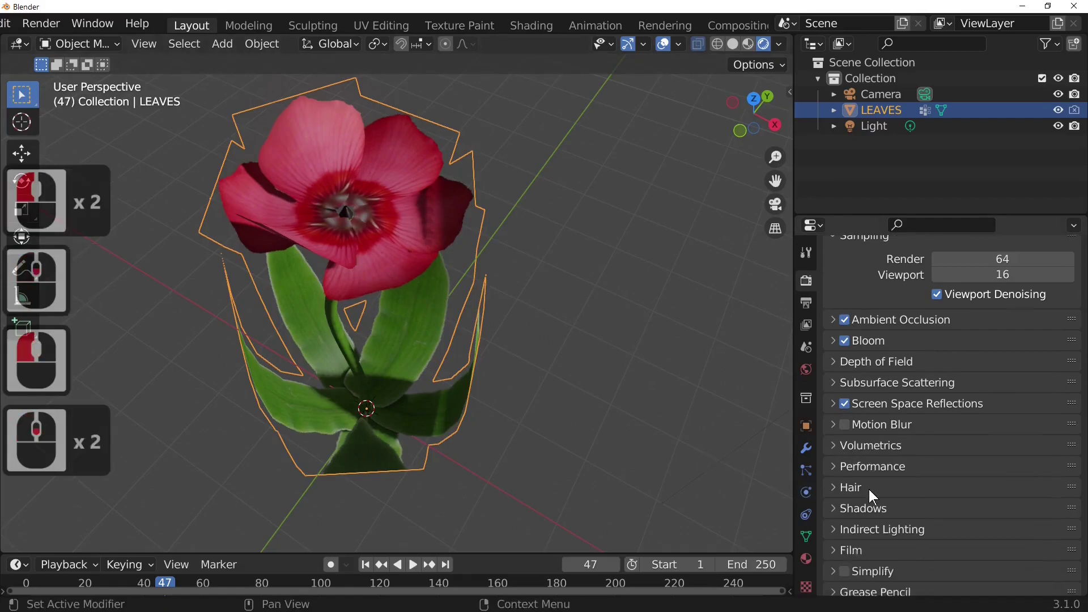
pyautogui.scroll(-7, 869, 492)
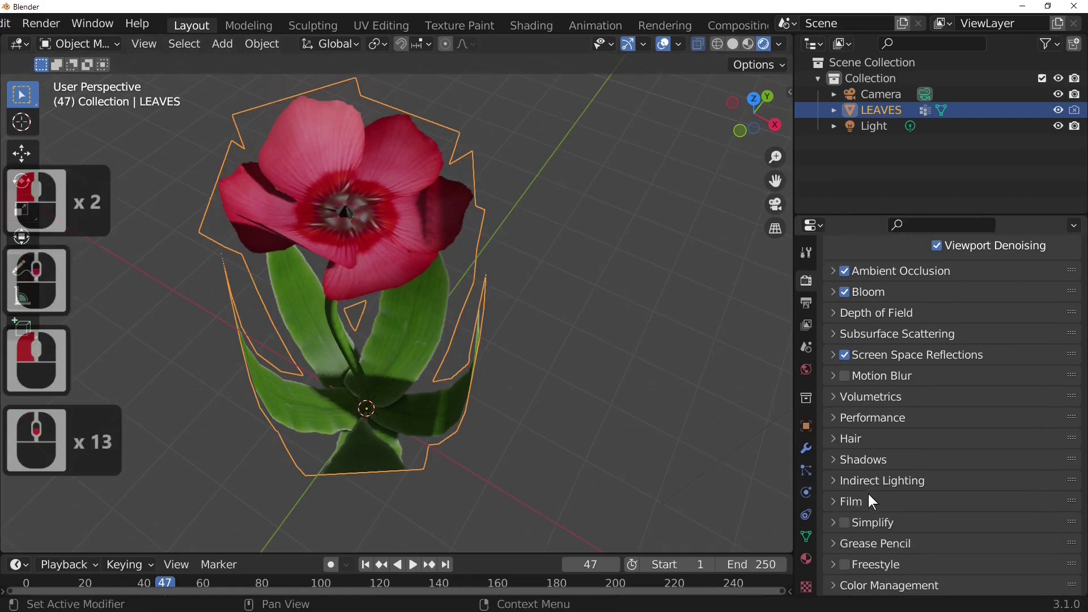
# - Set the Metallic value of the flower's textured Material.001 to 0.746
pyautogui.click(430, 243)
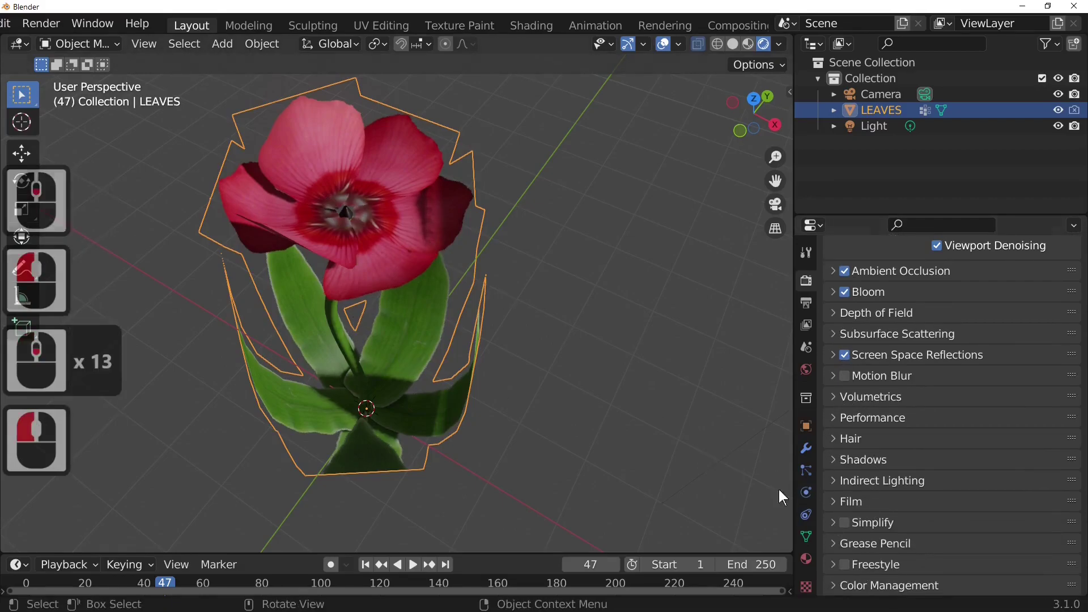
pyautogui.click(809, 560)
pyautogui.scroll(-3, 941, 443)
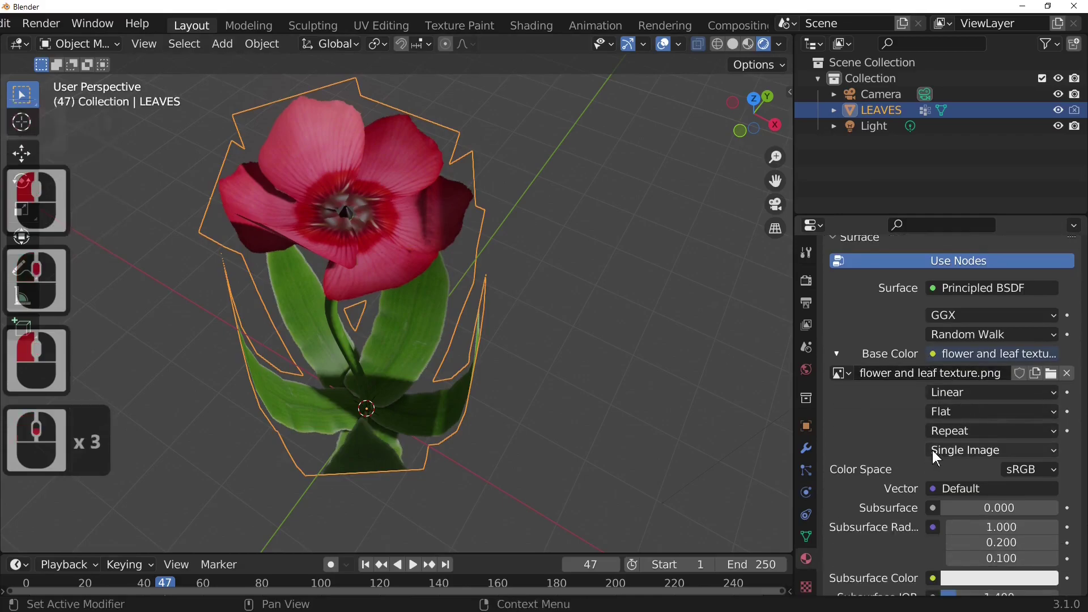
pyautogui.scroll(5, 884, 426)
pyautogui.scroll(4, 883, 430)
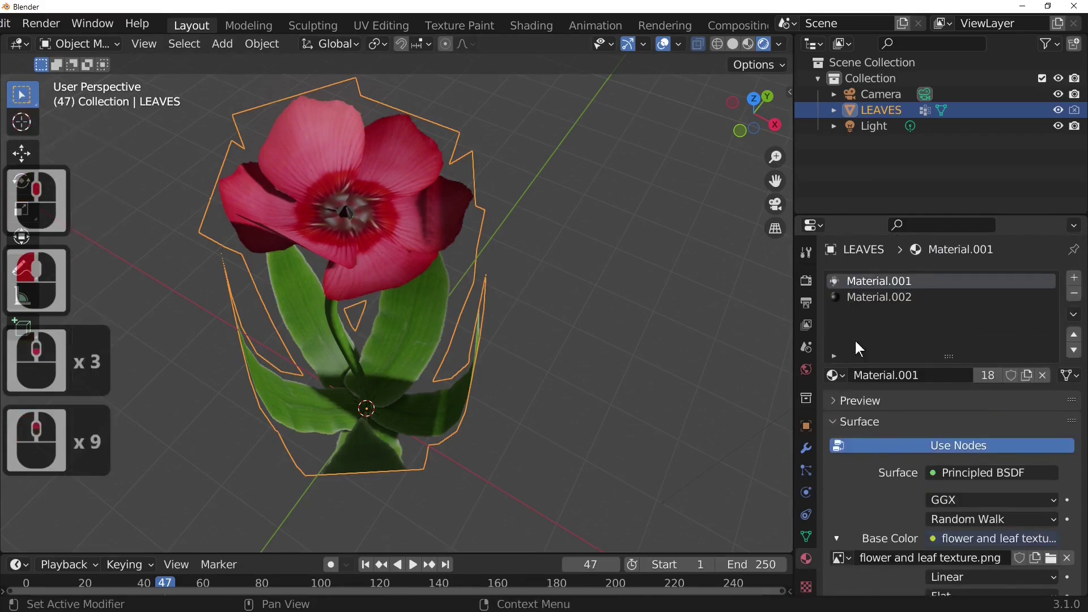
pyautogui.click(861, 299)
pyautogui.click(862, 283)
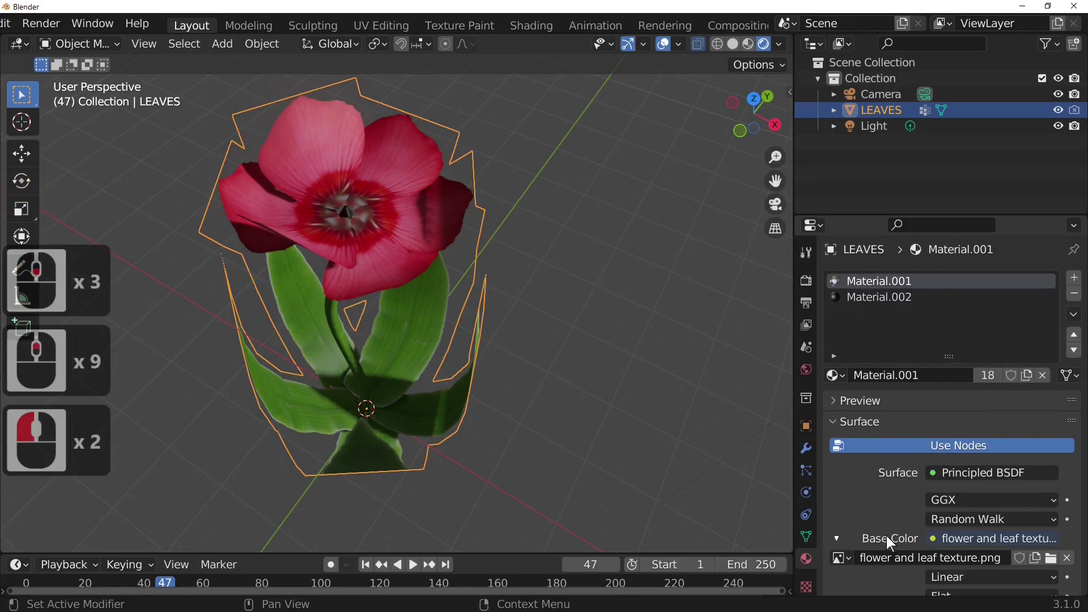
pyautogui.scroll(-10, 886, 536)
pyautogui.scroll(-3, 994, 531)
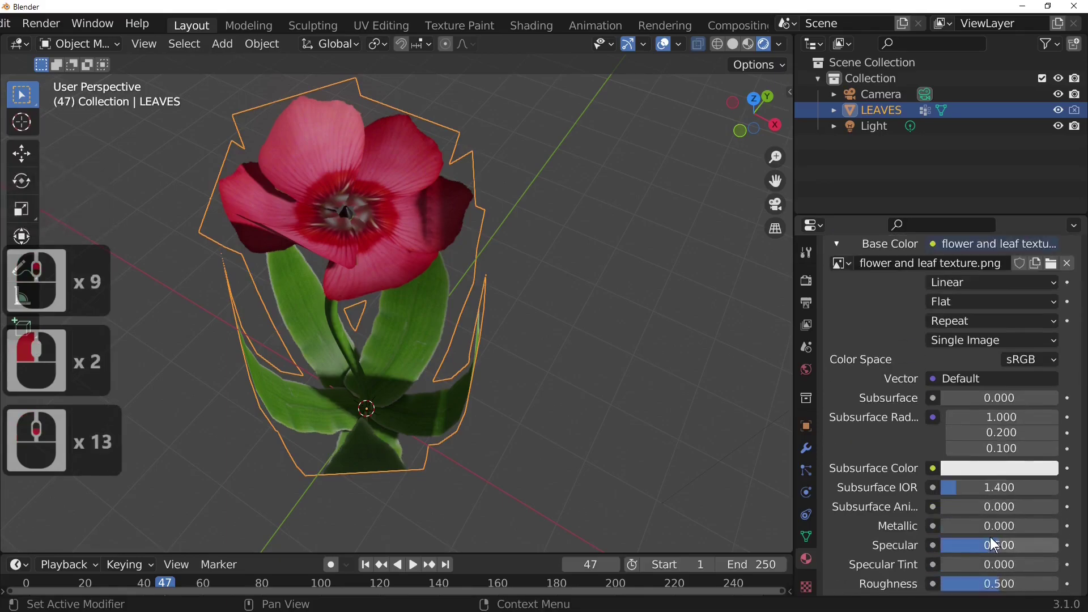
pyautogui.moveTo(960, 527); pyautogui.dragTo(1029, 526)
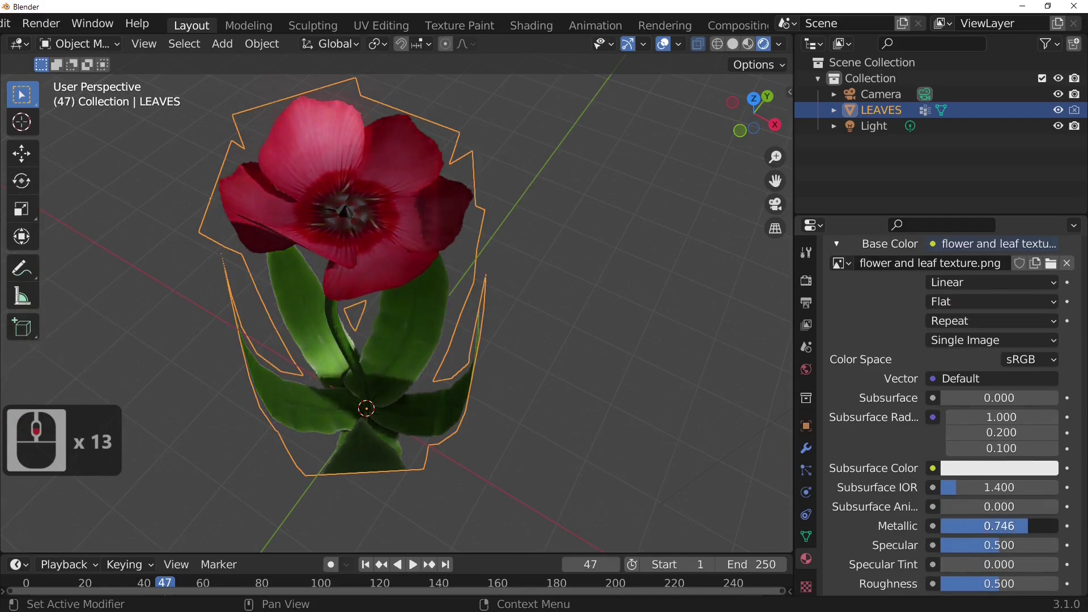
# - Reduce the Roughness of Material.001 to 0.337 and check the shine on the leaves and petals
pyautogui.scroll(-5, 989, 558)
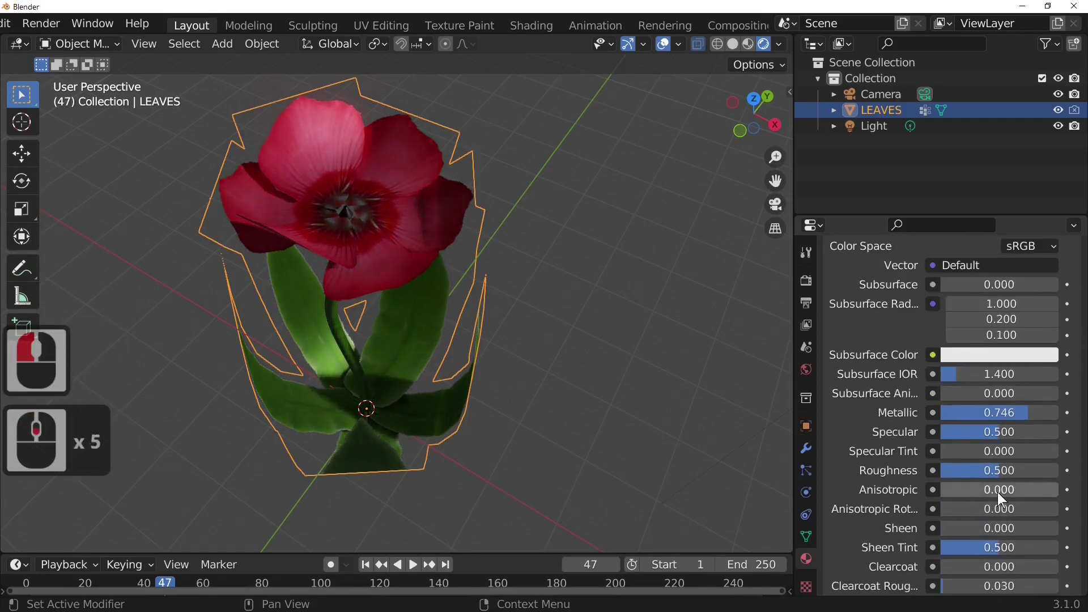
pyautogui.moveTo(998, 473)
pyautogui.mouseDown()
pyautogui.moveTo(964, 474)
pyautogui.moveTo(978, 473)
pyautogui.mouseUp()
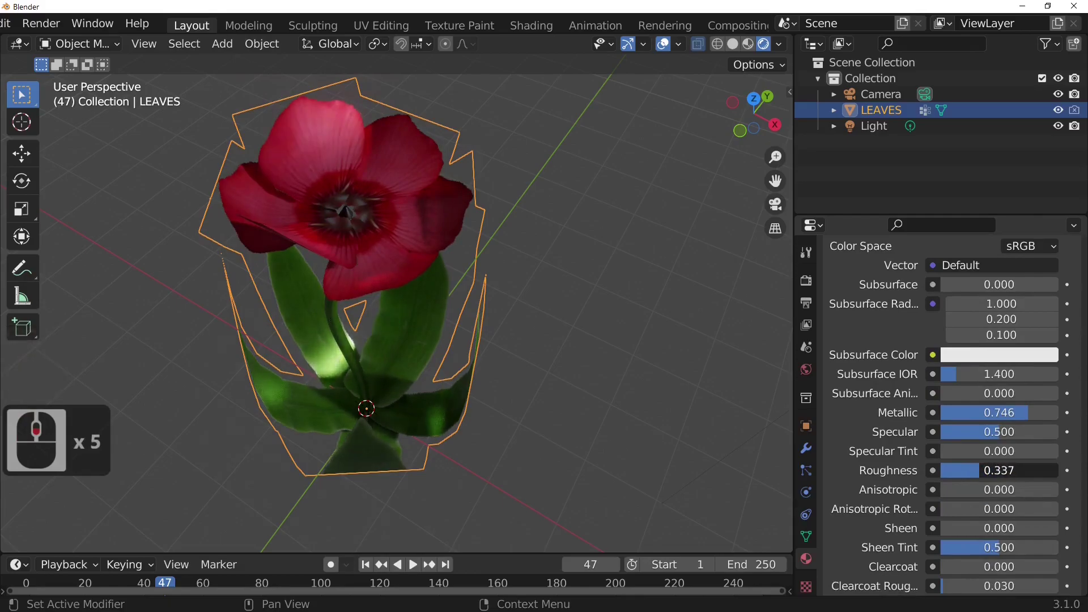
pyautogui.moveTo(405, 246); pyautogui.dragTo(527, 280, button='middle')
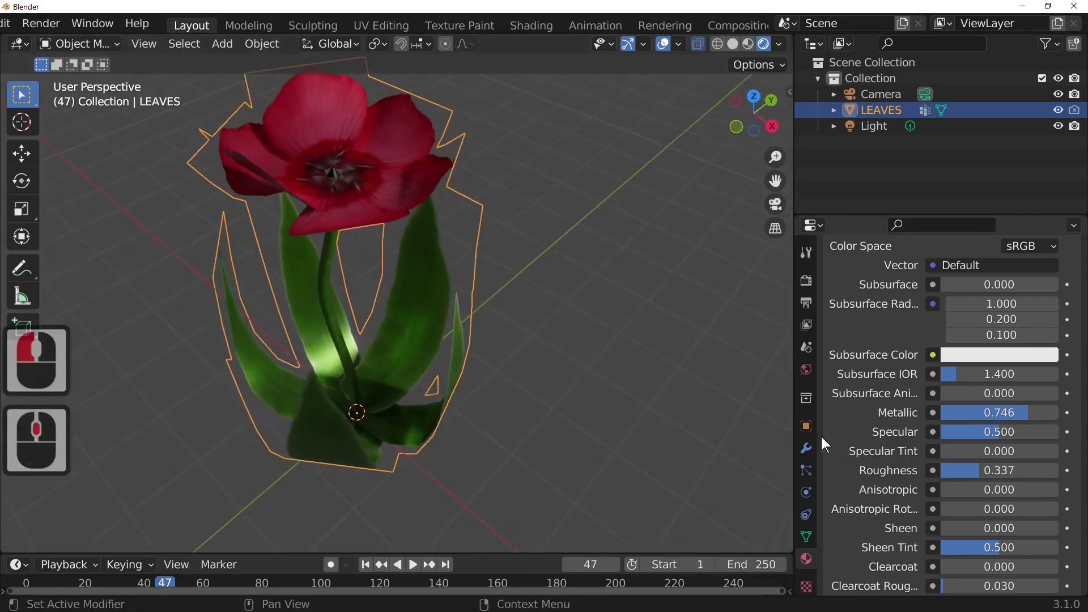
# - Use an Environment Texture as the color of the world background
pyautogui.click(805, 368)
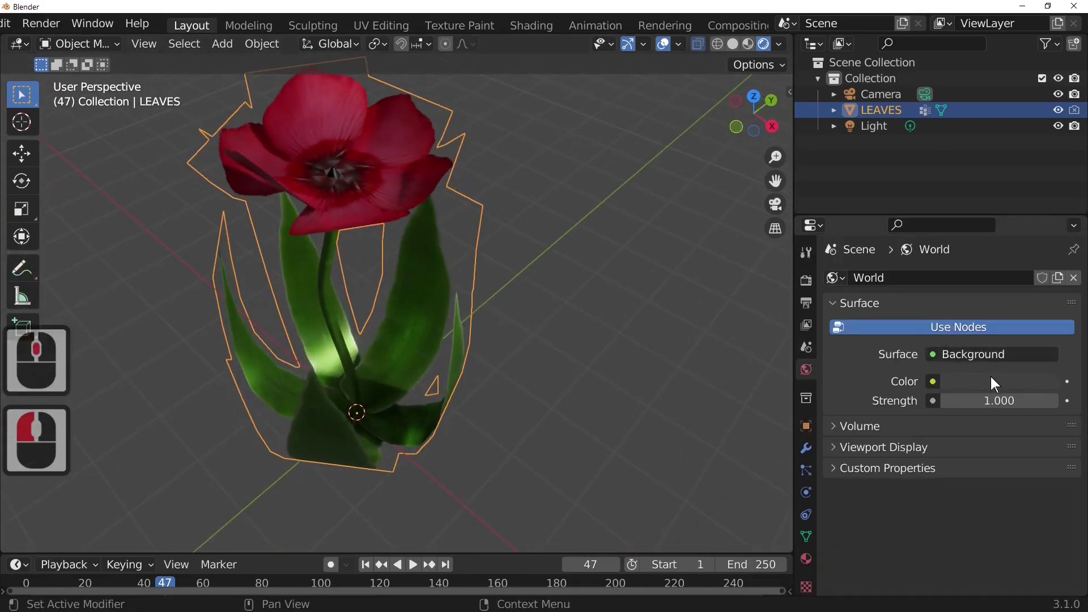
pyautogui.click(934, 381)
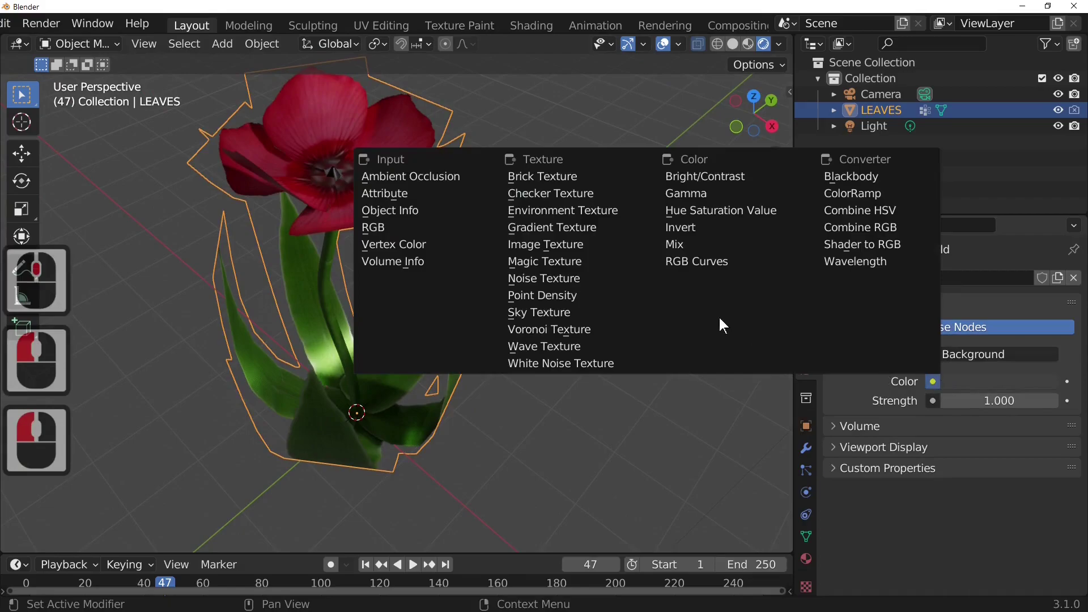
pyautogui.click(589, 213)
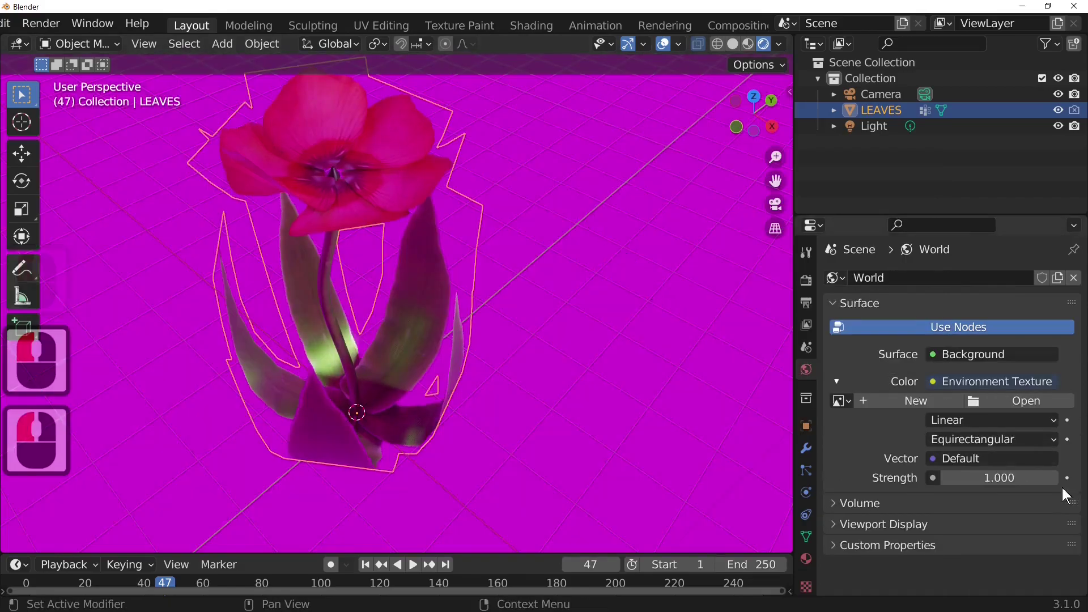
# - Load cayley_interior_4k.hdr from the HDRI FROM POLY HAVEN.COM folder as the world's environment image
pyautogui.click(1006, 403)
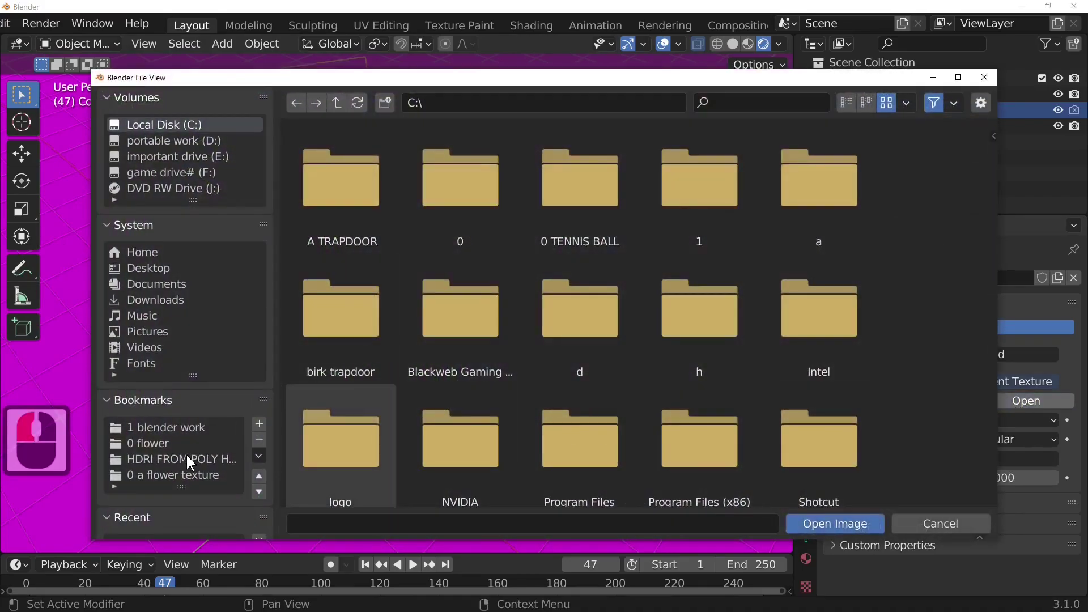
pyautogui.doubleClick(183, 459)
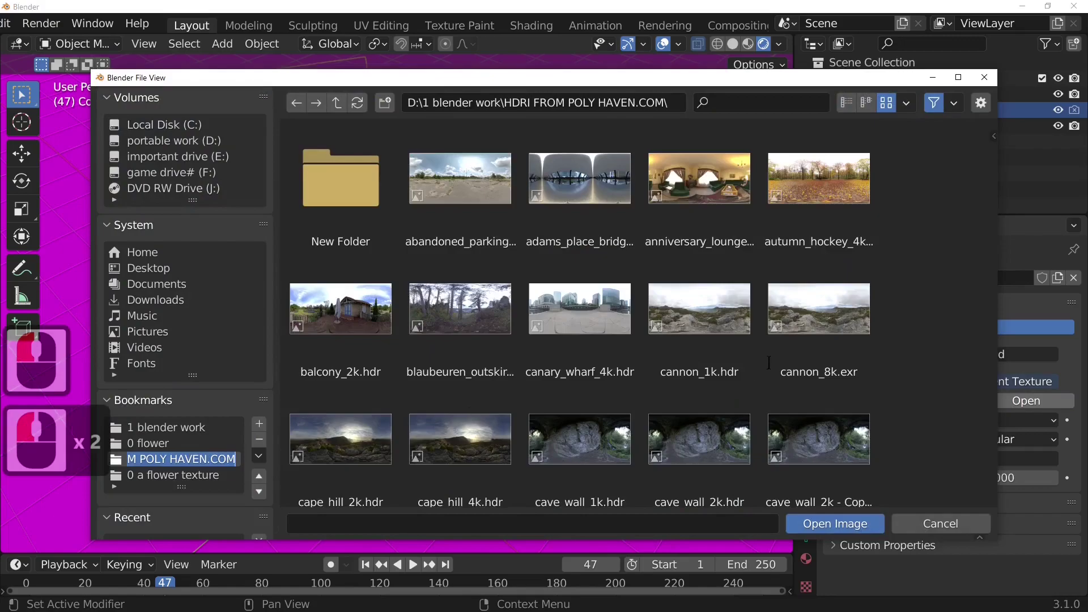
pyautogui.scroll(-9, 737, 371)
pyautogui.click(690, 404)
pyautogui.scroll(-12, 690, 407)
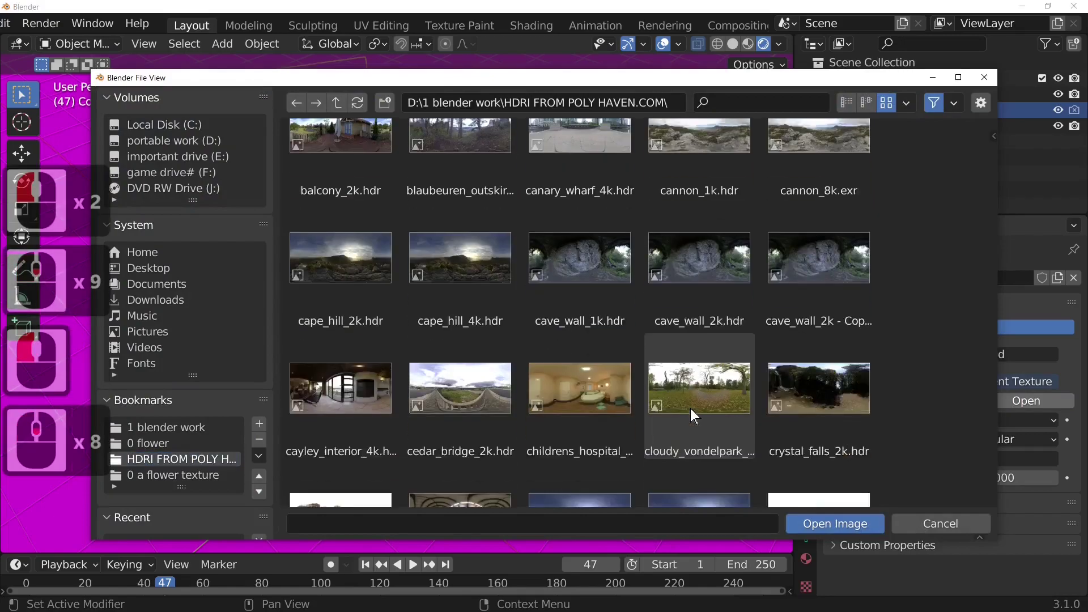
pyautogui.doubleClick(345, 309)
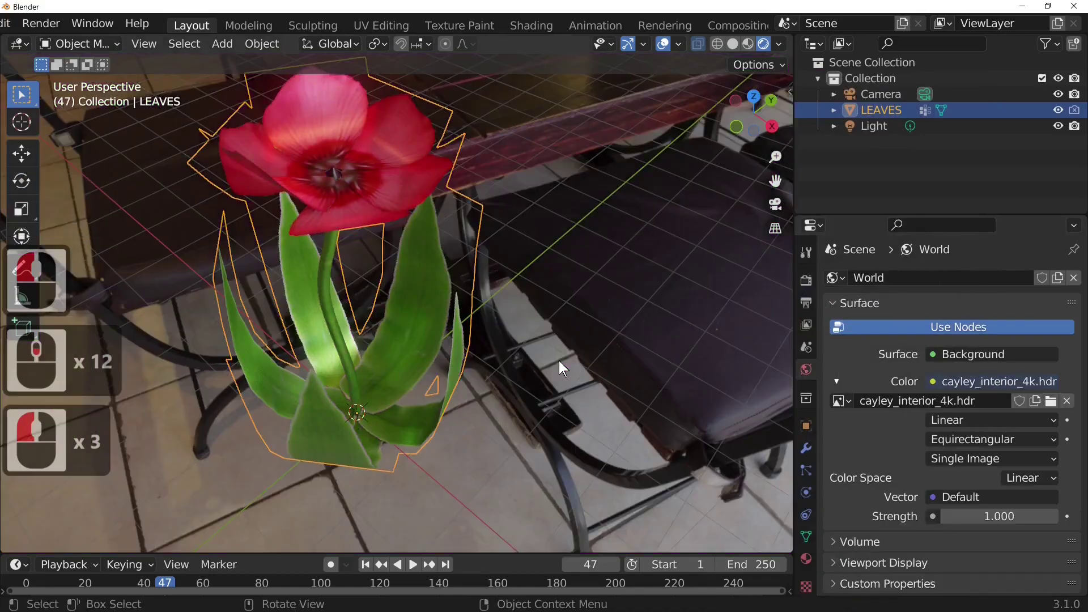
pyautogui.moveTo(537, 348)
pyautogui.mouseDown(button='middle')
pyautogui.moveTo(585, 334)
pyautogui.moveTo(546, 334)
pyautogui.mouseUp(button='middle')
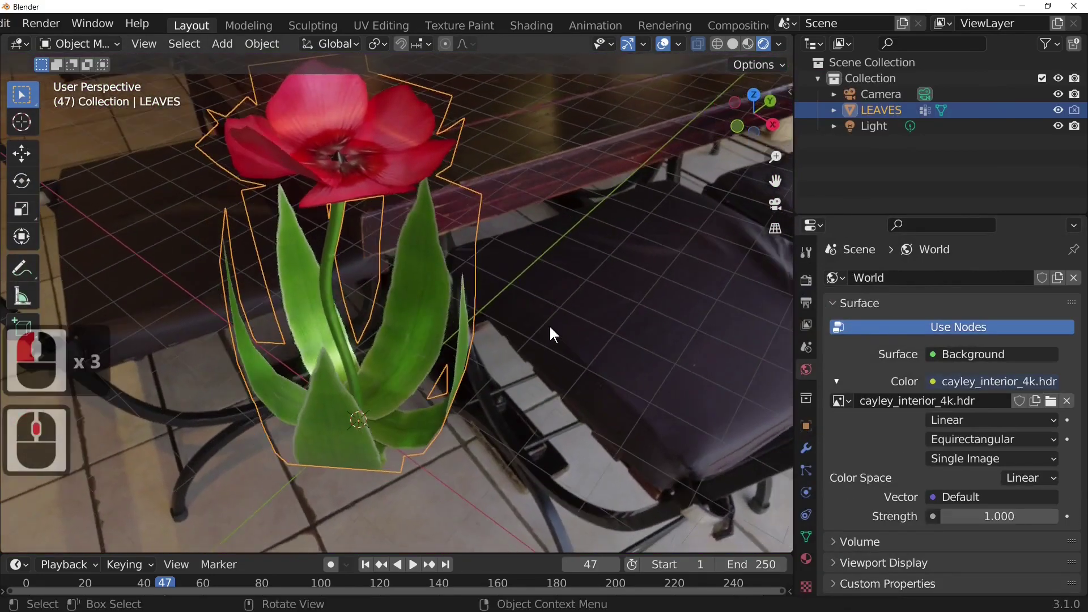
# - Add a mesh plane at the base of the flower and scale it up about 15.256 times as a ground surface
pyautogui.click(221, 44)
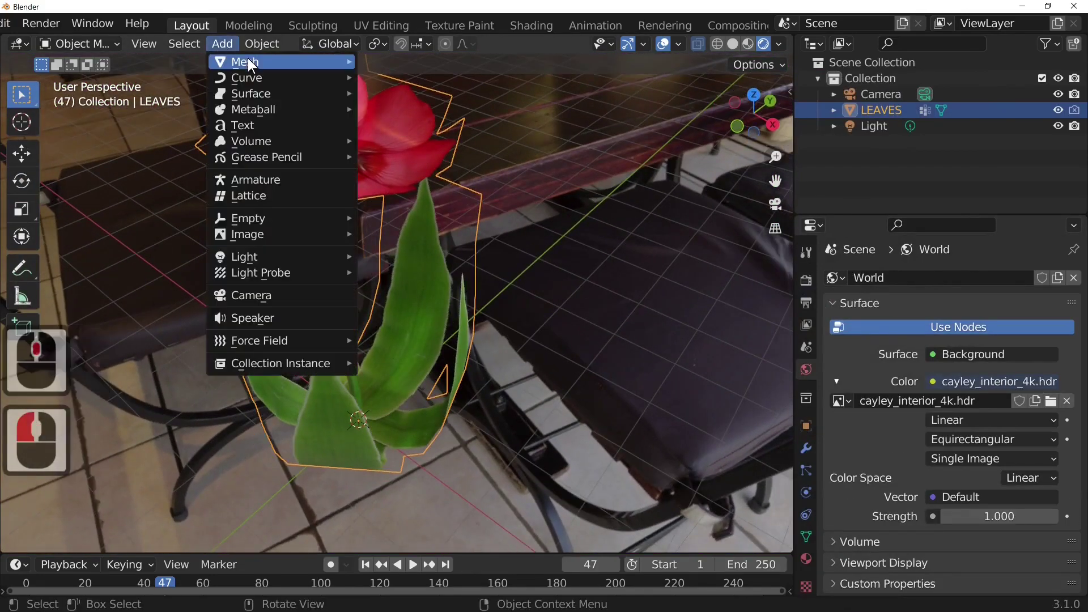
pyautogui.moveTo(333, 60)
pyautogui.click(398, 62)
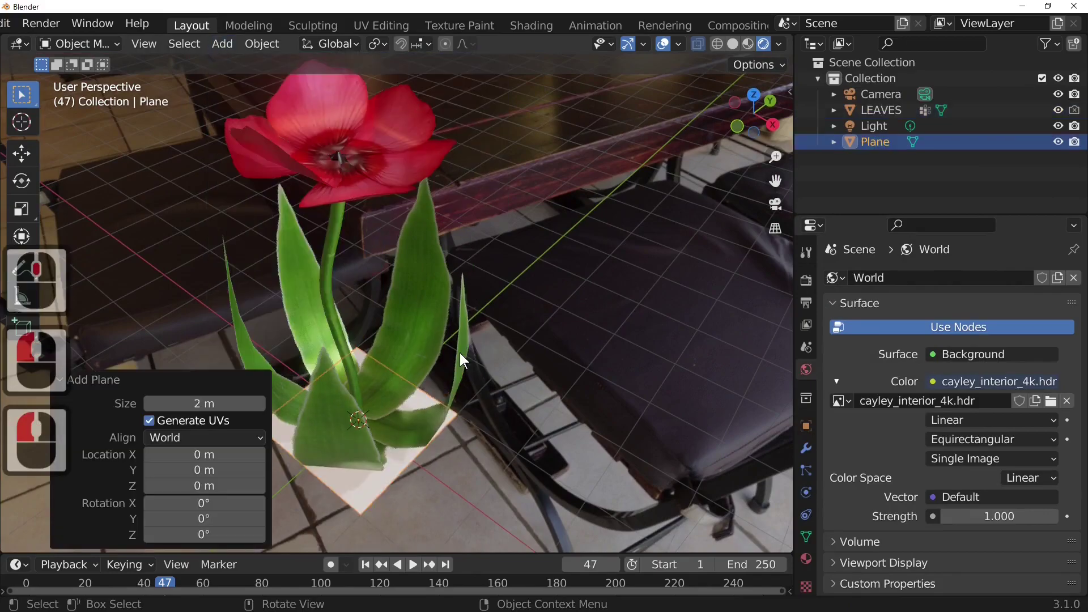
pyautogui.press('s')
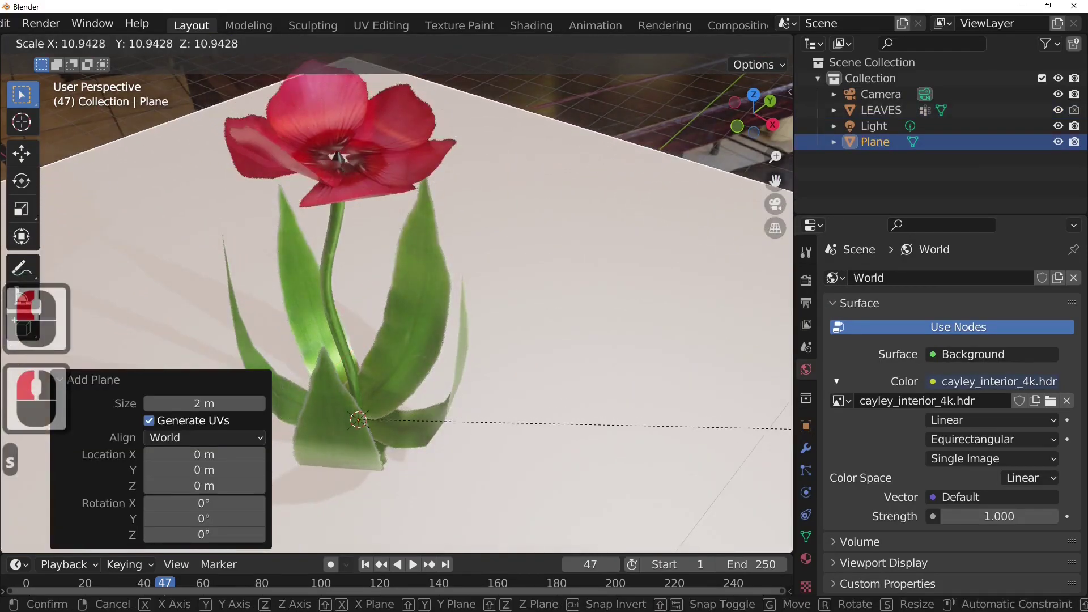
pyautogui.click(21, 500)
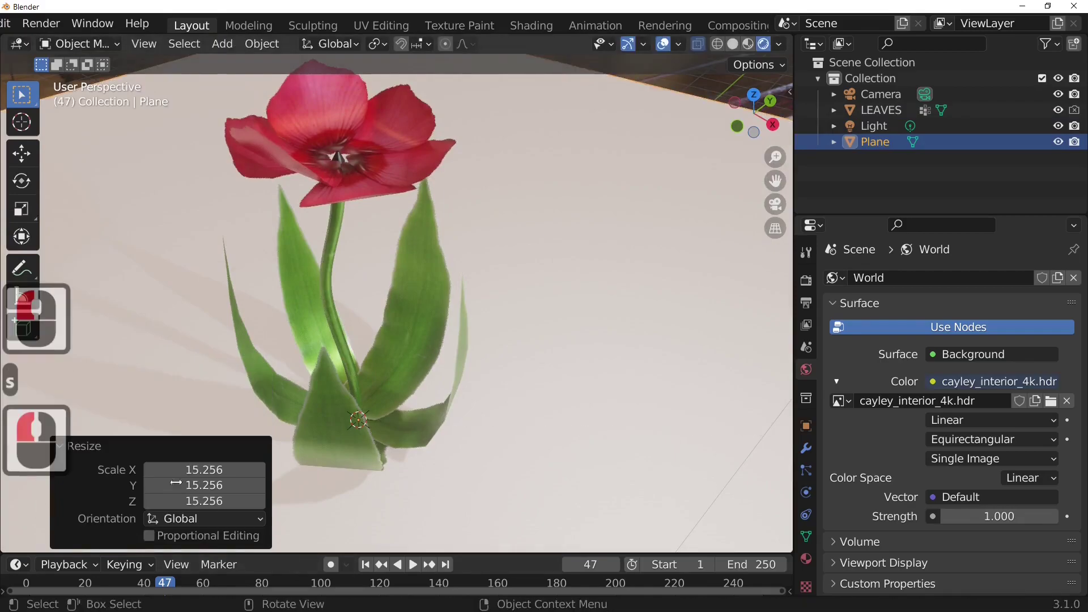
# - Rotate the ground plane about 37° around the global Z axis
pyautogui.press('r')
pyautogui.press('z')
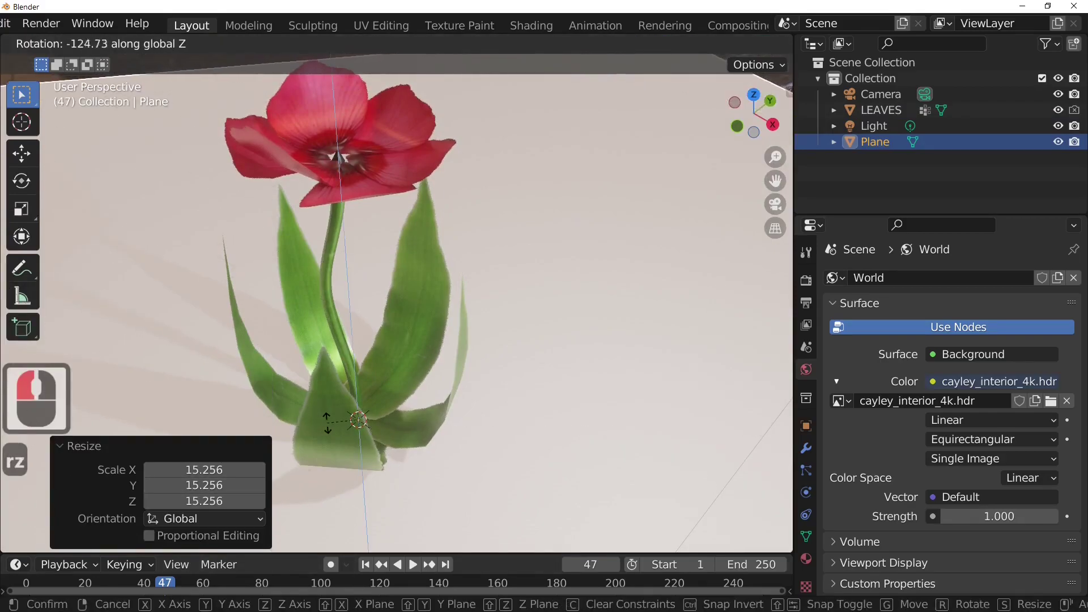
pyautogui.click(360, 420)
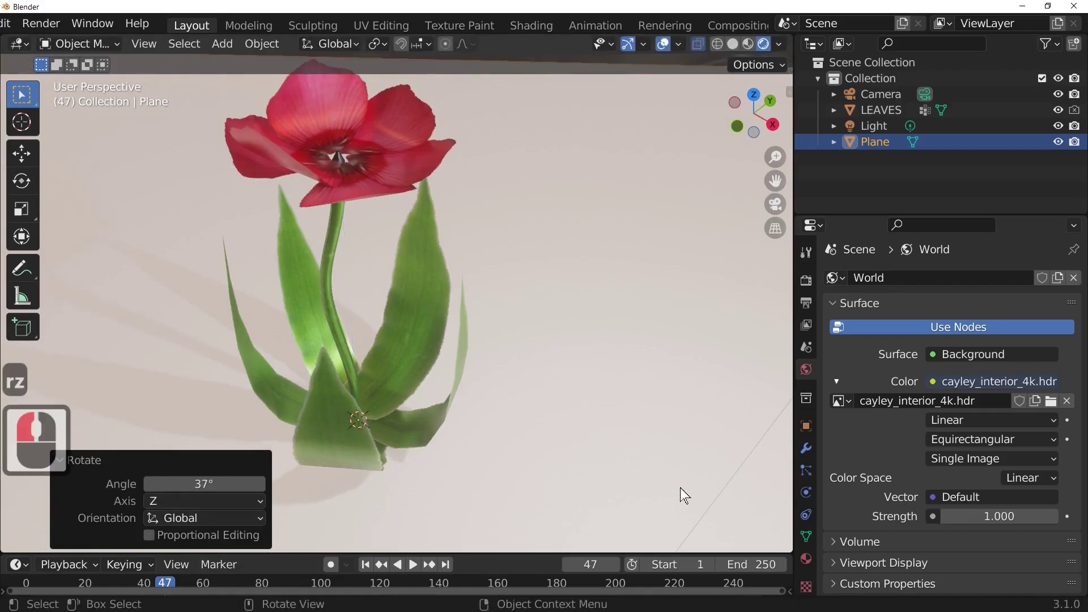
pyautogui.click(756, 423)
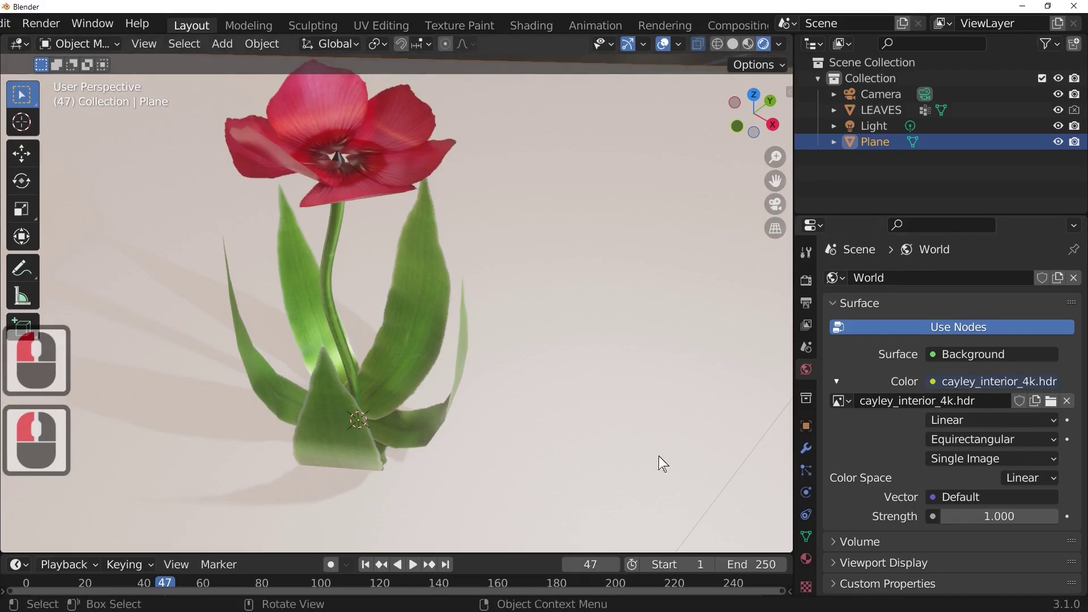
pyautogui.click(706, 415)
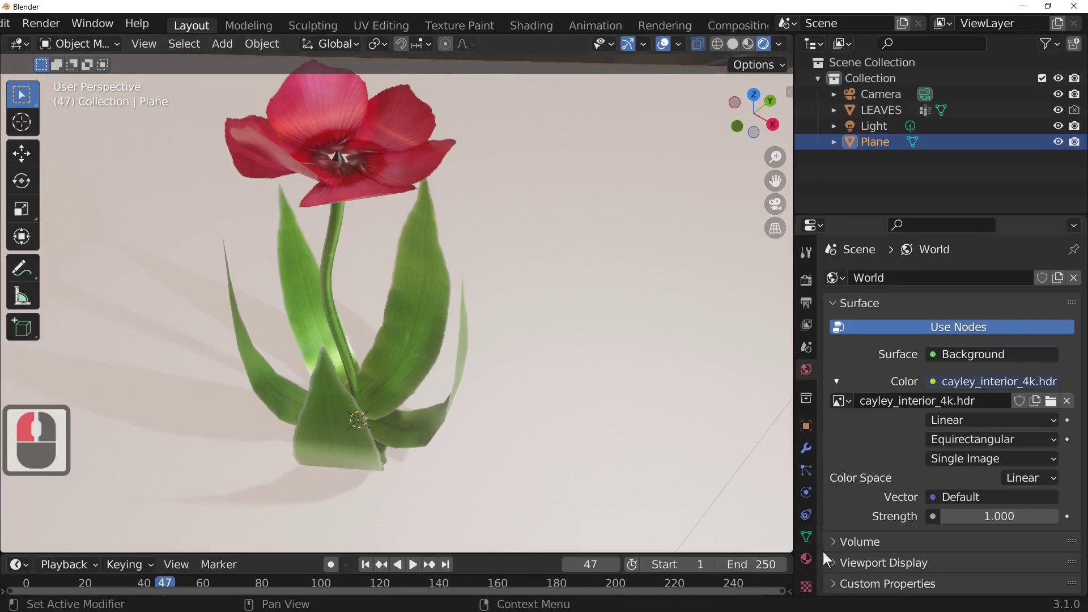
# - Give the ground plane a new material with a brown base color
pyautogui.click(805, 559)
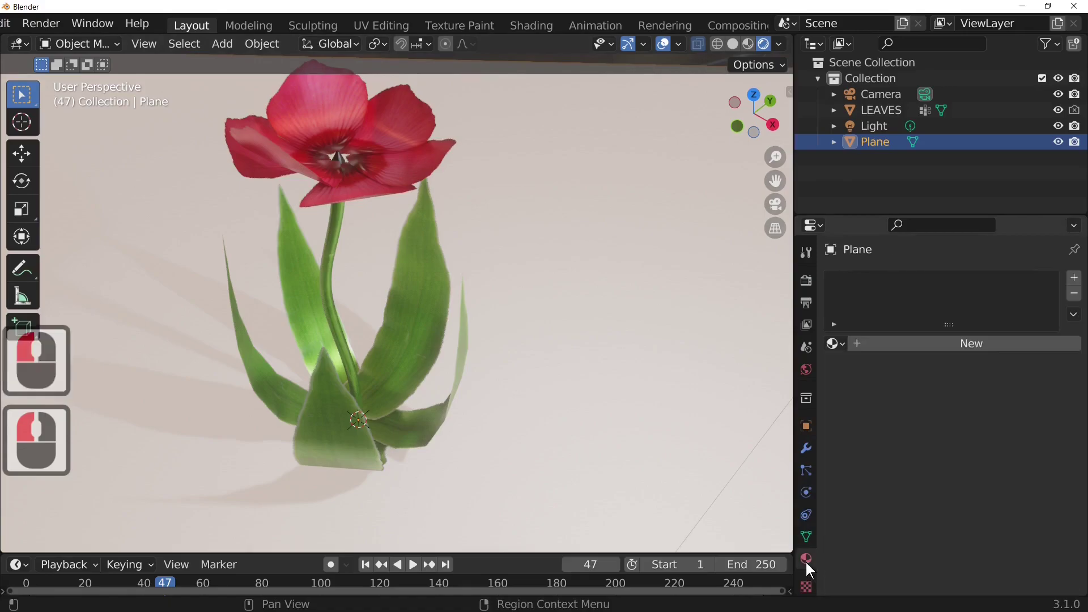
pyautogui.click(883, 343)
pyautogui.click(982, 508)
pyautogui.moveTo(968, 347); pyautogui.dragTo(956, 370)
pyautogui.moveTo(1046, 289); pyautogui.dragTo(1046, 340)
# - Render the scene as a still image and check the whole flower against the brown ground
pyautogui.scroll(-1, 529, 313)
pyautogui.keyDown('shift'); pyautogui.moveTo(529, 316); pyautogui.dragTo(578, 339, button='middle'); pyautogui.keyUp('shift')
pyautogui.press('F12')
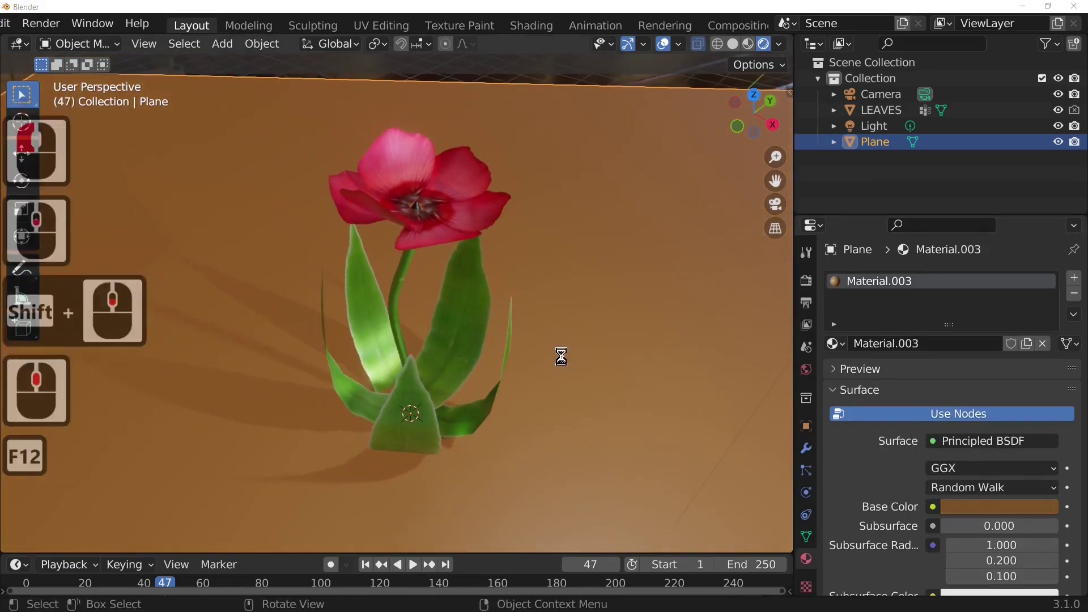
pyautogui.press('F12')
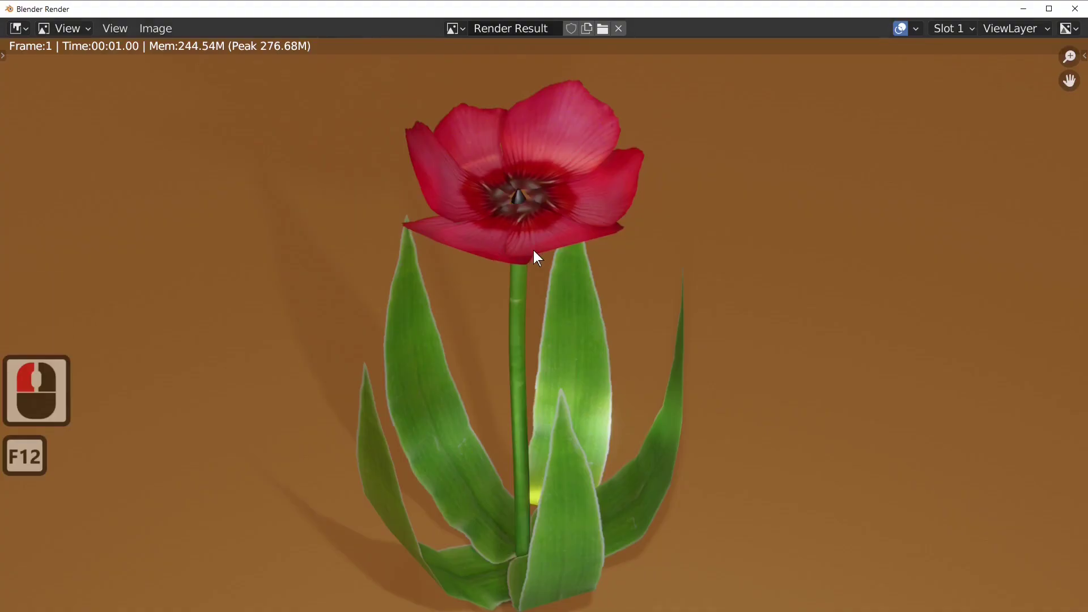
pyautogui.scroll(-2, 538, 251)
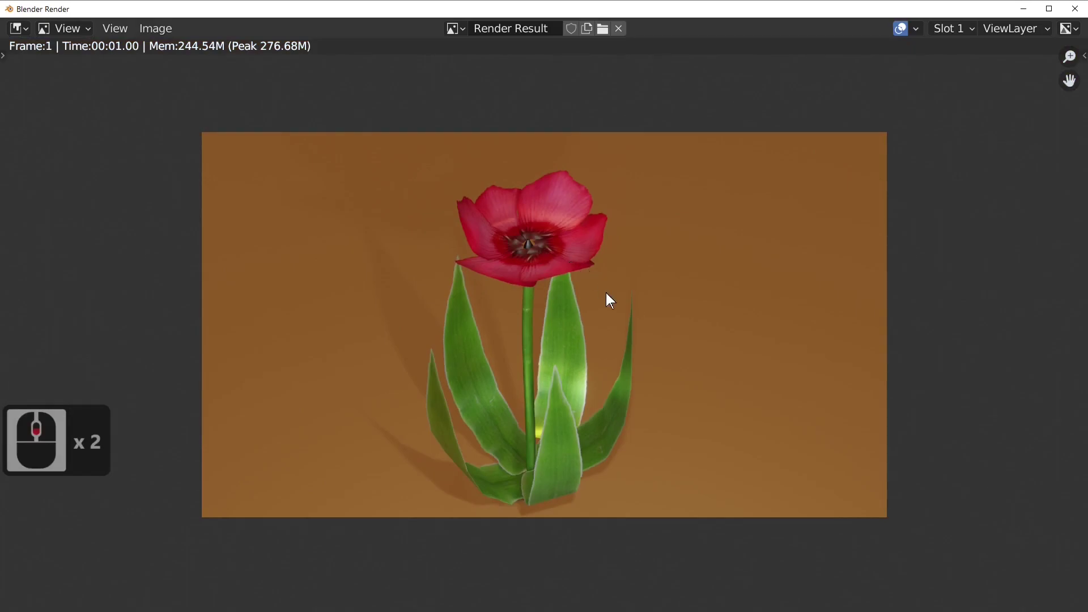
pyautogui.scroll(1, 607, 294)
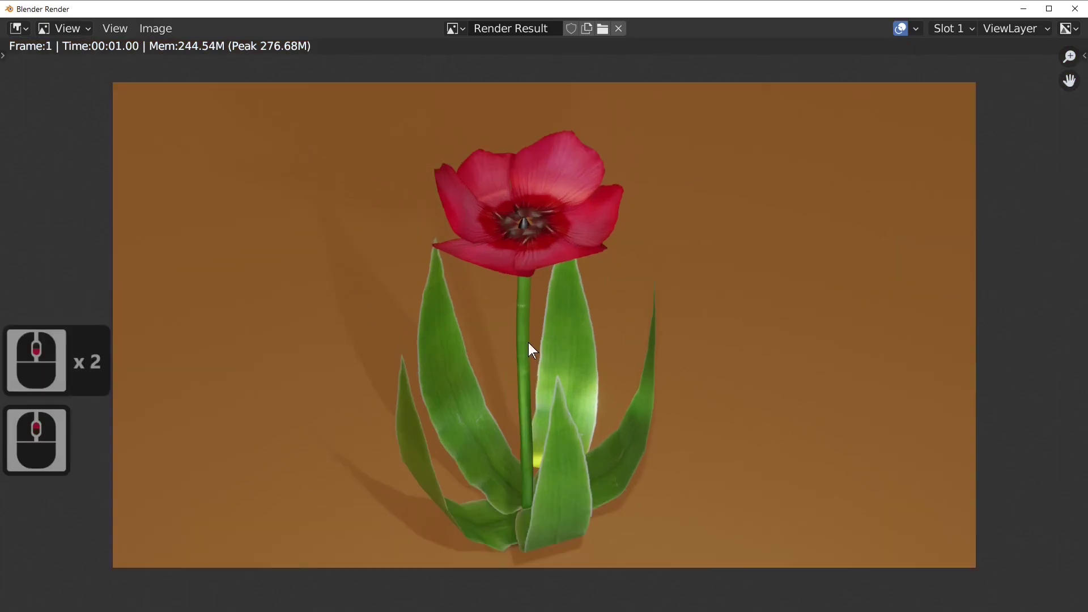